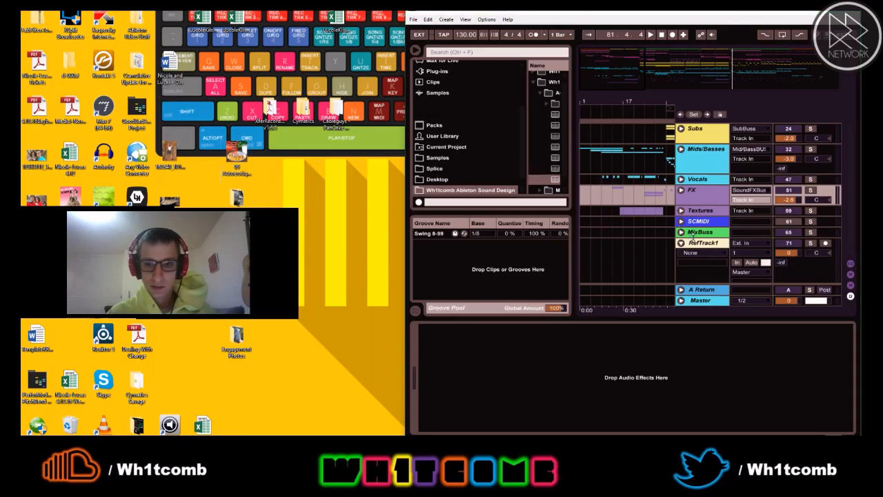
# - Show the session view with the RefTrack1 track selected, and maximize the window
pyautogui.press('Tab')
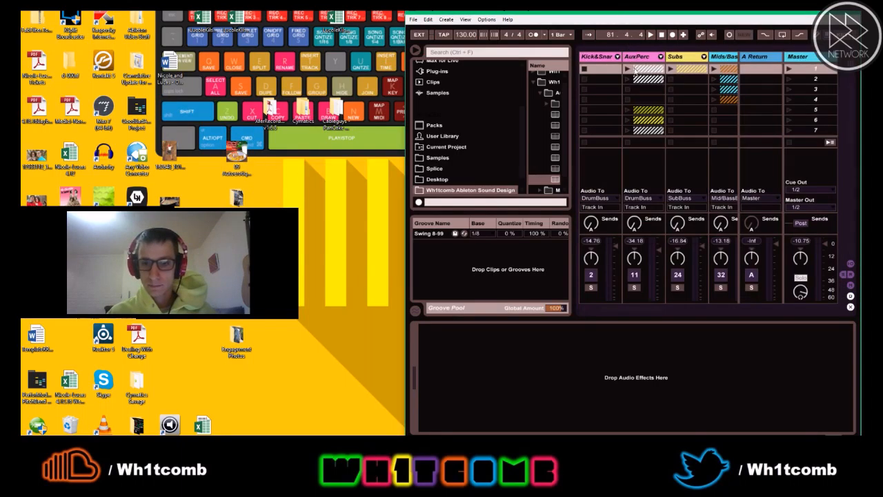
pyautogui.hscroll(5, 634, 315)
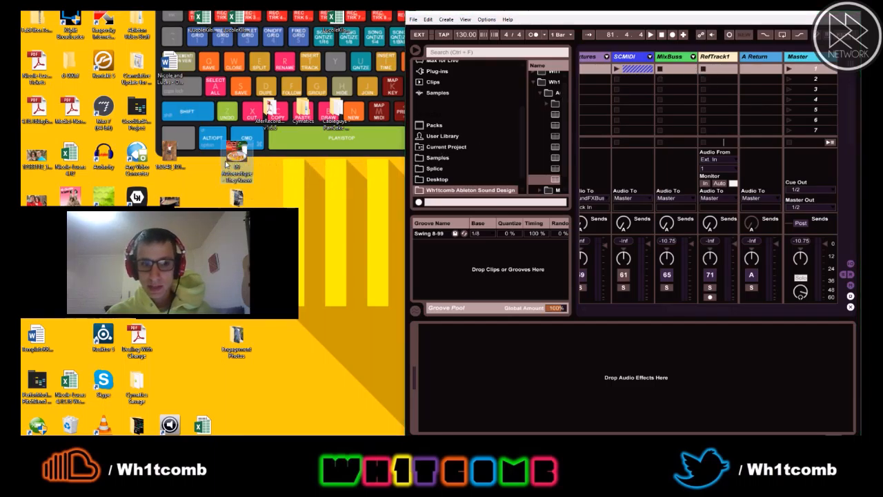
pyautogui.click(716, 60)
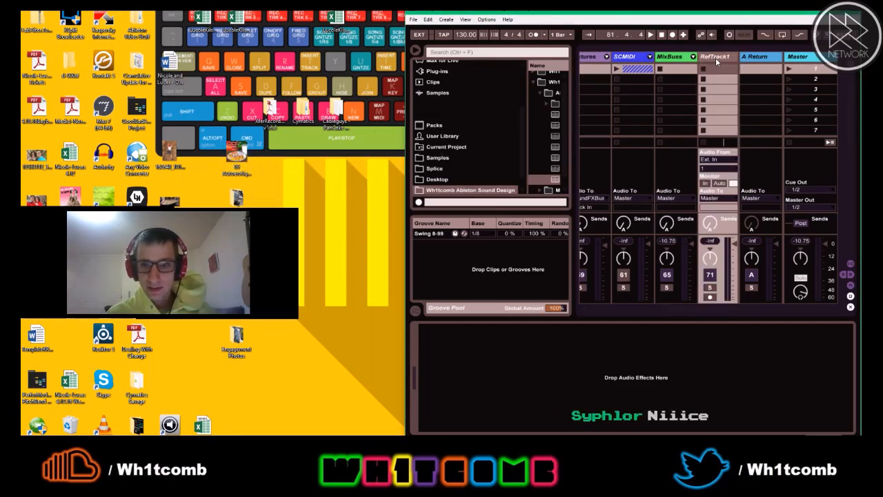
pyautogui.click(832, 12)
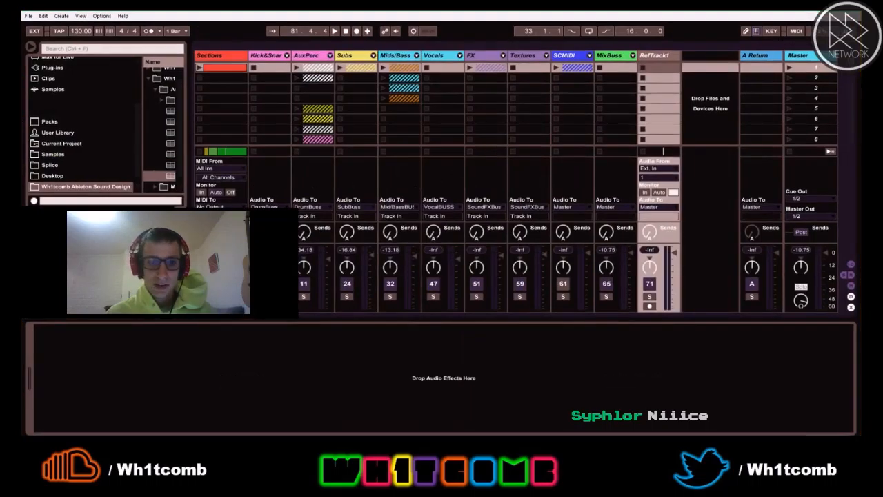
# - Browse to the Desktop folder and widen the browser so the full file names can be read
pyautogui.scroll(-1, 90, 140)
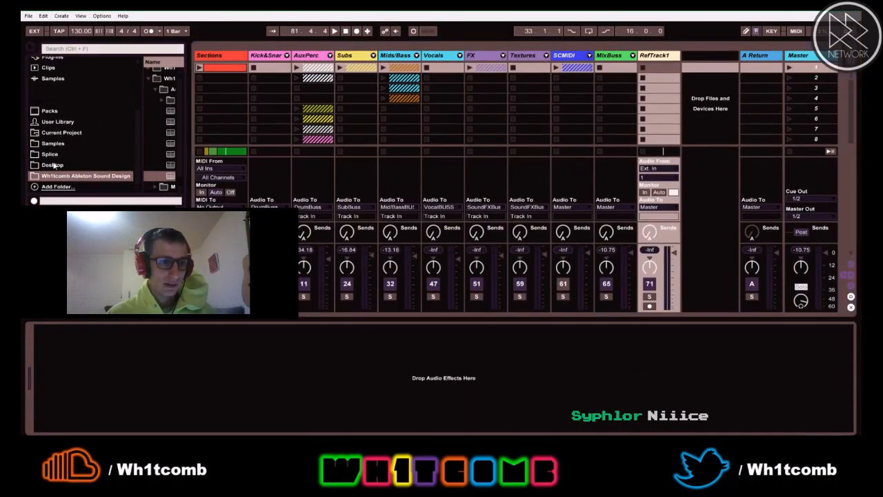
pyautogui.click(53, 166)
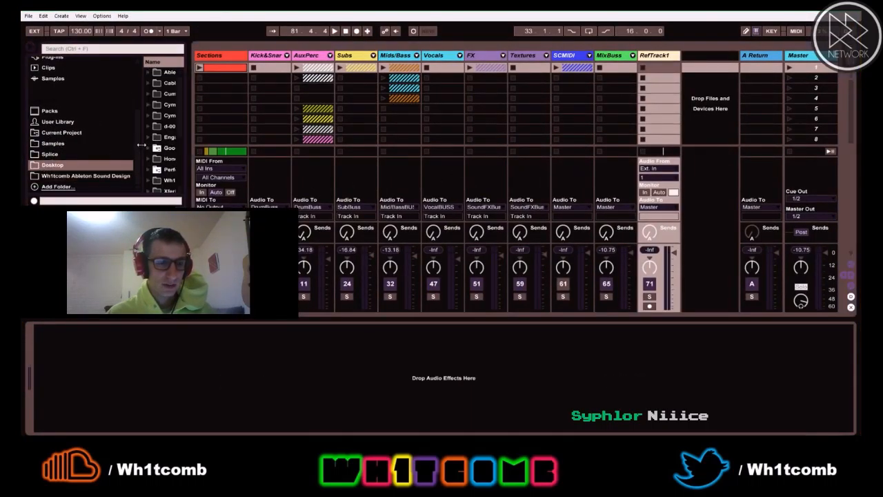
pyautogui.moveTo(140, 145); pyautogui.dragTo(139, 145)
pyautogui.moveTo(188, 134); pyautogui.dragTo(301, 129)
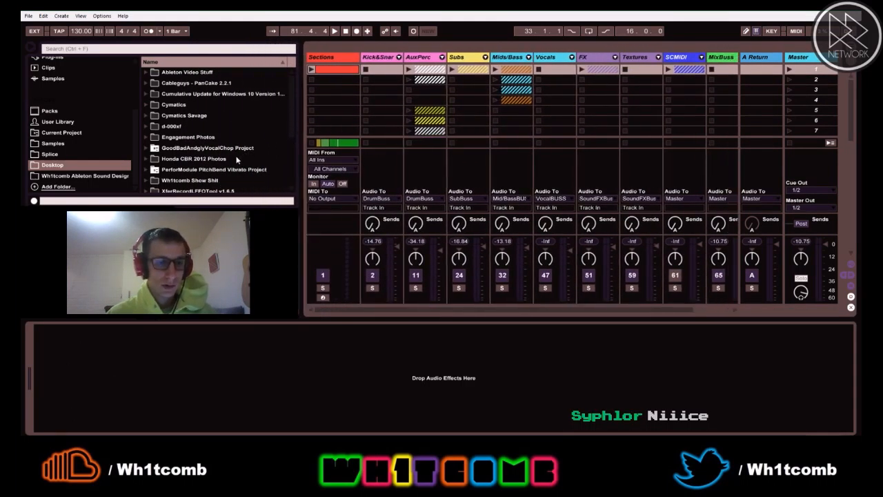
# - Load 09 Autoerotique - They Know.mp3 into the first clip slot of RefTrack1
pyautogui.scroll(-3, 237, 159)
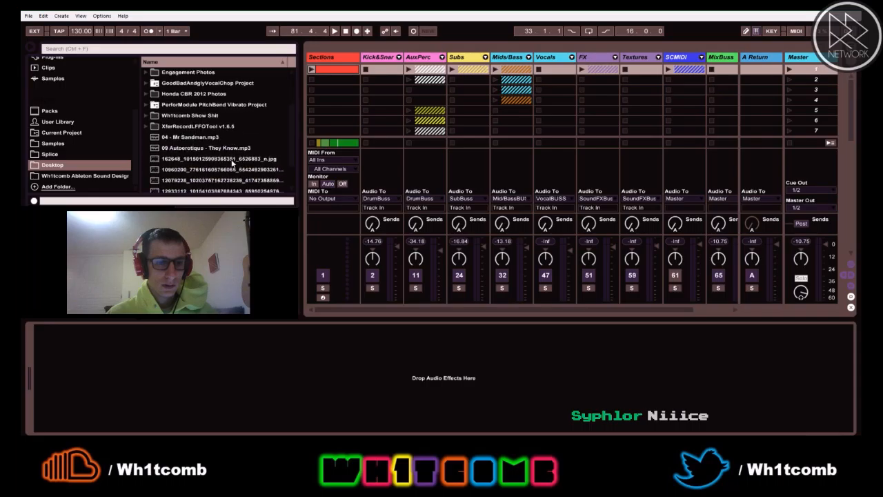
pyautogui.click(179, 149)
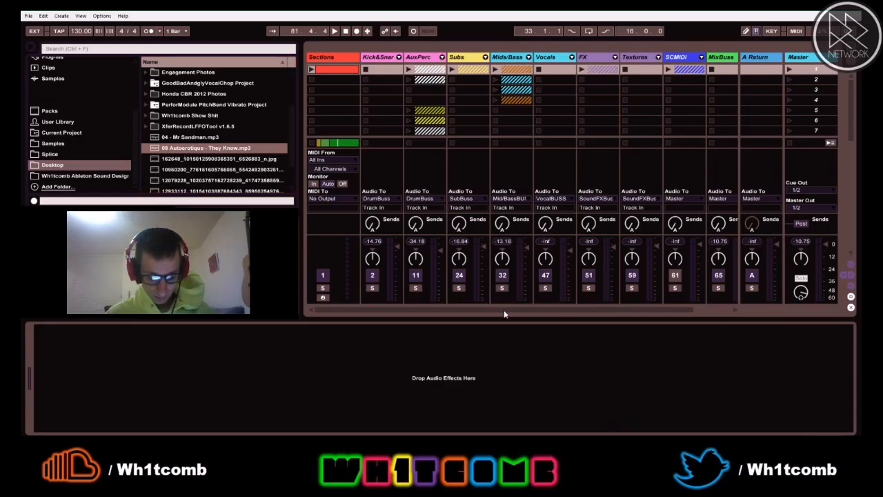
pyautogui.hotkey('ctrl', 't')
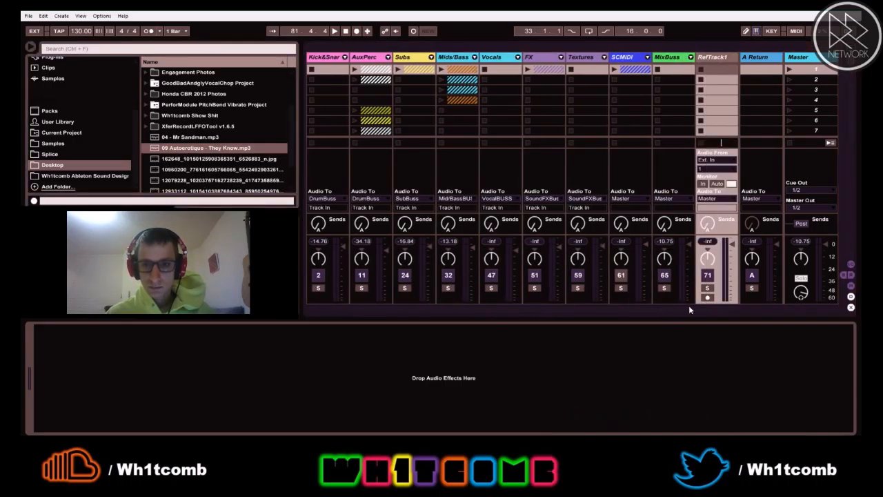
pyautogui.moveTo(162, 148); pyautogui.dragTo(718, 73)
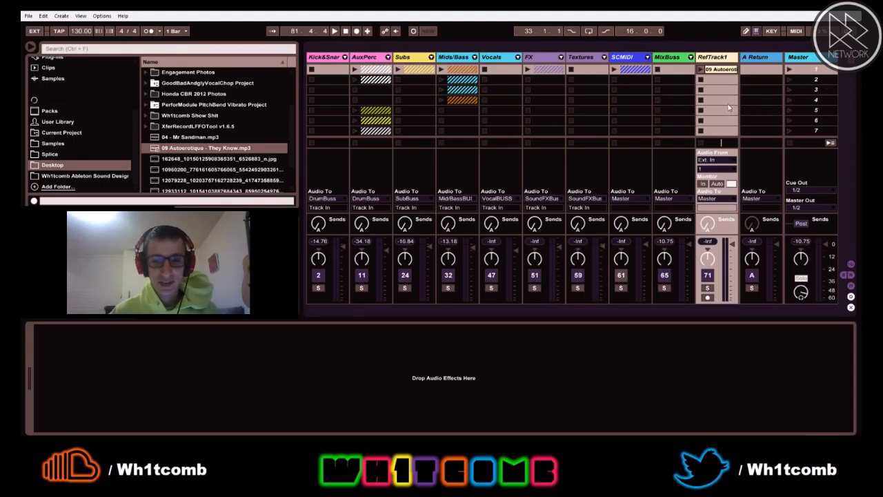
# - Move the reference clip into the arrangement on RefTrack1 and shift its start to bar 5
pyautogui.press('Tab')
pyautogui.moveTo(718, 72); pyautogui.dragTo(310, 253)
pyautogui.moveTo(408, 96)
pyautogui.mouseDown()
pyautogui.moveTo(409, 121)
pyautogui.moveTo(408, 96)
pyautogui.mouseUp()
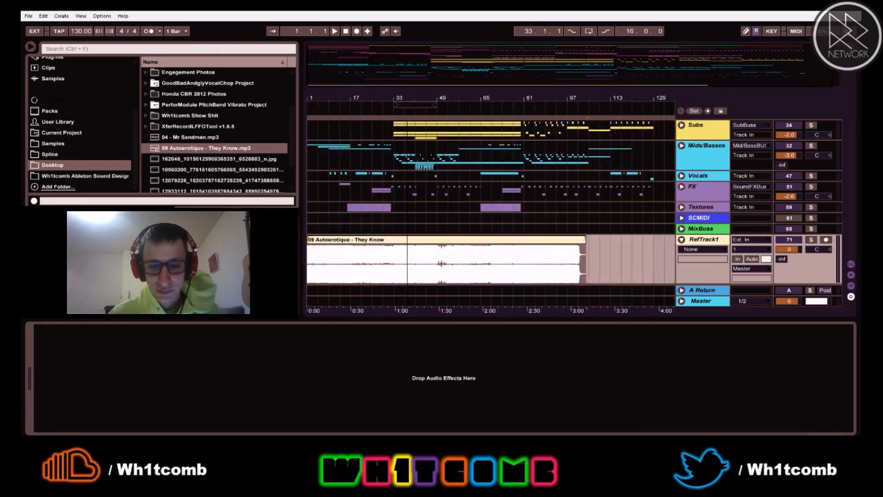
pyautogui.moveTo(408, 96); pyautogui.dragTo(409, 99)
pyautogui.moveTo(374, 240); pyautogui.dragTo(383, 261)
# - Deactivate the RefTrack1 track and fold it to a single row
pyautogui.click(790, 241)
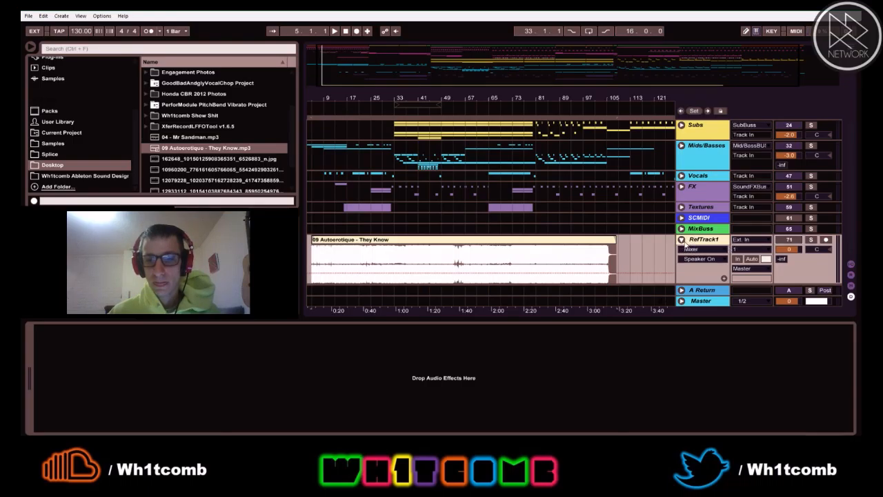
pyautogui.click(682, 240)
pyautogui.scroll(4, 506, 194)
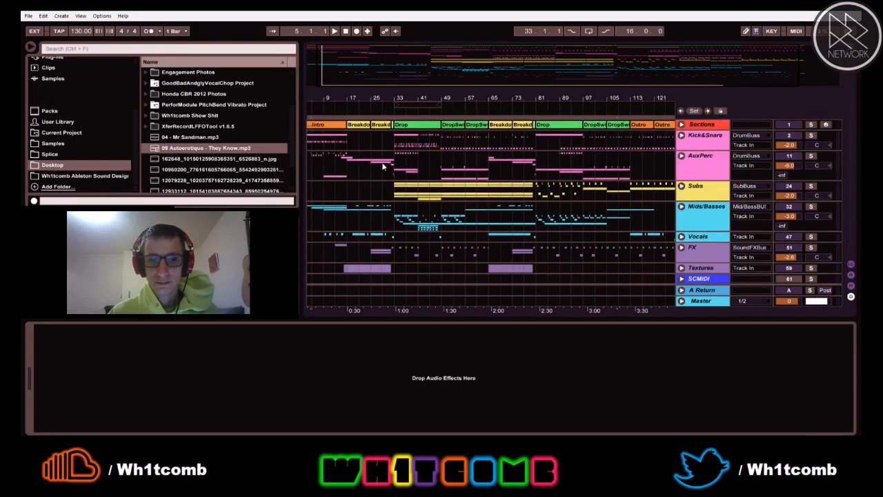
pyautogui.scroll(-2, 816, 177)
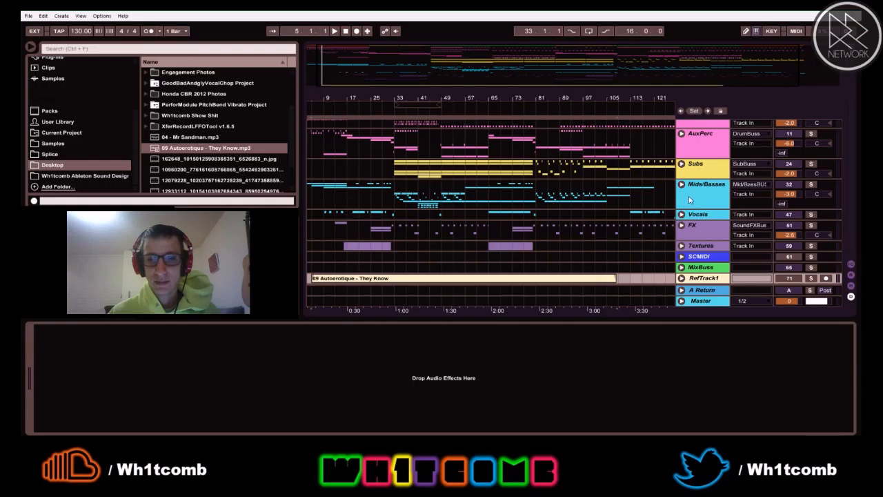
pyautogui.scroll(2, 578, 161)
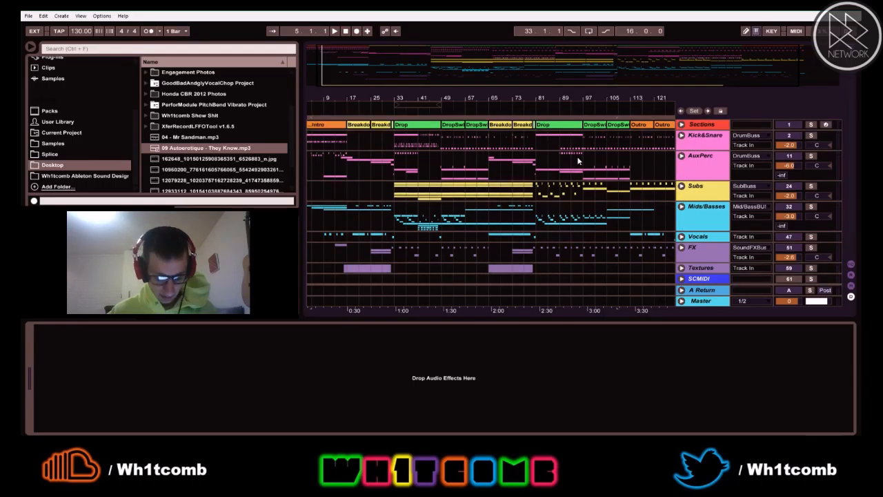
# - Play the arrangement's intro from bar 5 while adjusting the computer's volume to 44, and stop playback
pyautogui.press('space')
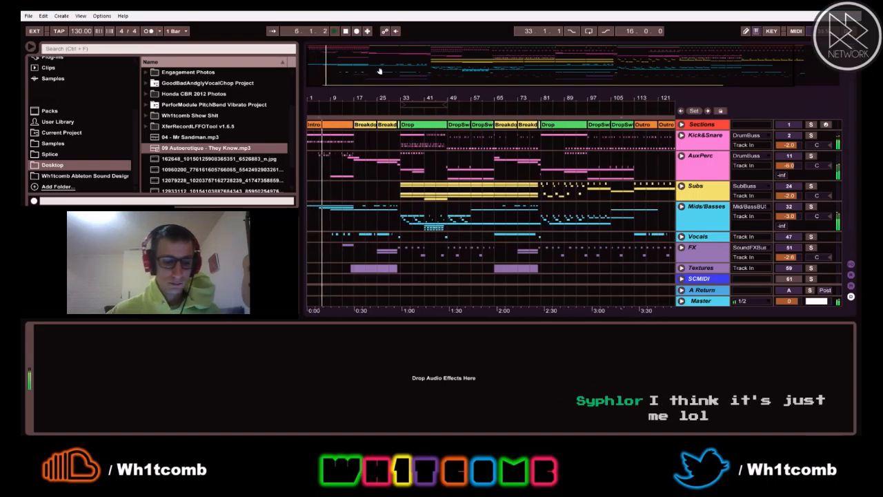
pyautogui.press('XF86AudioLowerVolume')
pyautogui.press('XF86AudioLowerVolume')
pyautogui.press('XF86AudioRaiseVolume')
pyautogui.press('XF86AudioRaiseVolume')
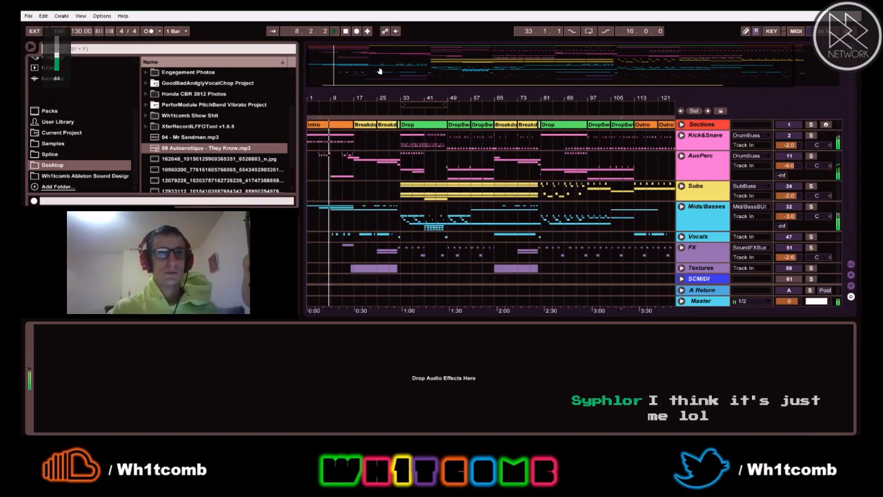
pyautogui.press('space')
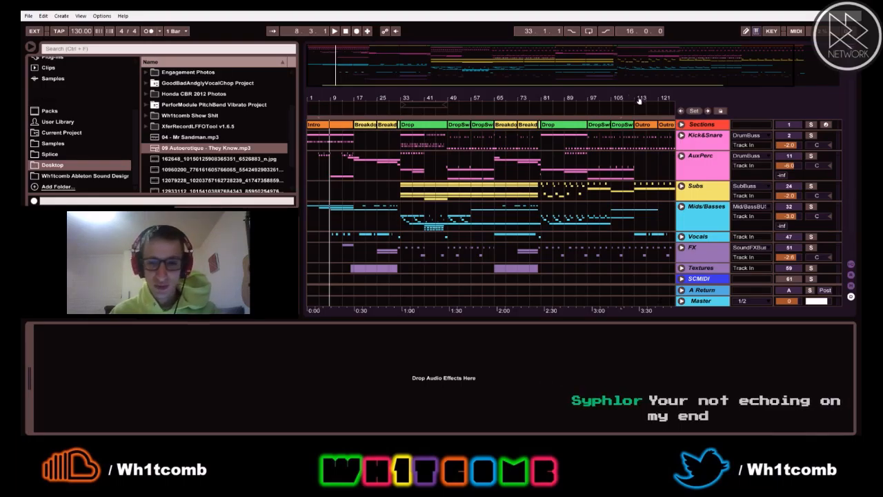
# - Play the intro briefly from around bar 9, and unfold and select the Kick&Snare group
pyautogui.click(330, 161)
pyautogui.press('space')
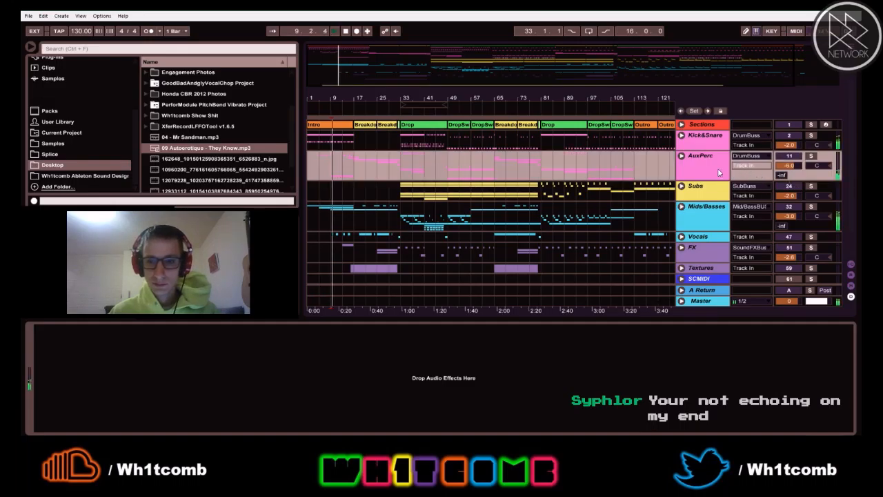
pyautogui.click(682, 136)
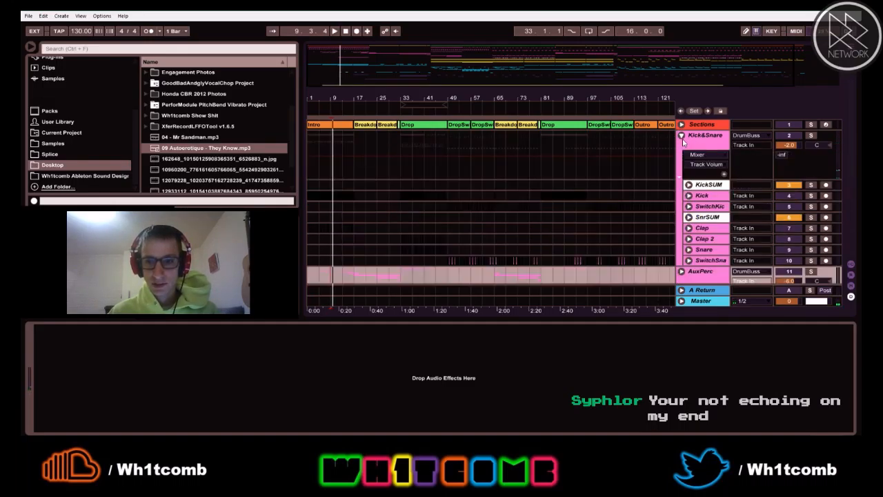
pyautogui.click(715, 141)
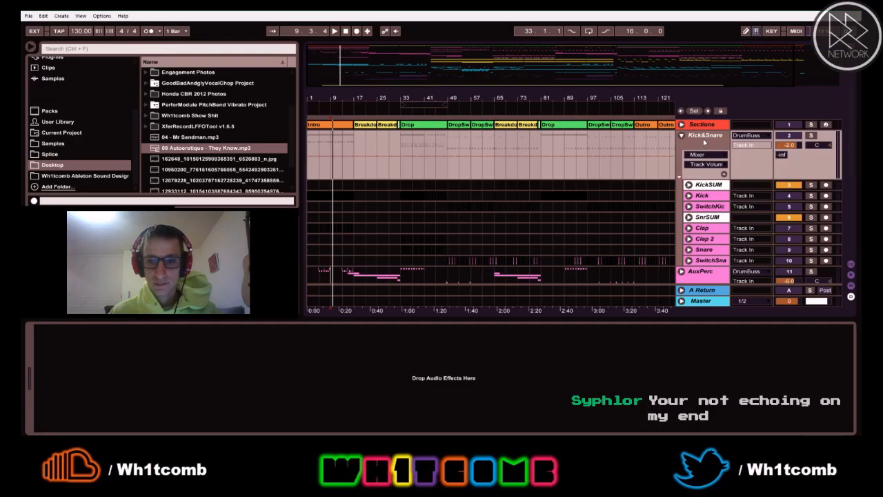
# - Play the intro and check the levels of the Kick&Snare group's tracks in the session mixer
pyautogui.press('space')
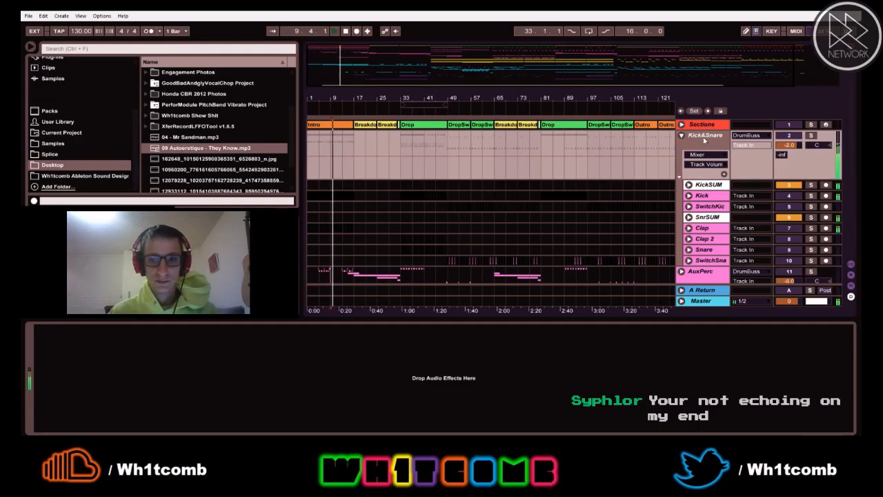
pyautogui.press('Tab')
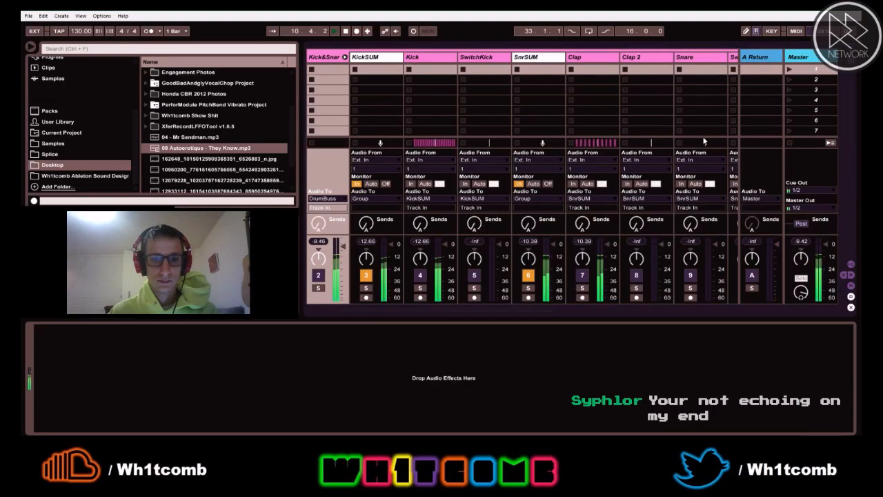
pyautogui.press('Tab')
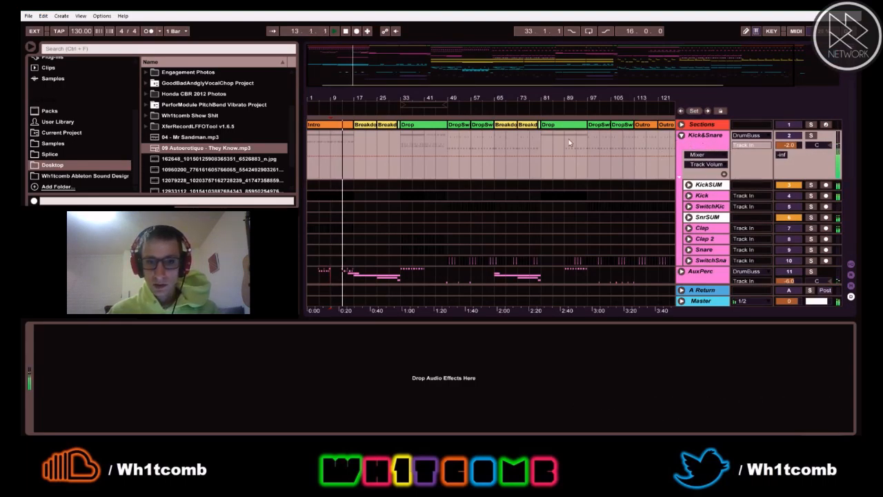
pyautogui.press('space')
# - Add an EQ Eight audio effect to the Kick&Snare group
pyautogui.scroll(5, 52, 91)
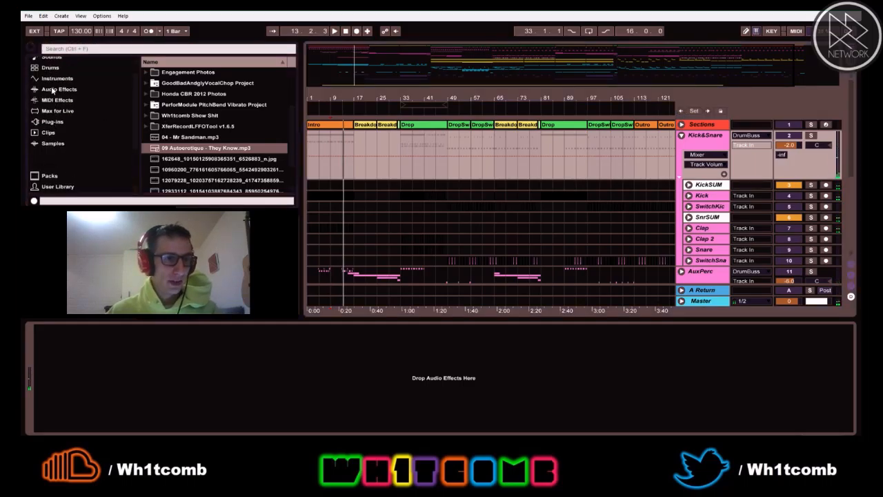
pyautogui.click(53, 90)
pyautogui.click(181, 126)
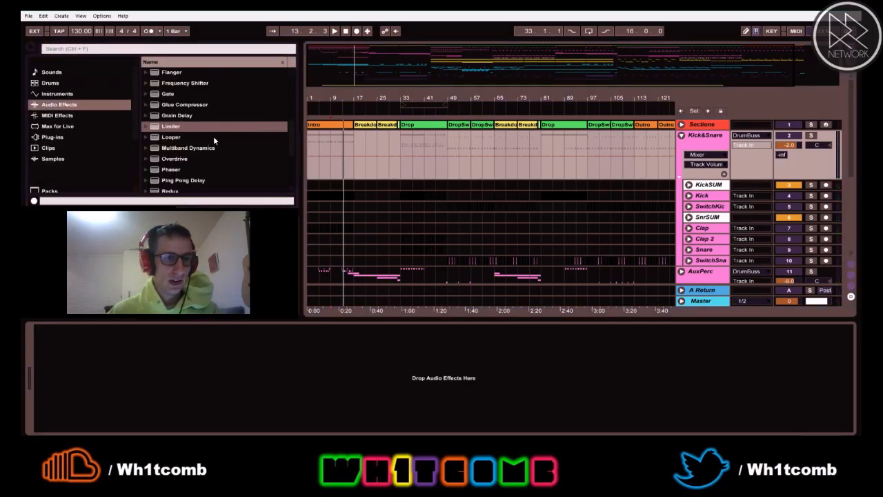
pyautogui.scroll(3, 214, 141)
pyautogui.click(163, 117)
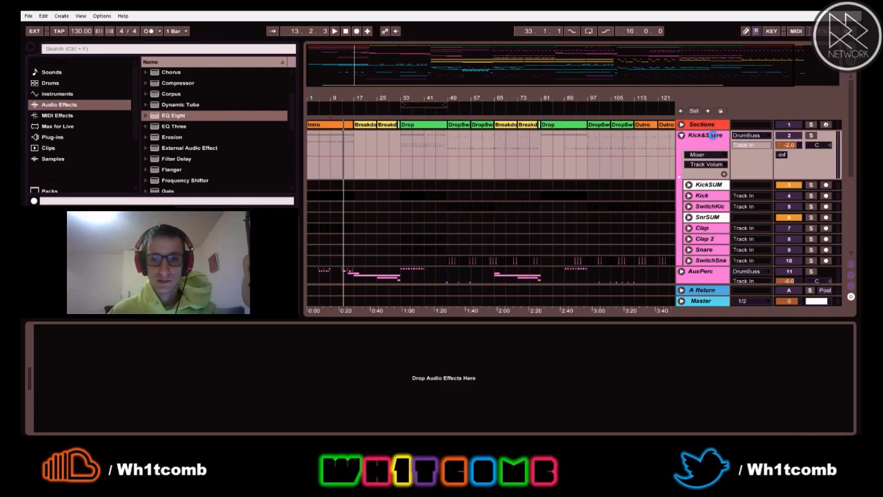
# - Play the intro and the first drop from bar 33, examining the Kick&Snare spectrum in EQ Eight
pyautogui.press('space')
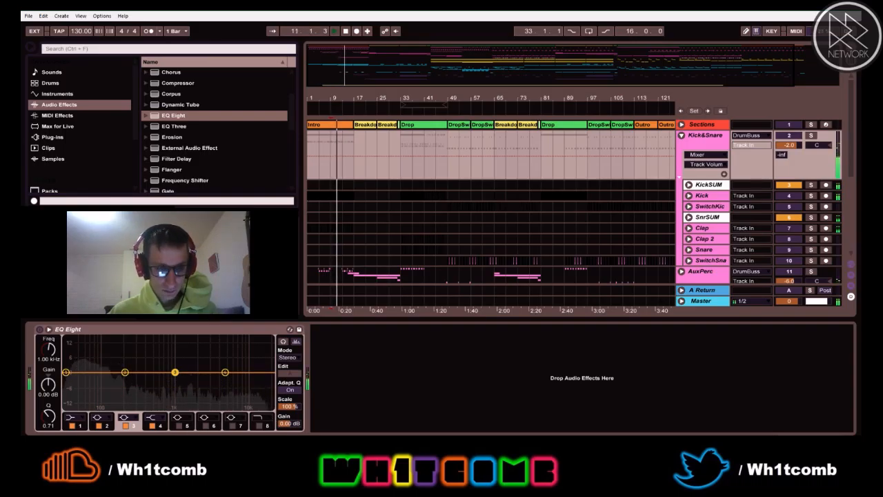
pyautogui.press('space')
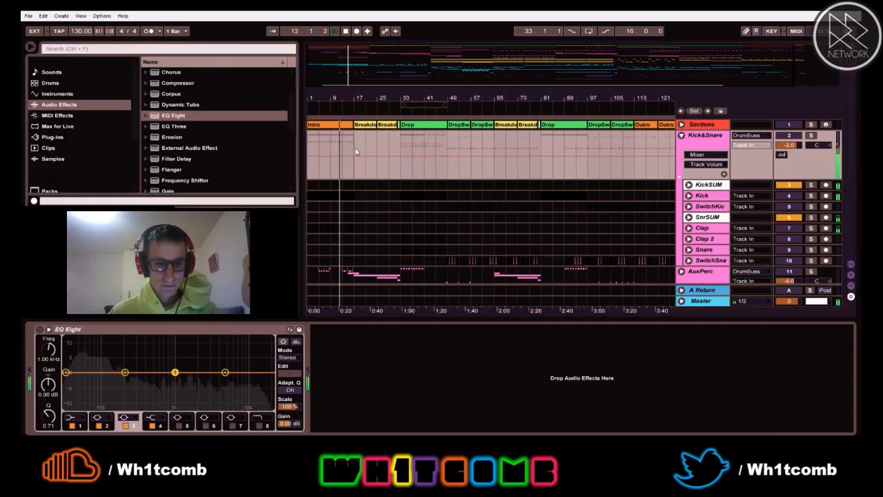
pyautogui.click(403, 142)
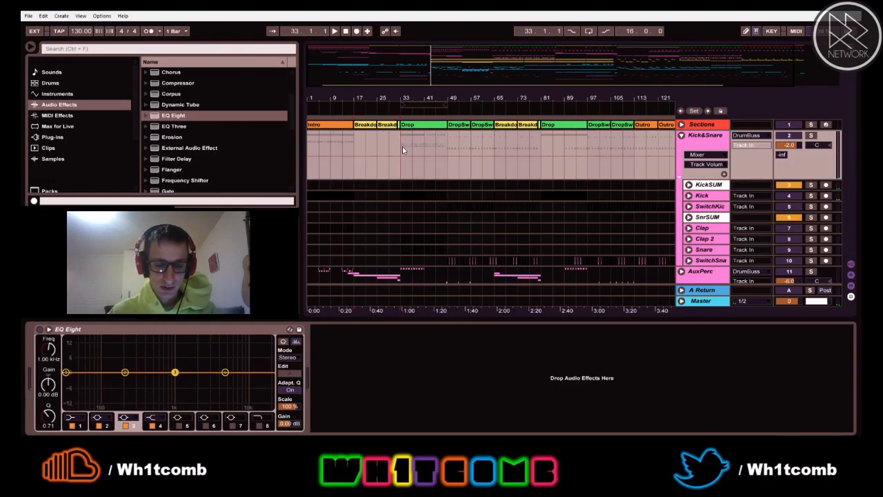
pyautogui.press('space')
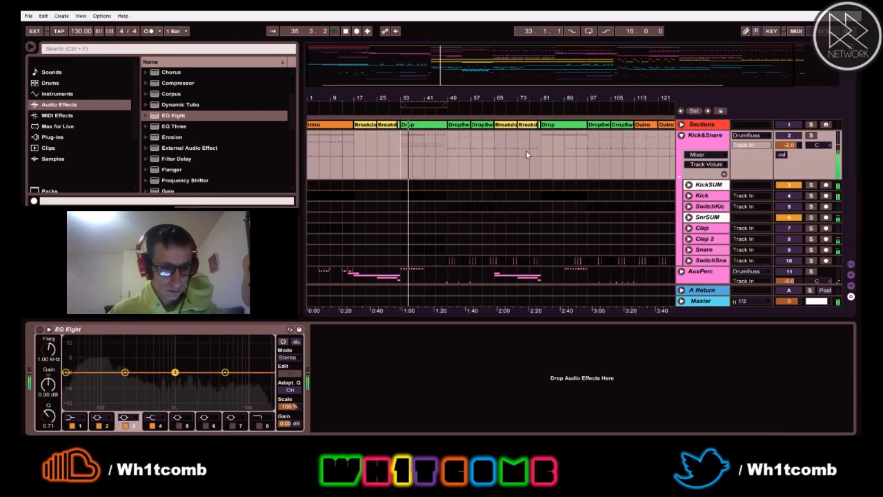
pyautogui.press('space')
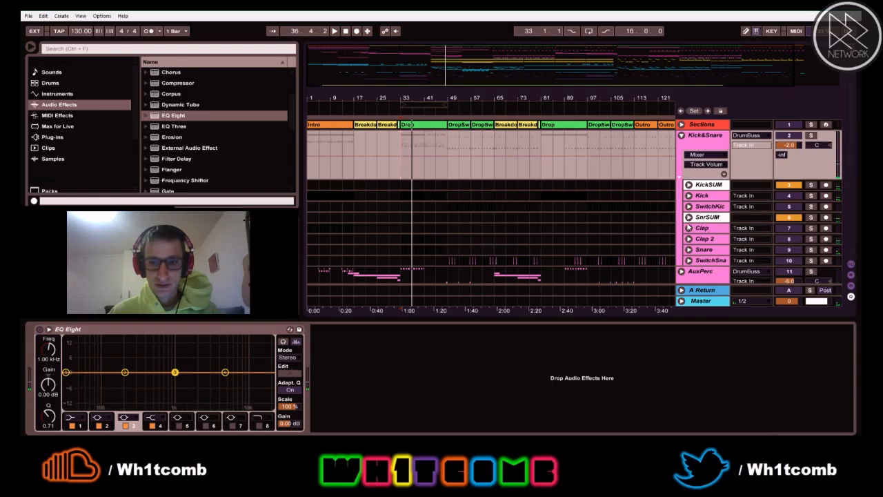
# - Replay the first drop from bar 33 and examine the Kick, Clap 2 and Snare patterns up close
pyautogui.press('space')
pyautogui.scroll(-2, 709, 218)
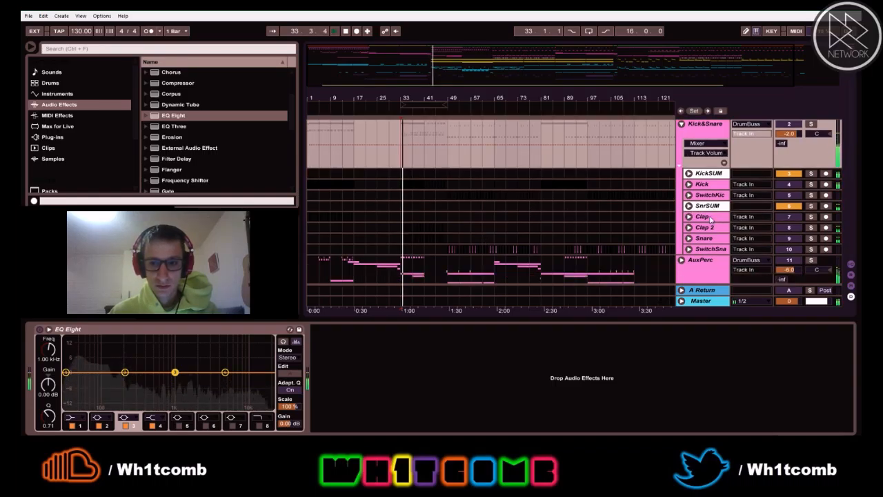
pyautogui.moveTo(413, 95); pyautogui.dragTo(413, 155)
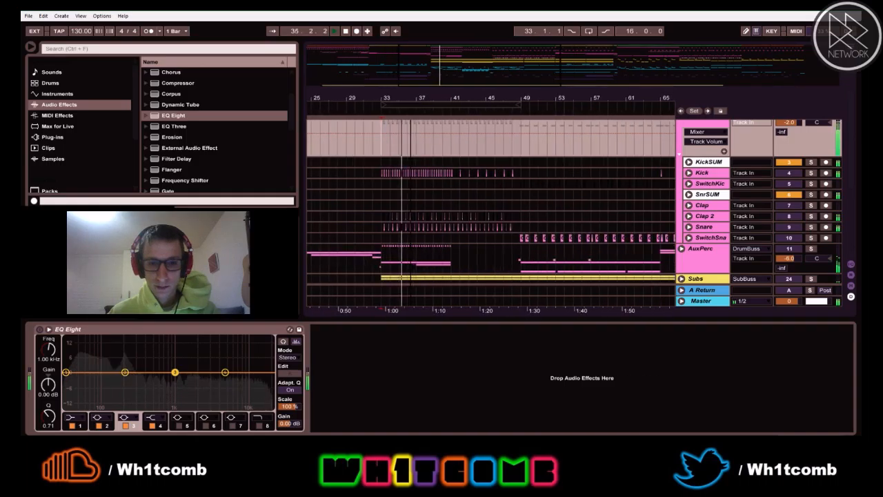
# - Solo the Clap 2 and Snare tracks together and play the drop from bar 33, examining the Kick&Snare group's spectrum in EQ Eight
pyautogui.click(709, 216)
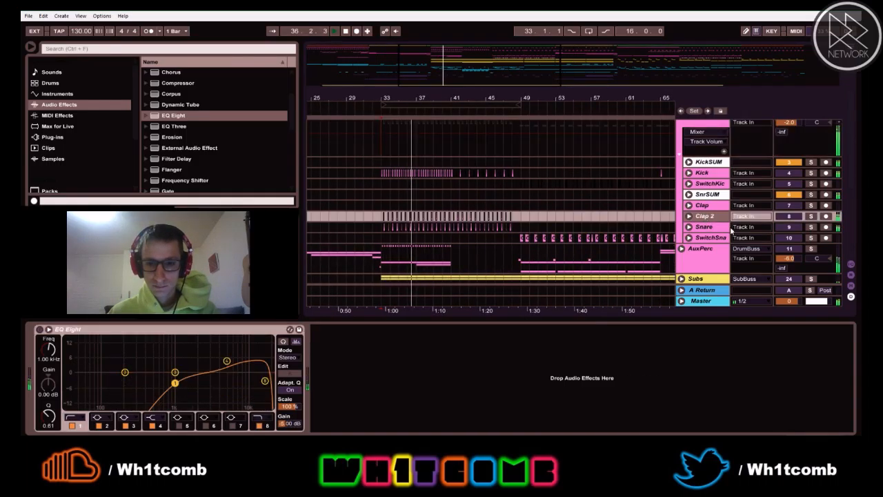
pyautogui.click(811, 227)
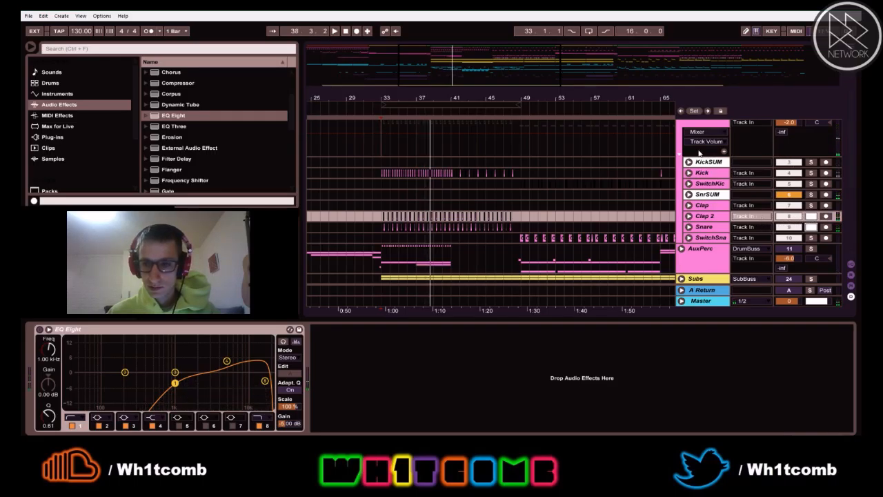
pyautogui.scroll(1, 712, 185)
pyautogui.click(703, 208)
pyautogui.press('space')
pyautogui.click(709, 127)
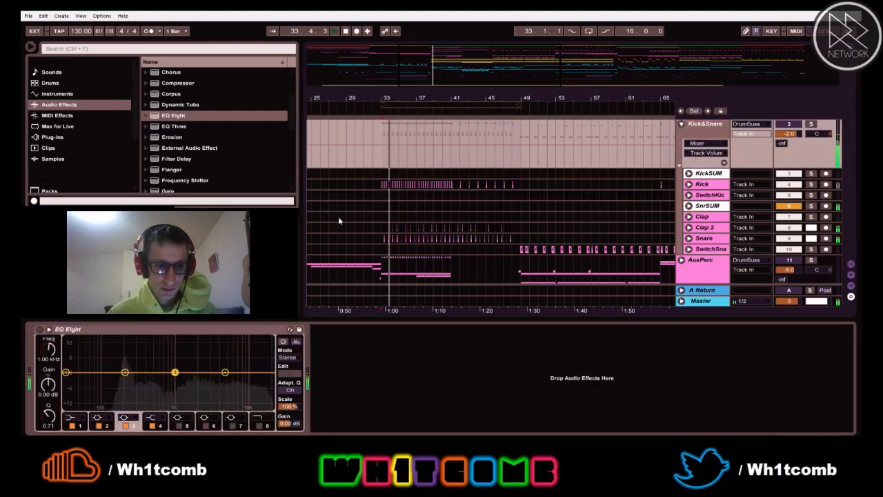
# - Audition SwitchSna and Snare in solo separately from bar 33, watching the Kick&Snare group's spectrum in EQ Eight
pyautogui.click(810, 240)
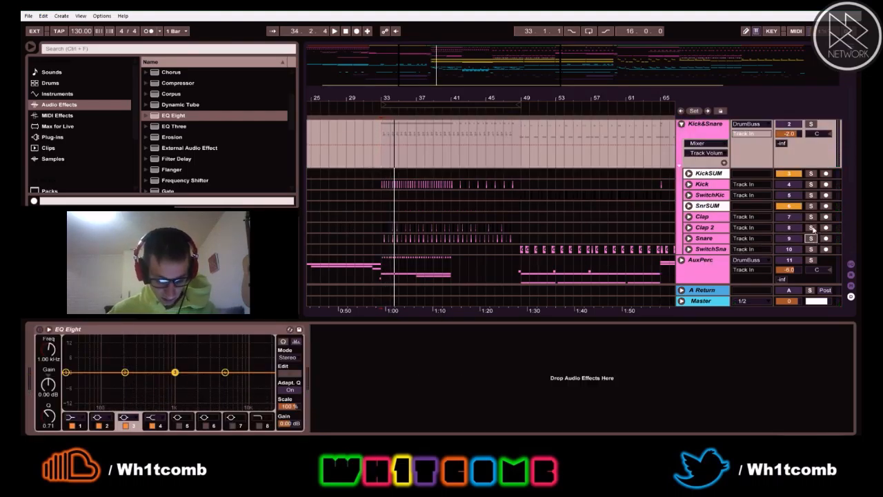
pyautogui.click(810, 249)
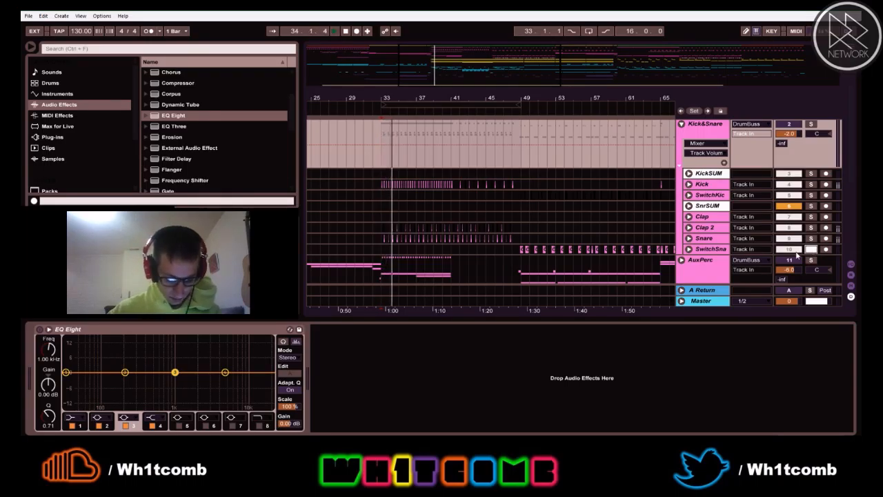
pyautogui.press('space')
pyautogui.click(810, 238)
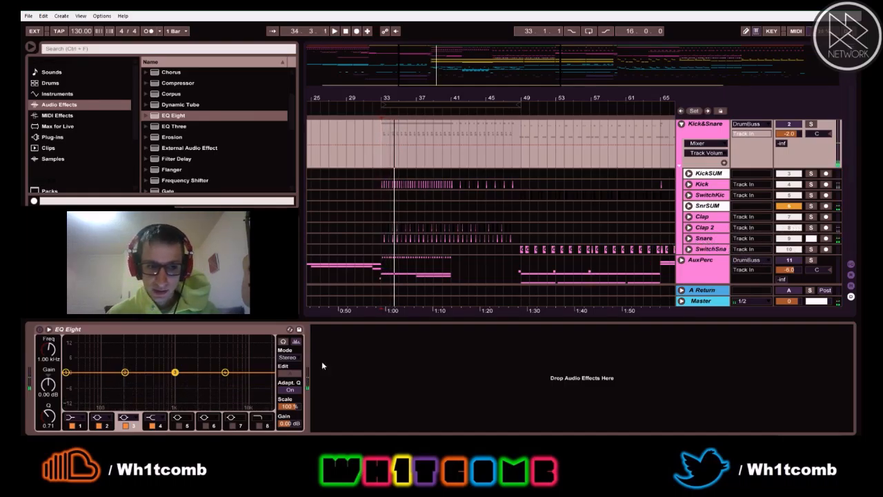
# - Cut band 2 of the Kick&Snare group's EQ Eight to -4.05 dB at 194 Hz with a Q of 3.55 while the snare plays
pyautogui.moveTo(125, 375); pyautogui.dragTo(124, 377)
pyautogui.press('space')
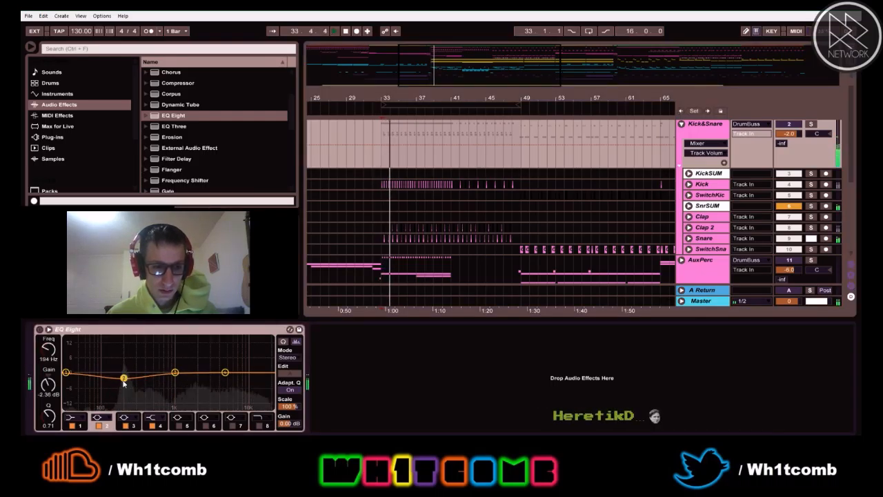
pyautogui.moveTo(48, 417); pyautogui.dragTo(47, 392)
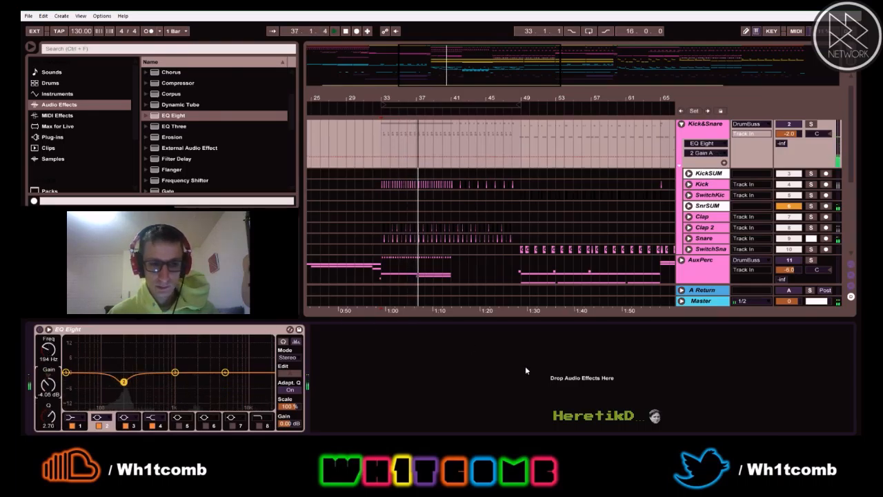
pyautogui.moveTo(48, 417); pyautogui.dragTo(49, 410)
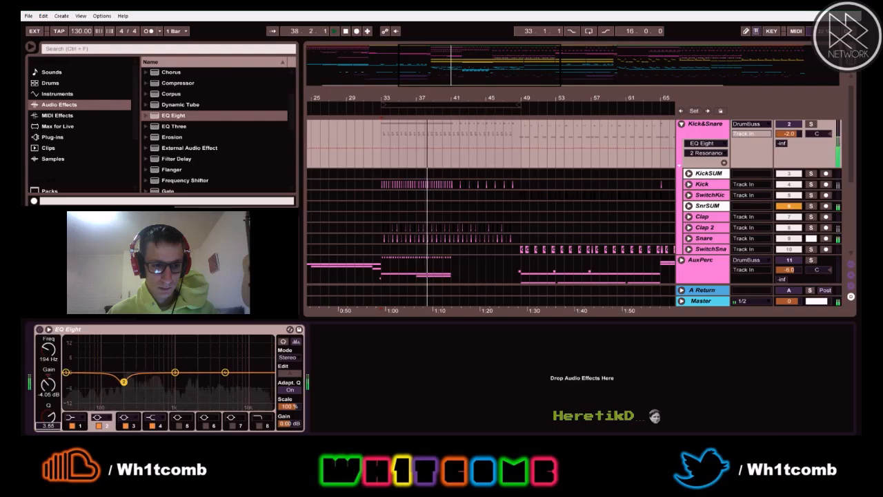
pyautogui.press('space')
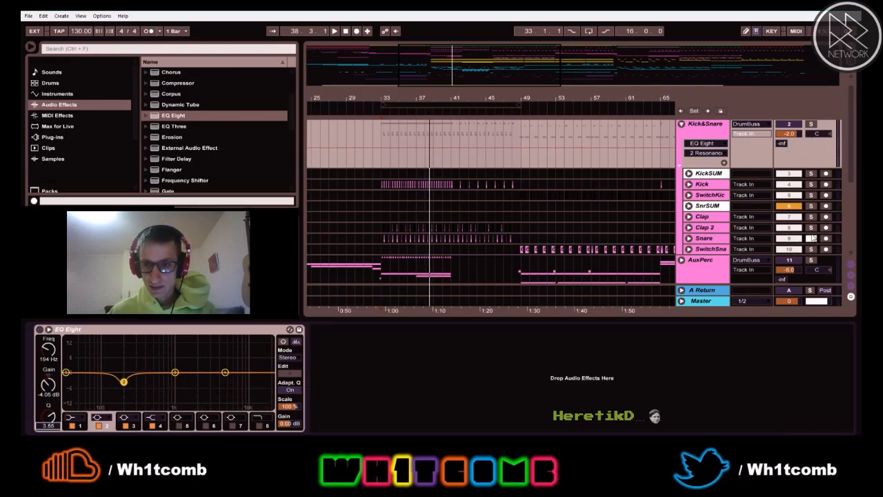
# - Switch the solo from Snare to the Kick&Snare group and play the drop from bar 33 with the new EQ cut
pyautogui.click(812, 241)
pyautogui.press('space')
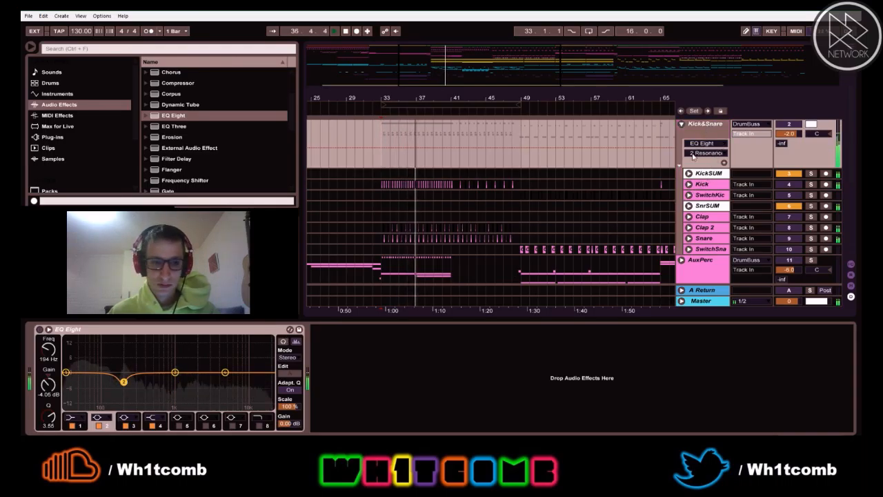
pyautogui.press('space')
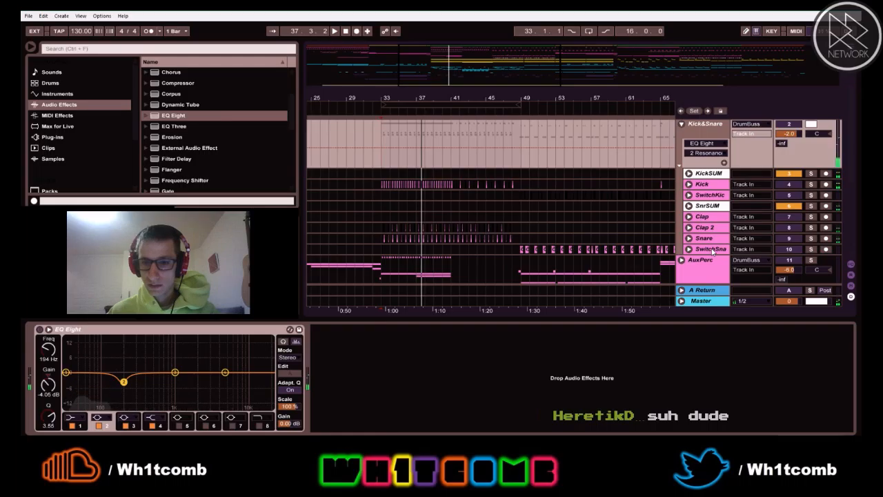
# - Replay the soloed Kick&Snare group from bar 33 and examine the device chains and EQ curves of SwitchSna, Snare, SnrSUM, Clap 2 and Clap
pyautogui.click(711, 251)
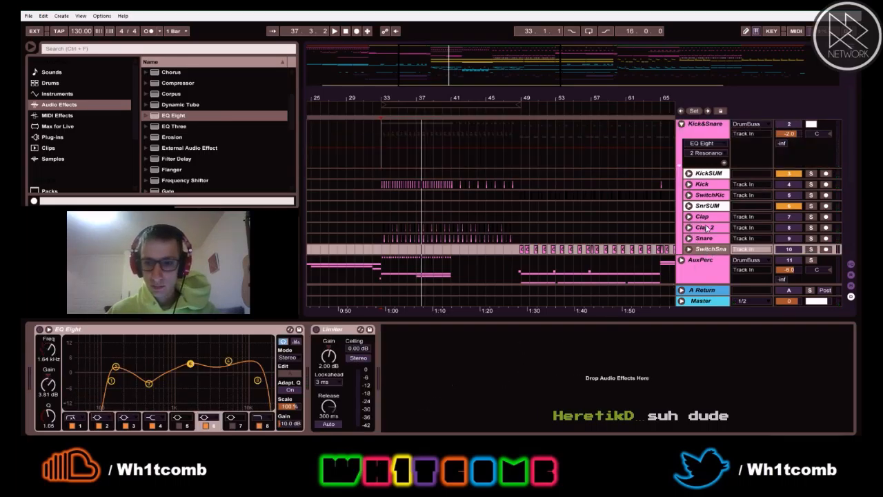
pyautogui.click(703, 239)
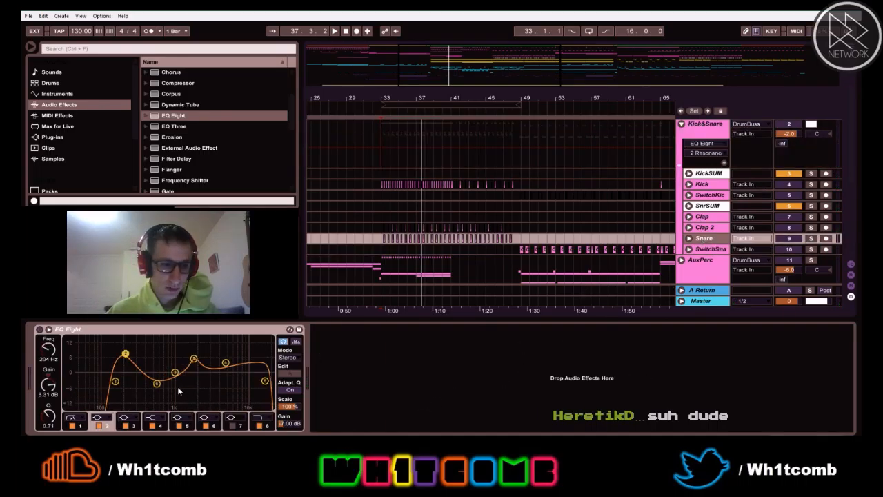
pyautogui.press('space')
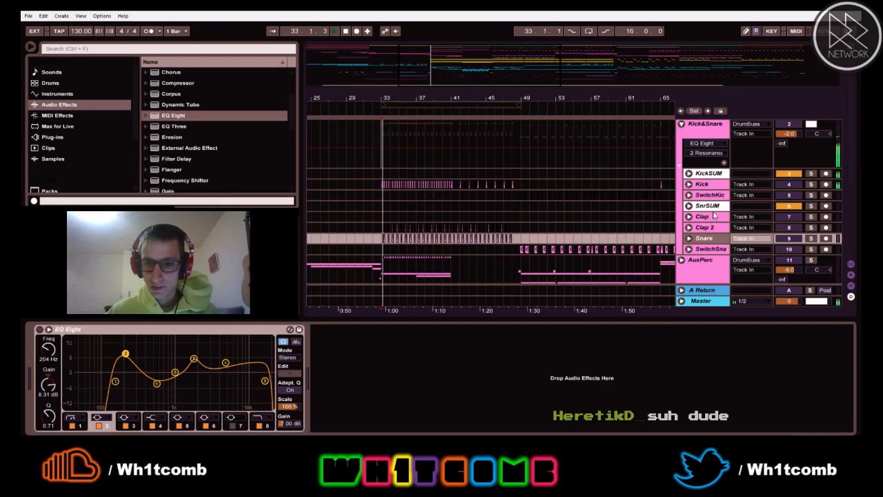
pyautogui.scroll(-1, 724, 227)
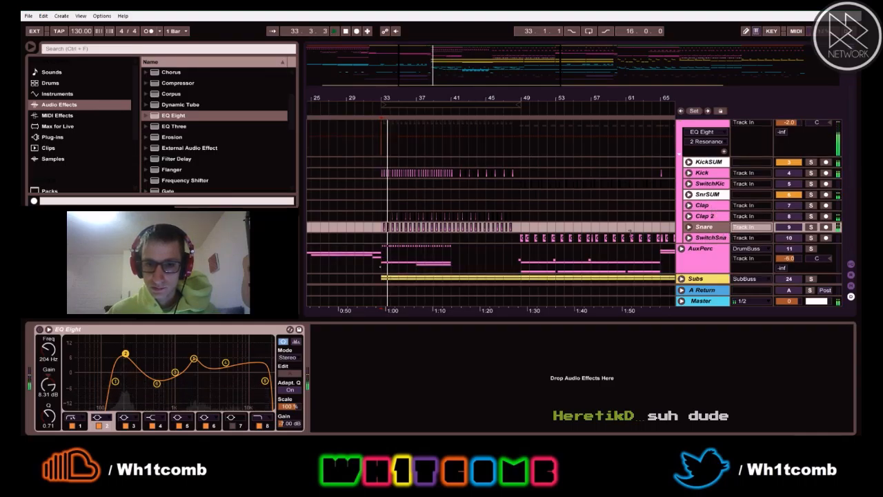
pyautogui.click(705, 216)
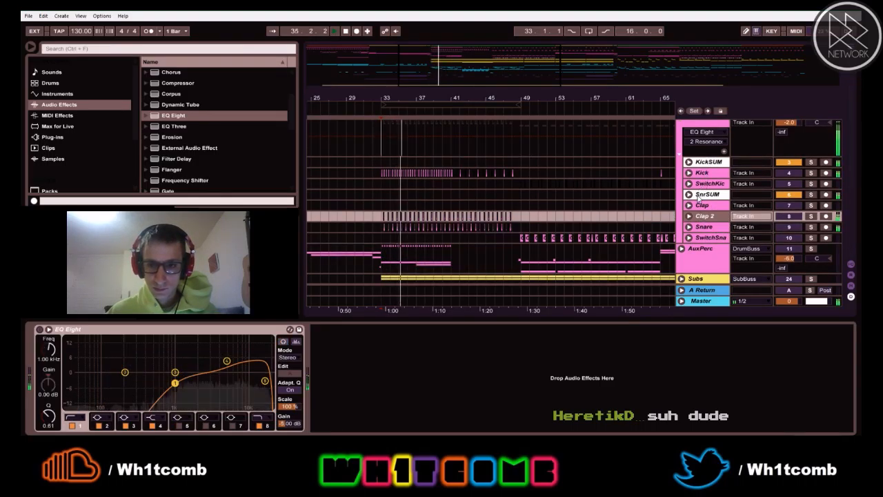
pyautogui.click(707, 194)
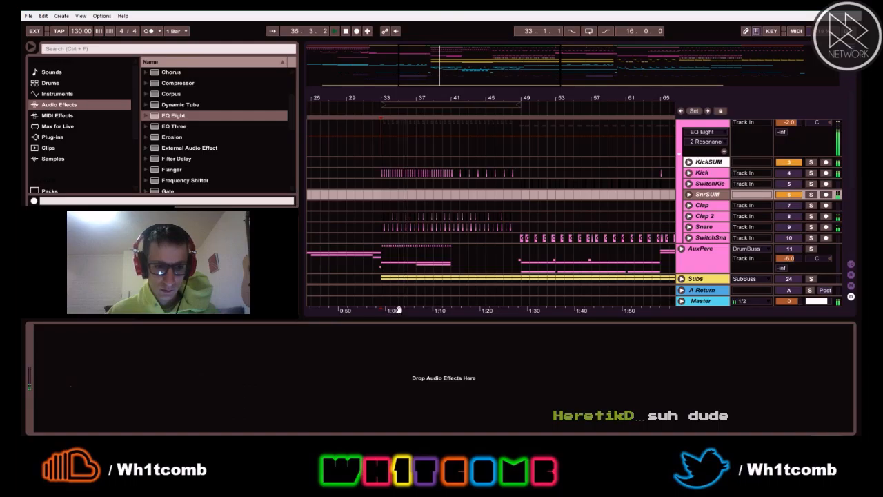
pyautogui.click(704, 227)
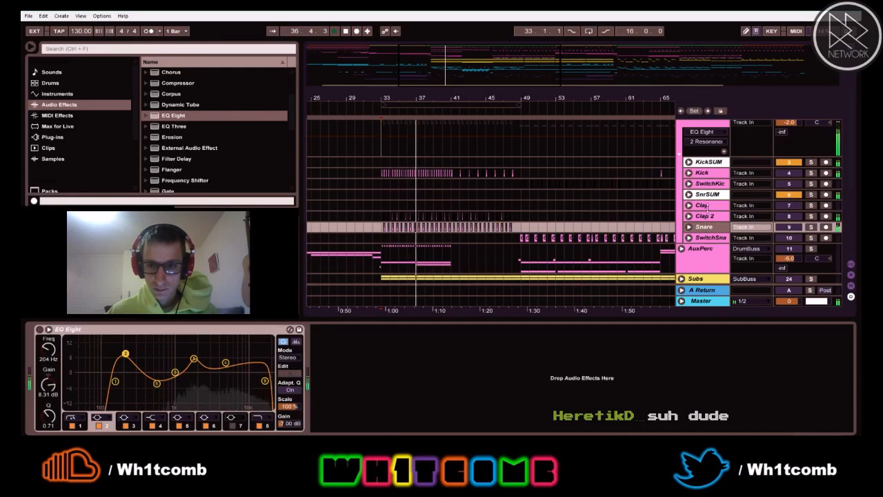
pyautogui.click(708, 162)
pyautogui.click(708, 236)
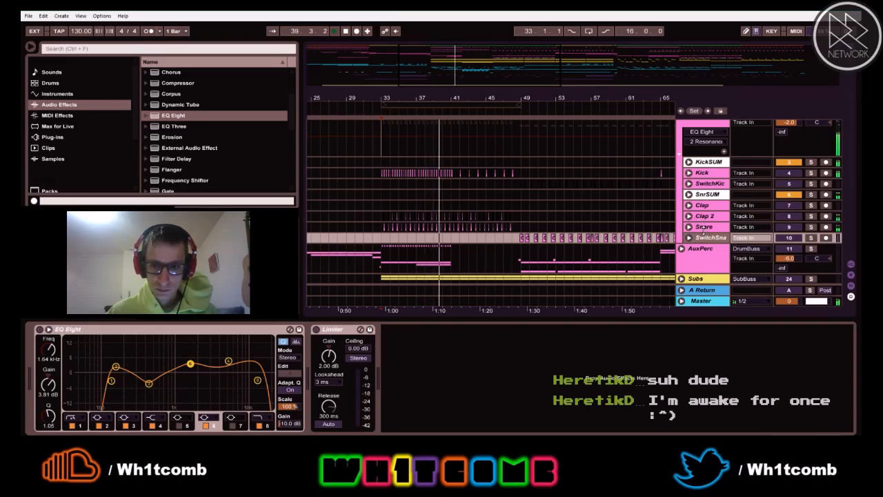
pyautogui.click(704, 227)
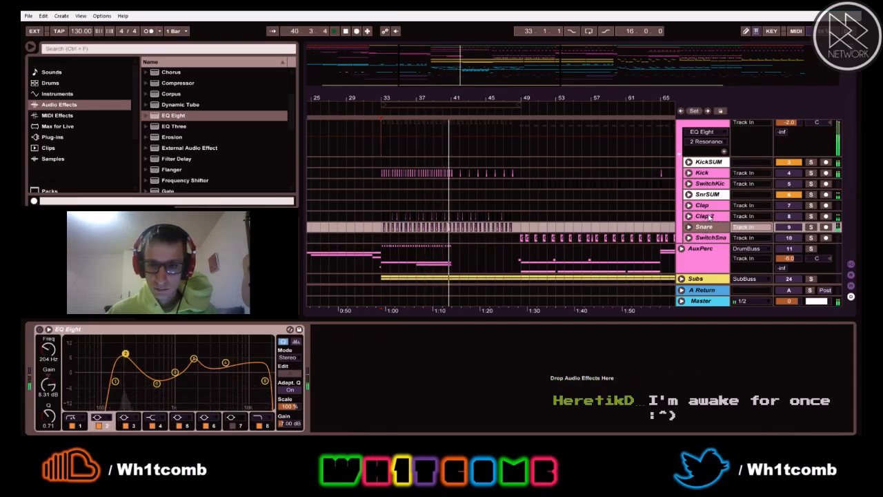
pyautogui.click(707, 216)
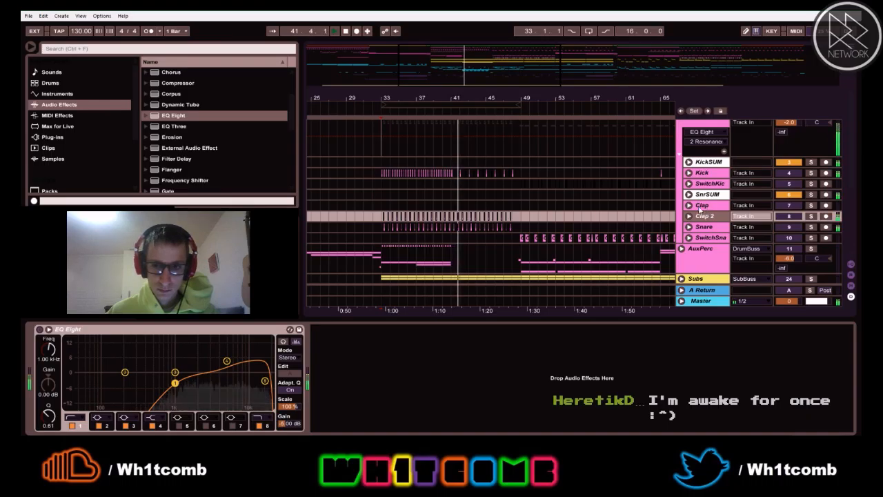
pyautogui.click(701, 207)
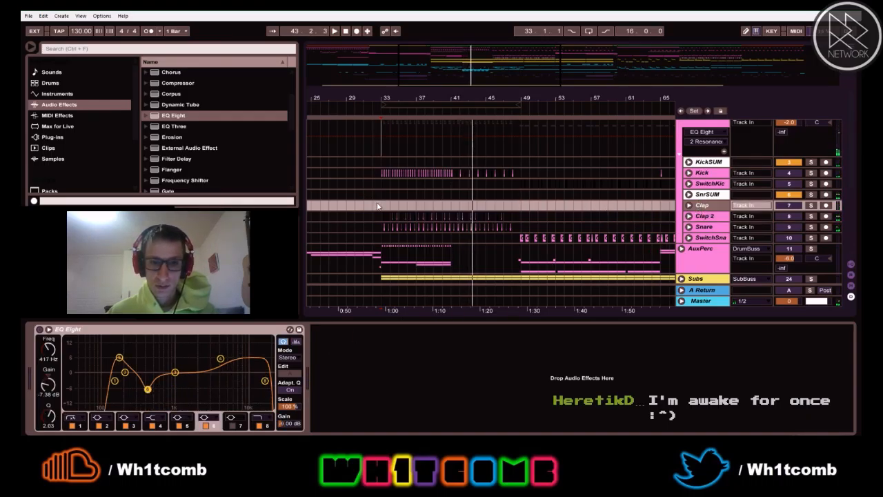
# - Clear the Kick&Snare group's solo and replay the drop from bar 33, examining the group's spectrum in EQ Eight
pyautogui.scroll(2, 617, 142)
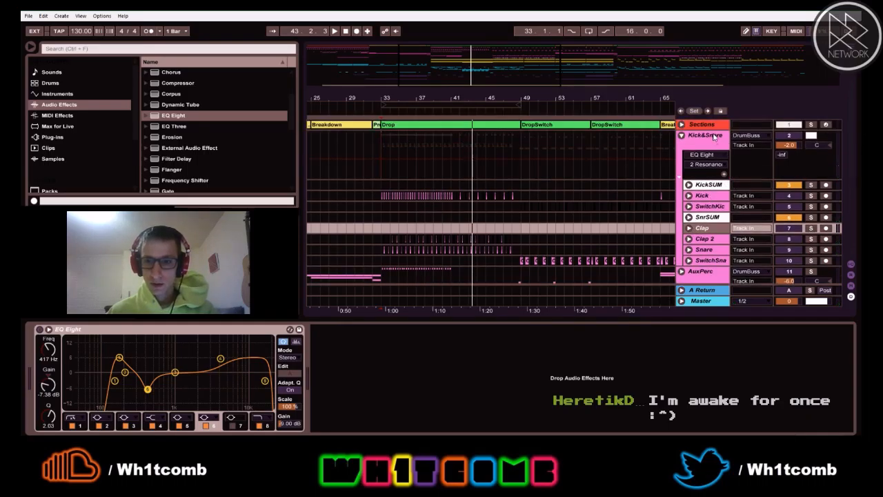
pyautogui.click(712, 142)
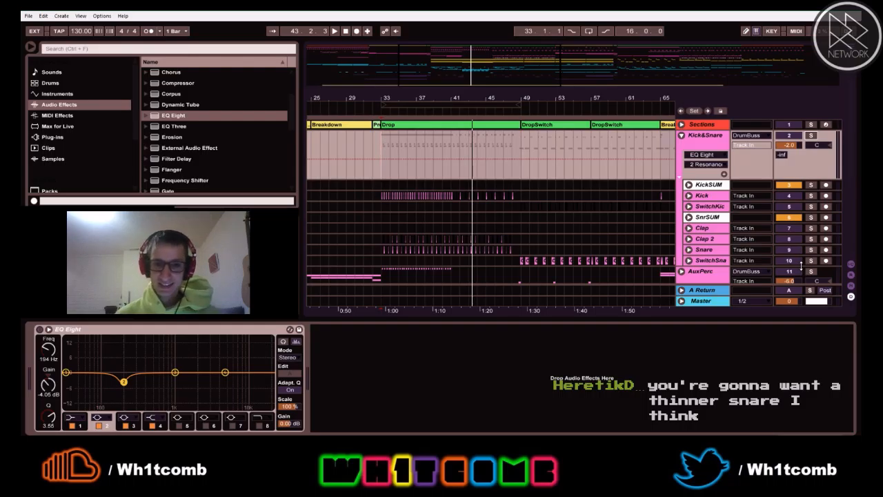
pyautogui.press('space')
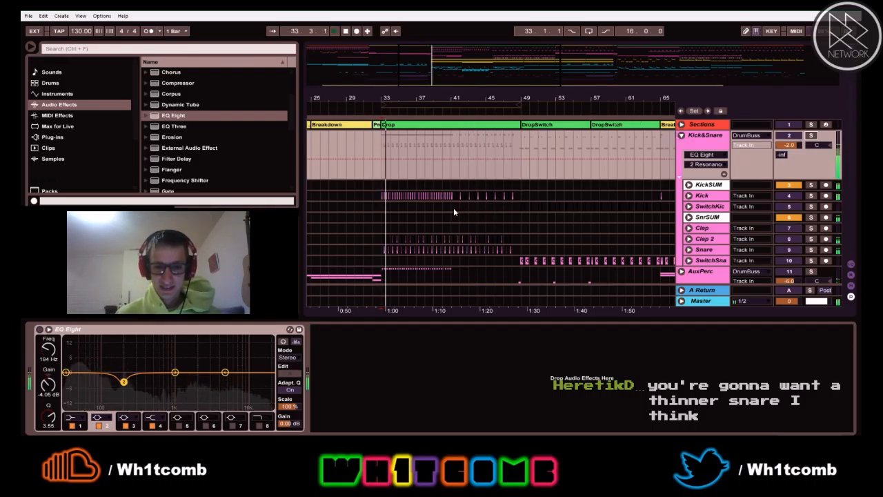
# - Set the playback start to bar 41, solo the Snare track and play it with its own EQ Eight shown
pyautogui.click(452, 208)
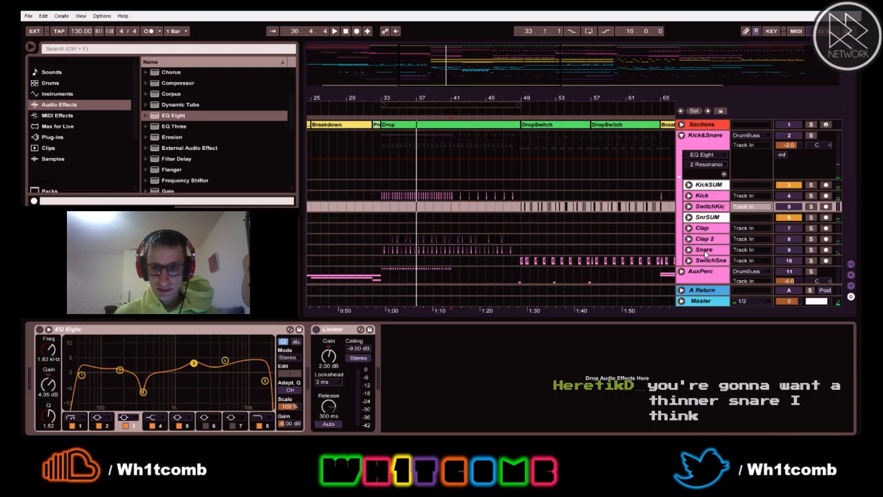
pyautogui.click(704, 252)
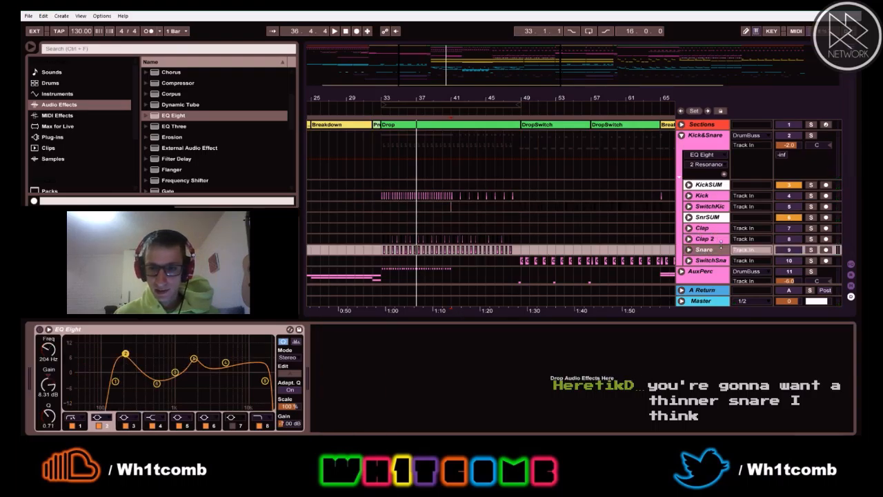
pyautogui.click(811, 250)
pyautogui.press('space')
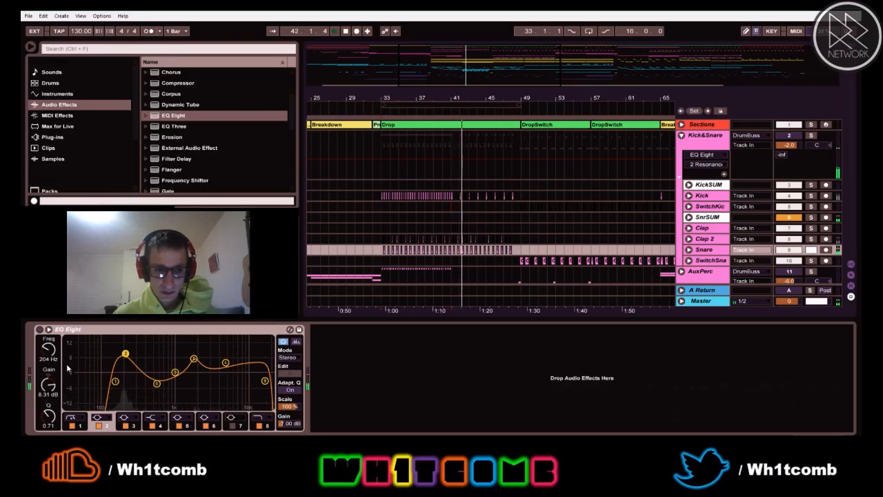
# - Lower the band 2 boost in the Snare track's EQ Eight and raise the band 1 low cut to 180 Hz
pyautogui.moveTo(124, 353); pyautogui.dragTo(126, 357)
pyautogui.press('space')
pyautogui.moveTo(115, 381); pyautogui.dragTo(121, 383)
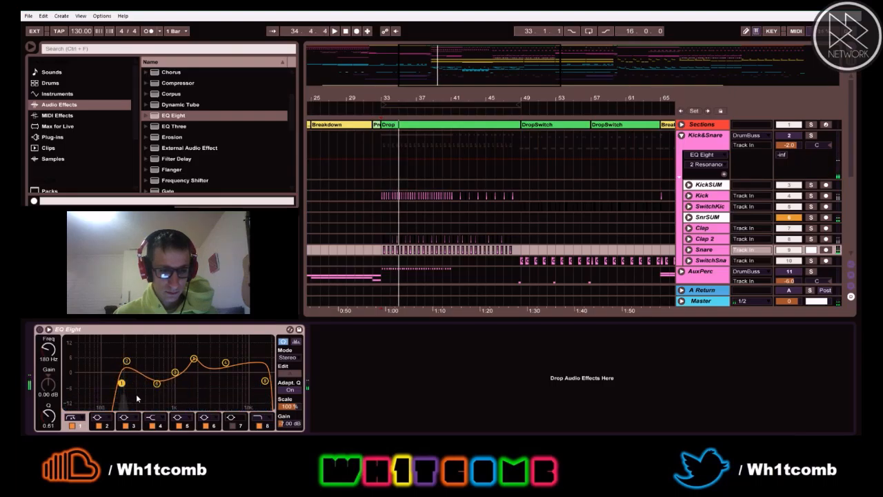
# - While the snare plays from bar 33, slightly lower its EQ's band 8 high cut and reduce band 5 to 4.59 dB at 1.83 kHz
pyautogui.press('space')
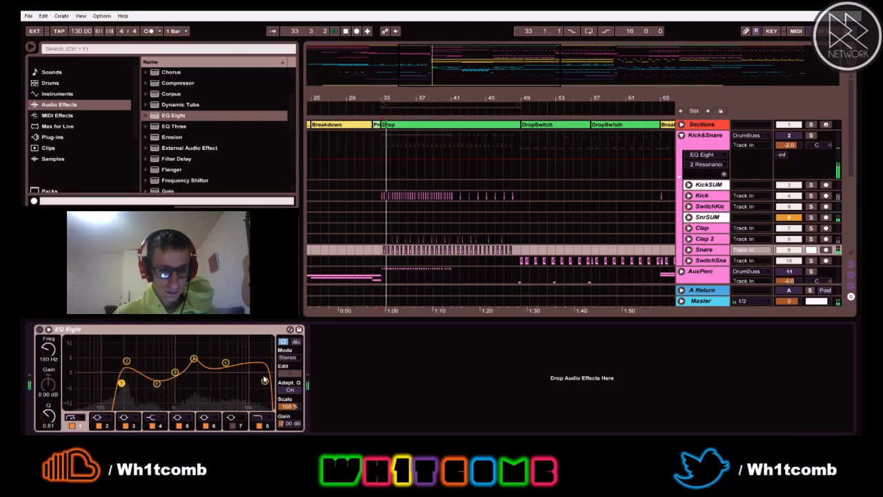
pyautogui.click(265, 381)
pyautogui.moveTo(265, 380); pyautogui.dragTo(263, 384)
pyautogui.moveTo(194, 359); pyautogui.dragTo(194, 362)
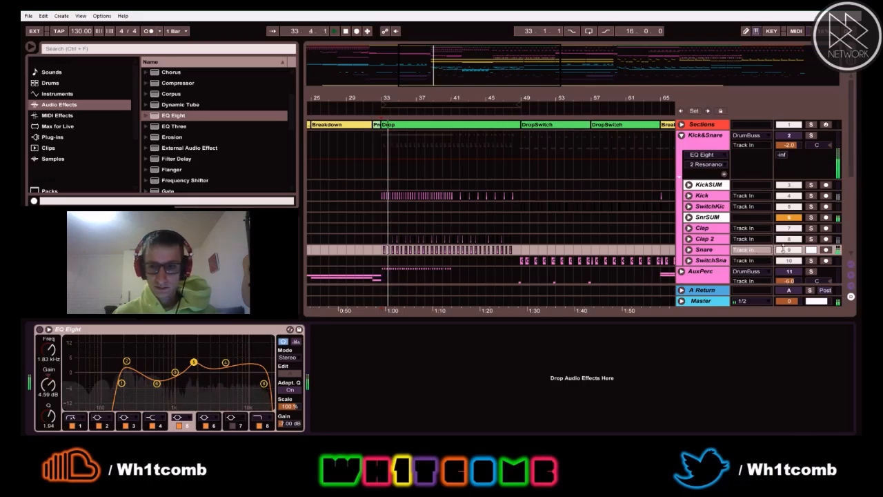
# - Play the drop from bar 33 with Clap 2 soloed instead of Snare, and return to the Kick&Snare group with solos cleared
pyautogui.click(814, 251)
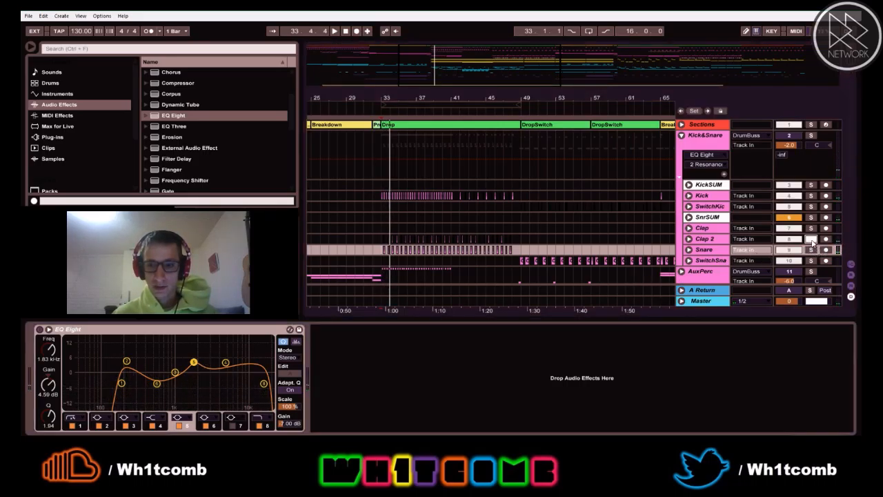
pyautogui.press('space')
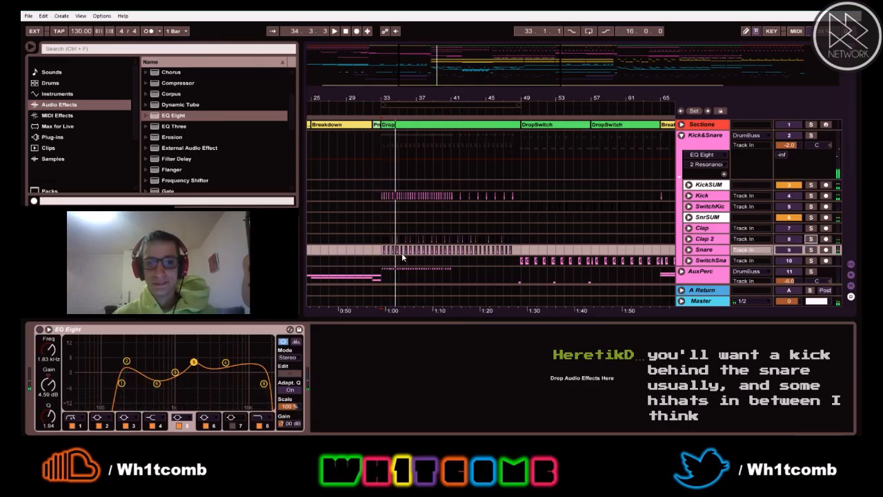
pyautogui.click(702, 136)
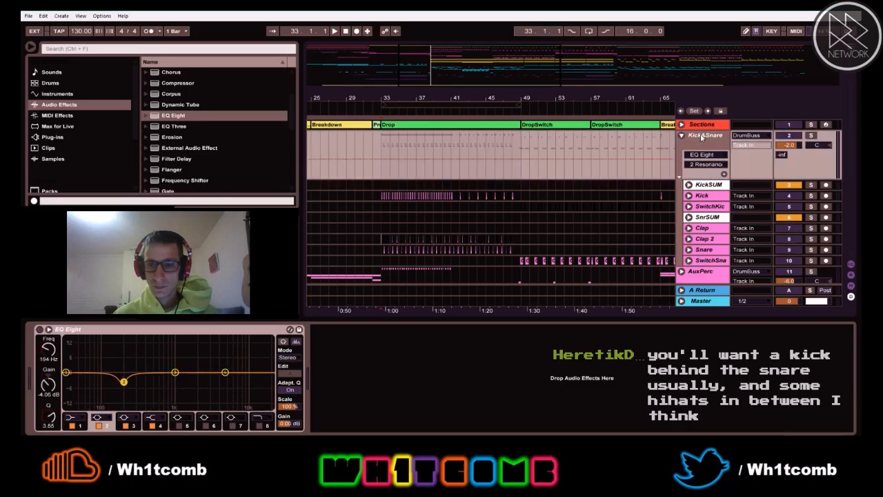
# - Play the drop from bar 33, compare band 2 of the Kick&Snare group's EQ Eight on and off, and leave that band switched off
pyautogui.press('space')
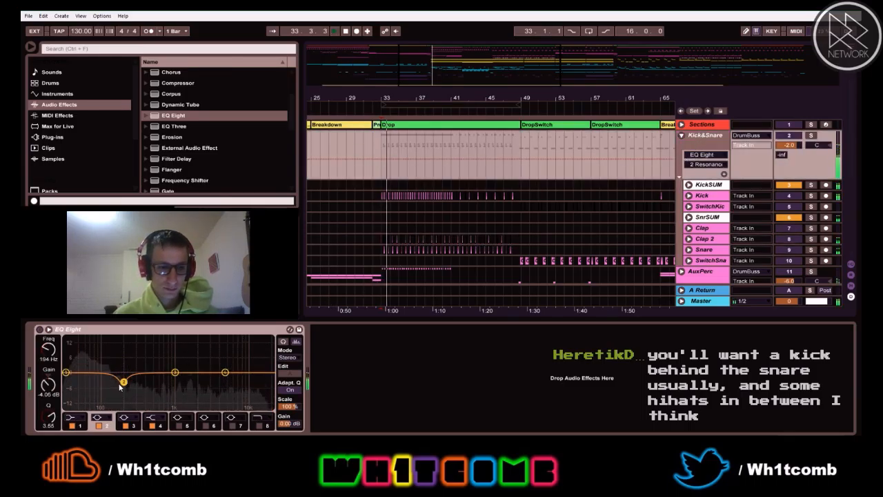
pyautogui.click(99, 425)
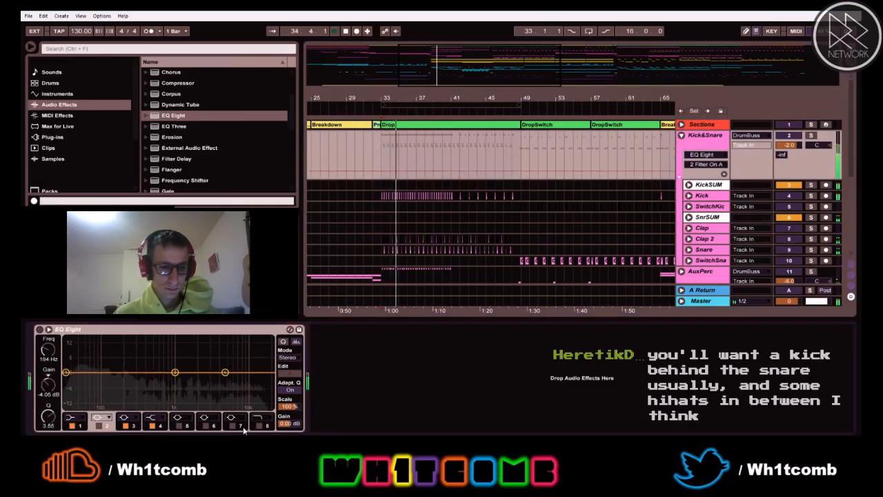
pyautogui.click(99, 425)
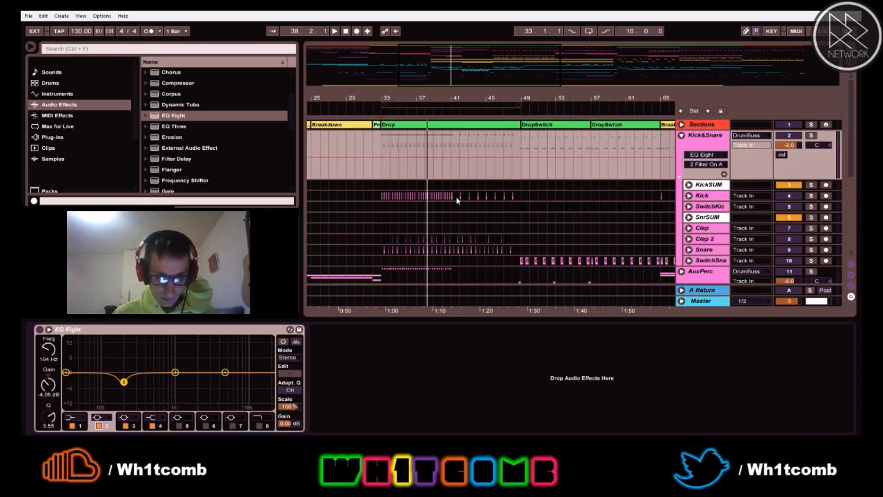
pyautogui.click(381, 167)
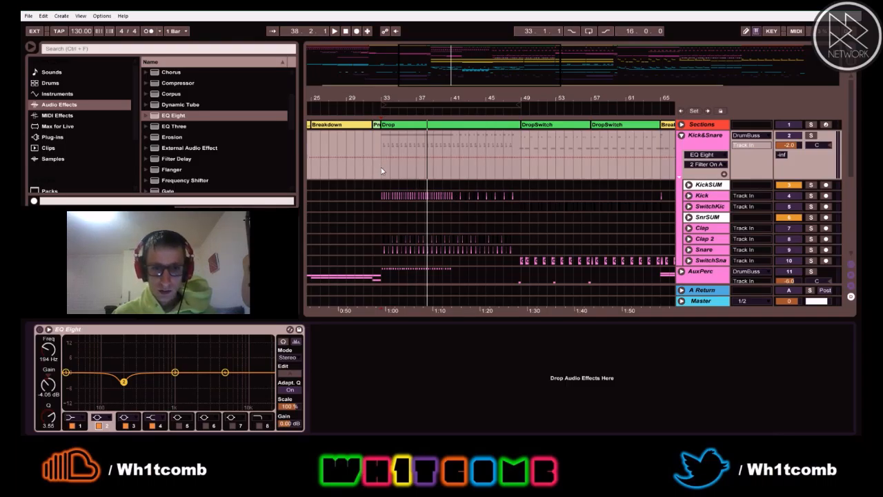
pyautogui.press('space')
pyautogui.click(443, 169)
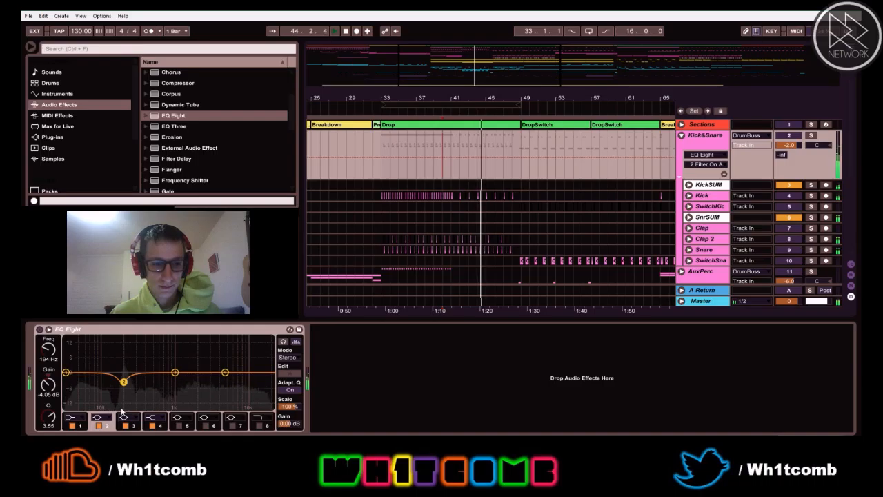
pyautogui.click(99, 425)
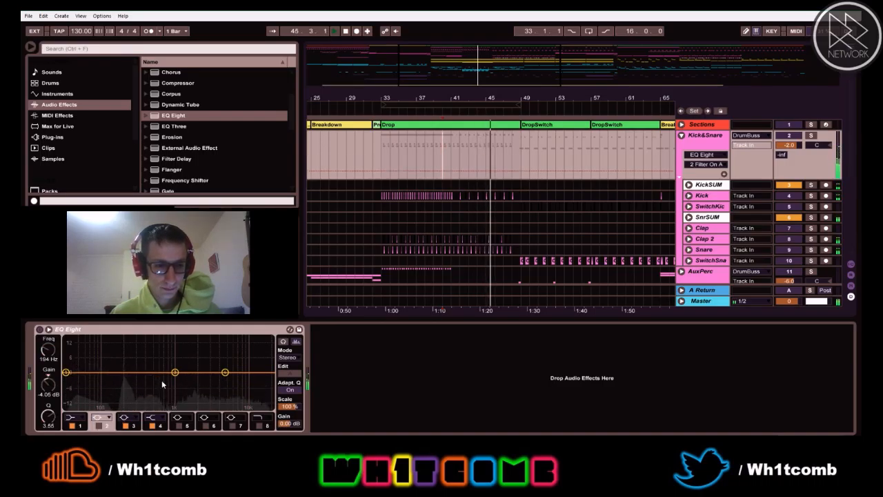
# - Play the DropSwitch section from bar 49, watching the Kick&Snare group's EQ Eight spectrum, and stop playback
pyautogui.click(519, 188)
pyautogui.press('space')
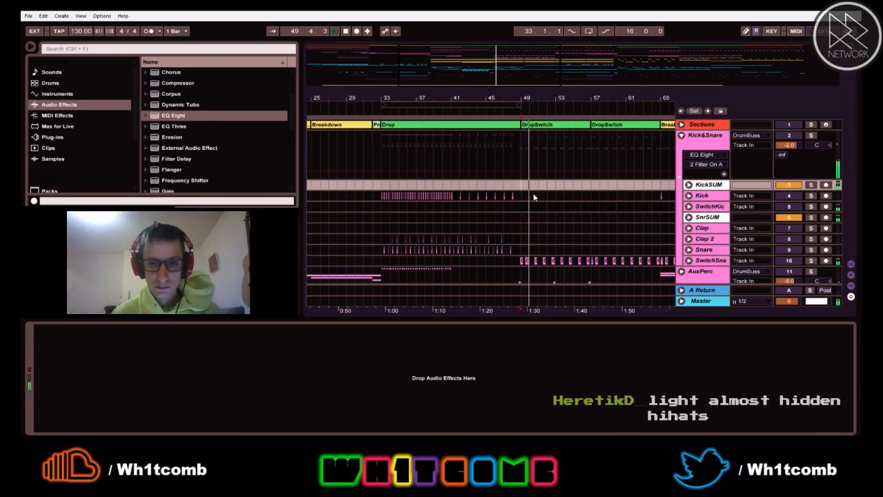
pyautogui.moveTo(481, 71); pyautogui.dragTo(513, 62)
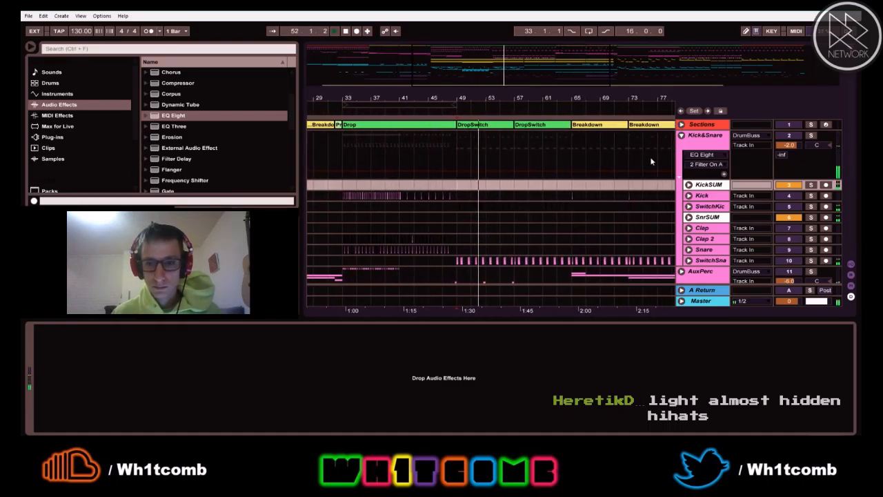
pyautogui.click(697, 142)
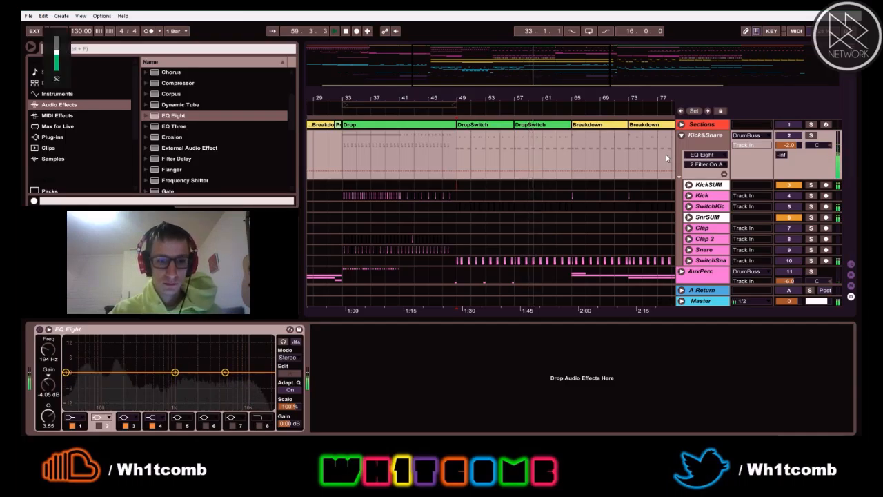
pyautogui.press('space')
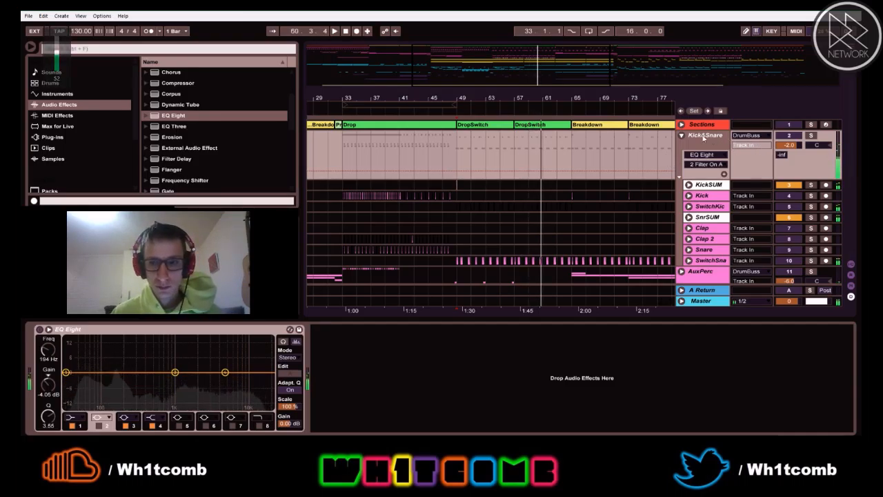
# - Fold the Kick&Snare group and load an EQ Eight onto the AuxPerc group
pyautogui.click(682, 135)
pyautogui.scroll(-1, 676, 148)
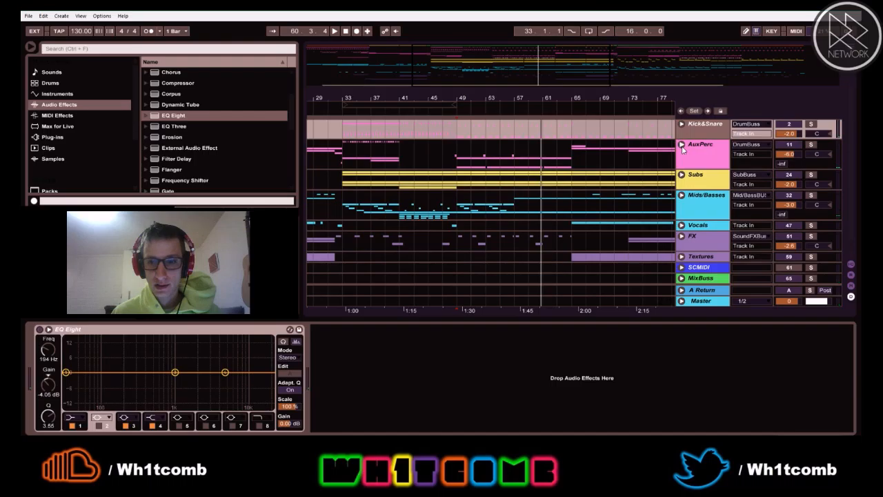
pyautogui.click(713, 150)
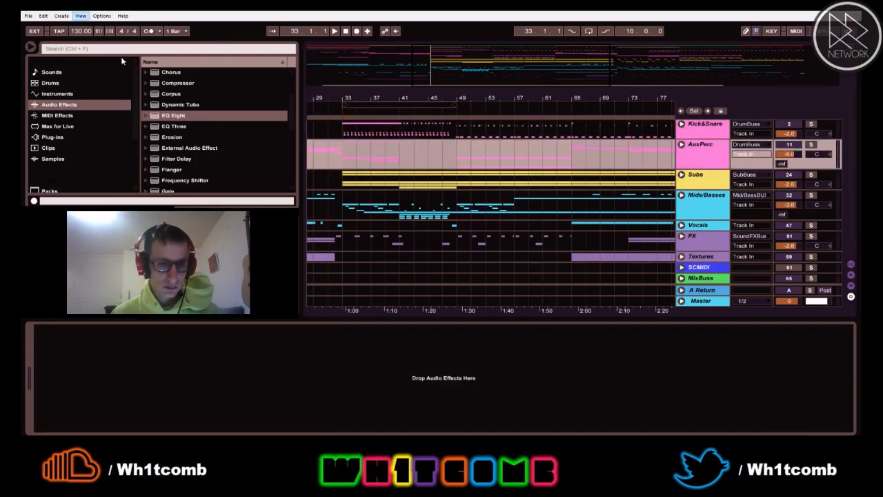
pyautogui.moveTo(162, 118); pyautogui.dragTo(714, 155)
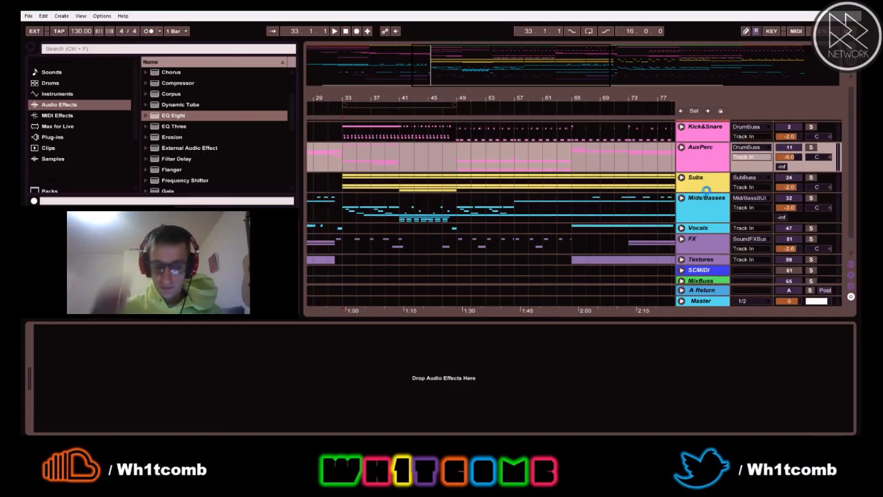
pyautogui.moveTo(706, 189); pyautogui.dragTo(706, 189)
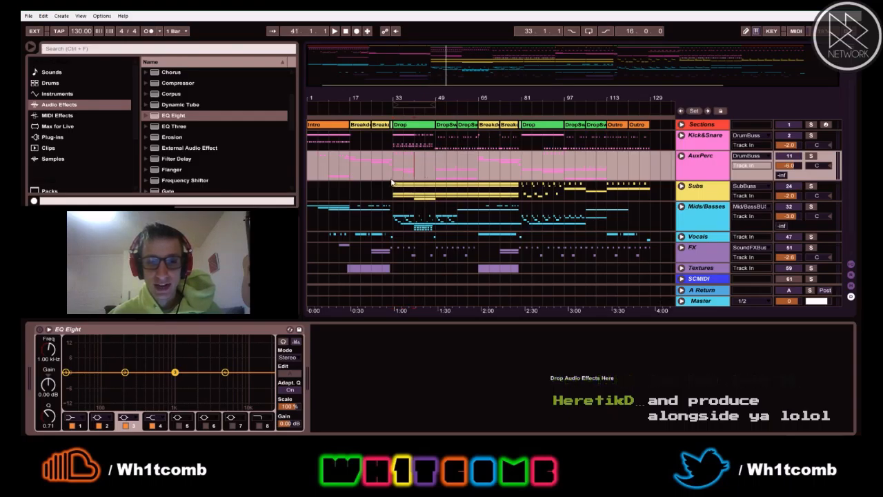
# - Solo the AuxPerc group and audition it in the drop from bar 33 and the DropSwitch section from bar 49
pyautogui.press('space')
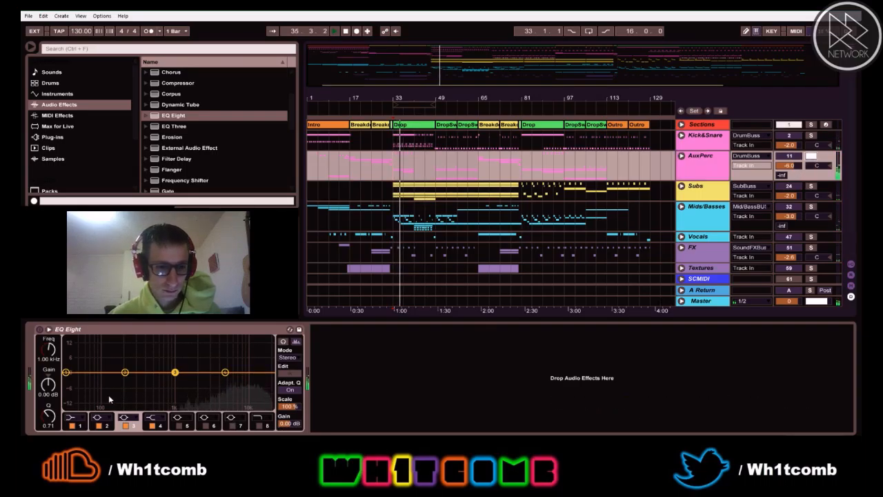
pyautogui.click(434, 163)
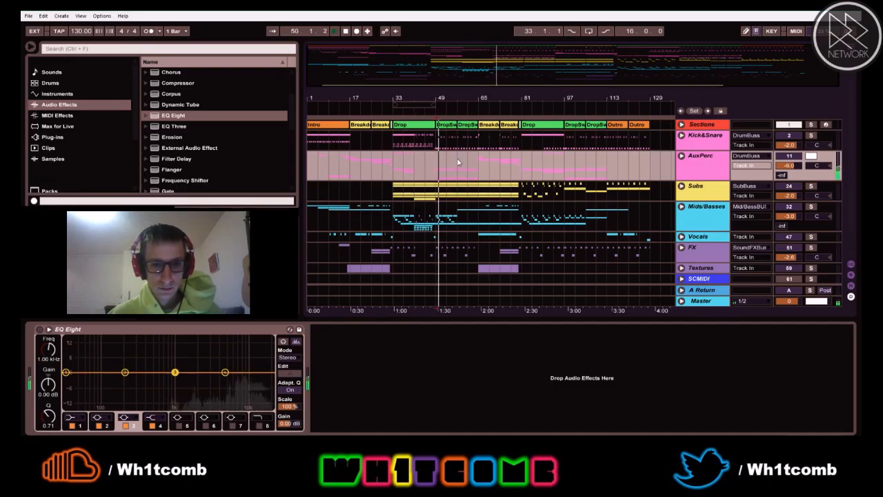
pyautogui.click(455, 161)
# - While AuxPerc plays, enable its EQ's band 8 high cut at 18.0 kHz and boost band 4 by 2.85 dB at 5.19 kHz
pyautogui.click(396, 165)
pyautogui.click(259, 426)
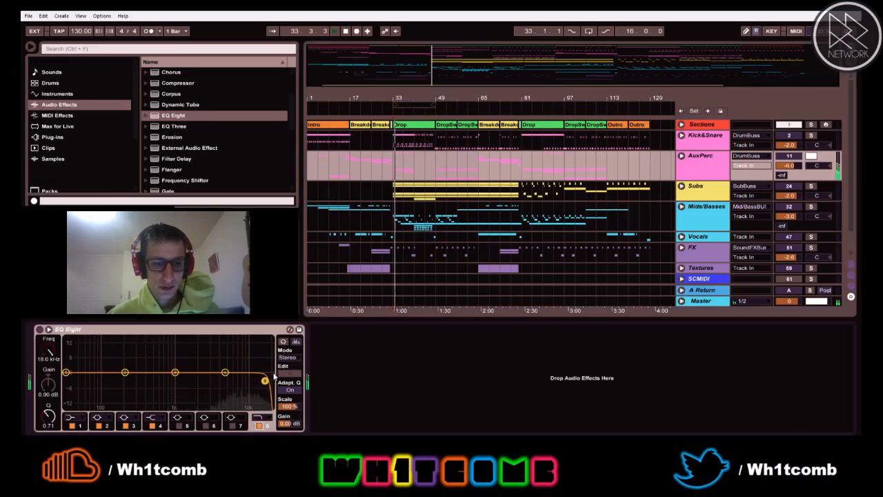
pyautogui.moveTo(224, 372); pyautogui.dragTo(226, 366)
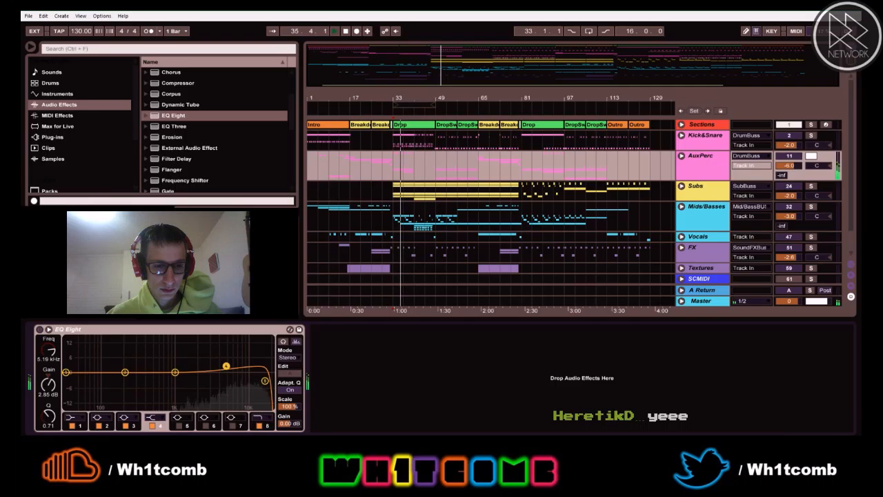
pyautogui.click(438, 167)
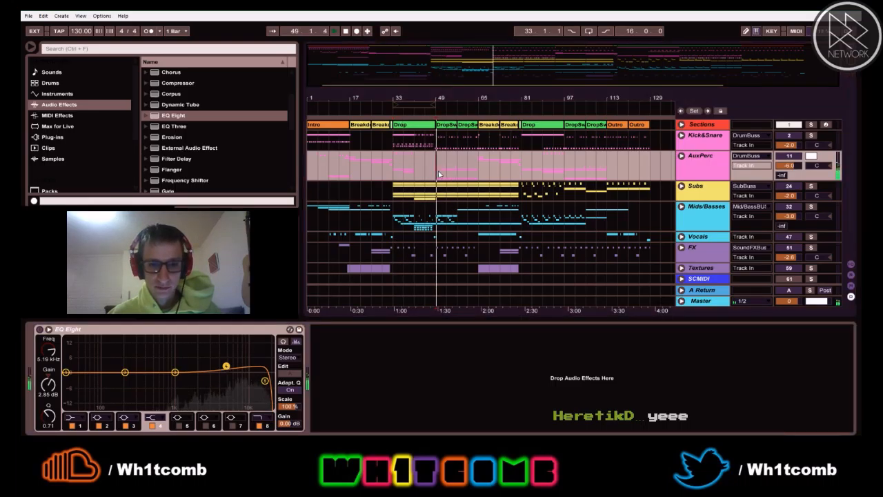
# - Audition AuxPerc in the intro and the first breakdown, and change its EQ's band 1 to a low cut at 67.0 Hz
pyautogui.click(332, 168)
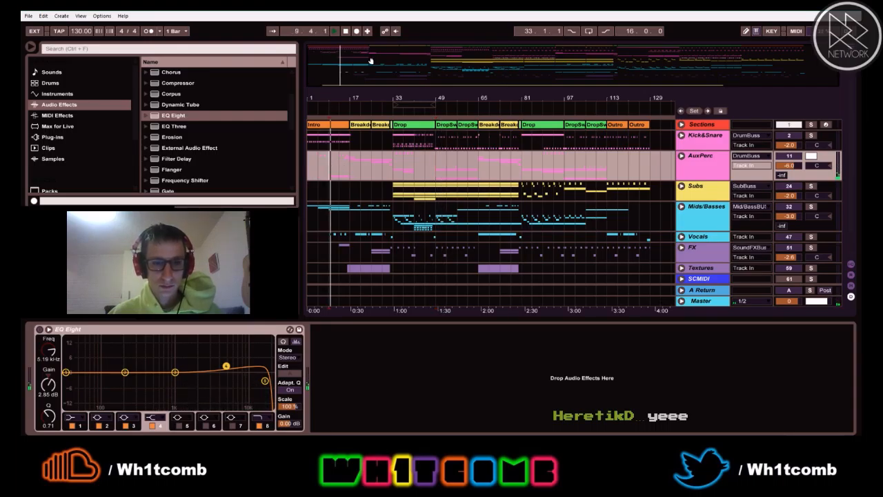
pyautogui.click(351, 178)
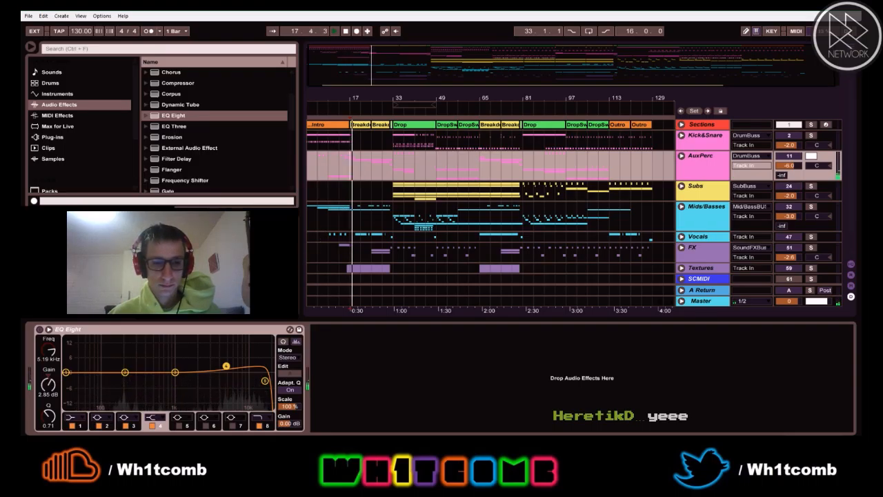
pyautogui.click(71, 418)
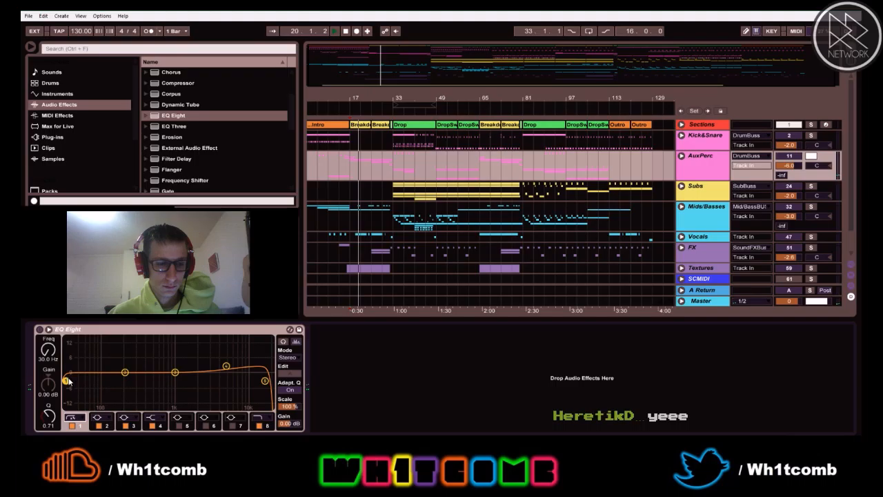
pyautogui.click(65, 383)
pyautogui.moveTo(66, 381); pyautogui.dragTo(90, 381)
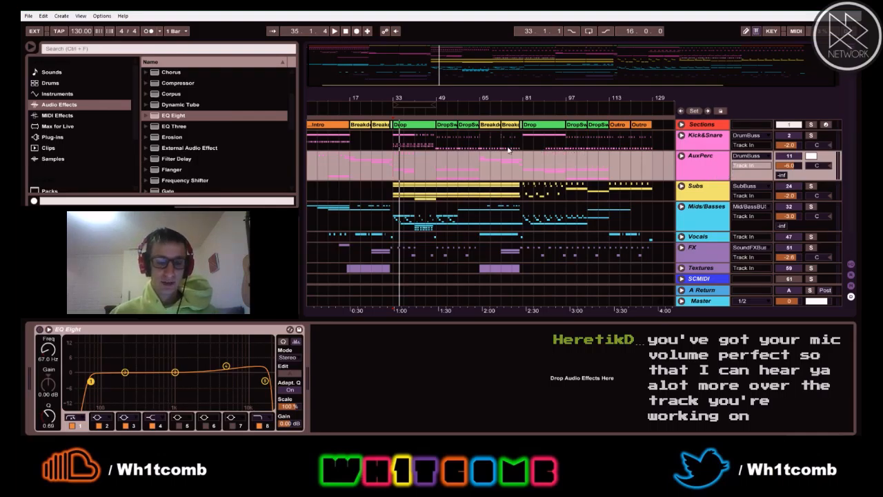
# - Solo the Subs group instead of AuxPerc and play it in the drop from bar 33
pyautogui.press('space')
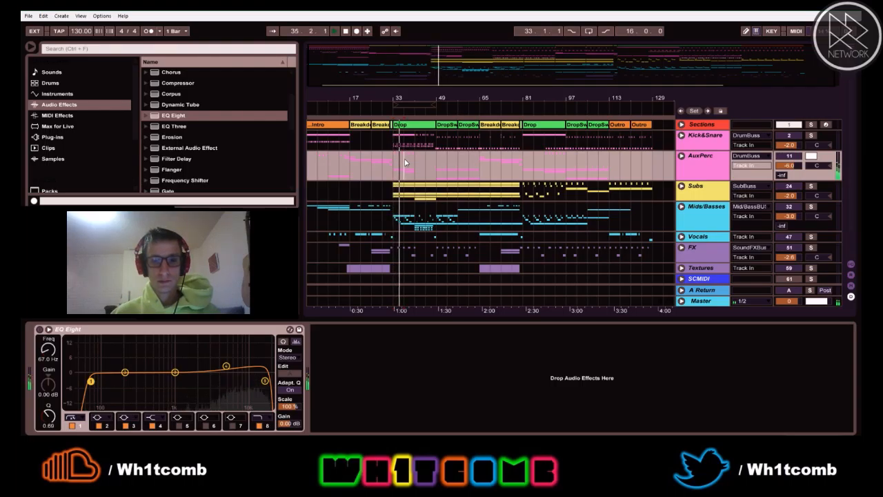
pyautogui.click(807, 192)
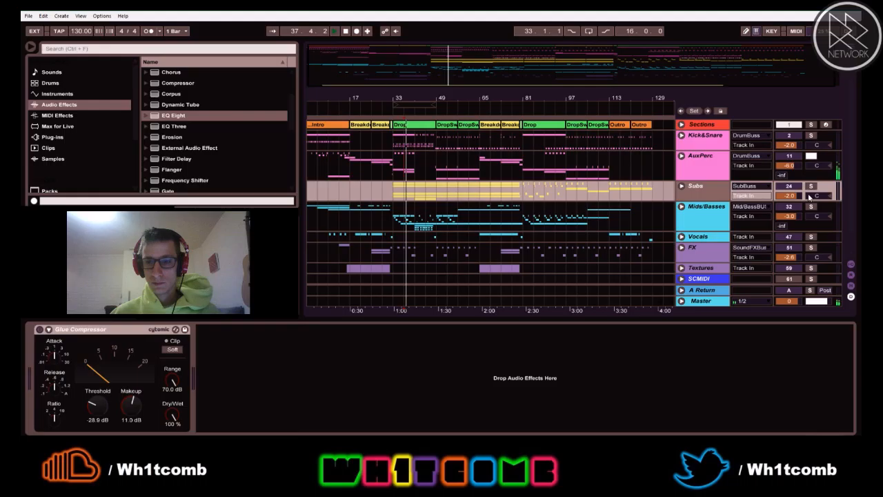
pyautogui.click(809, 188)
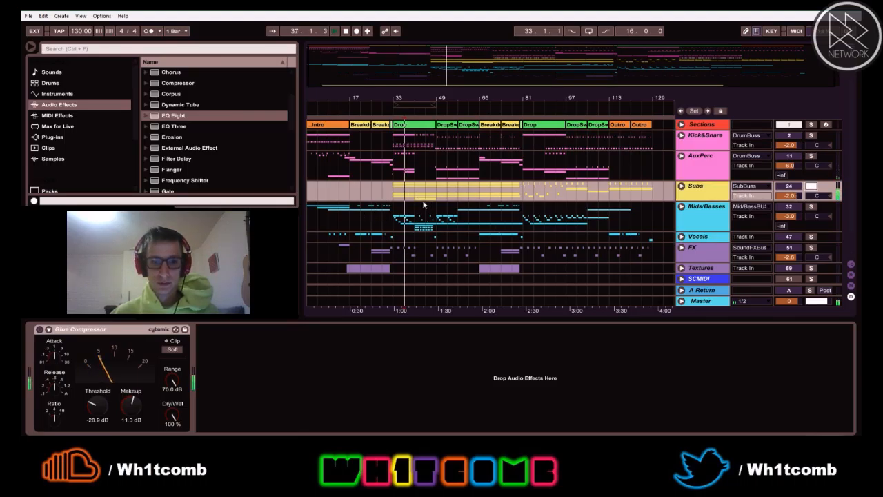
pyautogui.click(394, 198)
pyautogui.press('space')
pyautogui.press('space')
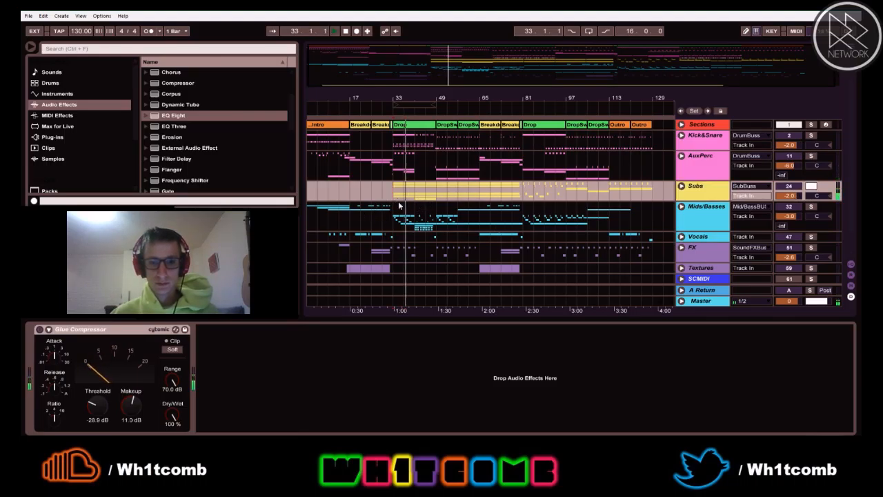
# - Insert an EQ Eight before the Subs group's Glue Compressor and set its band 8 high cut to 79.0 Hz with a Q of 0.78
pyautogui.click(708, 191)
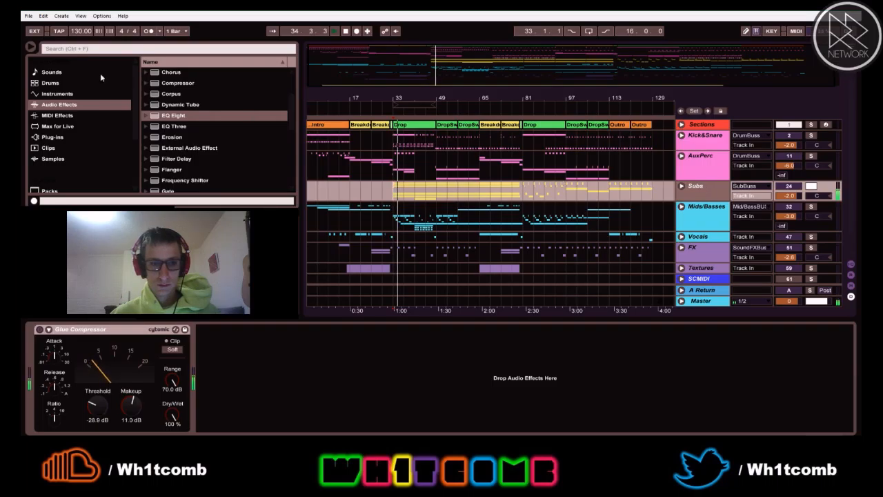
pyautogui.moveTo(161, 119); pyautogui.dragTo(38, 376)
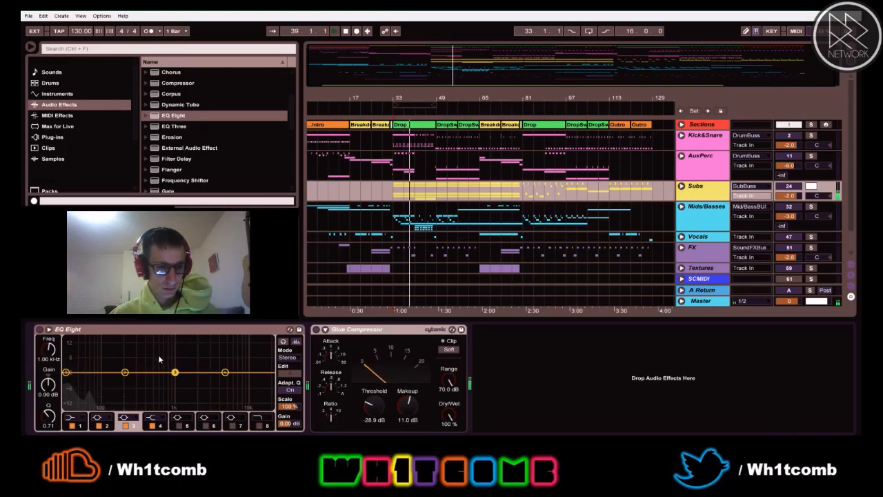
pyautogui.click(259, 425)
pyautogui.moveTo(265, 381); pyautogui.dragTo(116, 380)
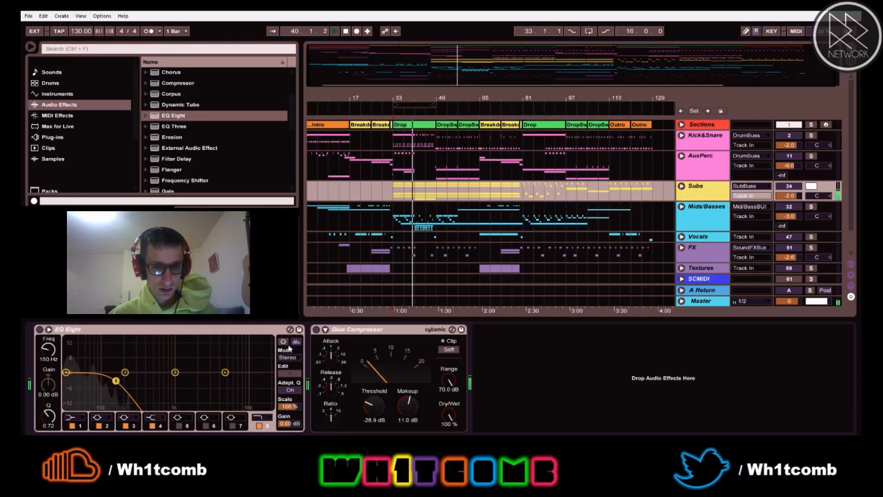
pyautogui.moveTo(116, 380); pyautogui.dragTo(95, 380)
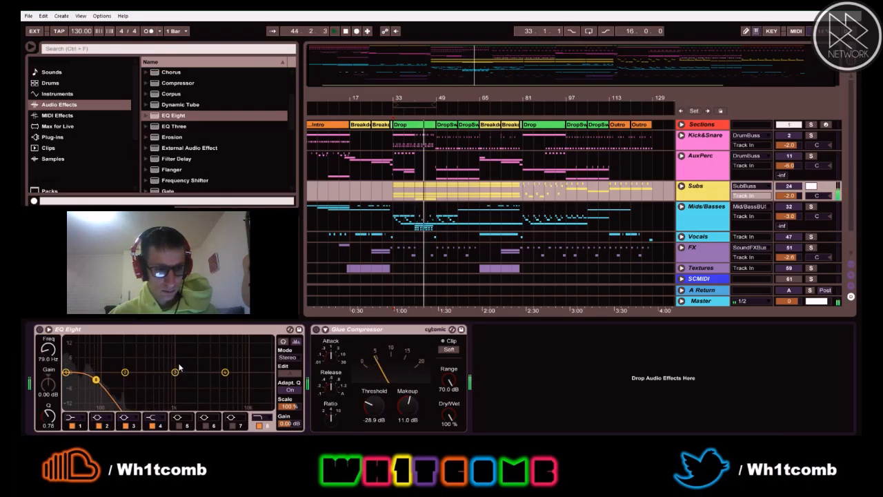
# - Audition the soloed Subs group from the section starts at bars 33, 49, 65 and 81
pyautogui.press('space')
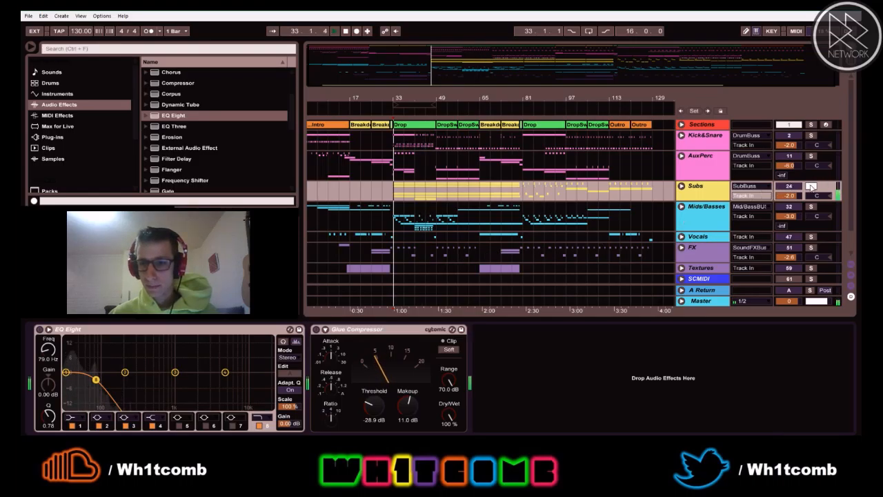
pyautogui.click(437, 189)
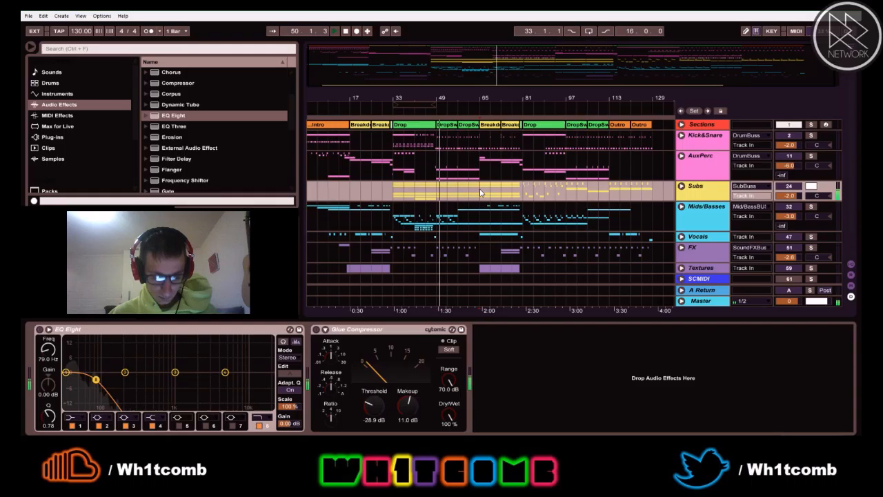
pyautogui.click(480, 192)
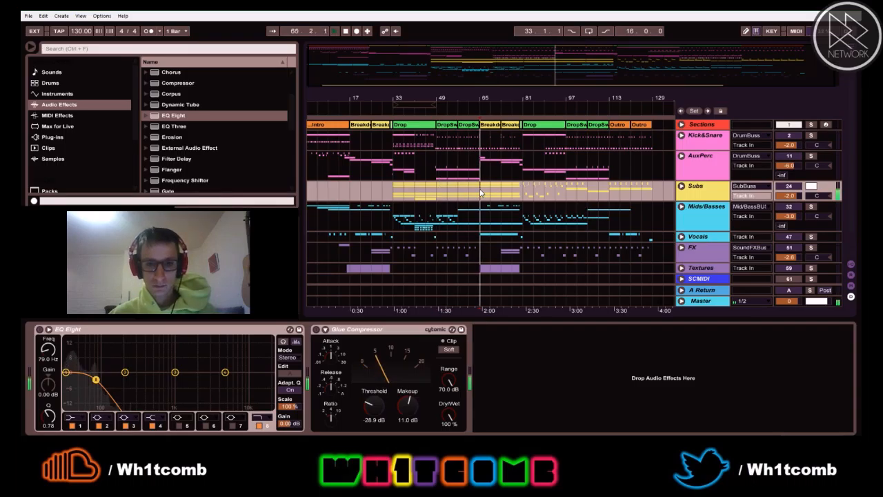
pyautogui.click(524, 188)
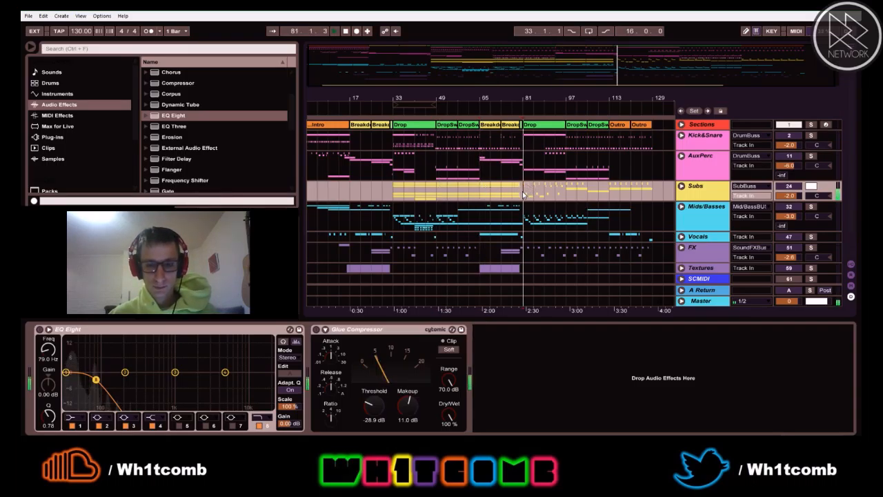
# - Audition the soloed Subs group from the drop switch section at bar 97
pyautogui.click(591, 192)
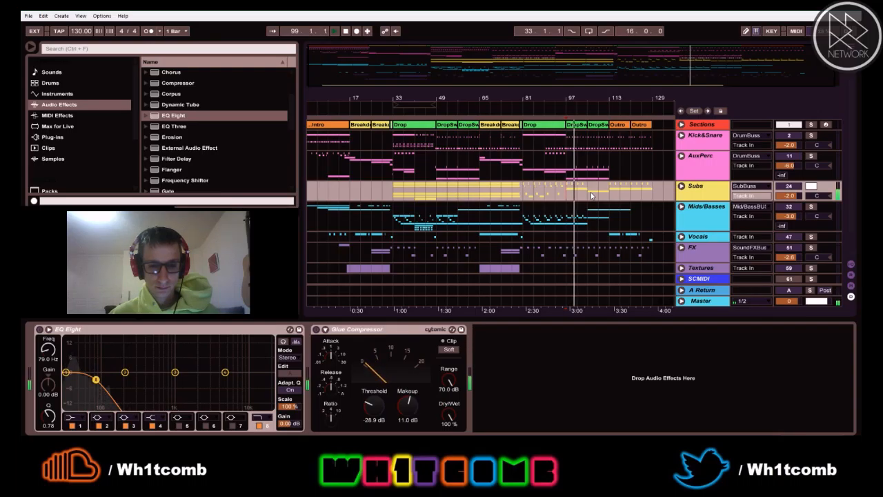
pyautogui.press('space')
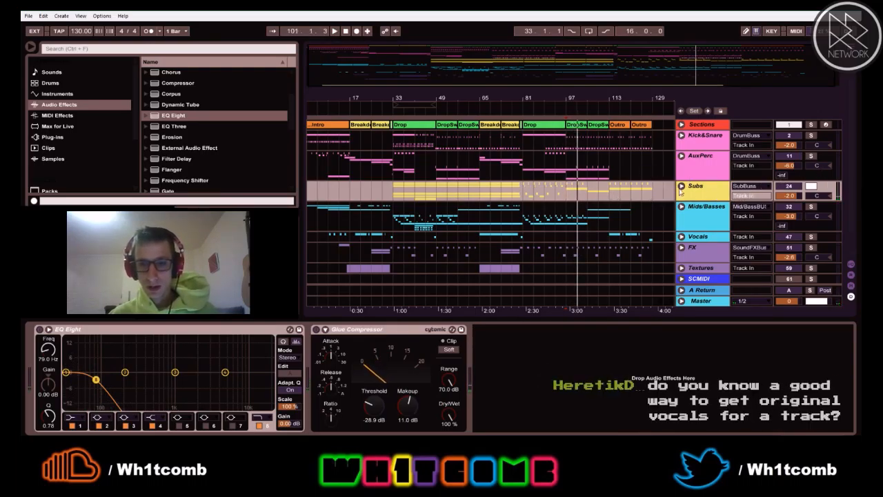
pyautogui.hotkey('ctrl', 'q')
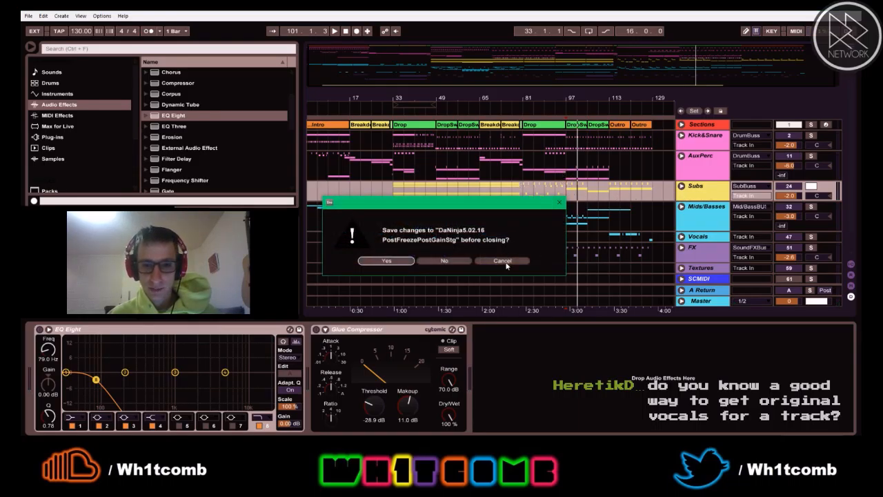
pyautogui.click(503, 261)
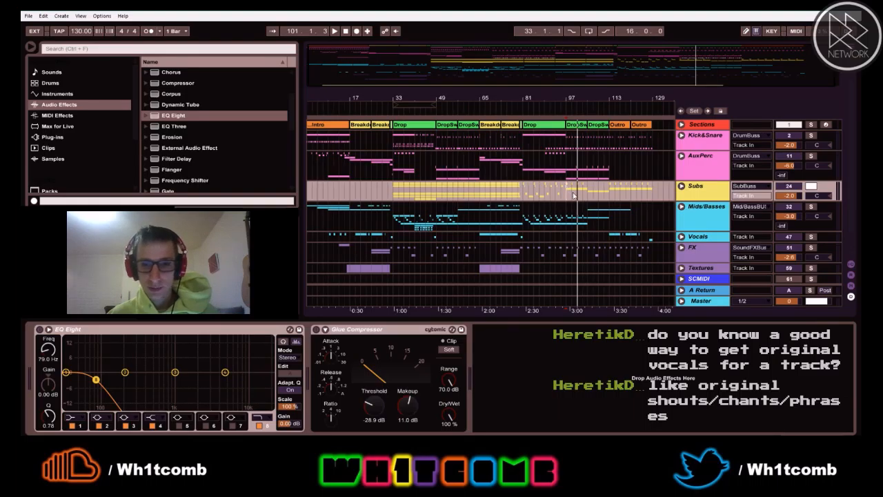
pyautogui.press('space')
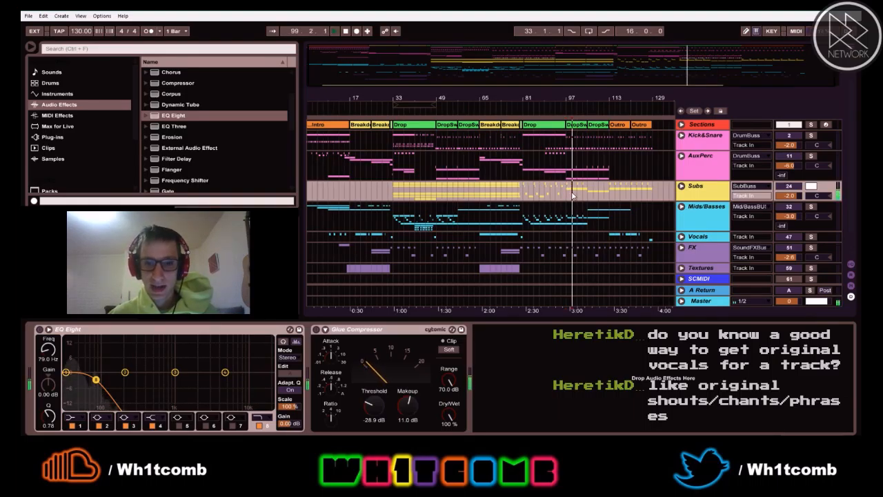
pyautogui.press('space')
# - Save the Live set as a new version named DaNinja5.06.16 PreMaster
pyautogui.click(29, 16)
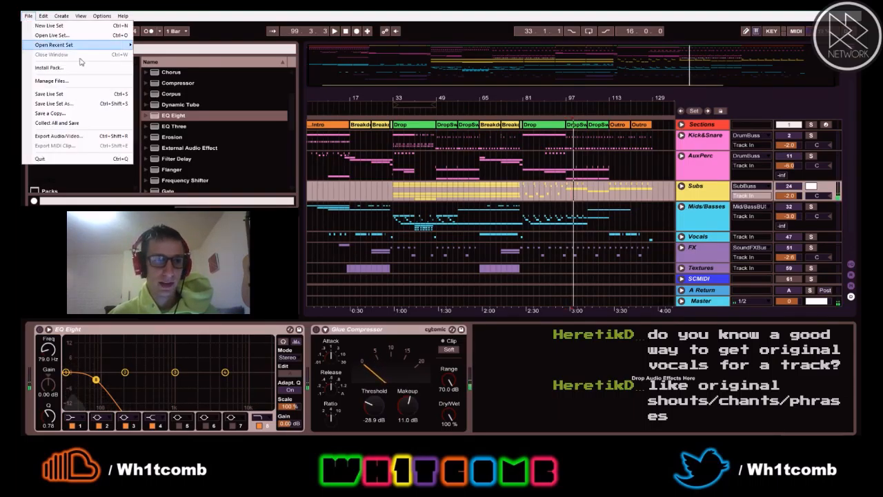
pyautogui.click(77, 105)
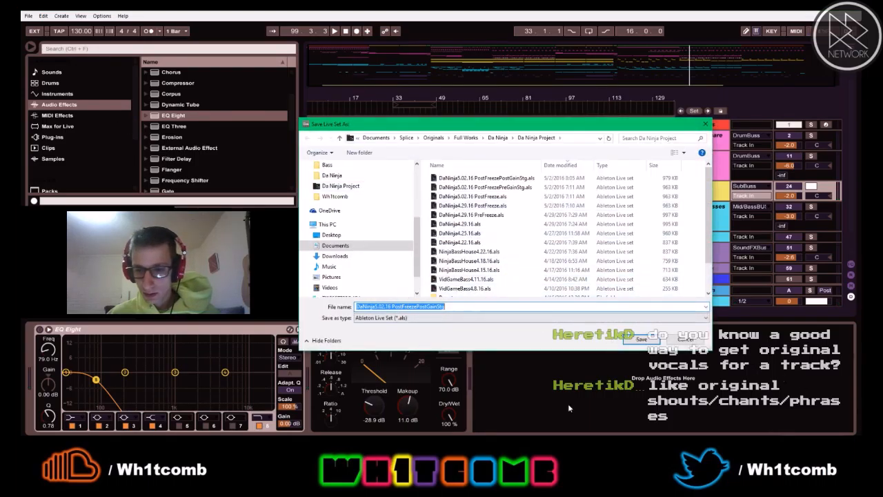
pyautogui.click(381, 307)
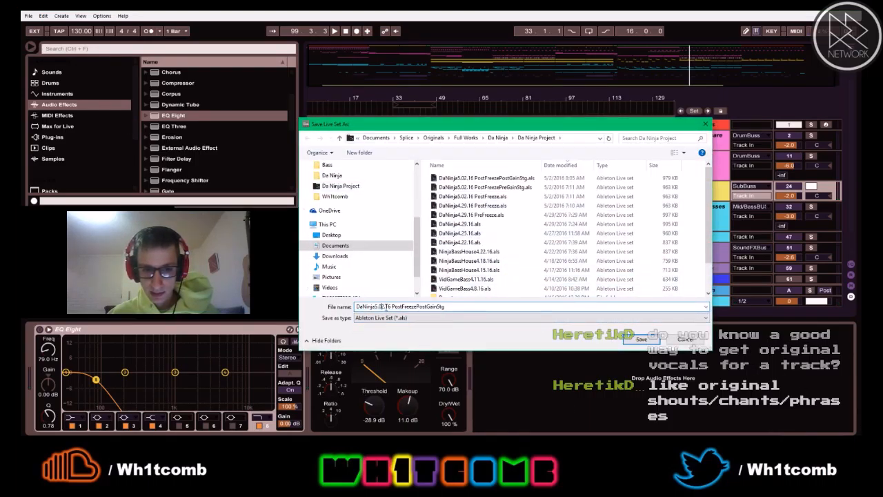
pyautogui.press('Right')
pyautogui.write('6')
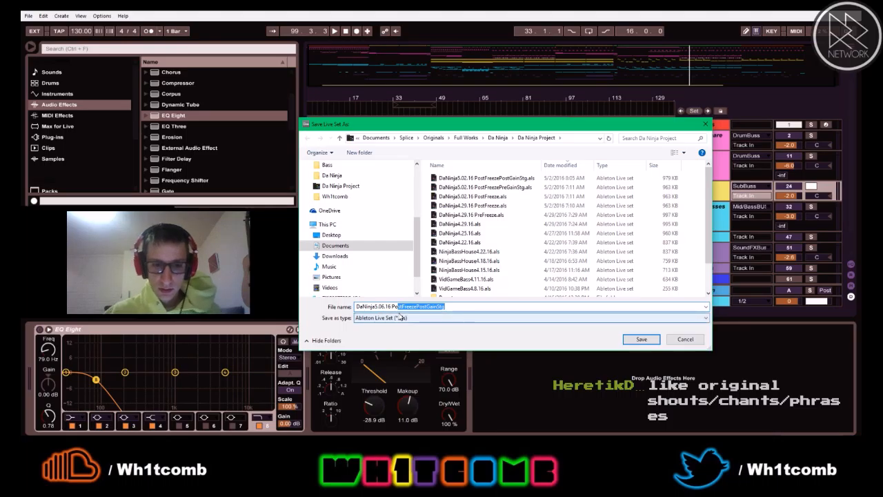
pyautogui.press('BackSpace')
pyautogui.press('BackSpace')
pyautogui.press('BackSpace')
pyautogui.write('PreMaster')
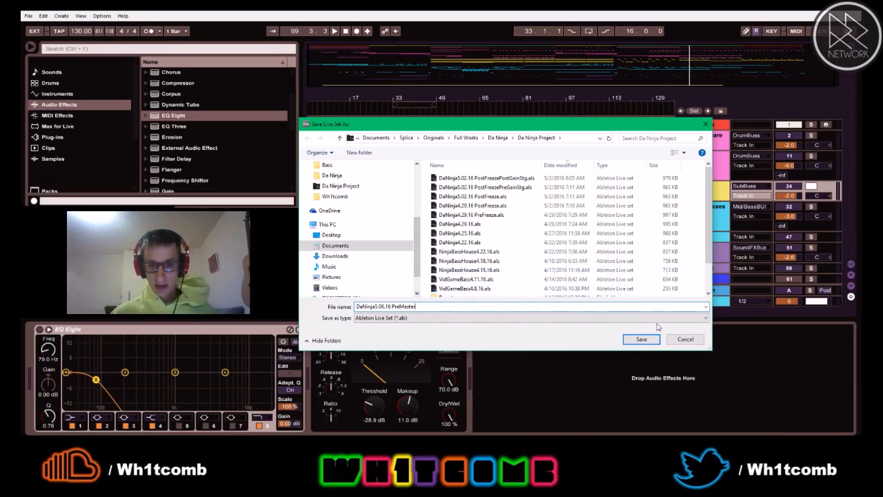
pyautogui.click(641, 339)
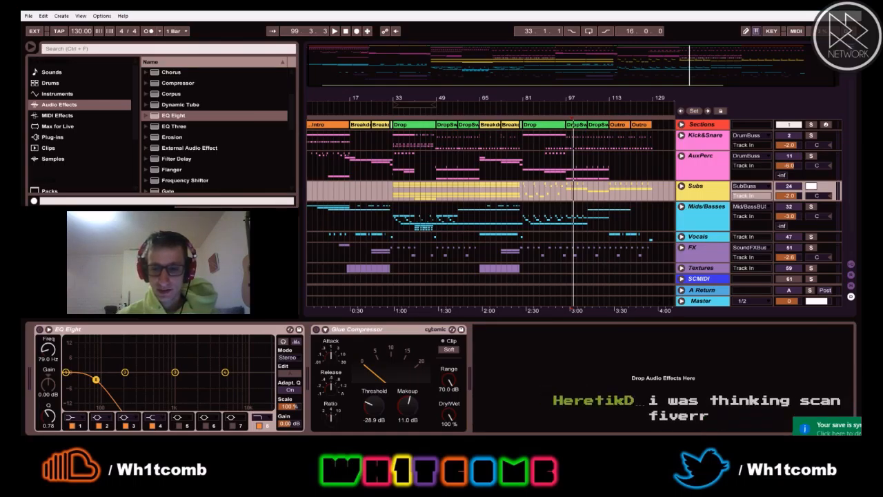
pyautogui.click(792, 474)
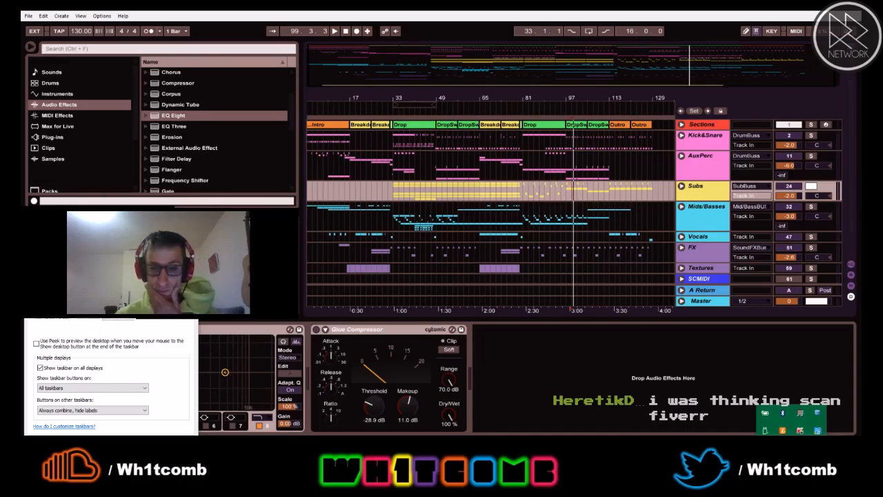
pyautogui.press('Escape')
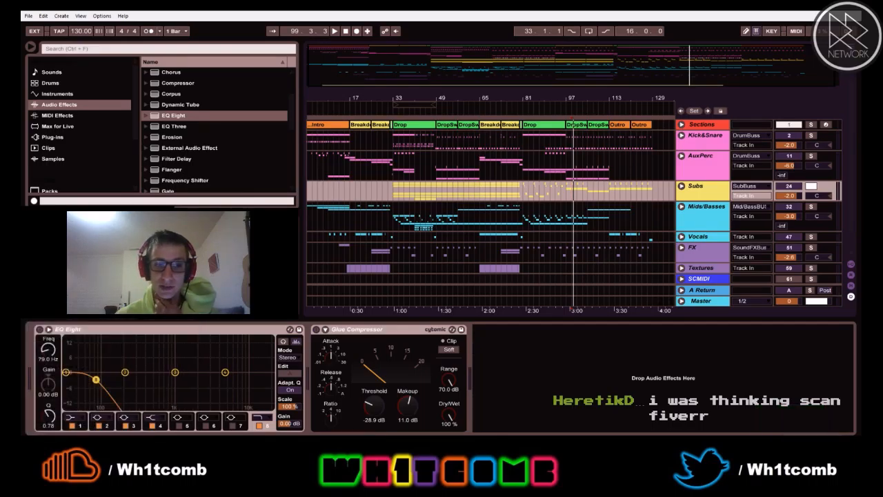
pyautogui.click(792, 442)
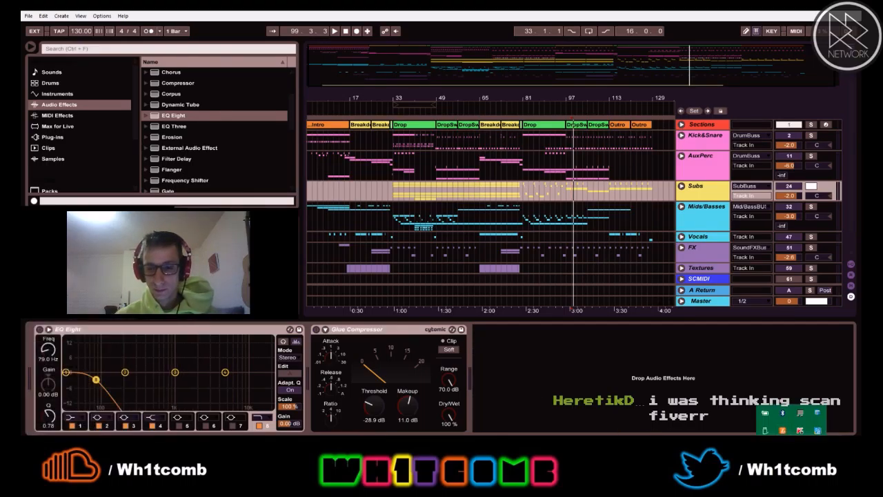
pyautogui.click(608, 14)
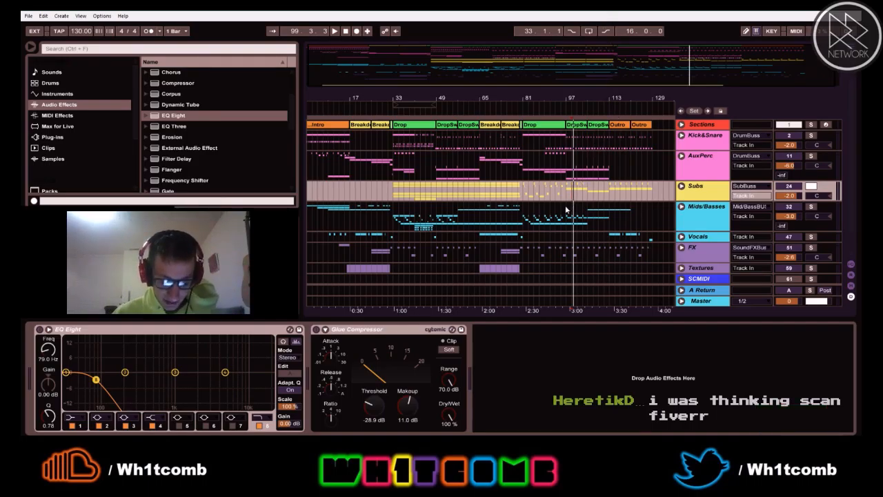
# - Solo the Mids/Basses group instead of Subs, play it from bar 97, and dismiss the Splice save notification
pyautogui.press('space')
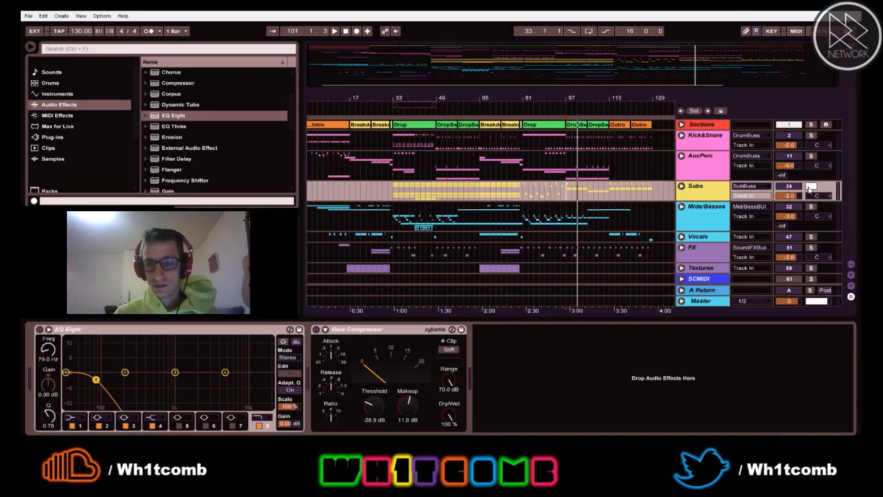
pyautogui.press('space')
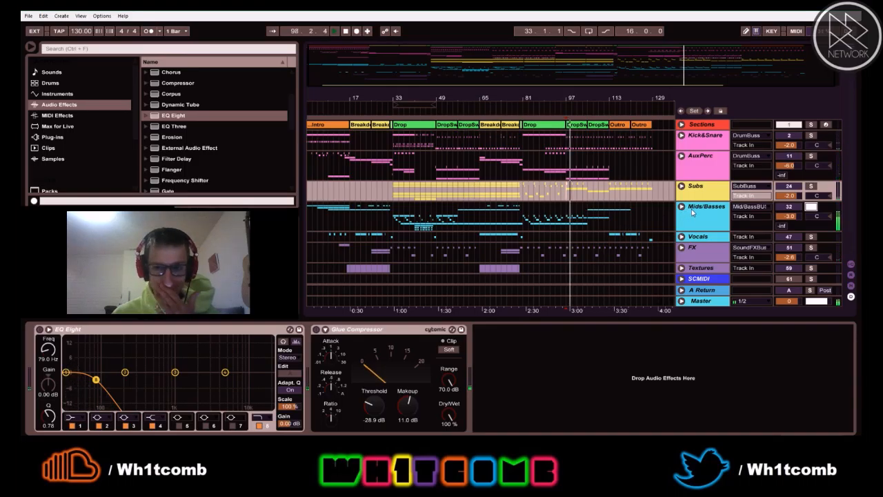
pyautogui.click(659, 219)
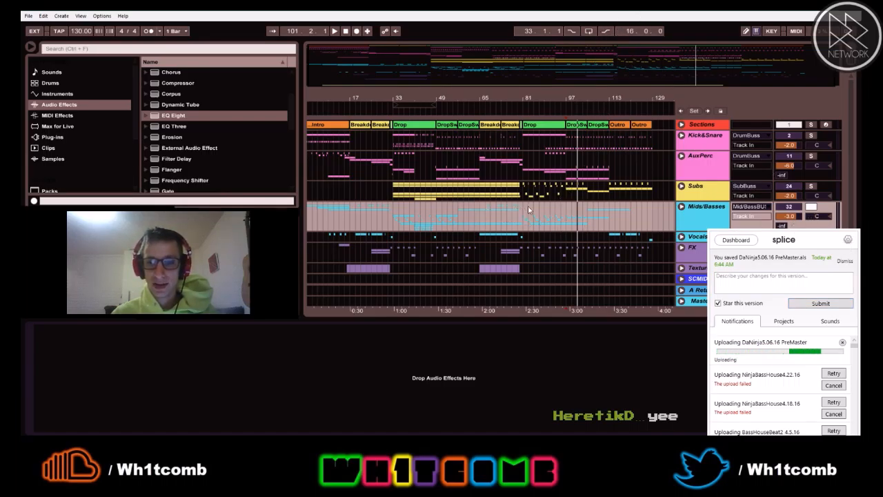
pyautogui.click(566, 213)
pyautogui.press('space')
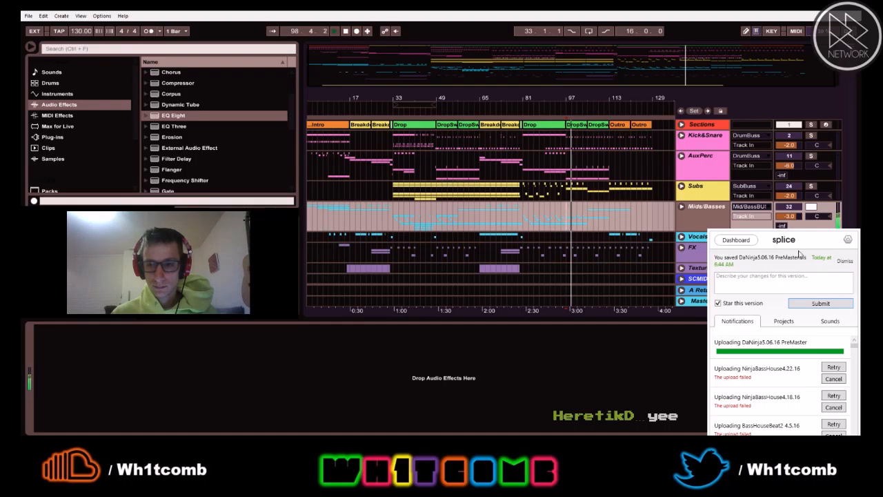
pyautogui.click(844, 260)
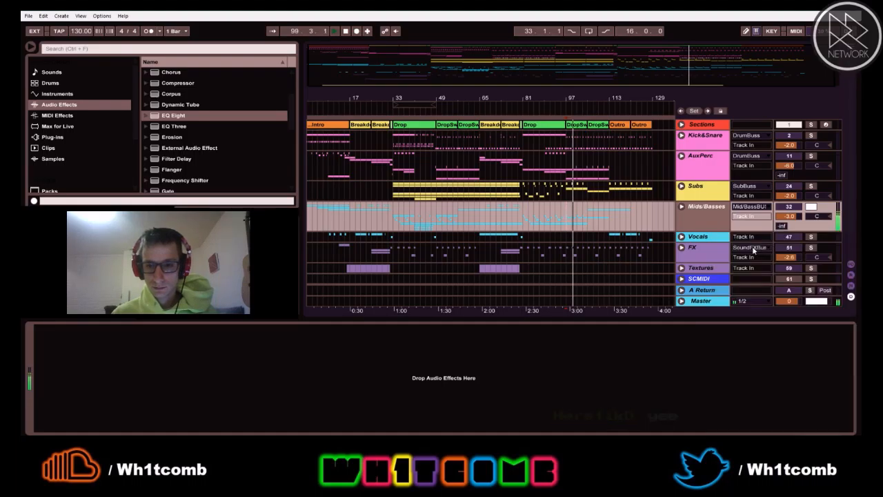
# - Insert an EQ Eight on the Mids/Basses group and stop playback
pyautogui.click(460, 13)
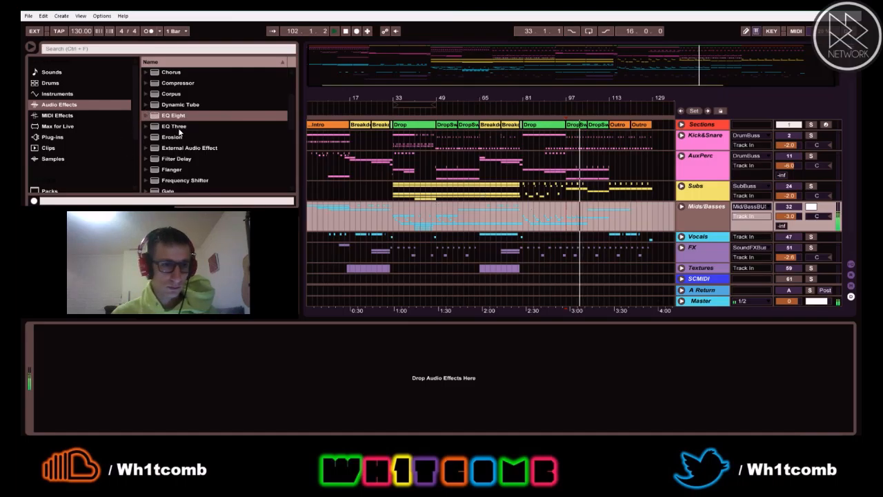
pyautogui.click(707, 209)
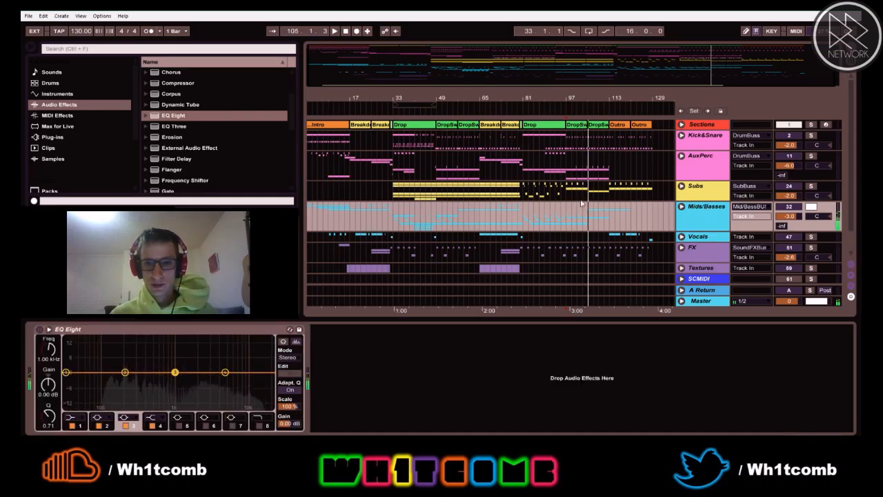
pyautogui.press('space')
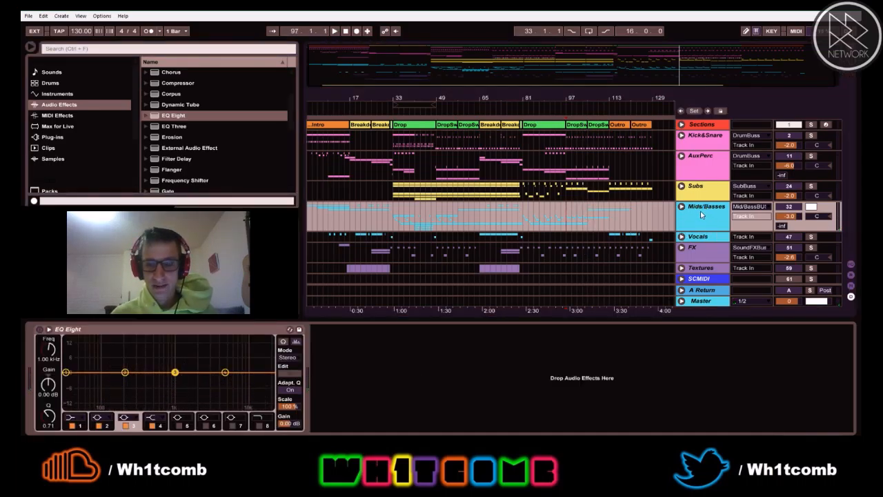
# - Expand the Mids/Basses group, solo its DropSum track in playback from bar 97, and toggle the Reverb in DropSum's chain
pyautogui.click(682, 207)
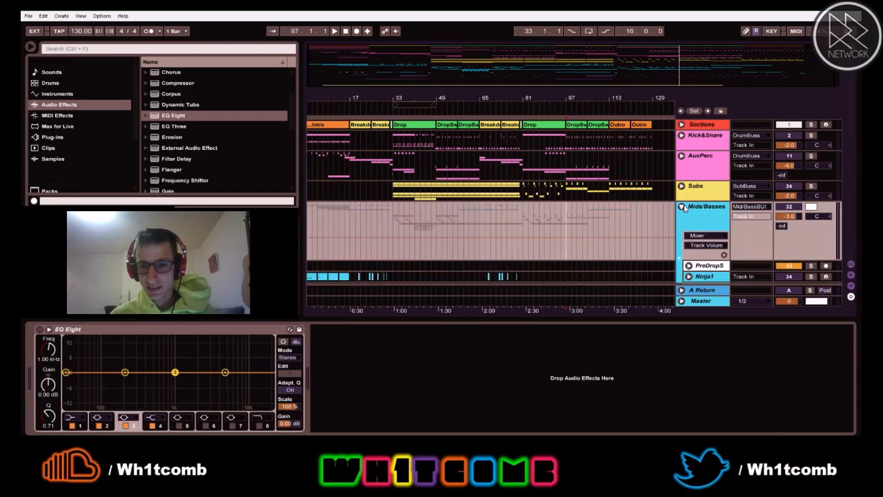
pyautogui.press('space')
pyautogui.scroll(-2, 696, 208)
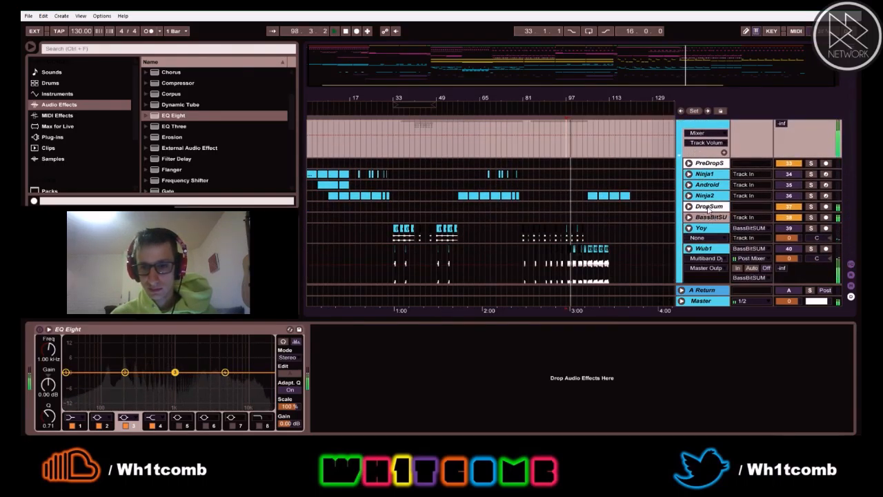
pyautogui.click(704, 207)
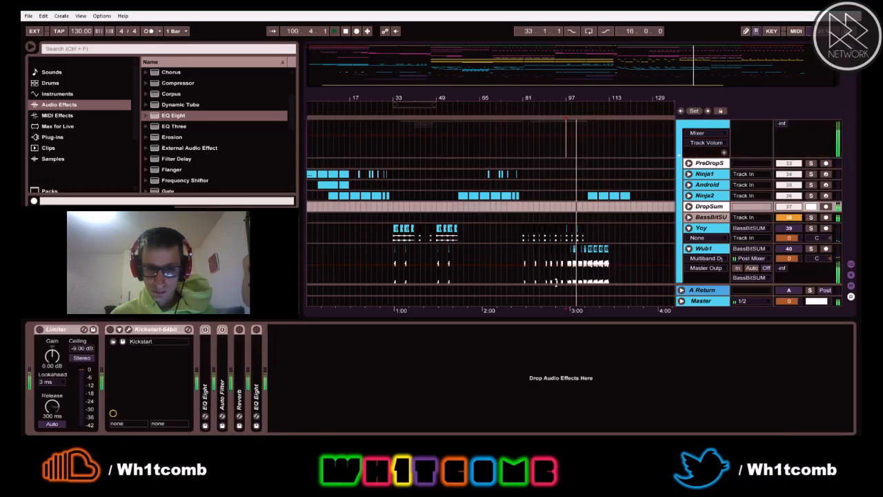
pyautogui.doubleClick(241, 364)
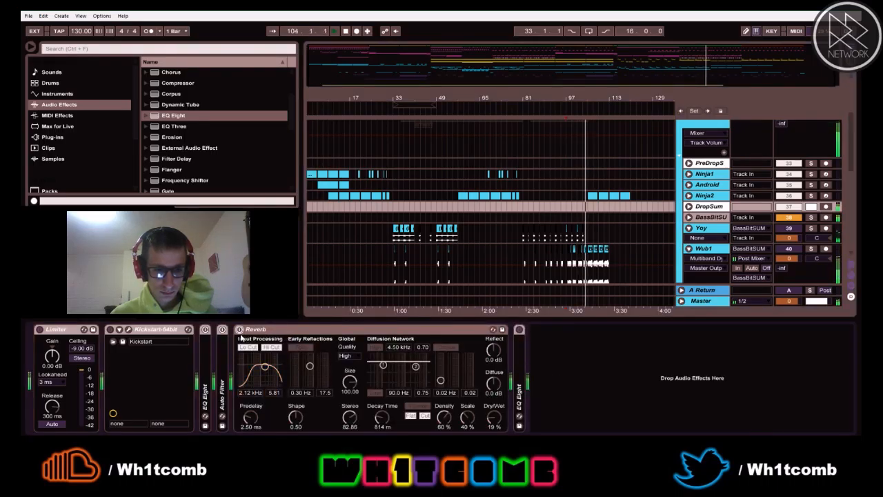
pyautogui.click(239, 329)
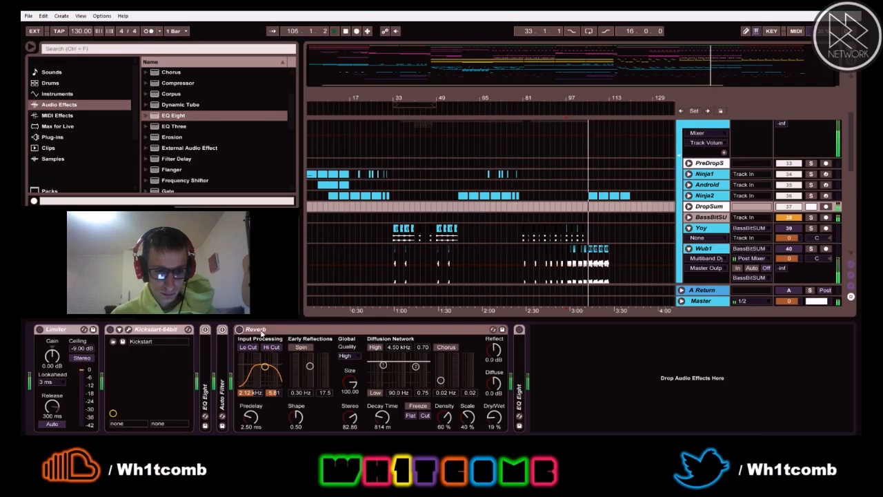
pyautogui.doubleClick(261, 332)
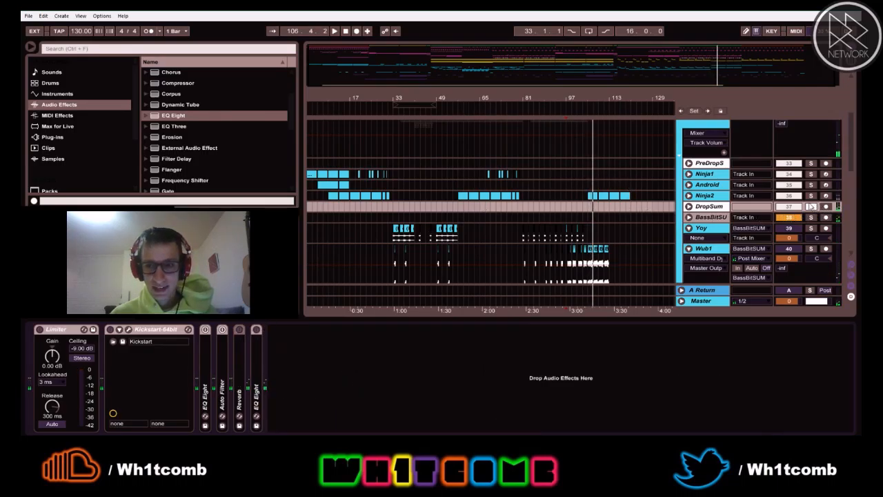
pyautogui.press('space')
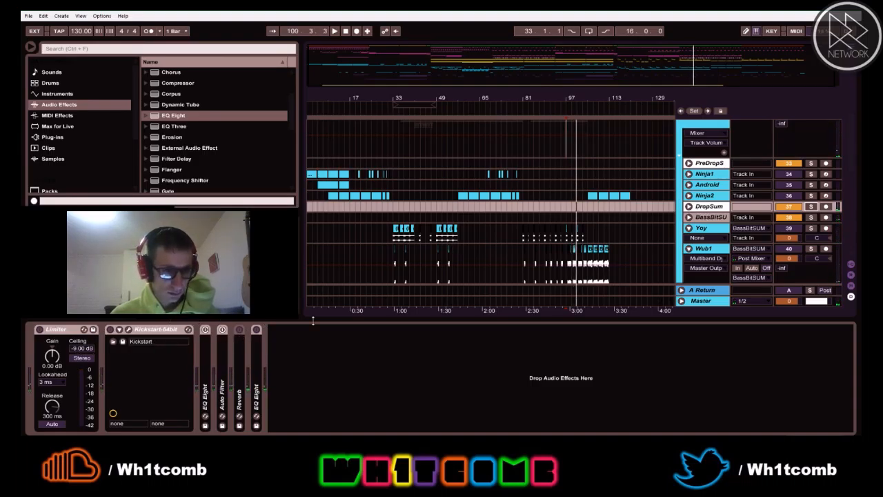
# - Audition the soloed Wub1 track from bar 97 while checking DropSum's Reverb, and collapse the Mids/Basses group
pyautogui.scroll(-4, 808, 186)
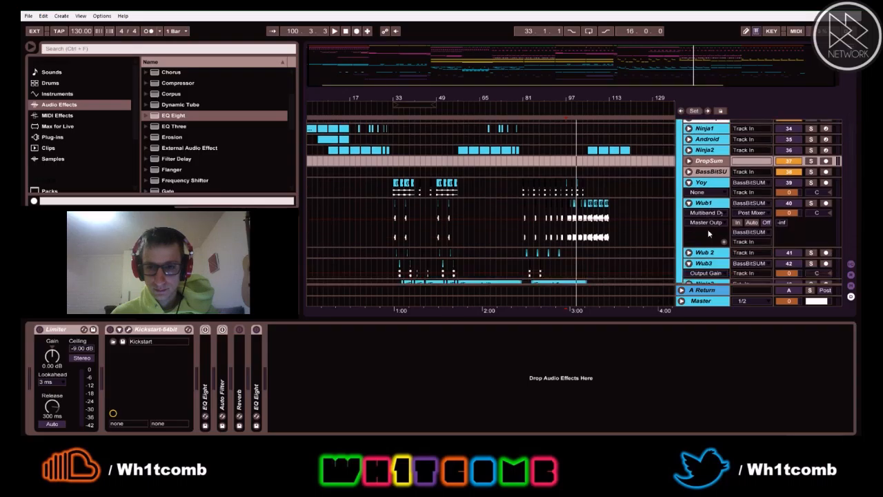
pyautogui.click(811, 191)
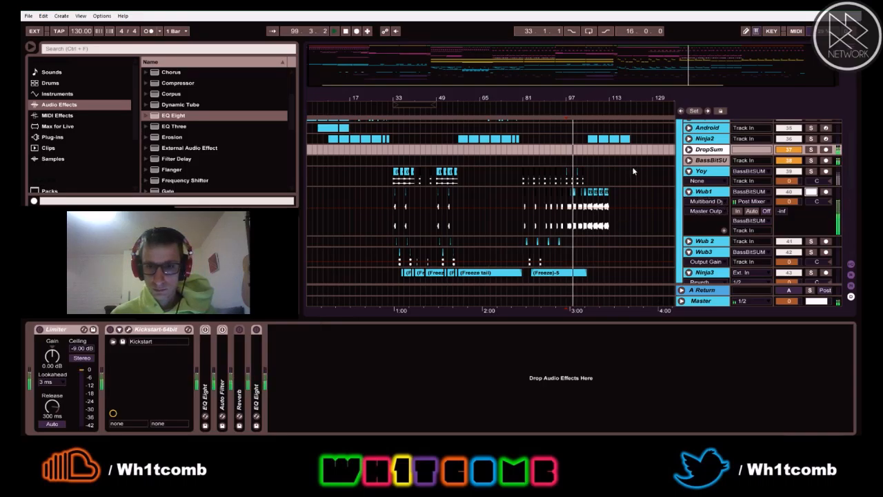
pyautogui.moveTo(565, 95); pyautogui.dragTo(514, 150)
pyautogui.click(239, 330)
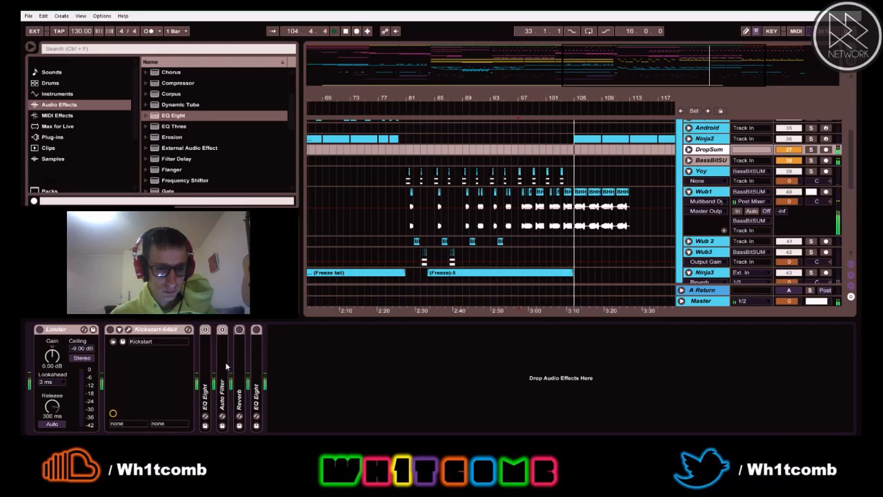
pyautogui.press('space')
pyautogui.scroll(6, 620, 182)
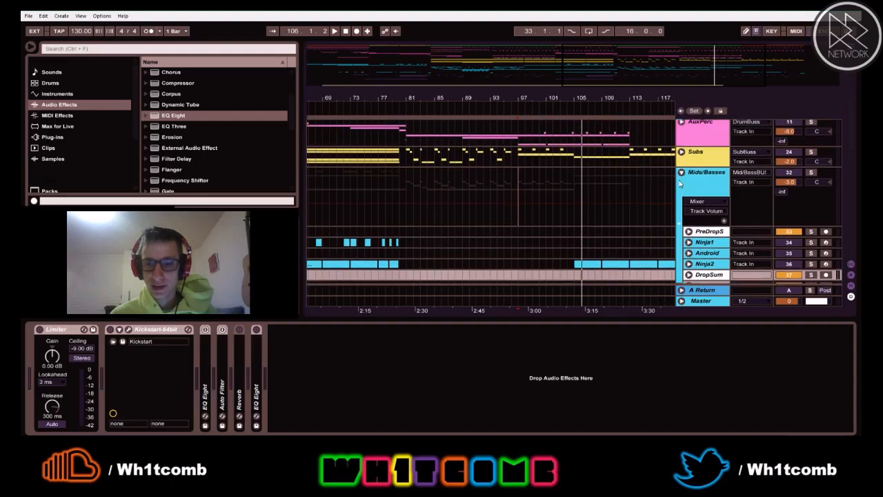
pyautogui.click(682, 174)
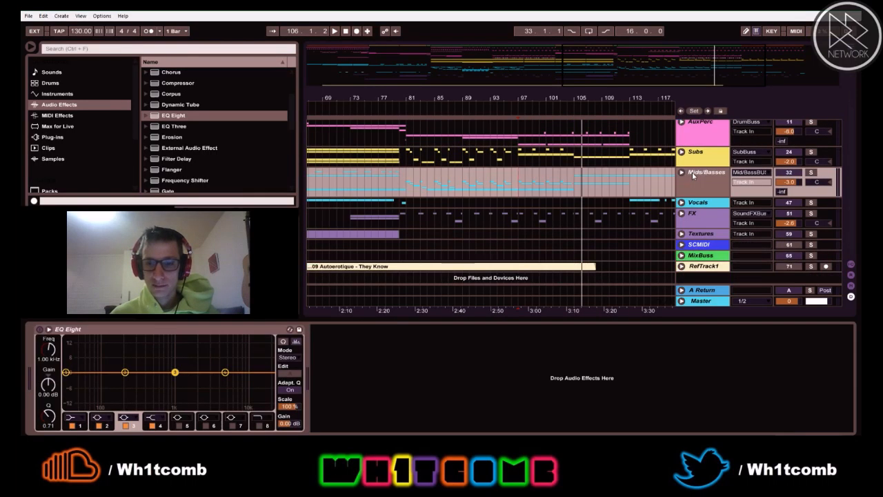
# - Play the Mids/Basses group and shape its EQ Eight with a band 1 low cut just below 120 Hz and a band 8 high cut at 18 kHz
pyautogui.press('space')
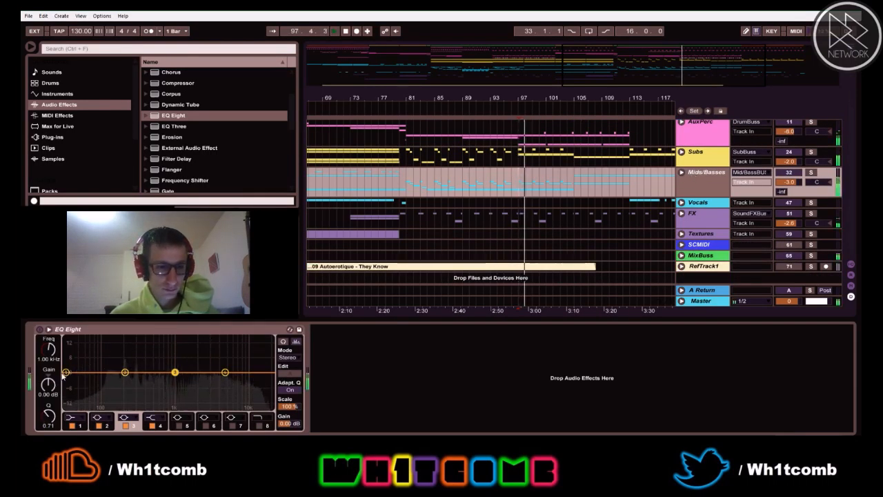
pyautogui.click(71, 420)
pyautogui.click(71, 418)
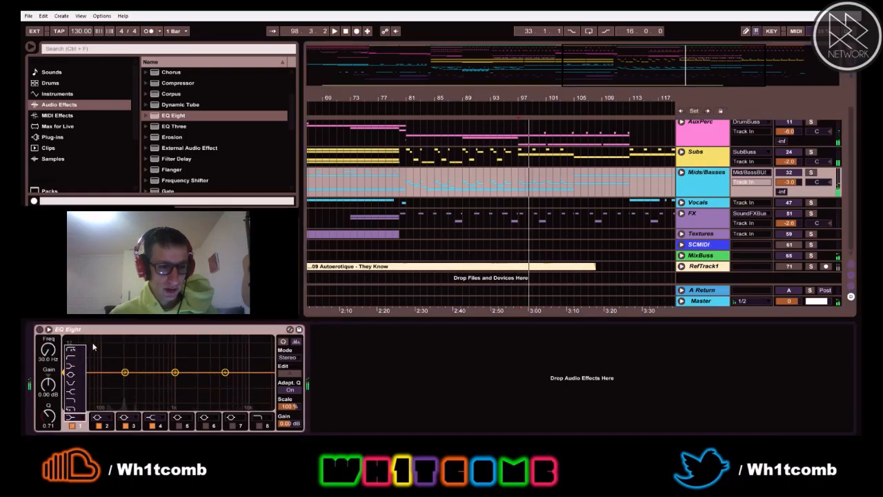
pyautogui.click(80, 360)
pyautogui.moveTo(66, 379); pyautogui.dragTo(108, 381)
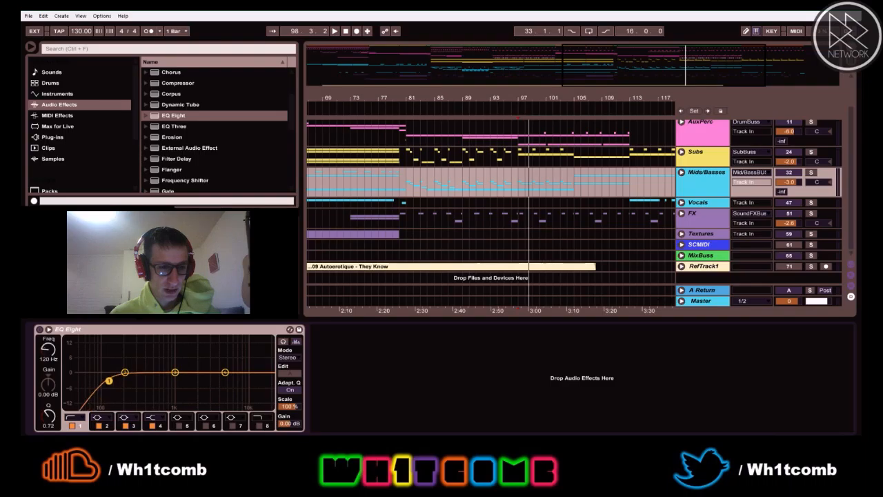
pyautogui.press('space')
pyautogui.moveTo(107, 382); pyautogui.dragTo(104, 382)
pyautogui.click(258, 426)
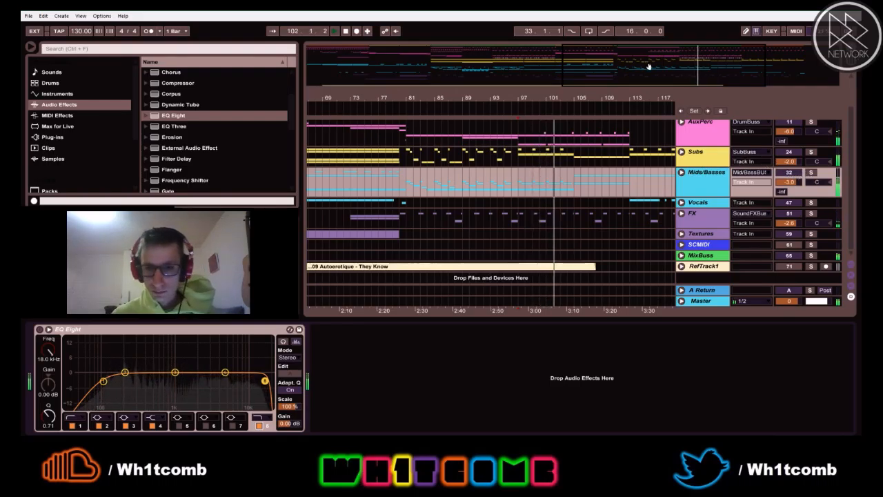
# - Solo the Mids/Basses group, expand it, and audition its DropSum track soloed from bar 97
pyautogui.click(810, 172)
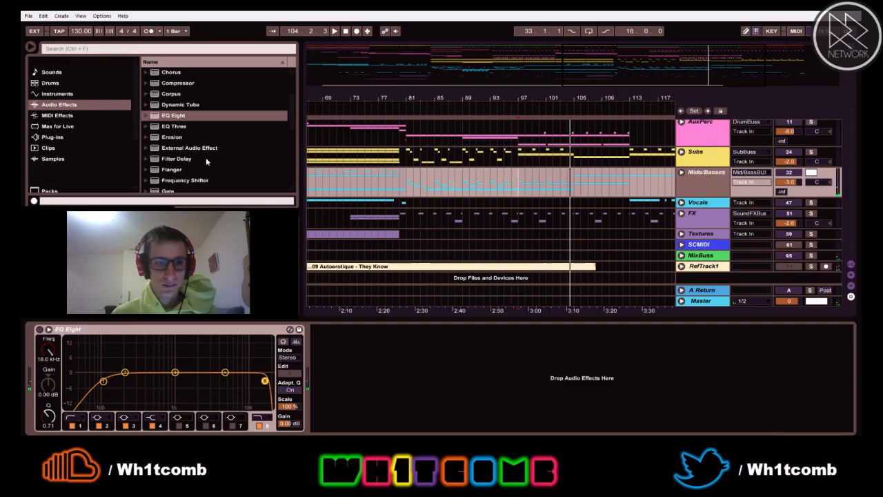
pyautogui.click(682, 173)
pyautogui.scroll(-5, 699, 210)
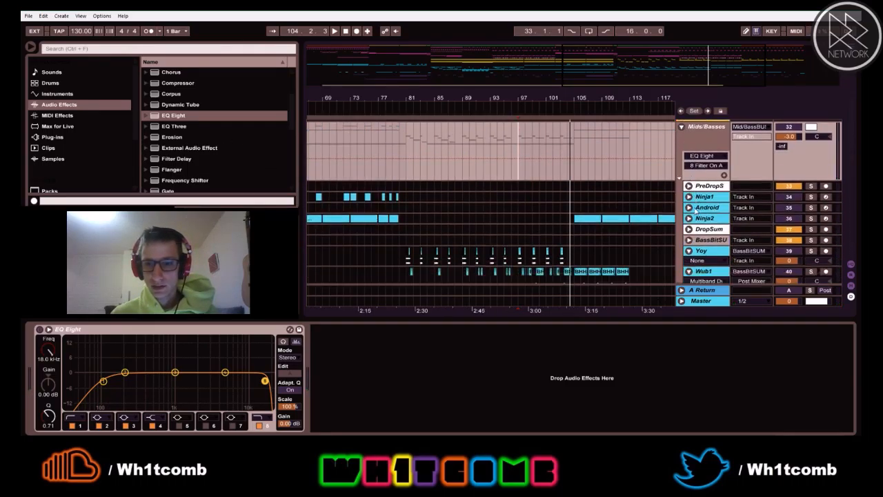
pyautogui.click(700, 207)
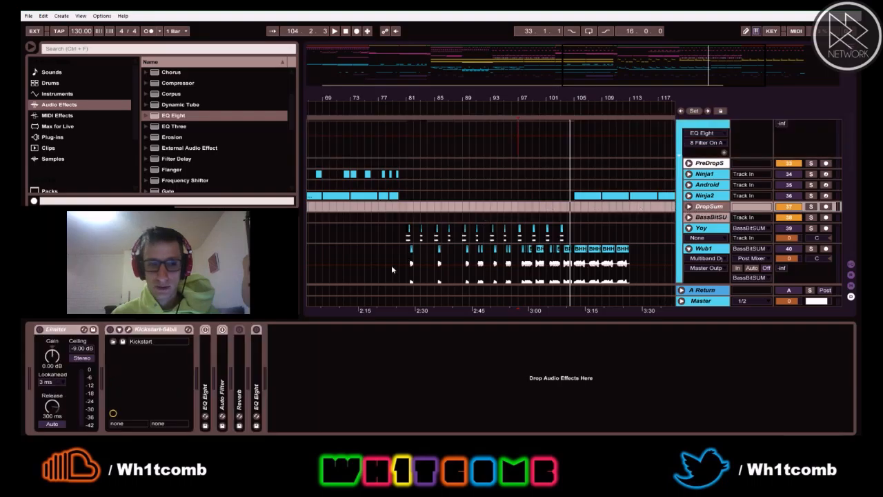
pyautogui.scroll(-1, 406, 258)
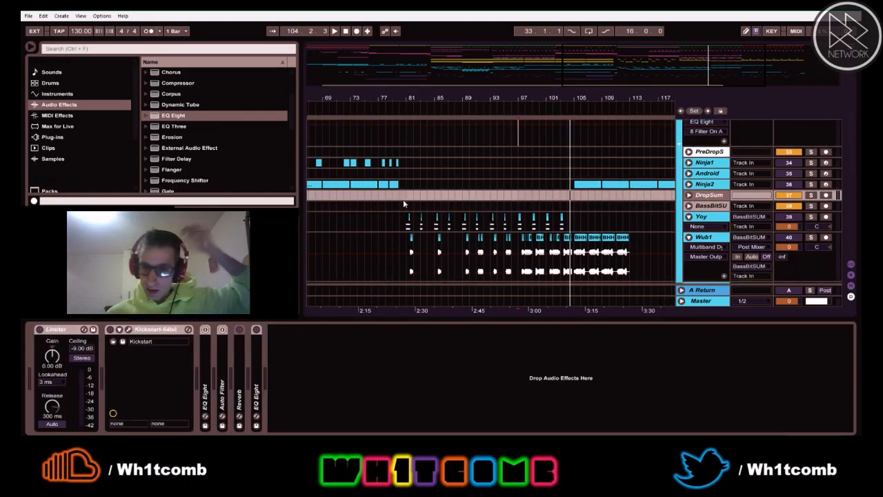
pyautogui.scroll(-4, 403, 203)
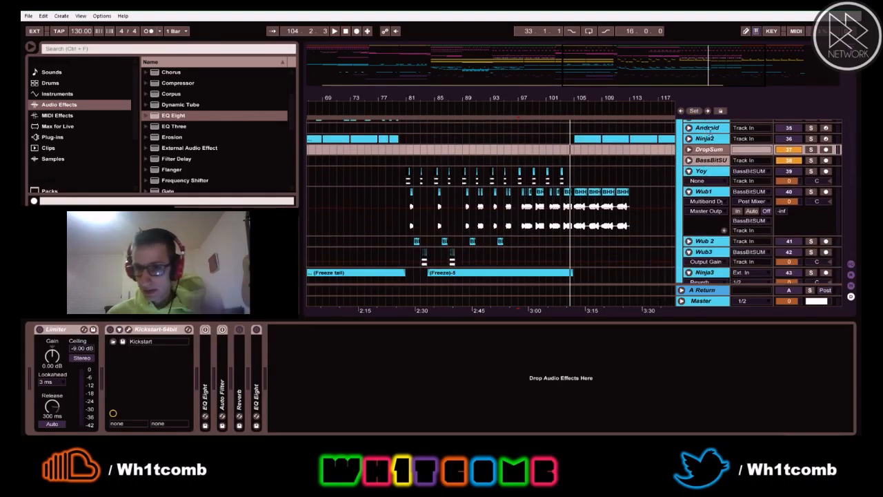
pyautogui.click(812, 150)
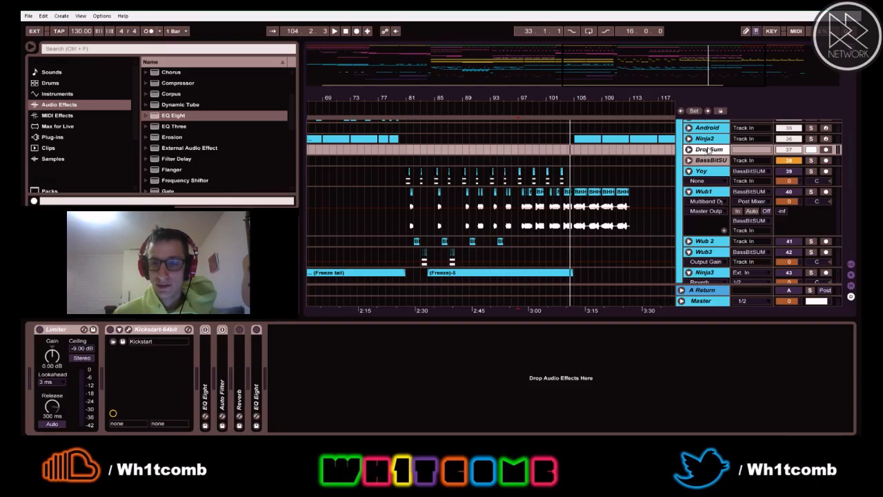
pyautogui.scroll(-2, 698, 204)
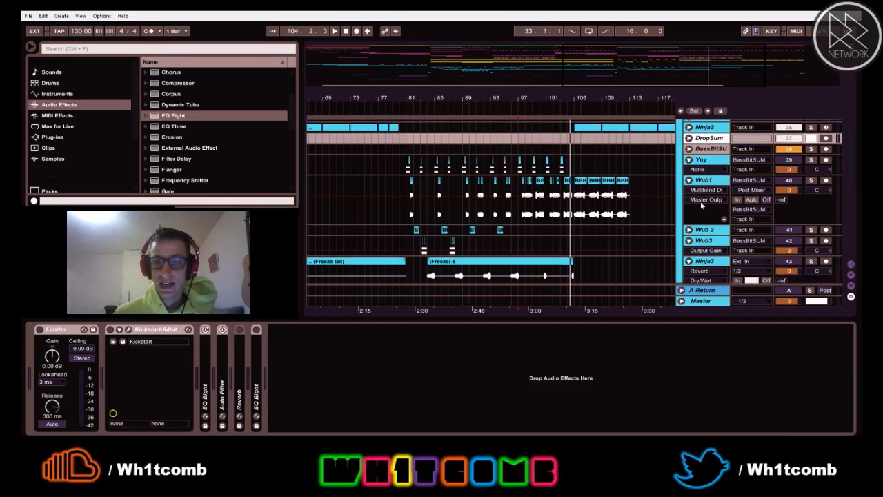
pyautogui.press('space')
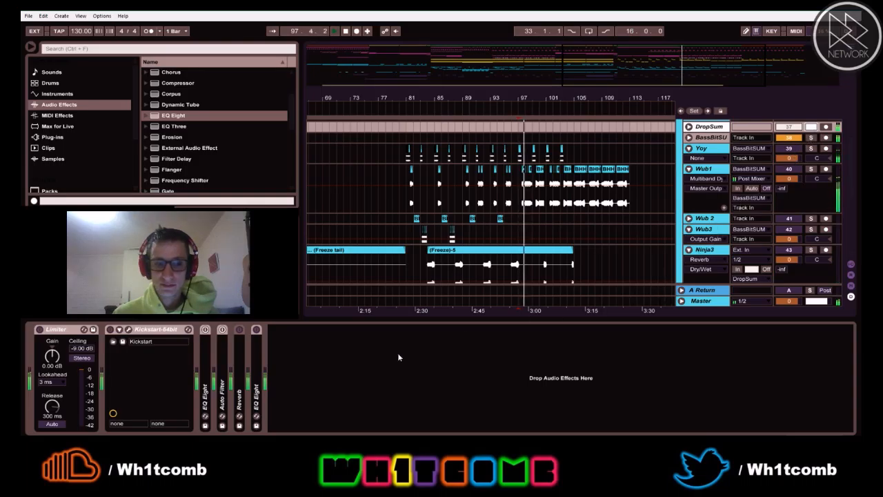
pyautogui.press('space')
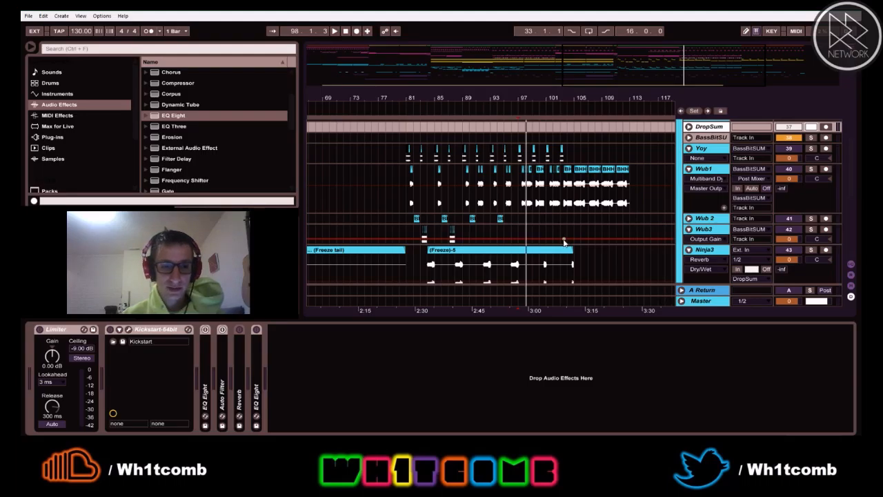
# - Play DropSum in Session View, try a ceiling of -10 dB on its Limiter, and reset its peak level readout
pyautogui.press('space')
pyautogui.press('Tab')
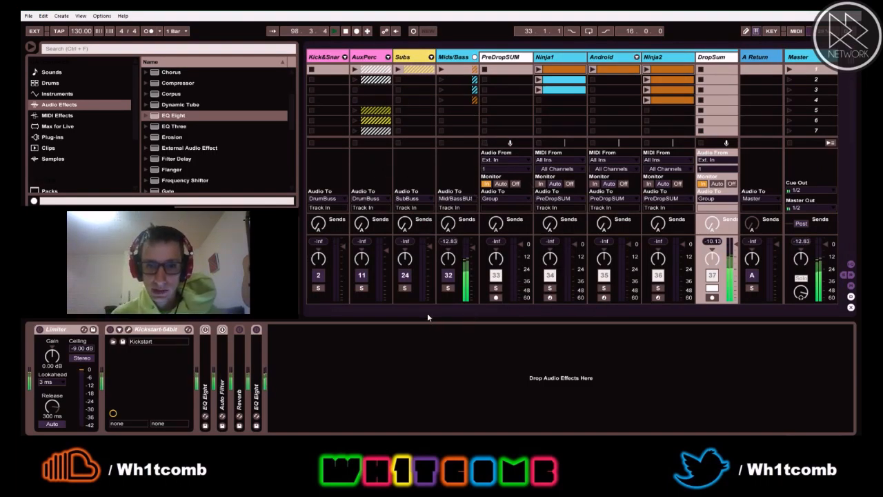
pyautogui.moveTo(400, 313); pyautogui.dragTo(466, 306)
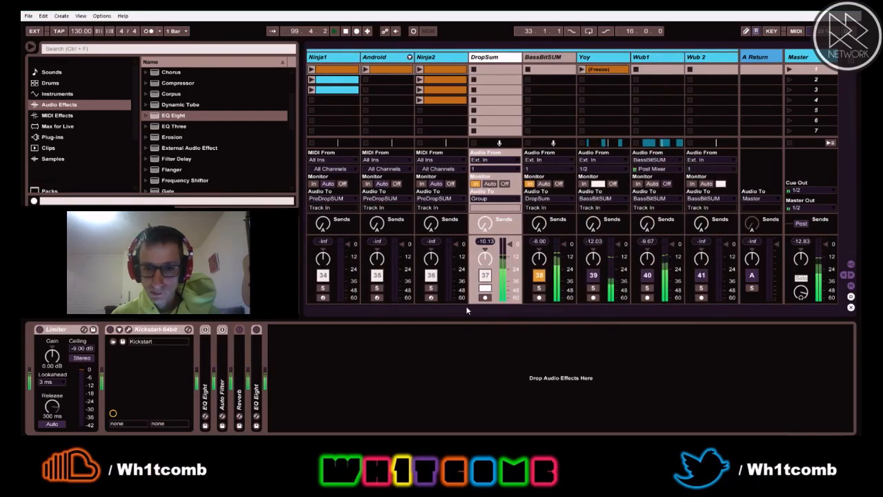
pyautogui.click(74, 350)
pyautogui.write('-10')
pyautogui.press('Return')
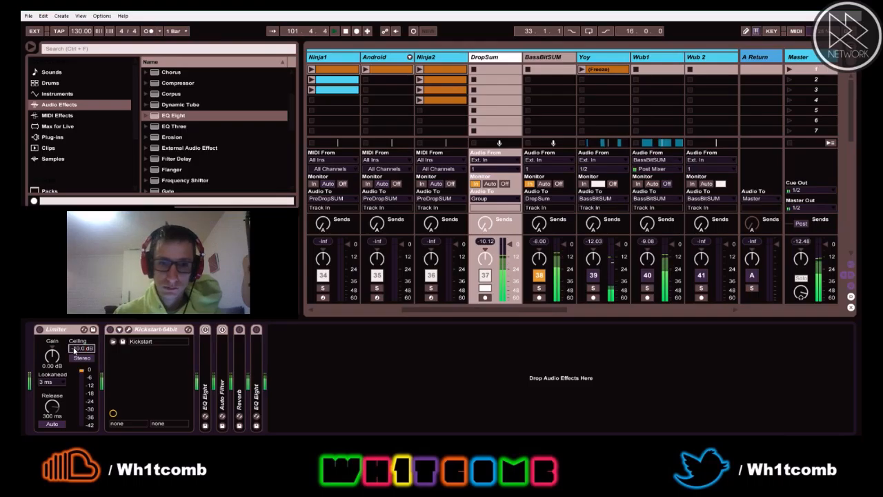
pyautogui.click(487, 242)
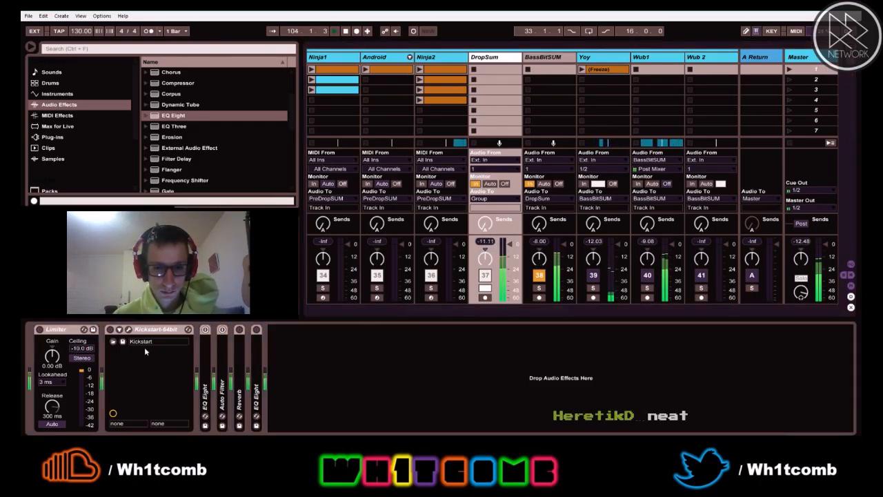
# - Set the ceiling of DropSum's Limiter back to -9 dB and replay the section before returning to Arrangement View
pyautogui.click(78, 349)
pyautogui.press('space')
pyautogui.write('-9')
pyautogui.press('Return')
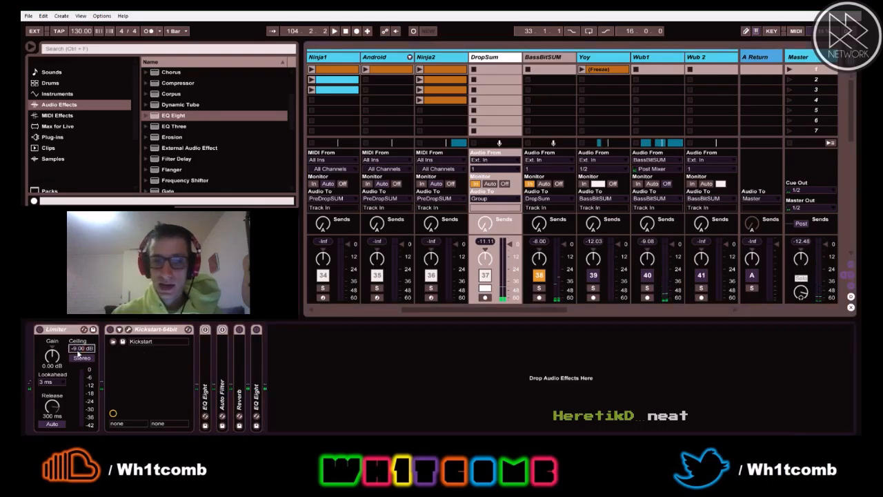
pyautogui.press('space')
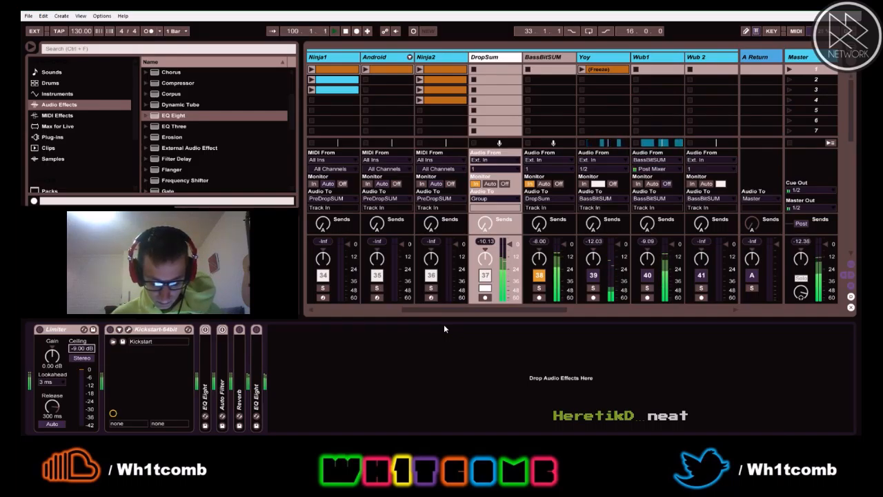
pyautogui.press('Tab')
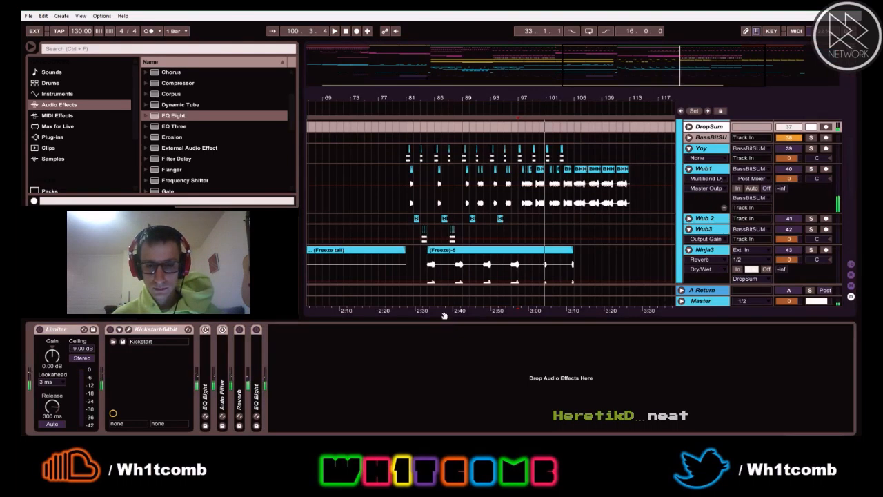
# - Fold the unfolded bass tracks, including Yoy and Wub1, and collapse the Mids/Basses group
pyautogui.scroll(3, 693, 212)
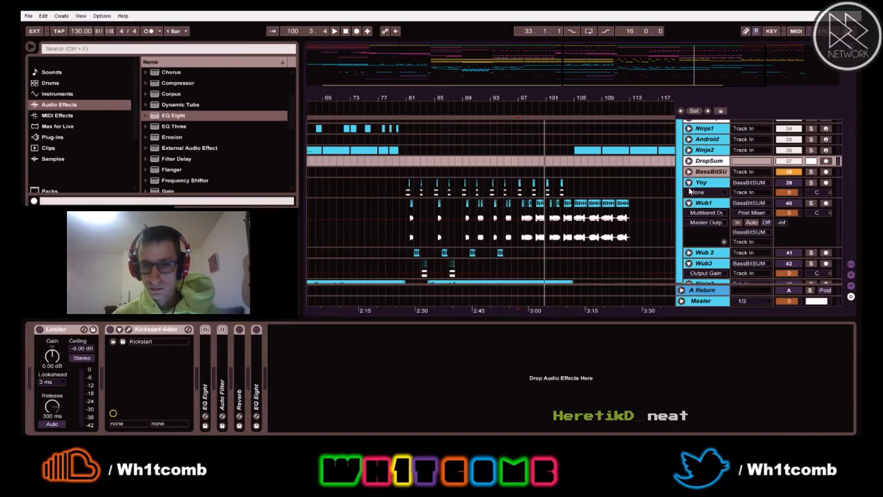
pyautogui.click(688, 182)
pyautogui.click(688, 193)
pyautogui.scroll(-3, 654, 234)
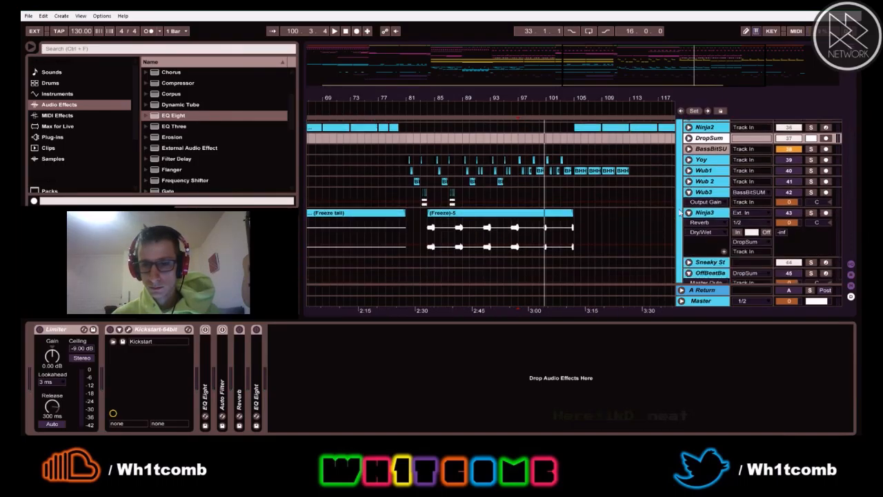
pyautogui.scroll(-1, 654, 236)
pyautogui.click(689, 190)
pyautogui.scroll(15, 654, 206)
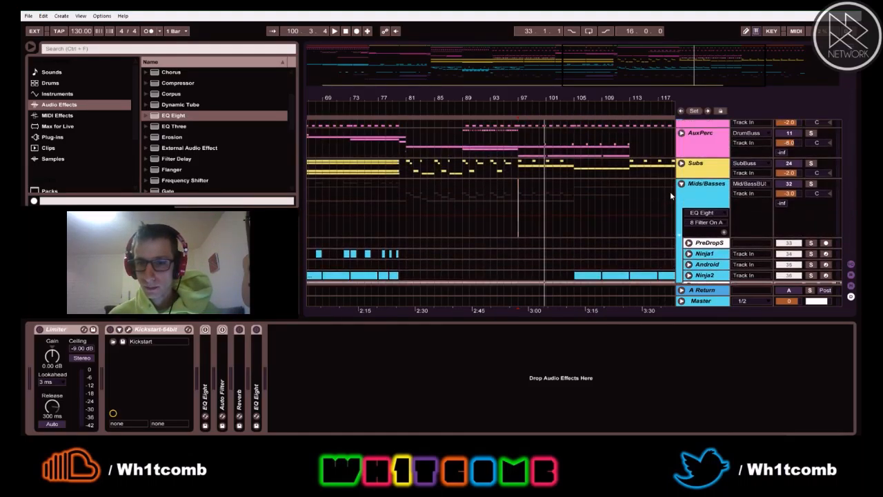
pyautogui.click(681, 184)
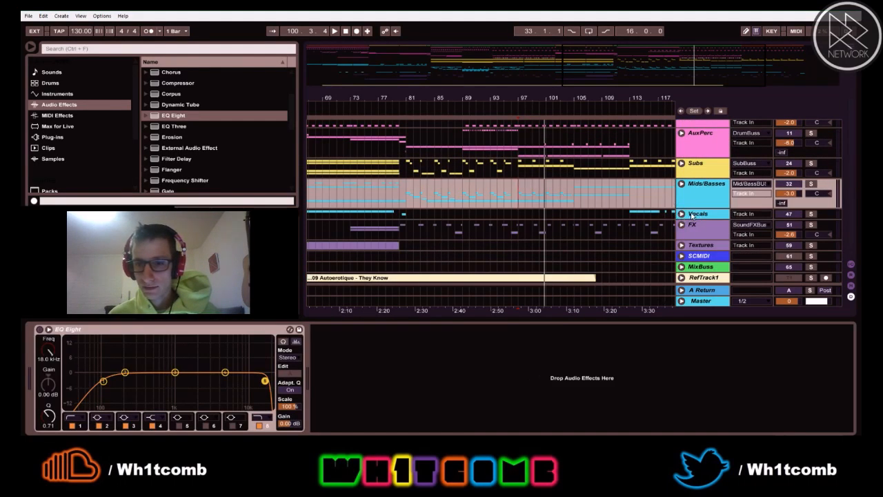
# - Play the Vocals group soloed from bar 73 and insert an EQ Eight on it
pyautogui.click(707, 214)
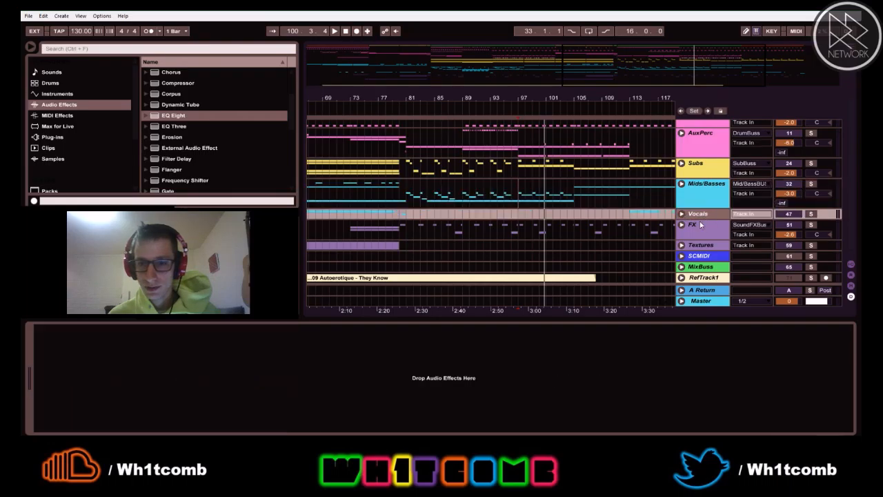
pyautogui.click(354, 221)
pyautogui.press('space')
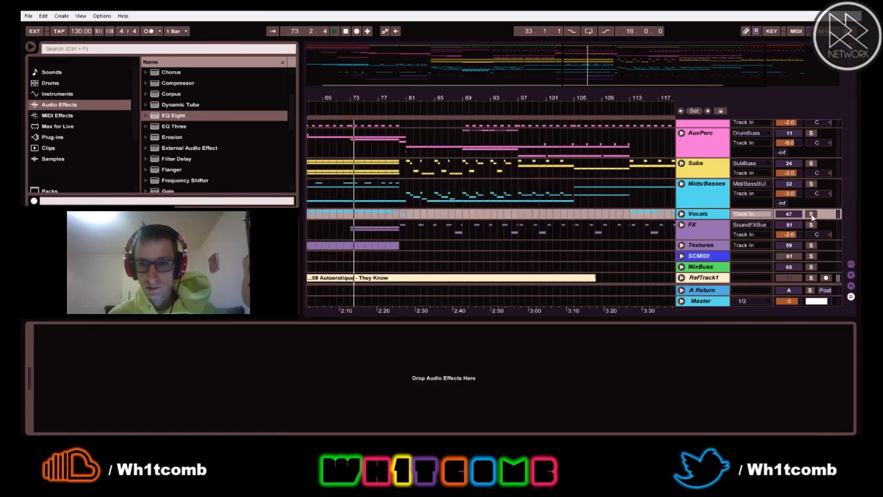
pyautogui.moveTo(166, 115)
pyautogui.mouseDown()
pyautogui.moveTo(724, 223)
pyautogui.moveTo(710, 217)
pyautogui.mouseUp()
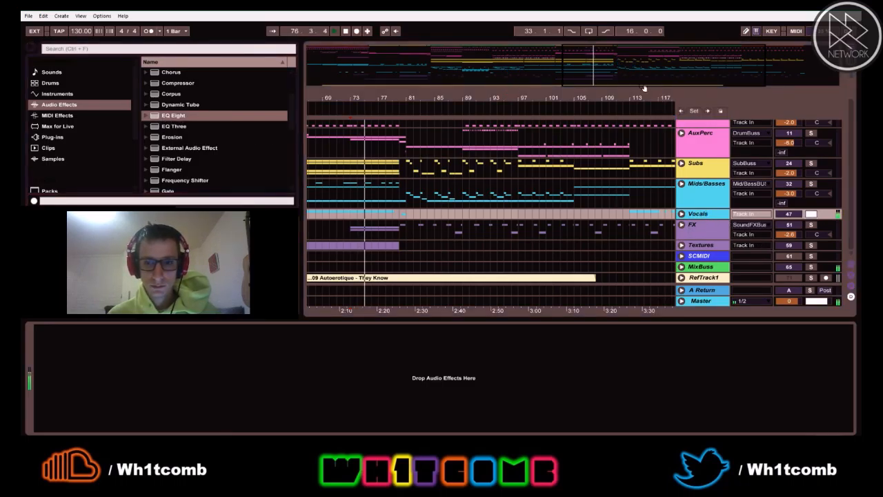
# - Expand the Vocals group and, playing from bar 65, set the Ninja Voic track's Reverb Dry/Wet first to 10 % and finally to 15 %
pyautogui.moveTo(601, 73); pyautogui.dragTo(599, 55)
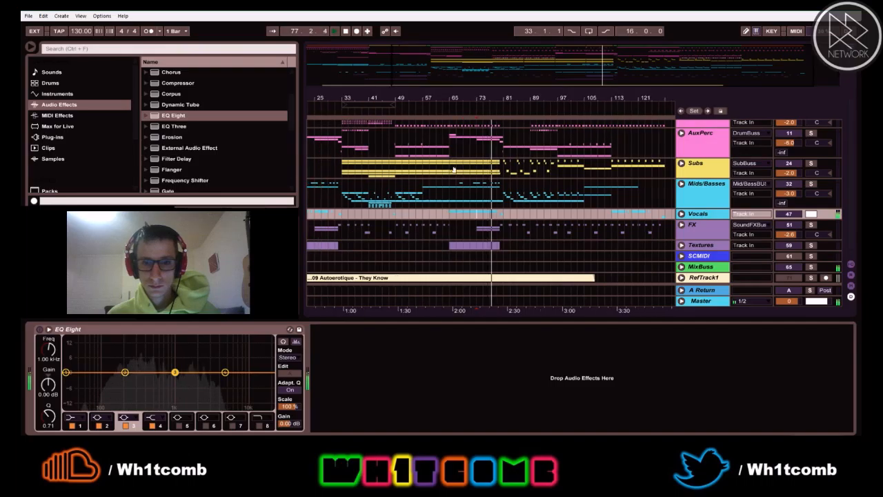
pyautogui.click(449, 219)
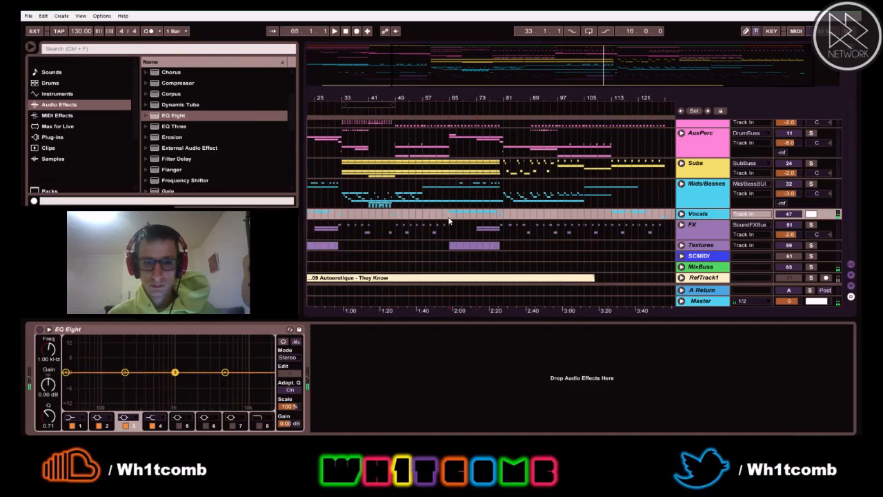
pyautogui.click(681, 214)
pyautogui.scroll(-3, 686, 224)
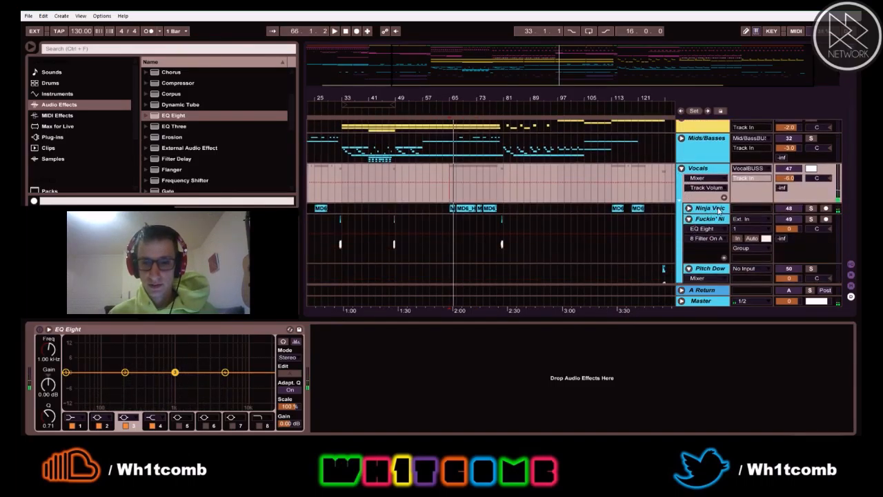
pyautogui.click(718, 209)
pyautogui.click(668, 428)
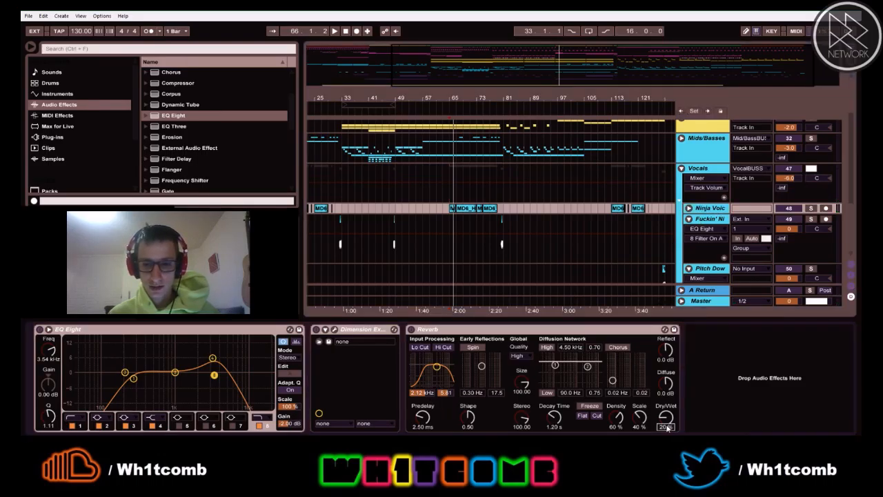
pyautogui.press('space')
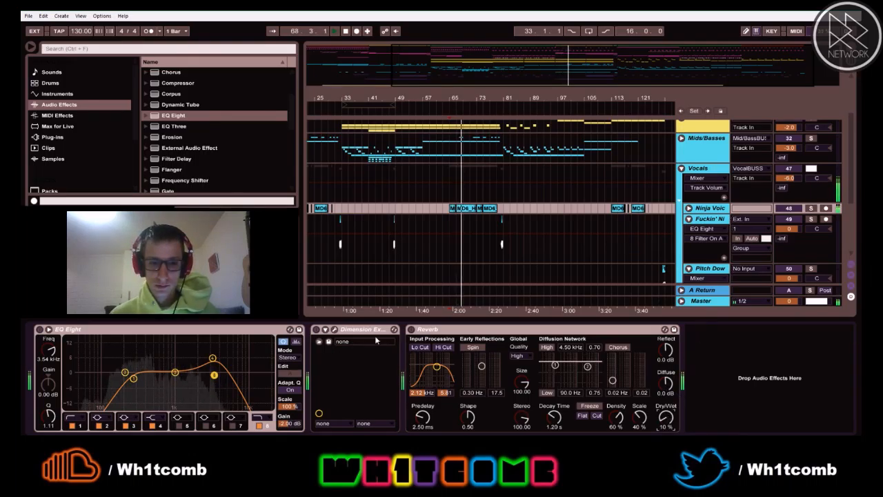
pyautogui.write('10')
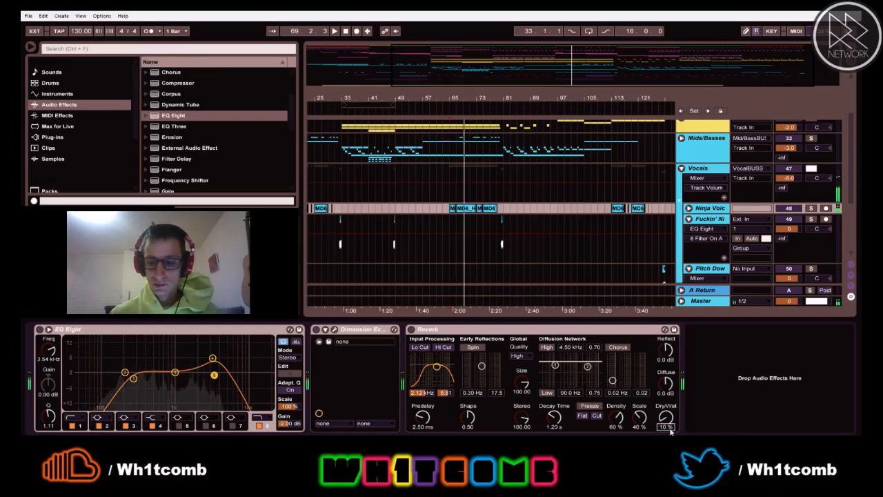
# - Audition the soloed Ninja Voic track with its Dimension Expander open, comparing the Reverb bypassed and enabled, and end the solo
pyautogui.click(333, 329)
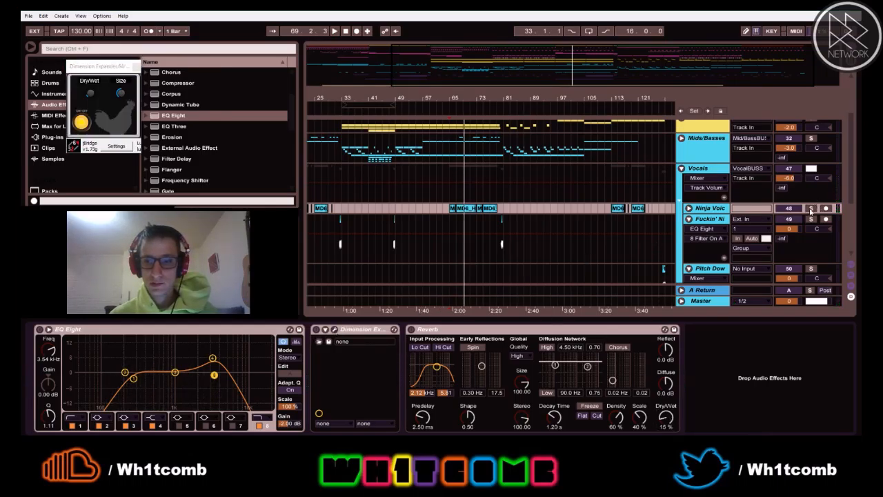
pyautogui.press('space')
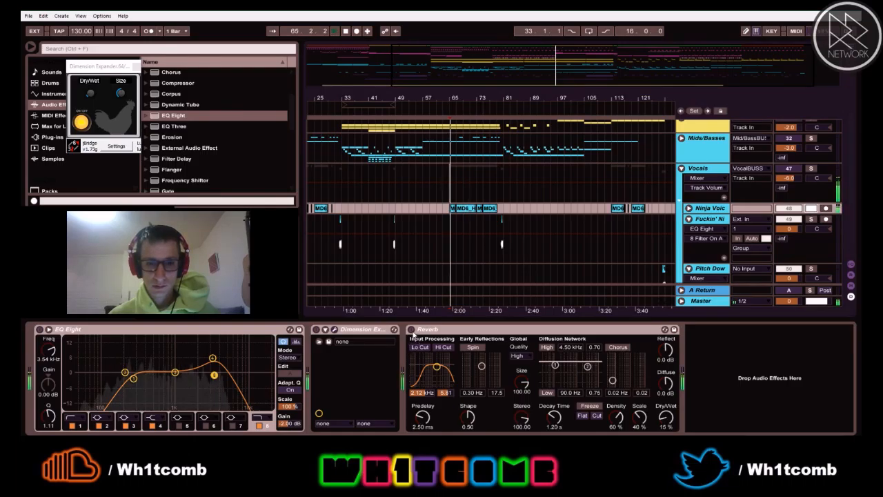
pyautogui.click(412, 329)
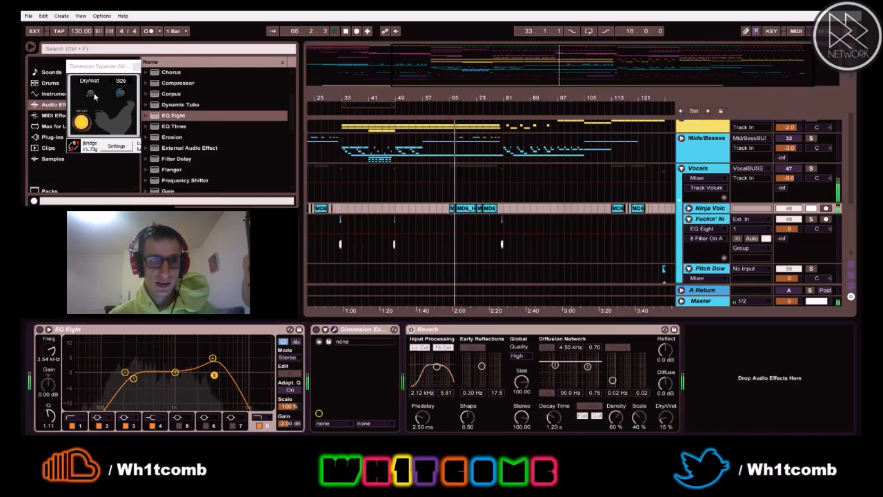
pyautogui.click(92, 98)
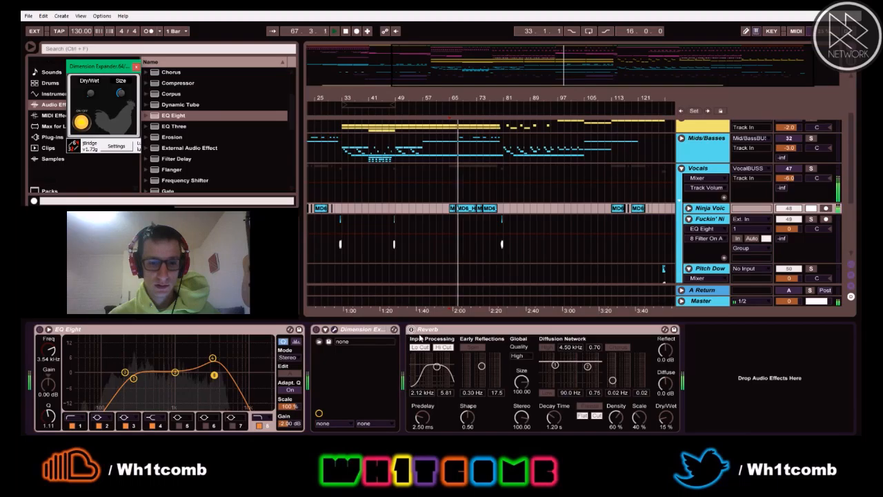
pyautogui.click(321, 333)
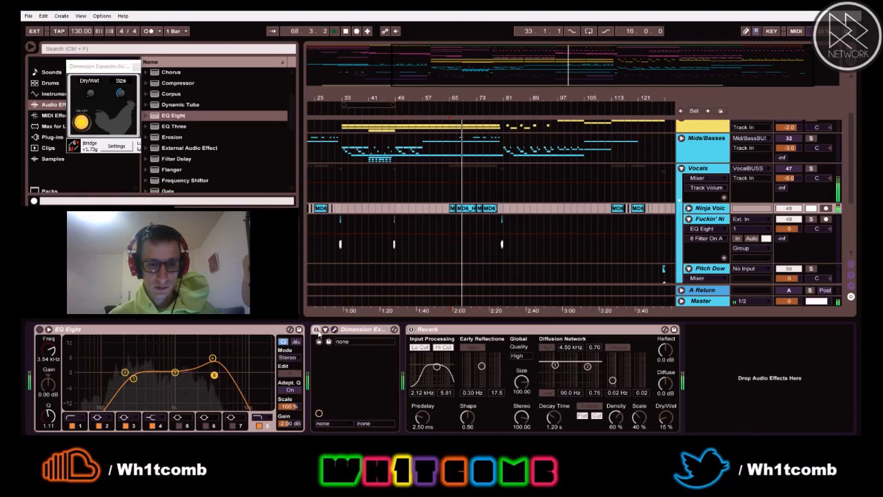
pyautogui.click(410, 329)
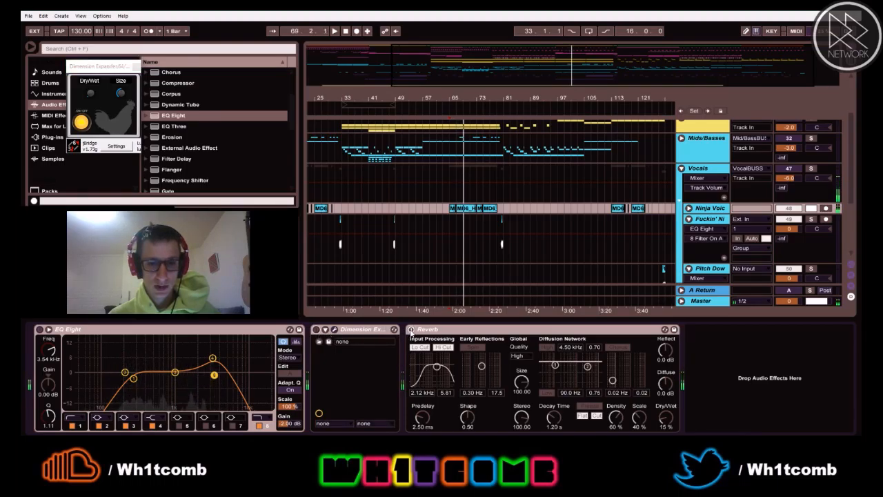
pyautogui.click(811, 208)
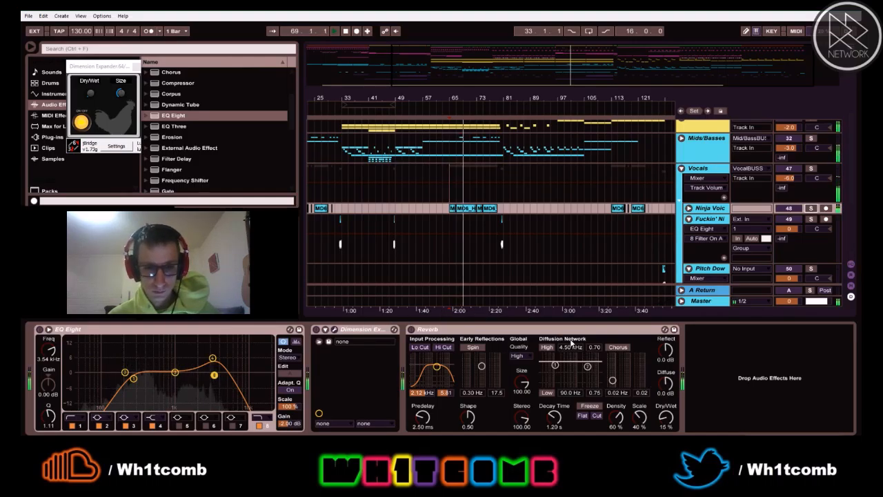
# - Set band 1 of the Vocals group's EQ Eight to the steepest low cut at 100 Hz while replaying from bar 65
pyautogui.click(694, 164)
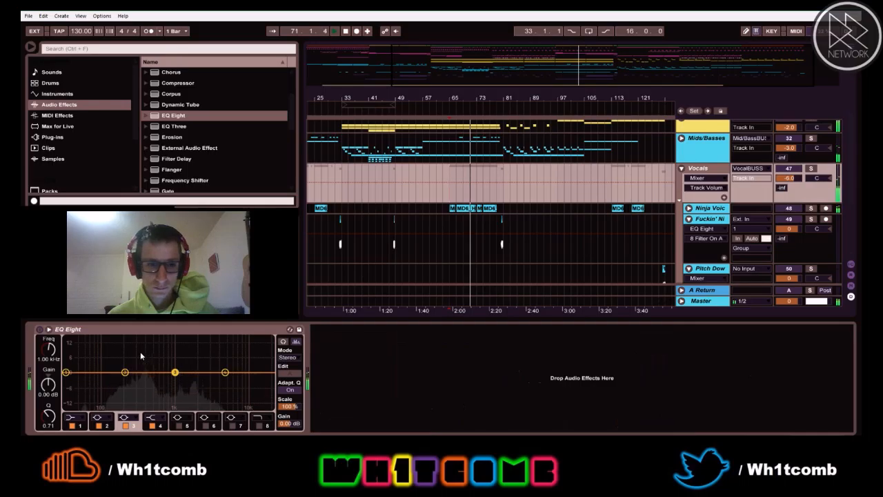
pyautogui.click(78, 418)
pyautogui.click(79, 416)
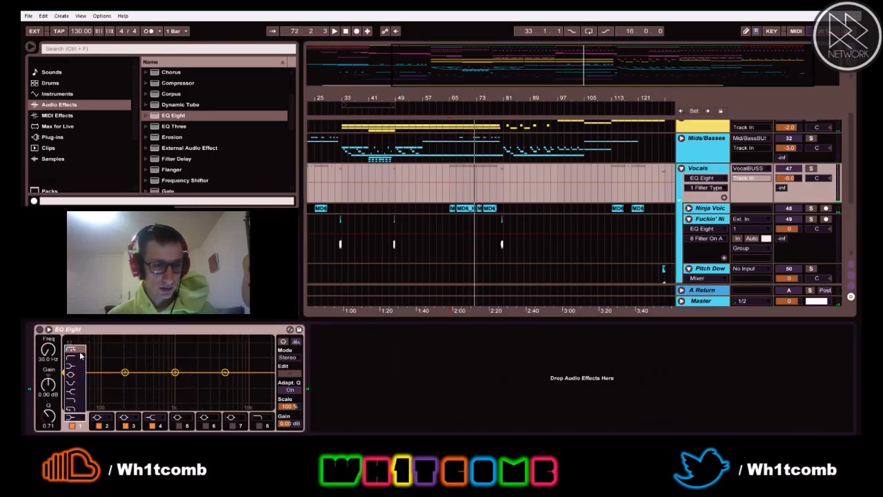
pyautogui.click(80, 350)
pyautogui.moveTo(67, 381); pyautogui.dragTo(98, 382)
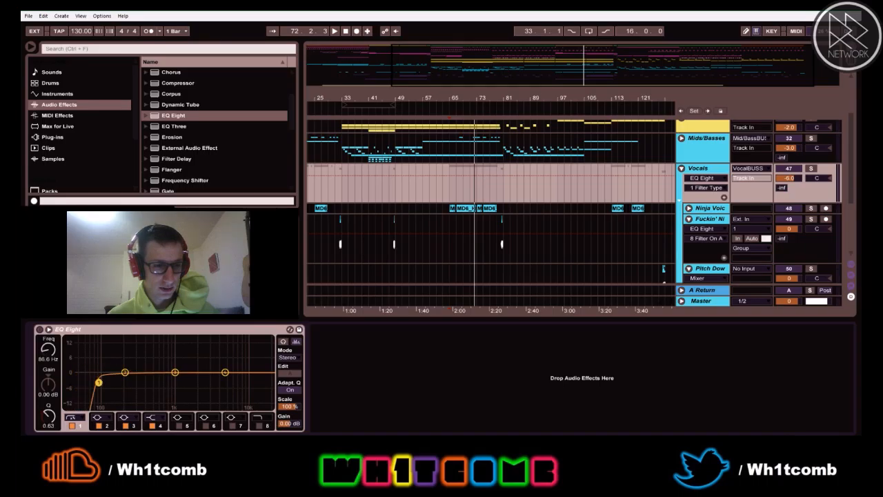
pyautogui.press('space')
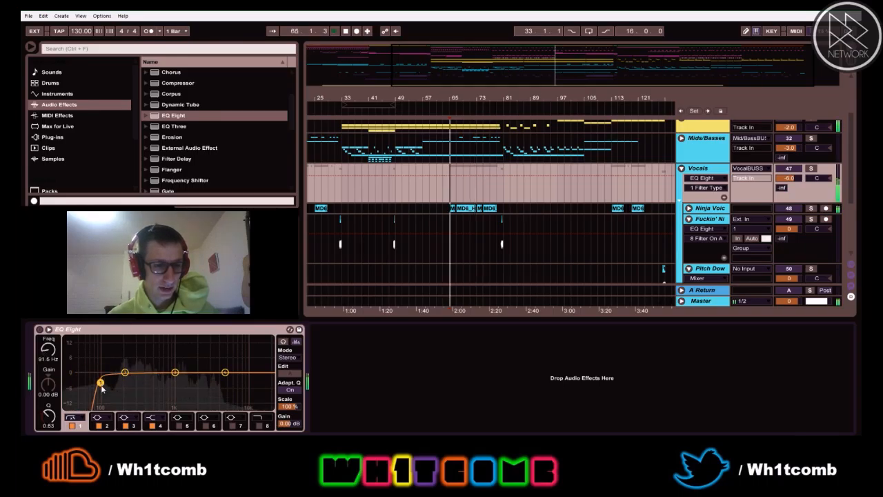
pyautogui.moveTo(101, 382); pyautogui.dragTo(104, 383)
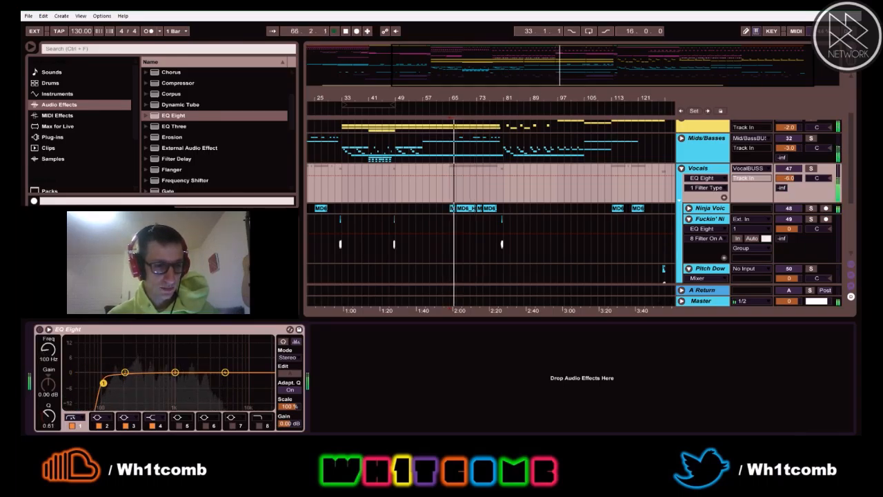
# - Enable band 8 of the Vocals EQ Eight as a high cut at 8.98 kHz and set the output gain to 2 dB
pyautogui.click(260, 425)
pyautogui.moveTo(264, 380); pyautogui.dragTo(243, 380)
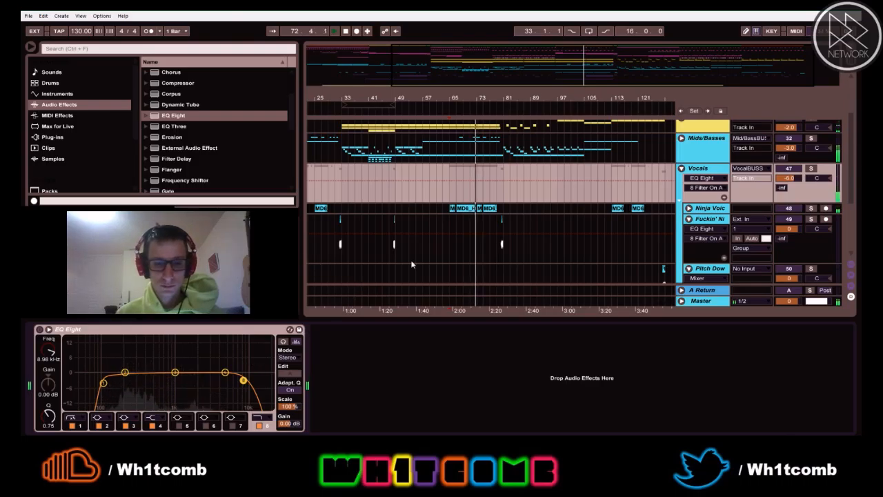
pyautogui.click(682, 193)
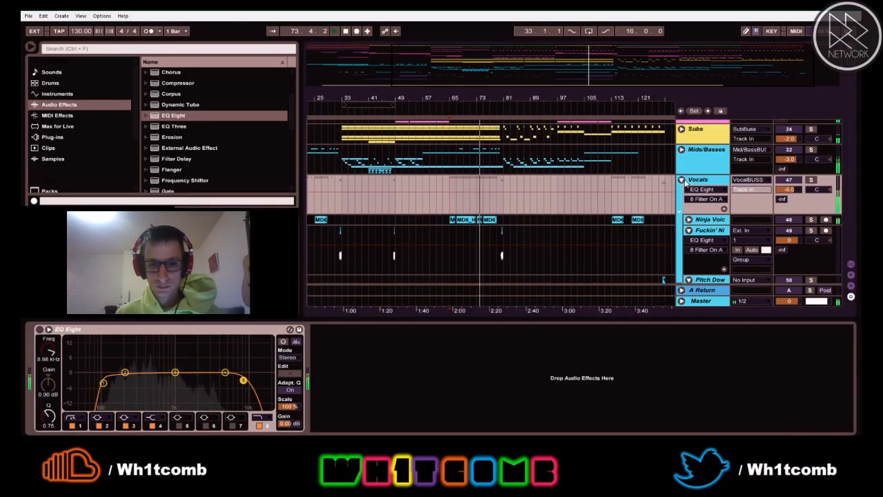
pyautogui.click(288, 424)
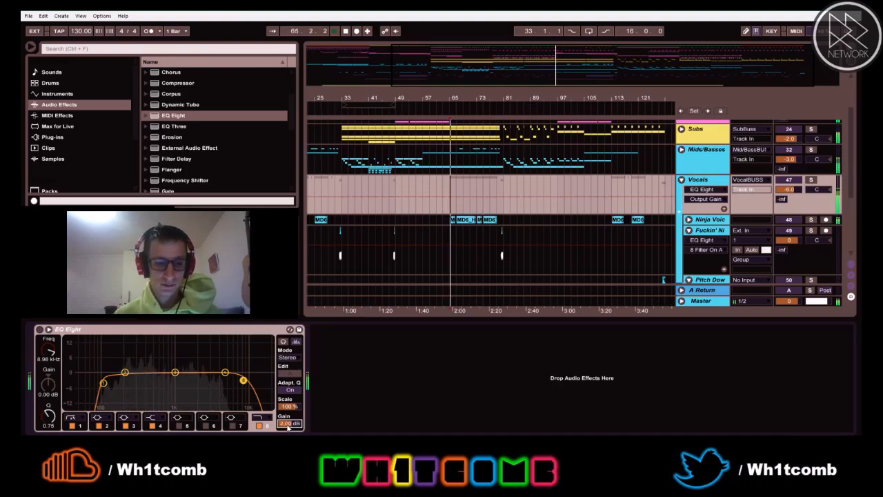
# - Switch to Session View and fold the Vocals group to compare its level with the other groups
pyautogui.press('Tab')
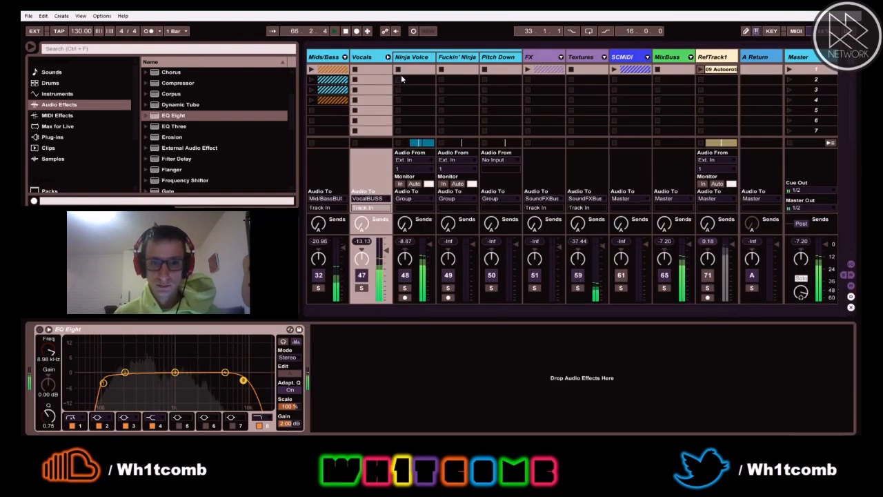
pyautogui.click(388, 57)
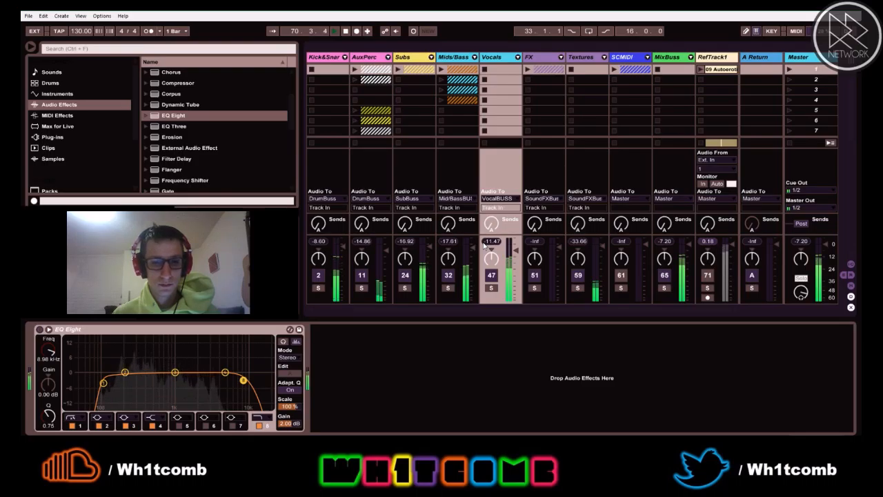
pyautogui.press('XF86AudioRaiseVolume')
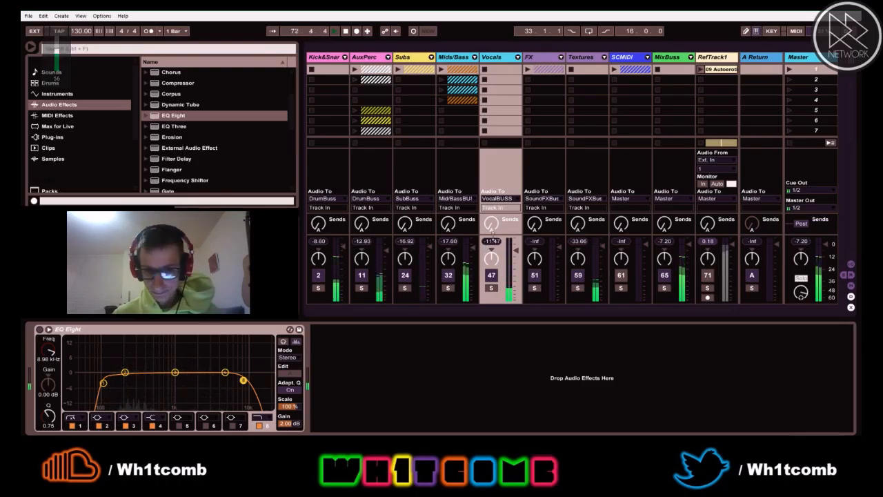
# - Reset the Vocals peak reading, set the EQ Eight output gain to 3.5 dB and replay the section
pyautogui.click(504, 238)
pyautogui.press('space')
pyautogui.click(286, 424)
pyautogui.write('1')
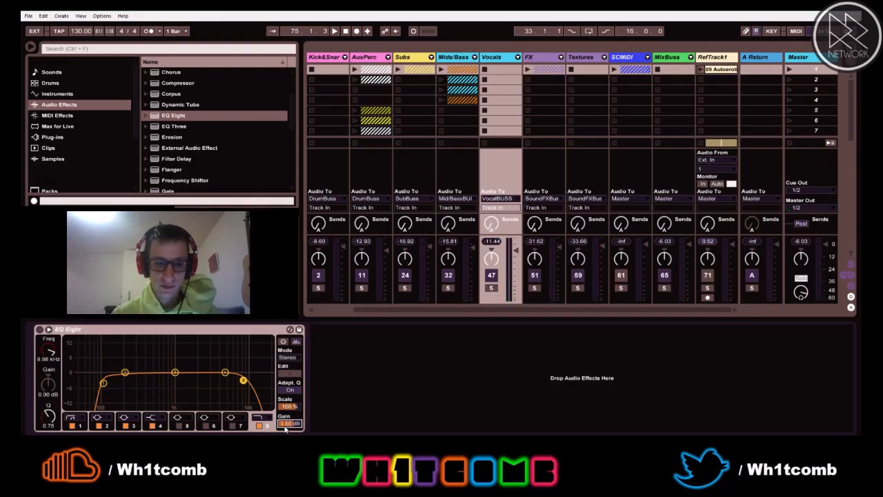
pyautogui.press('space')
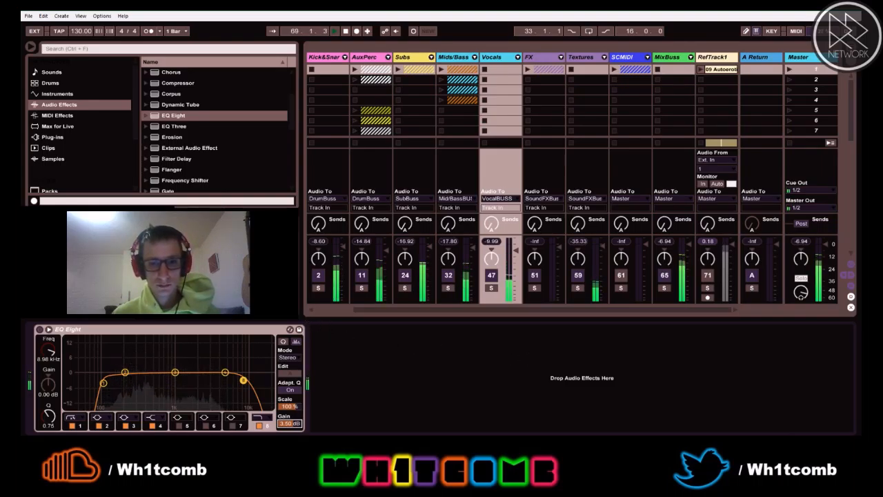
# - Insert a Limiter after the EQ Eight on the Vocals group, set its ceiling to -10 dB and replay the section
pyautogui.press('space')
pyautogui.scroll(-3, 200, 138)
pyautogui.moveTo(171, 138); pyautogui.dragTo(449, 366)
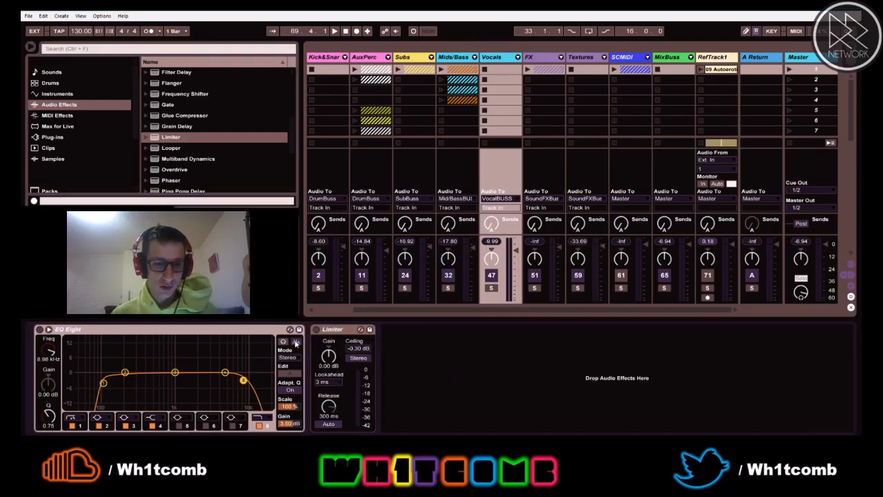
pyautogui.click(359, 349)
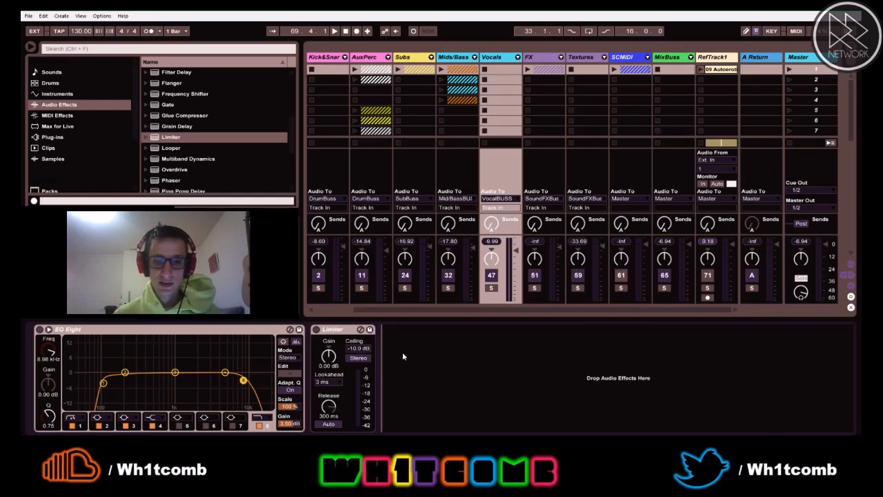
pyautogui.press('space')
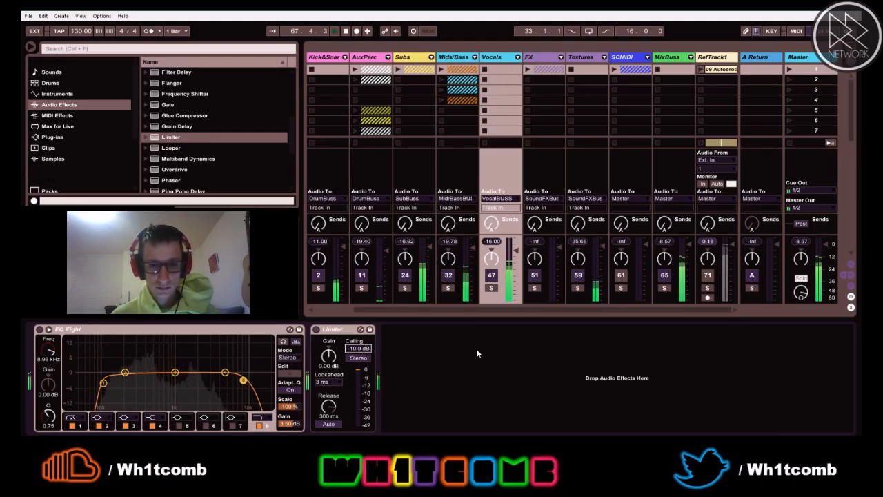
# - Set the Vocals Limiter's ceiling to -9 dB and listen to the section before stopping playback
pyautogui.write('9')
pyautogui.press('Return')
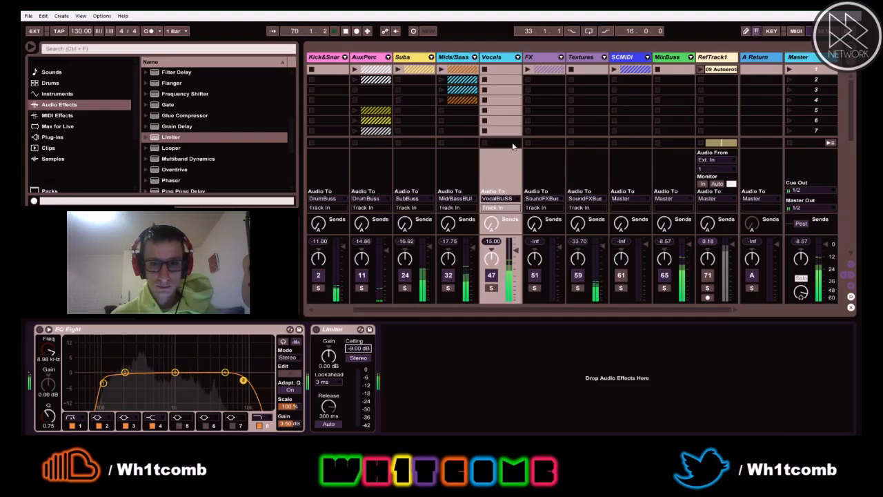
pyautogui.click(543, 397)
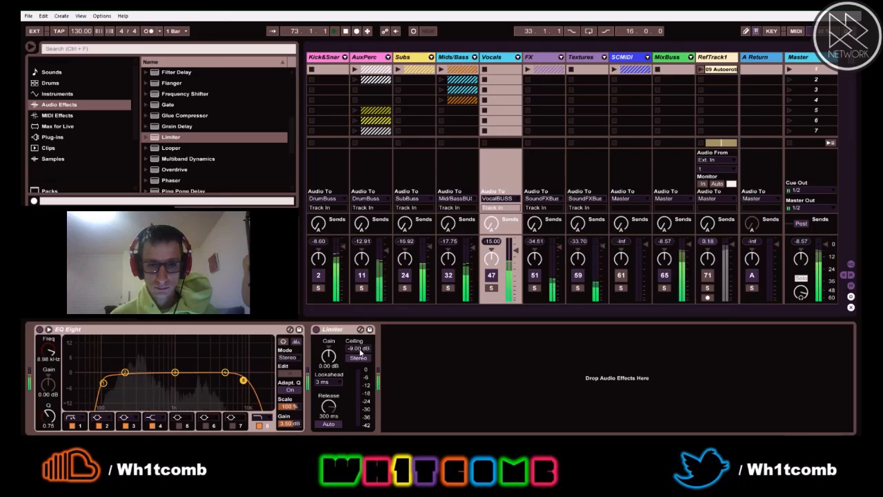
pyautogui.press('space')
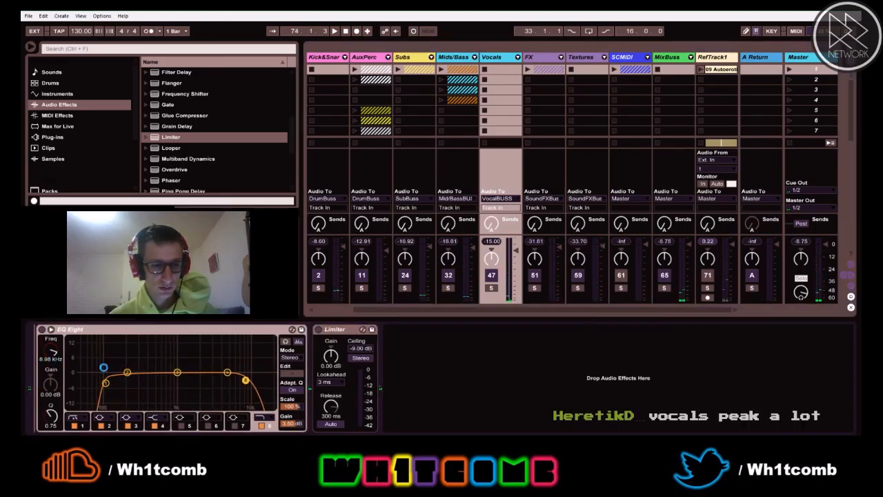
# - Move the Limiter before the EQ Eight on Vocals and, during playback, try a ceiling of -5 dB and finally -6 dB
pyautogui.moveTo(336, 329); pyautogui.dragTo(55, 329)
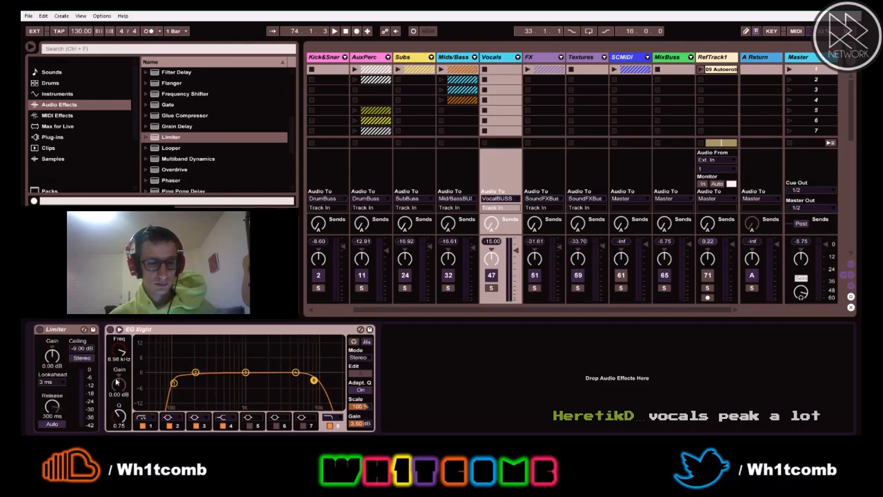
pyautogui.press('space')
pyautogui.write('-5')
pyautogui.press('Return')
pyautogui.write('-6')
pyautogui.press('Return')
pyautogui.click(529, 386)
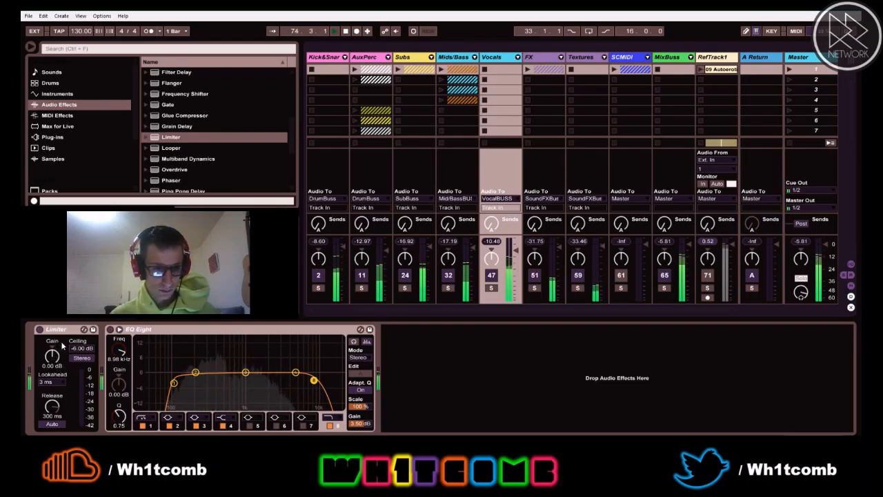
# - Stop playback and set the Vocals Limiter's ceiling to -10 dB
pyautogui.press('space')
pyautogui.click(84, 350)
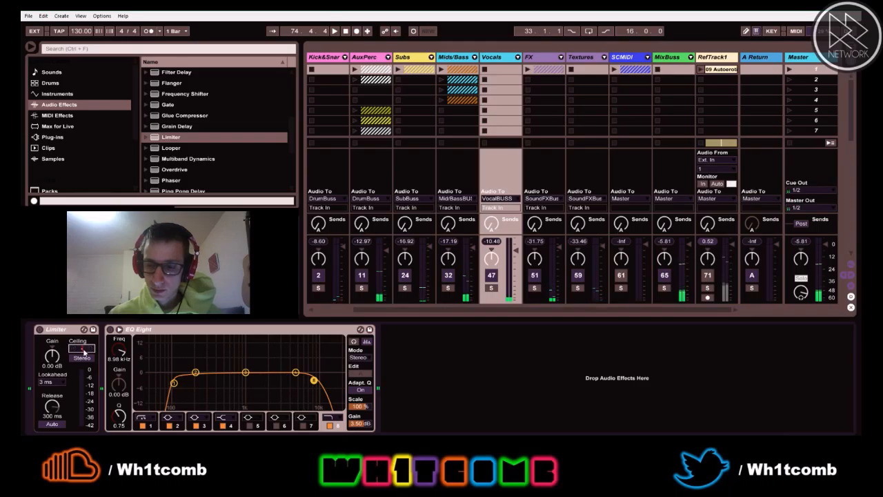
pyautogui.write('-6.00 dB')
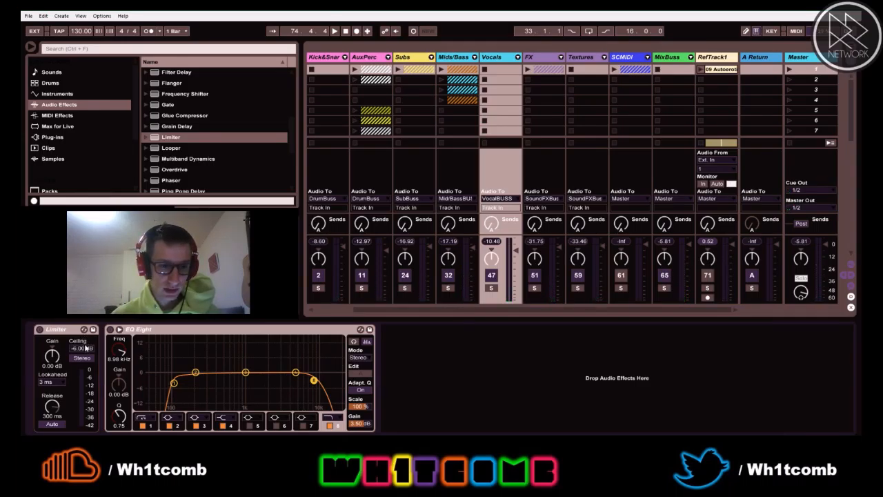
pyautogui.write('-')
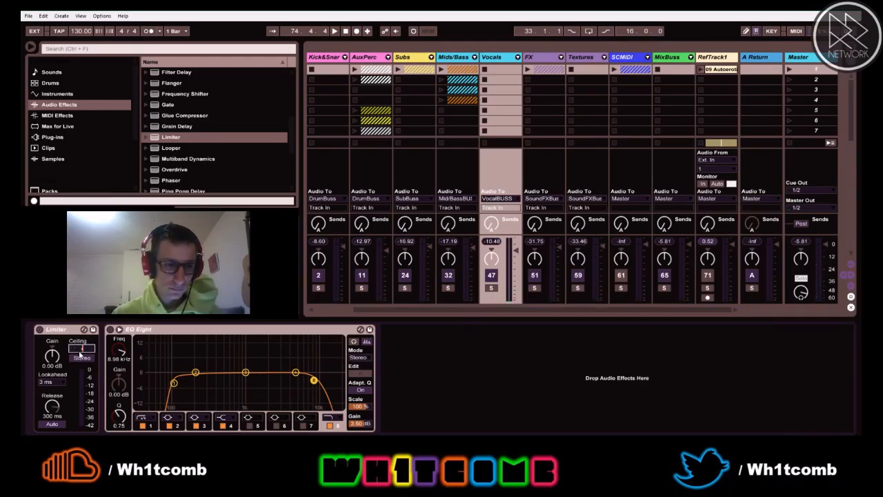
pyautogui.write('10')
pyautogui.press('Return')
# - Insert a Glue Compressor between the Limiter and EQ Eight on Vocals and lower its threshold to -12.7 dB during playback
pyautogui.moveTo(172, 117); pyautogui.dragTo(182, 336)
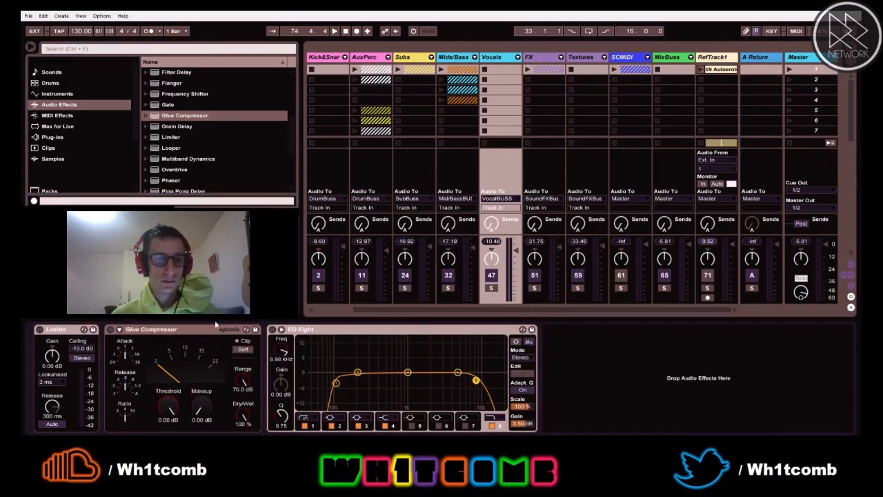
pyautogui.press('space')
pyautogui.moveTo(169, 406); pyautogui.dragTo(169, 445)
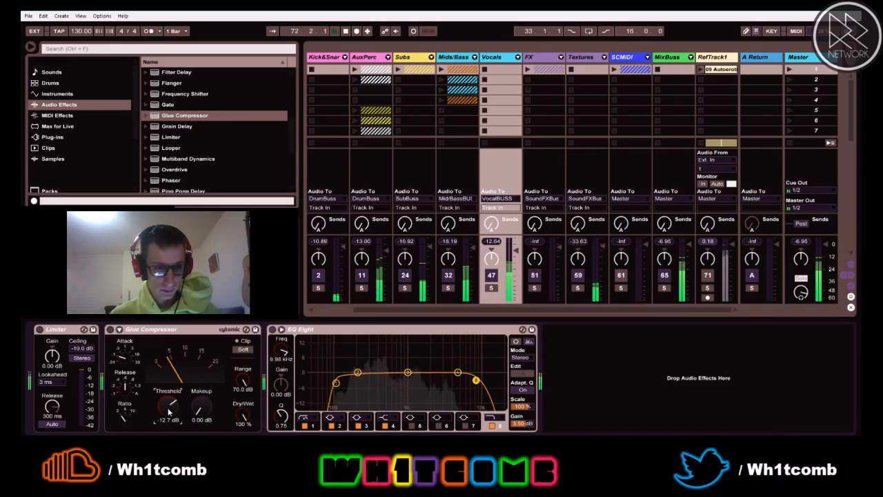
# - Set the Glue Compressor's makeup gain to 2 dB while the section plays
pyautogui.click(201, 421)
pyautogui.write('2')
pyautogui.press('Return')
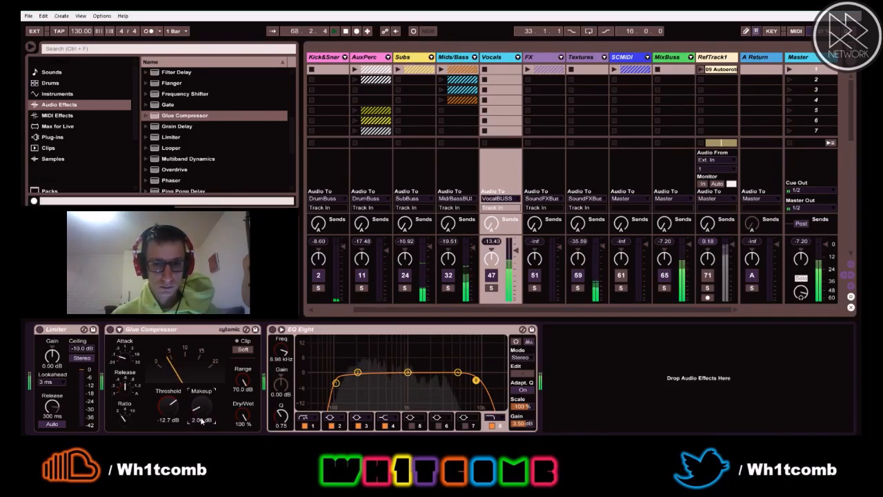
pyautogui.click(203, 420)
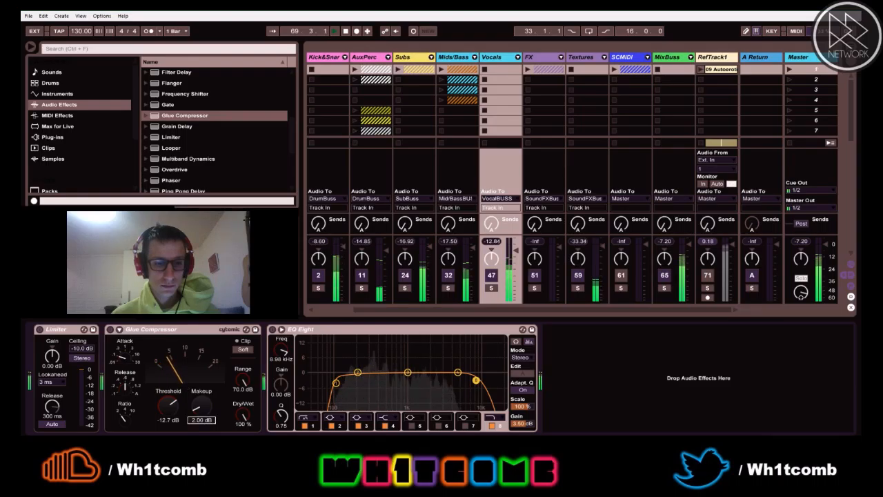
# - Set the Vocals Glue Compressor's makeup gain to 2.5 dB and switch to the Arrangement View at the earlier vocal section
pyautogui.write('2.5')
pyautogui.press('Return')
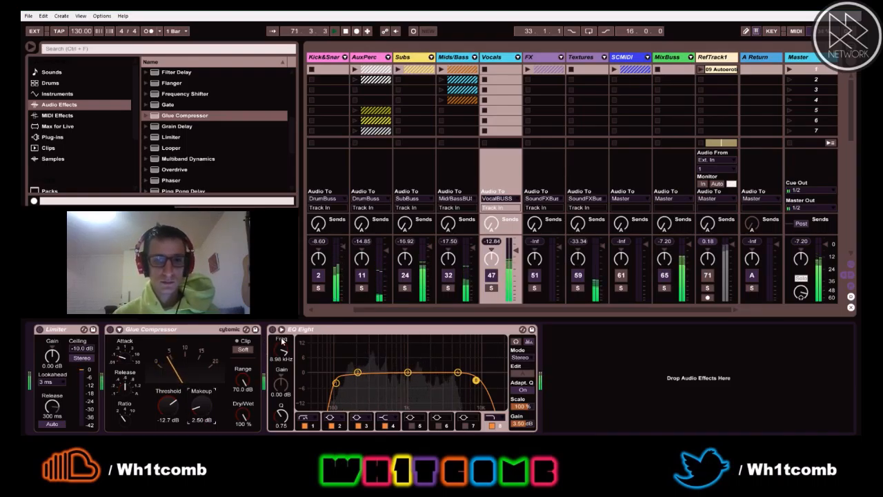
pyautogui.press('Tab')
pyautogui.moveTo(436, 69); pyautogui.dragTo(365, 122)
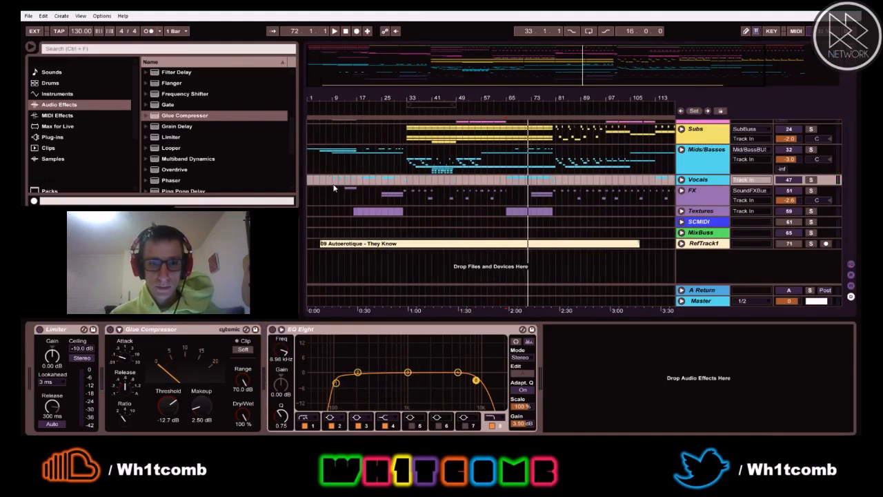
pyautogui.click(333, 187)
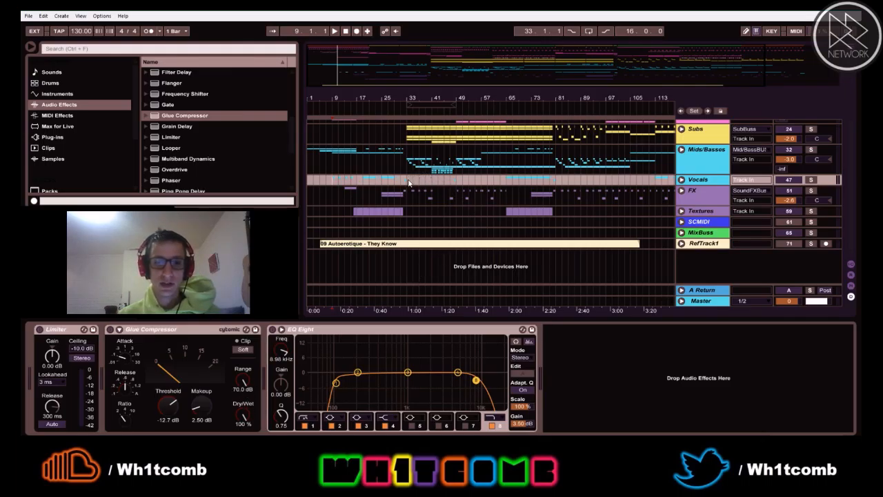
pyautogui.moveTo(427, 94); pyautogui.dragTo(371, 248)
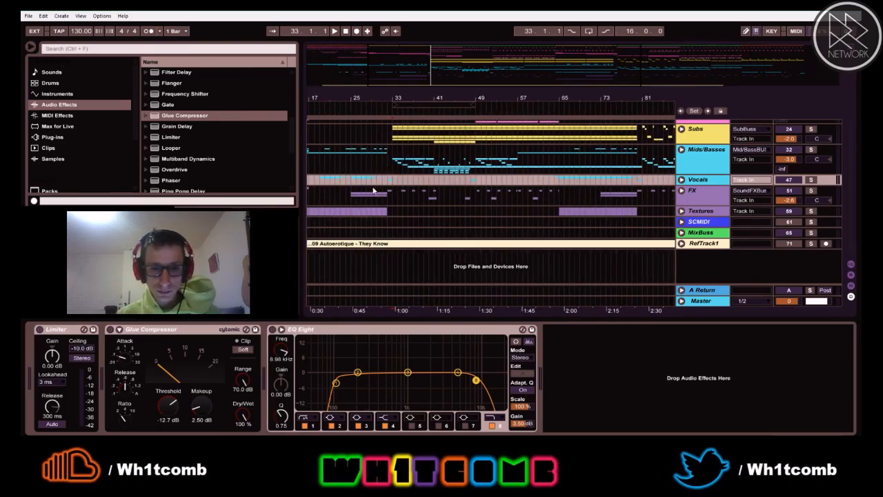
pyautogui.moveTo(391, 88); pyautogui.dragTo(351, 90)
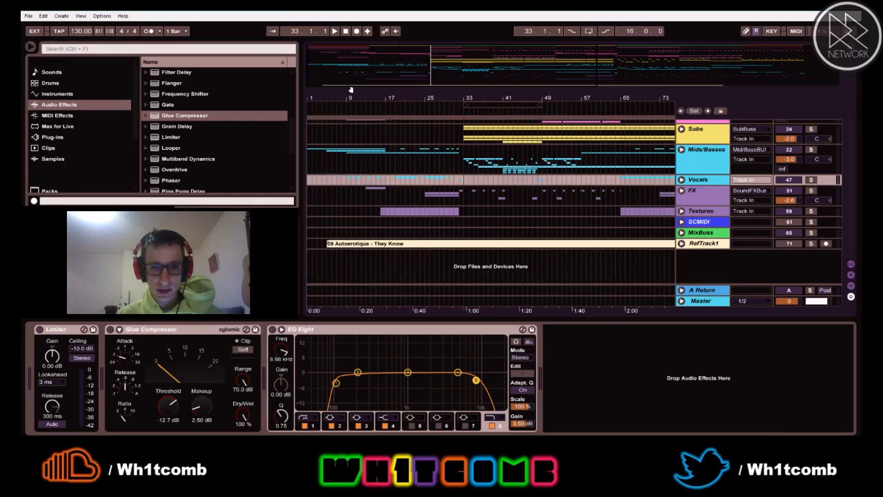
# - Play the early vocal section before bar 33 and raise the Glue Compressor's makeup gain to 3 dB, finally 3.5 dB
pyautogui.click(397, 185)
pyautogui.press('space')
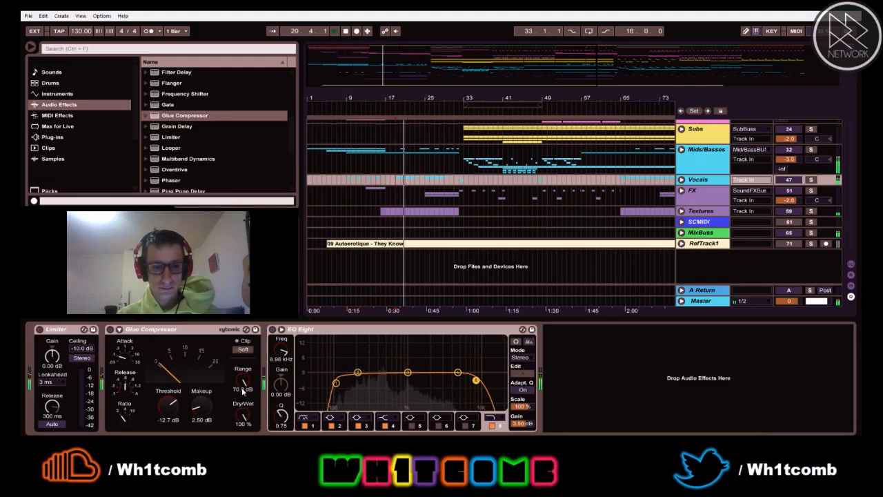
pyautogui.click(200, 422)
pyautogui.write('3')
pyautogui.press('Return')
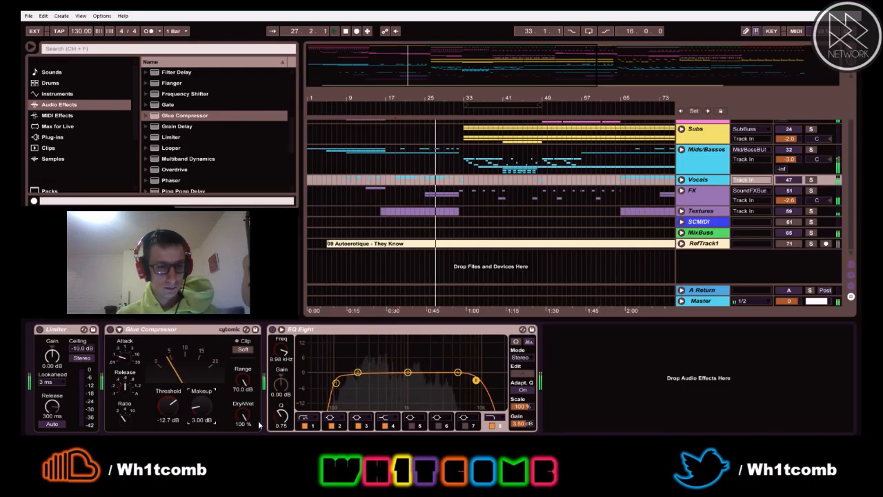
pyautogui.click(199, 422)
pyautogui.write('3.5')
pyautogui.press('Return')
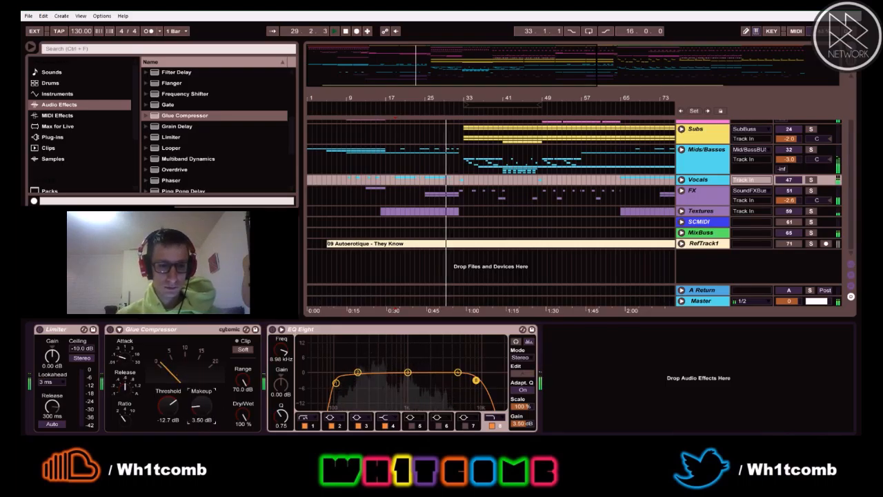
# - Audition the Vocals in later sections of the arrangement, jumping playback to bars 81, 105 and 65
pyautogui.moveTo(441, 94); pyautogui.dragTo(416, 95)
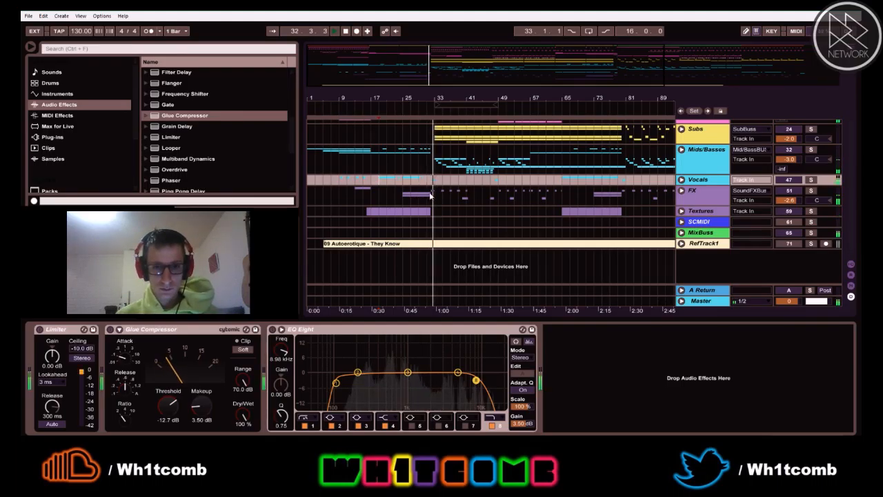
pyautogui.moveTo(485, 65); pyautogui.dragTo(485, 52)
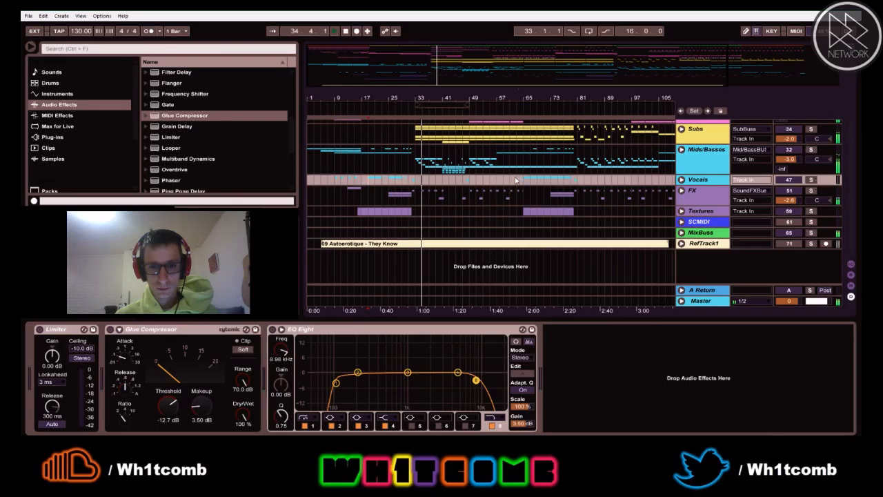
pyautogui.click(587, 186)
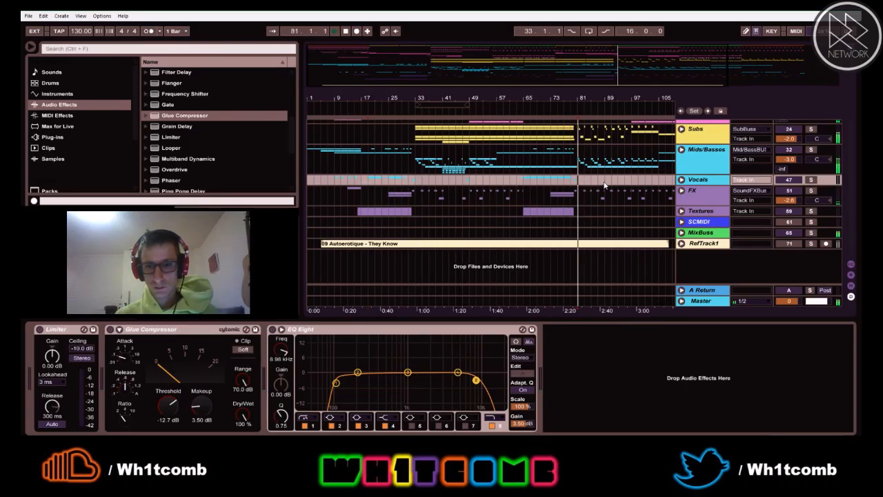
pyautogui.click(605, 184)
pyautogui.moveTo(607, 98); pyautogui.dragTo(512, 98)
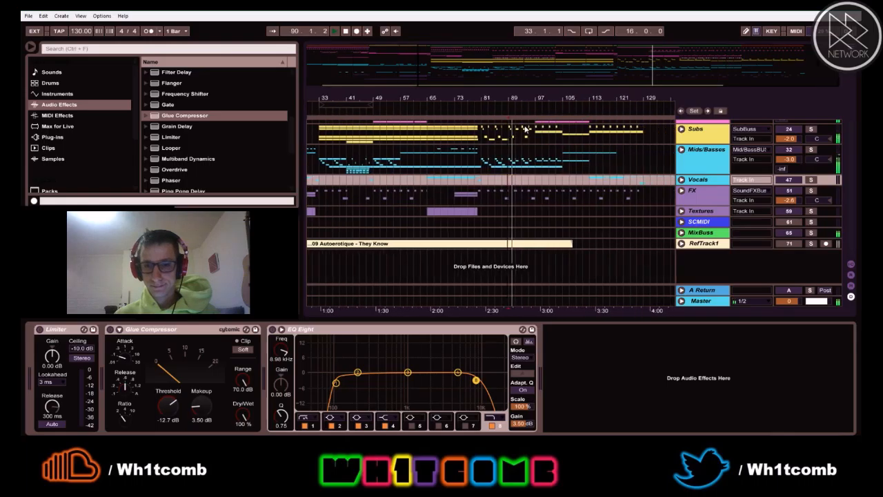
pyautogui.click(565, 180)
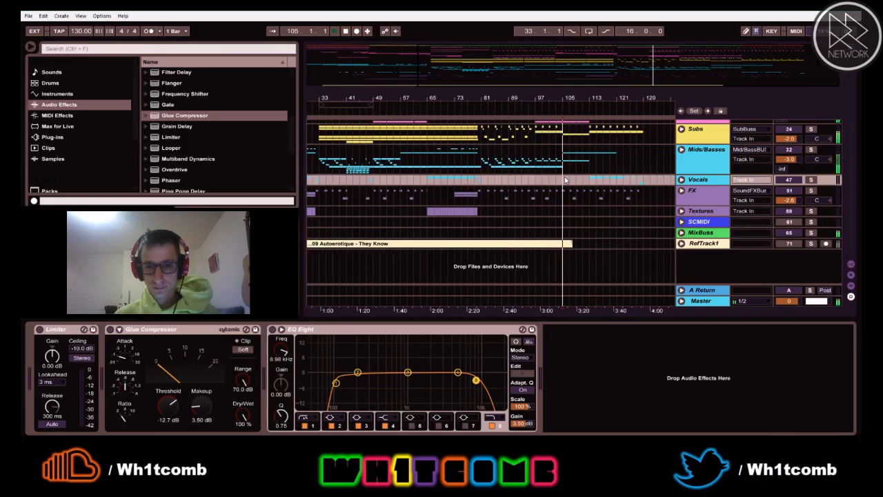
pyautogui.click(428, 183)
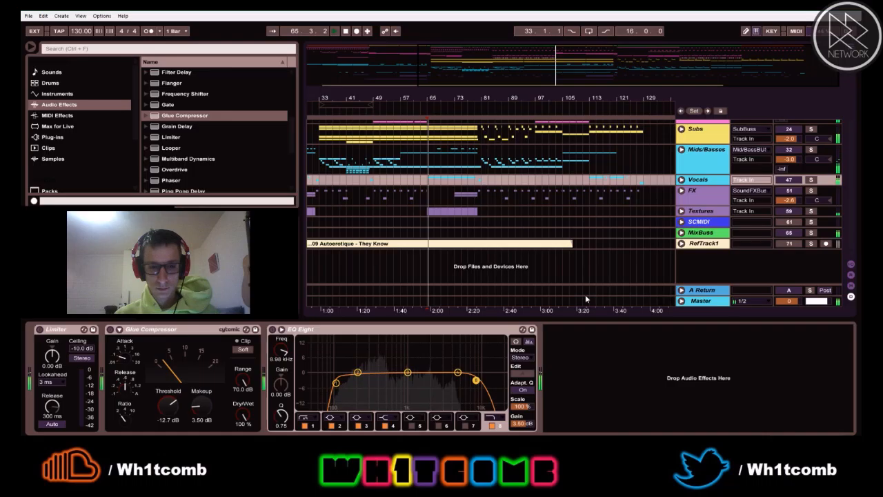
# - Unfold the Vocals group, check the first voice track's effects while playing from about bar 19, and fold the group again
pyautogui.click(682, 180)
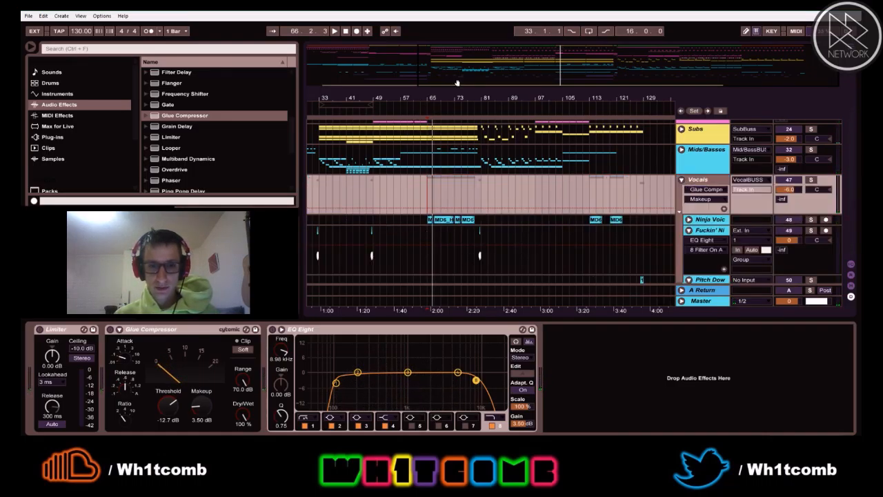
pyautogui.moveTo(504, 85); pyautogui.dragTo(400, 85)
pyautogui.click(365, 220)
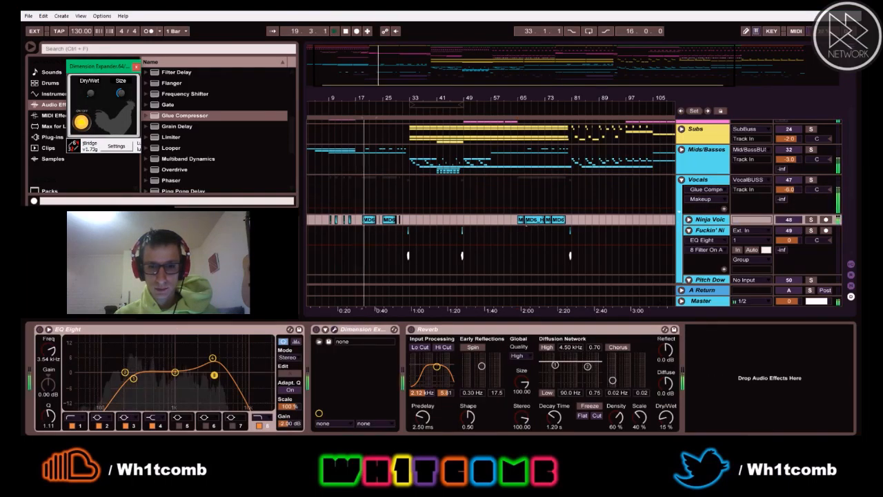
pyautogui.press('space')
pyautogui.click(136, 67)
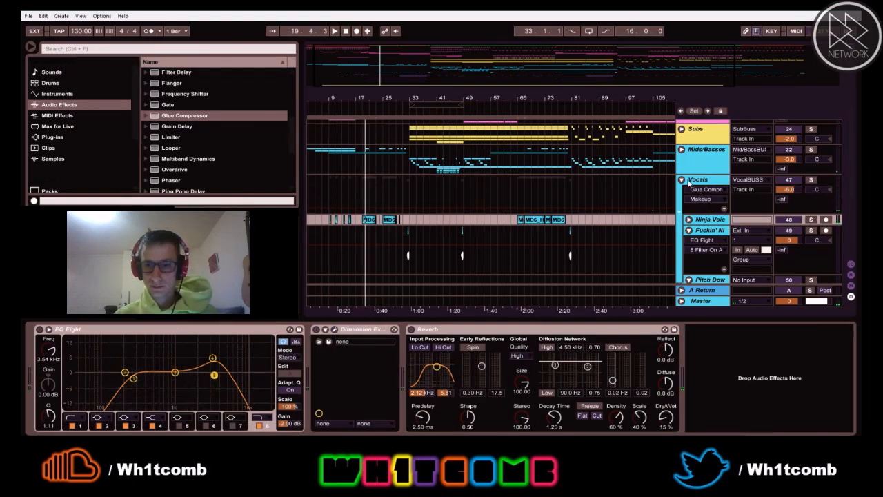
pyautogui.click(681, 180)
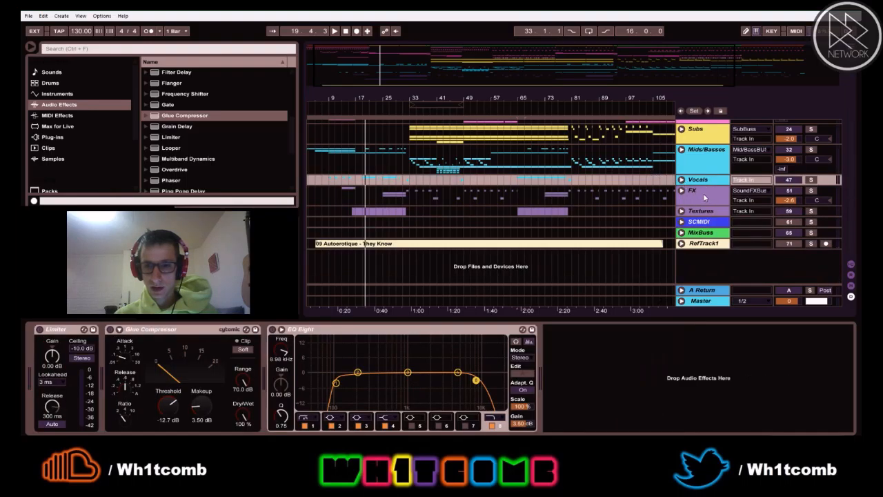
# - Select the FX group and add an EQ Eight to its empty effect chain
pyautogui.click(704, 198)
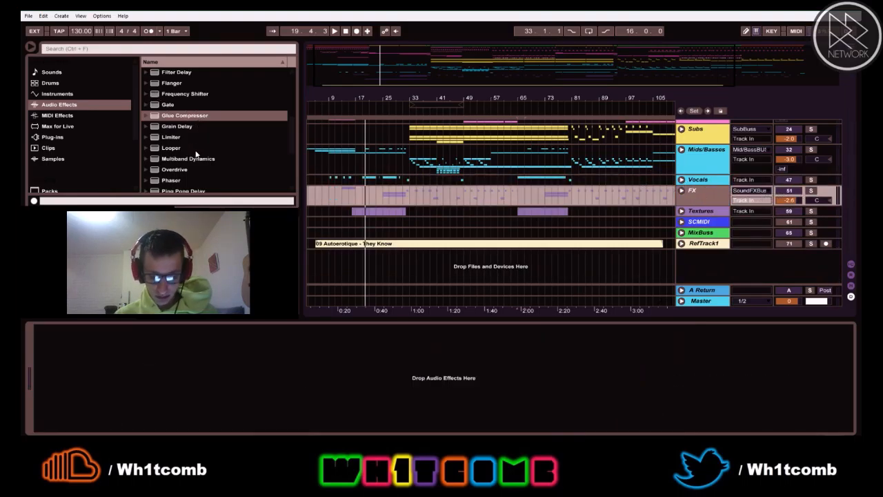
pyautogui.scroll(-5, 176, 140)
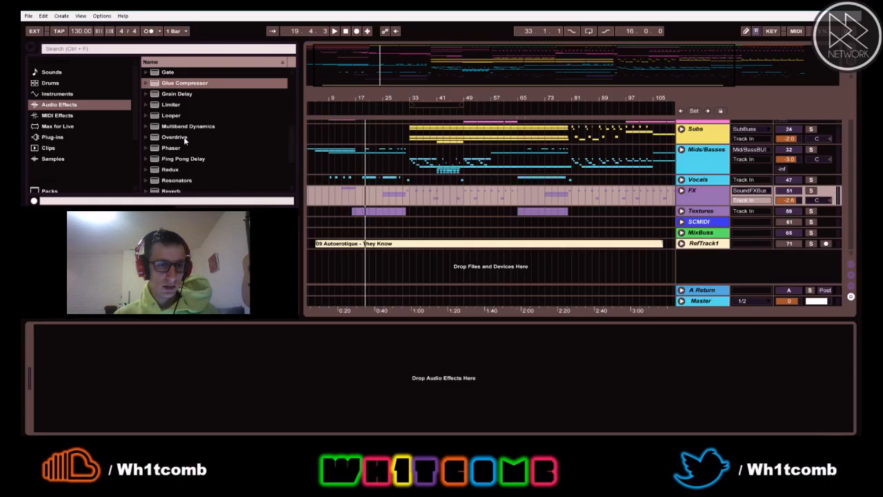
pyautogui.scroll(9, 178, 110)
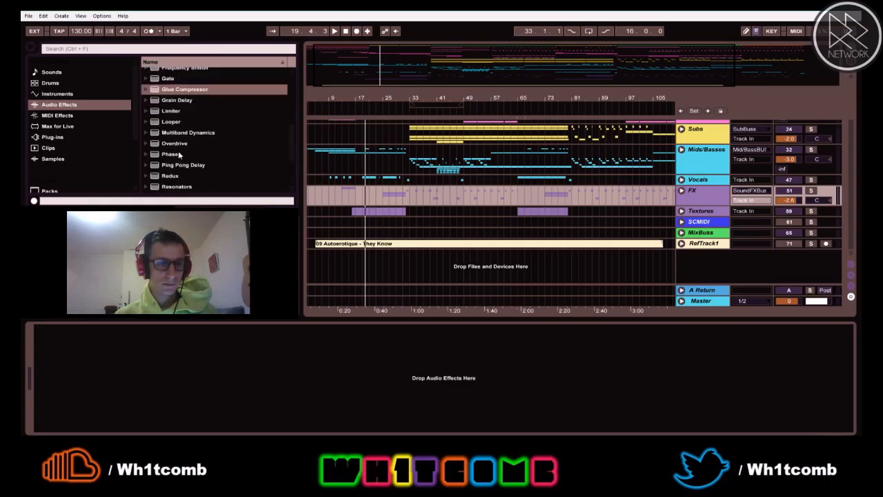
pyautogui.click(163, 123)
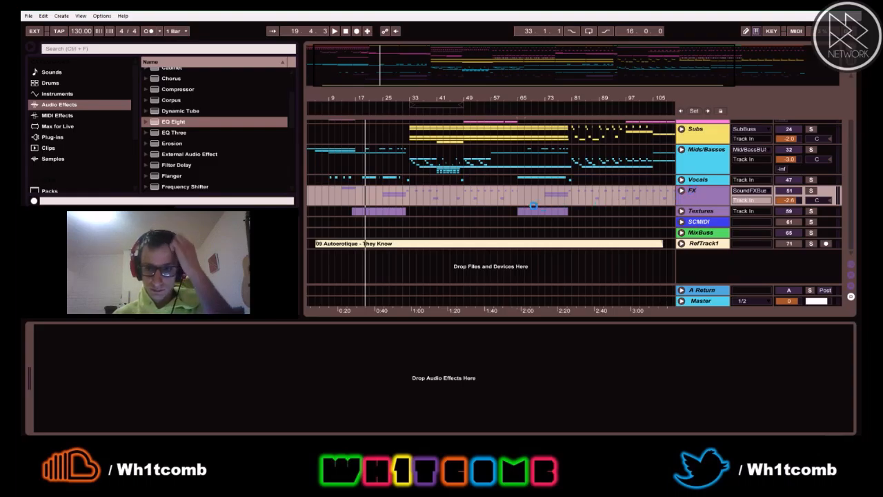
# - Solo the FX group and audition its clips from around bars 13, 25 and 31
pyautogui.click(345, 198)
pyautogui.press('space')
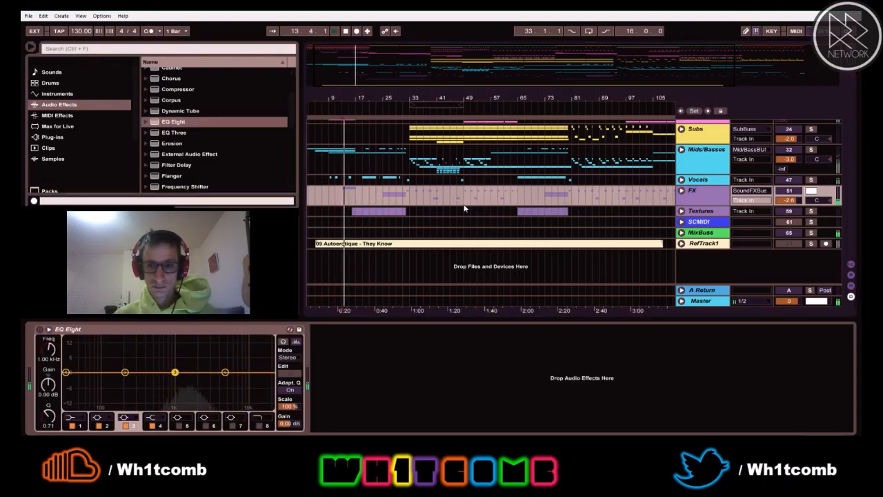
pyautogui.click(382, 196)
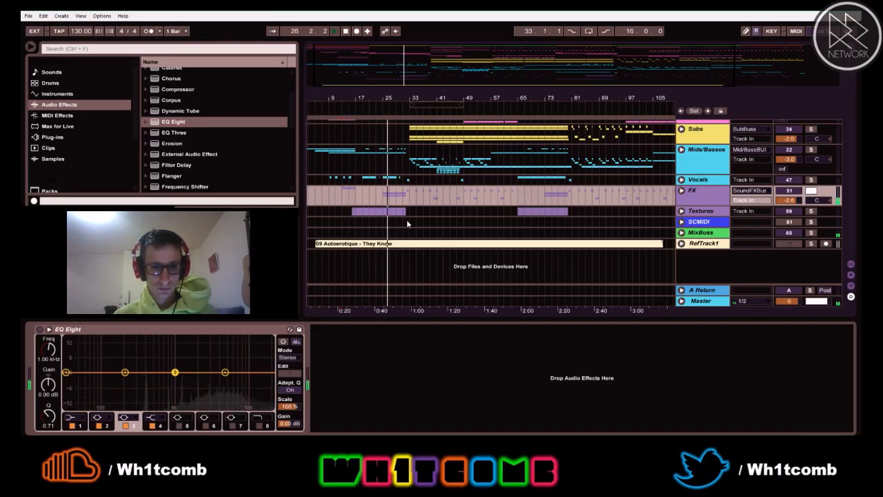
pyautogui.press('space')
pyautogui.press('space')
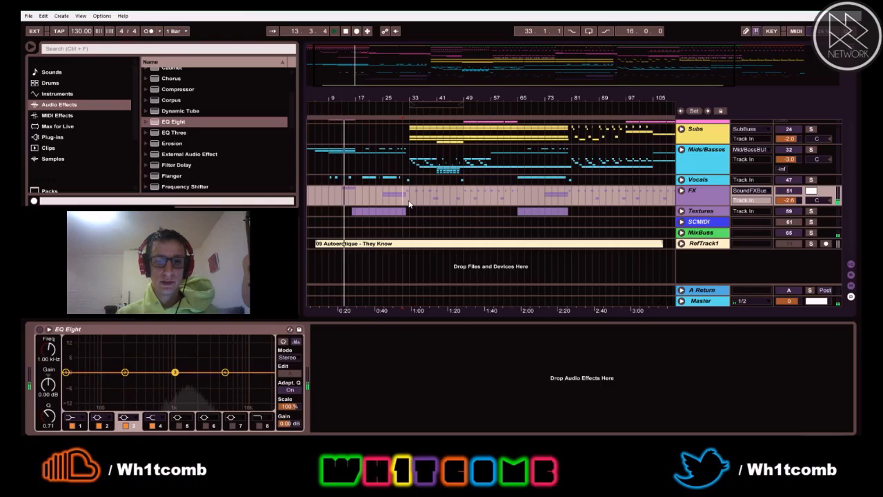
pyautogui.click(405, 202)
pyautogui.press('space')
pyautogui.press('space')
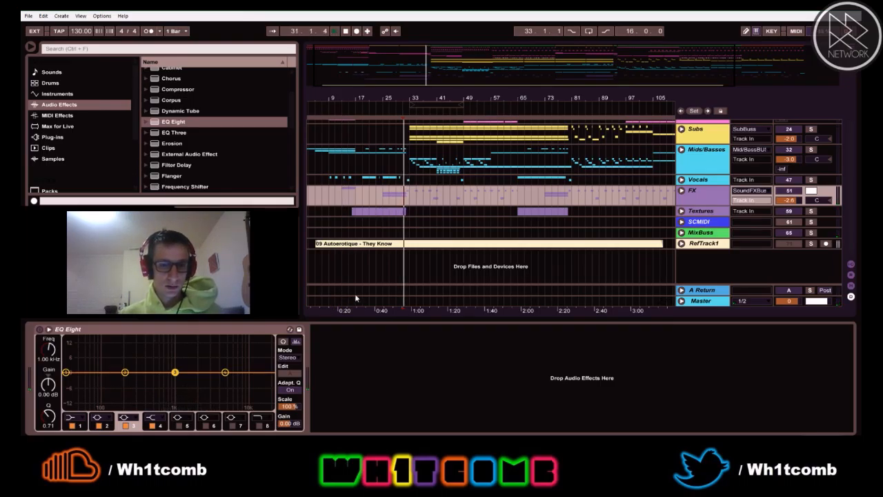
# - During playback from bar 25, give the FX EQ Eight a low cut at 102 Hz on band 1 and enable band 8's 18 kHz high cut
pyautogui.click(384, 200)
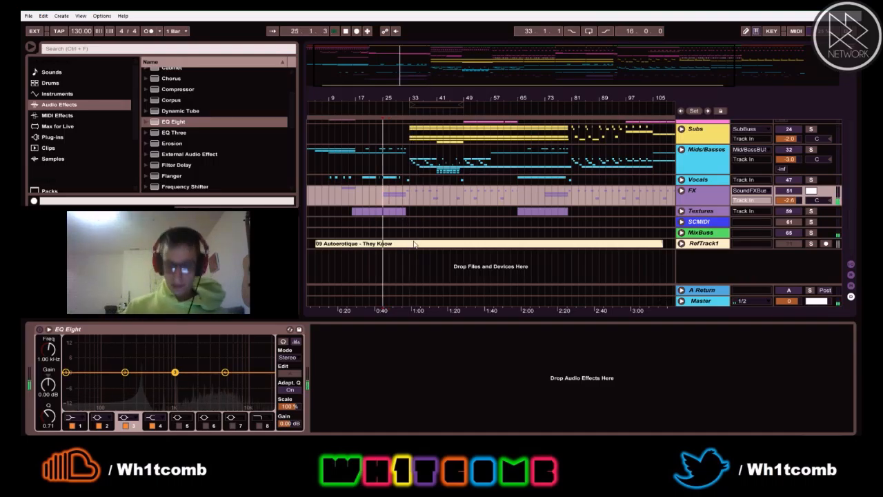
pyautogui.click(67, 373)
pyautogui.click(70, 416)
pyautogui.click(68, 354)
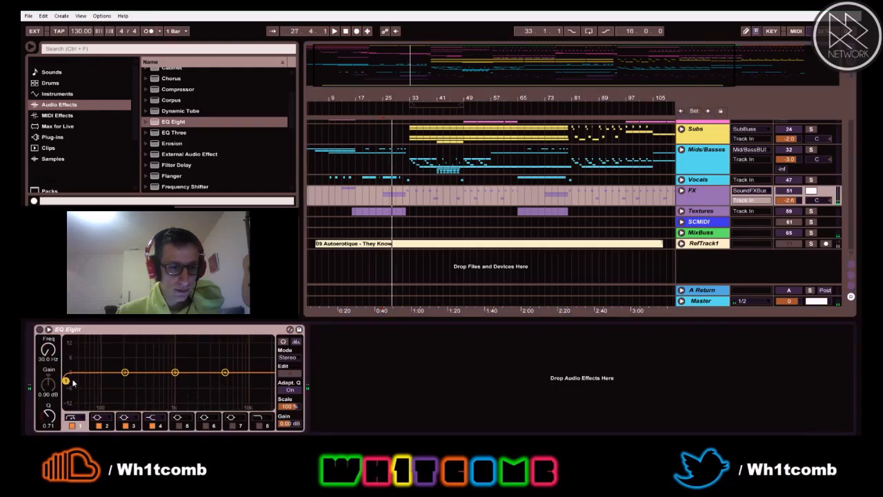
pyautogui.moveTo(66, 380); pyautogui.dragTo(104, 380)
pyautogui.press('space')
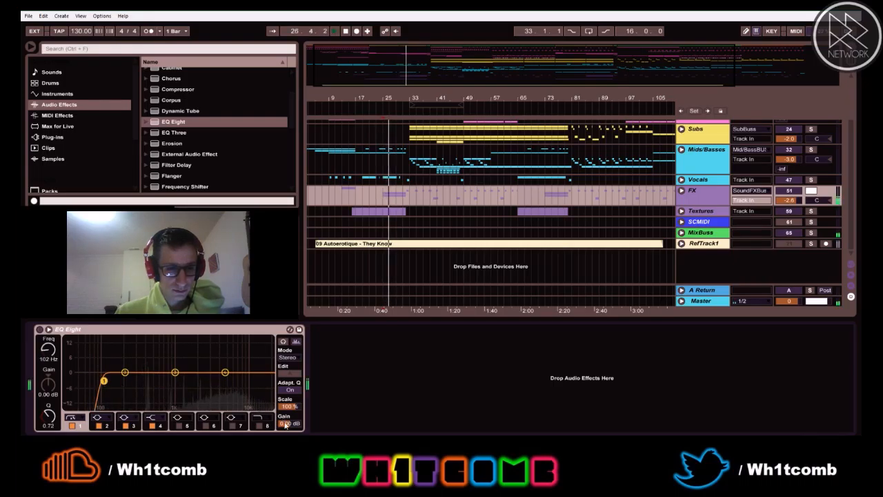
pyautogui.click(260, 426)
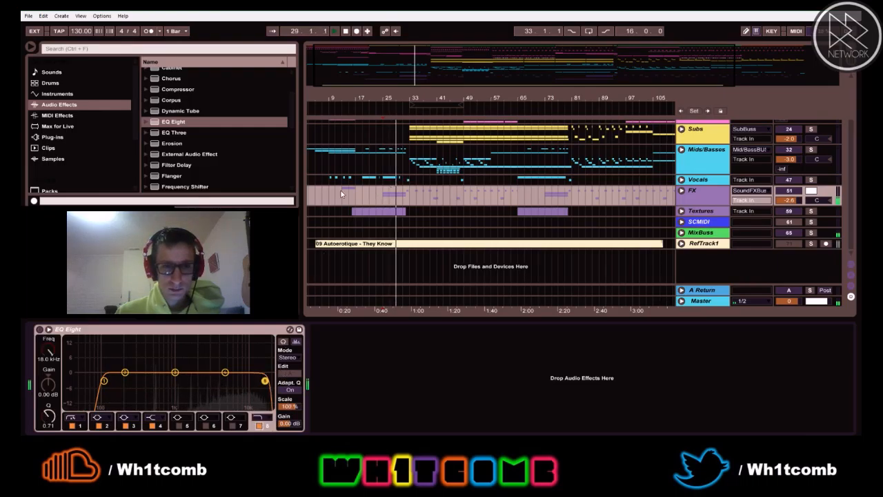
pyautogui.press('space')
# - Search the audio effects for "uti" and insert a Utility after the EQ Eight on the FX group
pyautogui.scroll(3, 169, 103)
pyautogui.click(136, 49)
pyautogui.write('s')
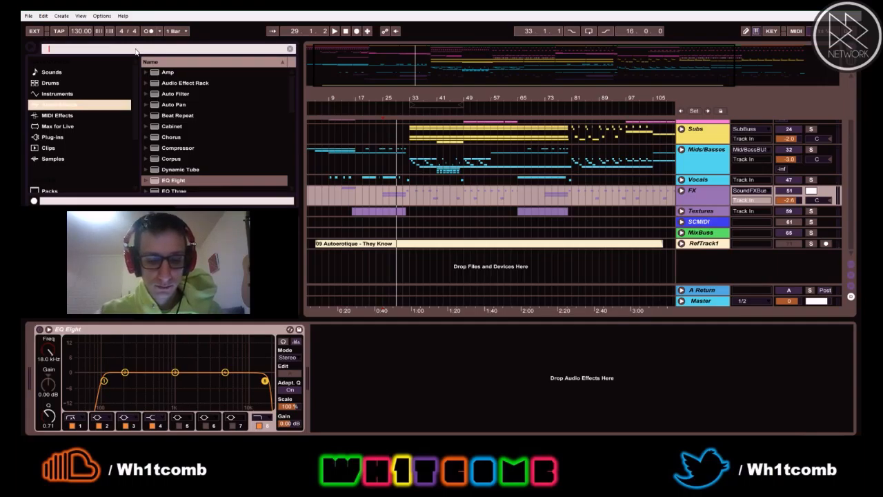
pyautogui.write('ev')
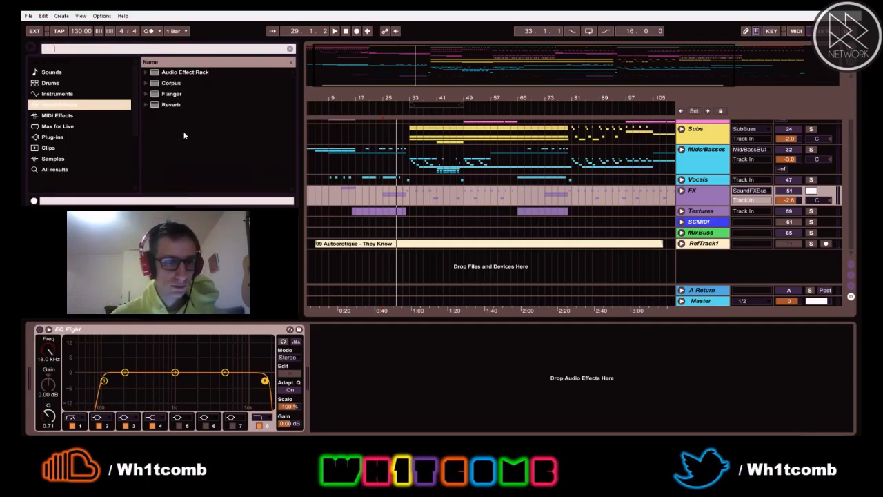
pyautogui.write('e')
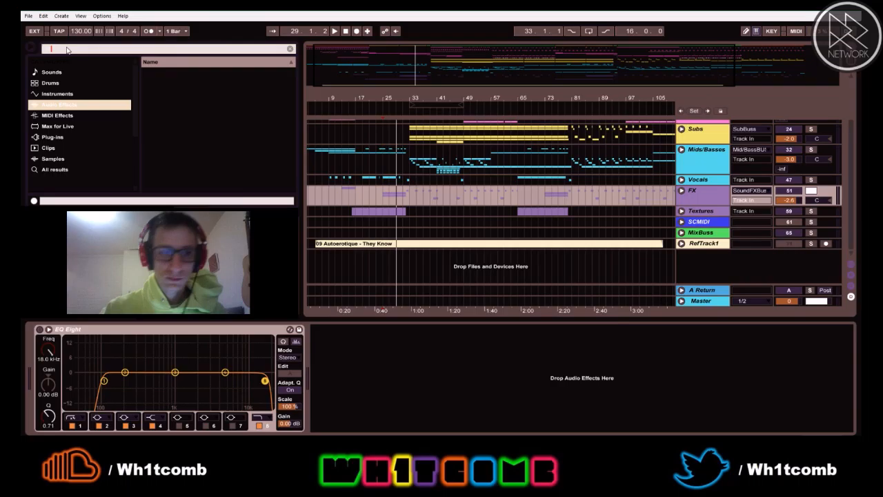
pyautogui.press('BackSpace')
pyautogui.write('uti')
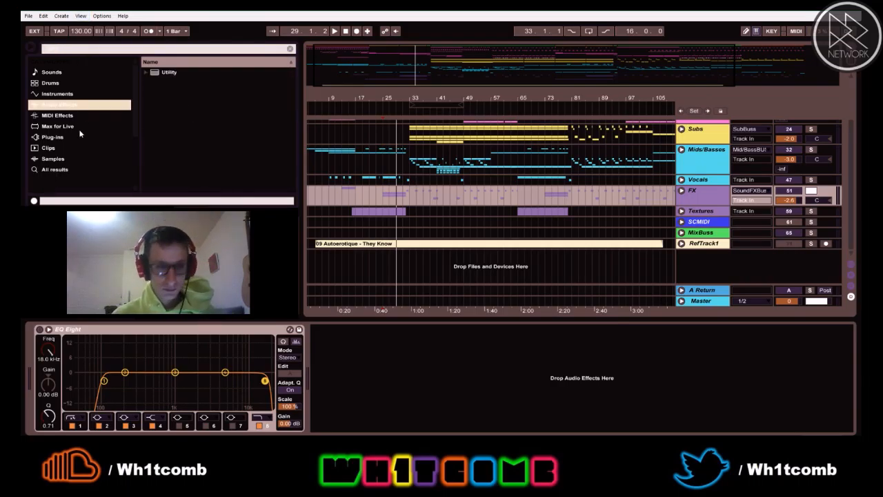
pyautogui.moveTo(172, 73); pyautogui.dragTo(409, 383)
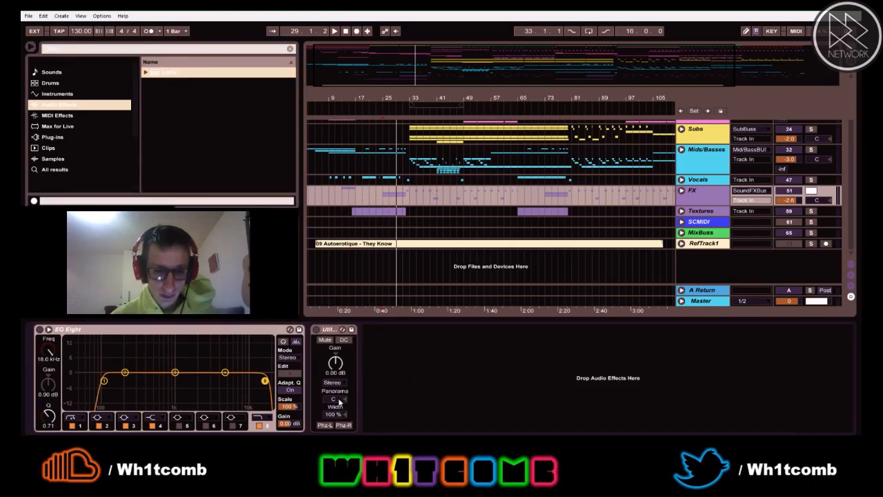
# - Set the FX Utility's width to 125% and take the FX group out of solo during playback
pyautogui.click(338, 414)
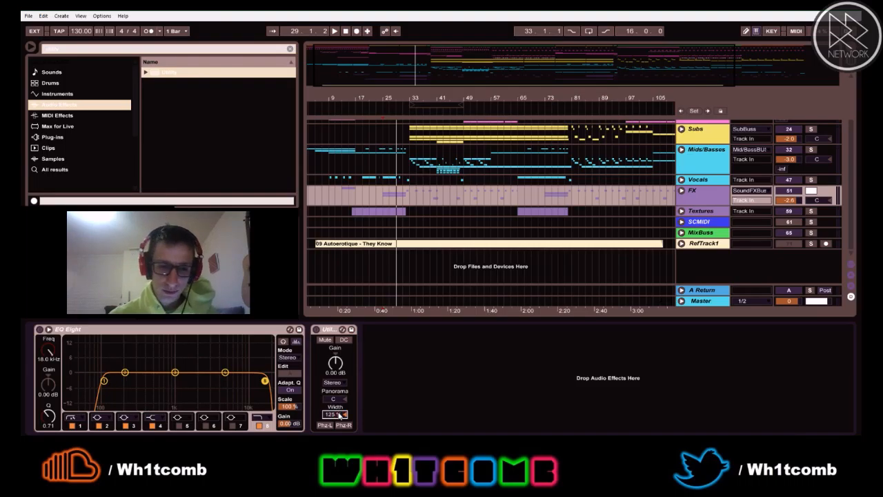
pyautogui.press('space')
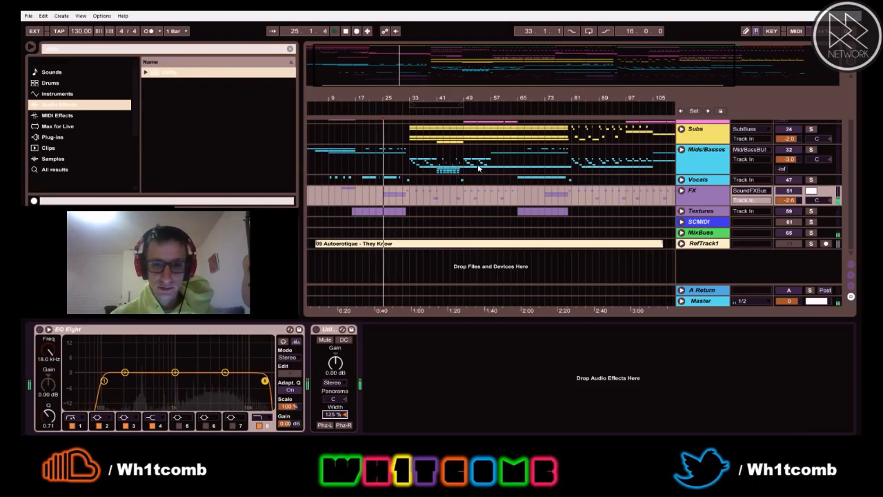
pyautogui.click(811, 192)
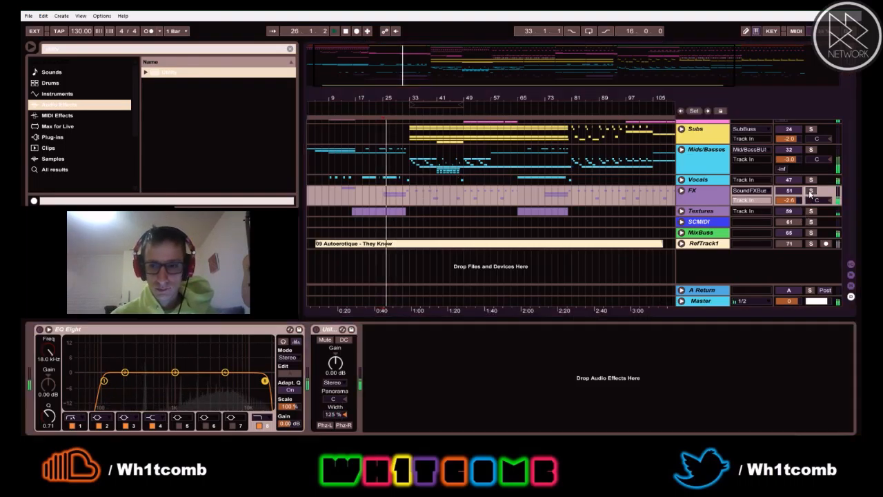
# - Audition the FX in the full mix from around bars 13, 31 and 40
pyautogui.click(342, 202)
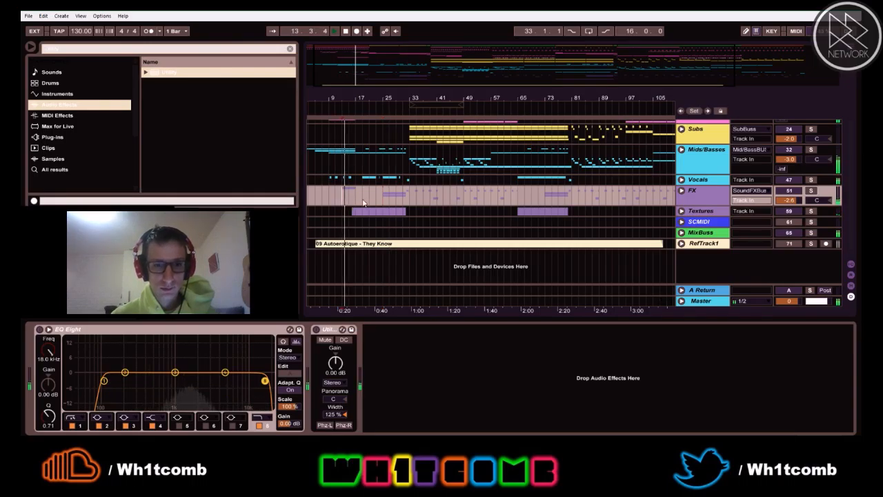
pyautogui.click(409, 203)
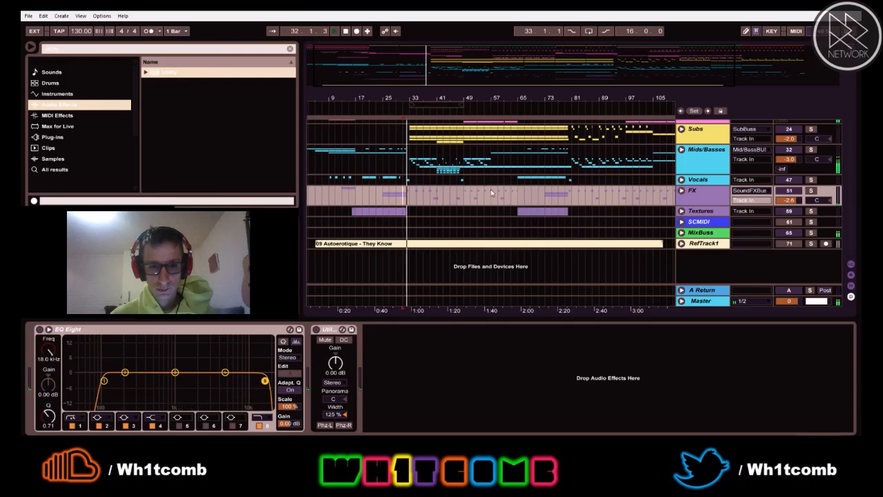
pyautogui.moveTo(415, 99); pyautogui.dragTo(413, 124)
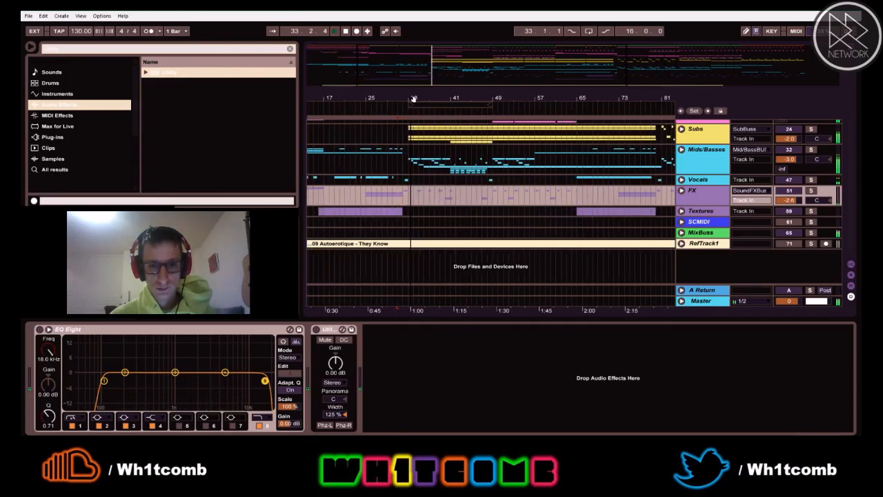
pyautogui.click(443, 207)
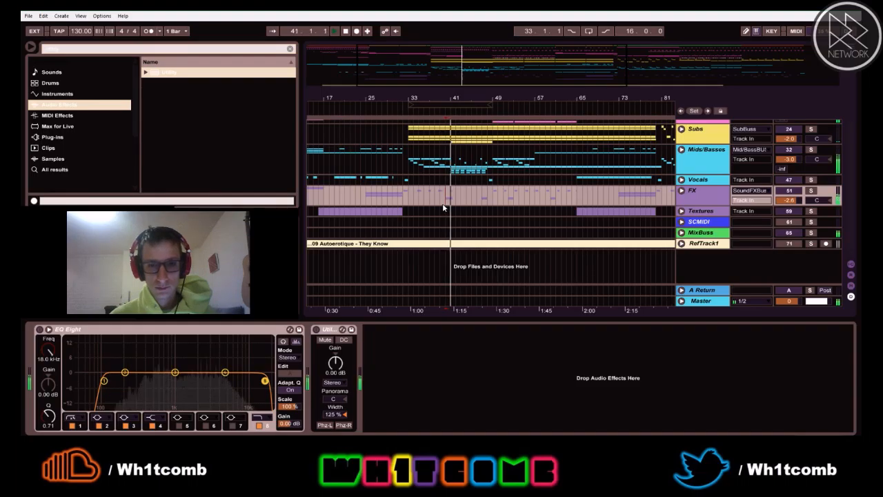
pyautogui.press('space')
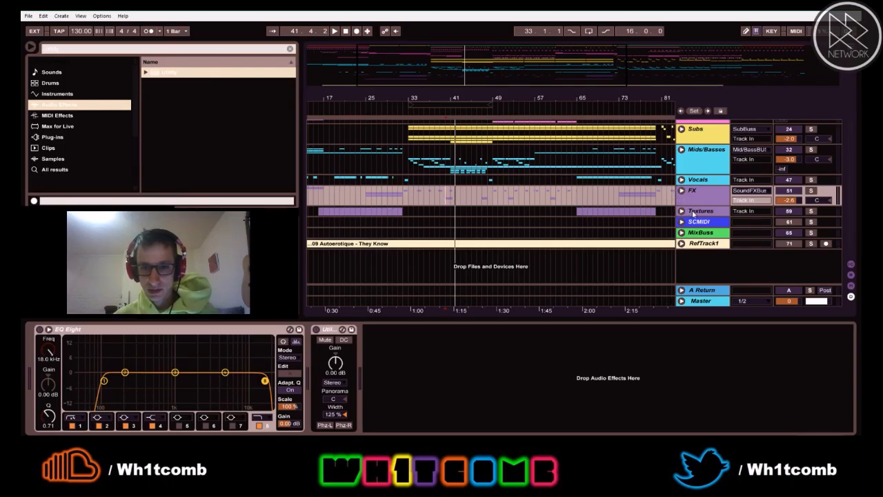
# - Select the Textures group, solo it and play the arrangement from bar 16
pyautogui.click(693, 214)
pyautogui.click(320, 217)
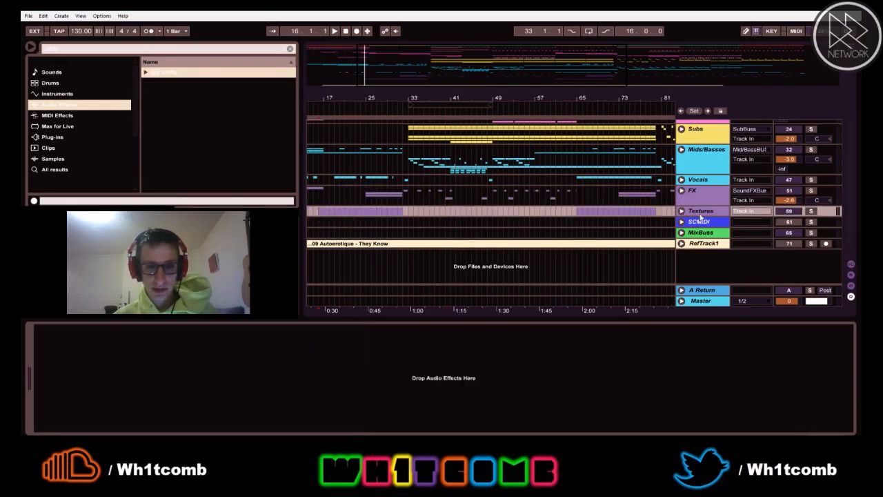
pyautogui.click(810, 211)
pyautogui.press('space')
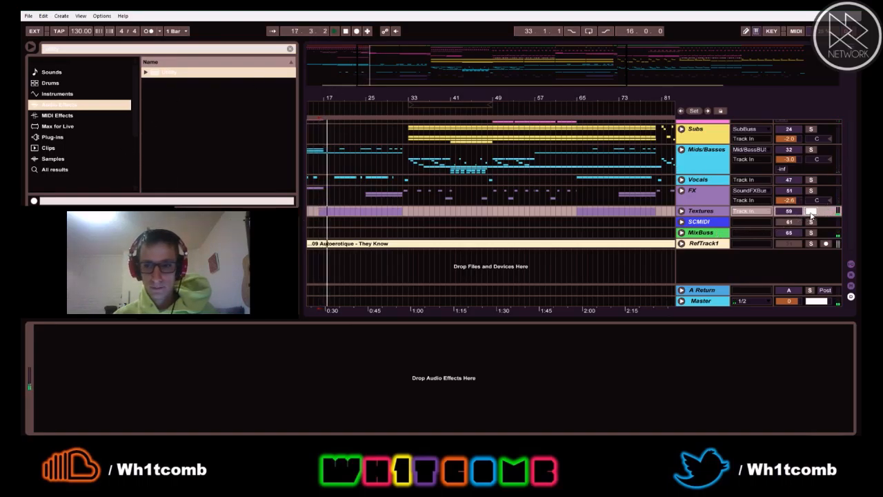
# - Add a Utility to the Textures group, then search the audio effects for "eq" and insert an EQ Eight before it
pyautogui.moveTo(166, 78); pyautogui.dragTo(714, 214)
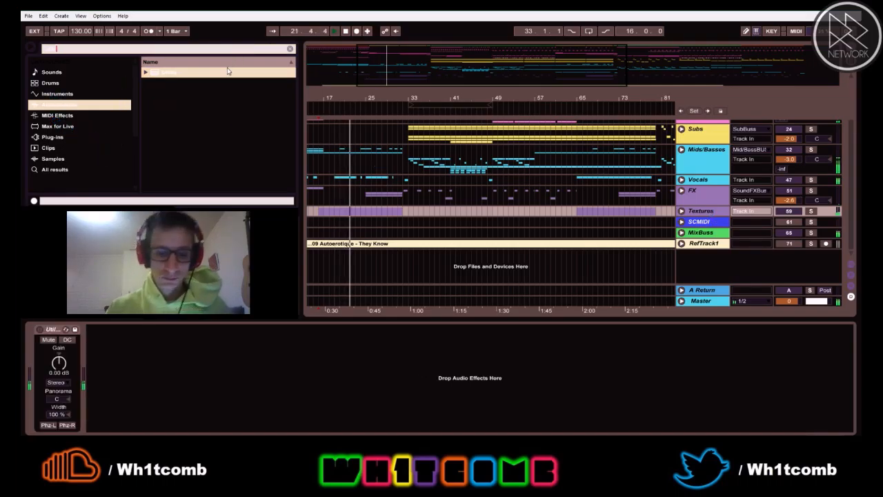
pyautogui.hotkey('ctrl', 'f')
pyautogui.write('kick')
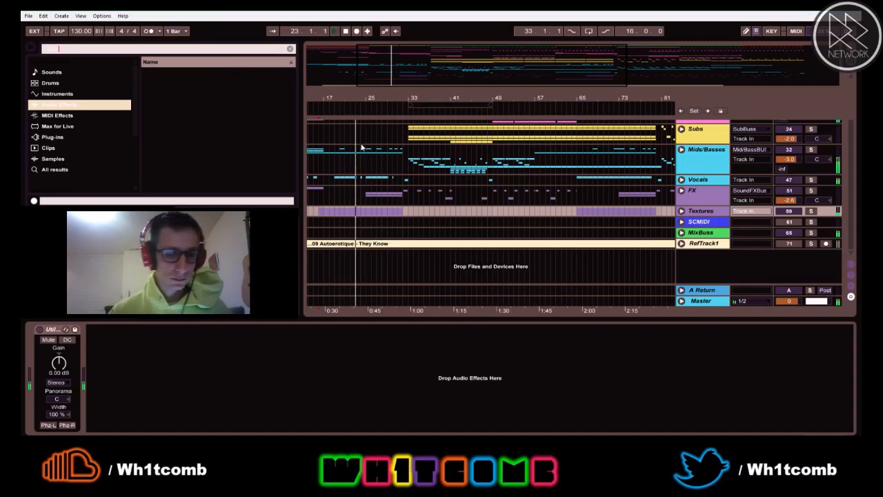
pyautogui.press('BackSpace')
pyautogui.press('BackSpace')
pyautogui.press('BackSpace')
pyautogui.press('BackSpace')
pyautogui.write('eq')
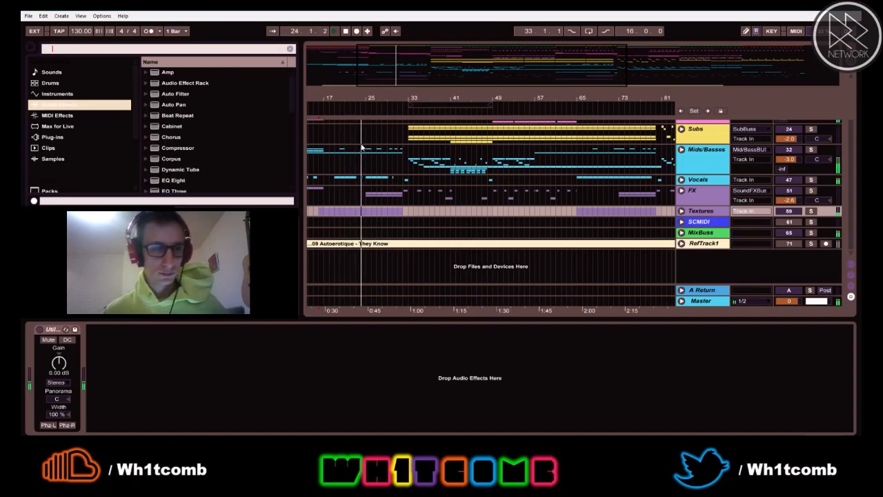
pyautogui.moveTo(173, 83); pyautogui.dragTo(40, 380)
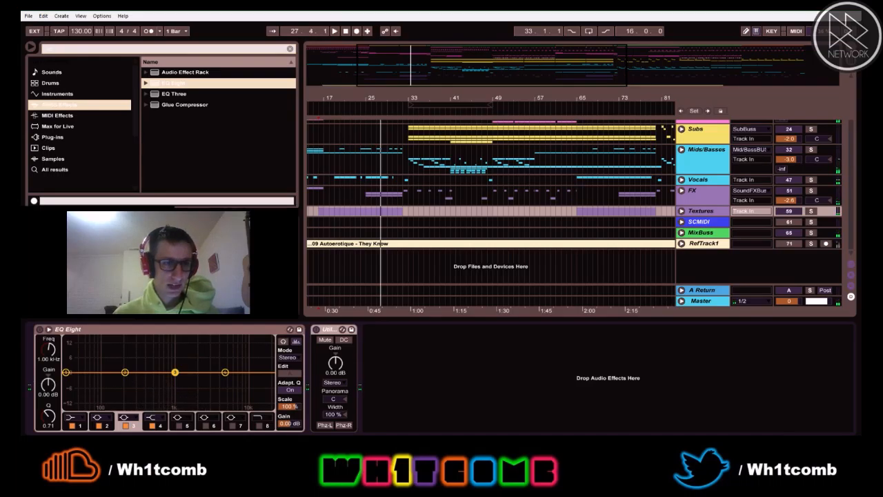
# - Save the Live Set as DaNinja5.06.16 PreMaster, replacing the existing file
pyautogui.click(28, 16)
pyautogui.click(50, 104)
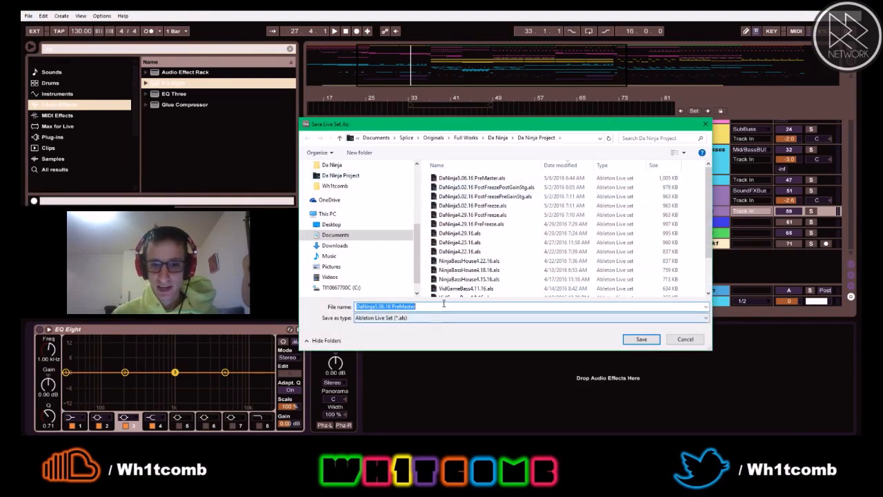
pyautogui.click(440, 307)
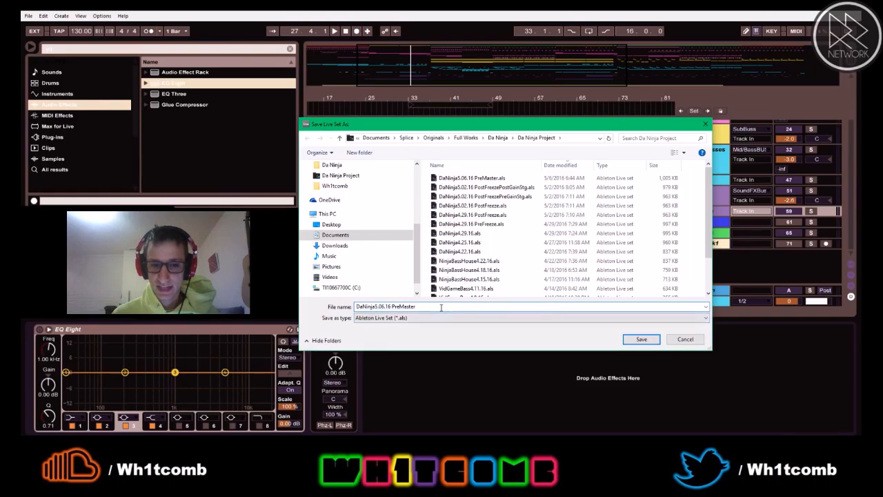
pyautogui.click(641, 340)
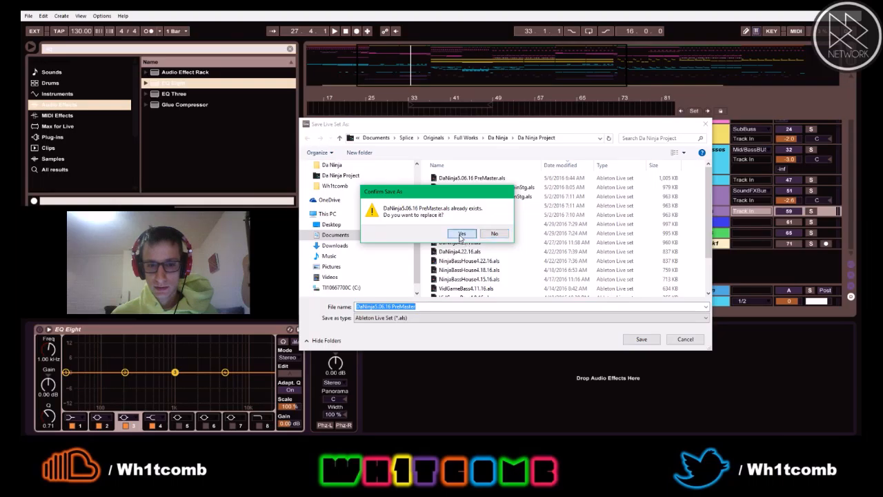
pyautogui.click(489, 233)
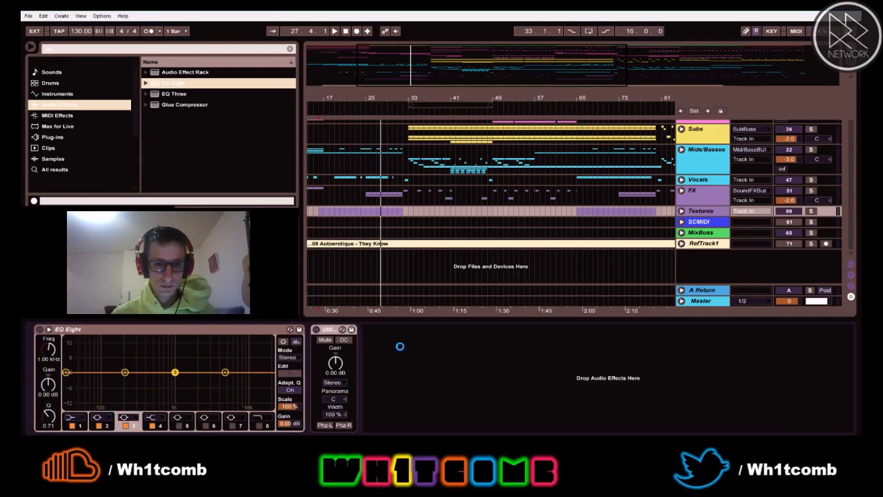
# - During playback from bar 16, change band 1 of the Textures EQ Eight to a low cut filter
pyautogui.press('space')
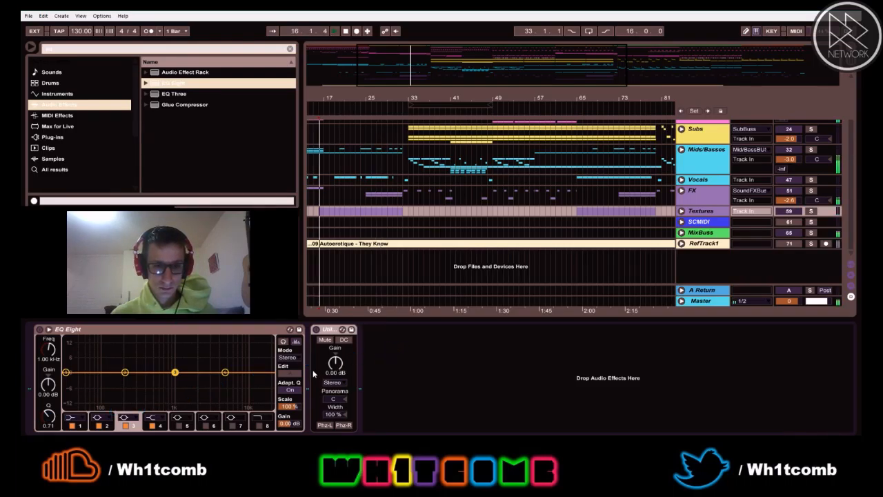
pyautogui.click(65, 373)
pyautogui.click(71, 417)
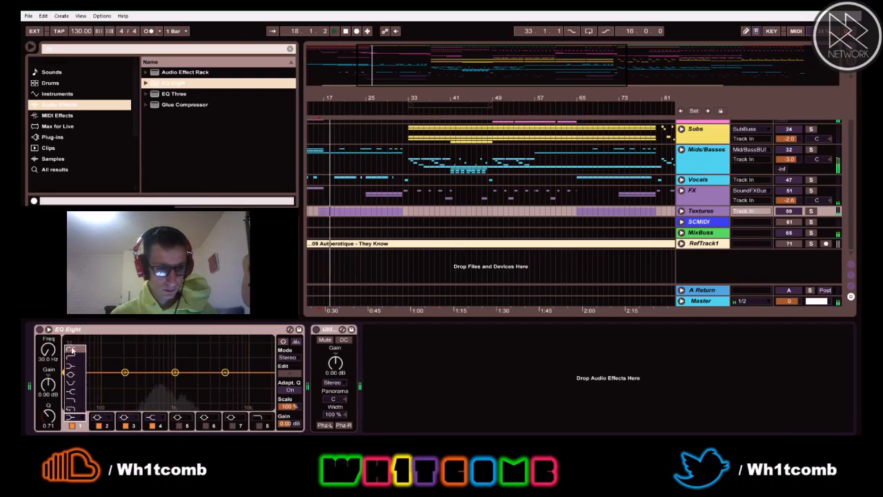
pyautogui.click(72, 351)
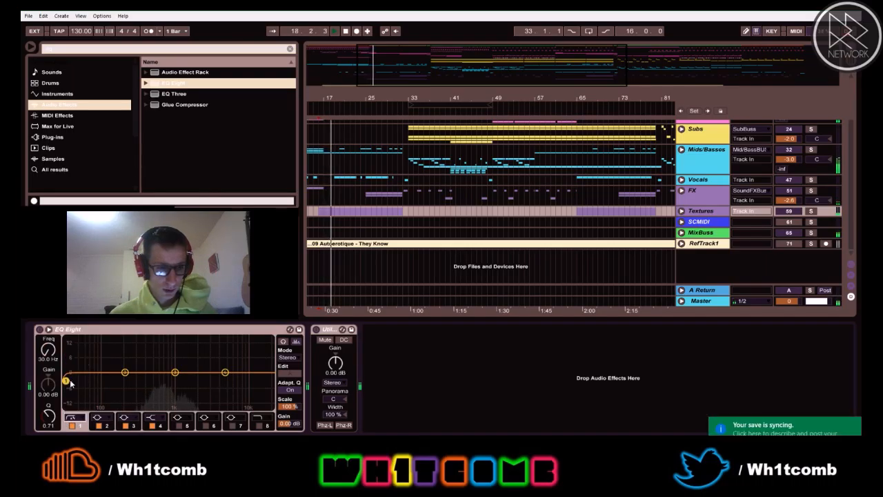
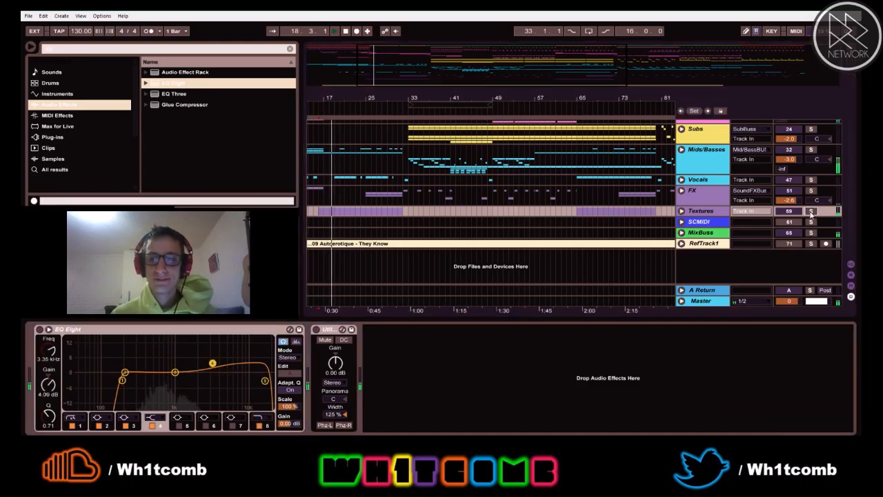
# - Collapse the Textures EQ Eight, bypass and re-enable the Utility to compare the sound, and stop playback
pyautogui.doubleClick(175, 329)
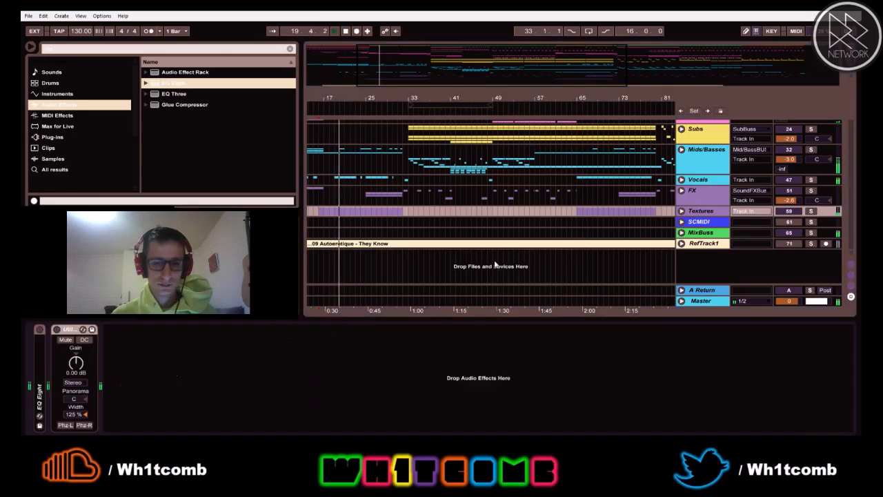
pyautogui.click(57, 330)
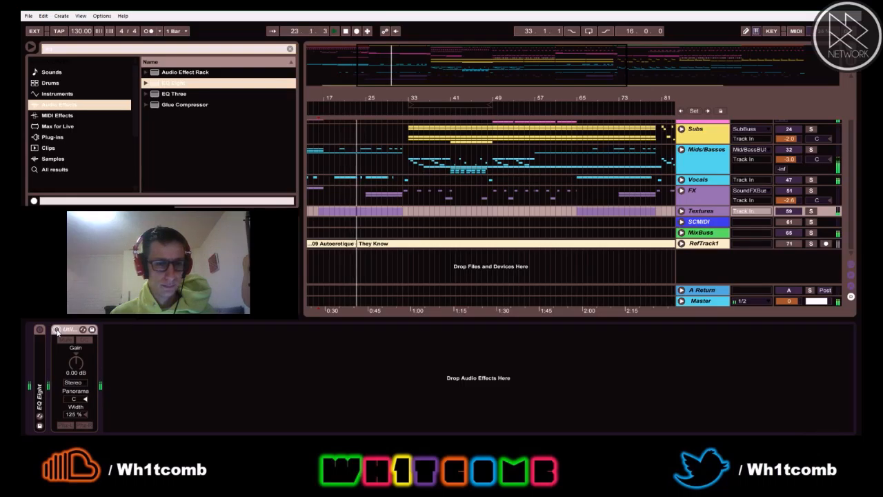
pyautogui.click(57, 330)
pyautogui.press('space')
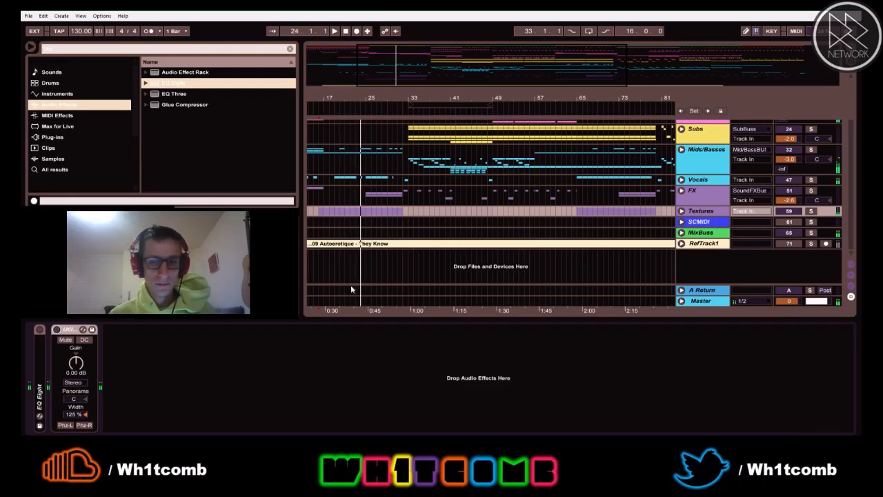
# - Save the updated Live Set over DaNinja5.06.16 PreMaster again, with the Textures changes included
pyautogui.click(29, 16)
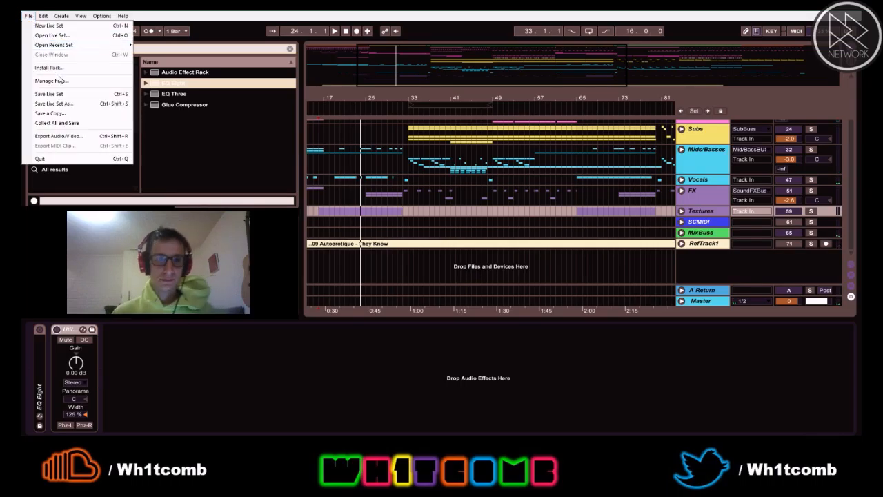
pyautogui.click(74, 103)
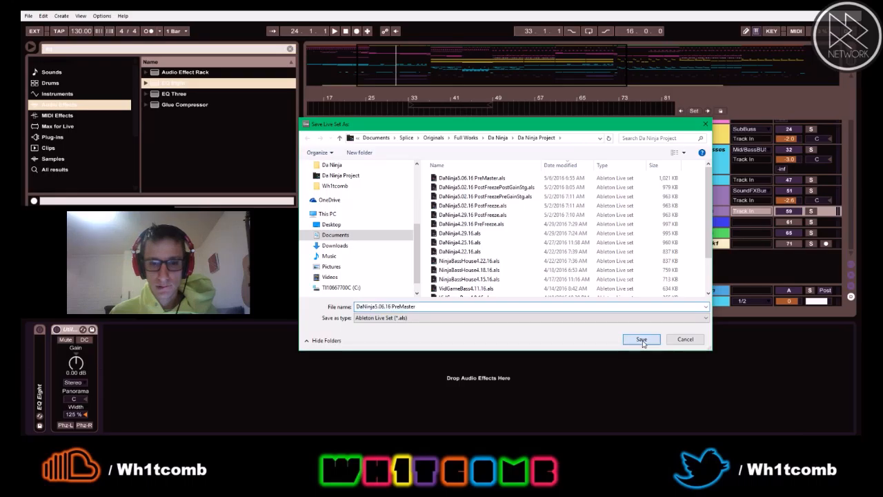
pyautogui.click(642, 339)
pyautogui.click(482, 233)
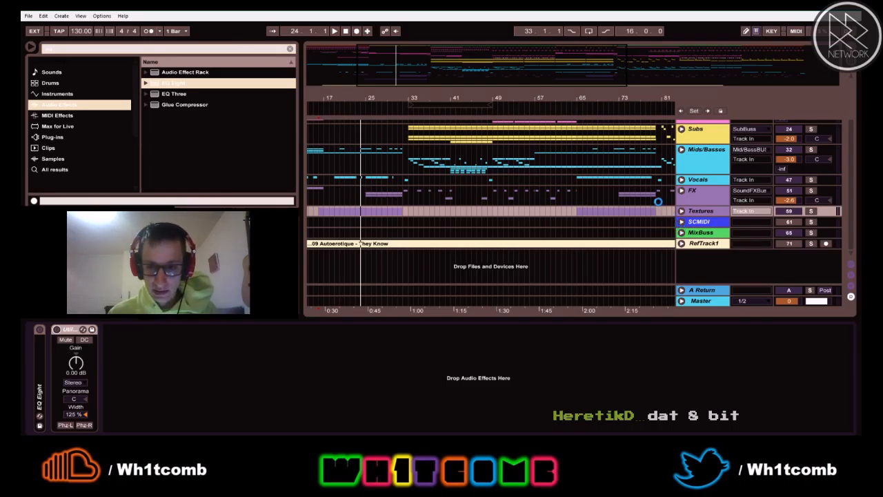
# - Unfold the Vocals group, audition the Ninja Voice track from around bar 18, and fold the group again
pyautogui.moveTo(395, 64); pyautogui.dragTo(395, 43)
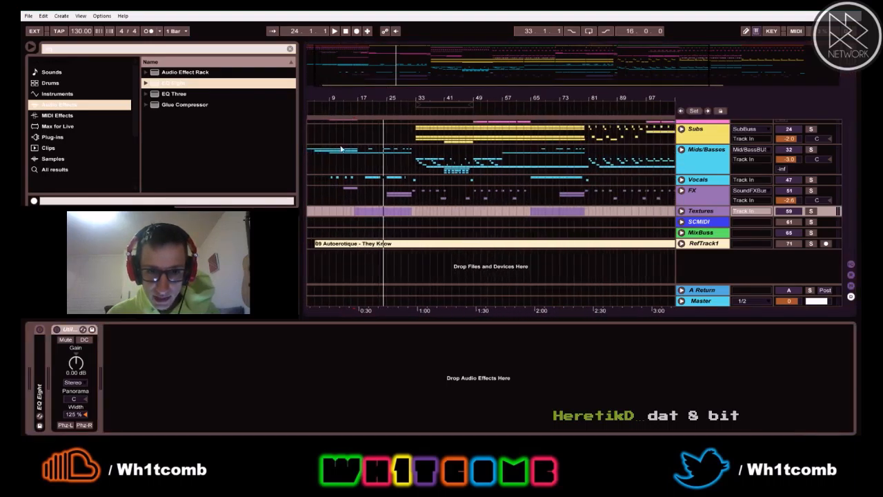
pyautogui.click(354, 216)
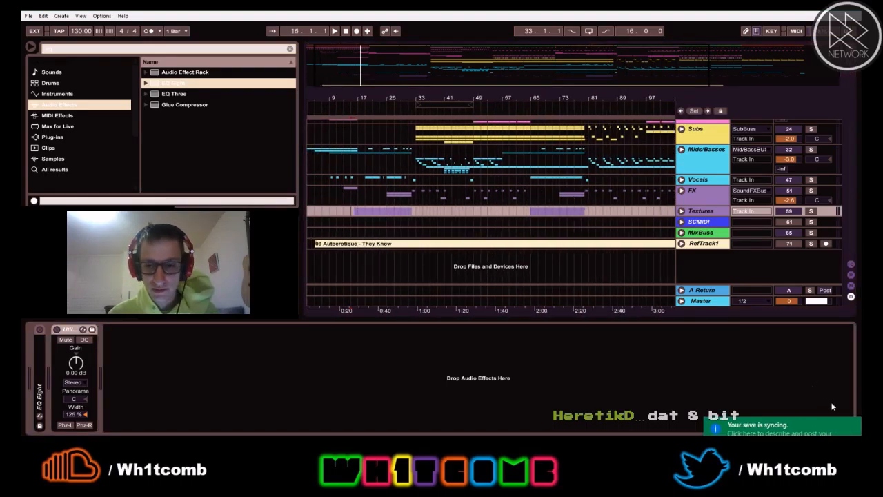
pyautogui.click(680, 179)
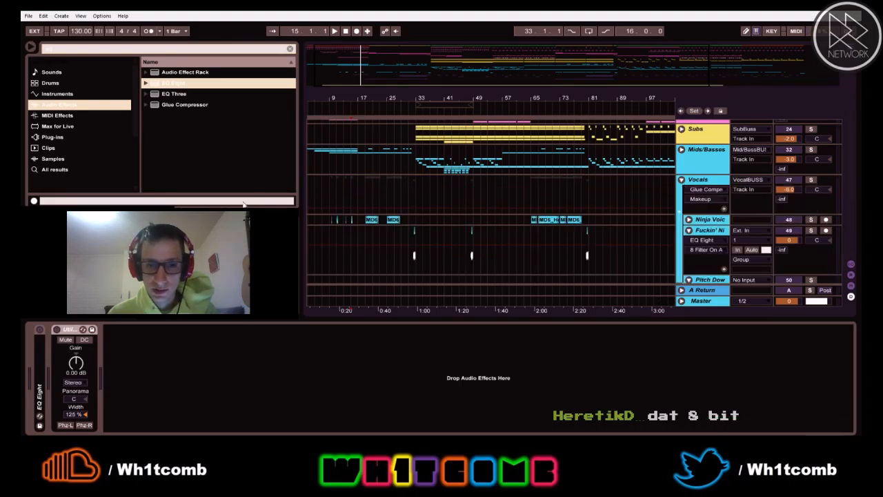
pyautogui.click(366, 222)
pyautogui.press('space')
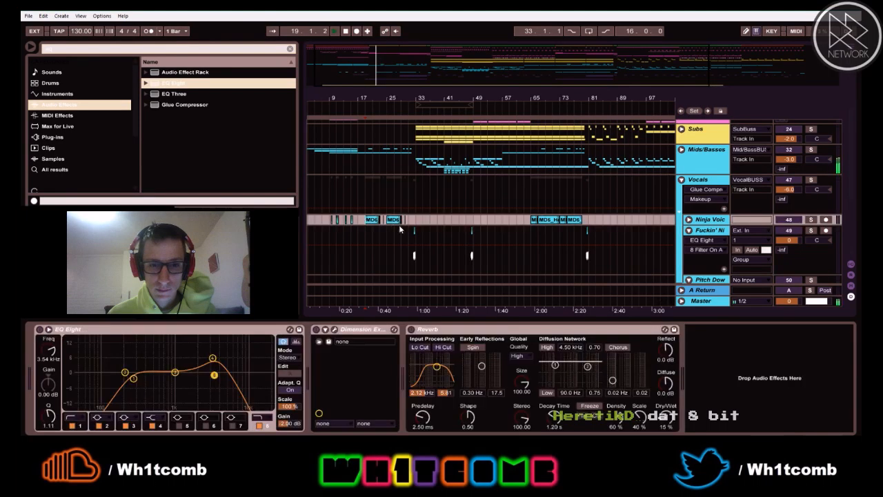
pyautogui.click(681, 179)
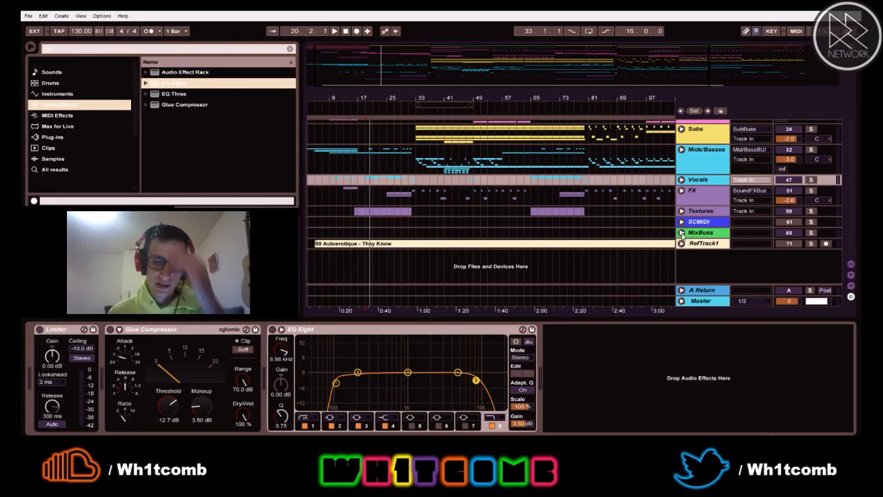
# - Unfold the MixBuss group and select its DrumBuss track to show that track's effect chain
pyautogui.click(682, 232)
pyautogui.scroll(-1, 670, 235)
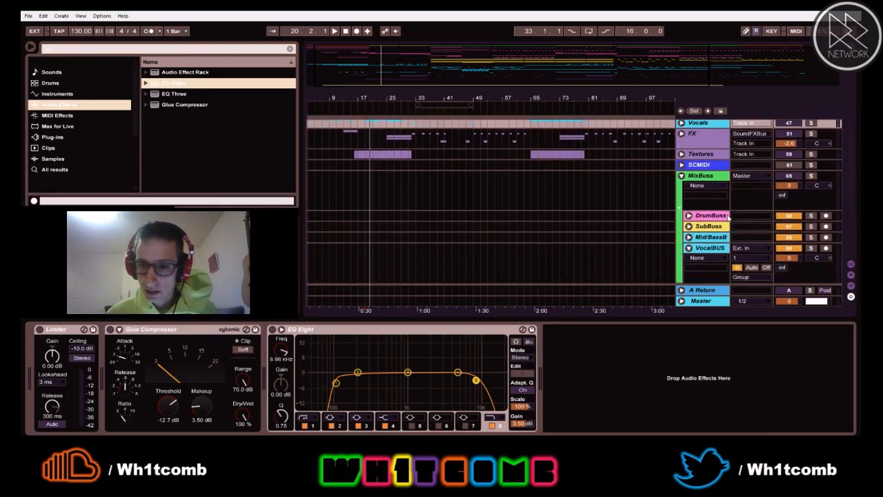
pyautogui.click(714, 216)
pyautogui.scroll(1, 627, 183)
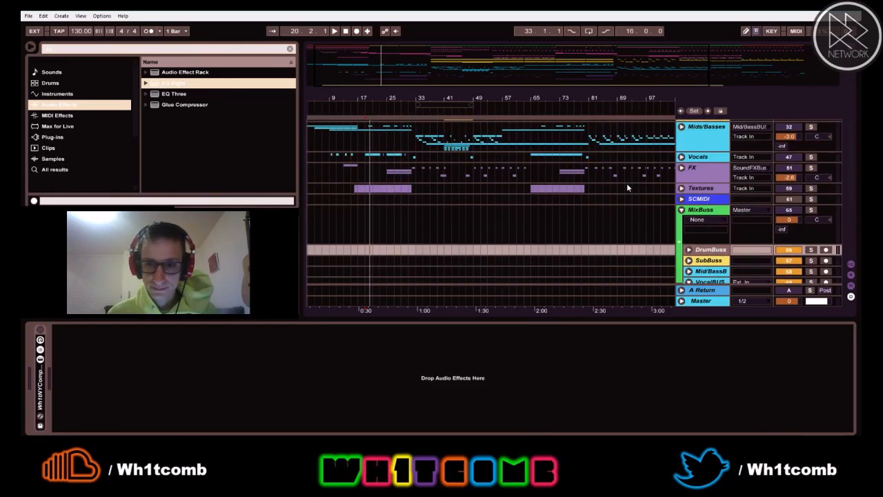
pyautogui.scroll(-1, 801, 250)
# - Solo the DrumBuss track and audition it from around bars 19, 31 and 35
pyautogui.click(810, 227)
pyautogui.click(367, 196)
pyautogui.press('space')
pyautogui.click(410, 215)
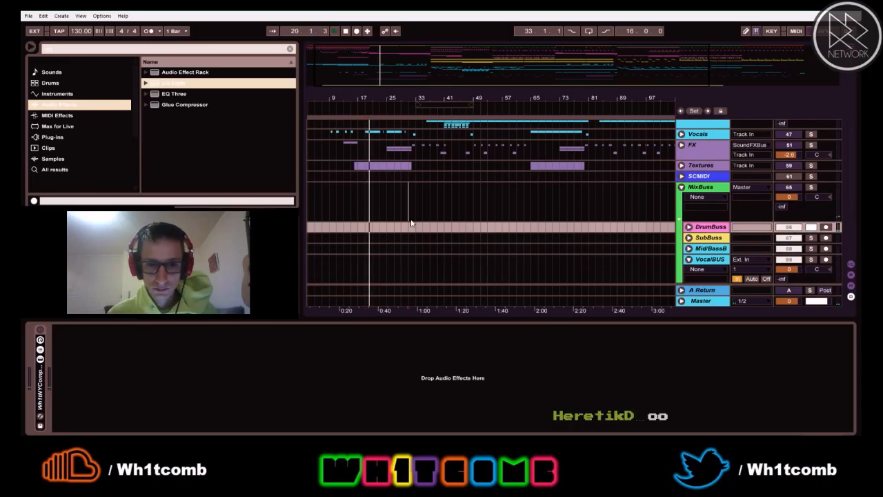
pyautogui.press('space')
pyautogui.press('space')
pyautogui.click(424, 226)
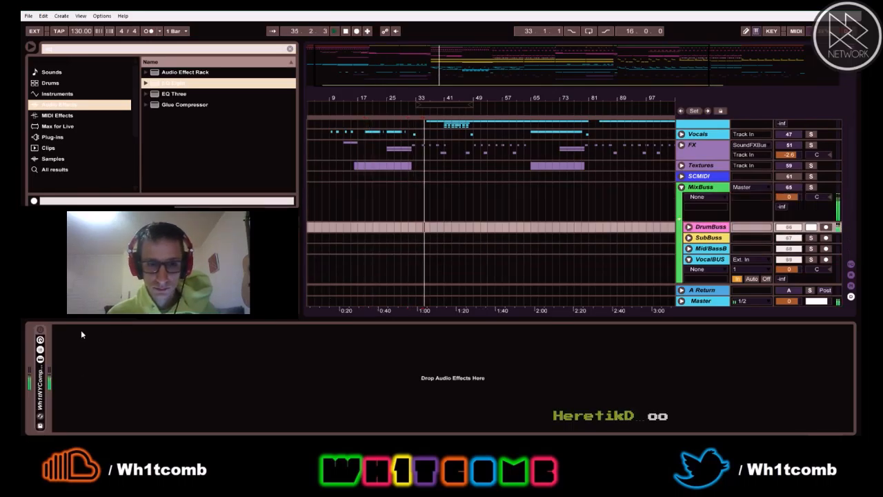
# - Set the play start at about bar 32 on the Mids/Basses group and return to the MixBuss tracks
pyautogui.scroll(2, 463, 157)
pyautogui.scroll(4, 463, 161)
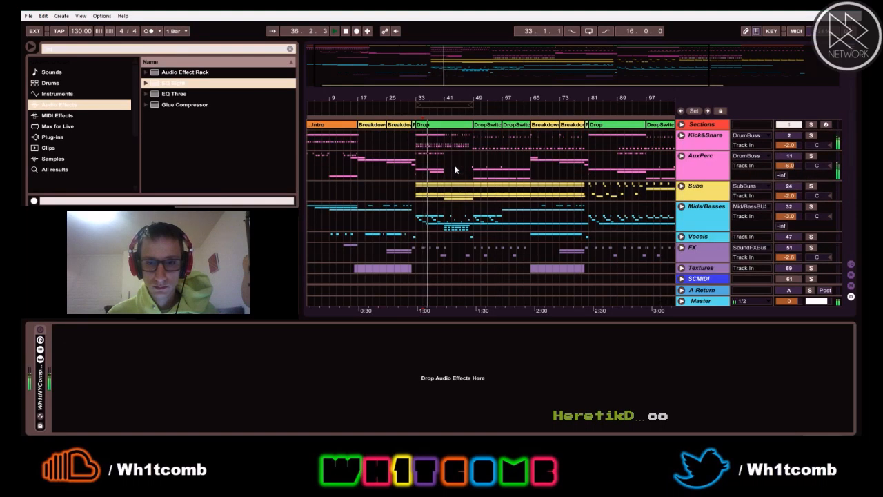
pyautogui.click(413, 228)
pyautogui.scroll(-6, 414, 227)
pyautogui.scroll(-1, 419, 225)
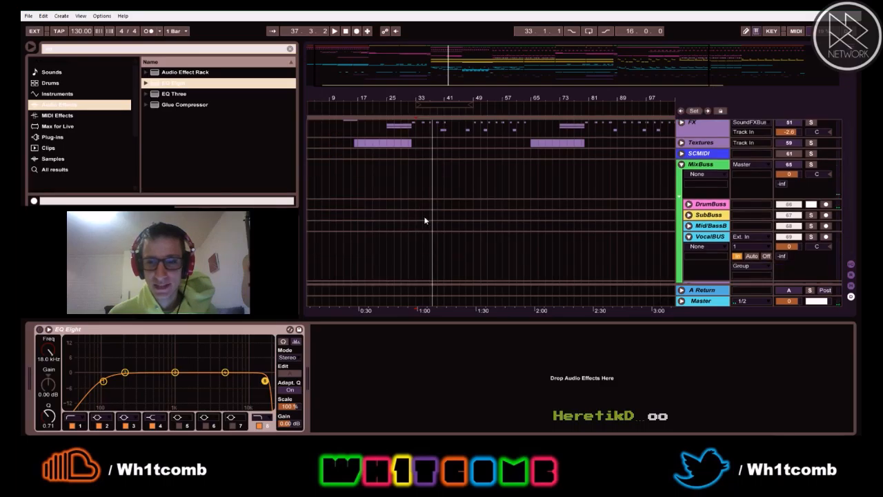
pyautogui.scroll(5, 427, 206)
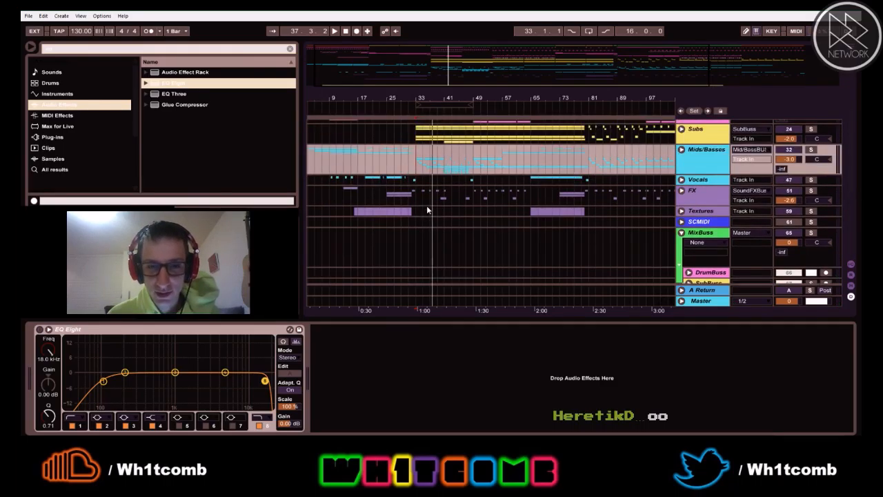
pyautogui.scroll(-6, 427, 209)
pyautogui.scroll(4, 427, 209)
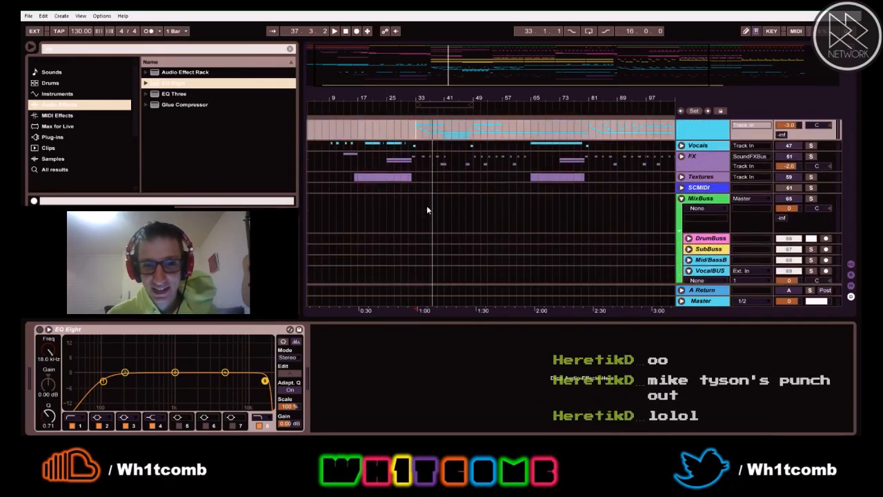
pyautogui.scroll(3, 427, 209)
pyautogui.scroll(-7, 427, 210)
pyautogui.scroll(2, 427, 210)
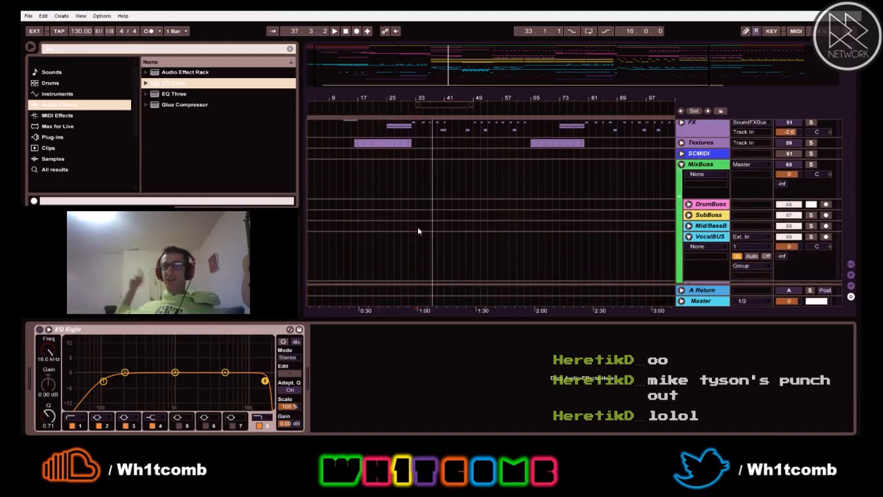
pyautogui.scroll(4, 418, 227)
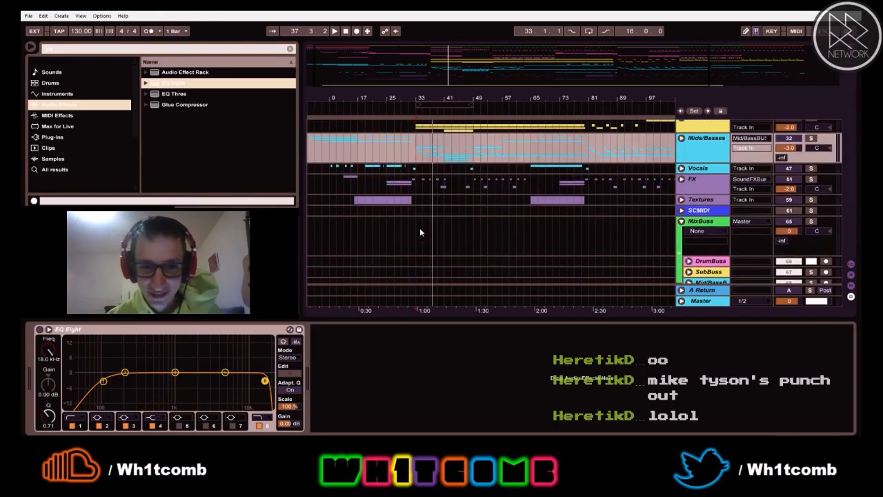
pyautogui.scroll(-5, 422, 225)
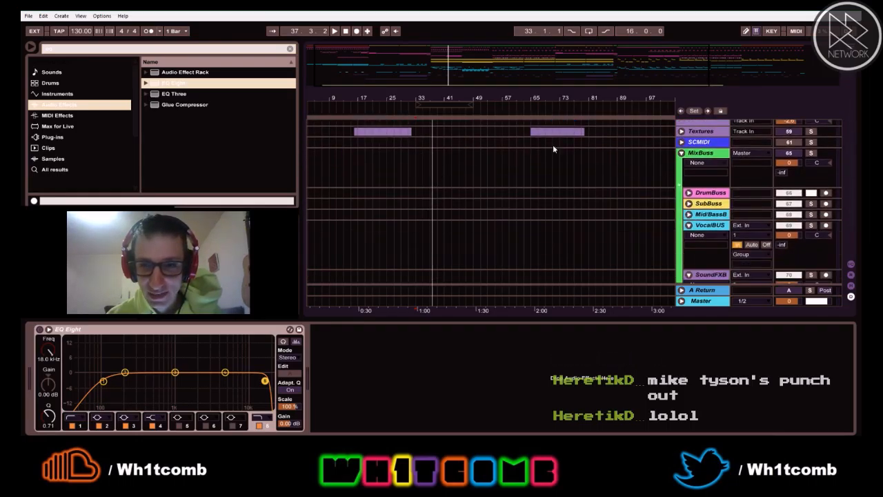
# - Unfold the DrumBuss track inside the MixBuss group, select it, and play the drop from bar 33
pyautogui.click(689, 193)
pyautogui.scroll(-1, 427, 209)
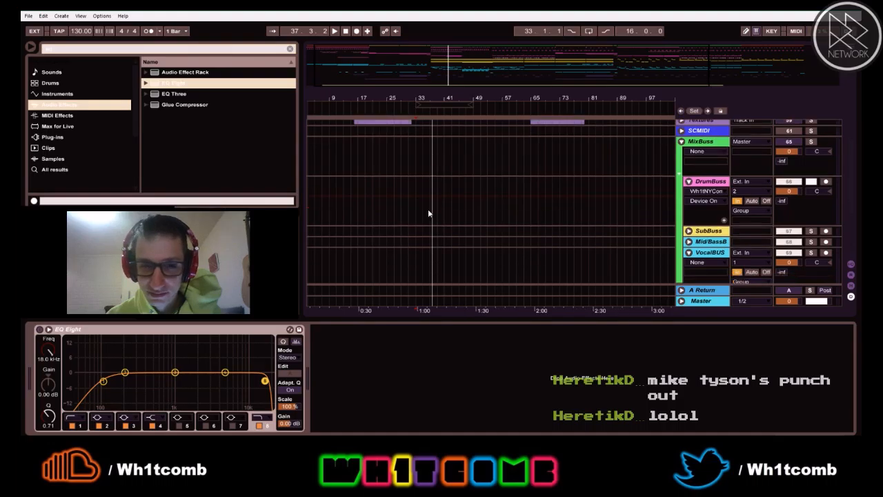
pyautogui.click(415, 214)
pyautogui.press('space')
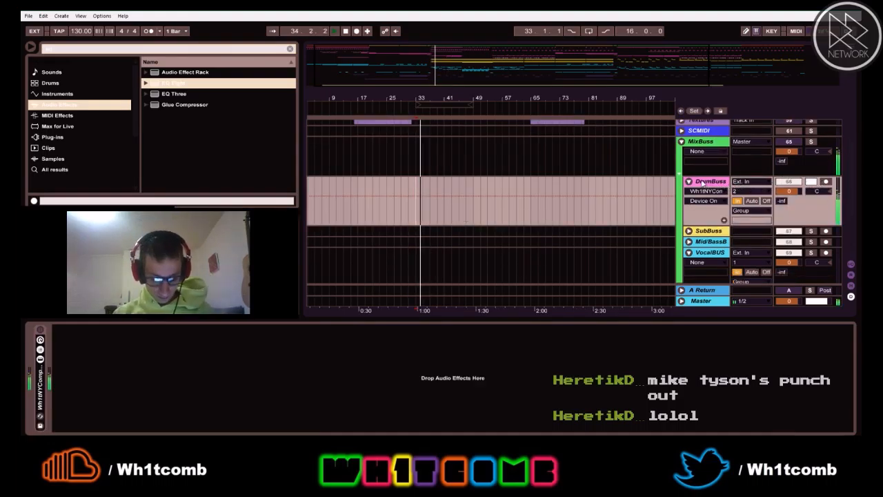
pyautogui.press('space')
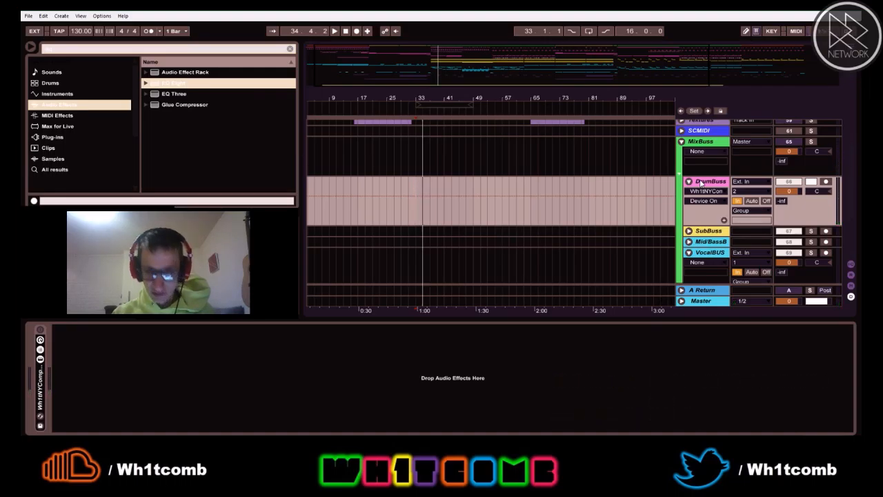
# - Expand the folded Wh1tNYCompression rack on the DrumBuss track to show its macros and chains
pyautogui.click(711, 183)
pyautogui.click(711, 183)
pyautogui.press('space')
pyautogui.doubleClick(40, 391)
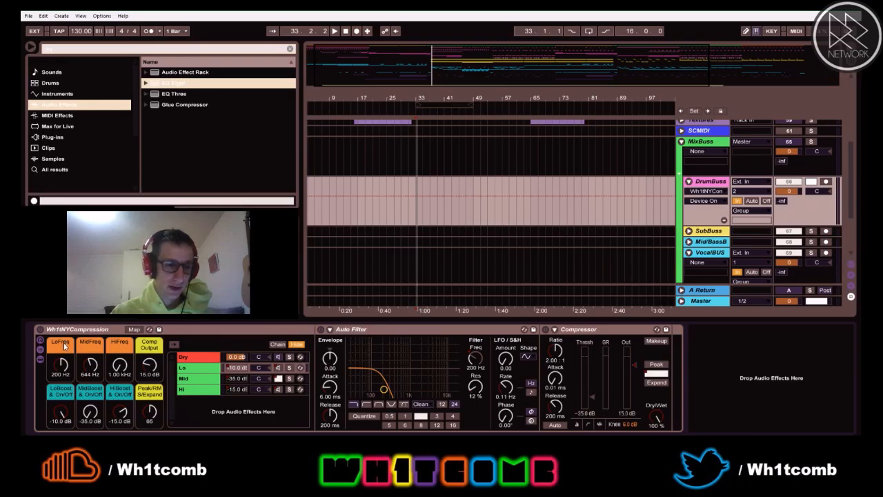
# - Audition the rack's Dry chain and Lo chain in solo from bar 33, ending with both unsoloed
pyautogui.click(199, 357)
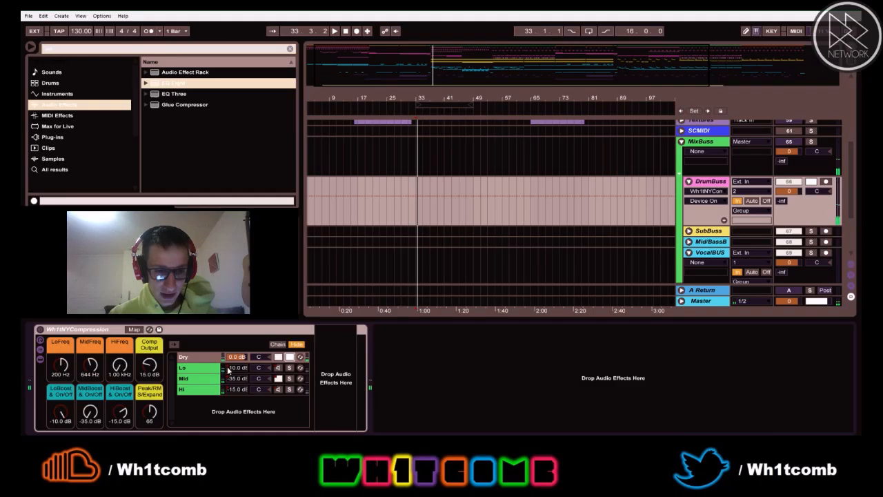
pyautogui.click(196, 367)
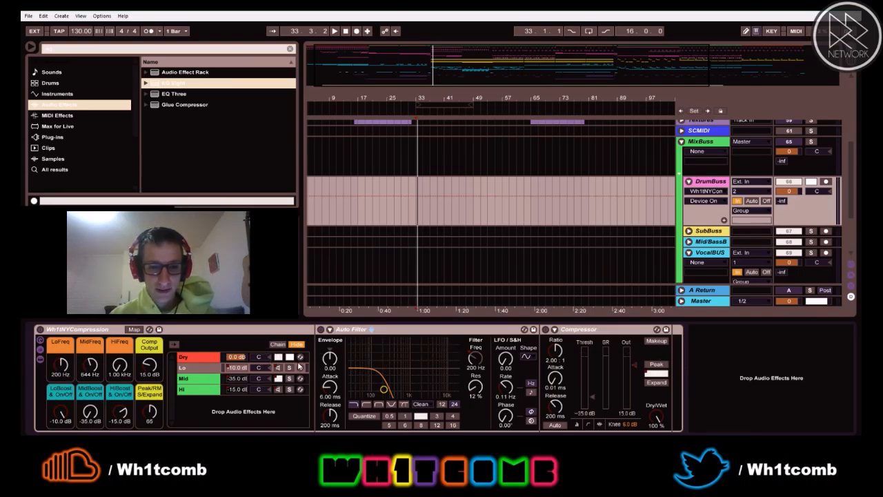
pyautogui.press('space')
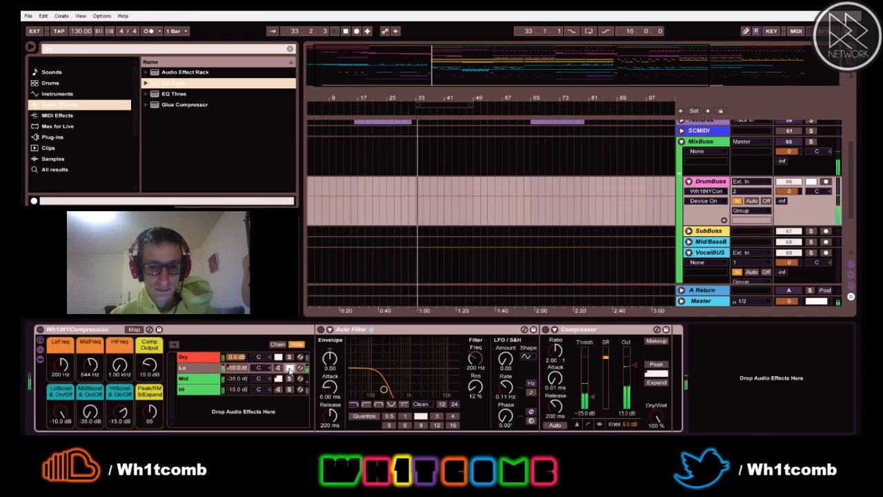
pyautogui.press('space')
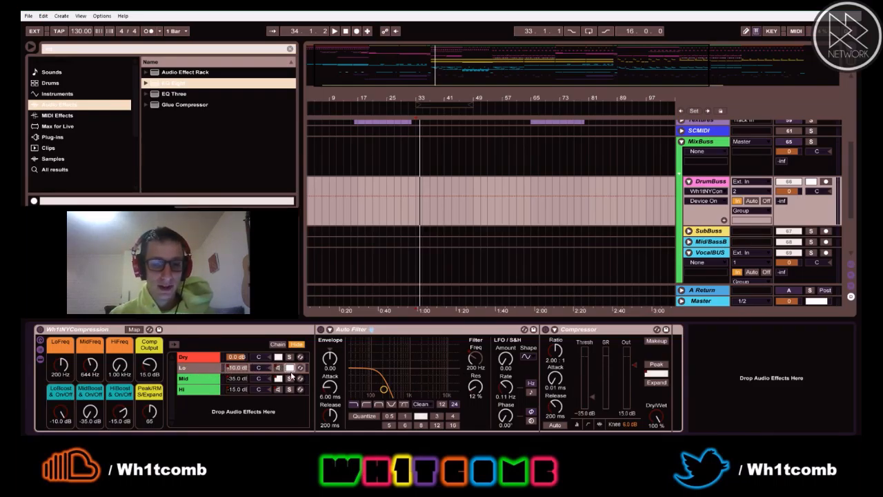
pyautogui.press('space')
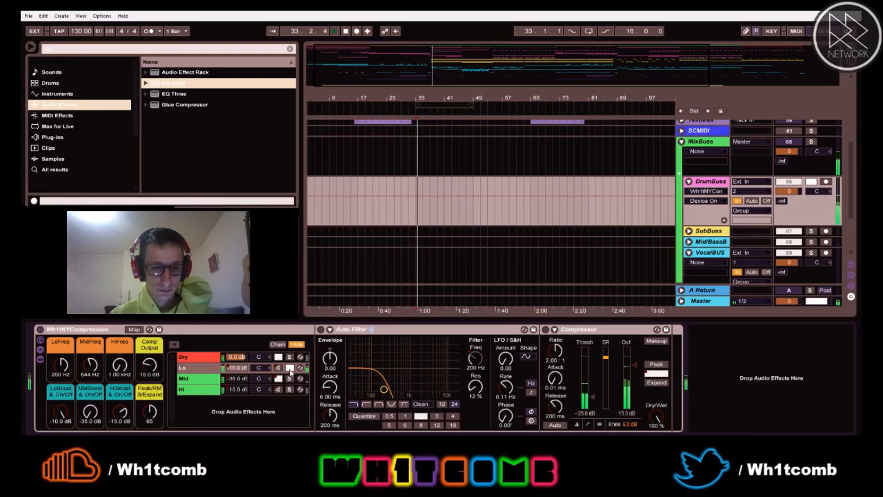
pyautogui.click(289, 368)
pyautogui.press('space')
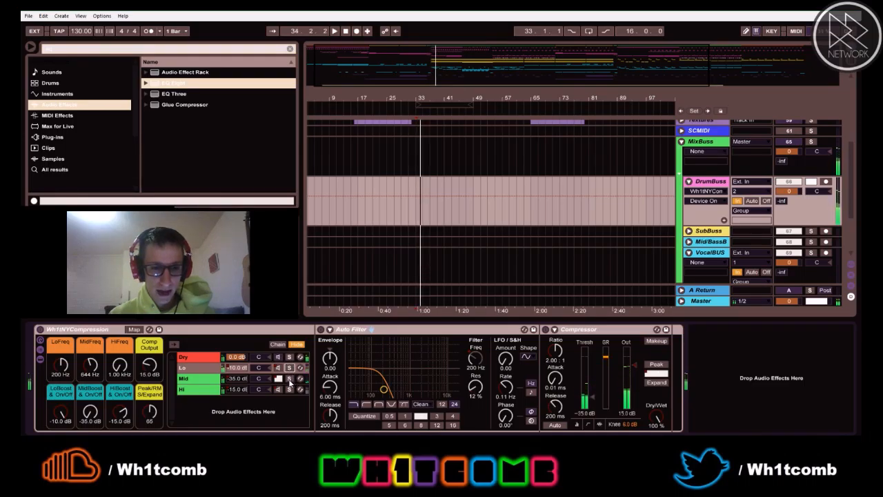
# - Solo the rack's Mid chain and then its Hi chain during playback, and unfold the Hi chain's Auto Filter
pyautogui.click(290, 379)
pyautogui.press('space')
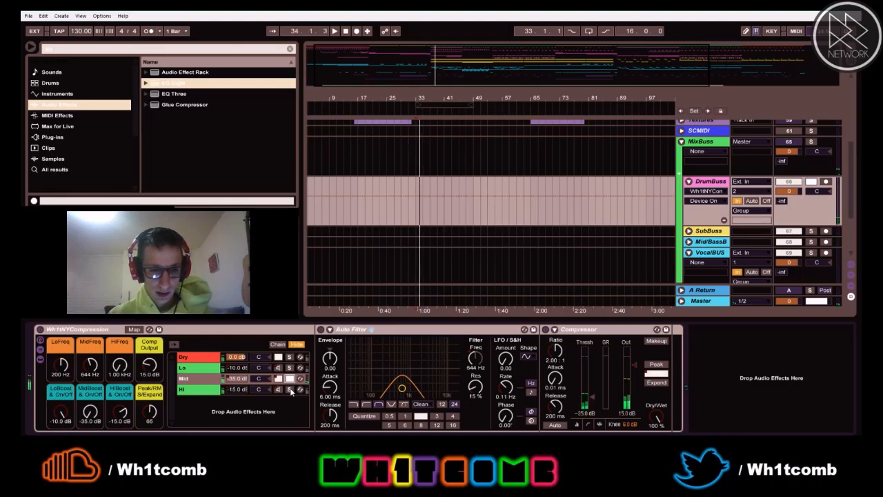
pyautogui.click(289, 390)
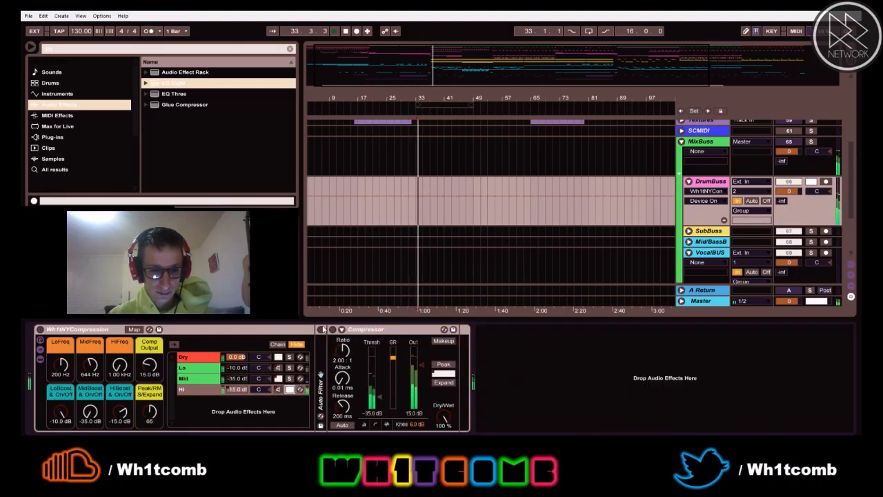
pyautogui.click(320, 373)
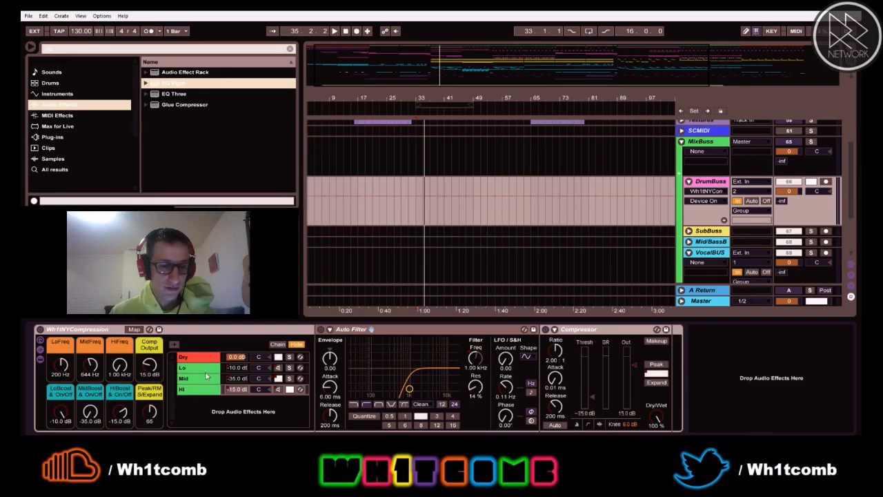
# - Point out the rack's LoBoost macro and examine the arrangement's track groups from the mix bus up to Sections
pyautogui.moveTo(61, 416); pyautogui.dragTo(62, 352)
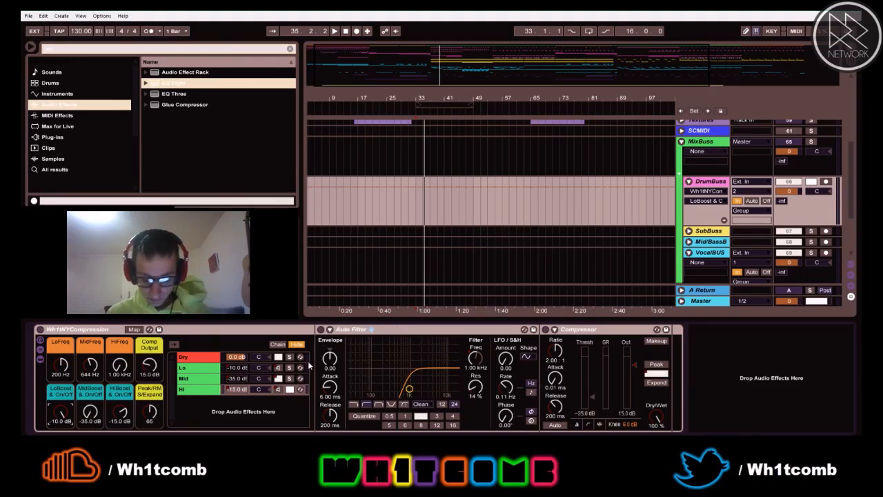
pyautogui.click(358, 207)
pyautogui.scroll(3, 576, 237)
pyautogui.scroll(-2, 575, 237)
pyautogui.scroll(-1, 573, 239)
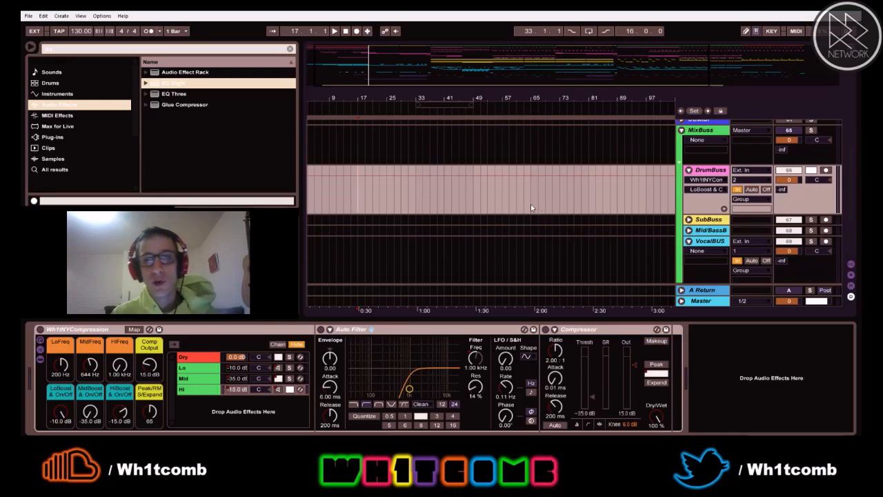
pyautogui.scroll(6, 393, 189)
pyautogui.scroll(3, 388, 190)
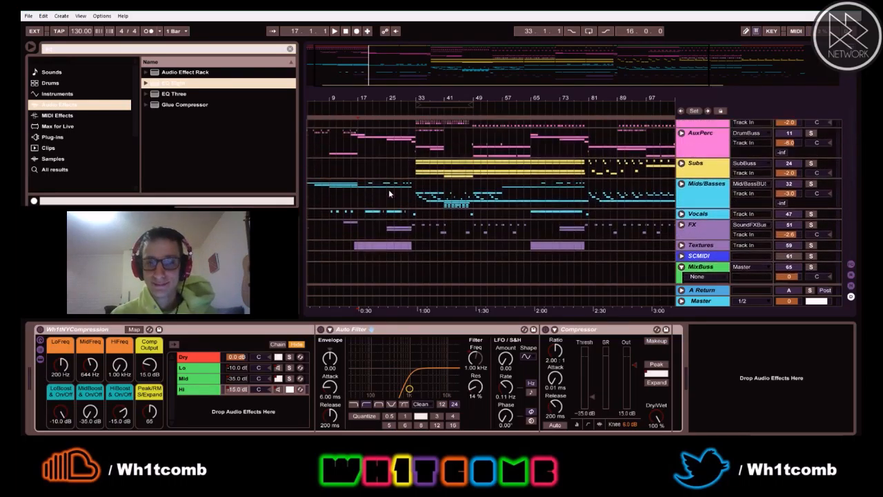
pyautogui.scroll(1, 388, 189)
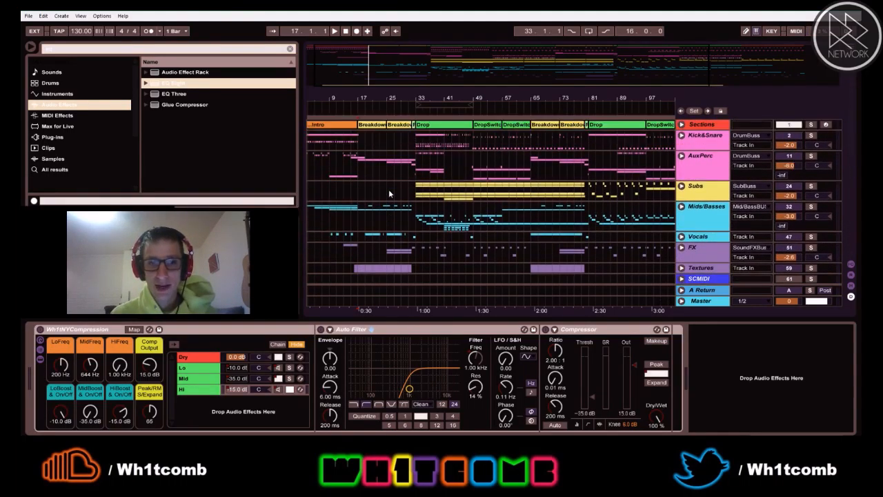
# - Play the DrumBuss track from bar 33 and take the rack's Hi chain out of solo
pyautogui.scroll(-3, 389, 189)
pyautogui.scroll(-2, 416, 261)
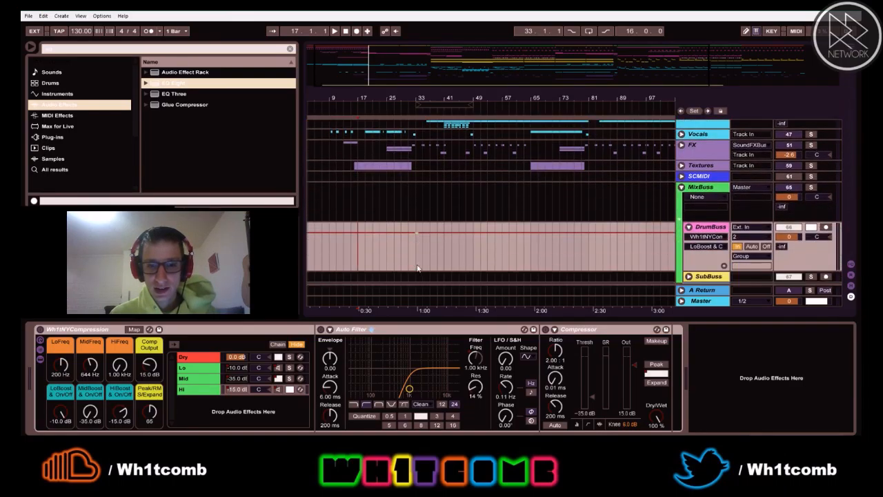
pyautogui.click(417, 260)
pyautogui.press('space')
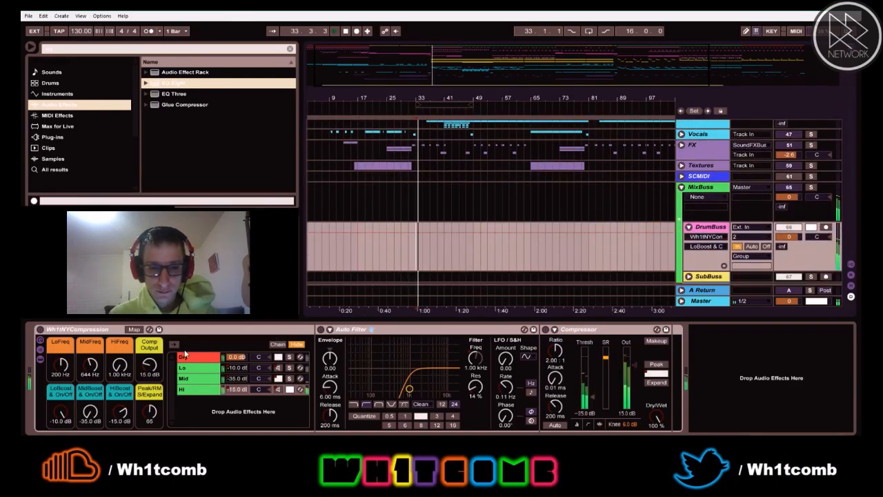
pyautogui.click(290, 390)
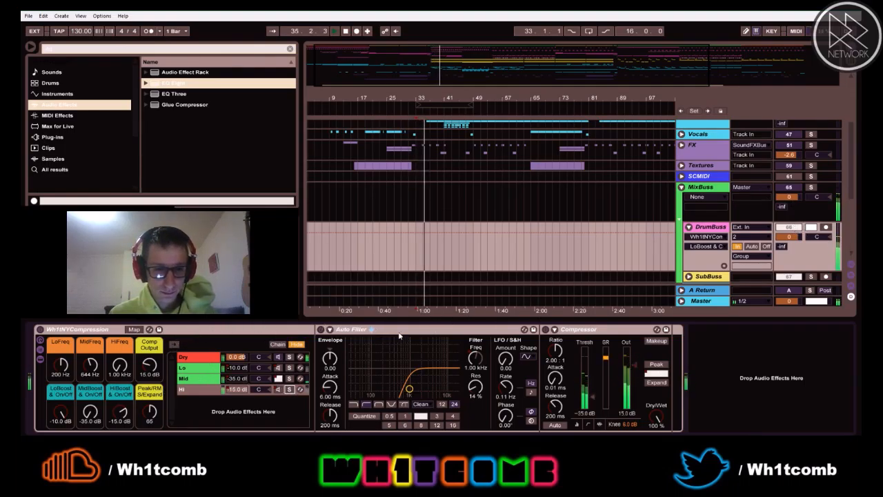
# - Bypass the Wh1tNYCompression rack to hear the drums uncompressed, and fold the Hi chain's Auto Filter
pyautogui.doubleClick(290, 329)
pyautogui.click(40, 330)
pyautogui.doubleClick(41, 389)
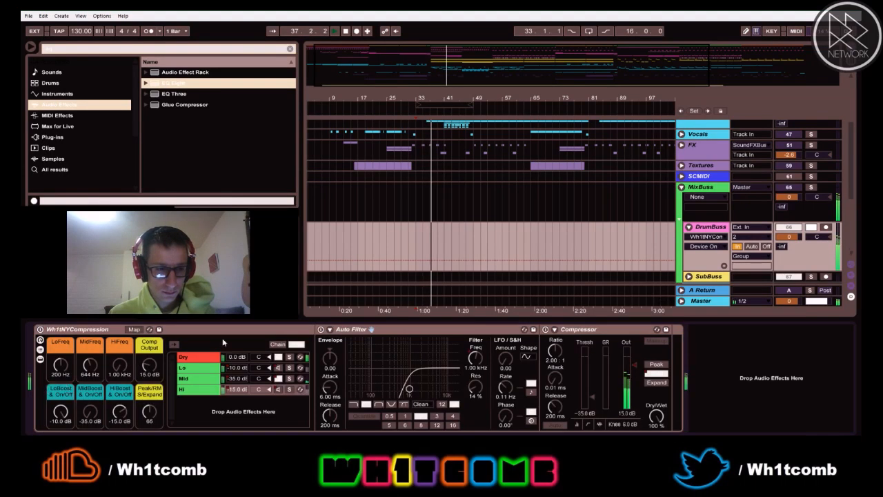
pyautogui.doubleClick(384, 331)
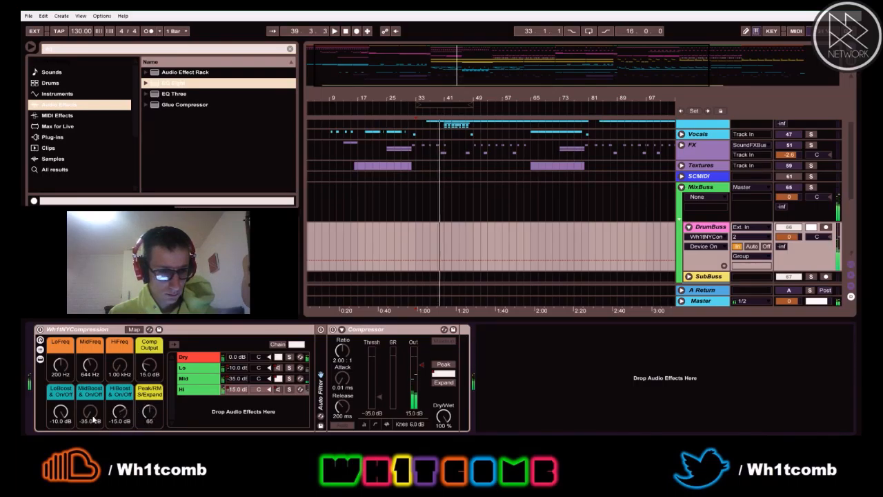
# - Restart playback from bar 33 and switch the bypassed Wh1tNYCompression rack back on to compare the sound
pyautogui.press('space')
pyautogui.press('space')
pyautogui.click(59, 395)
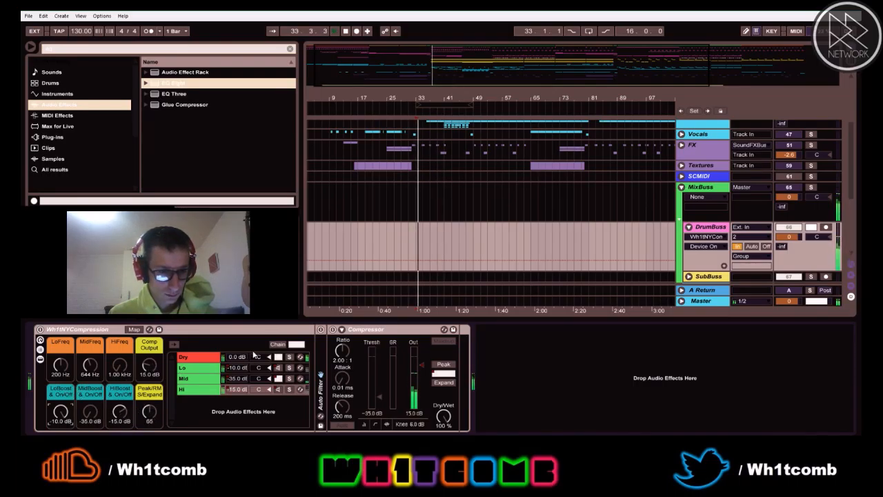
pyautogui.click(40, 329)
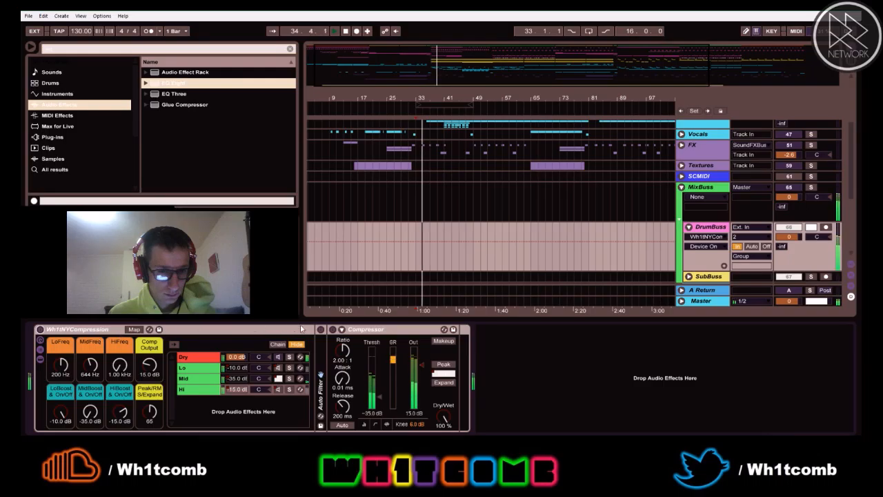
pyautogui.doubleClick(149, 331)
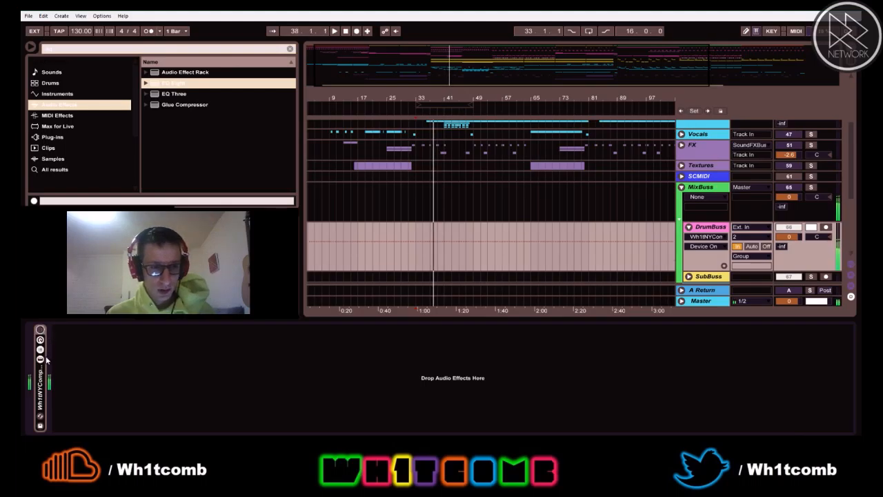
pyautogui.doubleClick(43, 349)
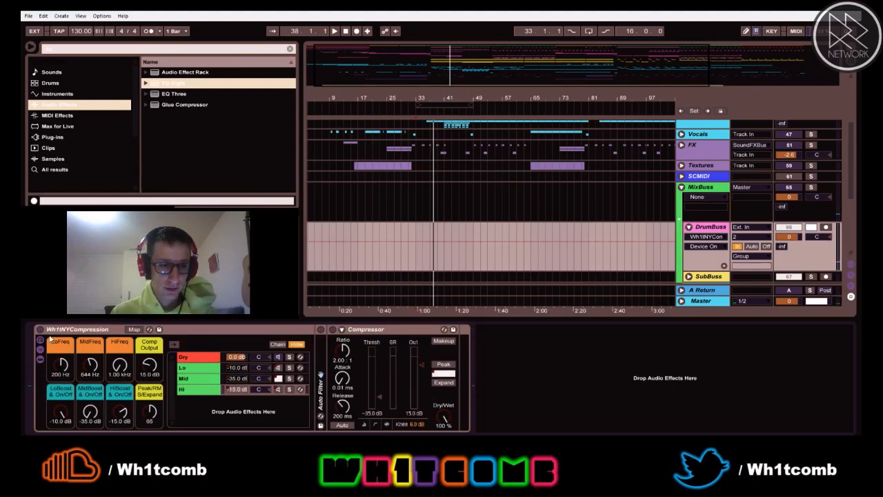
# - Compare the drums with the rack bypassed and active once more, stop playback, and fold the rack
pyautogui.press('space')
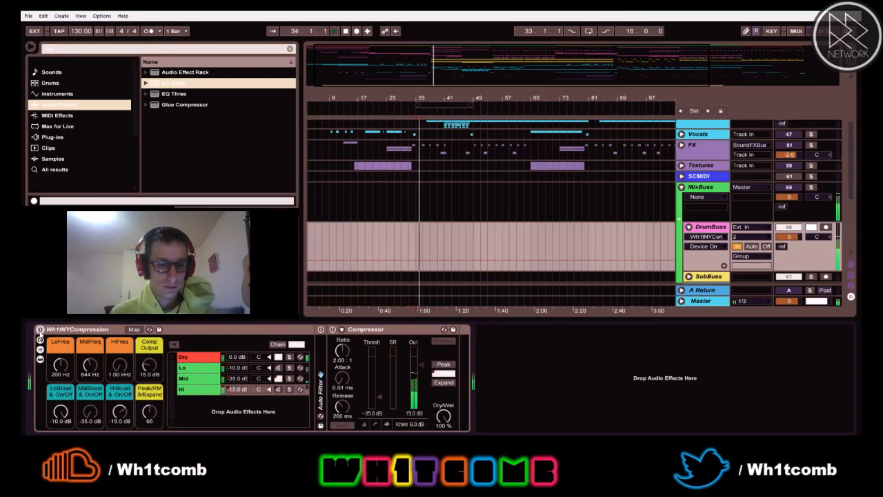
pyautogui.click(40, 330)
pyautogui.press('space')
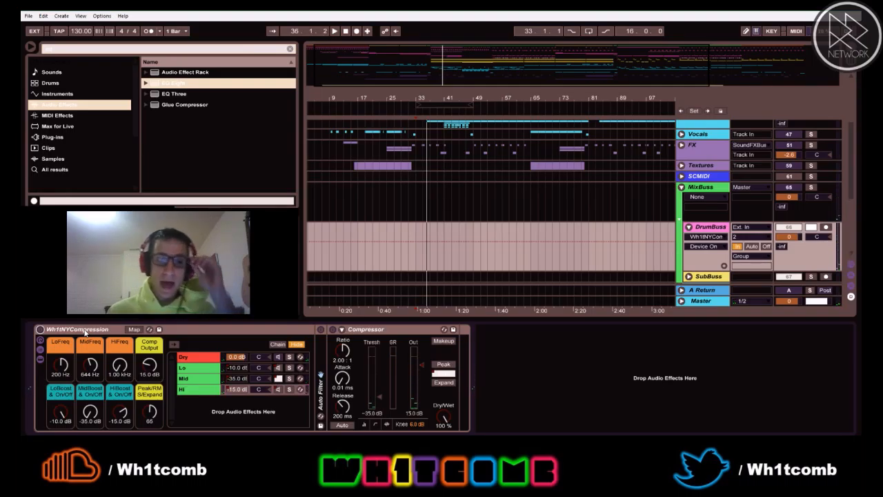
pyautogui.doubleClick(75, 330)
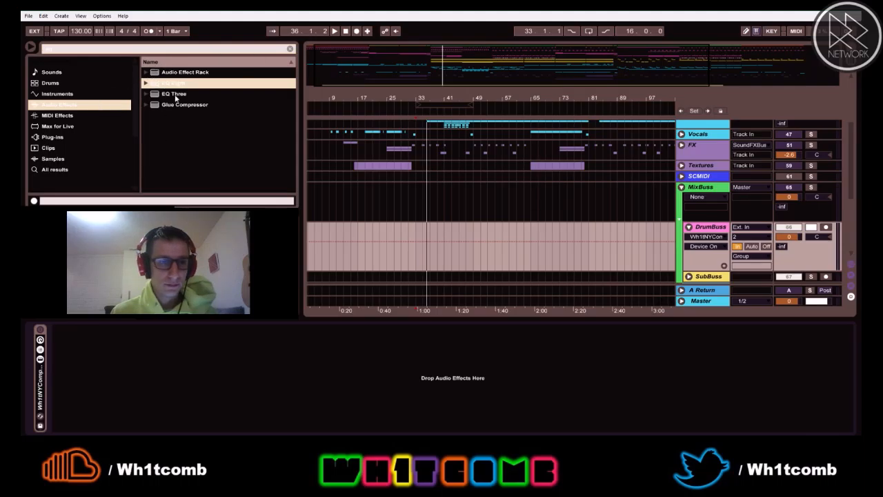
# - Clear the browser search and bring the user's library and project folders into view
pyautogui.click(290, 50)
pyautogui.scroll(-4, 95, 161)
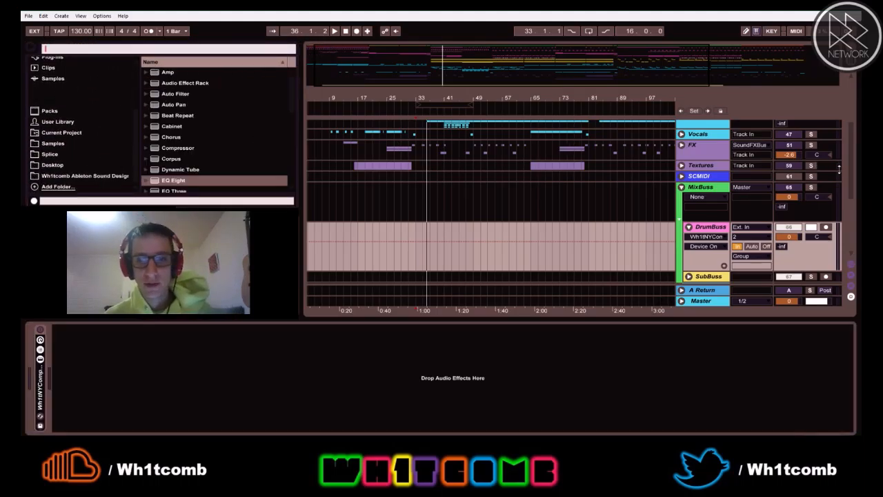
# - Solo the DrumBuss track again in the mix bus group and restart playback from bar 33
pyautogui.scroll(-5, 775, 207)
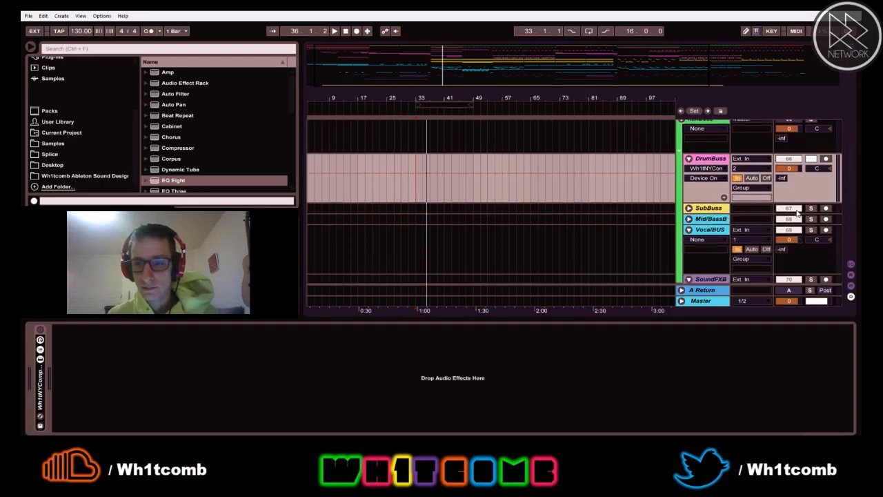
pyautogui.scroll(5, 463, 131)
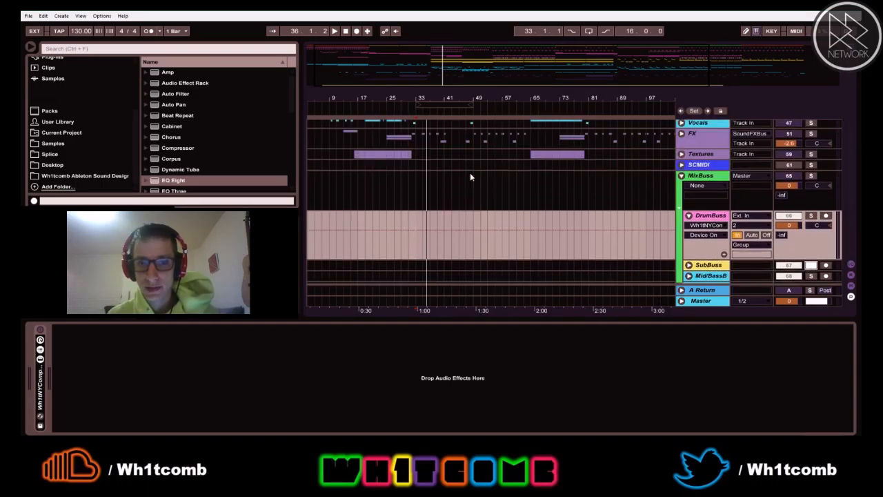
pyautogui.scroll(-6, 467, 186)
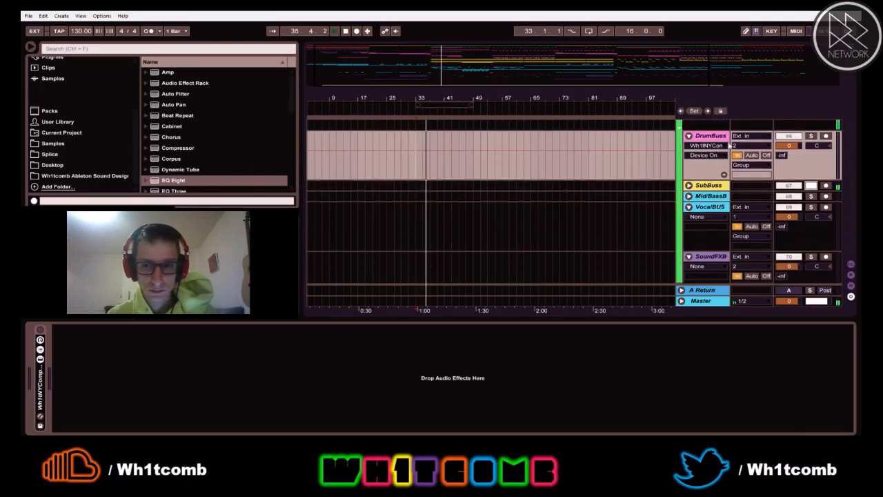
pyautogui.click(812, 137)
pyautogui.press('space')
pyautogui.scroll(6, 545, 140)
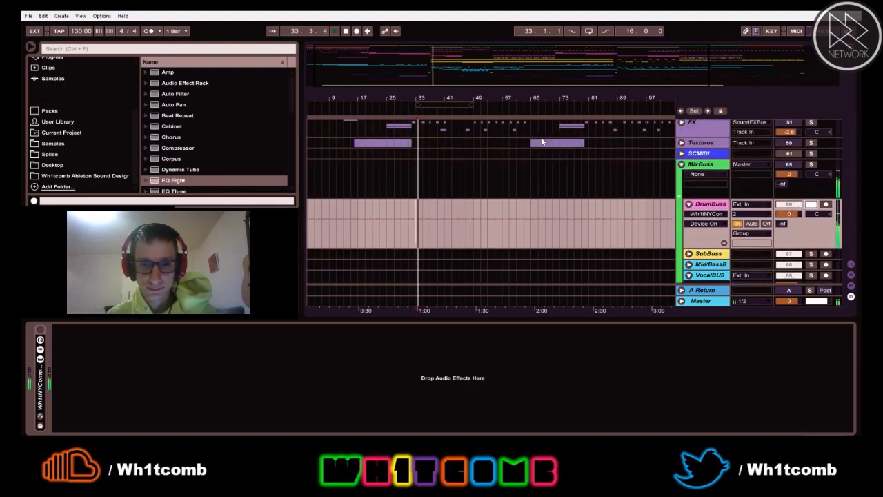
# - Play the soloed drums from bar 49 and check the bus levels in the session mixer
pyautogui.press('Tab')
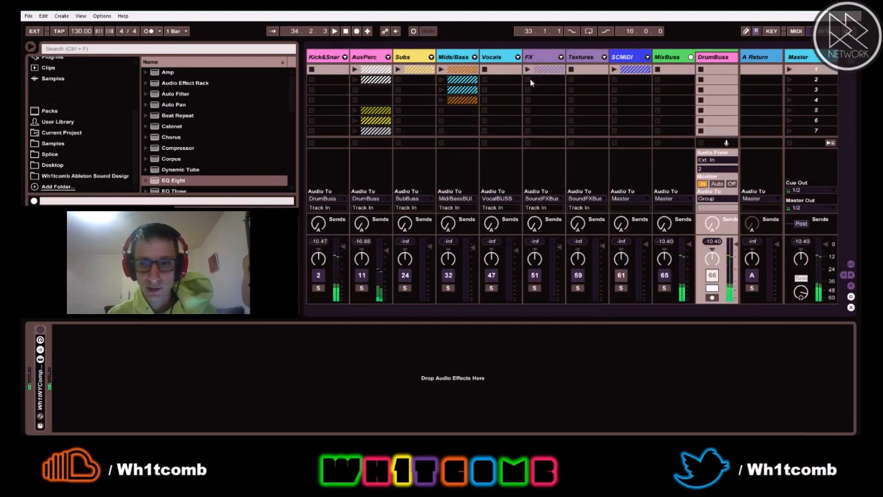
pyautogui.press('Tab')
pyautogui.moveTo(480, 76)
pyautogui.mouseDown()
pyautogui.moveTo(481, 53)
pyautogui.moveTo(480, 62)
pyautogui.mouseUp()
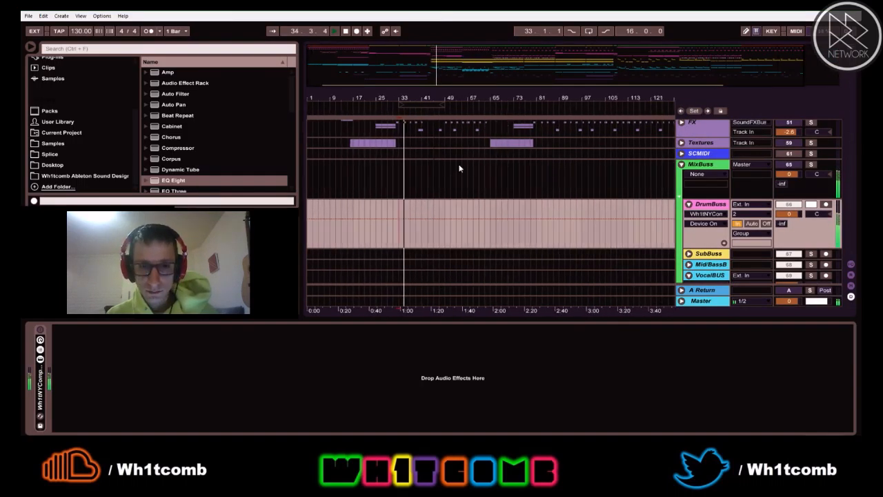
pyautogui.click(433, 205)
pyautogui.click(445, 208)
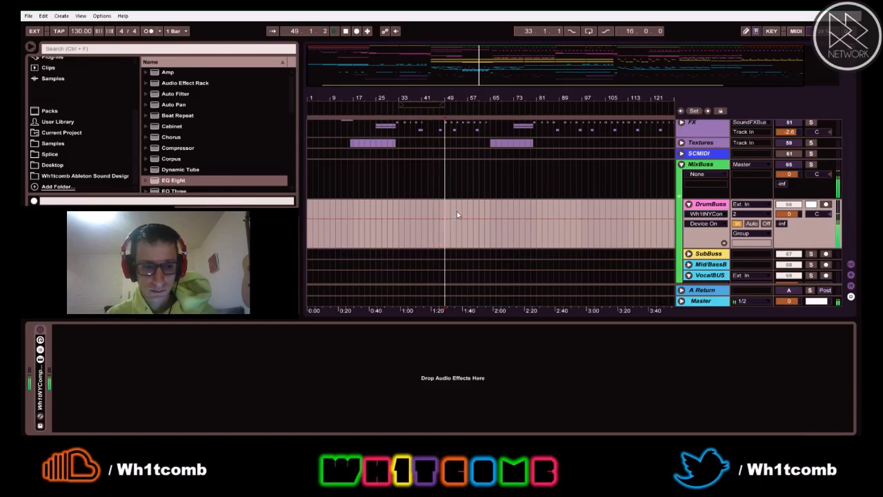
pyautogui.press('Tab')
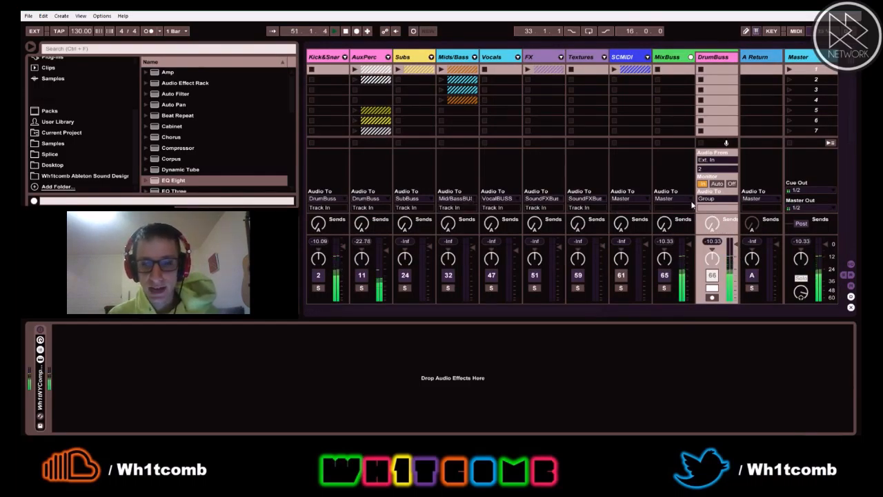
pyautogui.press('Tab')
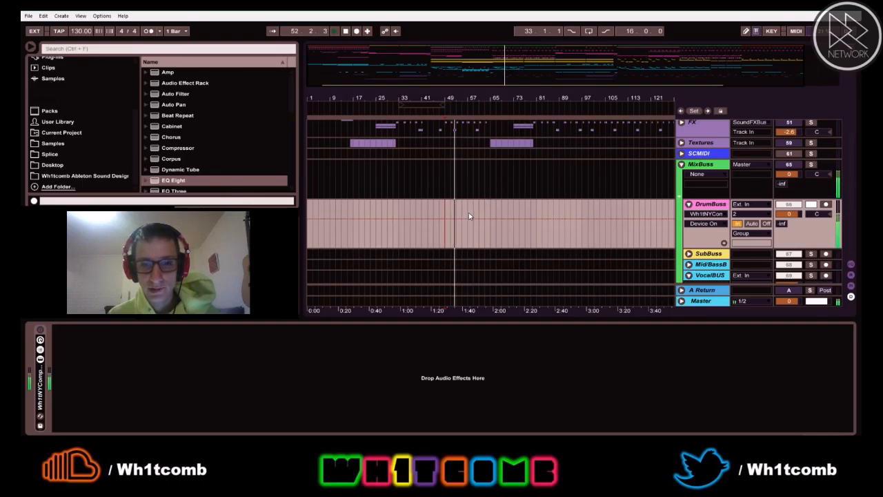
# - Shift the arrangement to the later section and start drum playback from bar 105
pyautogui.press('Tab')
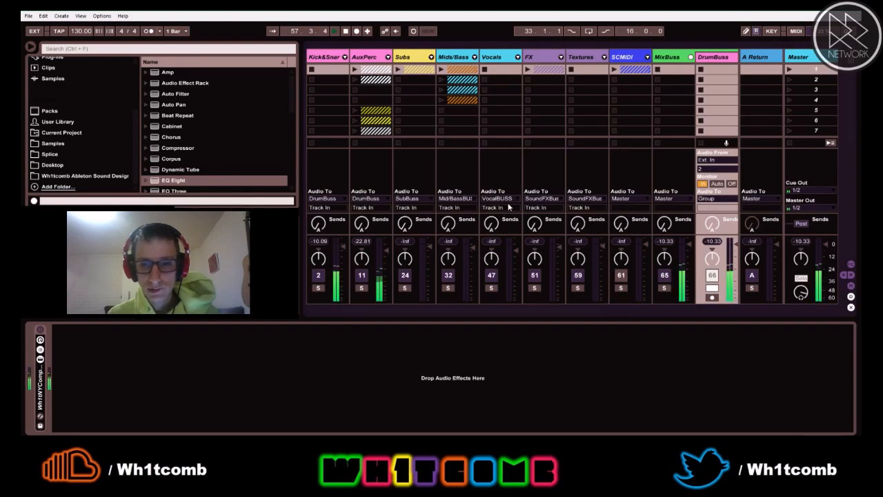
pyautogui.press('Tab')
pyautogui.click(536, 98)
pyautogui.moveTo(540, 94); pyautogui.dragTo(516, 96)
pyautogui.click(583, 218)
pyautogui.press('space')
pyautogui.press('space')
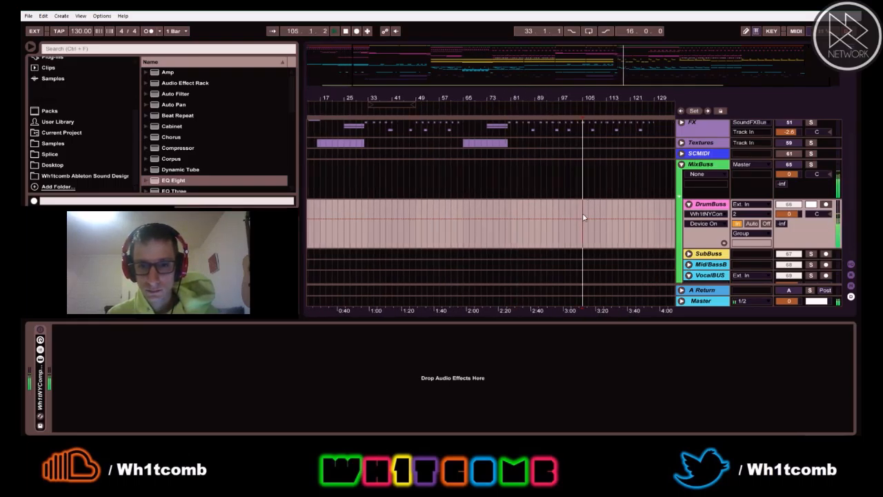
# - Stop playback and add a Glue Compressor after the Wh1tNYCompression rack on the DrumBuss track
pyautogui.press('Tab')
pyautogui.press('space')
pyautogui.click(717, 59)
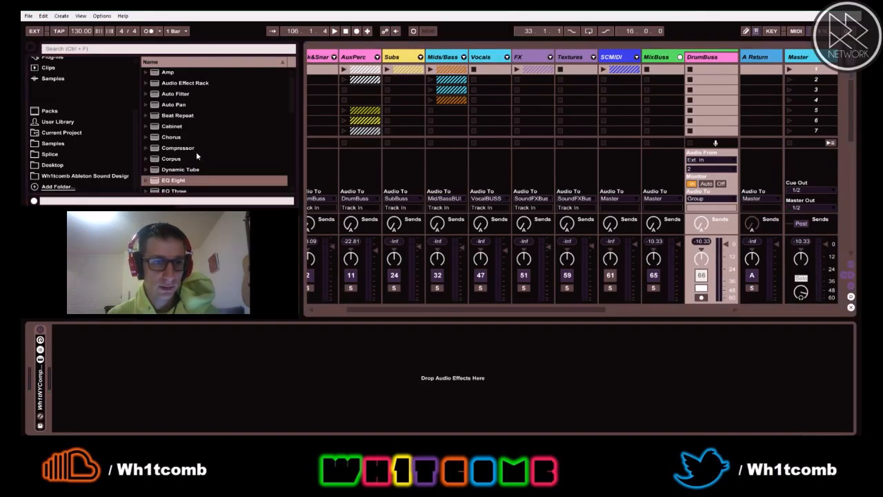
pyautogui.scroll(-6, 197, 157)
pyautogui.moveTo(184, 137)
pyautogui.mouseDown()
pyautogui.moveTo(343, 136)
pyautogui.moveTo(107, 389)
pyautogui.mouseUp()
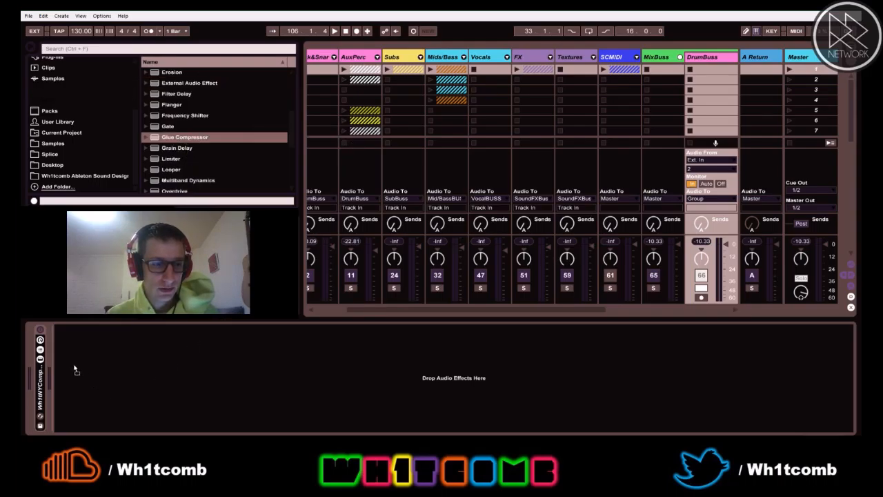
pyautogui.moveTo(58, 368); pyautogui.dragTo(34, 364)
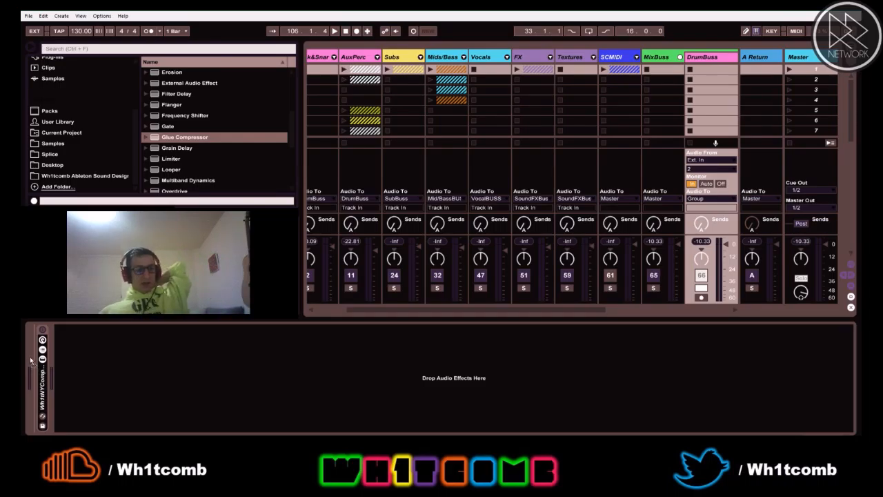
pyautogui.moveTo(29, 358); pyautogui.dragTo(85, 350)
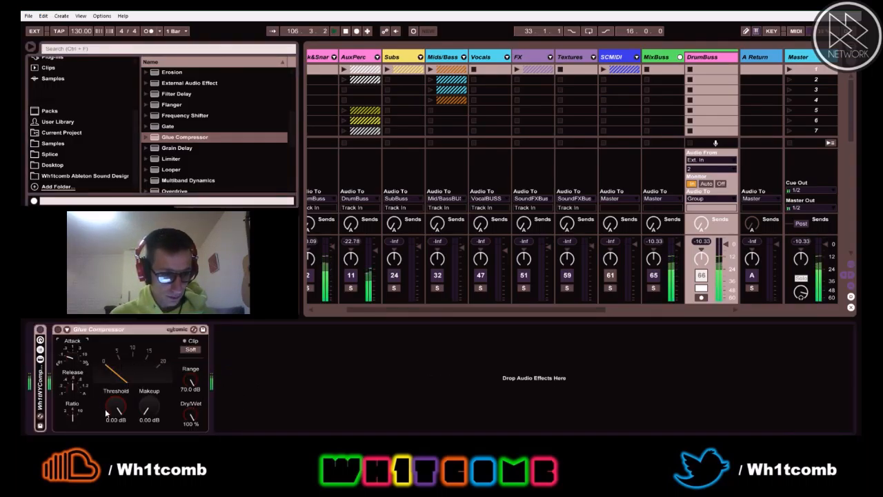
# - Set the Glue Compressor's threshold to -15.2 dB and makeup gain to 3 dB, and compare it against the bypassed sound
pyautogui.moveTo(118, 406); pyautogui.dragTo(58, 406)
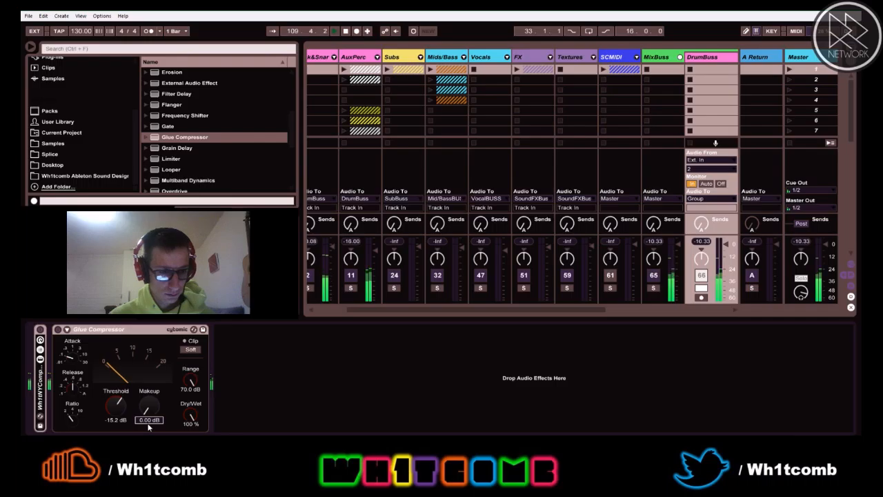
pyautogui.moveTo(149, 428)
pyautogui.mouseDown()
pyautogui.moveTo(149, 409)
pyautogui.moveTo(152, 423)
pyautogui.mouseUp()
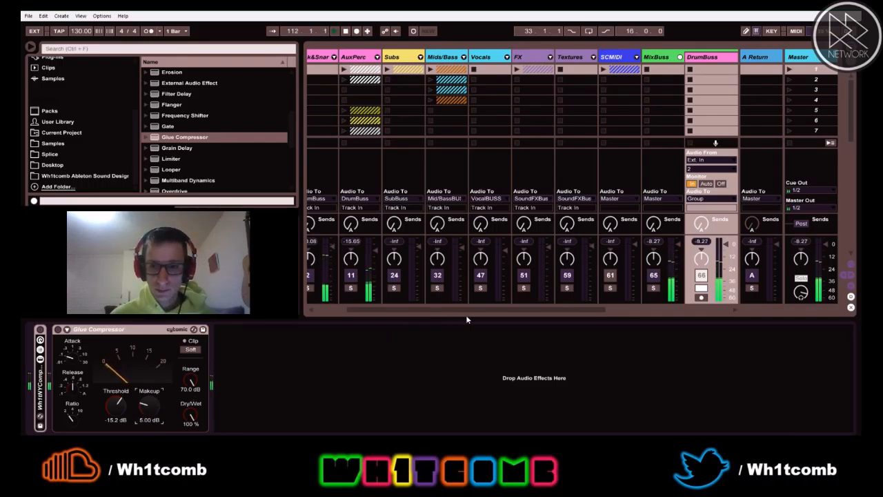
pyautogui.click(374, 354)
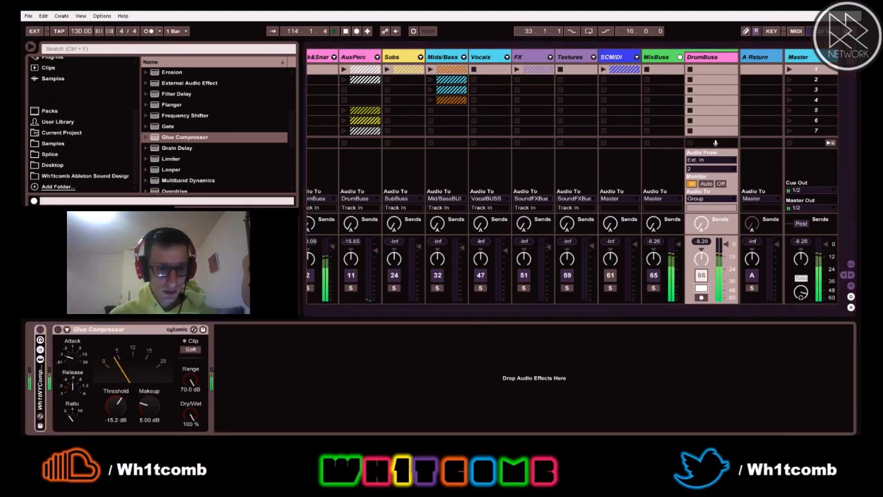
pyautogui.moveTo(150, 417); pyautogui.dragTo(150, 422)
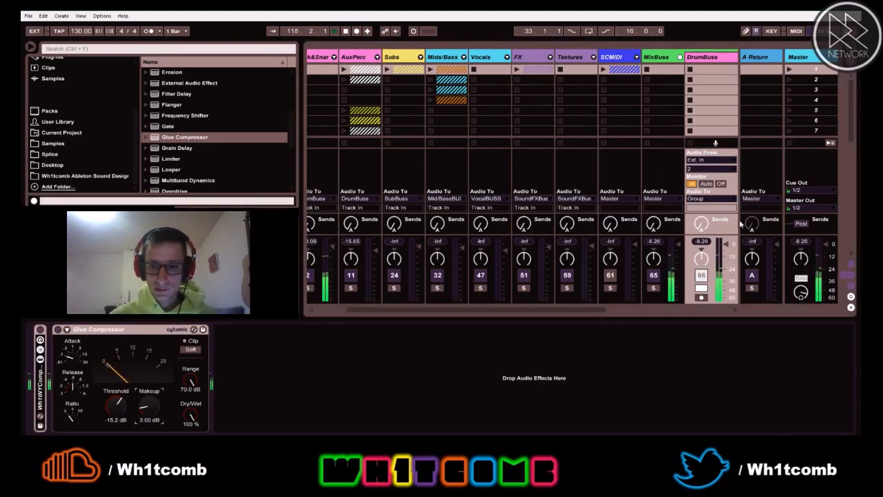
pyautogui.click(602, 318)
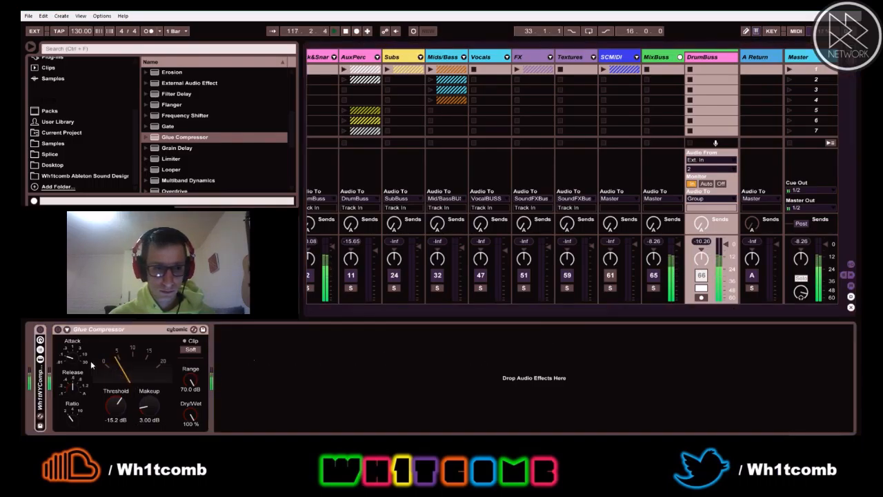
pyautogui.press('space')
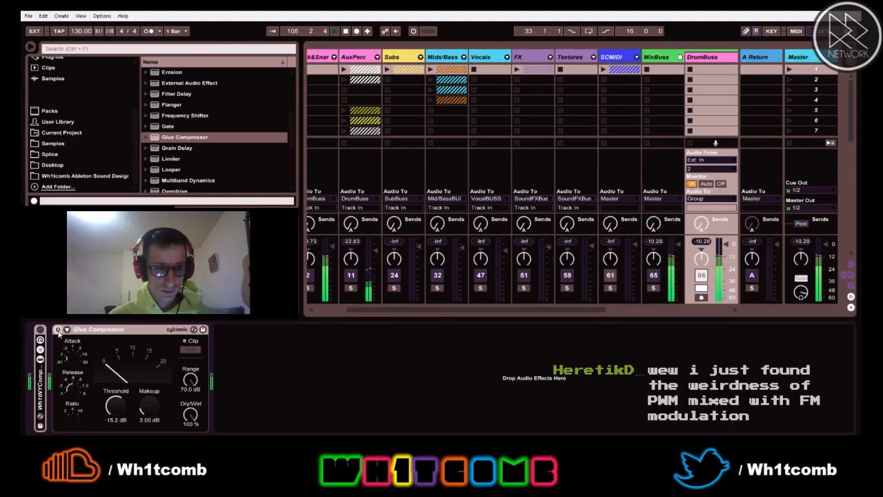
pyautogui.press('space')
# - Add a Limiter after the Glue Compressor on the DrumBuss and set its ceiling to -10 dB
pyautogui.scroll(1, 173, 158)
pyautogui.scroll(-1, 187, 155)
pyautogui.moveTo(162, 170); pyautogui.dragTo(316, 412)
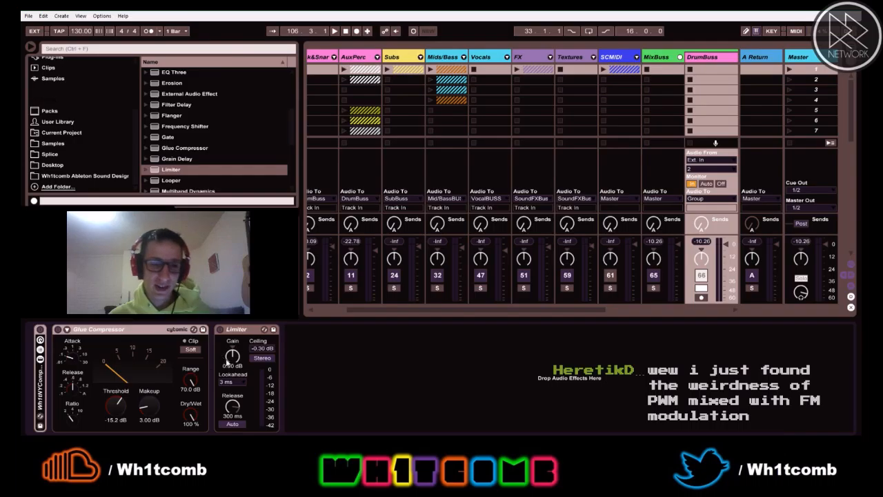
pyautogui.click(266, 349)
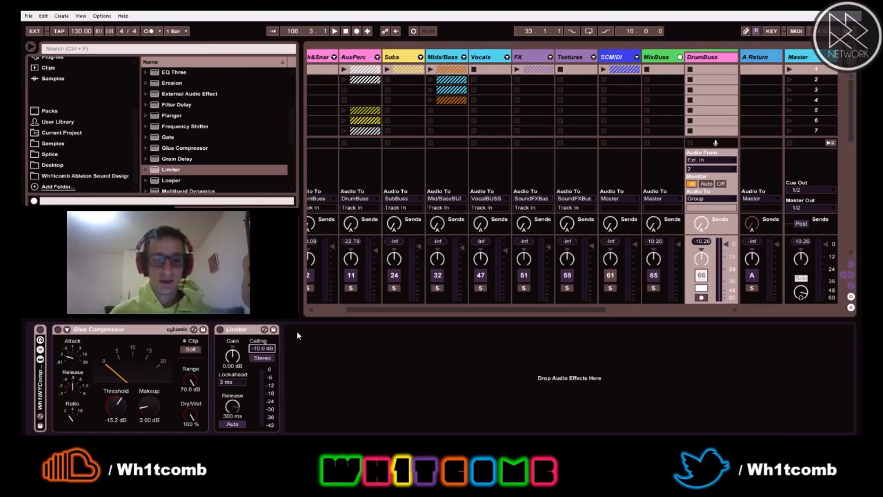
# - Play the drums through the new effects and fold the Glue Compressor and Limiter devices
pyautogui.press('space')
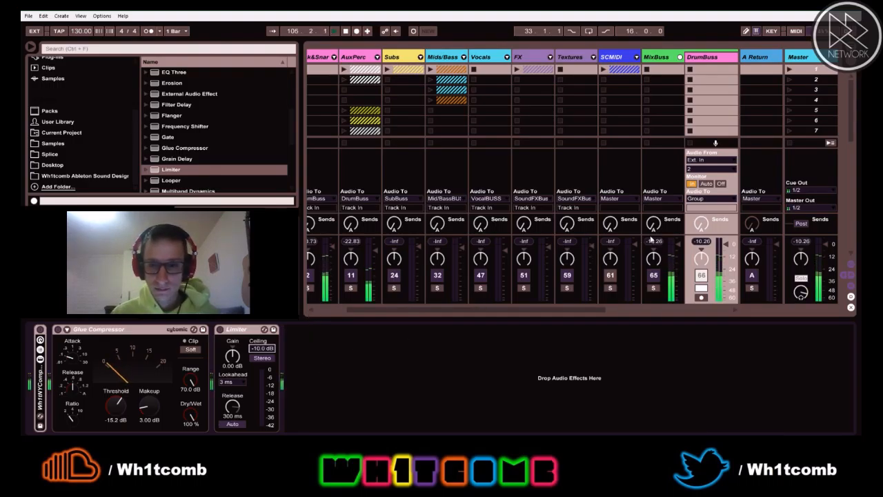
pyautogui.doubleClick(88, 331)
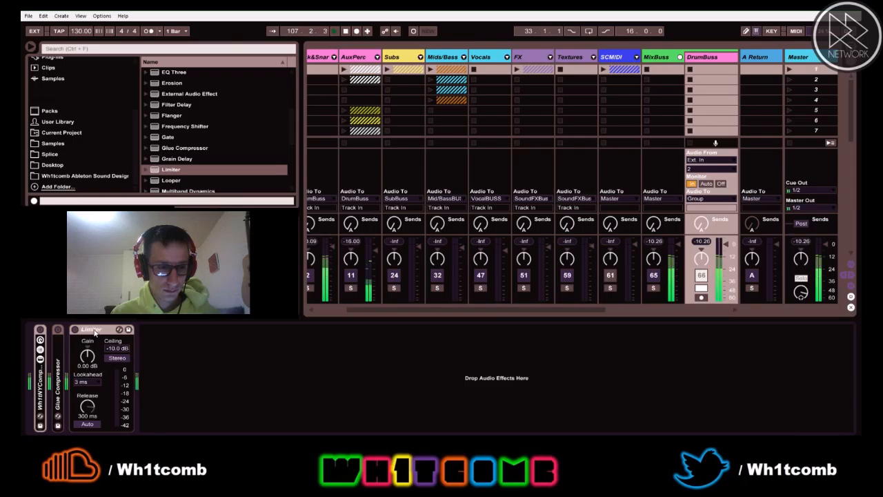
pyautogui.doubleClick(129, 331)
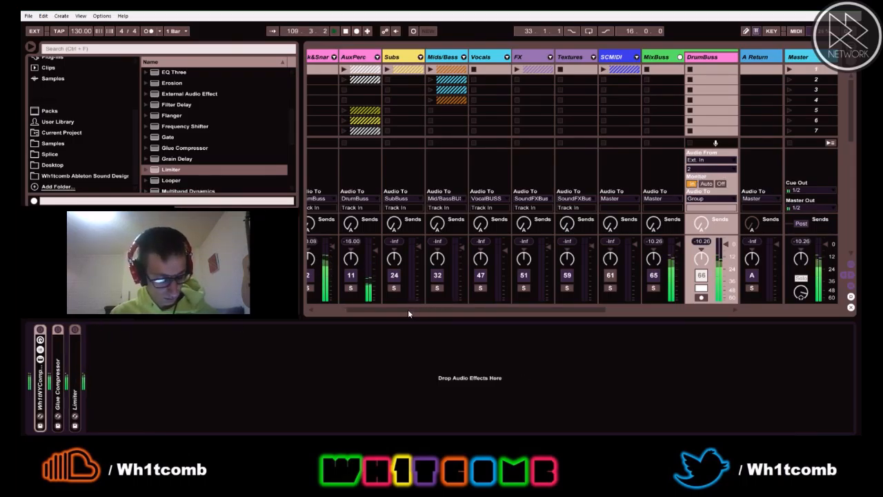
# - Select the SubBuss track in the mixer and solo it in place of the drums
pyautogui.moveTo(475, 310); pyautogui.dragTo(610, 312)
pyautogui.click(486, 278)
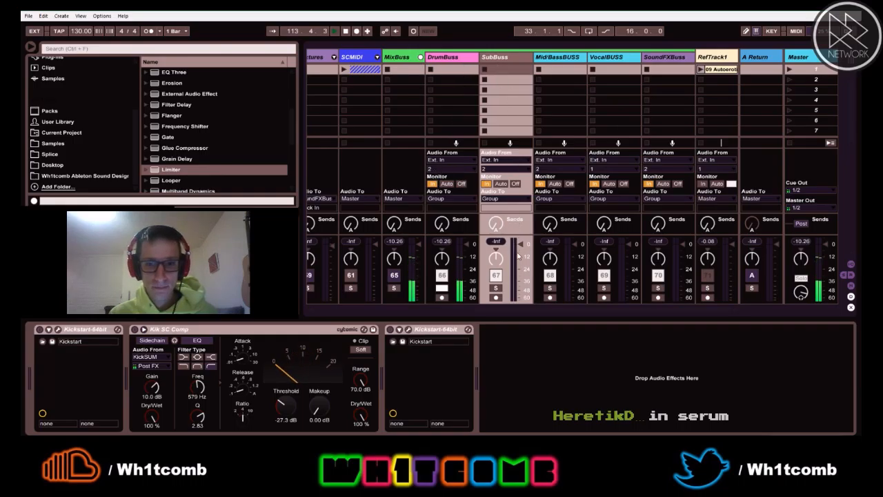
pyautogui.click(496, 288)
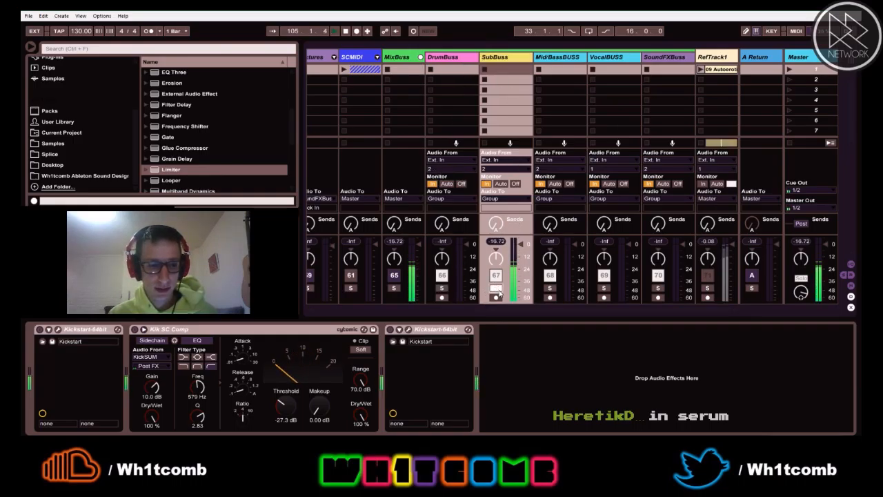
# - Return to the arrangement and fold the Kik SC Comp device on the SubBuss
pyautogui.press('Tab')
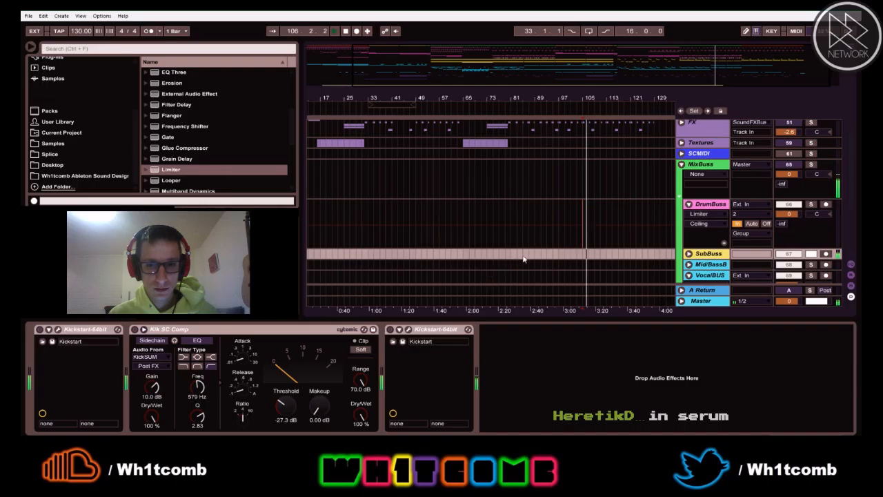
pyautogui.scroll(-2, 535, 248)
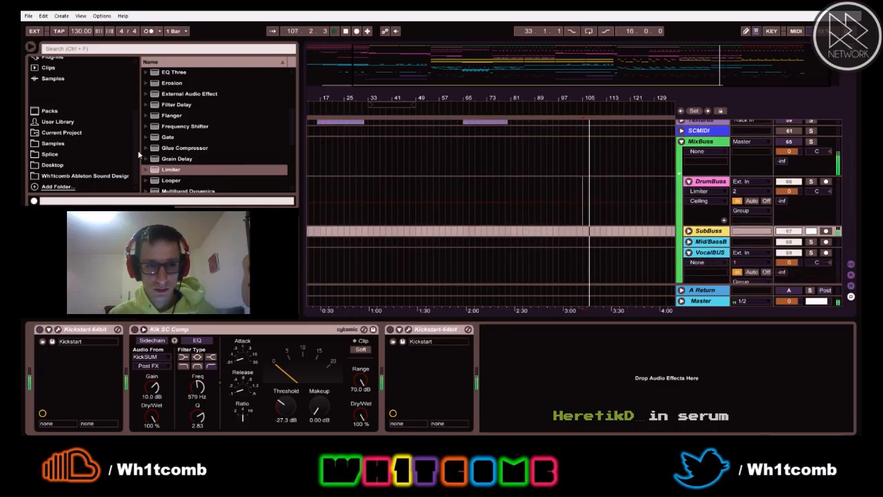
pyautogui.scroll(2, 196, 126)
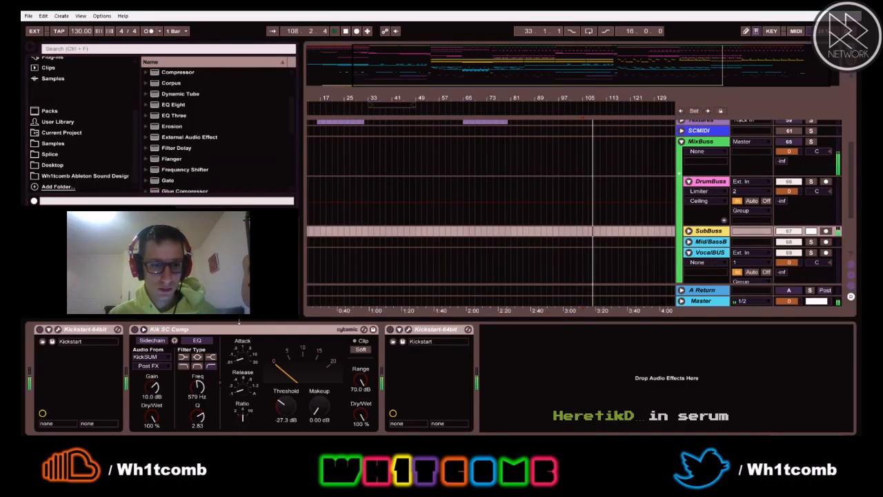
pyautogui.doubleClick(170, 329)
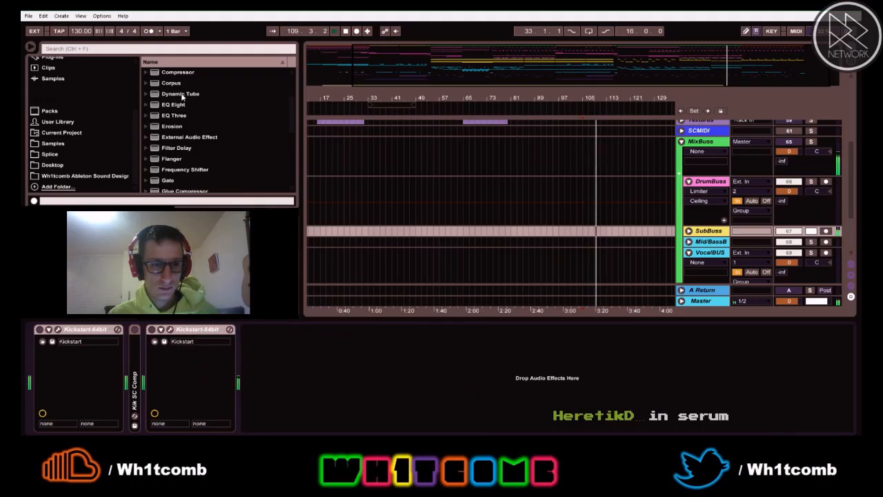
# - Restart the sub bus playback from bar 105 and open the Desktop folder in the browser
pyautogui.scroll(1, 241, 144)
pyautogui.scroll(1, 241, 144)
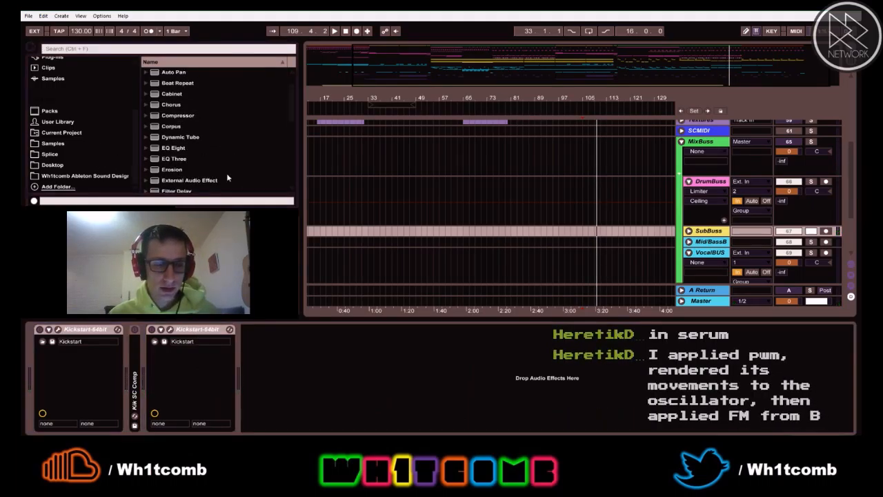
pyautogui.press('space')
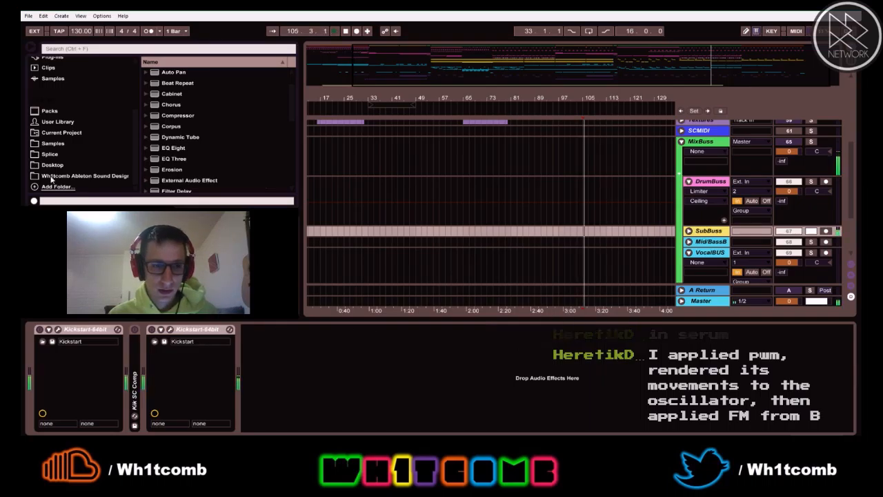
pyautogui.click(69, 163)
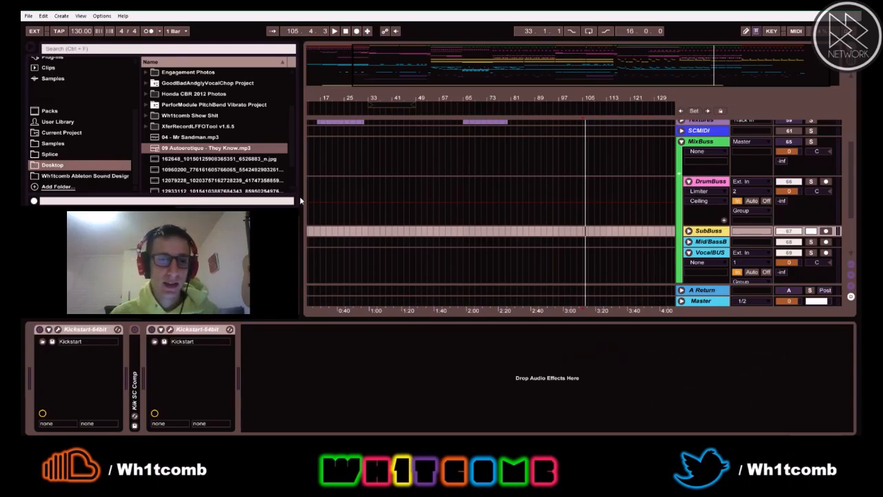
# - Load Wh1tNYCompression.adg from the Wh1tcomb Ableton Sound Design folder onto the SubBuss and show the rack's chain list
pyautogui.scroll(-2, 287, 155)
pyautogui.scroll(4, 226, 177)
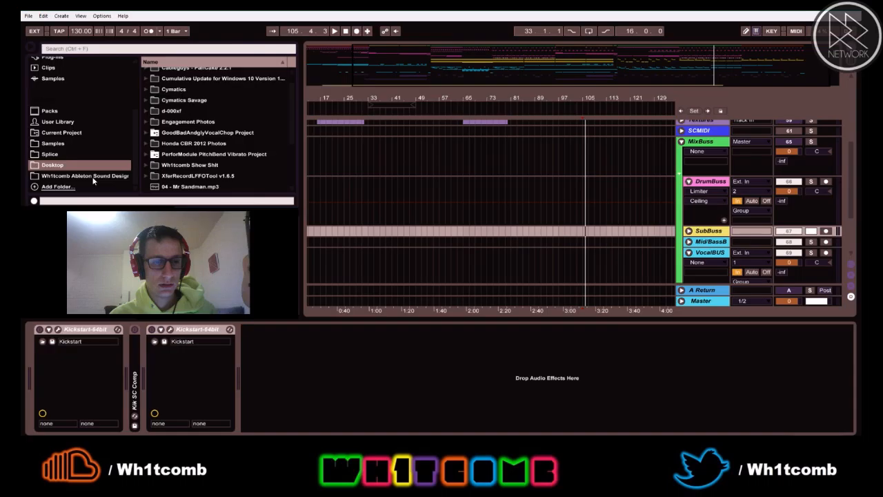
pyautogui.click(92, 176)
pyautogui.click(220, 178)
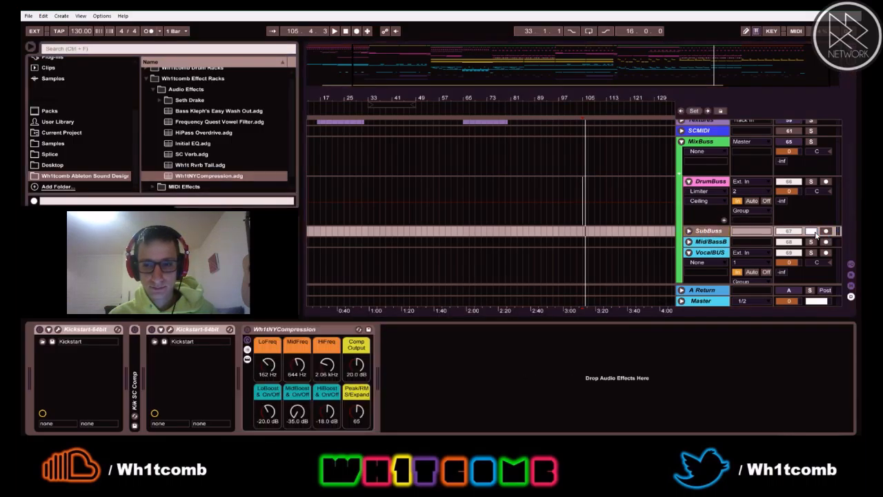
pyautogui.click(247, 358)
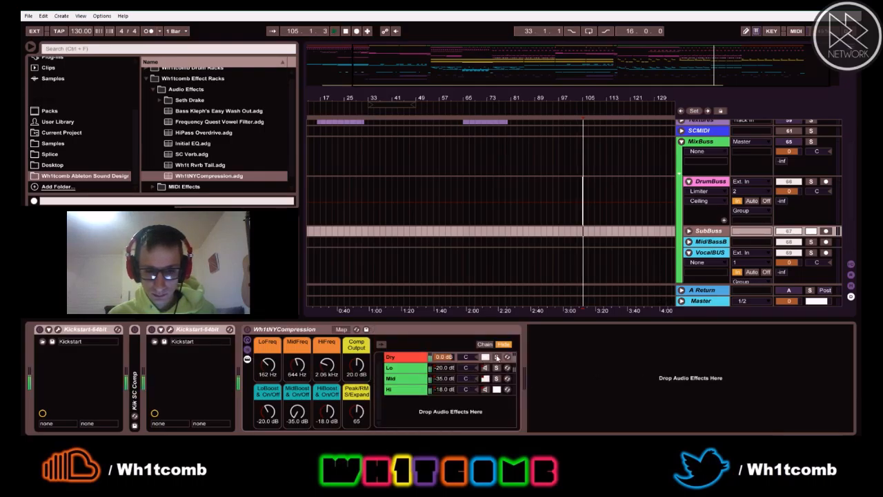
# - Solo the rack's Lo chain, try a lower LoFreq macro frequency and play the sub bus
pyautogui.click(496, 367)
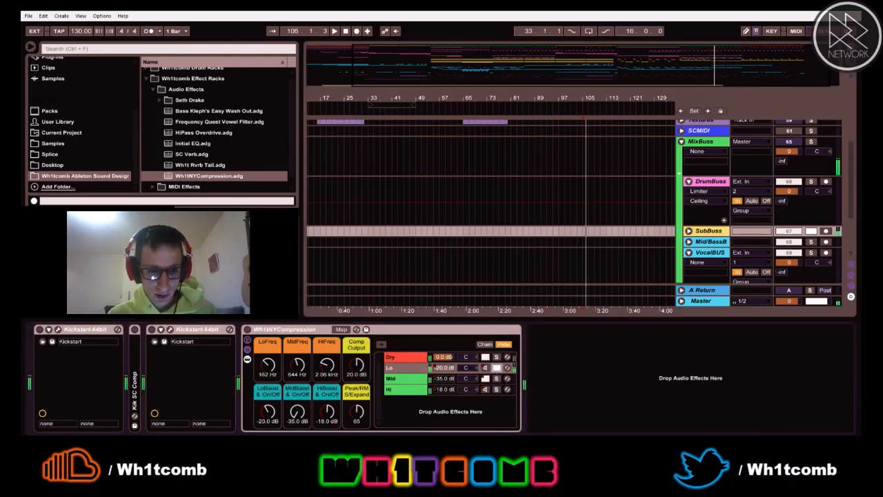
pyautogui.click(270, 379)
pyautogui.write('5')
pyautogui.press('Return')
pyautogui.press('space')
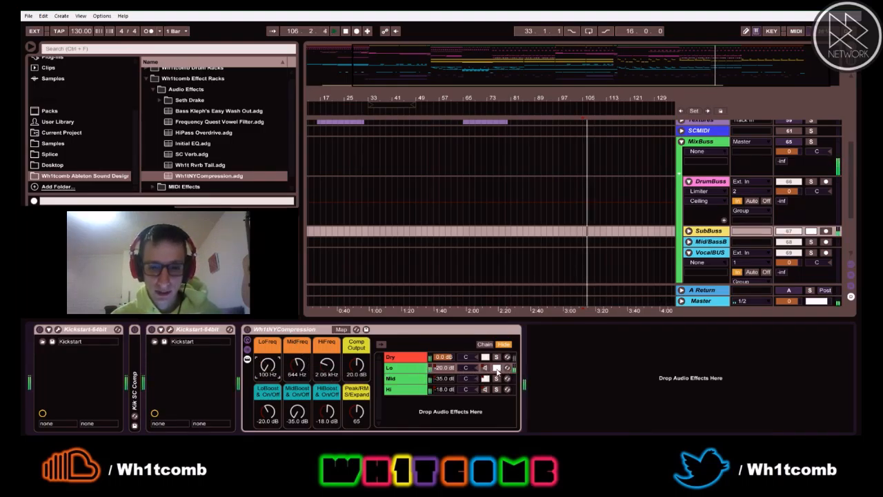
# - Stop playback and set the minimum of the LoFreq macro mapping to 30 Hz
pyautogui.press('space')
pyautogui.click(338, 329)
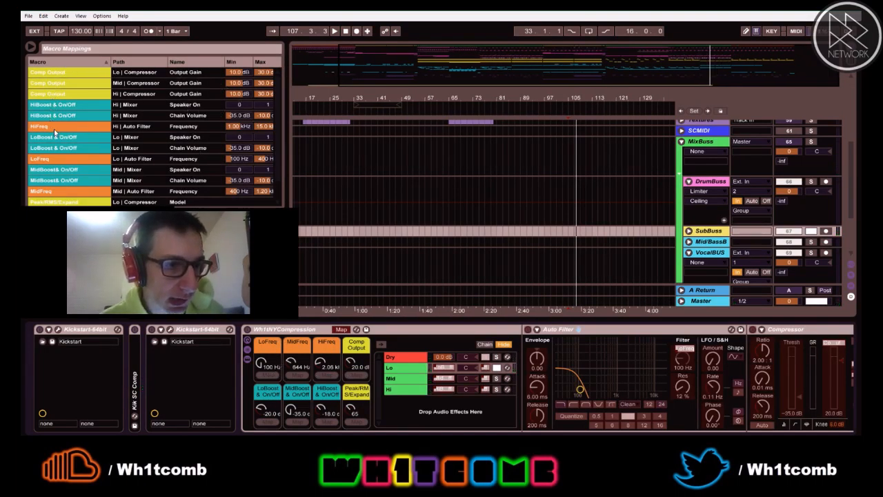
pyautogui.click(240, 159)
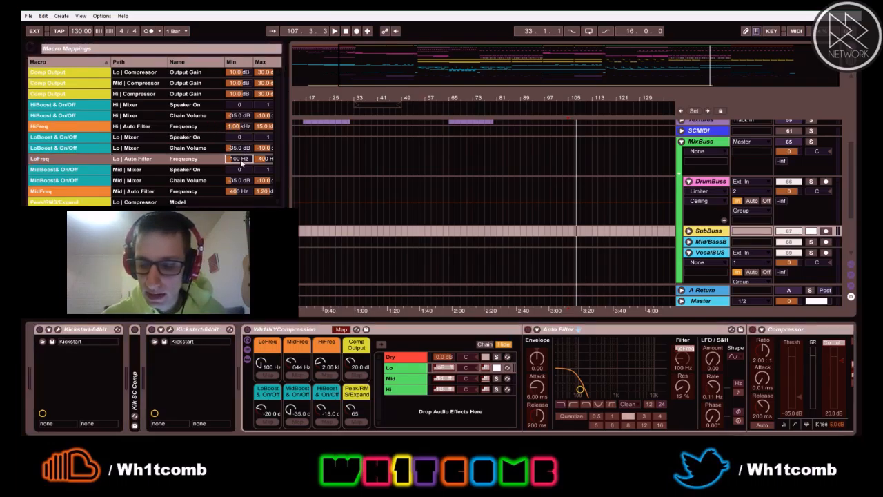
pyautogui.write('30')
pyautogui.press('Return')
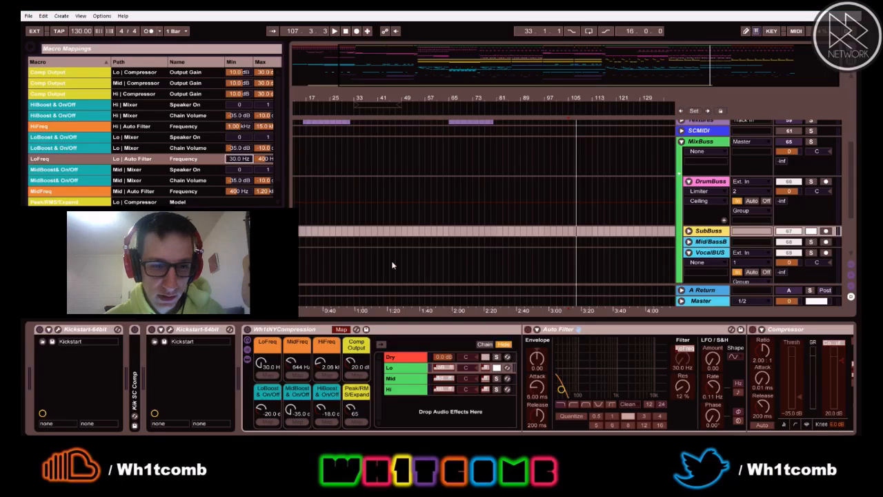
pyautogui.click(343, 329)
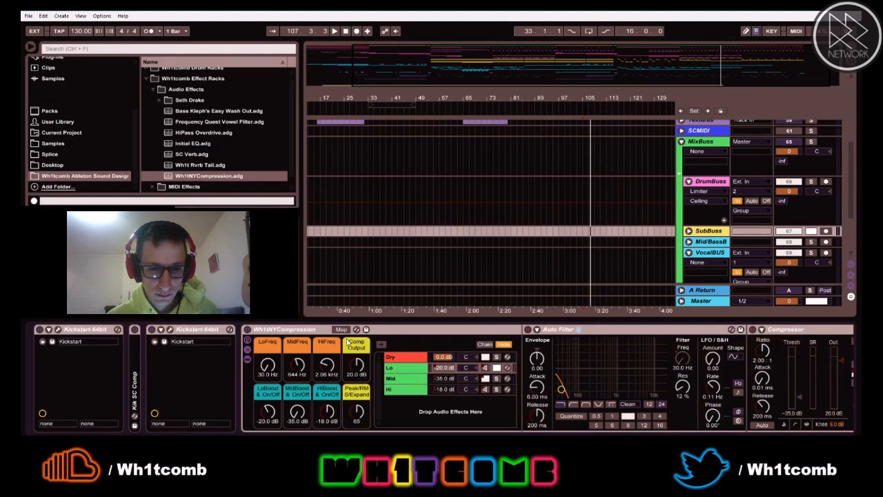
# - Set the LoFreq macro to 50 Hz and play the sub bus
pyautogui.click(261, 377)
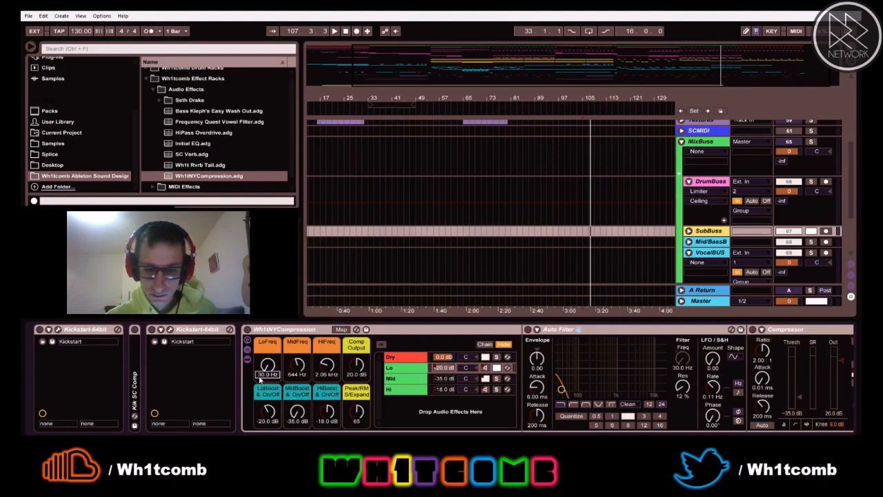
pyautogui.press('Return')
pyautogui.press('space')
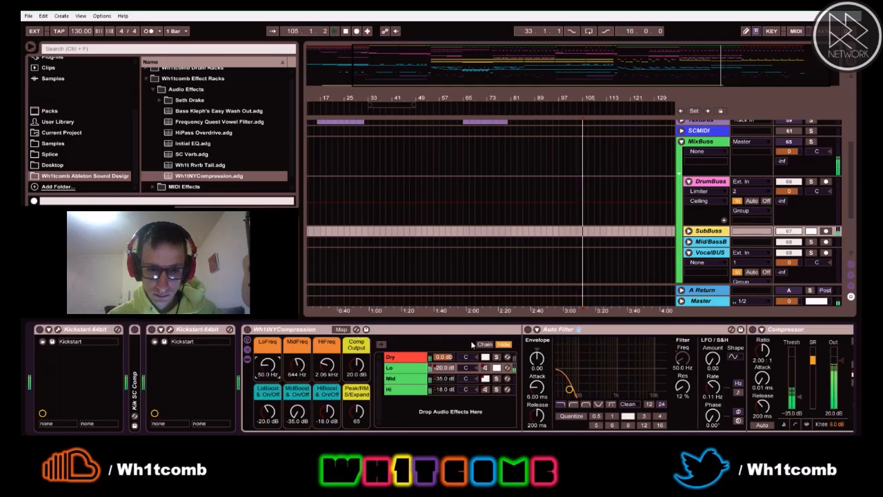
# - Solo the Mid chain, stop playback and try to set the MidFreq macro to 100 Hz
pyautogui.click(496, 378)
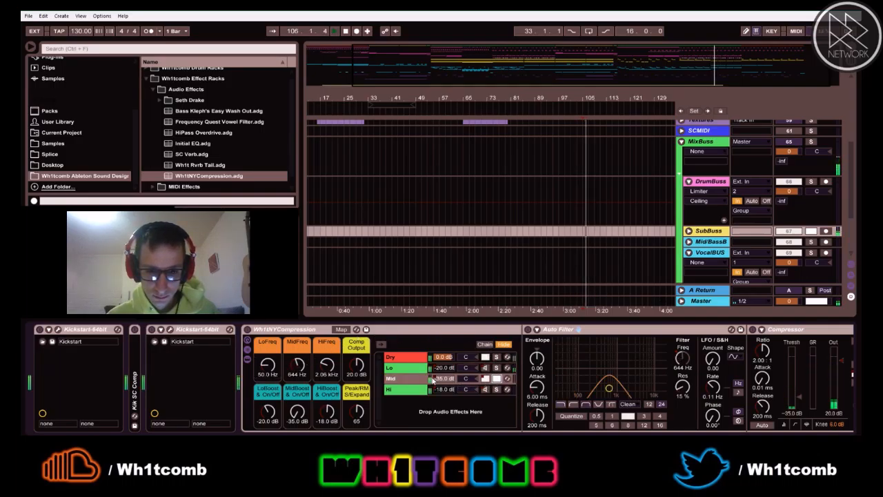
pyautogui.press('space')
pyautogui.click(298, 374)
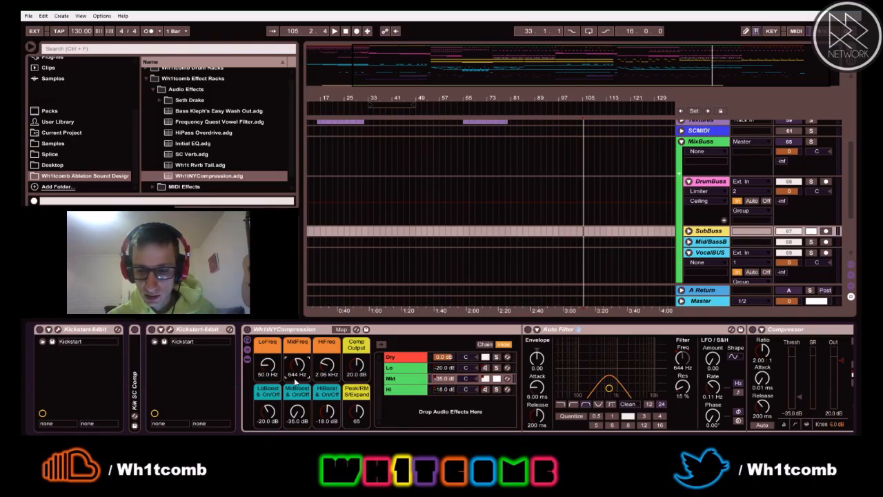
pyautogui.write('100')
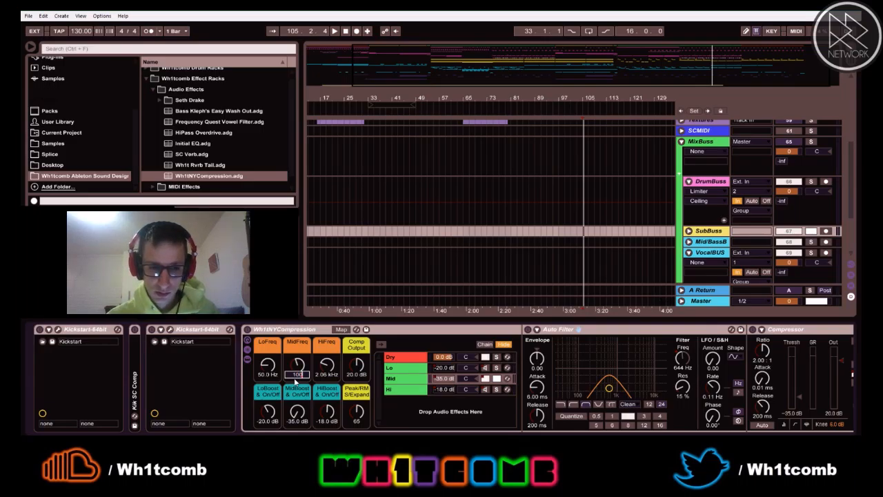
pyautogui.press('Return')
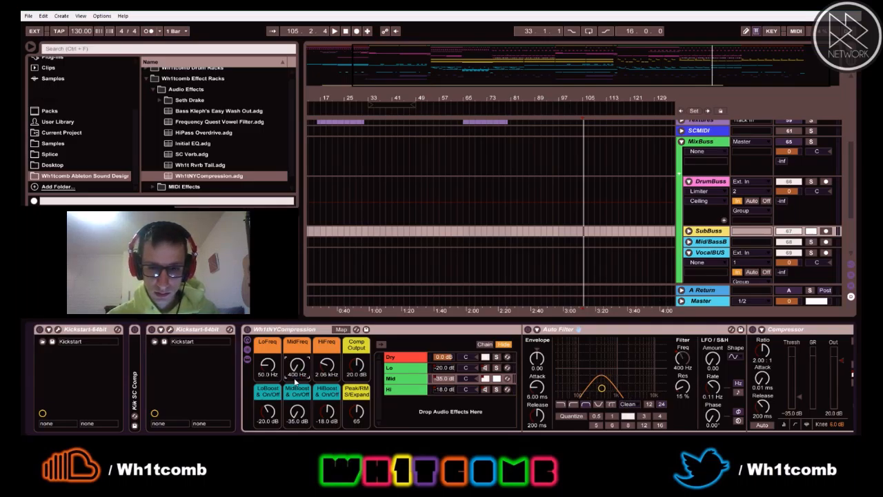
pyautogui.click(292, 376)
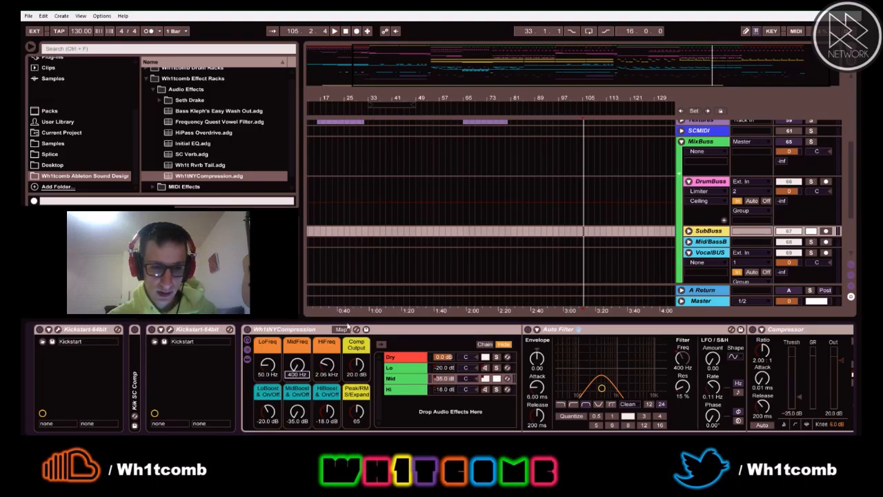
# - Set the minimum of the MidFreq macro mapping to 100 Hz and play the sub bus
pyautogui.click(341, 329)
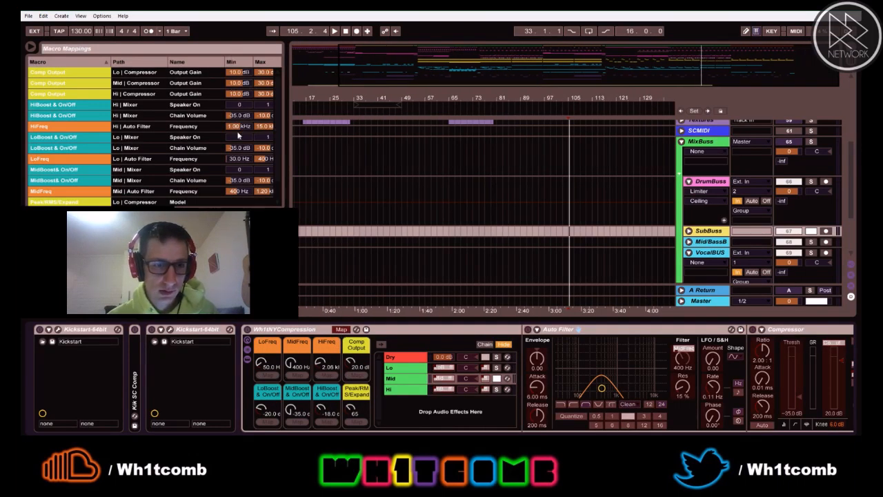
pyautogui.click(243, 192)
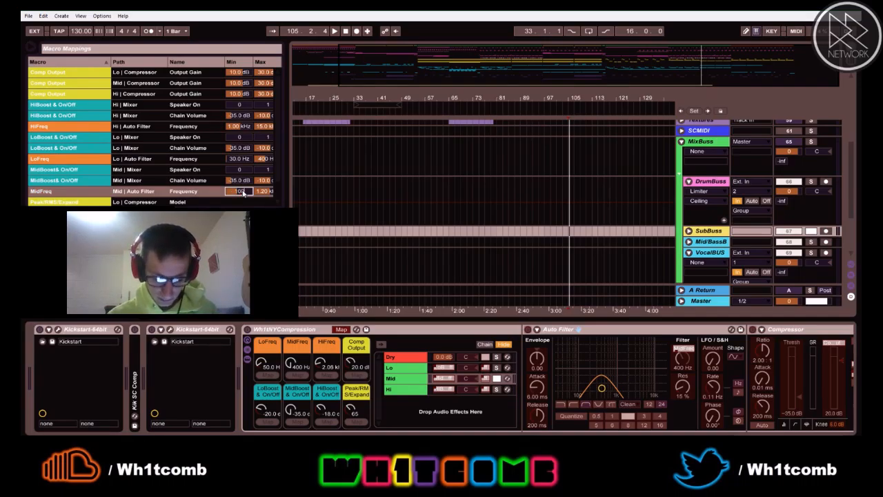
pyautogui.press('Return')
pyautogui.press('space')
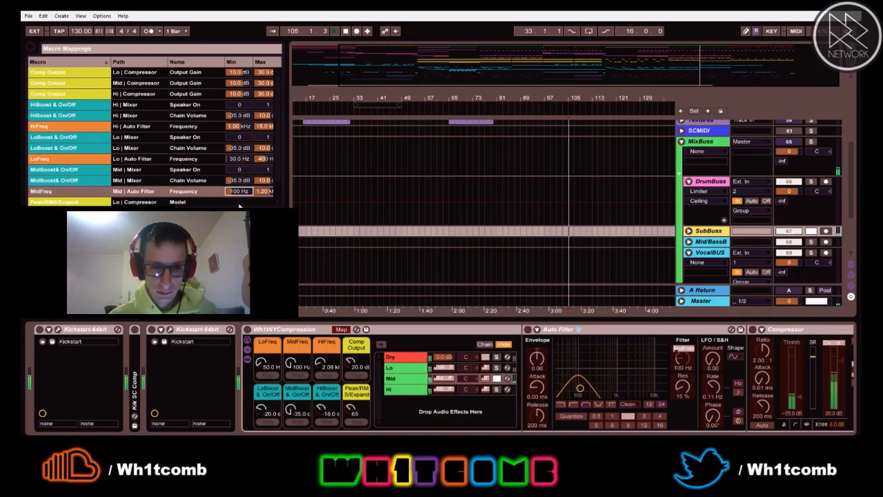
pyautogui.click(341, 329)
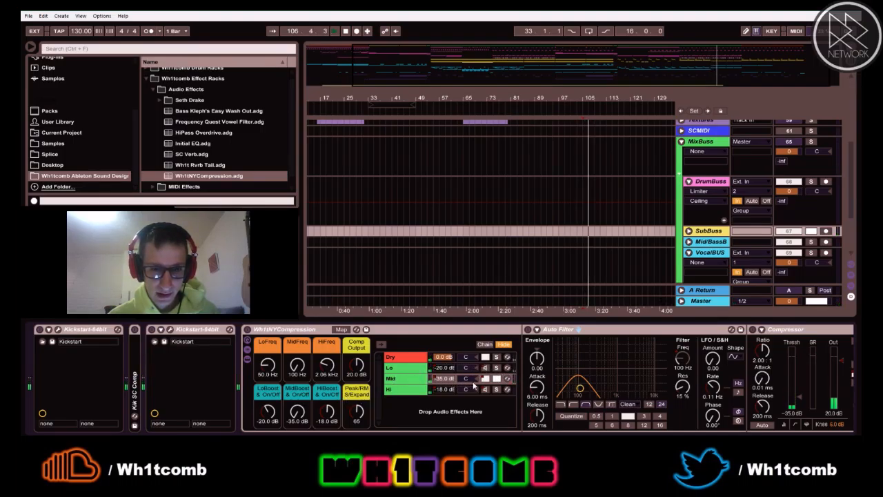
# - Lower the HiBoost macro to -35 dB, raise MidBoost to about -18.8 dB and replay the sub bus
pyautogui.press('space')
pyautogui.moveTo(327, 412); pyautogui.dragTo(327, 441)
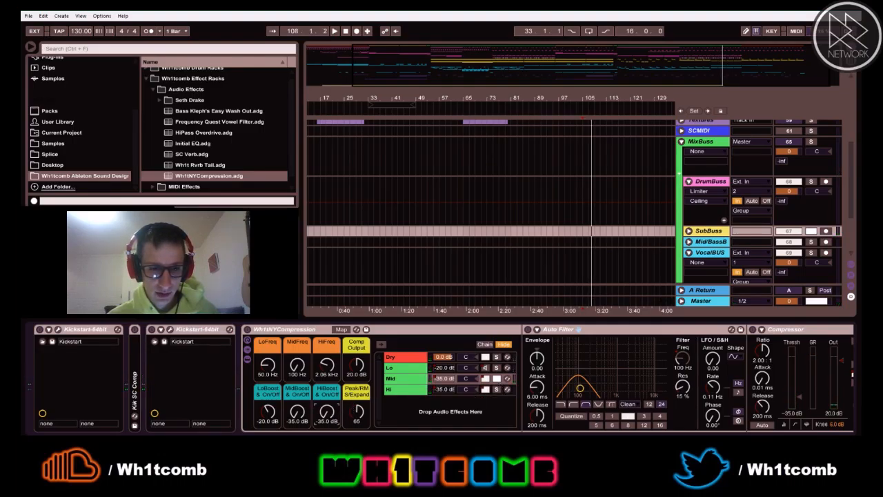
pyautogui.moveTo(305, 408); pyautogui.dragTo(304, 393)
pyautogui.press('space')
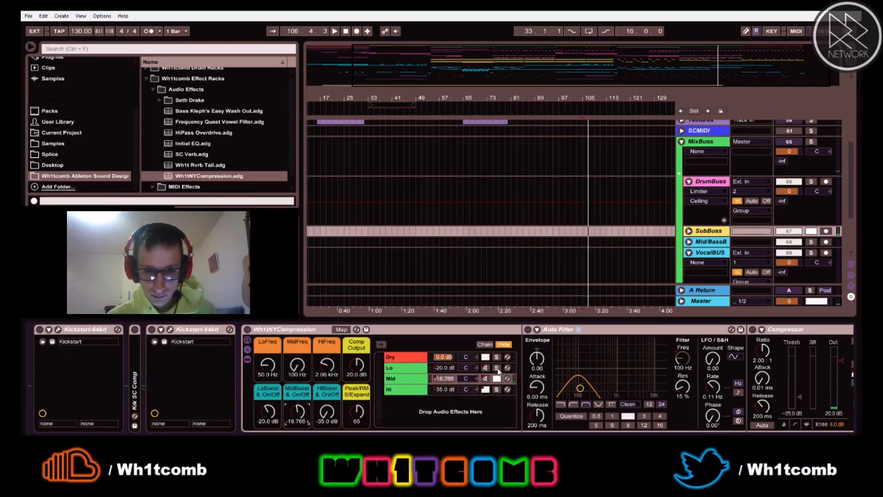
# - Solo the Lo chain and listen to its boost level from bar 105
pyautogui.click(496, 368)
pyautogui.press('space')
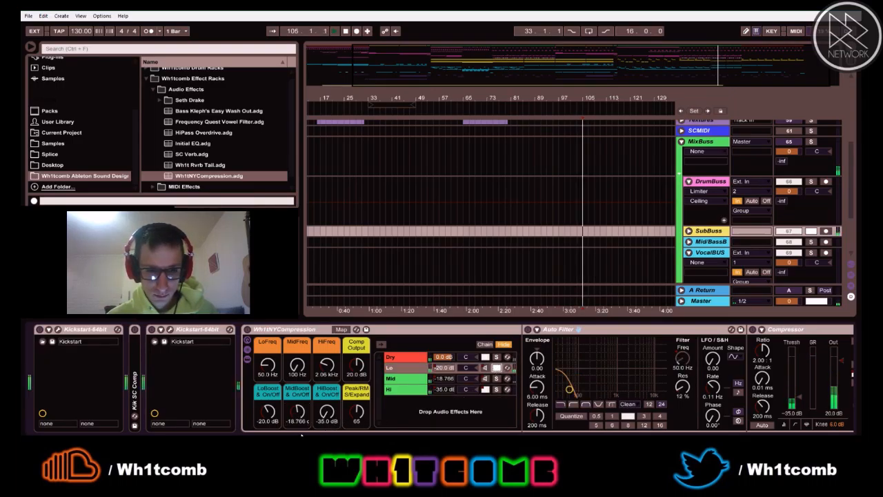
pyautogui.click(265, 421)
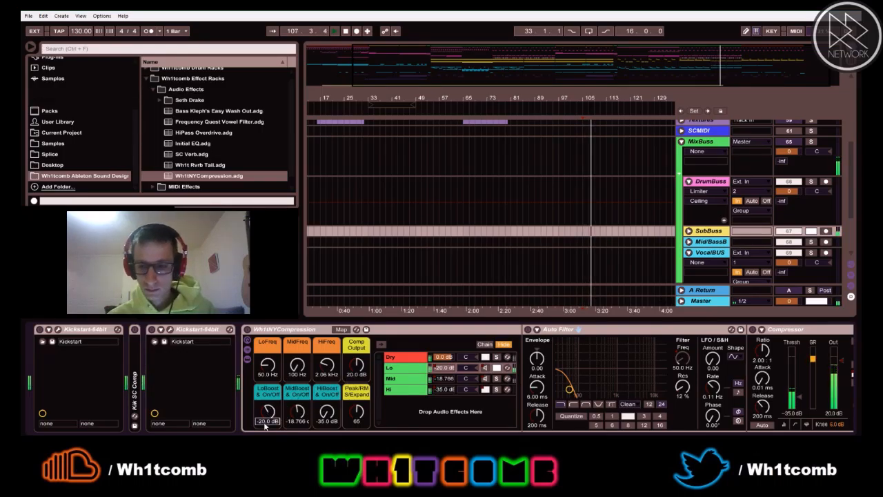
pyautogui.press('space')
# - Set the MidBoost macro to -15 dB and play the sub bus
pyautogui.click(290, 422)
pyautogui.write('-')
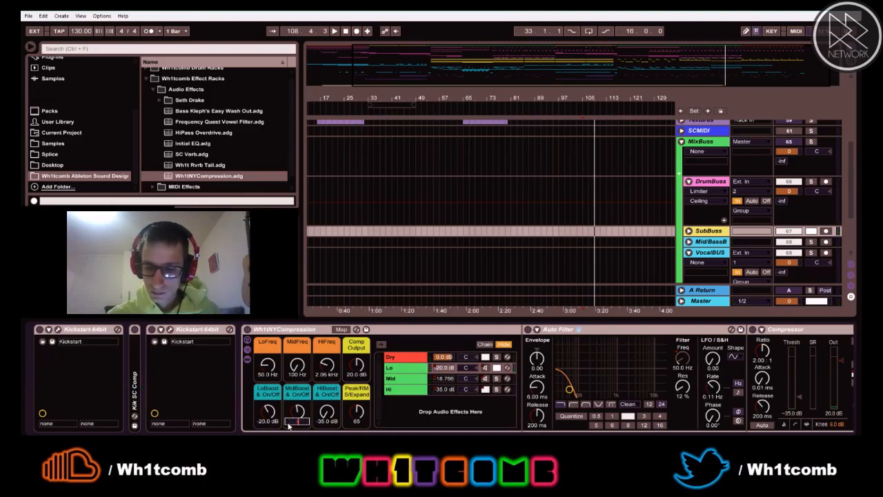
pyautogui.write('15')
pyautogui.press('Return')
pyautogui.press('space')
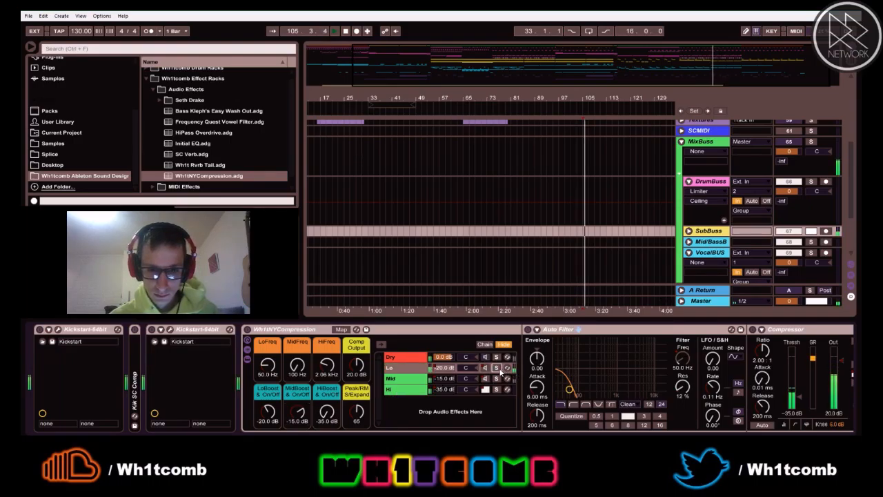
# - Stop playback, set the MidBoost macro to -20 dB and replay the sub bus
pyautogui.press('space')
pyautogui.click(293, 424)
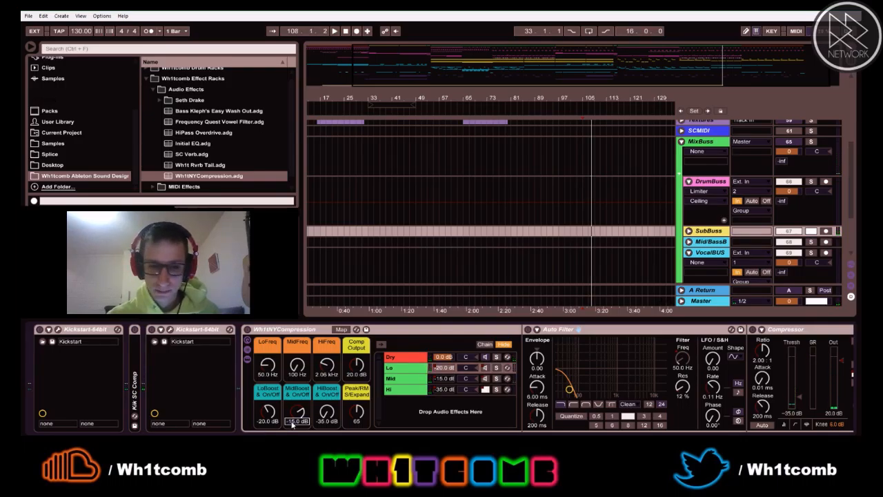
pyautogui.write('-20')
pyautogui.press('Return')
pyautogui.press('space')
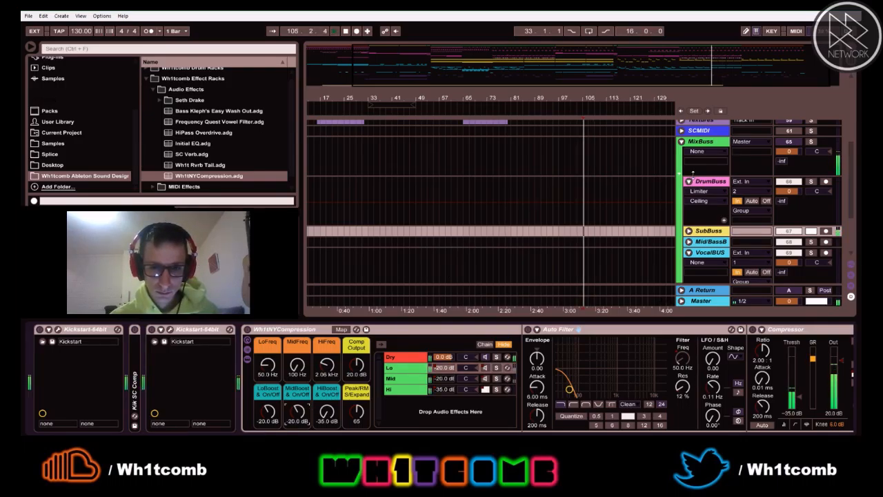
# - Fold the Auto Filter and Compressor devices inside the Wh1tNYCompression rack
pyautogui.doubleClick(387, 334)
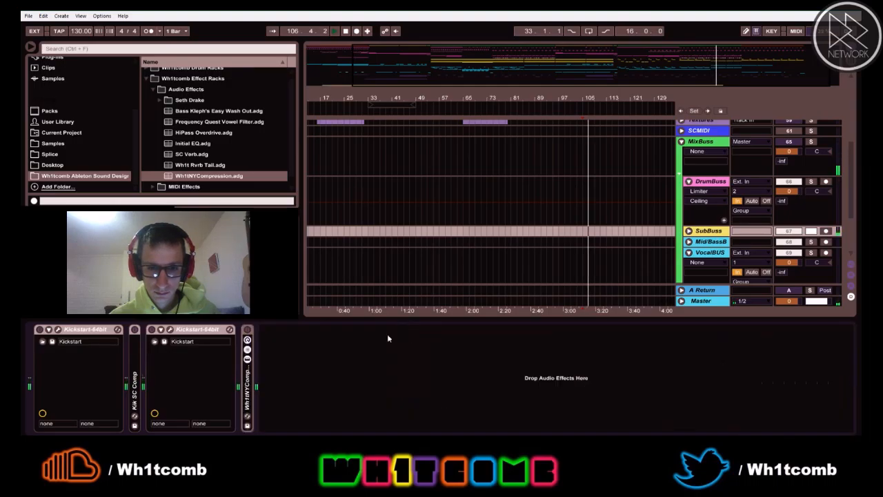
pyautogui.doubleClick(247, 375)
pyautogui.doubleClick(593, 331)
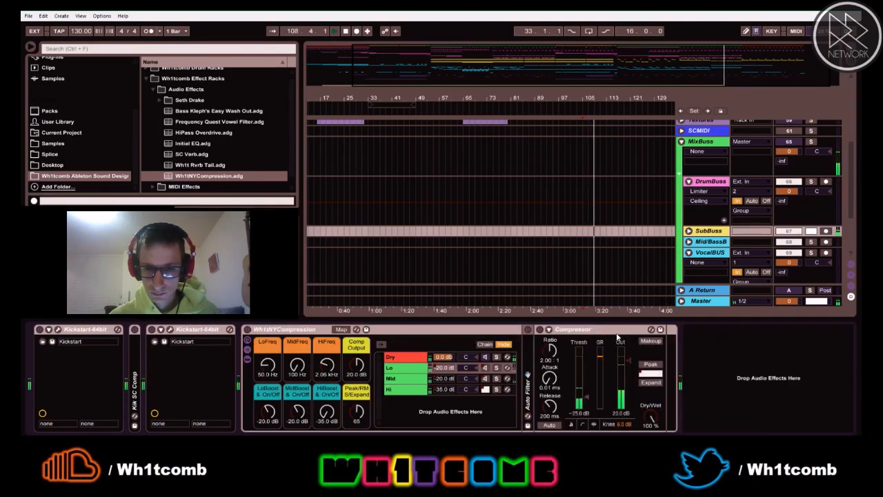
pyautogui.doubleClick(618, 331)
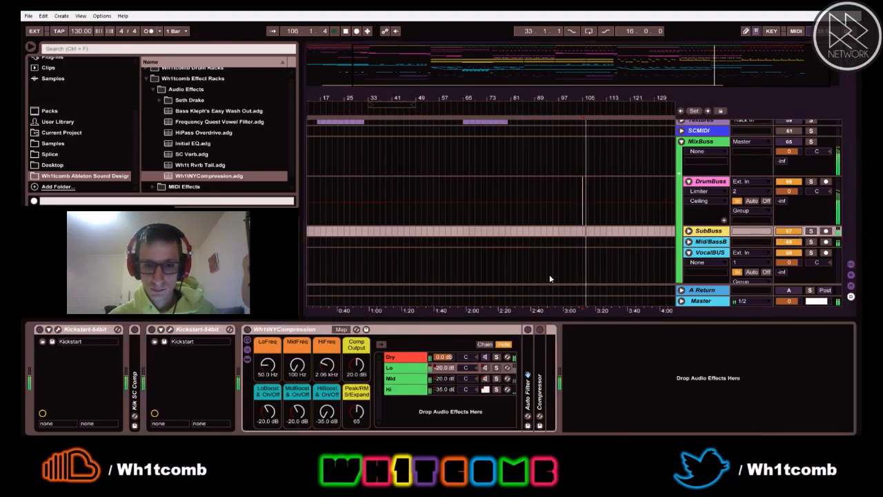
# - Fold and reopen the Wh1tNYCompression rack, then replay all buses together from bar 105
pyautogui.doubleClick(385, 330)
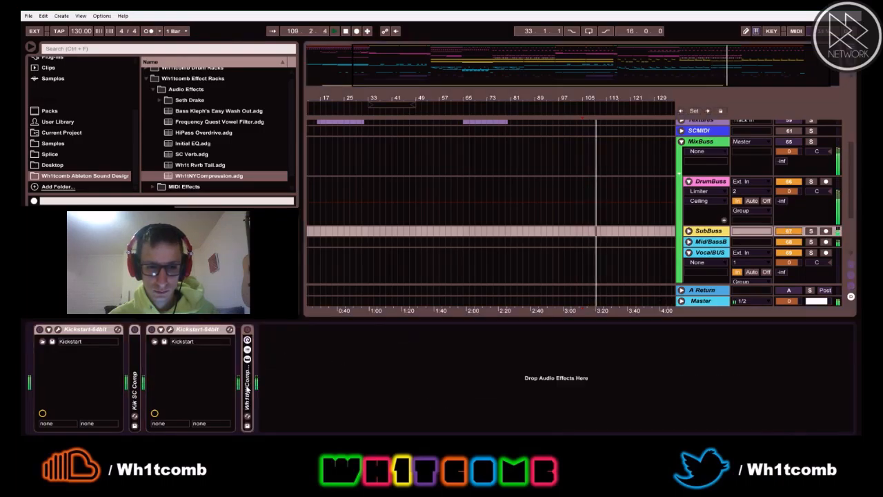
pyautogui.doubleClick(247, 388)
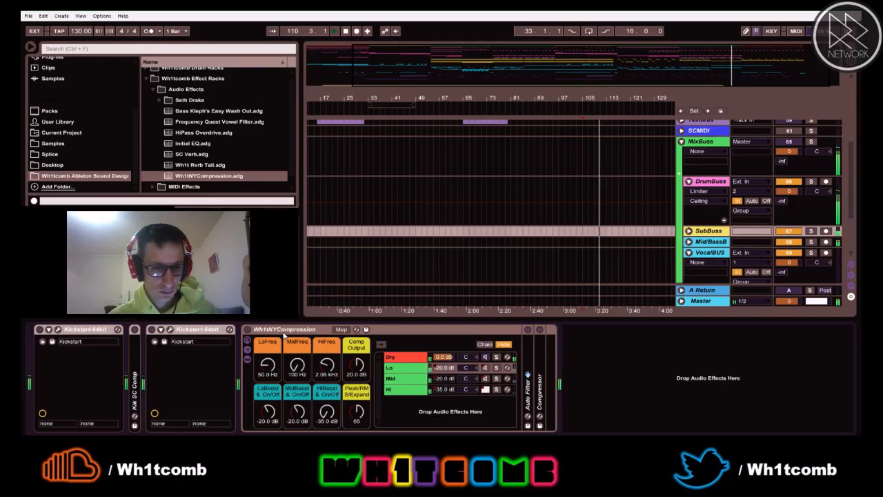
pyautogui.press('space')
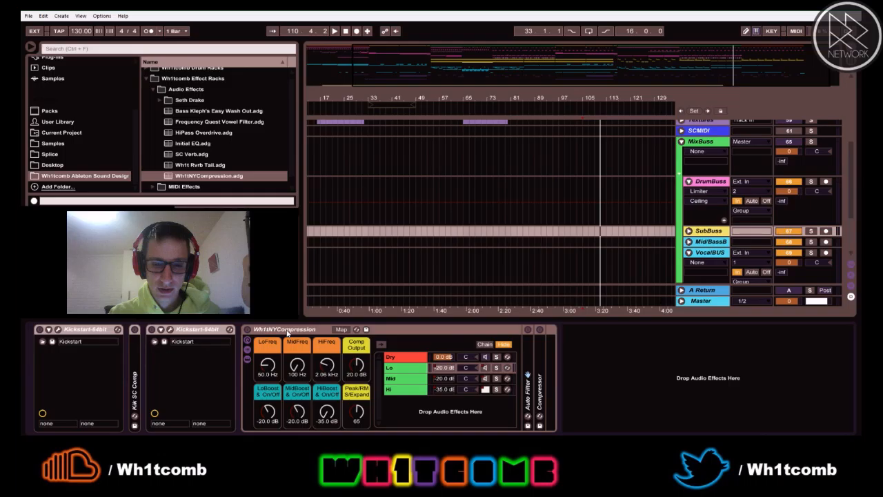
pyautogui.press('space')
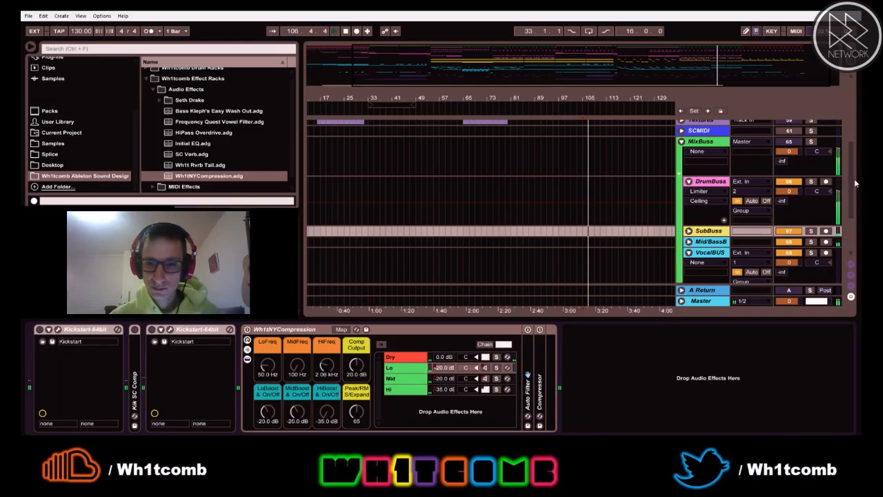
# - Delete the Wh1tNYCompression rack from the sub bus
pyautogui.click(290, 330)
pyautogui.press('Delete')
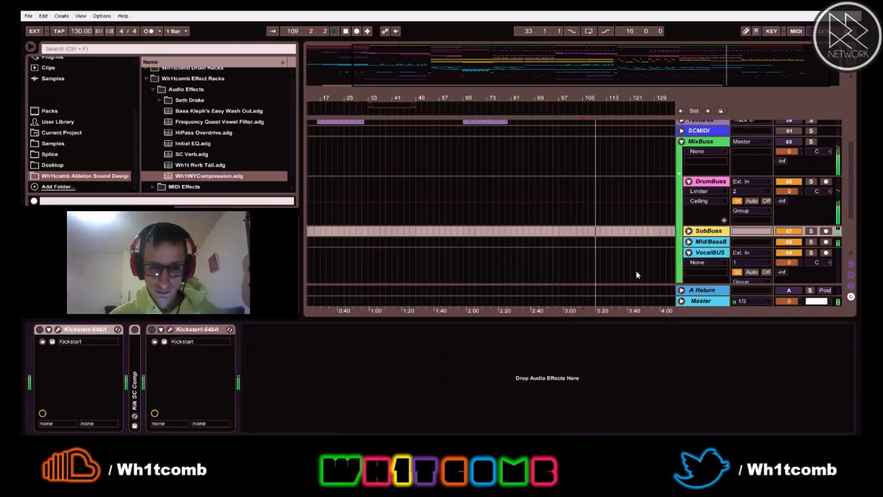
# - Stop playback and load the Wh1tNYCompression rack preset onto the Mid/Bass bus
pyautogui.click(702, 242)
pyautogui.press('space')
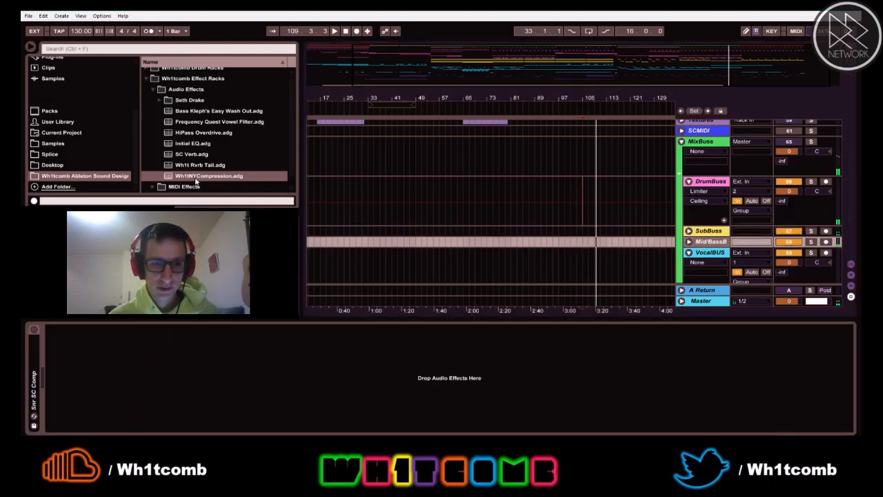
pyautogui.moveTo(196, 179); pyautogui.dragTo(757, 271)
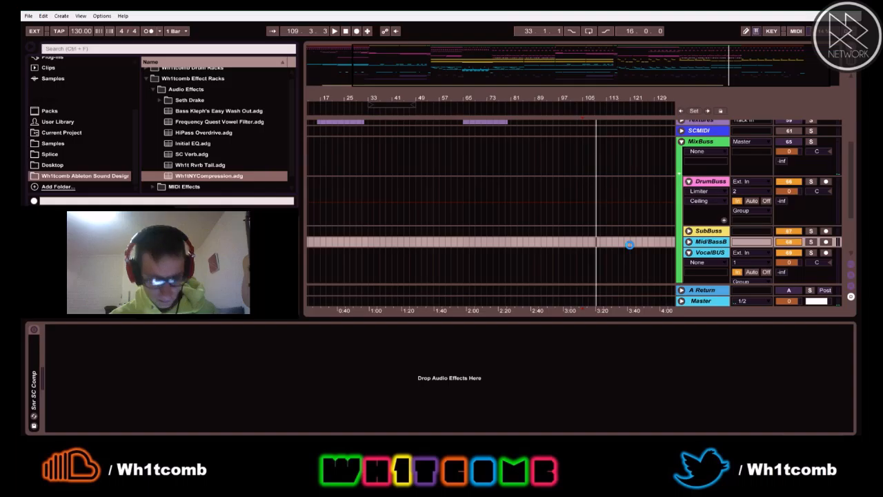
pyautogui.moveTo(673, 218); pyautogui.dragTo(673, 234)
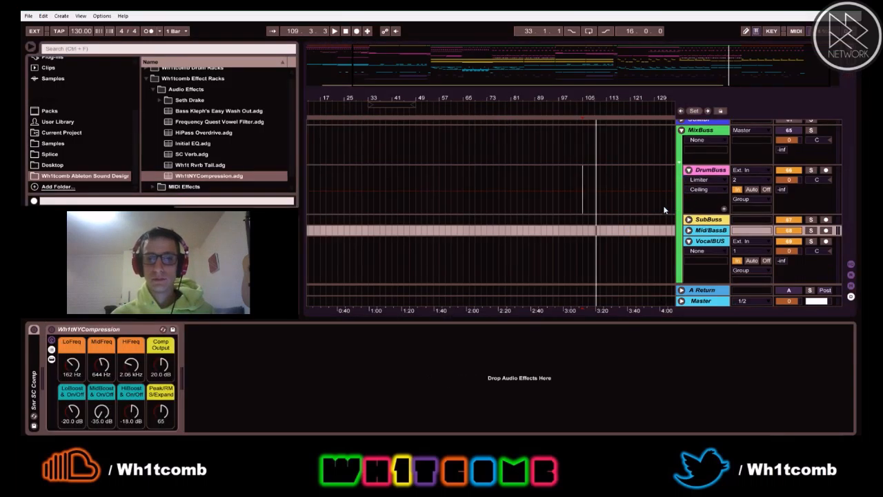
# - Reveal the rack's chain list to unsolo the Hi chain, and solo the Mid/Bass bus
pyautogui.scroll(-2, 664, 203)
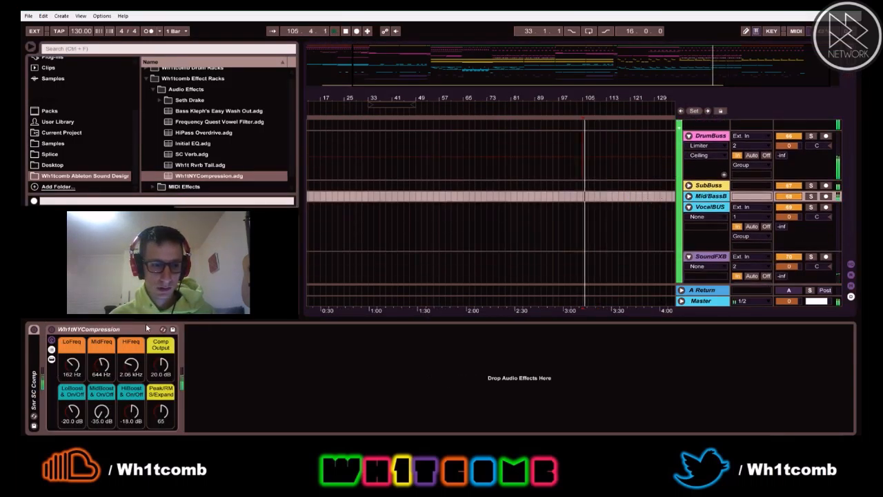
pyautogui.click(52, 350)
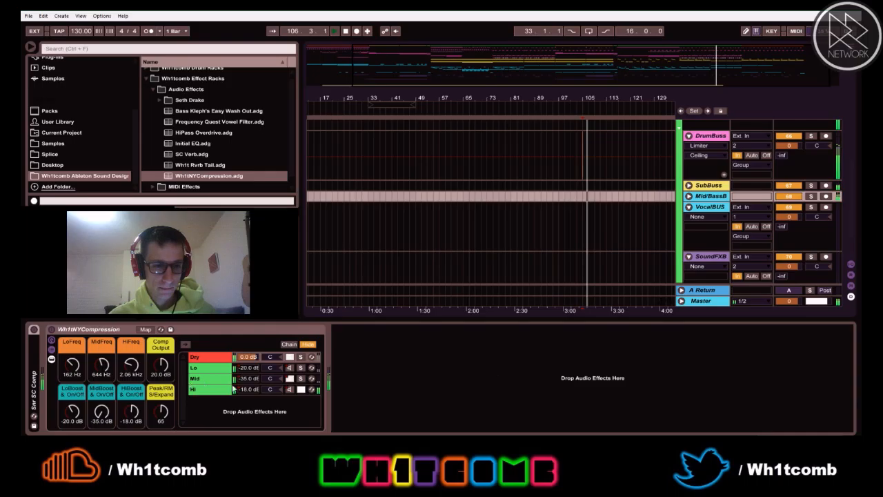
pyautogui.click(307, 392)
pyautogui.click(811, 200)
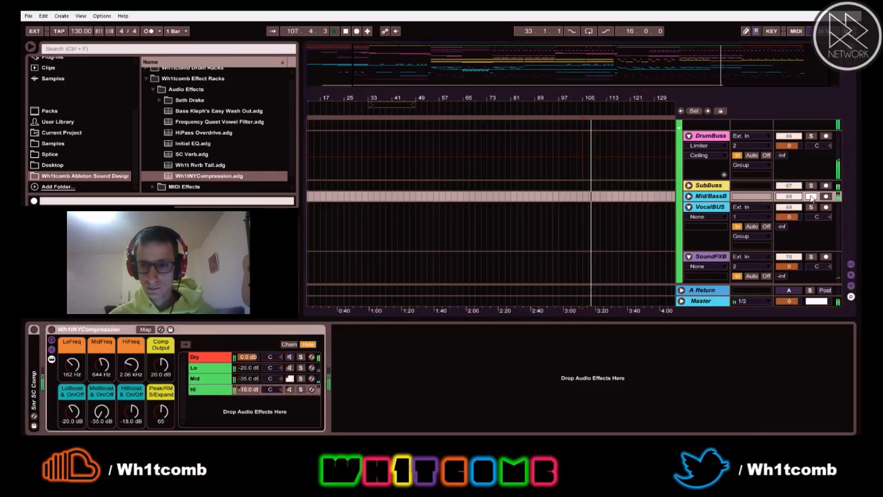
# - Play the soloed Mid/Bass bus, moving the playback start back to bar 81 in the Mids/Basses group
pyautogui.scroll(3, 646, 174)
pyautogui.scroll(1, 646, 175)
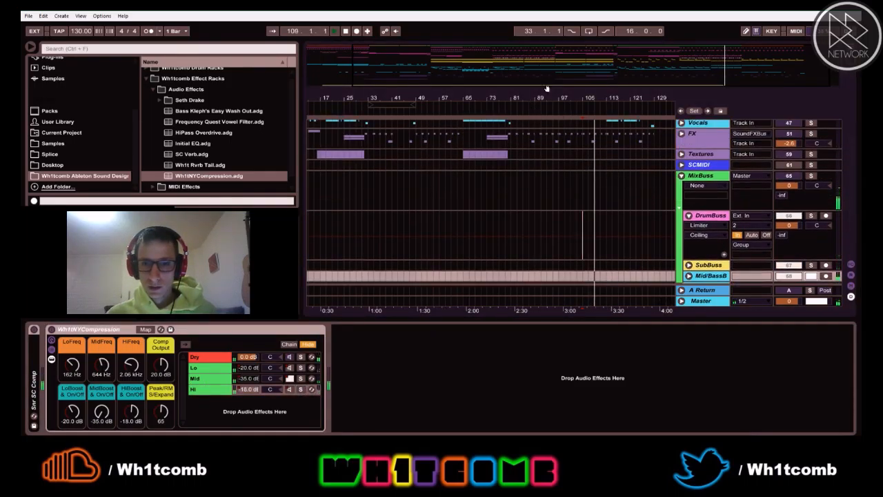
pyautogui.moveTo(539, 91); pyautogui.dragTo(541, 89)
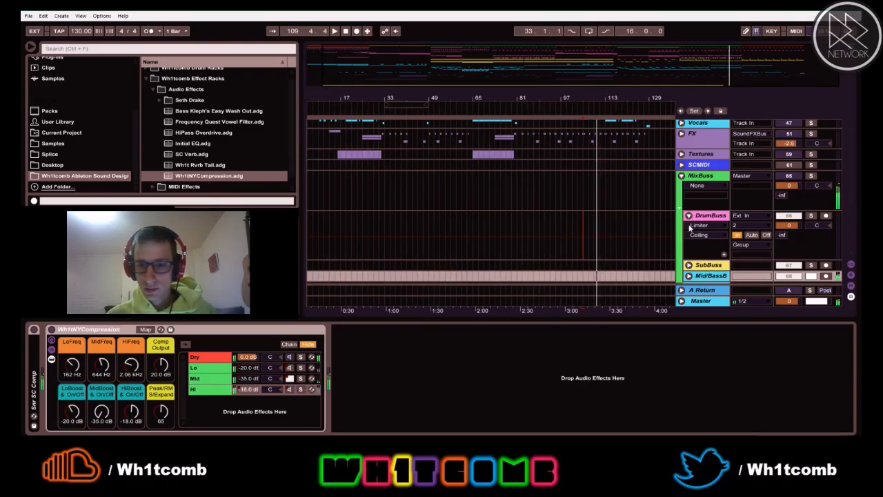
pyautogui.scroll(3, 588, 231)
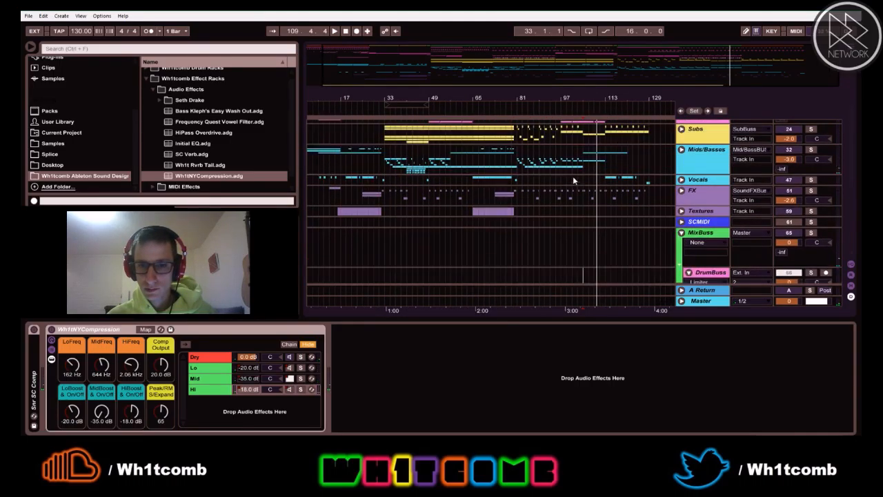
pyautogui.click(580, 177)
pyautogui.press('space')
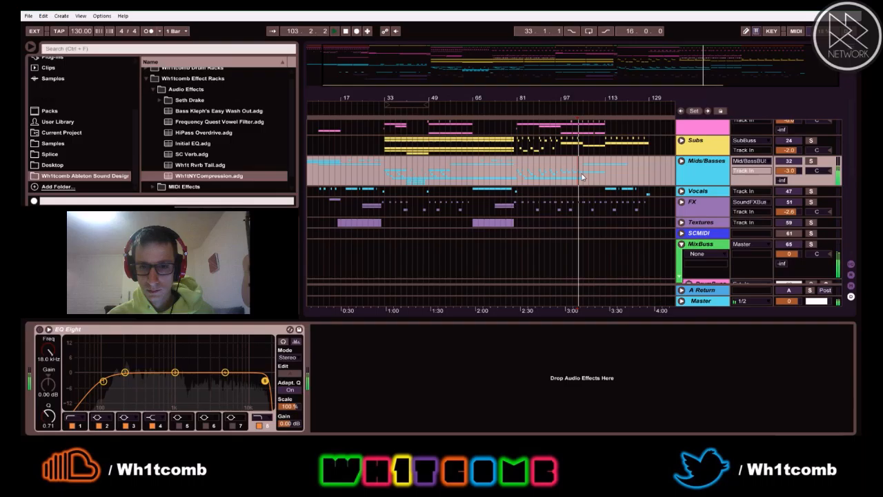
pyautogui.click(519, 163)
# - Select the Mid/Bass bus again and solo the Lo chain in its compression rack
pyautogui.scroll(-3, 544, 221)
pyautogui.scroll(-5, 543, 221)
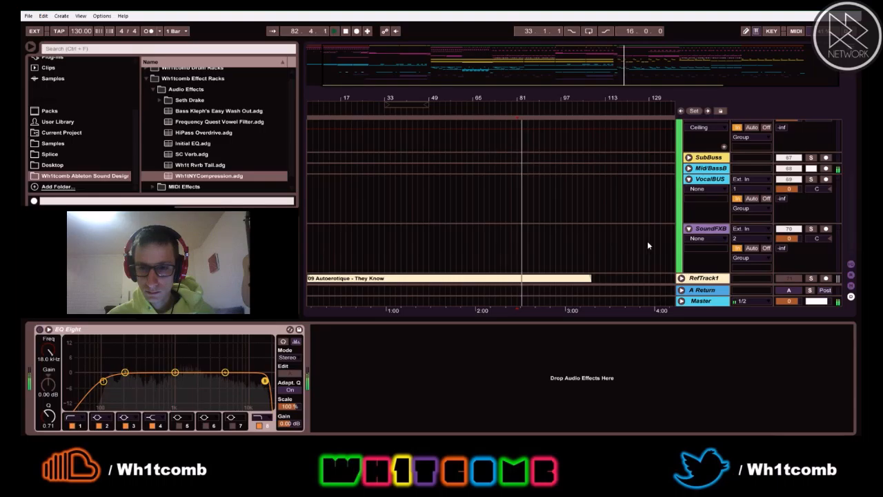
pyautogui.click(711, 229)
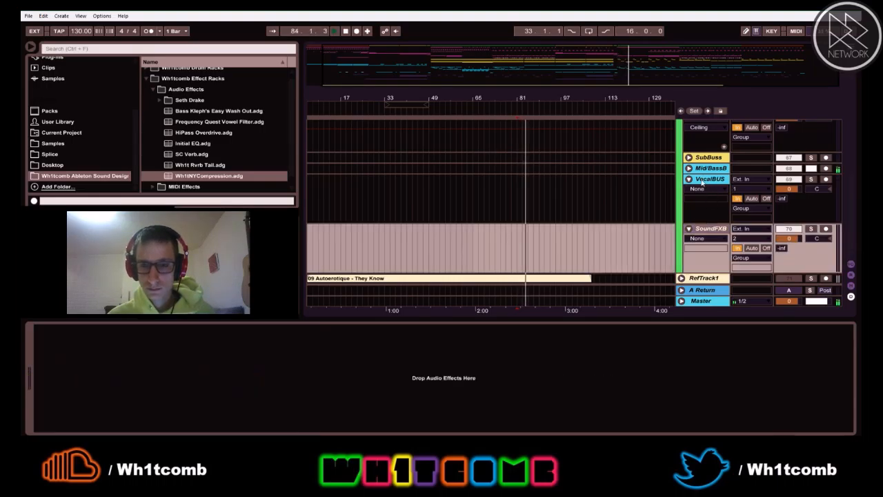
pyautogui.scroll(2, 713, 187)
pyautogui.click(711, 203)
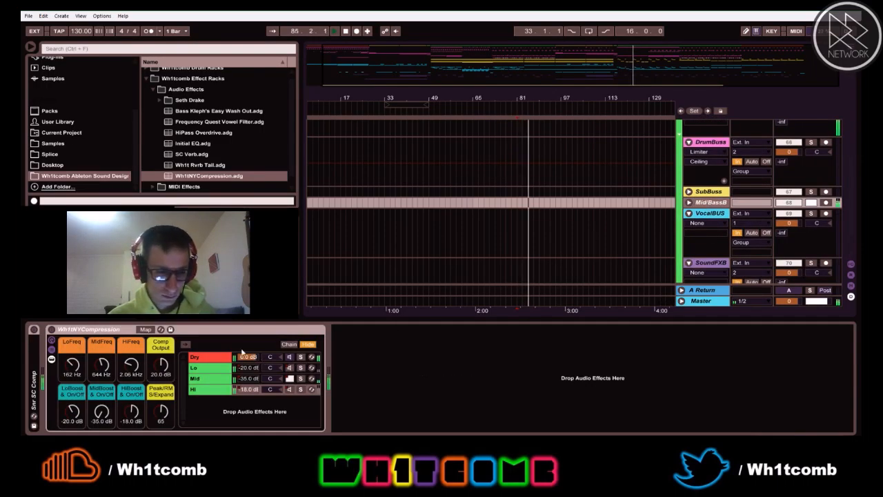
pyautogui.click(302, 367)
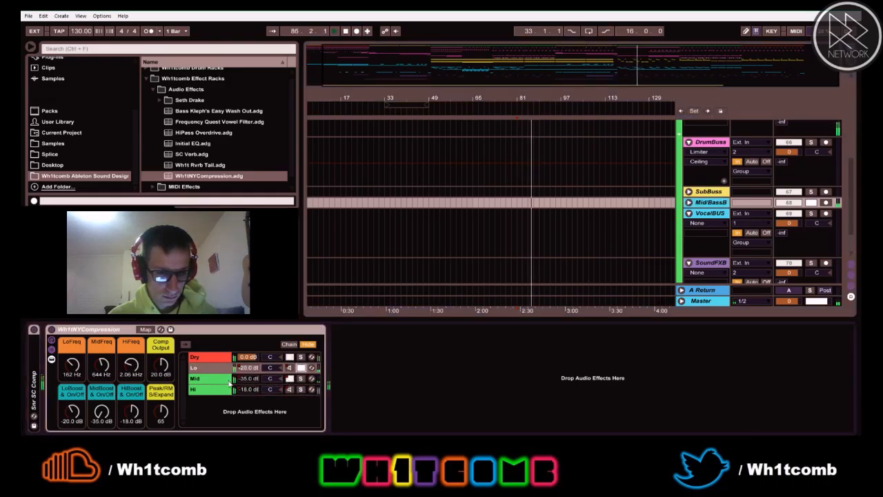
# - Try the LoFreq macro at 300 Hz, set it to 200 Hz and replay the Lo chain
pyautogui.click(67, 379)
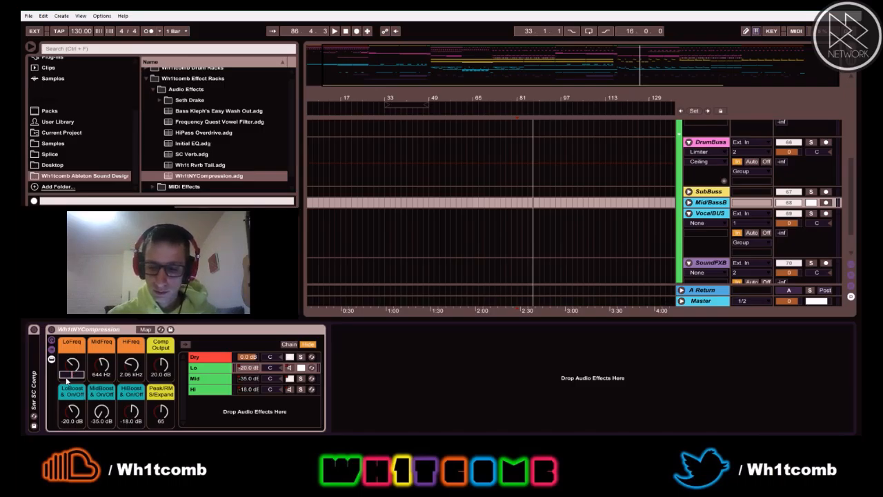
pyautogui.press('Return')
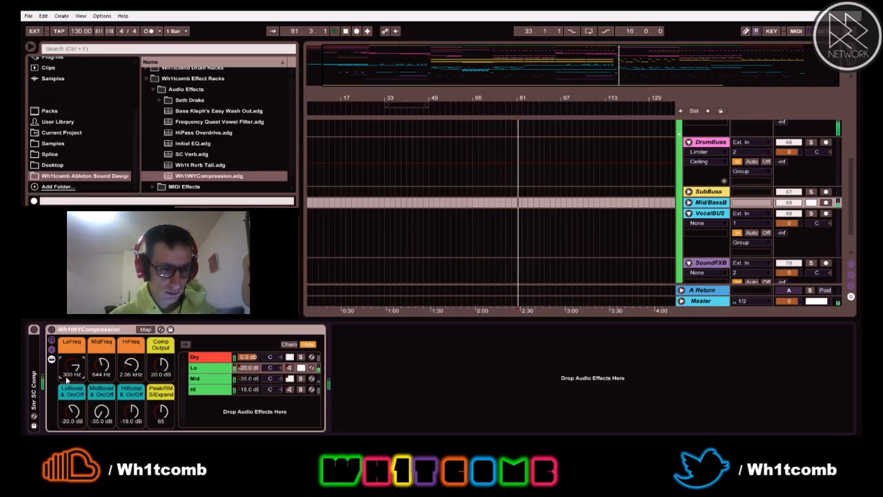
pyautogui.write('1')
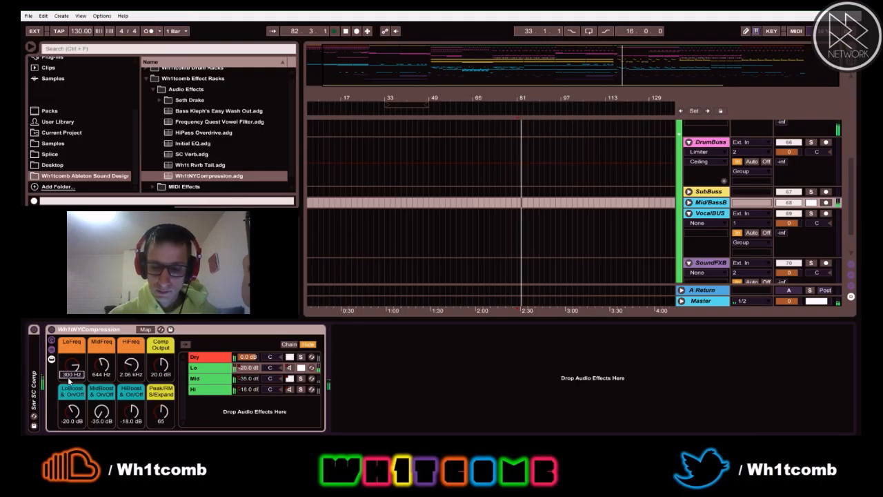
pyautogui.press('BackSpace')
pyautogui.write('200')
pyautogui.press('Return')
pyautogui.press('space')
pyautogui.press('space')
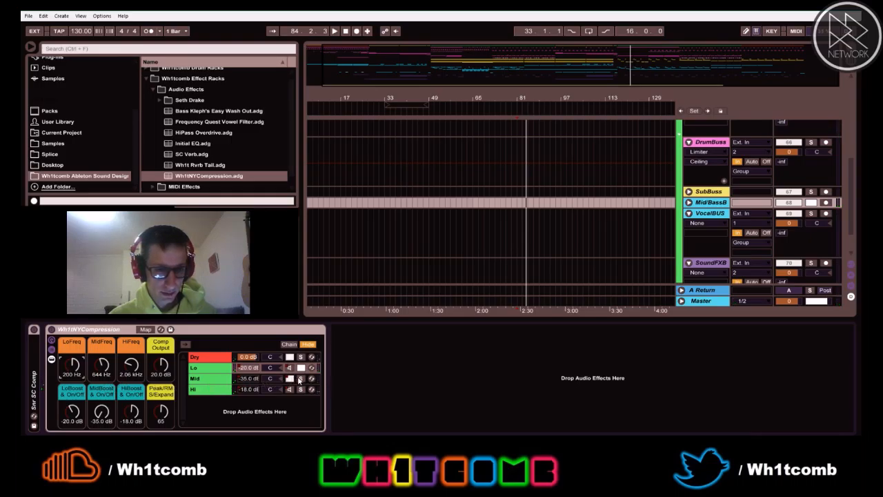
# - Solo the Mid chain and set the MidFreq macro to 500 Hz
pyautogui.click(299, 380)
pyautogui.click(104, 374)
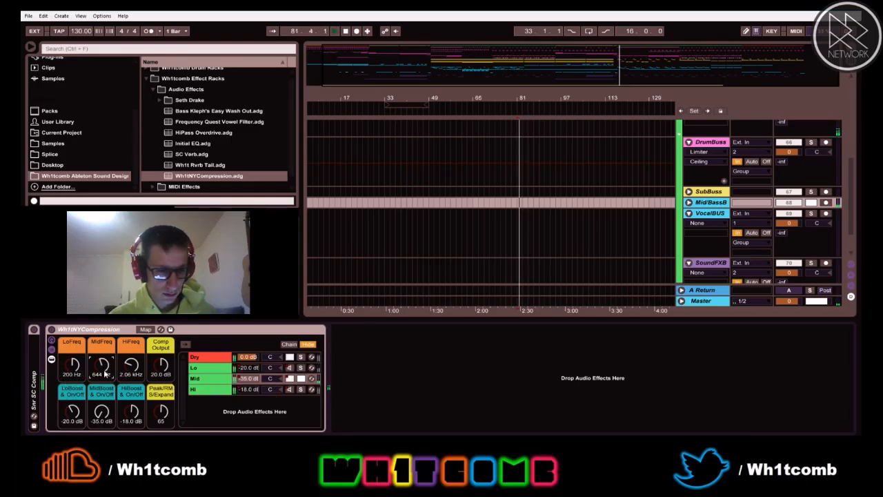
pyautogui.write('500')
pyautogui.press('Return')
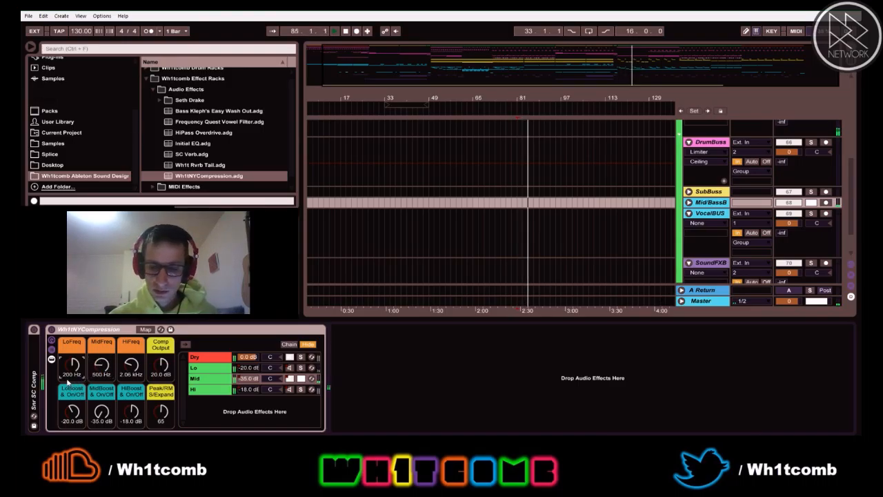
# - Set the LoFreq macro to 150 Hz and the MidFreq macro to 400 Hz
pyautogui.click(74, 376)
pyautogui.write('150')
pyautogui.press('Return')
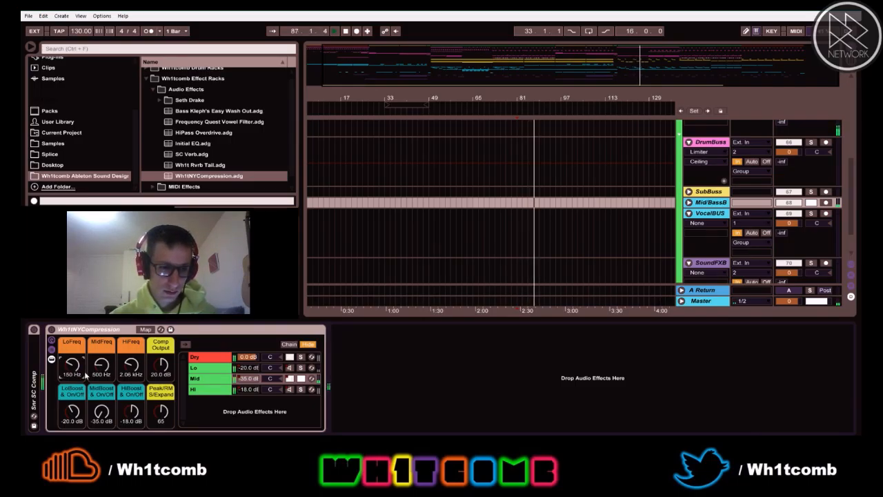
pyautogui.click(99, 376)
pyautogui.write('400')
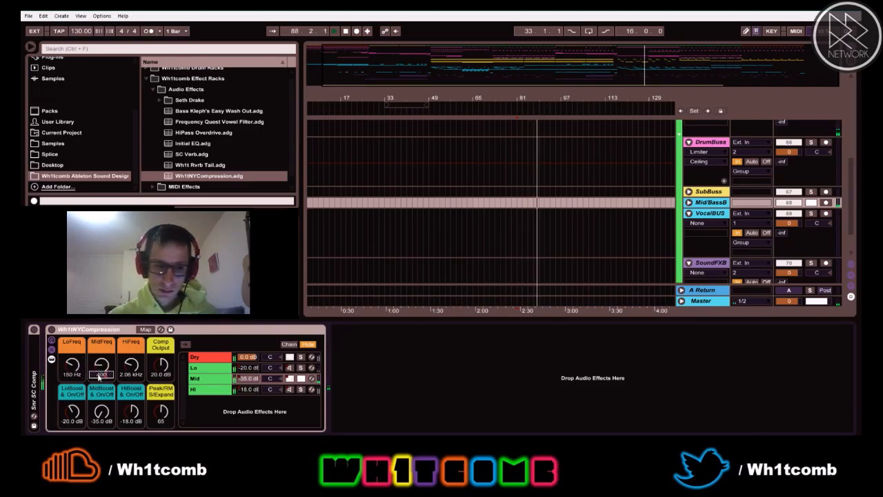
pyautogui.press('Return')
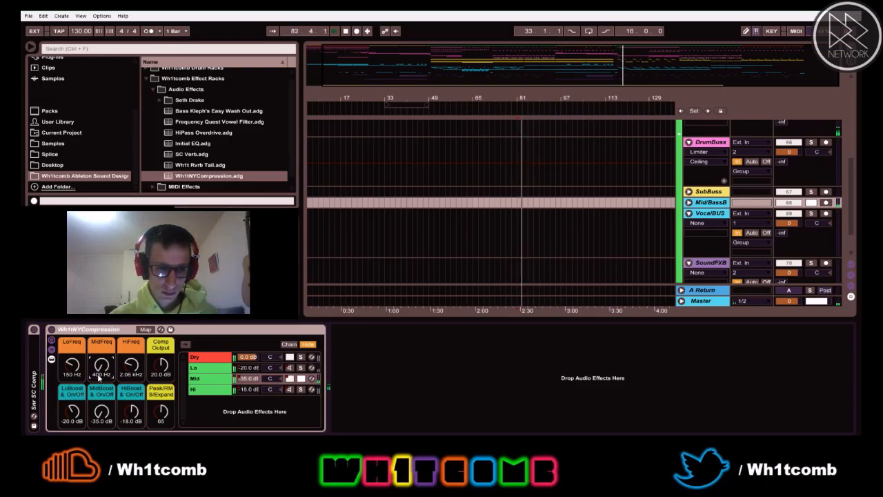
# - Set the LoFreq macro to 200 Hz while the Mid chain plays
pyautogui.click(76, 376)
pyautogui.write('200')
pyautogui.press('Return')
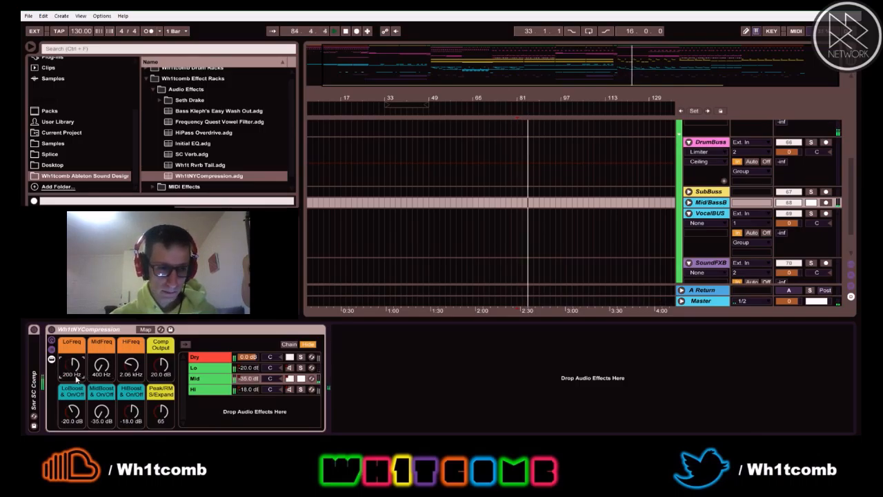
# - Solo the Hi chain and set the HiFreq macro to 4 kHz, replaying from bar 81
pyautogui.click(301, 390)
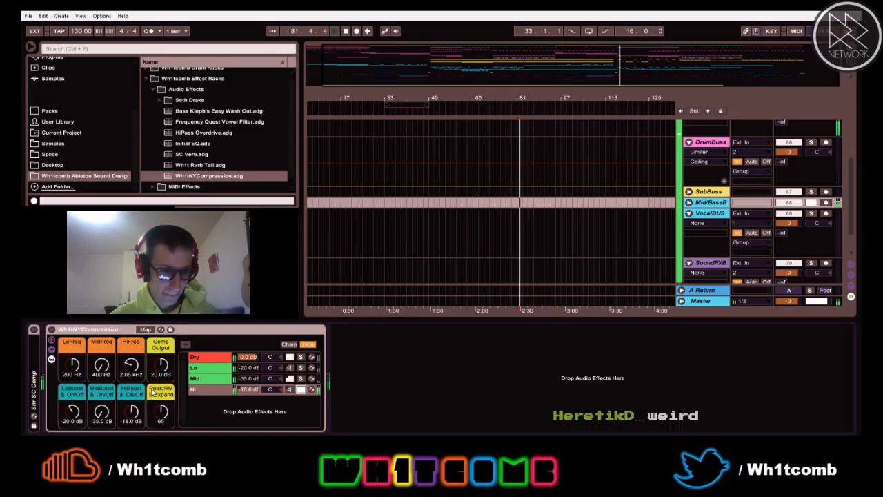
pyautogui.click(133, 374)
pyautogui.write('4000')
pyautogui.press('Return')
pyautogui.press('space')
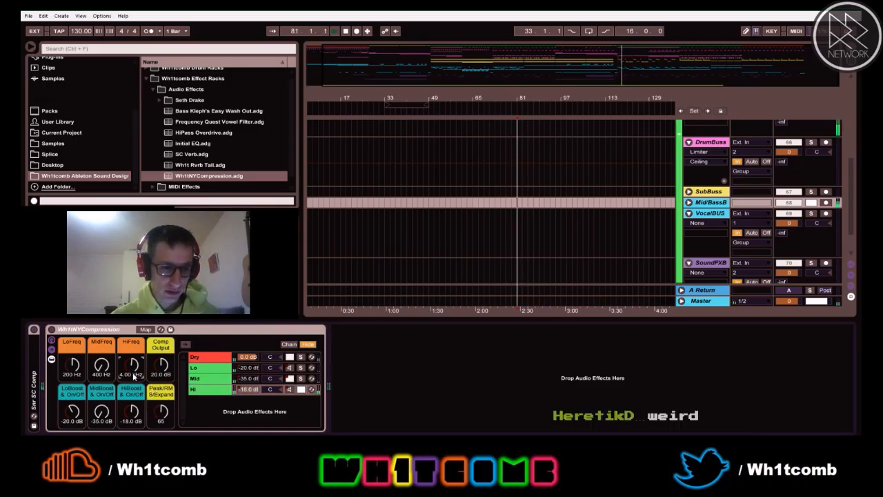
# - Audition the Mid and Lo chains in solo, and unsolo them to replay the whole rack
pyautogui.click(301, 379)
pyautogui.click(303, 368)
pyautogui.click(303, 367)
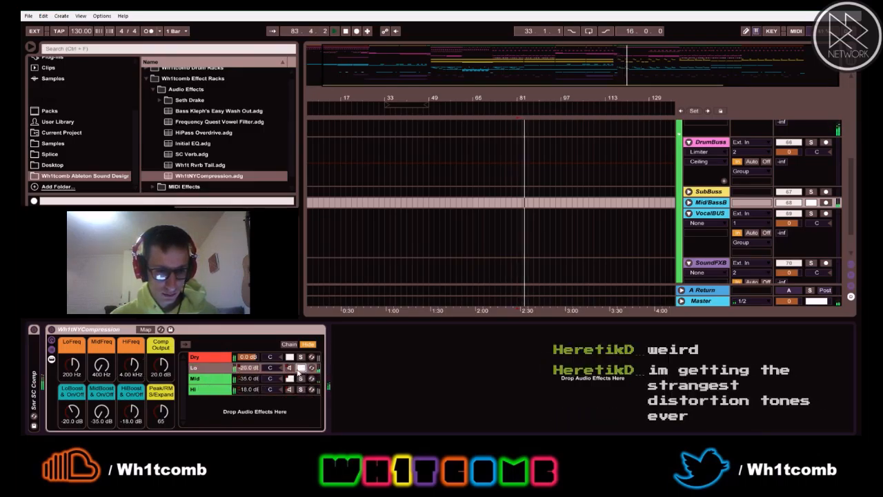
pyautogui.click(300, 367)
pyautogui.press('space')
pyautogui.press('space')
pyautogui.press('space')
# - Set the MidBoost macro to -30 dB and replay the Mid/Bass bus
pyautogui.click(69, 424)
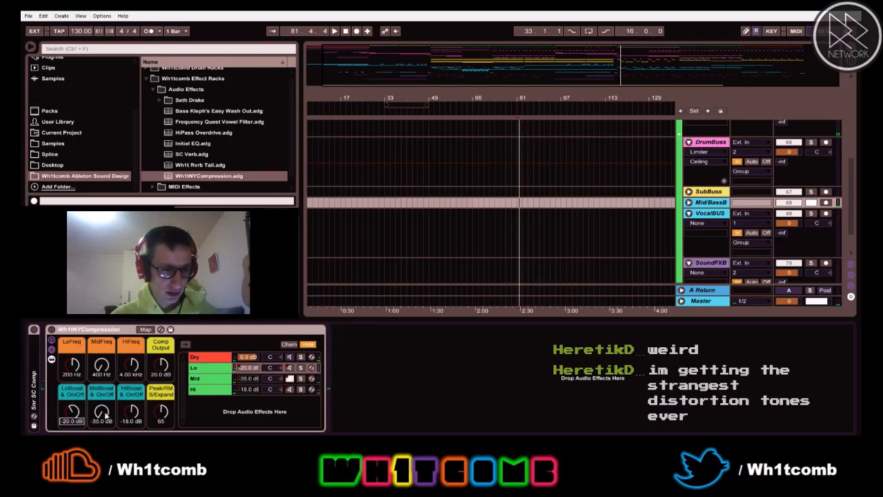
pyautogui.click(100, 421)
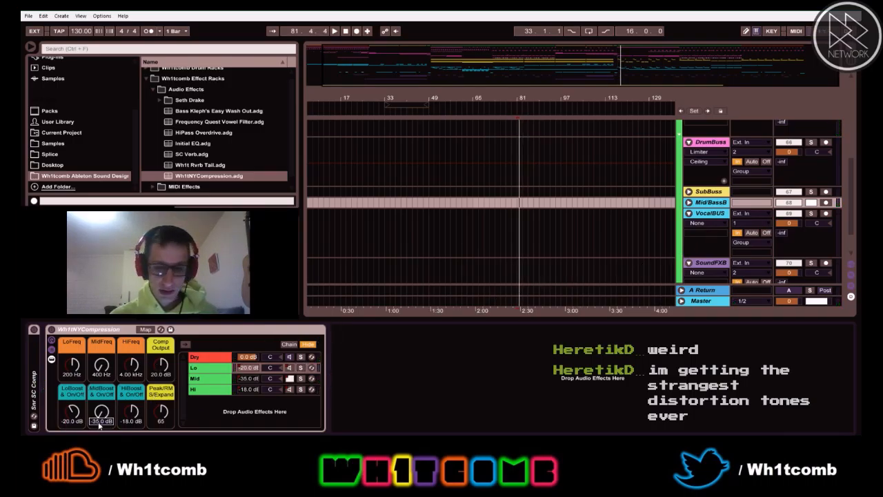
pyautogui.write('-30')
pyautogui.press('Return')
pyautogui.press('space')
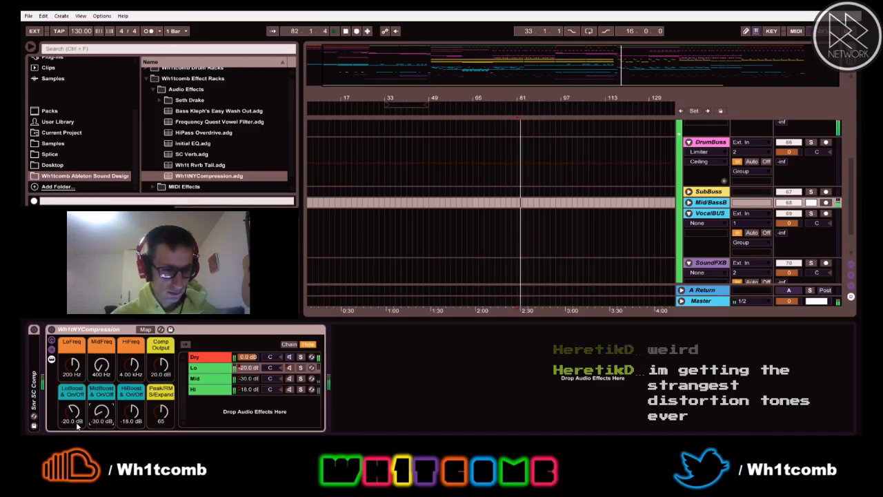
# - Solo the Mid chain and set the MidBoost macro to -25 dB
pyautogui.click(77, 422)
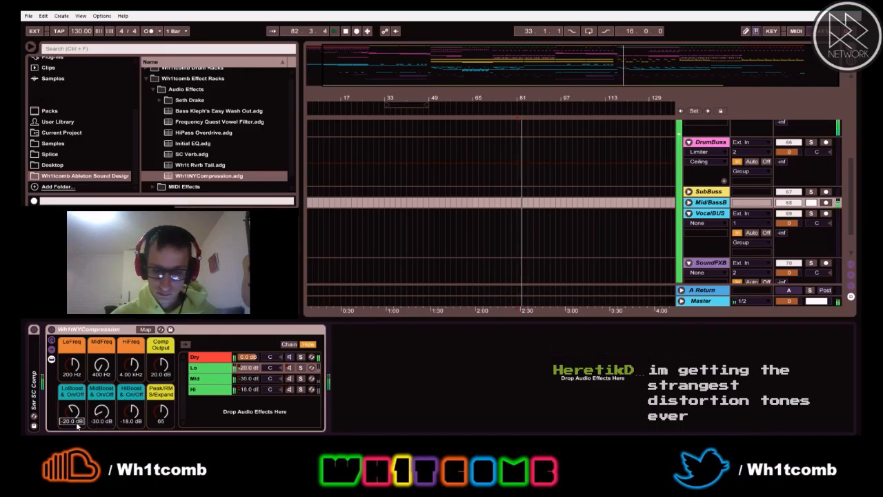
pyautogui.click(300, 379)
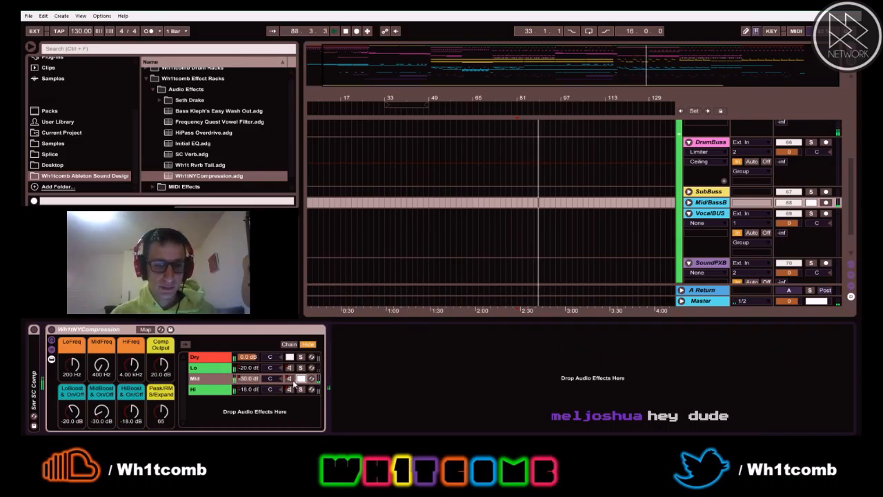
pyautogui.click(98, 424)
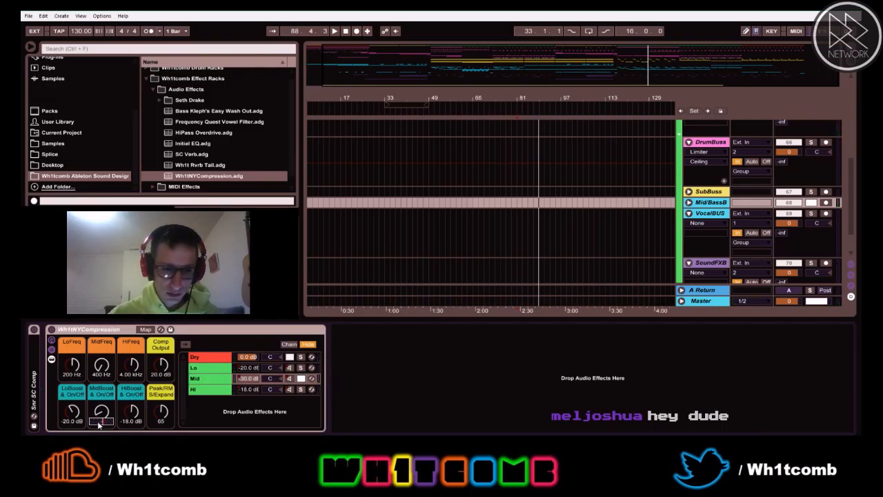
pyautogui.press('Return')
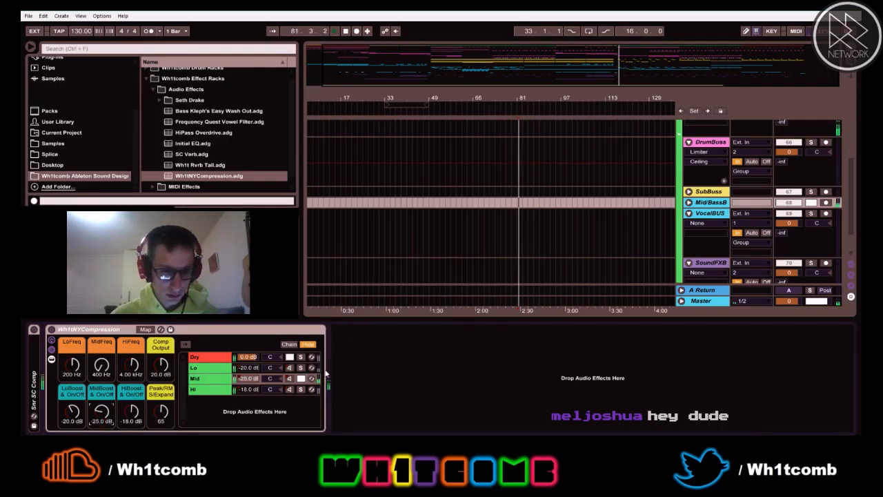
# - Unsolo the Mid chain, raise the HiBoost macro to -15 dB with the Hi chain soloed, and unsolo it
pyautogui.click(302, 379)
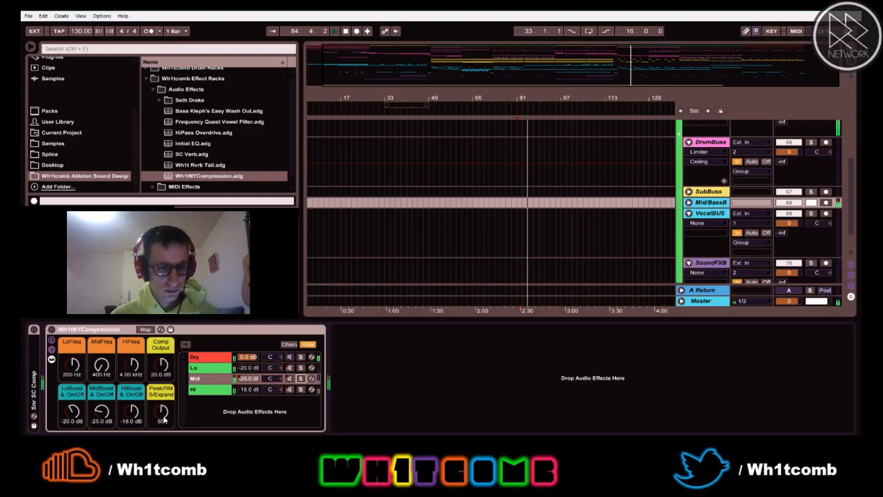
pyautogui.click(301, 389)
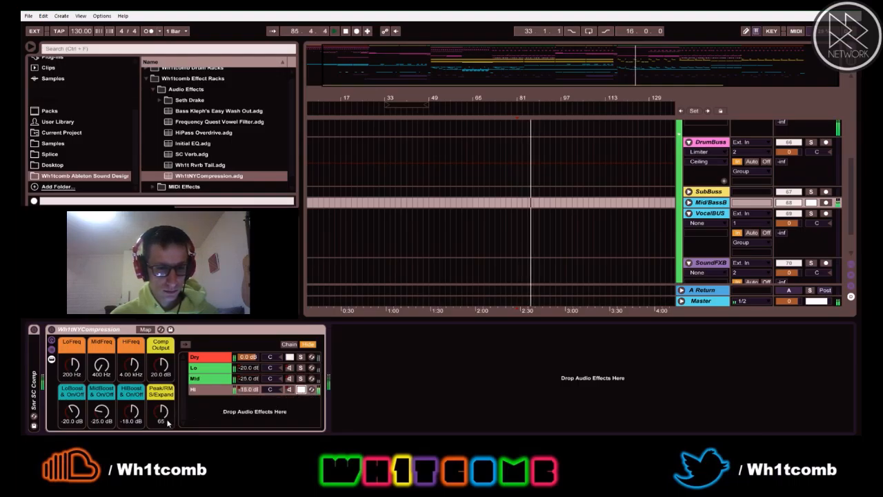
pyautogui.scroll(3, 131, 425)
pyautogui.click(300, 389)
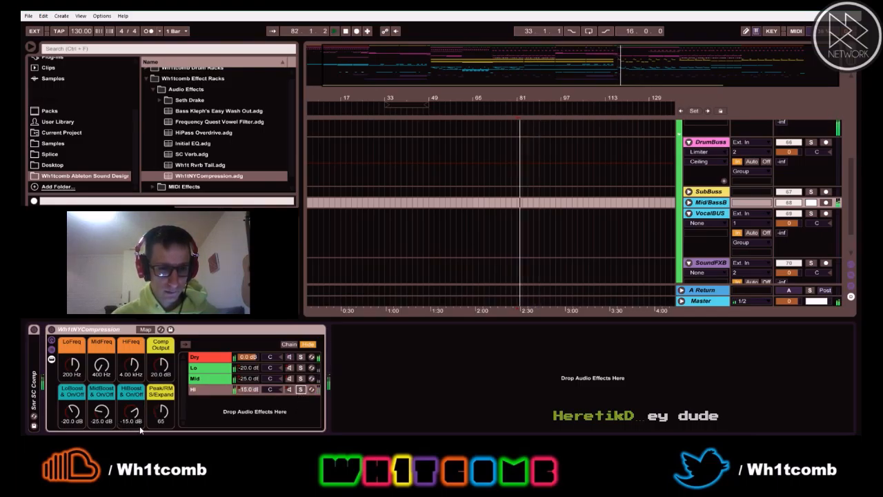
# - Compare the Mid/Bass bus with the Wh1tNYCompression rack bypassed and active, and collapse the rack
pyautogui.click(52, 330)
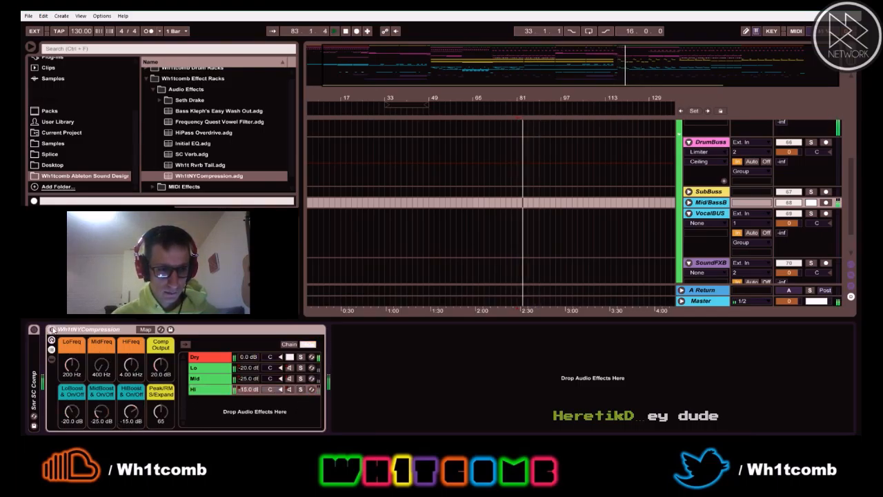
pyautogui.click(52, 330)
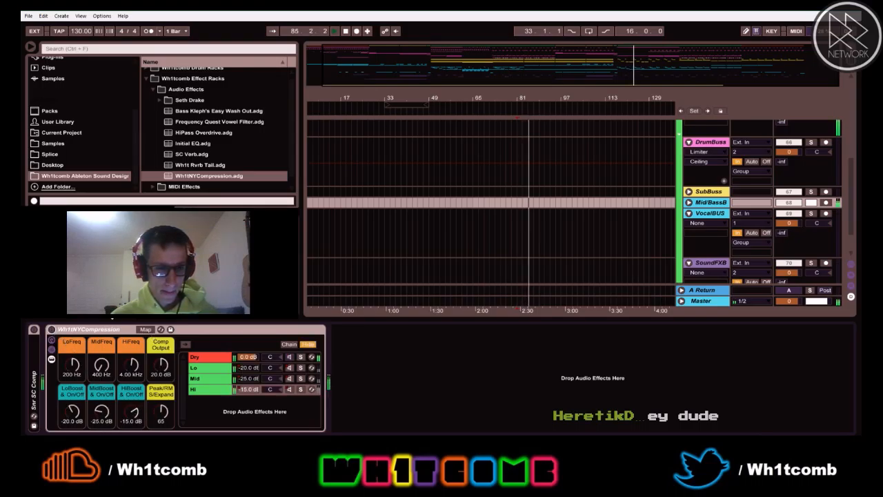
pyautogui.doubleClick(95, 332)
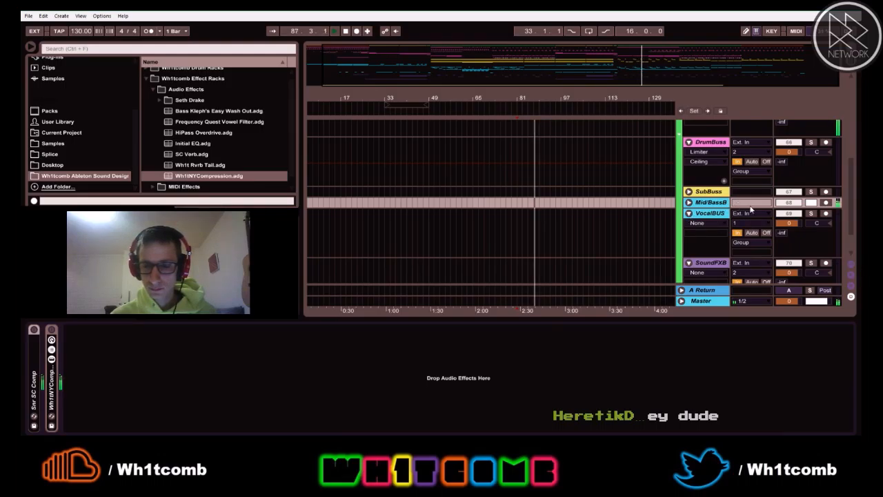
# - Unsolo the Mid/Bass bus, and fold the SoundFX bus while unfolding RefTrack1
pyautogui.click(813, 206)
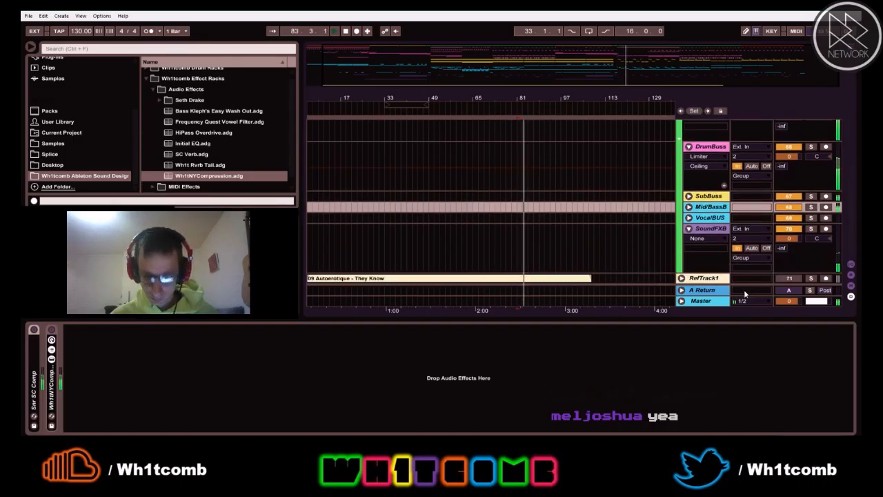
pyautogui.click(688, 229)
pyautogui.click(682, 240)
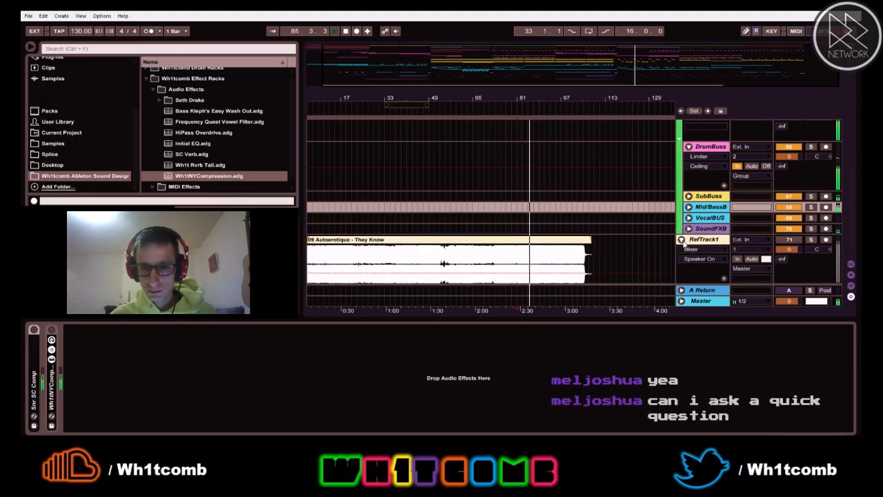
# - Stop playback and set the gain of the RefTrack1 clip "09 Autoerotique - They Know" to -10 dB
pyautogui.press('space')
pyautogui.doubleClick(388, 239)
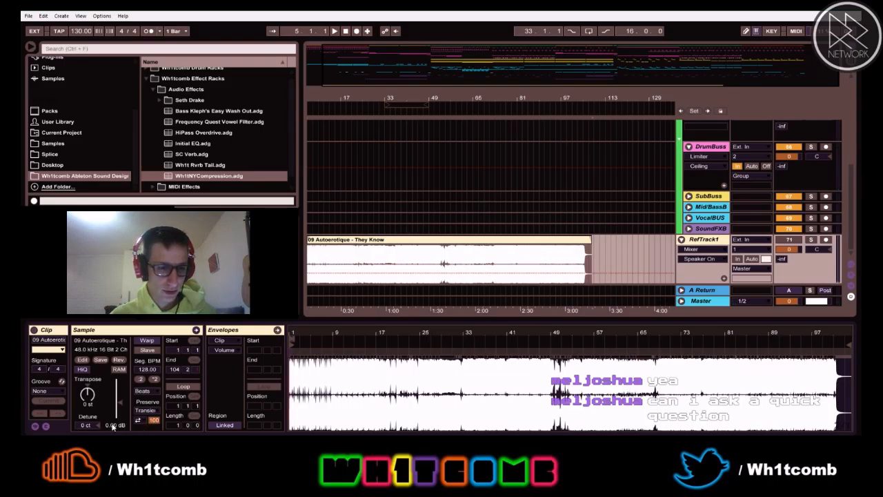
pyautogui.press('Return')
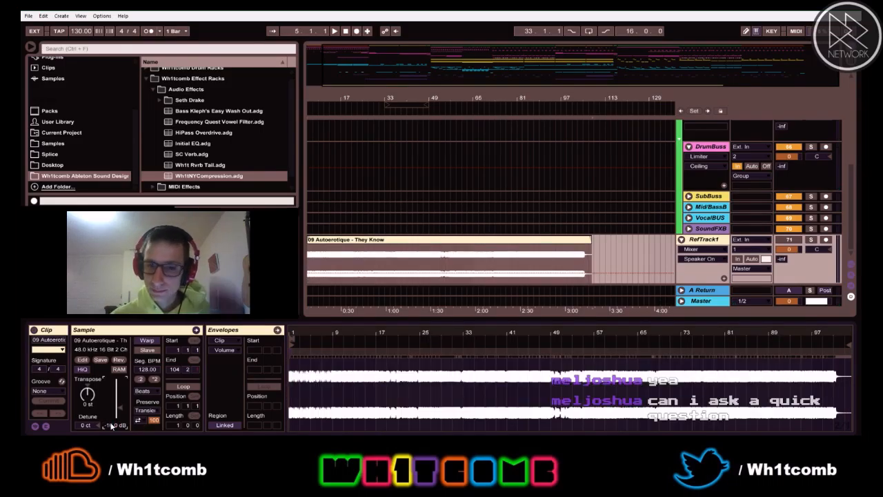
# - Save the Live Set as DaNinja5.06.16 PreMaster in the Da Ninja Project folder, and collapse the Wh1tcomb Effect Racks folder
pyautogui.click(28, 16)
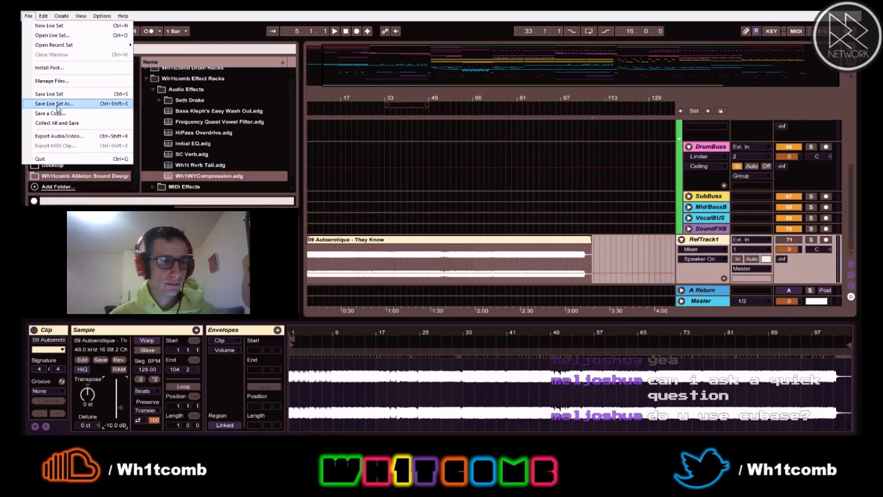
pyautogui.click(54, 104)
pyautogui.click(643, 342)
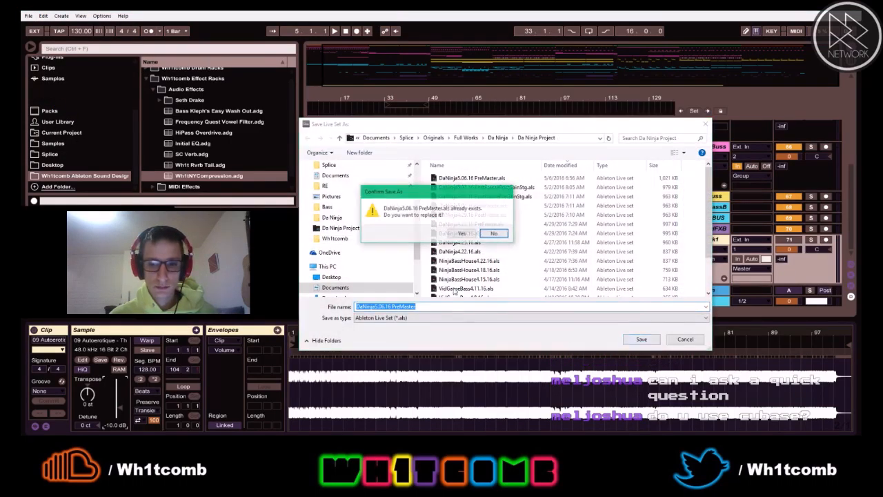
pyautogui.click(497, 233)
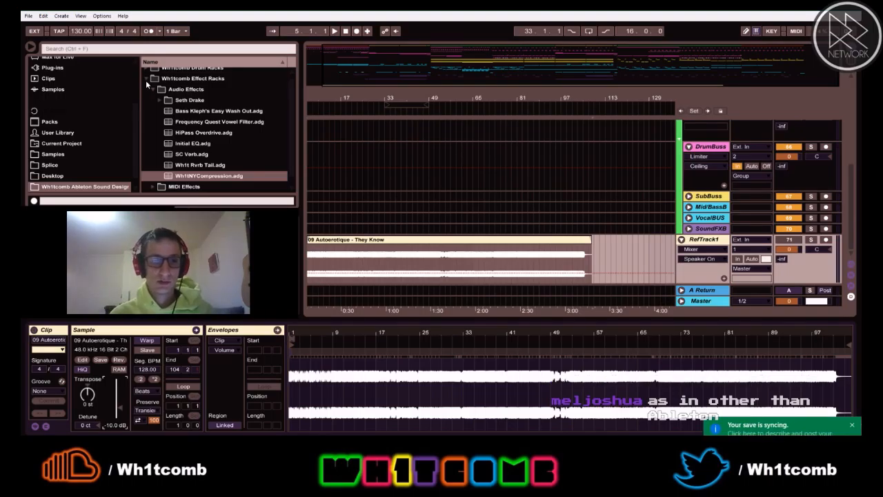
pyautogui.click(146, 80)
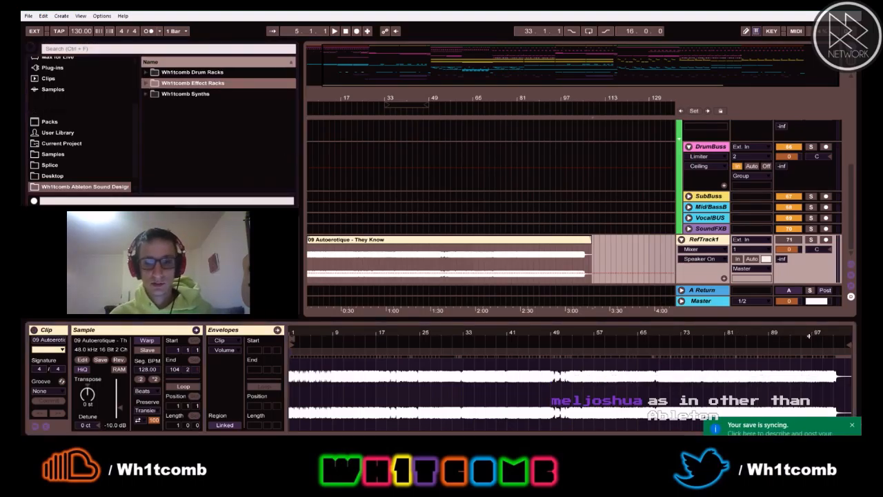
pyautogui.click(850, 425)
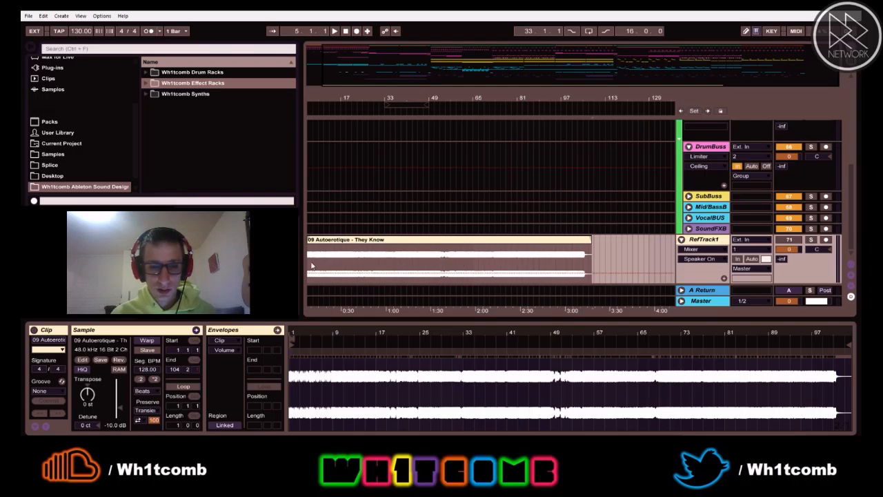
# - Find the dfx RMS Buddy.64 plug-in among the Mastering VST effects and load it onto the Master track
pyautogui.scroll(5, 59, 143)
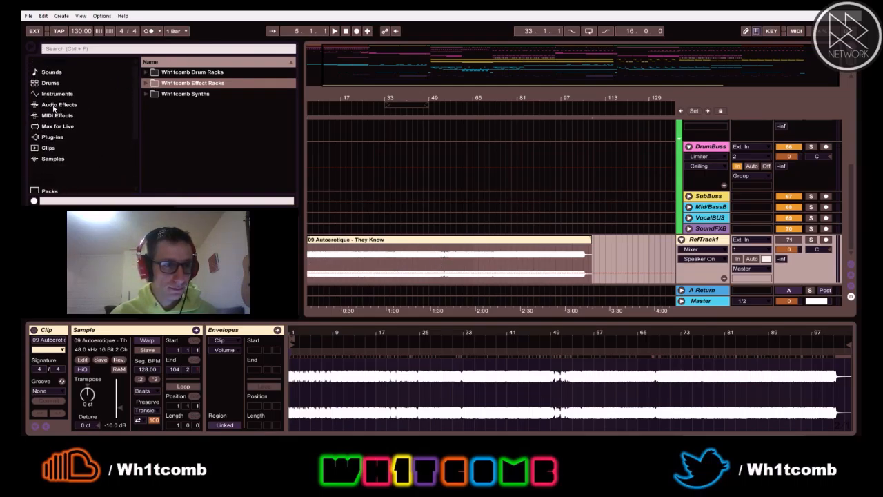
pyautogui.click(39, 107)
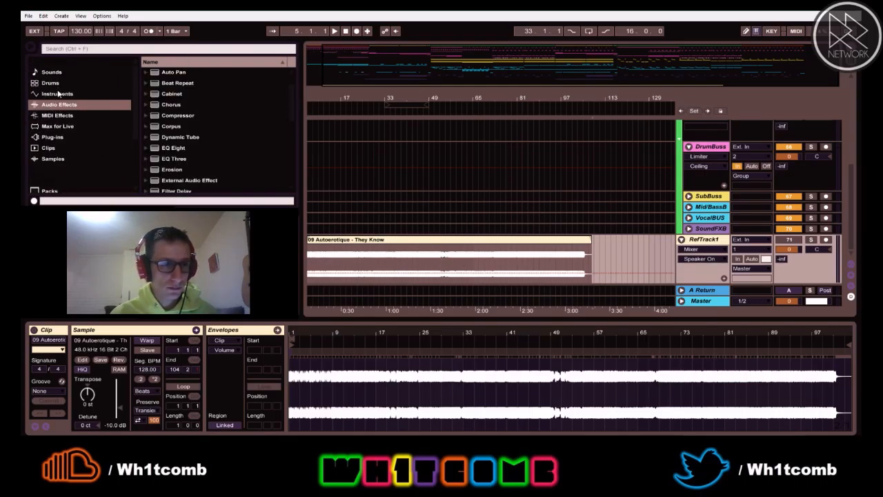
pyautogui.click(59, 94)
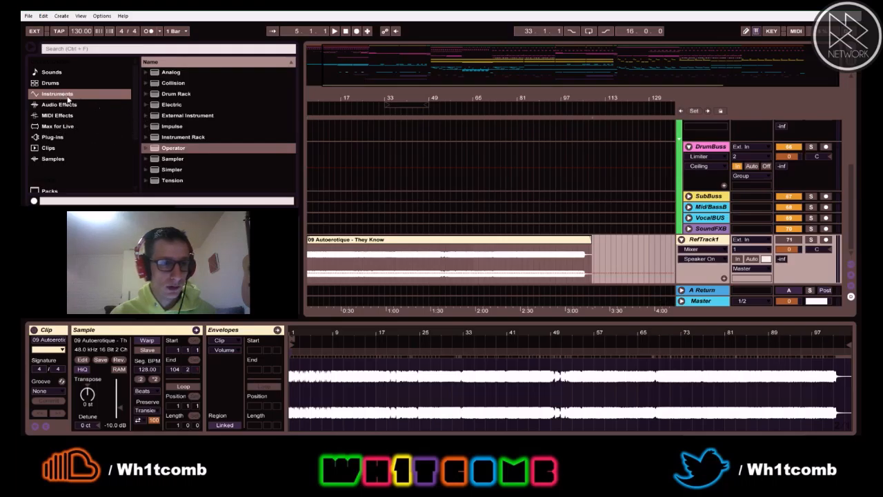
pyautogui.click(48, 136)
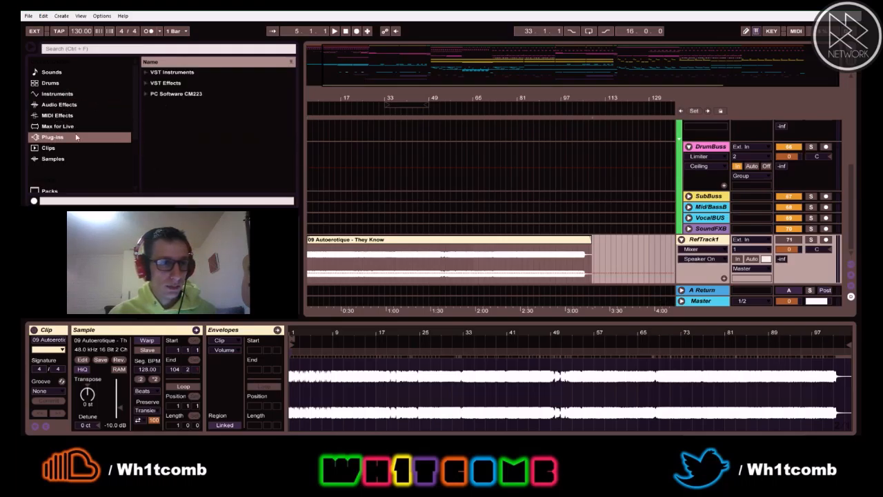
pyautogui.click(145, 83)
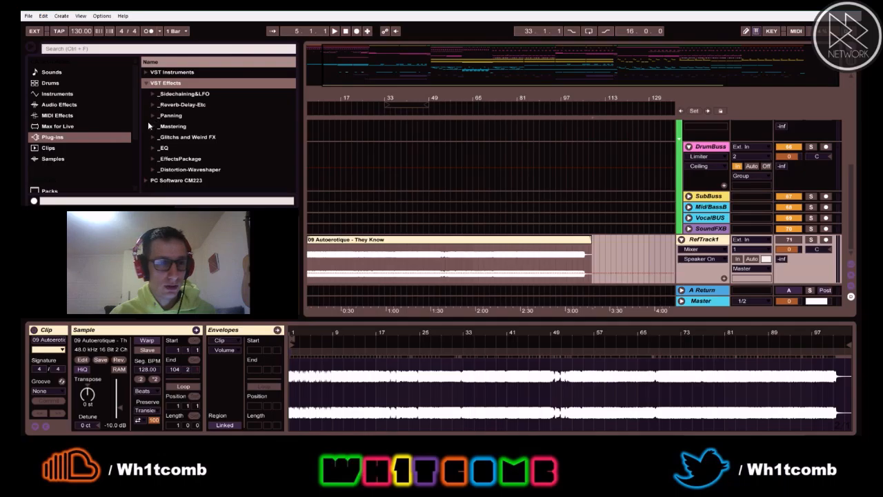
pyautogui.click(150, 126)
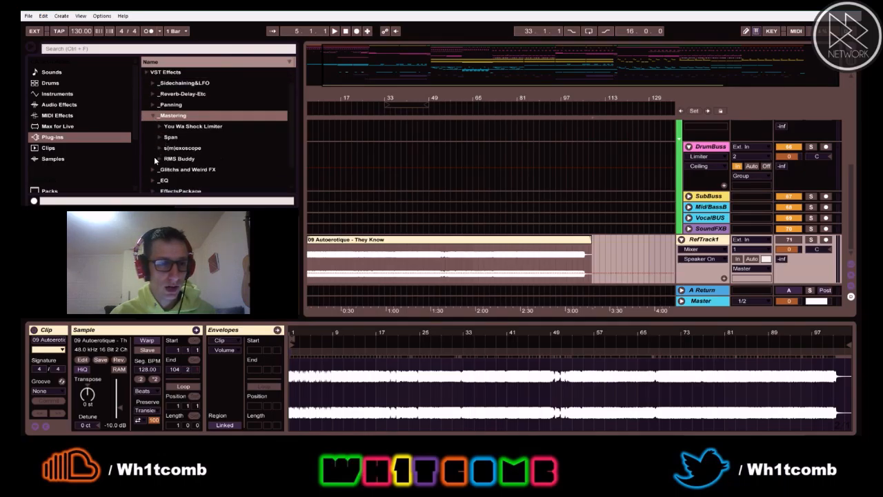
pyautogui.click(156, 159)
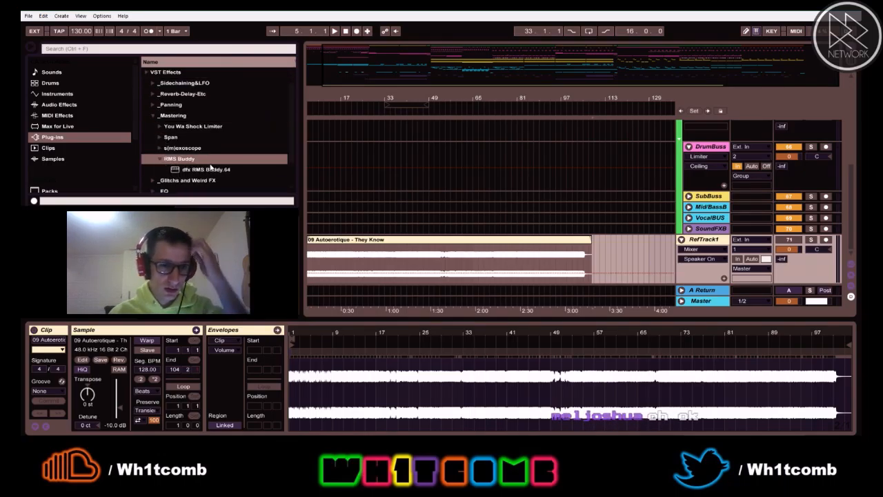
pyautogui.click(207, 169)
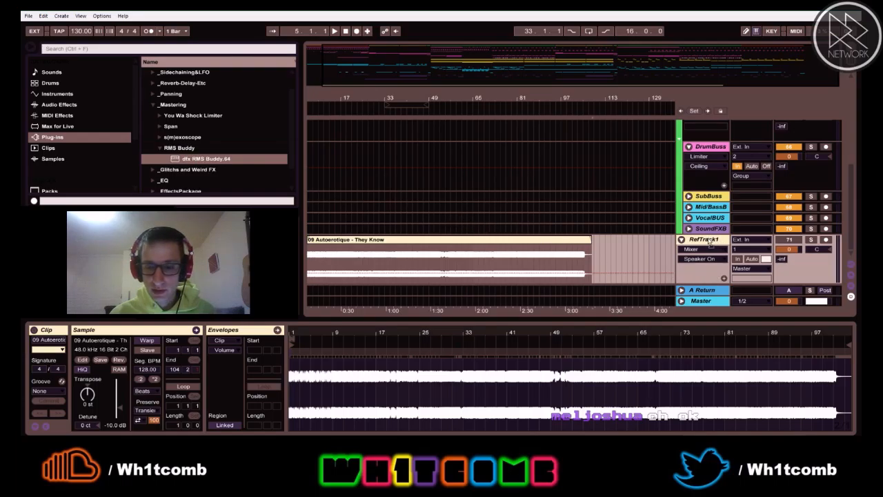
pyautogui.moveTo(715, 304); pyautogui.dragTo(713, 303)
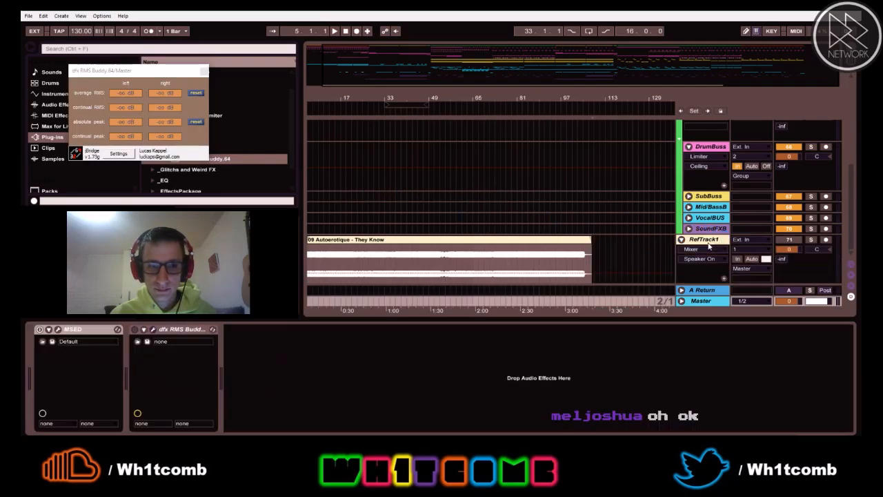
# - Solo RefTrack1 and play it from bar 5, restarting once, with the RMS Buddy meter running
pyautogui.click(812, 241)
pyautogui.press('space')
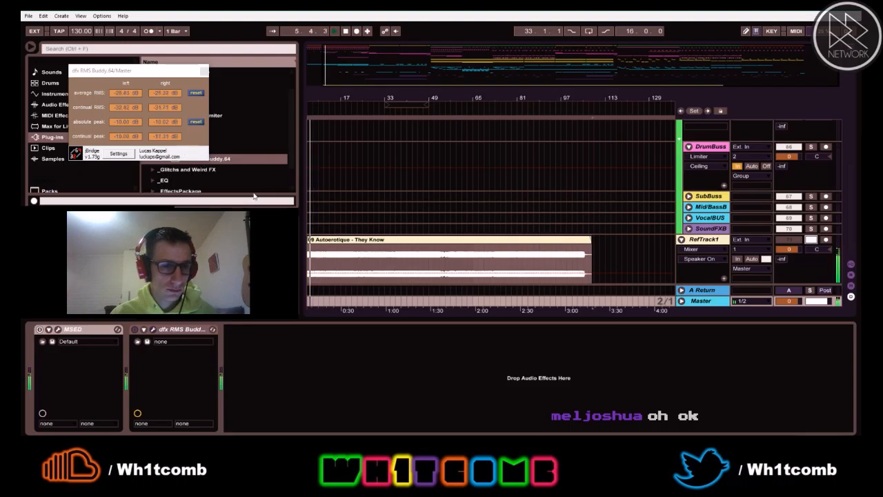
pyautogui.press('space')
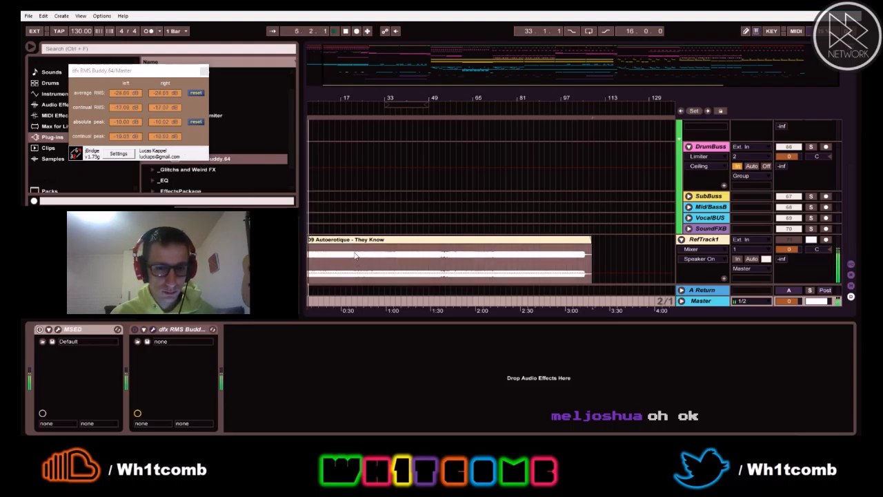
# - Play RefTrack1 from about bar 22 and about bar 29, check the Master's RMS Buddy levels, and stop playback
pyautogui.click(358, 264)
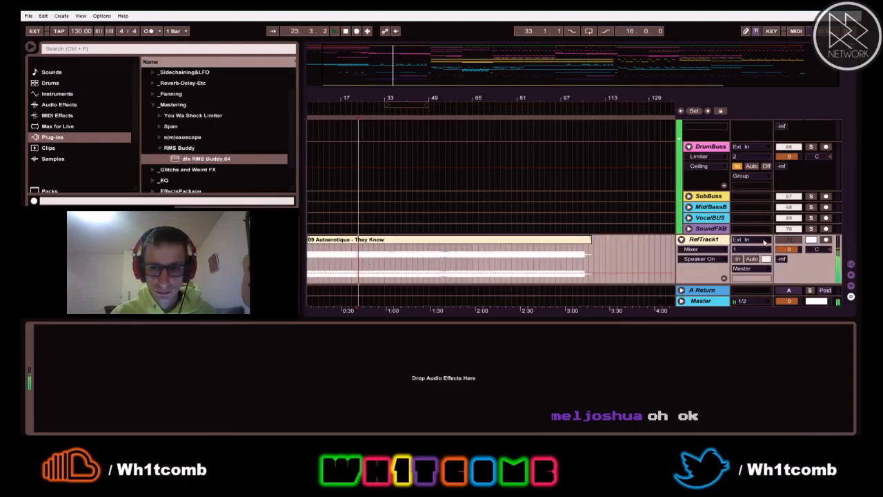
pyautogui.click(700, 301)
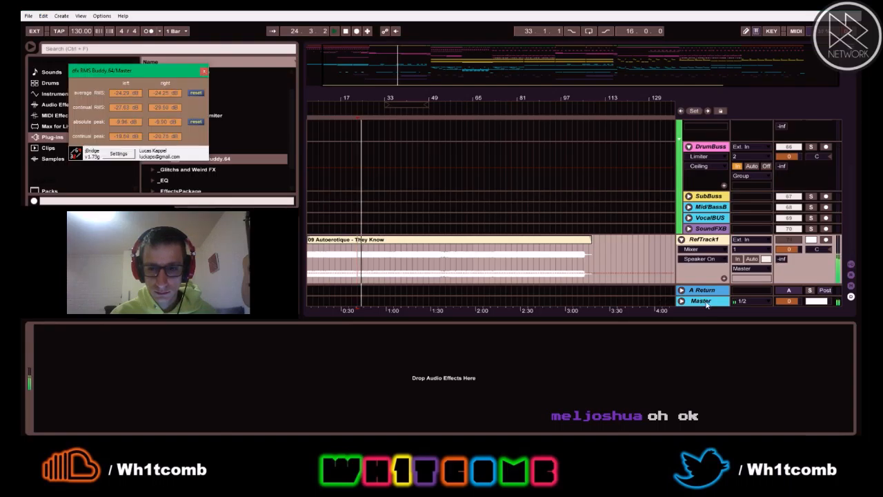
pyautogui.click(376, 263)
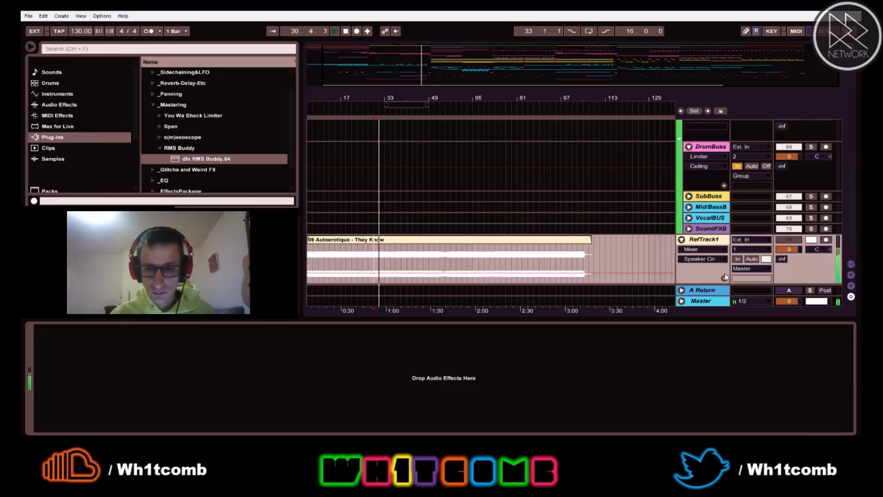
pyautogui.click(700, 301)
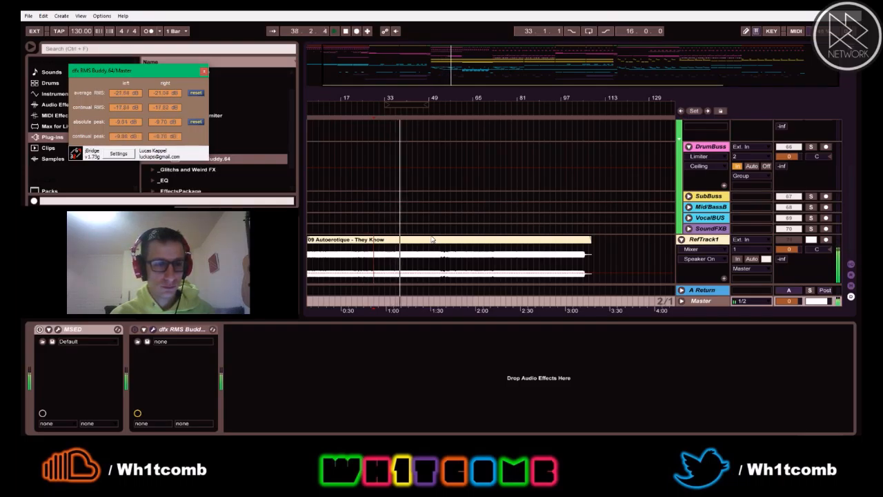
pyautogui.press('space')
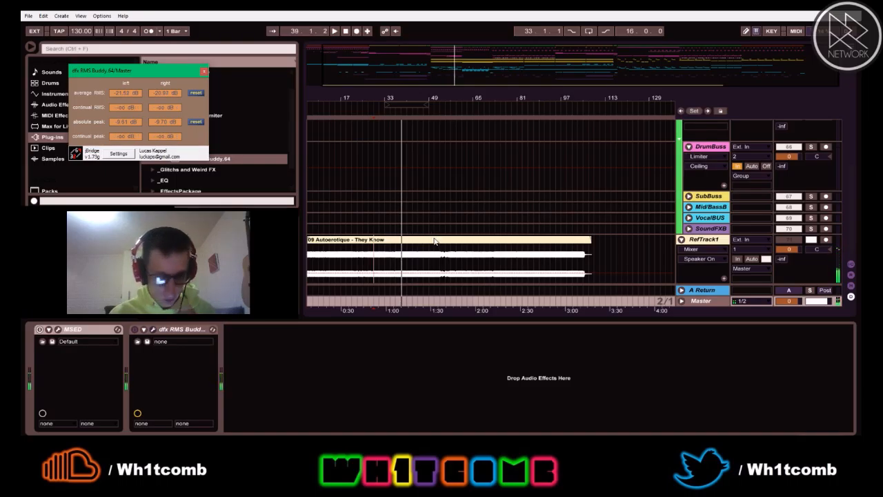
# - Set the RefTrack1 clip's gain to -20 dB and play the track from about bar 25
pyautogui.click(434, 241)
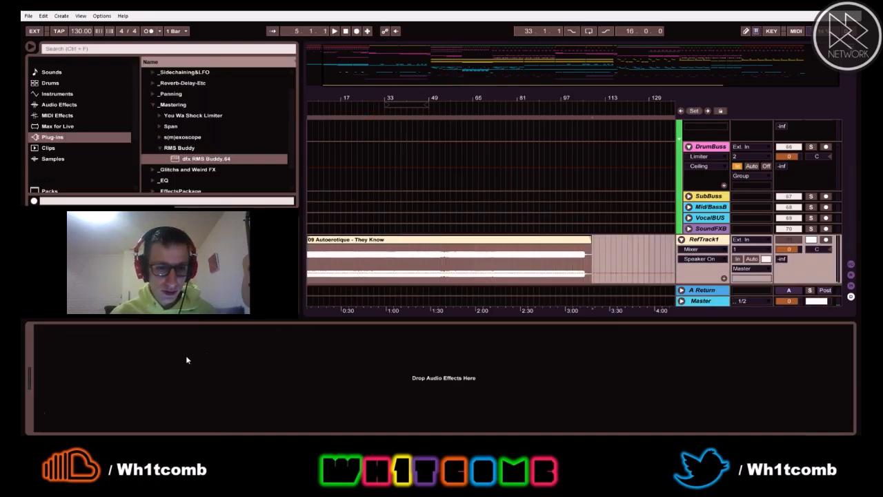
pyautogui.doubleClick(510, 242)
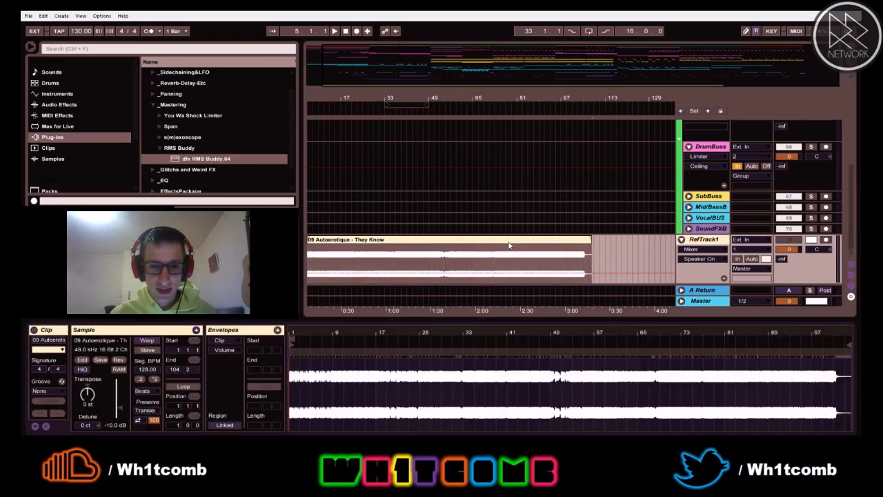
pyautogui.click(114, 426)
pyautogui.write('-20')
pyautogui.press('Return')
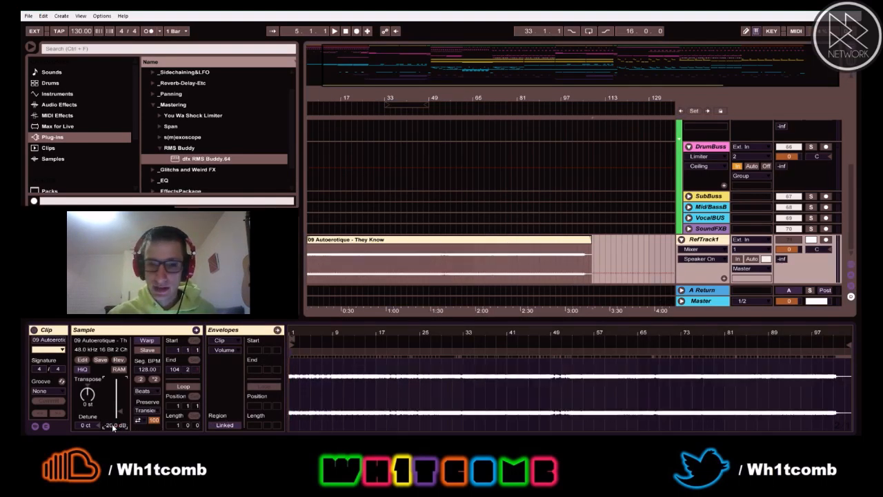
pyautogui.press('space')
pyautogui.click(367, 262)
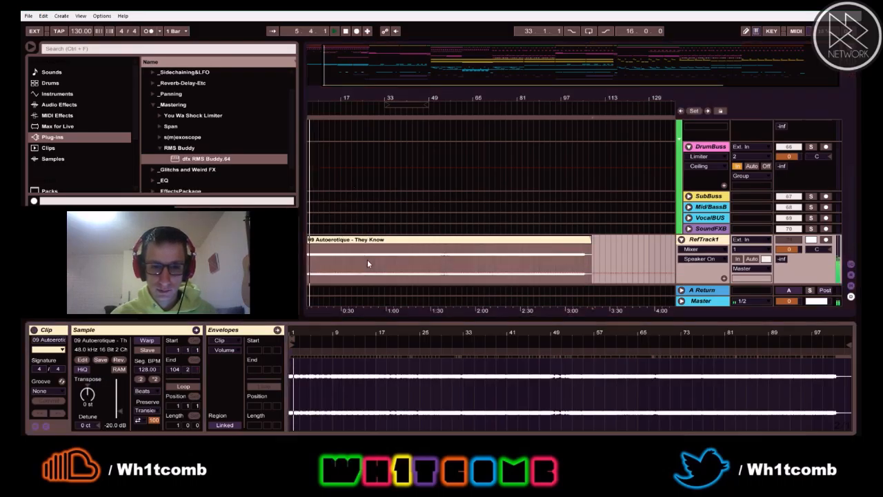
# - Play RefTrack1 from about bar 27, reset the absolute peak in the Master's RMS Buddy, stop playback, and reset the peak again
pyautogui.click(368, 262)
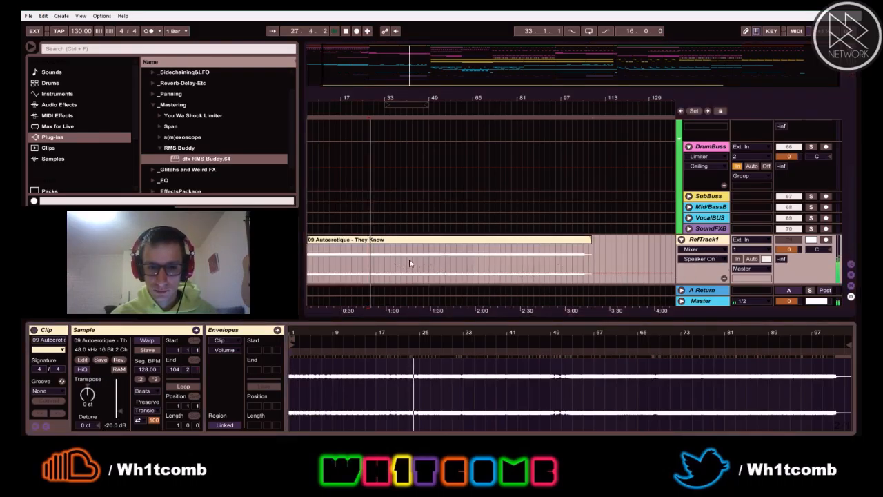
pyautogui.press('space')
pyautogui.press('space')
pyautogui.click(705, 302)
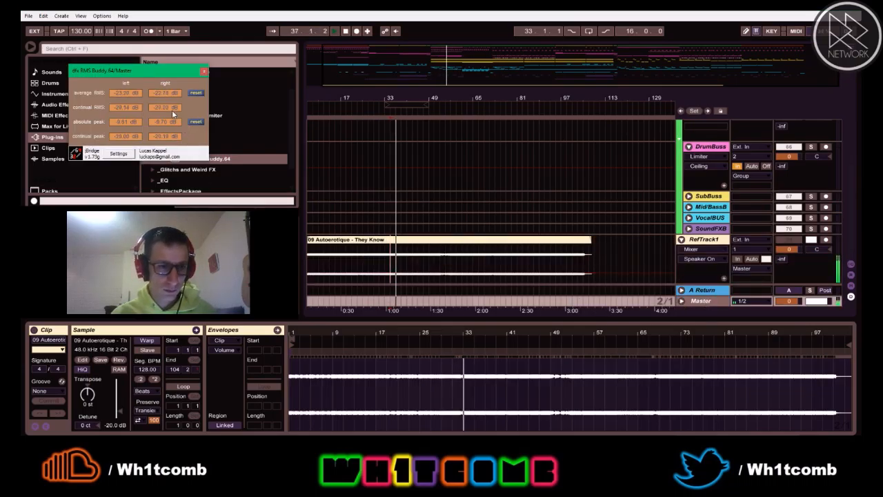
pyautogui.click(195, 121)
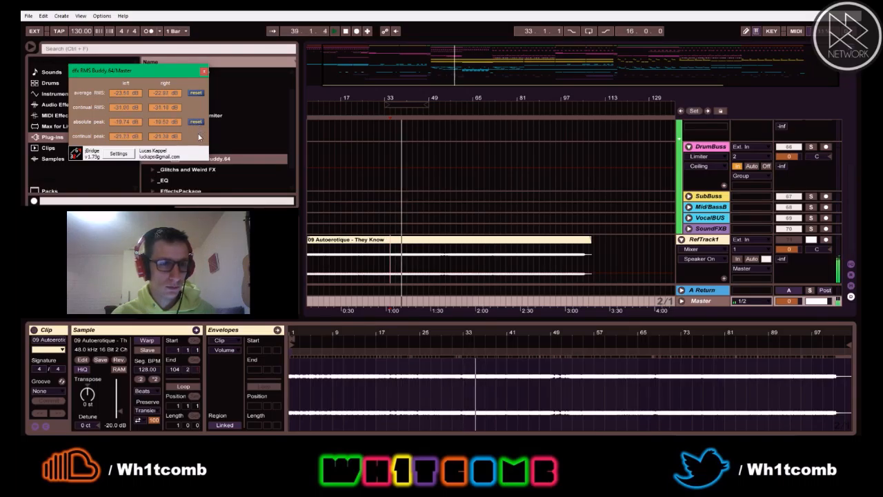
pyautogui.press('space')
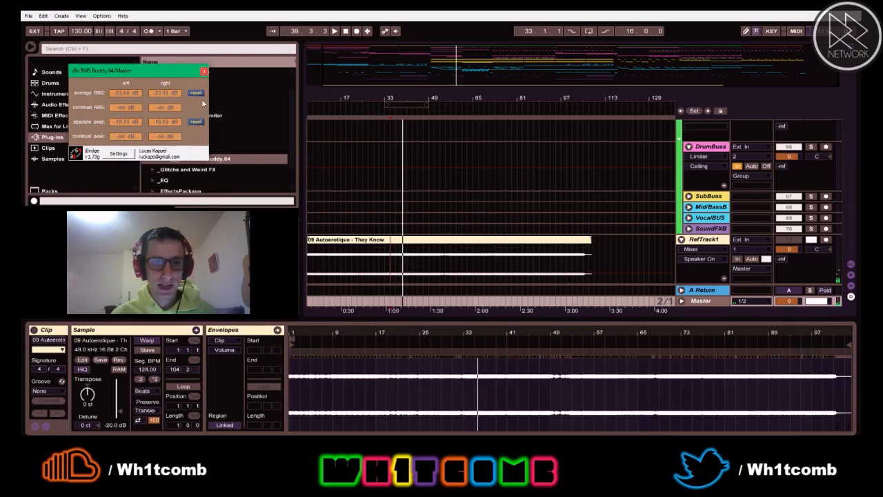
pyautogui.click(197, 122)
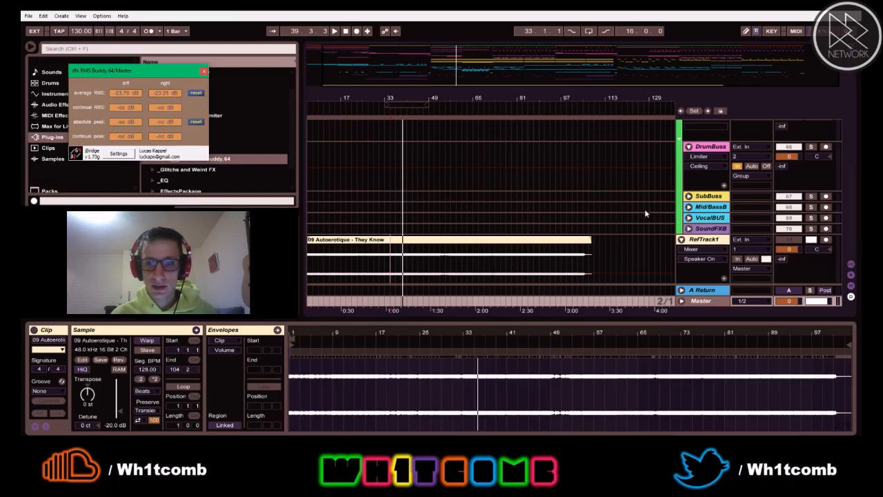
# - Unsolo RefTrack1 and play the mix from about bar 33, resetting RMS Buddy's absolute peak to check the mix levels
pyautogui.scroll(1, 644, 208)
pyautogui.scroll(5, 651, 200)
pyautogui.scroll(-6, 666, 187)
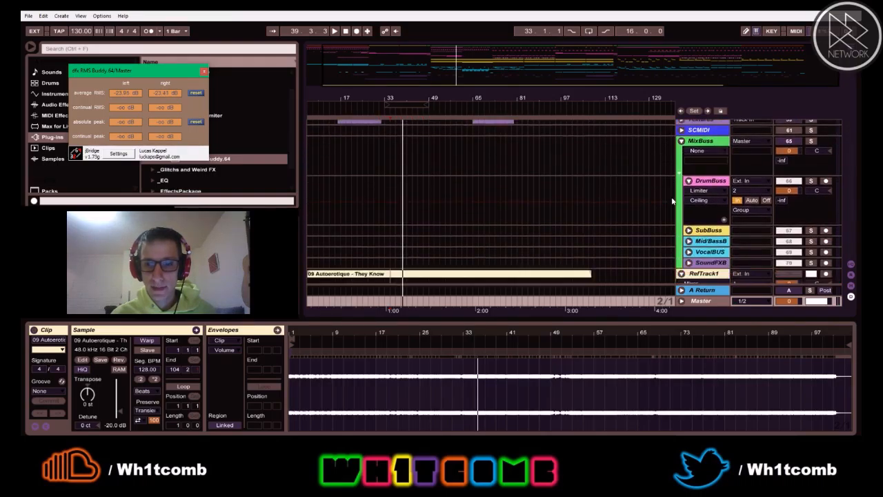
pyautogui.click(810, 240)
pyautogui.press('space')
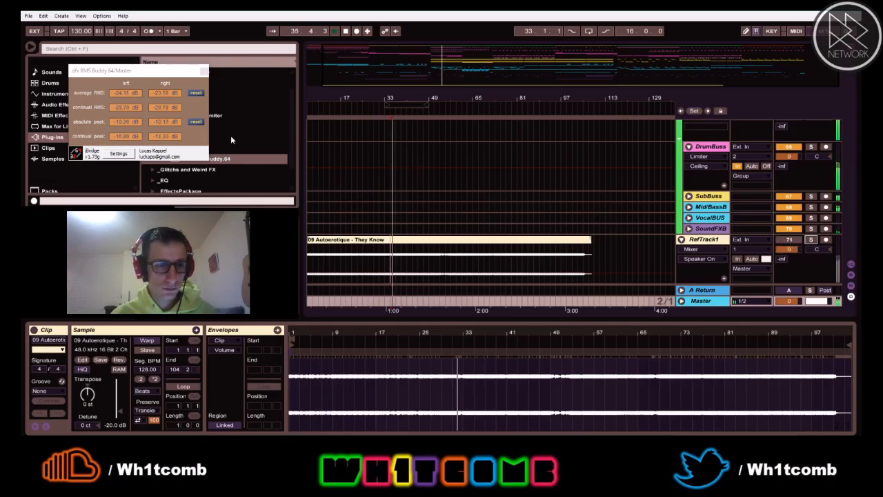
pyautogui.click(200, 121)
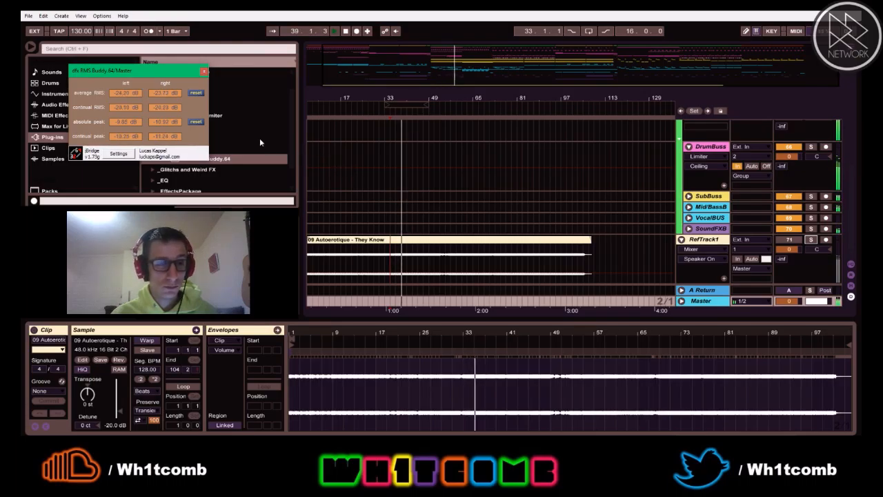
pyautogui.click(196, 122)
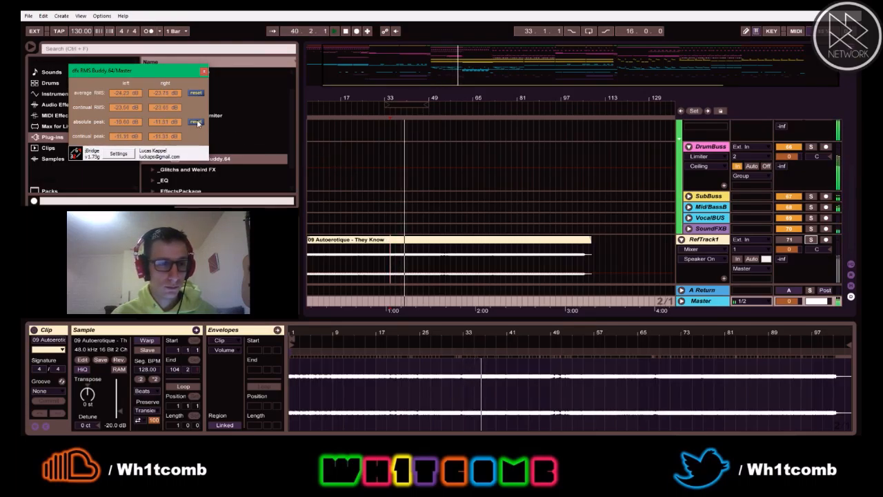
# - Stop playback and set the RefTrack1 clip's gain to -10 dB
pyautogui.click(535, 242)
pyautogui.click(117, 427)
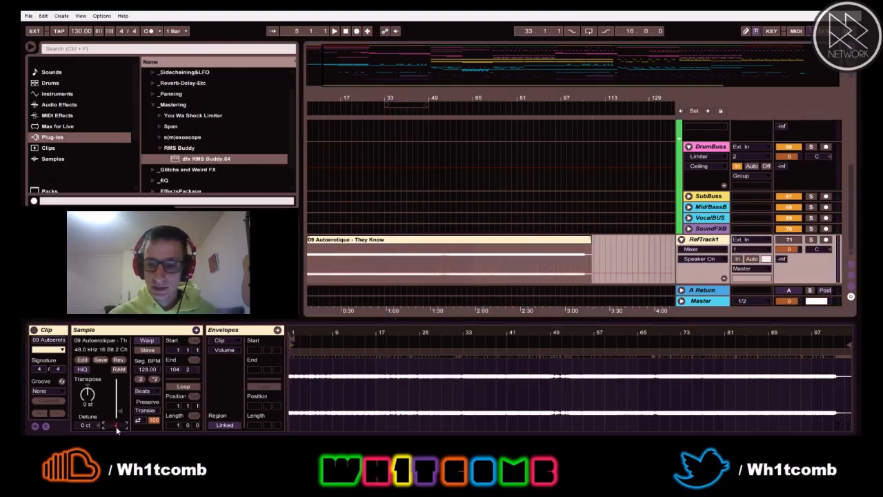
pyautogui.write('-10')
pyautogui.press('Return')
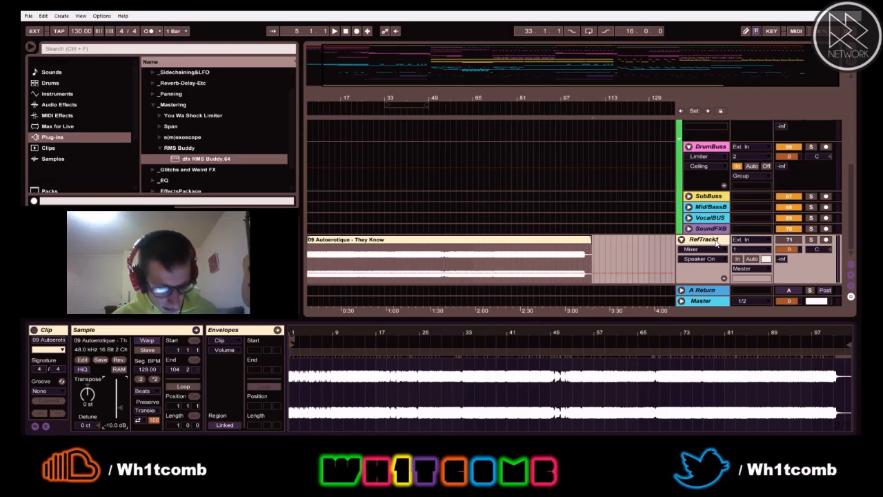
# - Collapse the MixBuss group and check the RMS Buddy meter on the Master
pyautogui.scroll(2, 627, 212)
pyautogui.scroll(-2, 624, 217)
pyautogui.scroll(3, 620, 222)
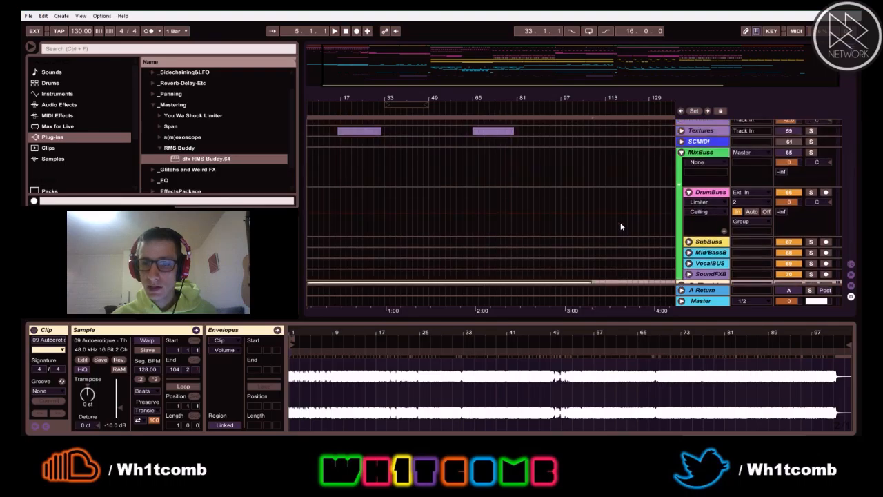
pyautogui.click(681, 187)
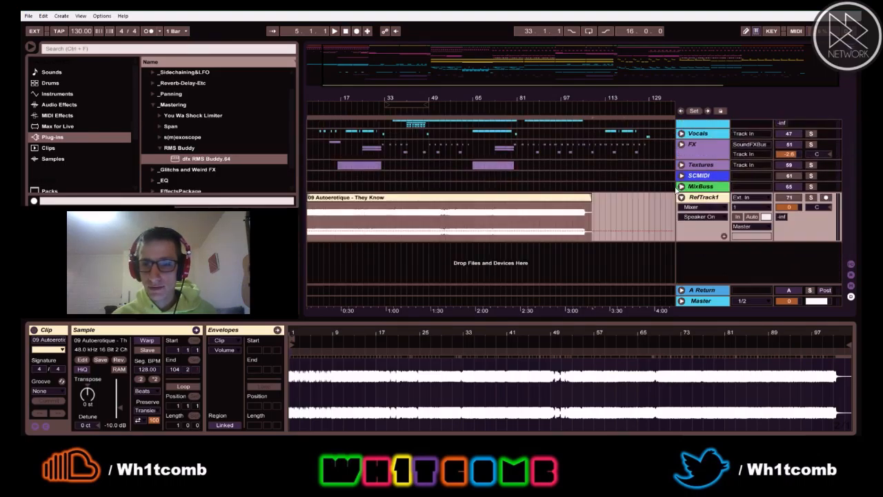
pyautogui.scroll(1, 656, 246)
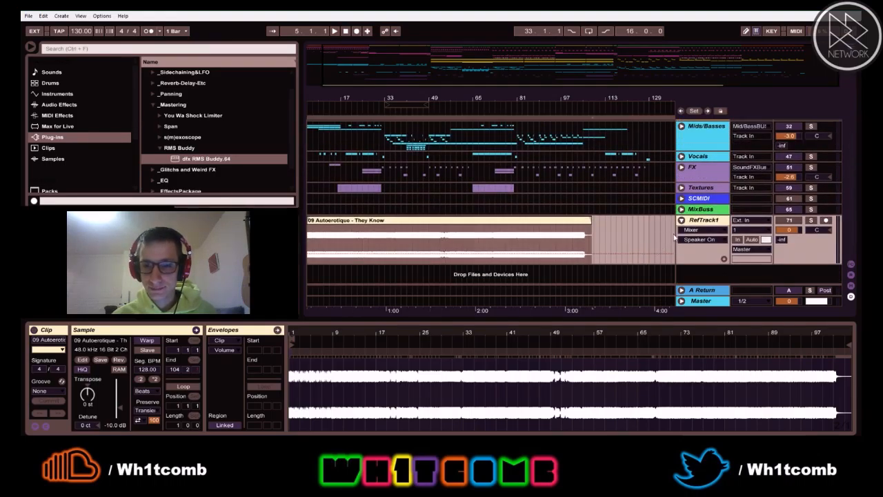
pyautogui.click(714, 302)
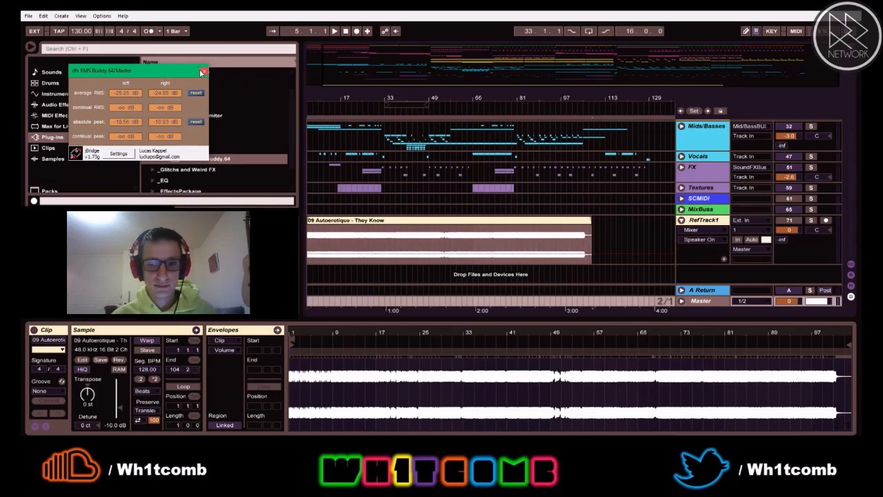
pyautogui.click(580, 122)
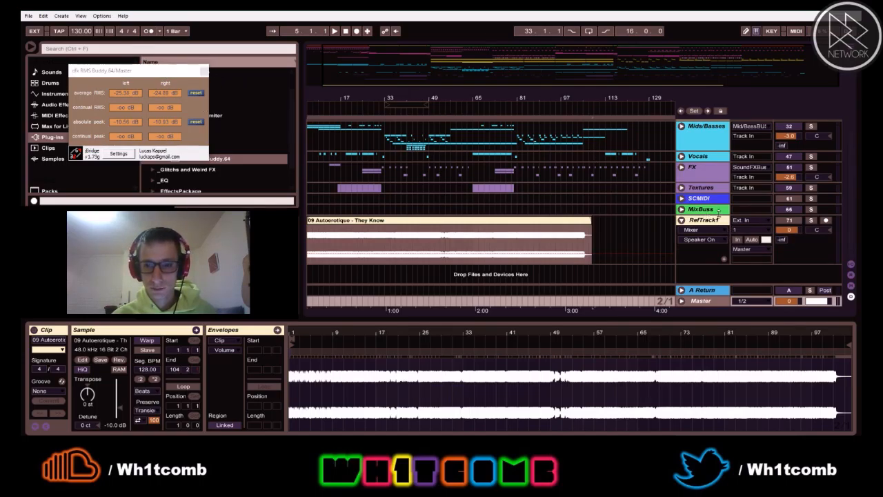
# - Solo RefTrack1 and play its clip from bar 5
pyautogui.click(687, 220)
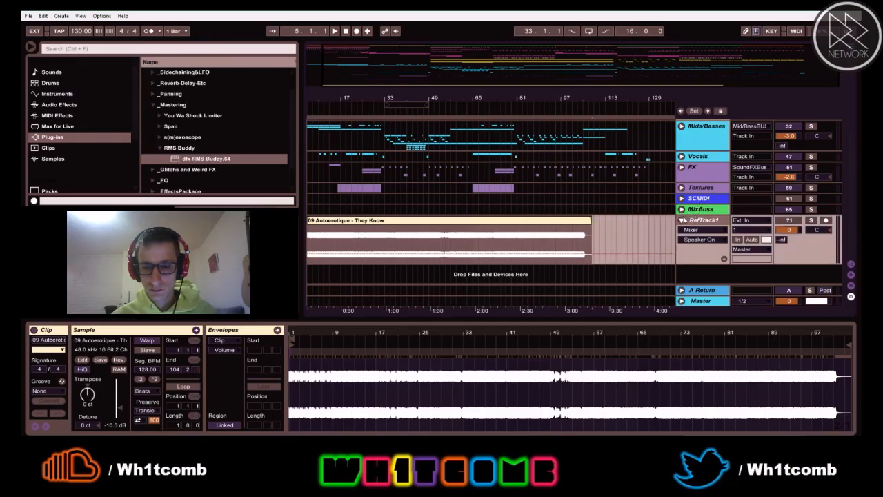
pyautogui.moveTo(372, 100); pyautogui.dragTo(340, 138)
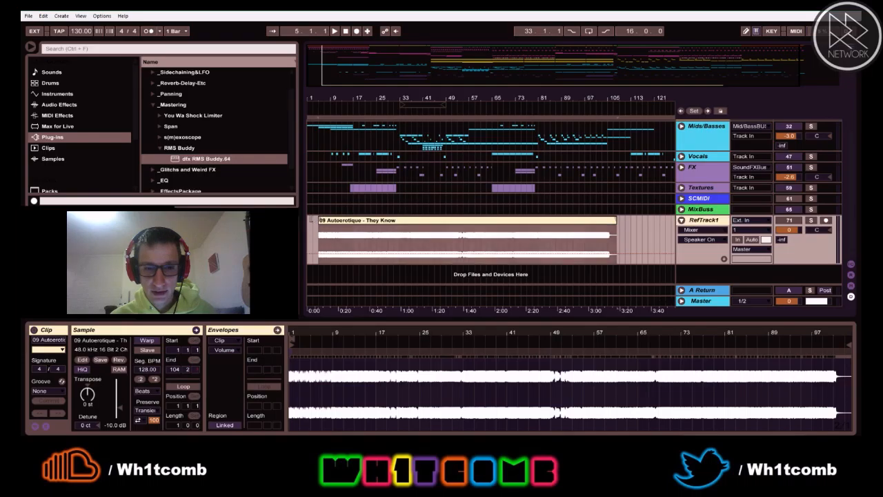
pyautogui.moveTo(334, 97); pyautogui.dragTo(334, 127)
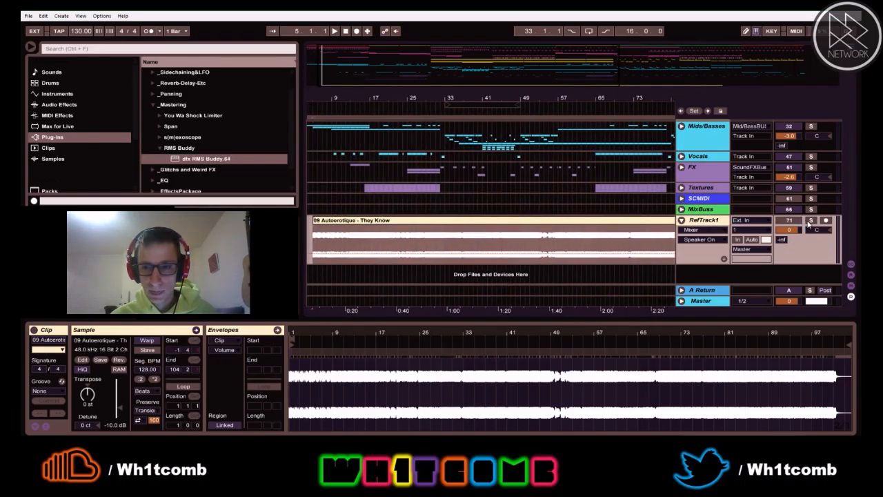
pyautogui.click(811, 220)
pyautogui.press('space')
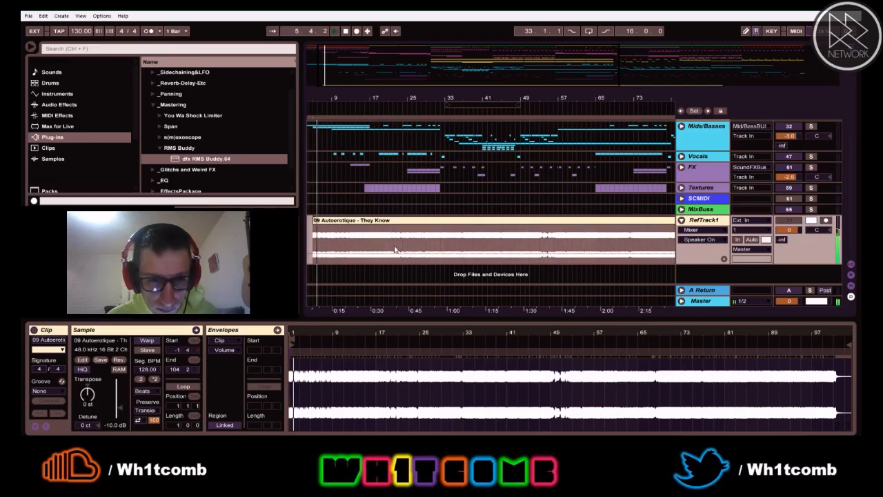
# - Play RefTrack1 from about bars 13 and 20 to audition its sections, then return to bar 5 and stop
pyautogui.click(349, 250)
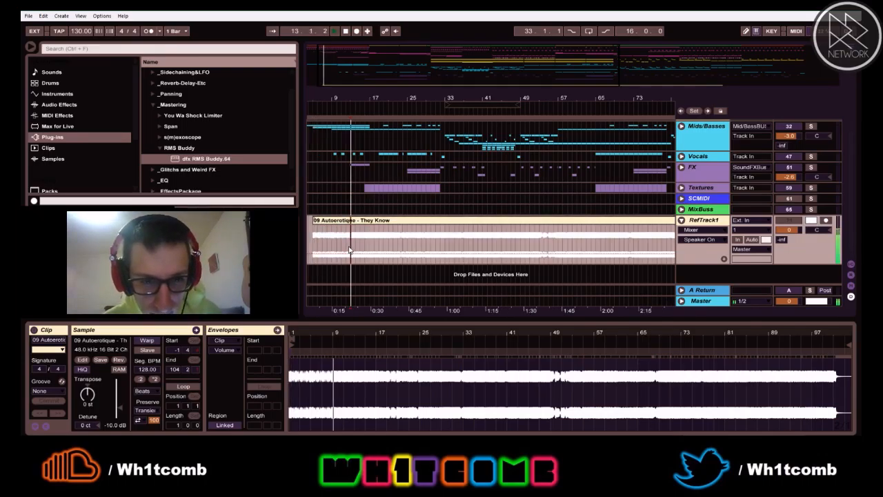
pyautogui.moveTo(356, 96); pyautogui.dragTo(357, 127)
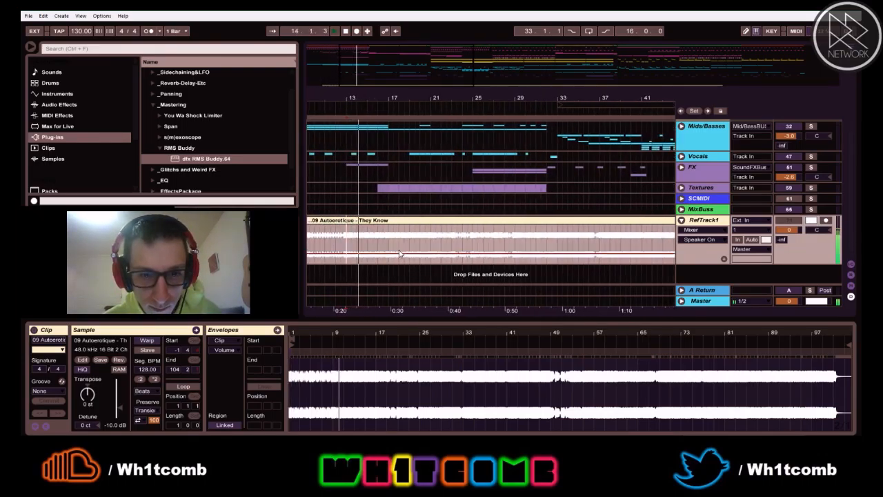
pyautogui.click(405, 252)
pyautogui.click(427, 250)
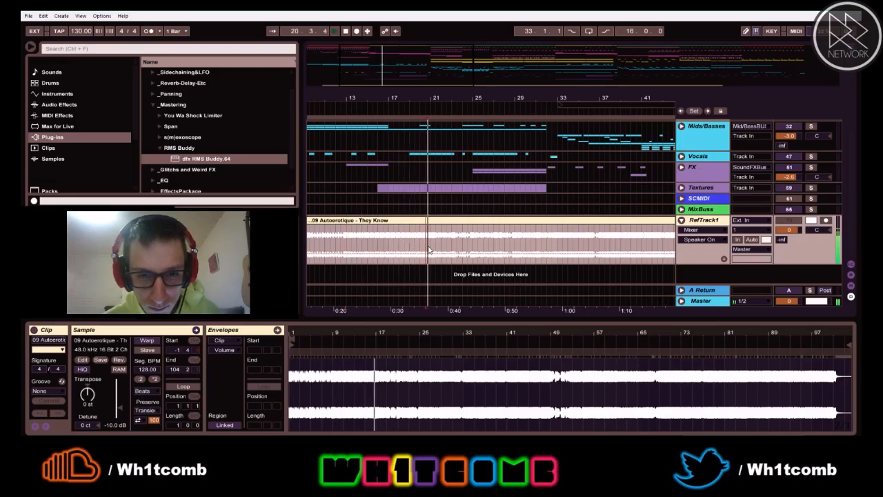
pyautogui.moveTo(377, 94)
pyautogui.mouseDown()
pyautogui.moveTo(448, 92)
pyautogui.moveTo(425, 90)
pyautogui.mouseUp()
pyautogui.click(343, 230)
pyautogui.press('space')
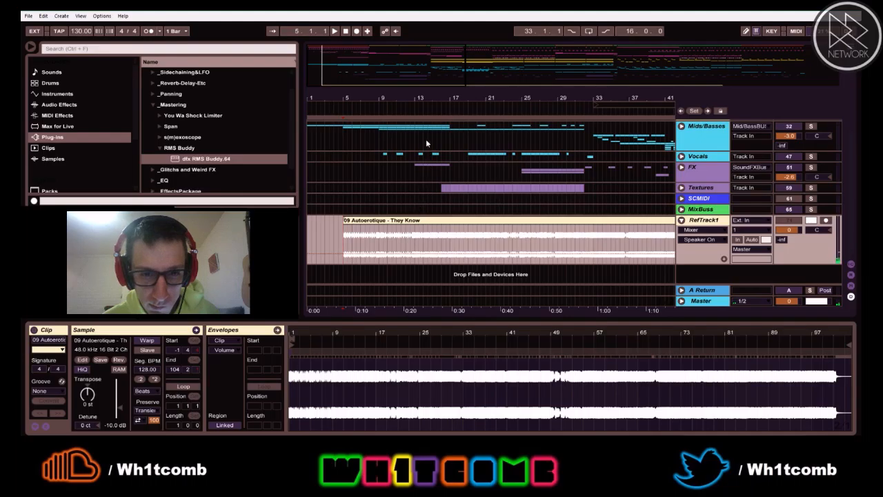
# - Cut the RefTrack1 clip's section from bar 5 to about bar 12.4 and paste it at bar 1
pyautogui.moveTo(394, 102); pyautogui.dragTo(424, 199)
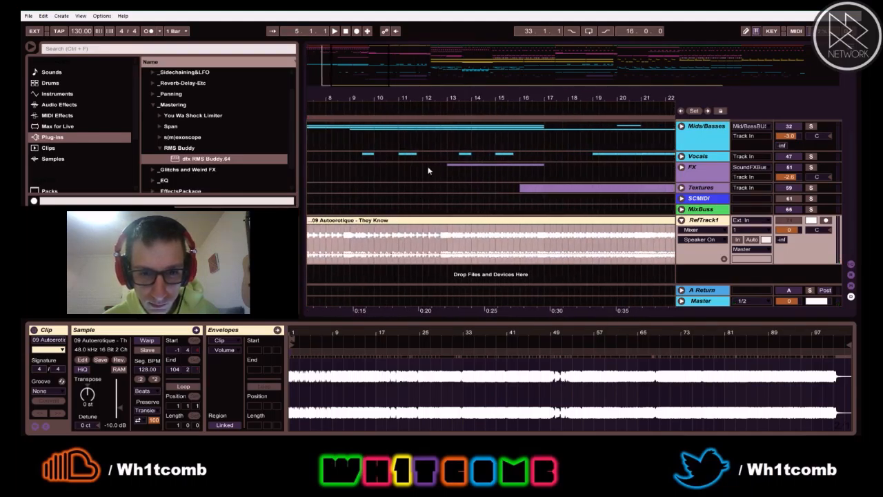
pyautogui.keyDown('shift'); pyautogui.click(441, 234); pyautogui.keyUp('shift')
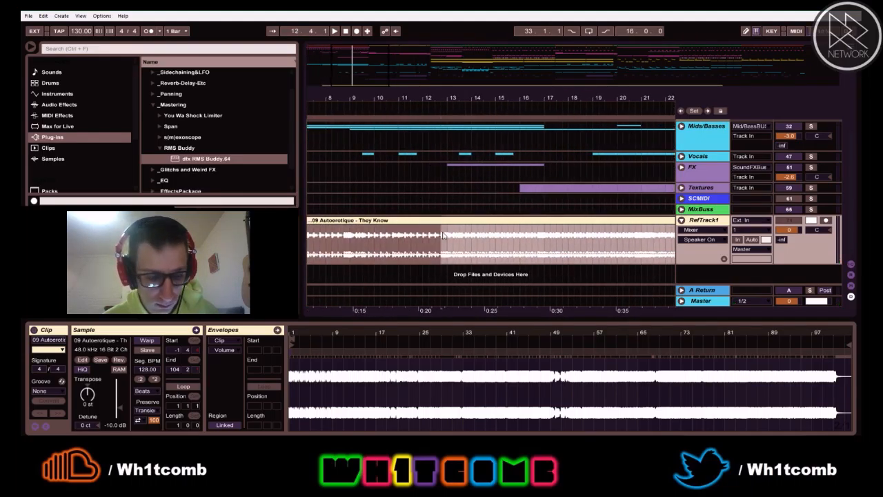
pyautogui.press('Delete')
pyautogui.moveTo(381, 93); pyautogui.dragTo(381, 34)
pyautogui.press('space')
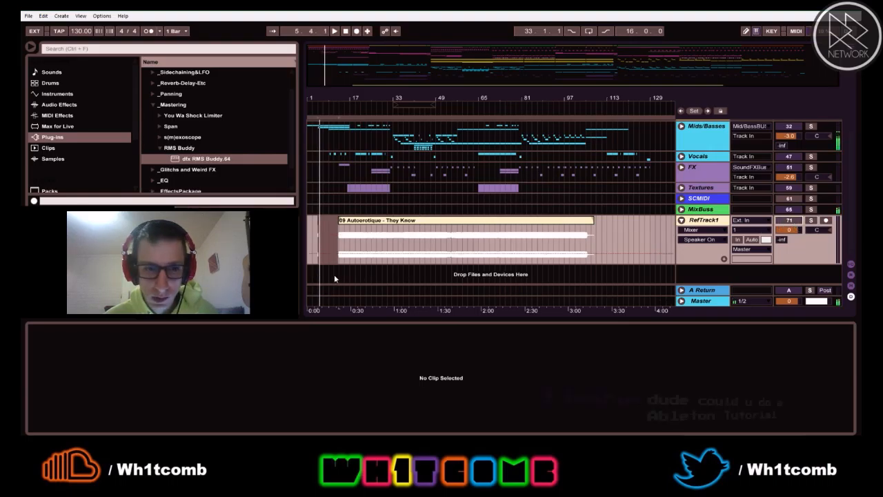
pyautogui.click(309, 225)
pyautogui.press('space')
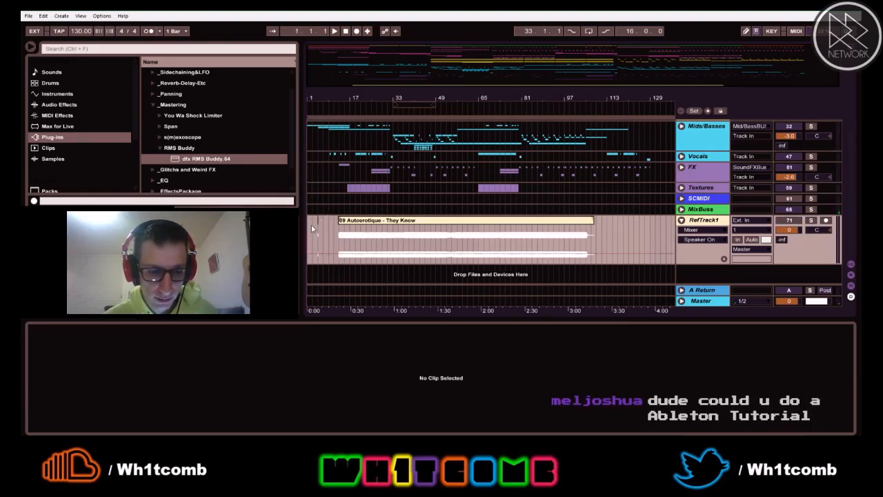
pyautogui.hotkey('ctrl', 'v')
pyautogui.press('space')
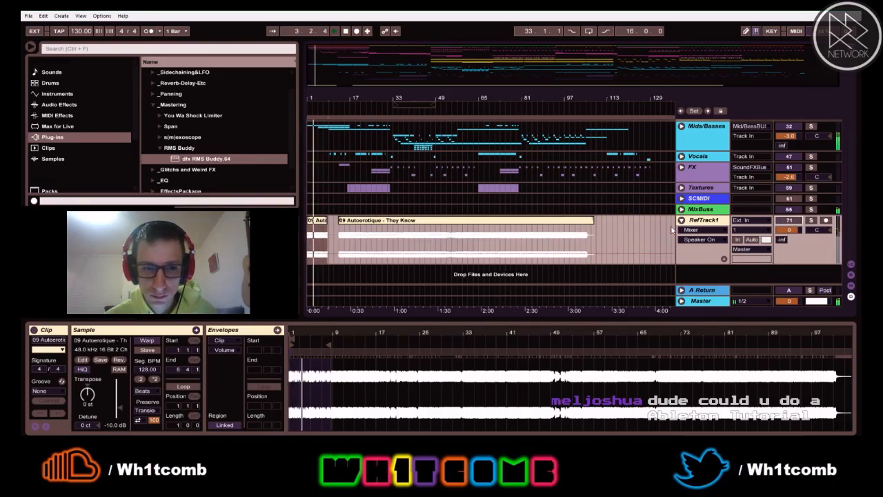
# - Move the remaining RefTrack1 clip to about bar 43 and play the arrangement alongside the opening section
pyautogui.moveTo(348, 221); pyautogui.dragTo(428, 220)
pyautogui.moveTo(332, 98); pyautogui.dragTo(374, 138)
pyautogui.click(320, 220)
pyautogui.press('space')
pyautogui.press('space')
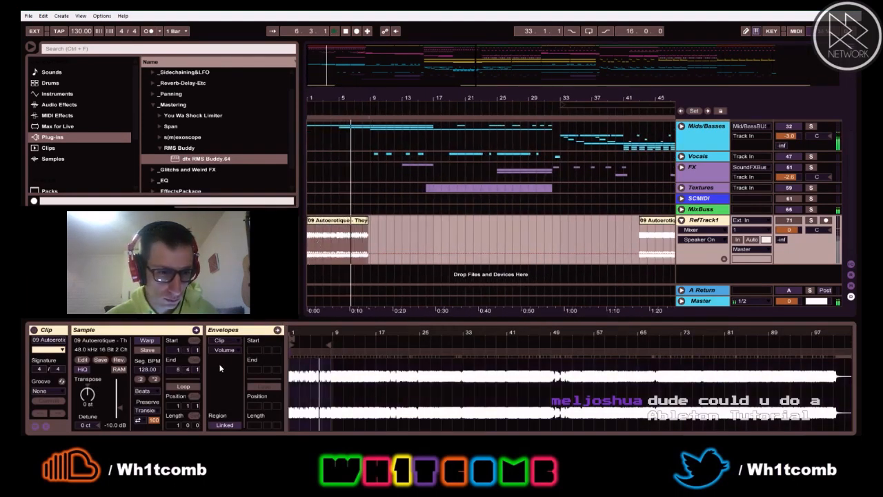
# - Solo RefTrack1, try the opening clip with Warp turned off, and play it from about bar 3
pyautogui.click(811, 219)
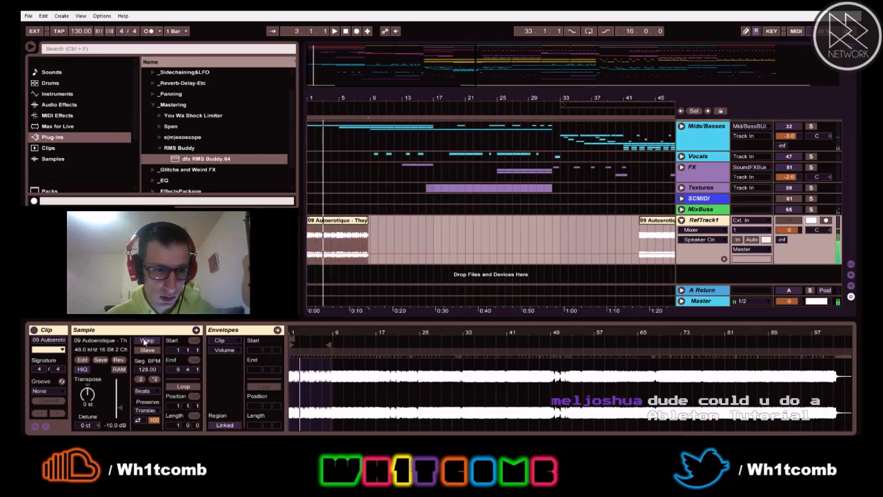
pyautogui.click(156, 340)
pyautogui.press('space')
pyautogui.press('space')
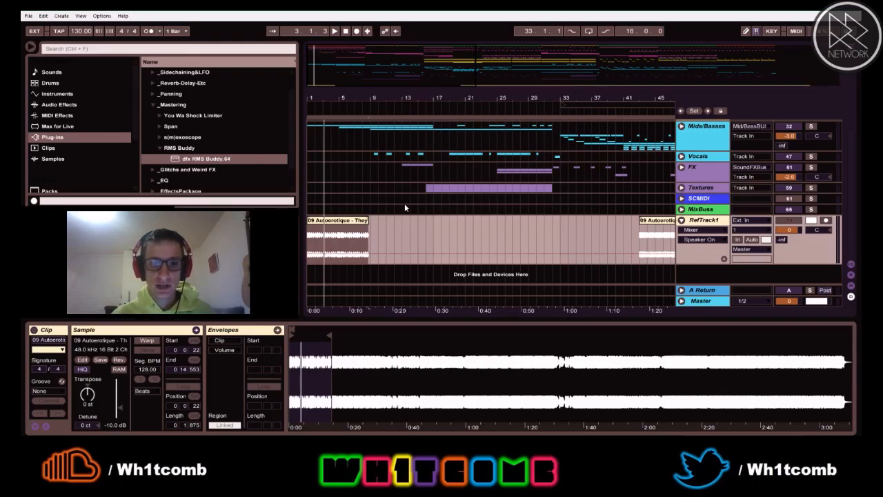
pyautogui.press('space')
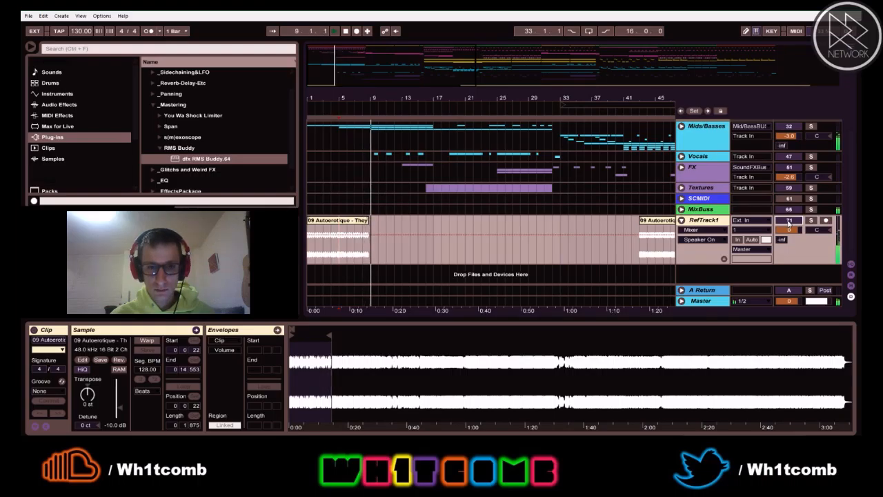
# - Duplicate the RefTrack1 opening clip so the copy starts at about bar 9, and play the arrangement across it
pyautogui.press('space')
pyautogui.click(379, 222)
pyautogui.hotkey('ctrl', 'd')
pyautogui.press('space')
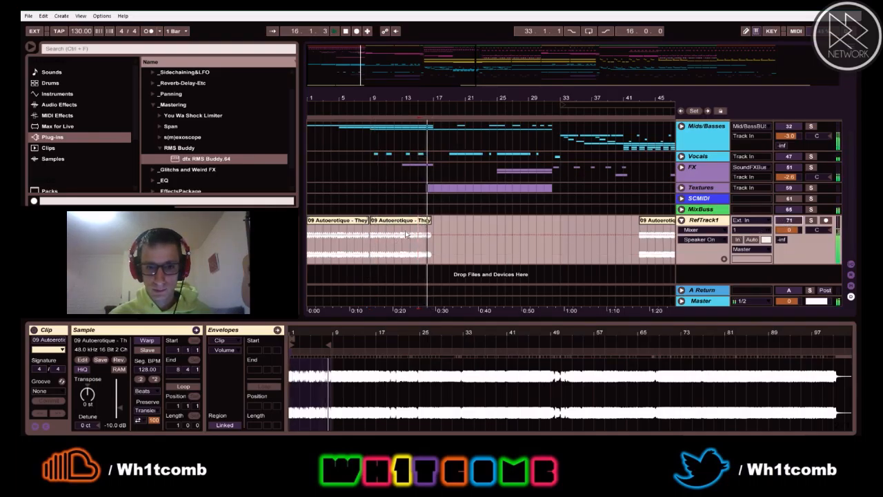
pyautogui.press('space')
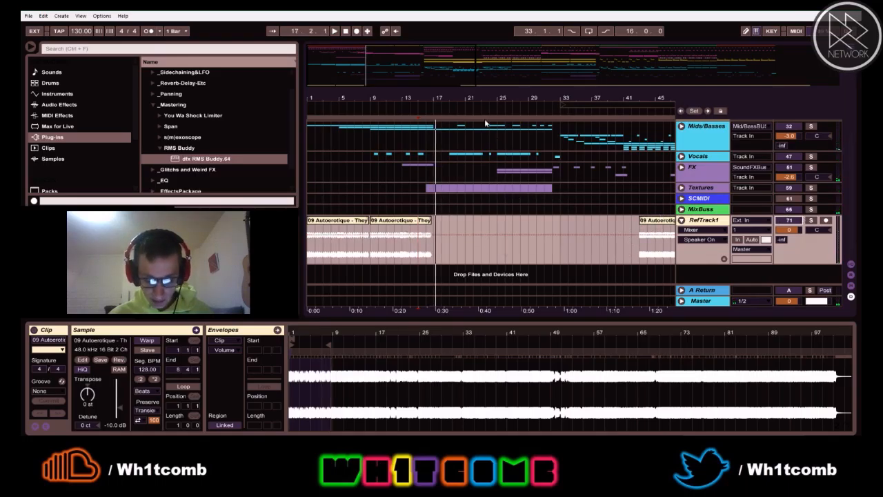
# - Activate and solo RefTrack1, move its remaining clip to about bar 18, and play it from about bar 28
pyautogui.moveTo(472, 98); pyautogui.dragTo(471, 77)
pyautogui.click(789, 221)
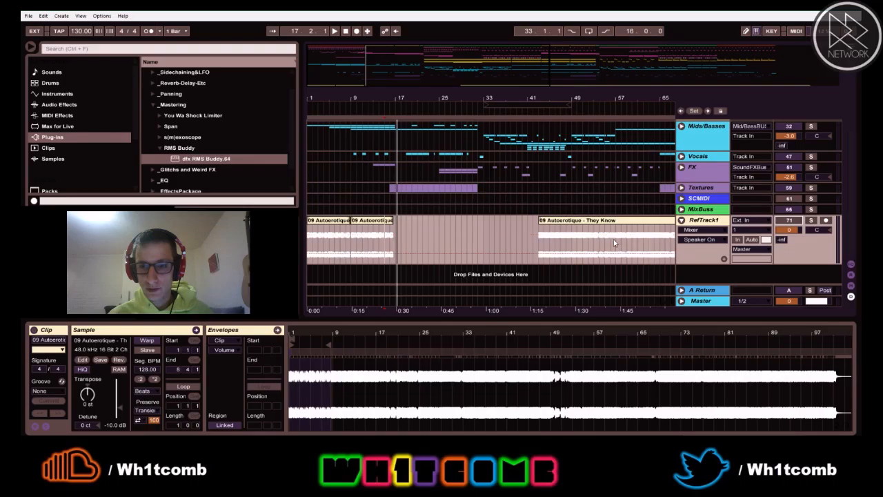
pyautogui.click(535, 234)
pyautogui.click(812, 221)
pyautogui.press('space')
pyautogui.moveTo(557, 221); pyautogui.dragTo(419, 221)
pyautogui.click(456, 256)
pyautogui.press('space')
pyautogui.press('space')
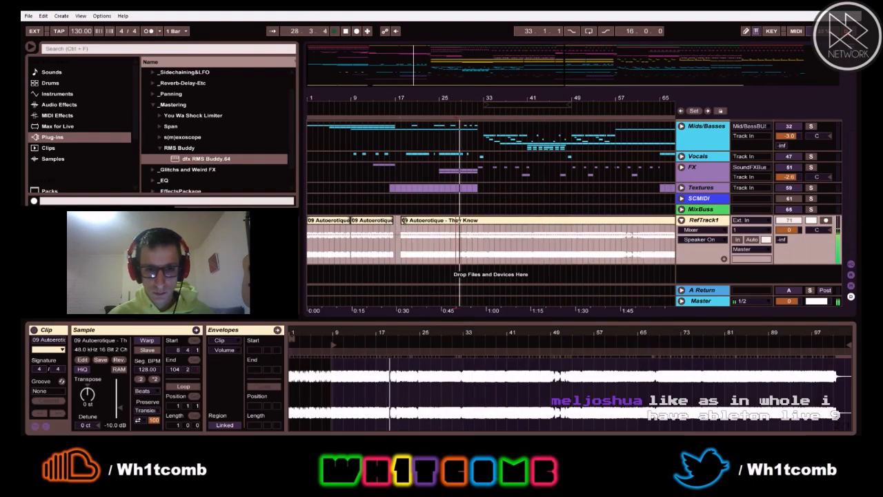
# - Remove the RefTrack1 clip's section from about bar 18 to bar 26 and play the new clip start
pyautogui.moveTo(391, 249); pyautogui.dragTo(444, 251)
pyautogui.press('space')
pyautogui.click(446, 249)
pyautogui.press('space')
pyautogui.press('space')
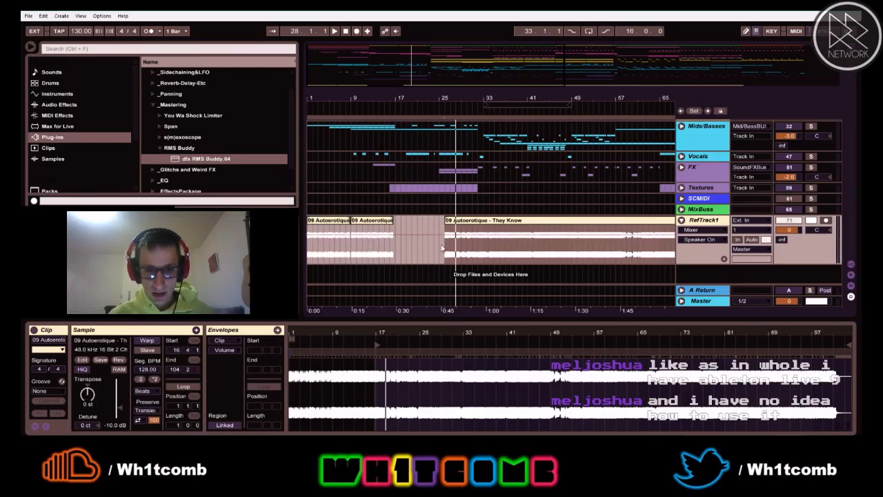
pyautogui.click(446, 250)
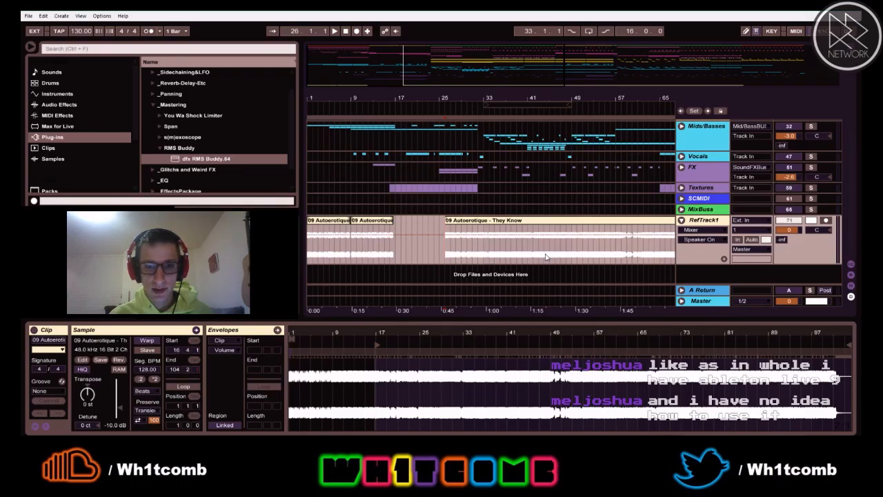
pyautogui.press('space')
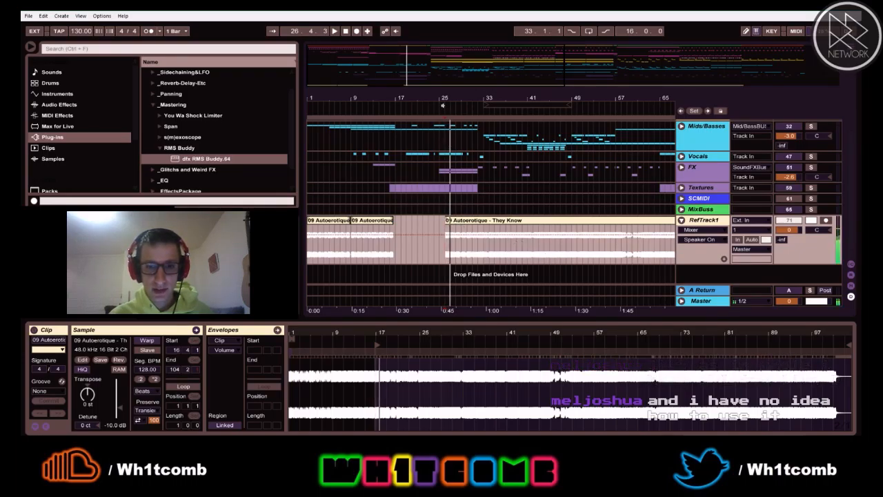
# - Trim the start of the RefTrack1 clip near bar 26 so its sample start is 17.1.1, checking it by playback
pyautogui.moveTo(435, 90); pyautogui.dragTo(435, 138)
pyautogui.press('space')
pyautogui.moveTo(475, 224); pyautogui.dragTo(481, 256)
pyautogui.press('space')
pyautogui.moveTo(434, 101); pyautogui.dragTo(433, 70)
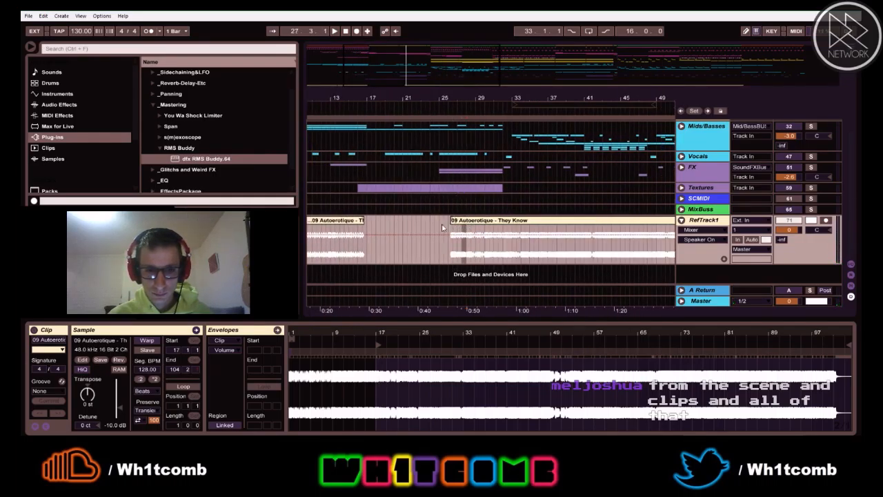
# - Move the trimmed RefTrack1 clip to bar 17, right after the duplicated opening clips, and save the Live Set
pyautogui.press('space')
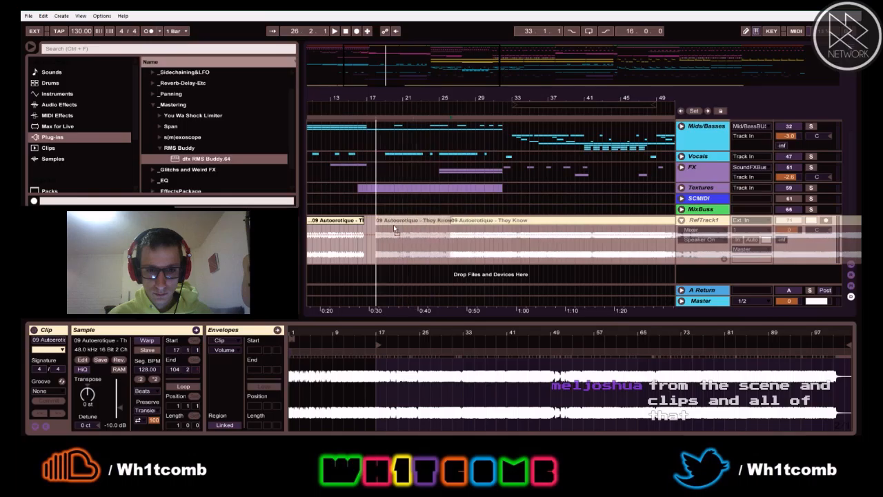
pyautogui.press('space')
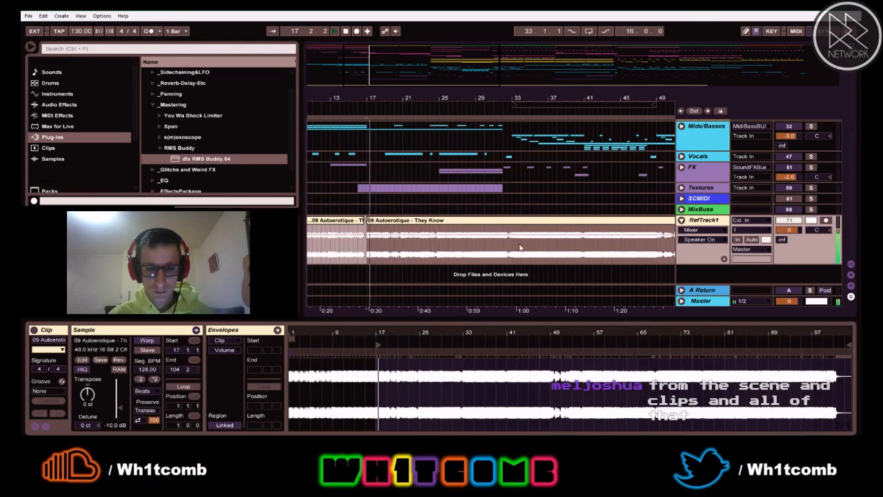
pyautogui.moveTo(455, 62); pyautogui.dragTo(459, 38)
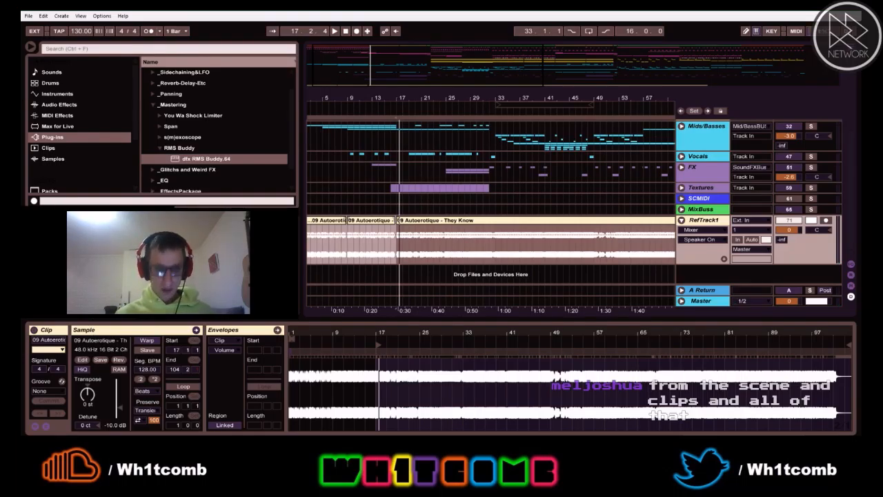
pyautogui.click(28, 15)
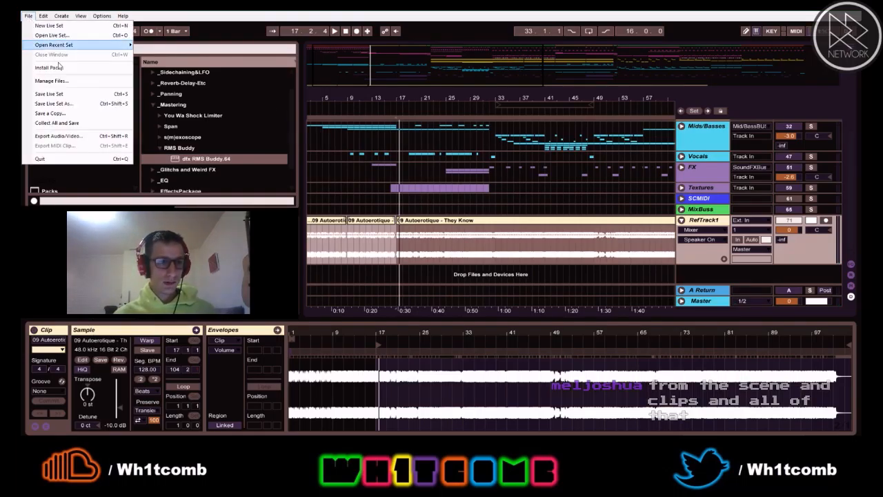
pyautogui.click(60, 98)
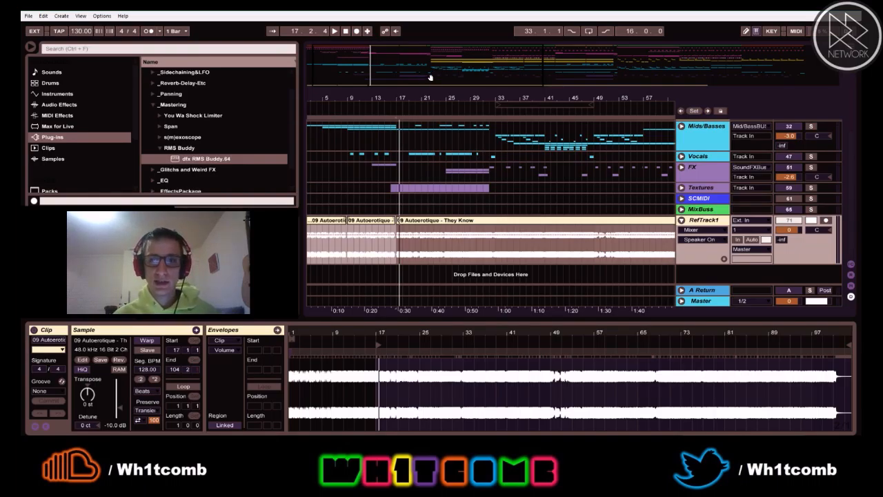
# - In Session View, launch the first and second Mids/Bass slots with that track soloed, then unsolo it and stop playback
pyautogui.press('Tab')
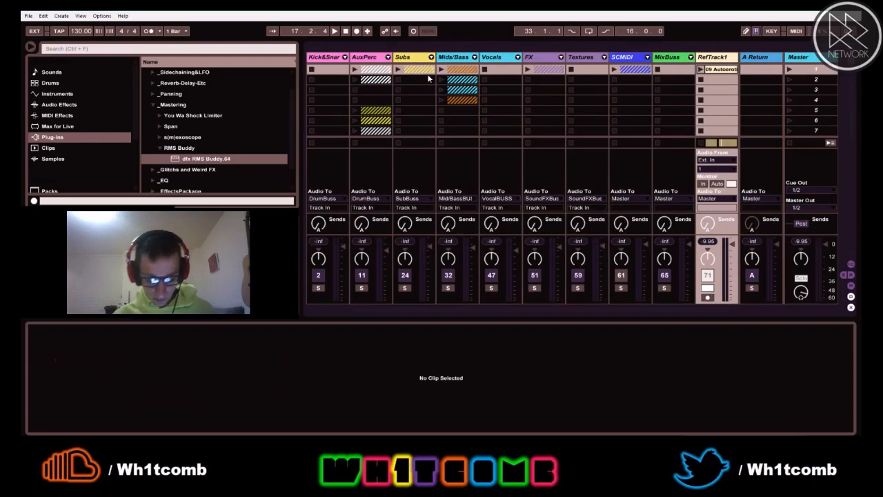
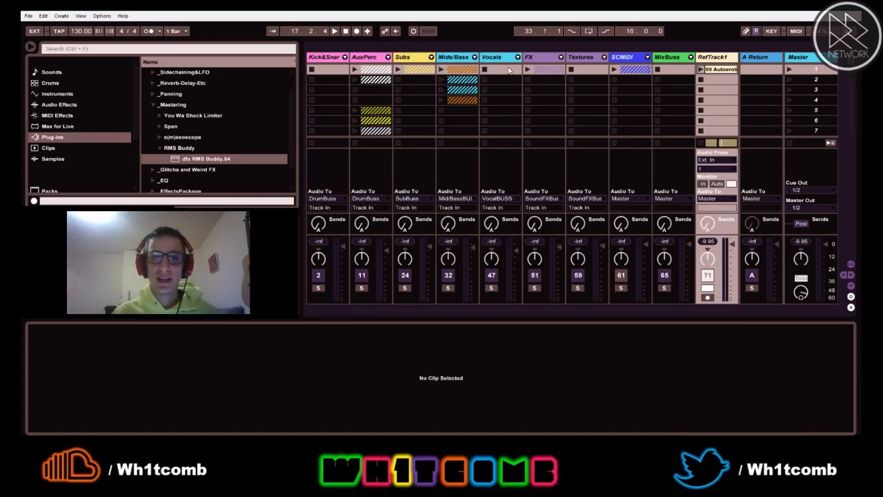
pyautogui.click(441, 71)
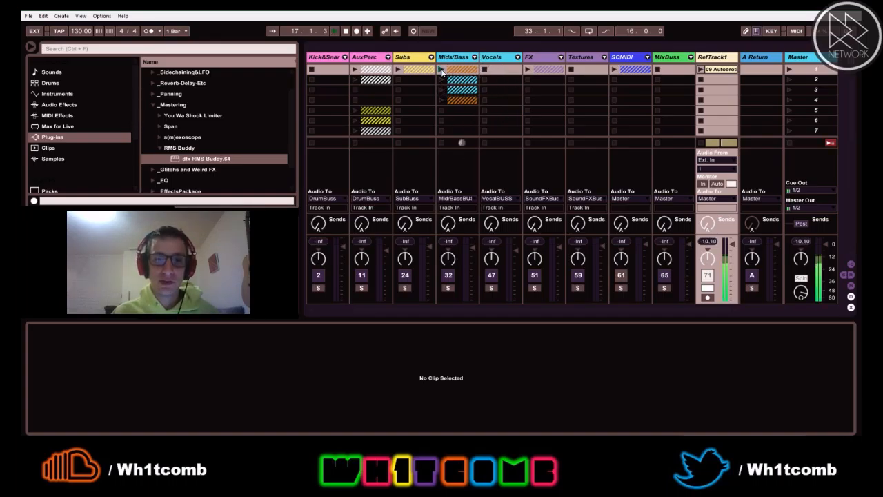
pyautogui.press('space')
pyautogui.click(448, 288)
pyautogui.click(442, 71)
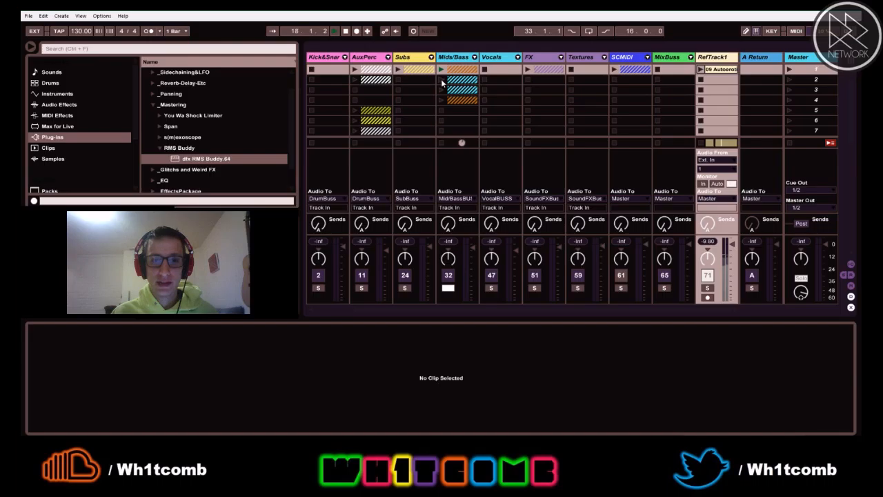
pyautogui.click(442, 80)
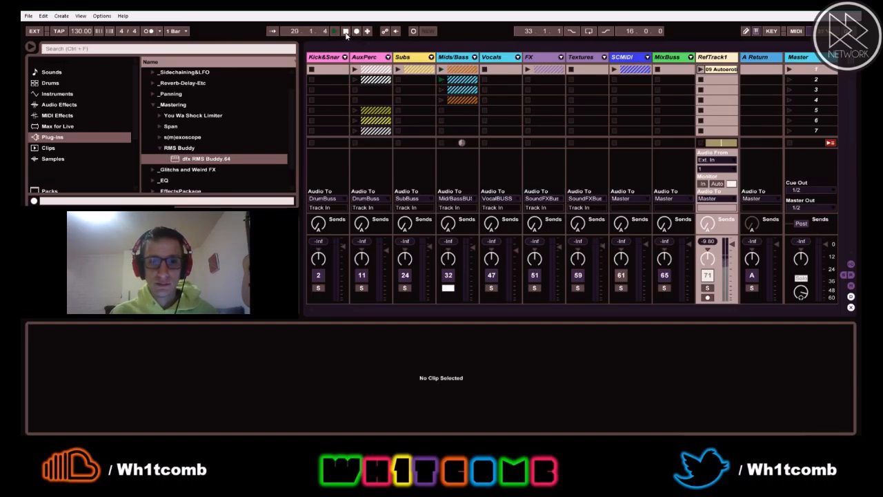
pyautogui.click(347, 32)
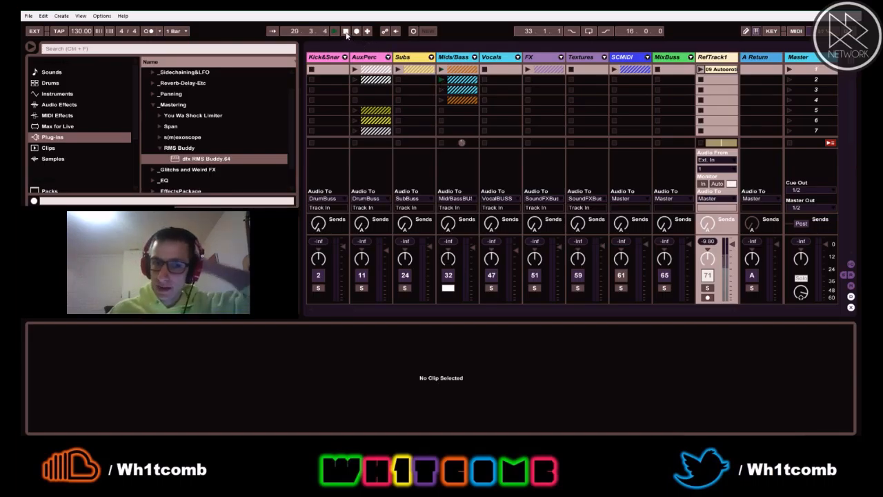
pyautogui.click(453, 291)
pyautogui.press('space')
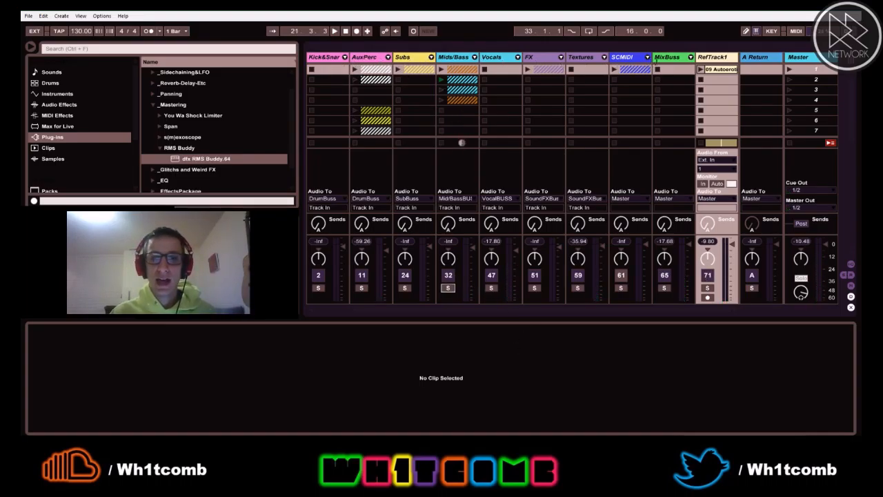
# - Select the Kick&Snare slots in scenes 2 and 3 and point along the scene 1 row across the tracks
pyautogui.click(334, 81)
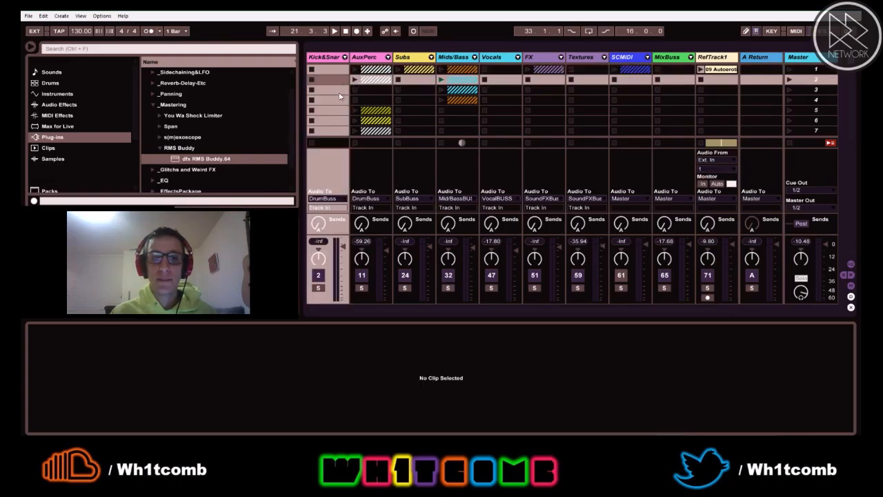
pyautogui.click(332, 92)
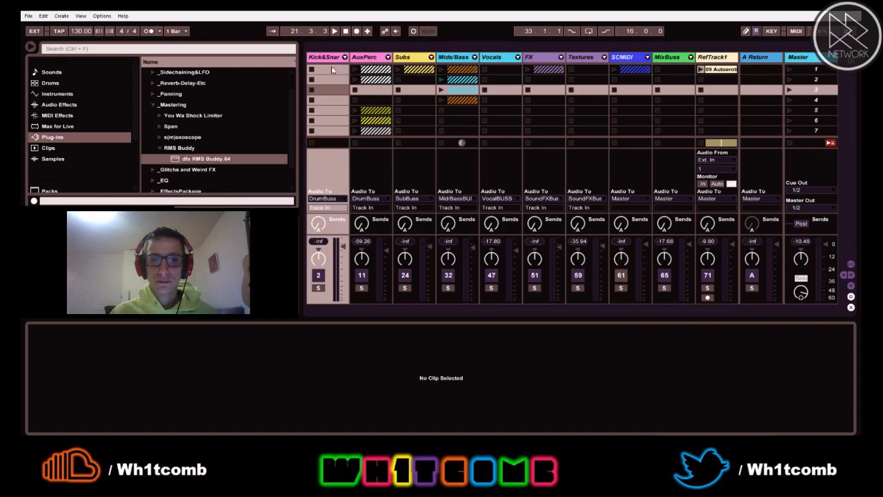
pyautogui.moveTo(333, 71); pyautogui.dragTo(388, 68)
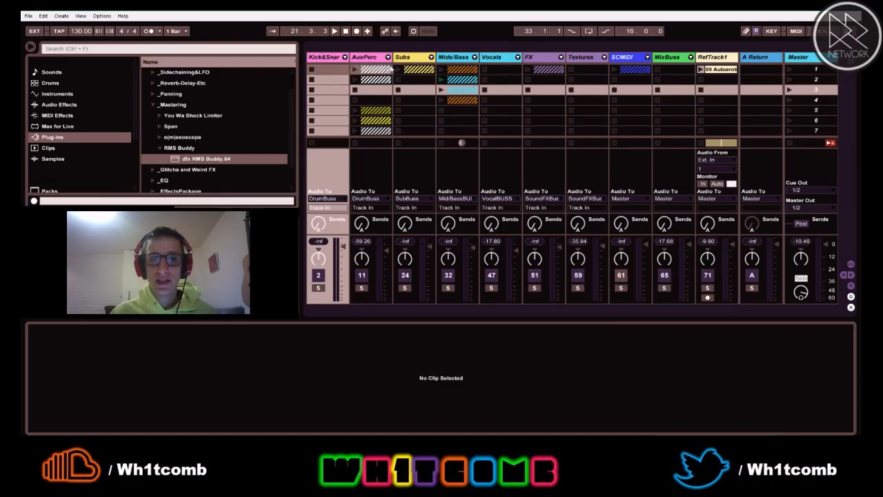
pyautogui.click(764, 74)
pyautogui.moveTo(342, 82)
pyautogui.mouseDown()
pyautogui.moveTo(335, 83)
pyautogui.moveTo(681, 87)
pyautogui.moveTo(335, 95)
pyautogui.mouseUp()
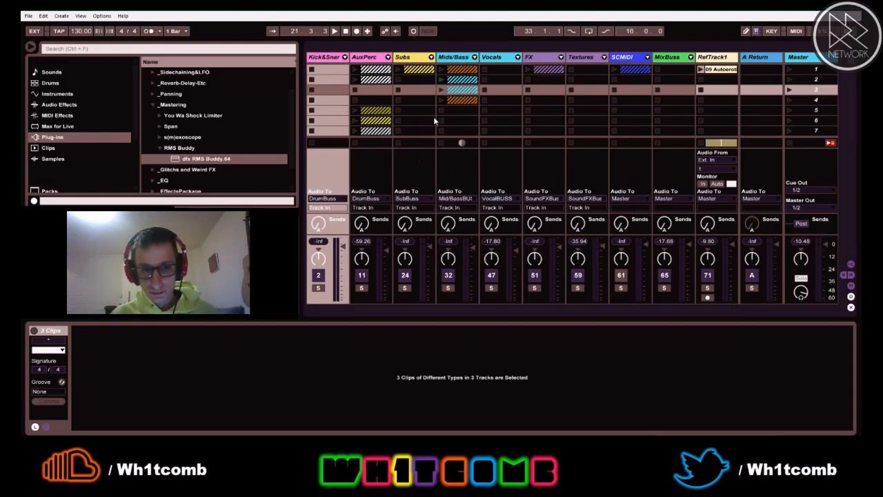
# - Go to Arrangement View, return Mids/Basses to arrangement playback, and show the Sections track
pyautogui.press('Tab')
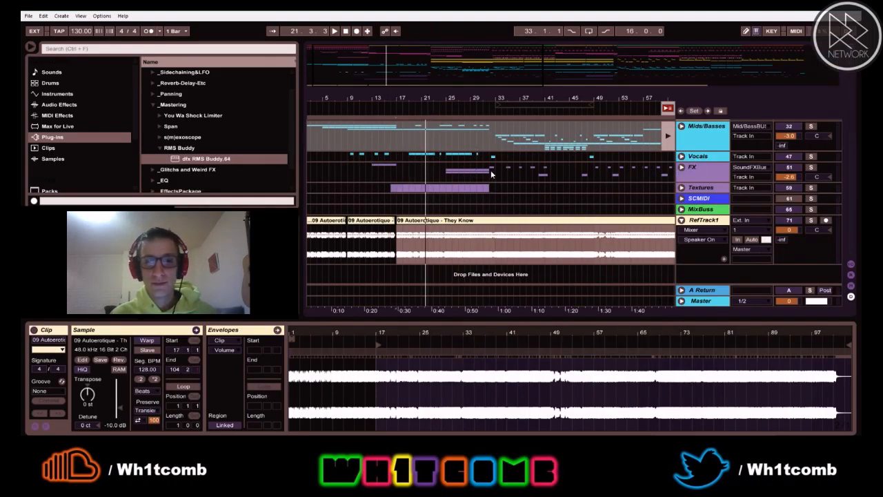
pyautogui.press('Tab')
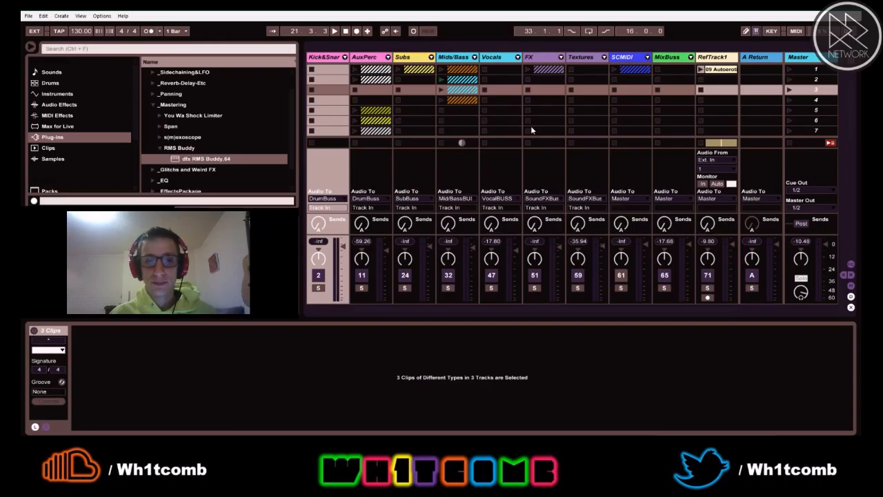
pyautogui.press('Tab')
pyautogui.scroll(4, 612, 169)
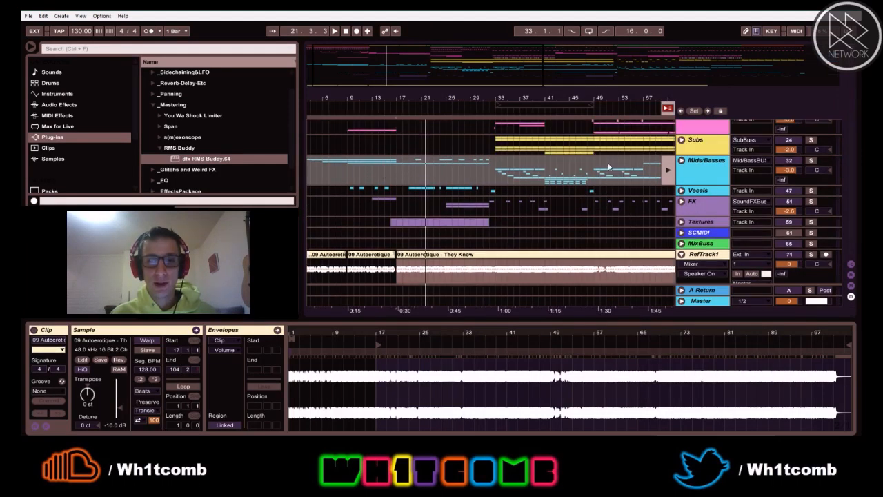
pyautogui.click(667, 109)
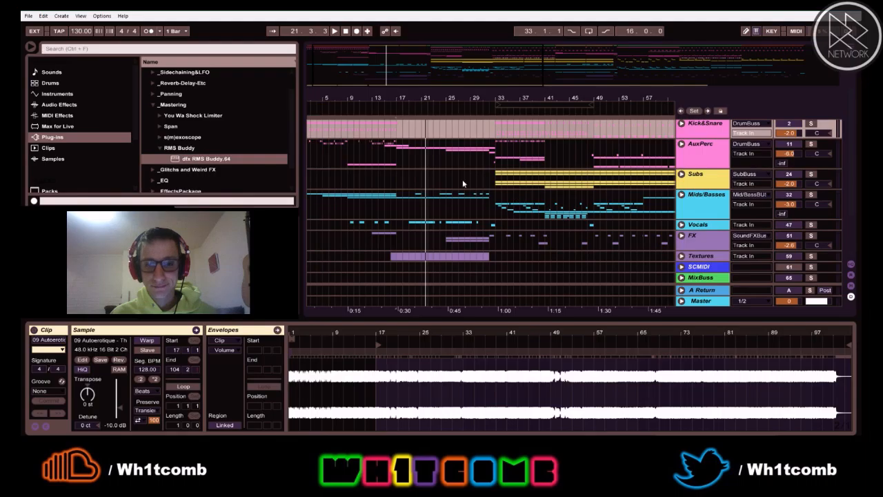
pyautogui.scroll(1, 462, 183)
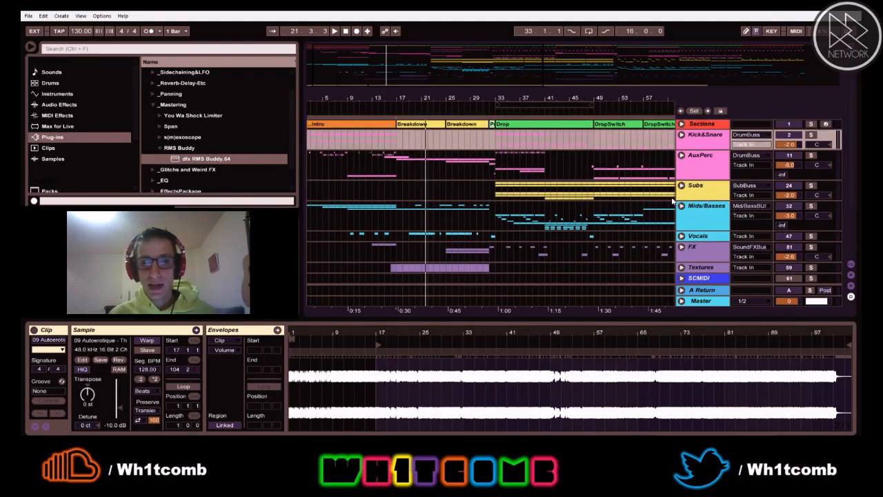
# - Play the song from Session View and deactivate RefTrack1 during playback, then stop
pyautogui.press('Tab')
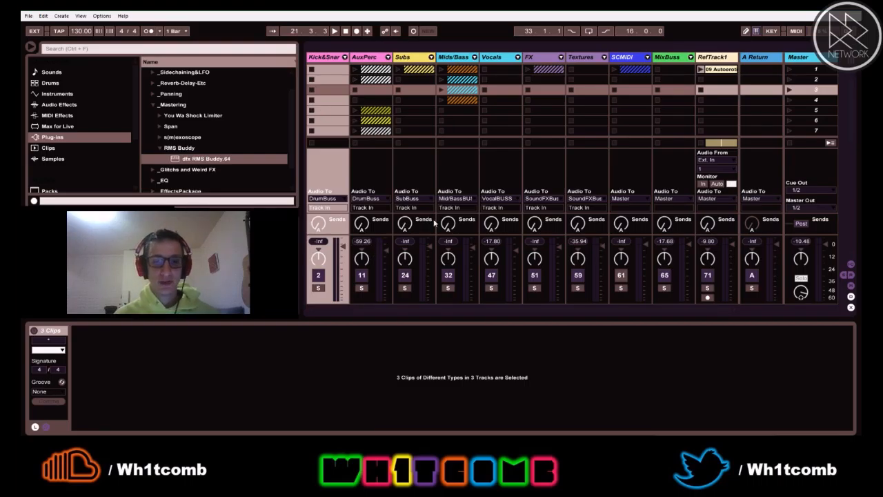
pyautogui.press('space')
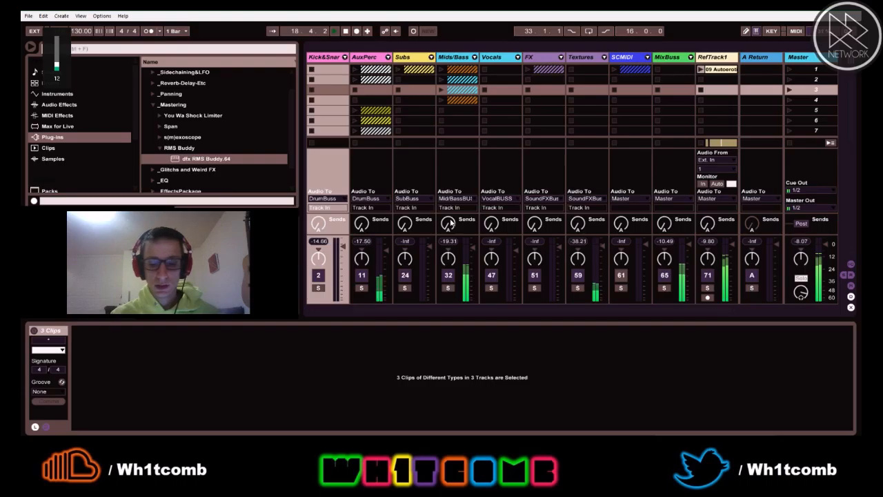
pyautogui.click(708, 276)
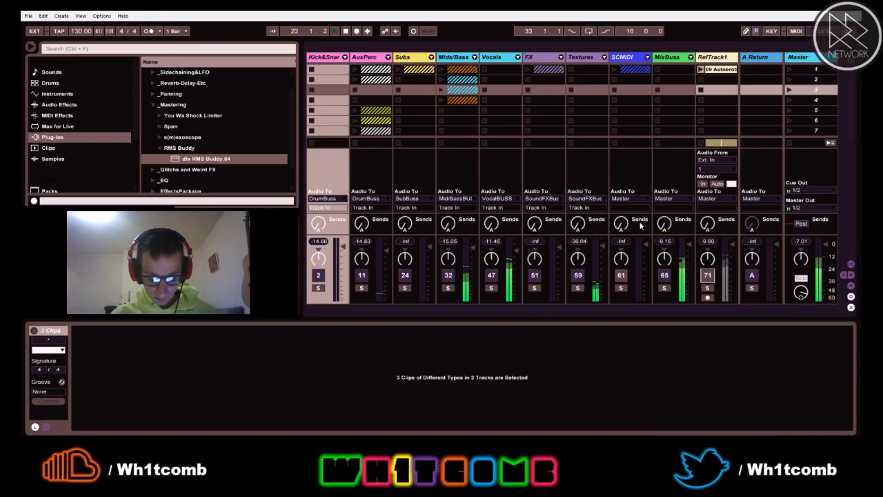
pyautogui.press('space')
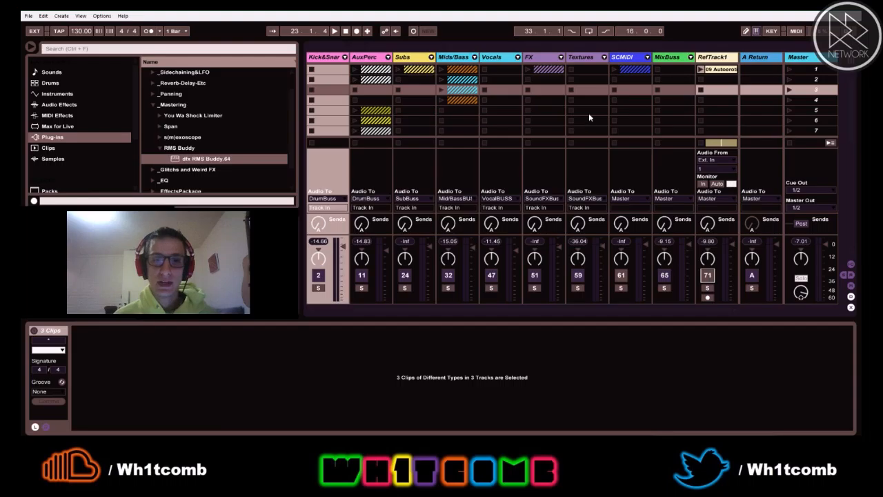
# - Select Kick&Snare and AuxPerc slots across scenes 1 to 3 to examine their grouped clips
pyautogui.click(344, 70)
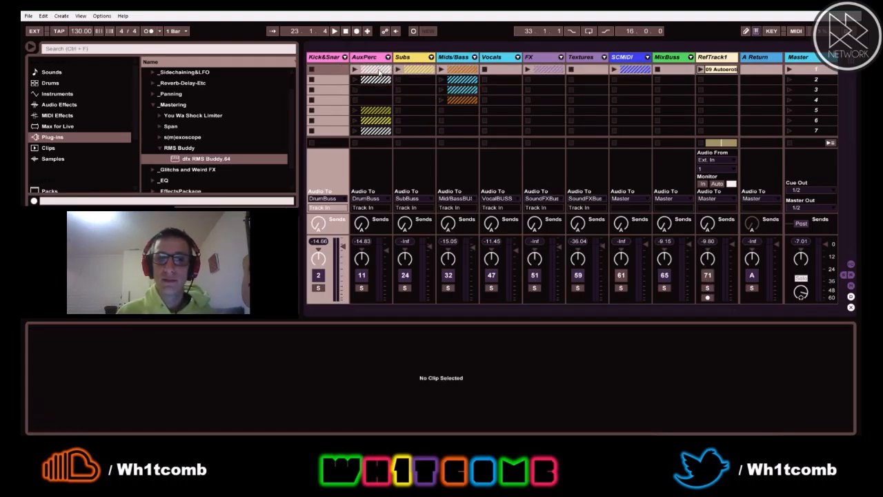
pyautogui.click(379, 71)
pyautogui.click(343, 82)
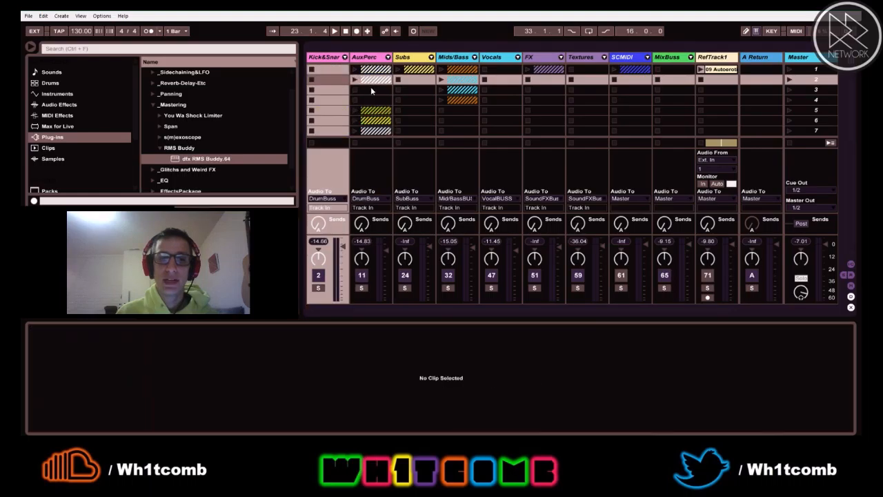
pyautogui.click(371, 90)
pyautogui.click(373, 70)
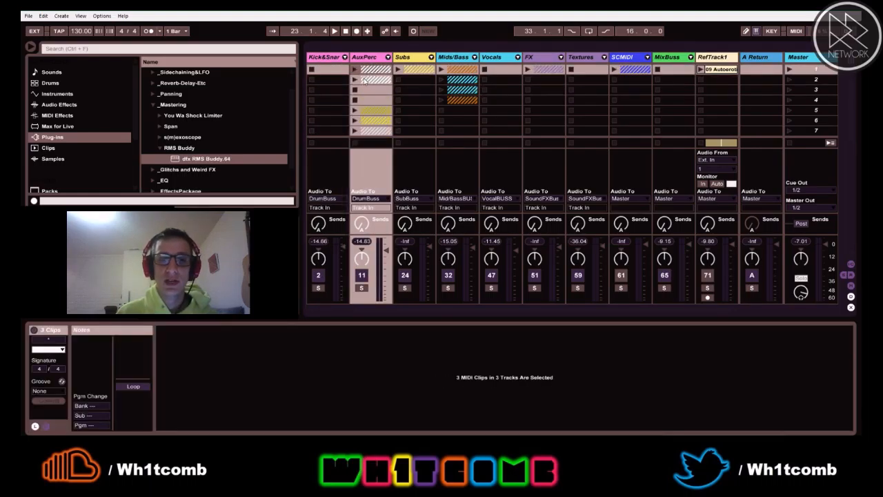
pyautogui.click(367, 80)
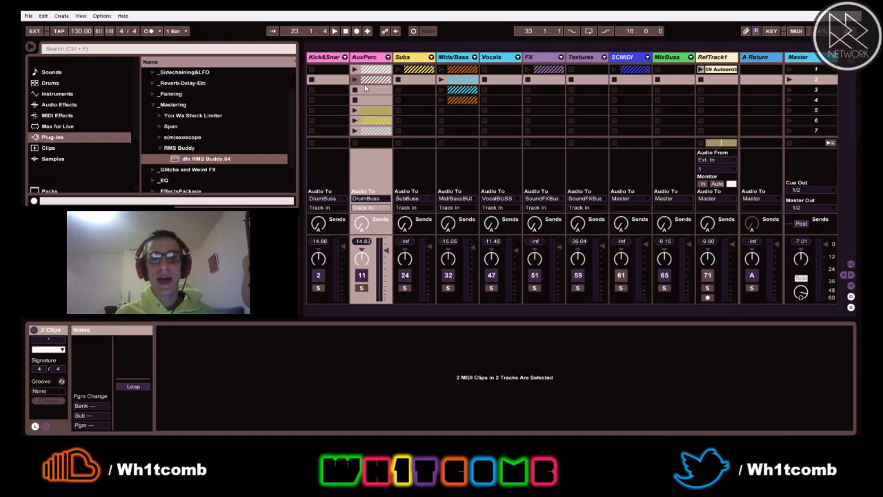
# - Select AuxPerc and Subs slots across scenes 3 and 4 in Session View to examine their clips
pyautogui.click(412, 86)
pyautogui.click(384, 90)
pyautogui.click(419, 90)
pyautogui.click(412, 102)
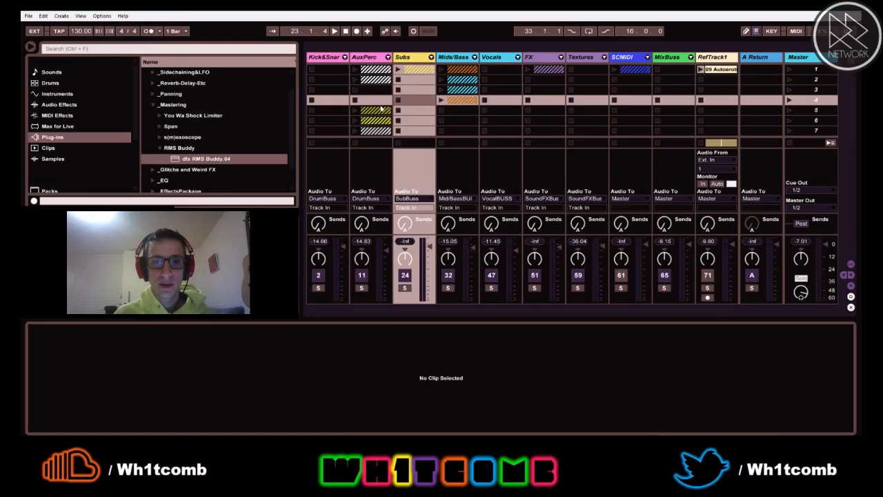
pyautogui.click(375, 100)
pyautogui.click(416, 99)
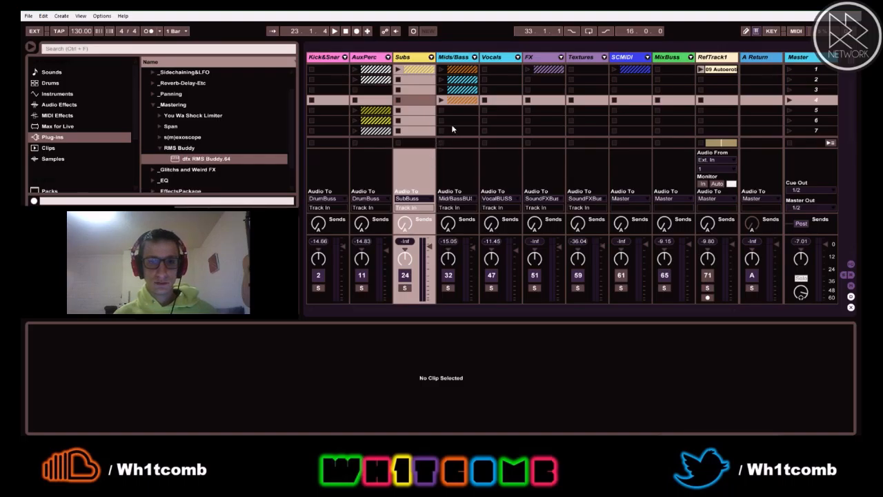
# - Compare the Session and Arrangement Views, and show a wider stretch of the song's sections in Arrangement View
pyautogui.press('Tab')
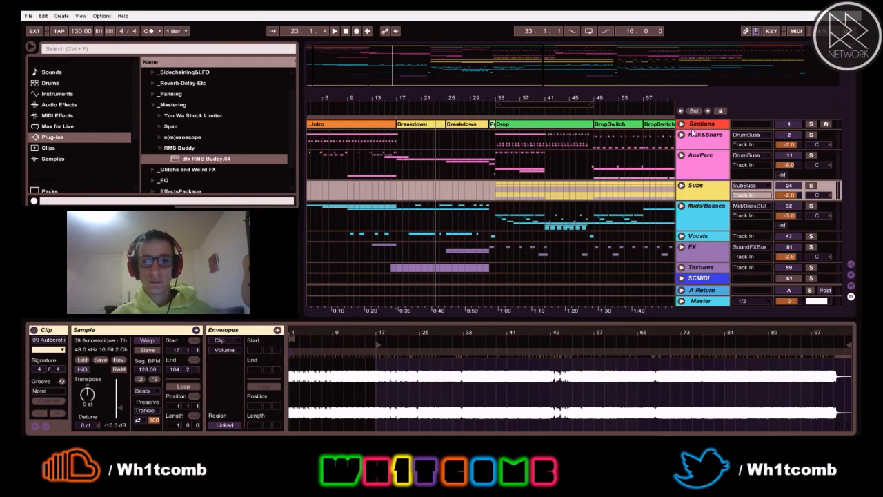
pyautogui.press('Tab')
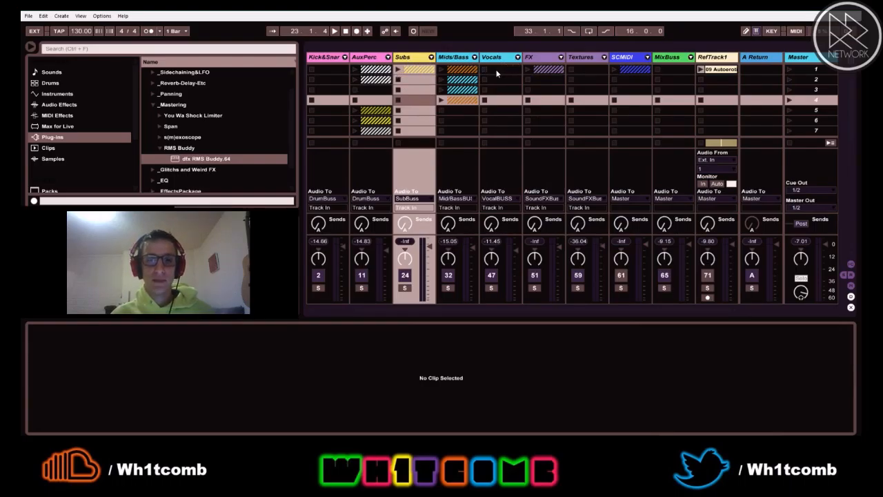
pyautogui.press('Tab')
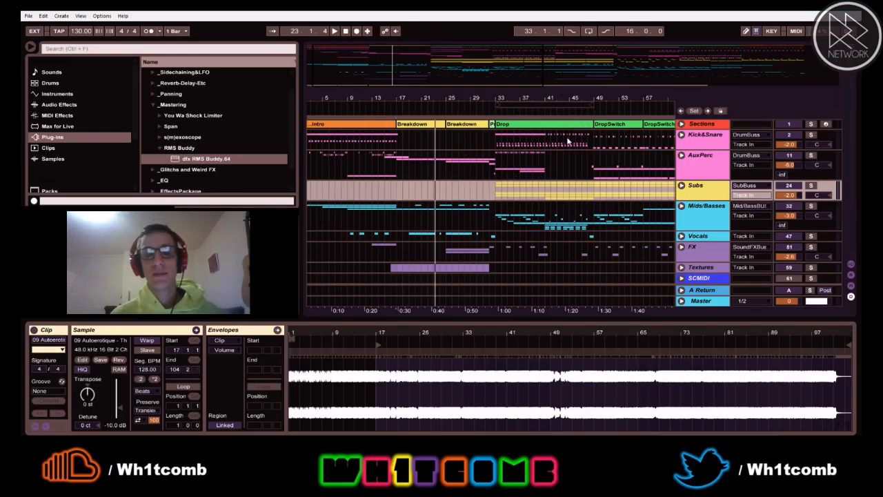
pyautogui.moveTo(477, 73); pyautogui.dragTo(477, 58)
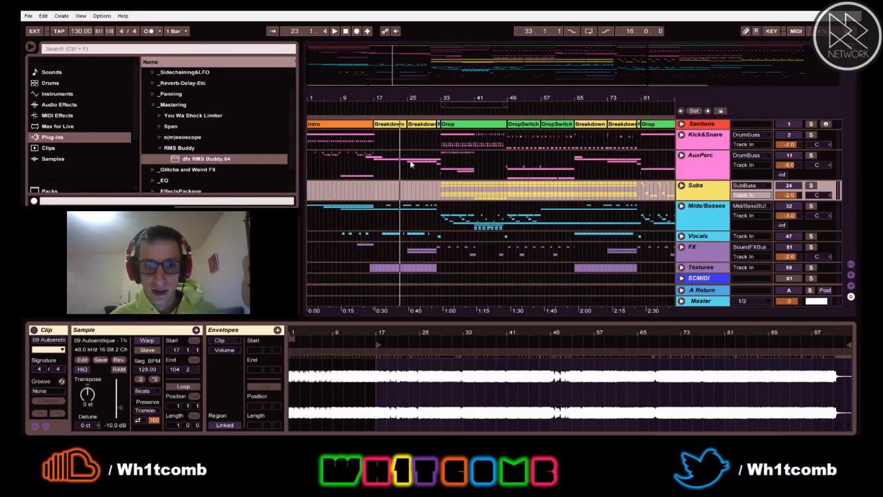
pyautogui.scroll(-2, 395, 165)
pyautogui.scroll(2, 395, 166)
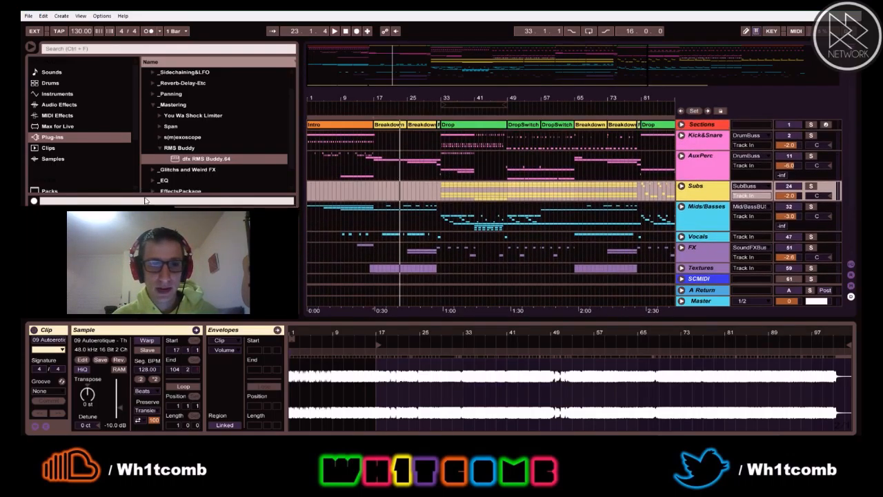
# - Collapse the VST Effects folder in the plug-in browser
pyautogui.scroll(1, 148, 153)
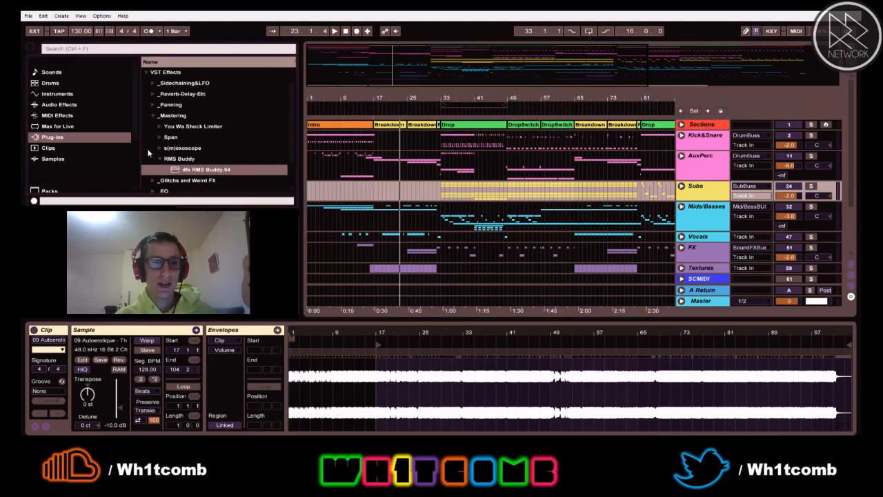
pyautogui.scroll(1, 194, 142)
pyautogui.click(146, 83)
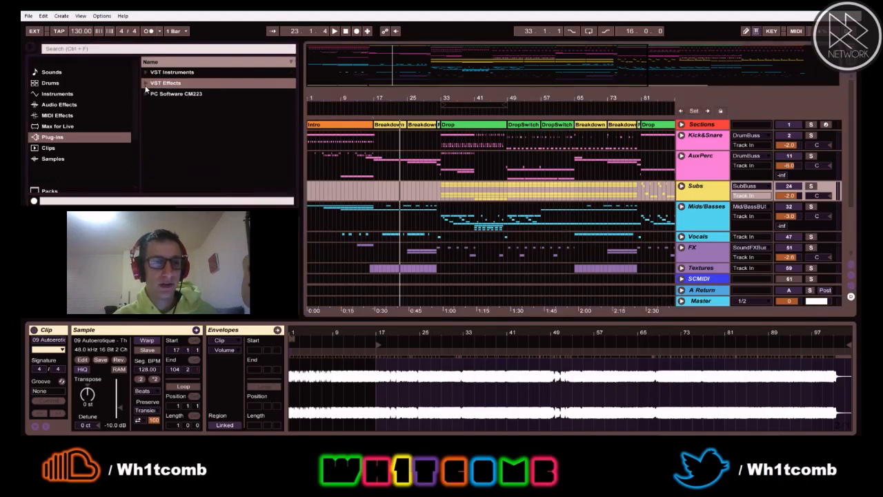
pyautogui.scroll(-4, 53, 130)
pyautogui.scroll(4, 57, 172)
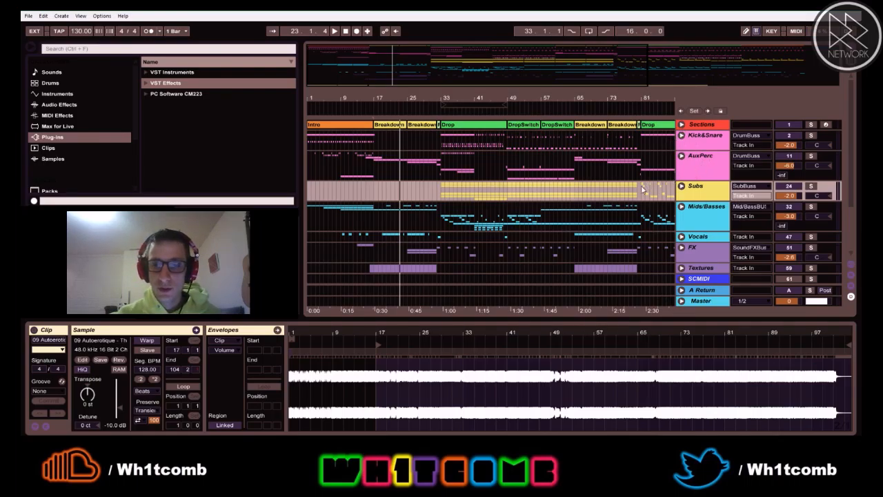
# - Unfold the Mids/Basses group to examine its tracks, and fold it again
pyautogui.scroll(-2, 621, 206)
pyautogui.scroll(2, 620, 204)
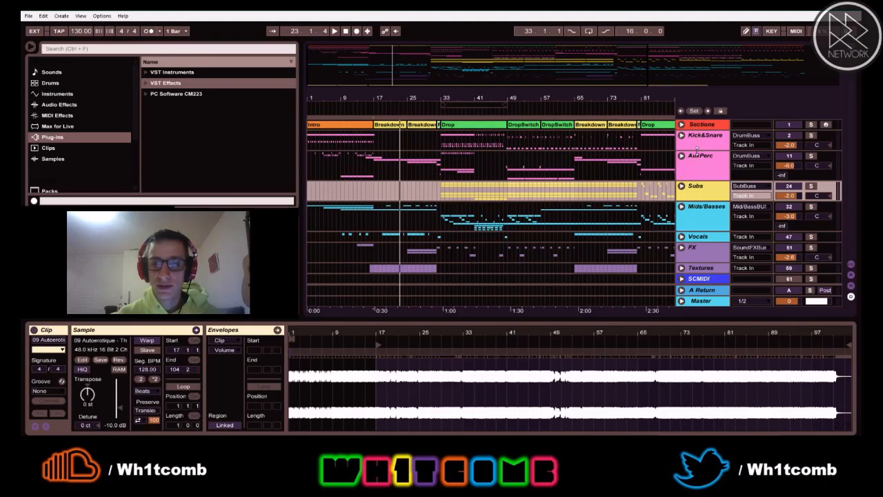
pyautogui.moveTo(545, 86); pyautogui.dragTo(544, 101)
pyautogui.click(682, 208)
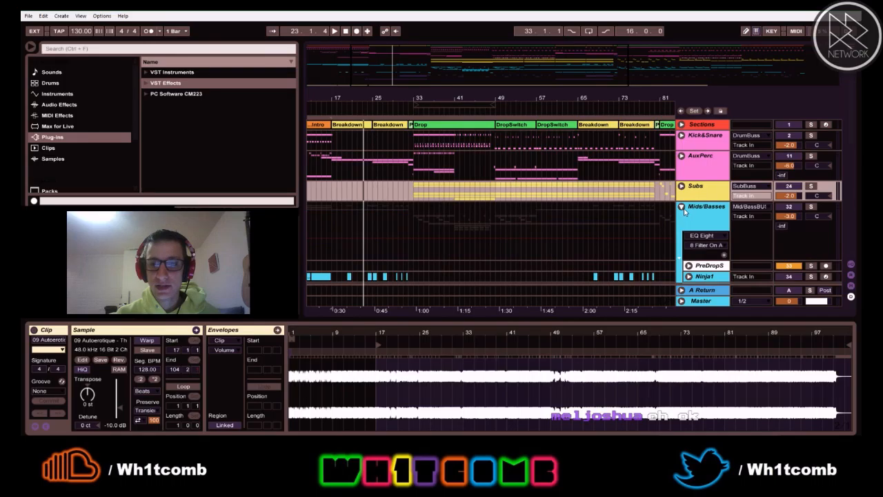
pyautogui.scroll(-2, 714, 189)
pyautogui.scroll(-2, 713, 189)
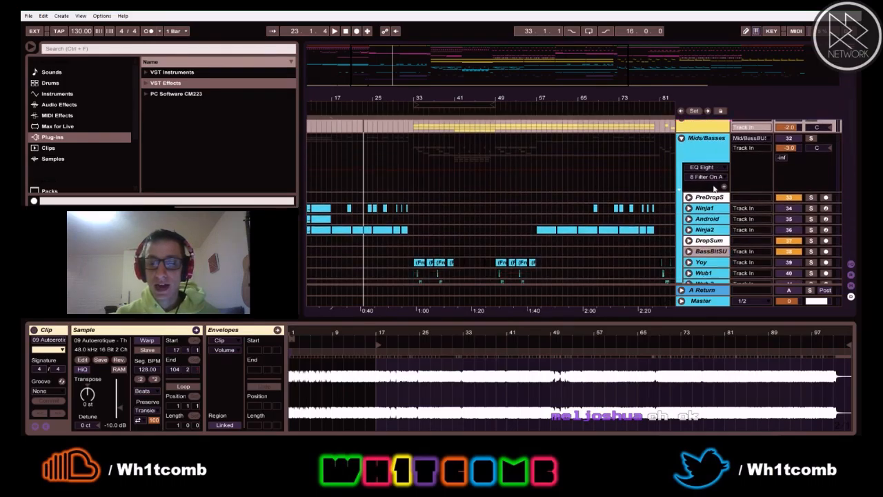
pyautogui.click(697, 147)
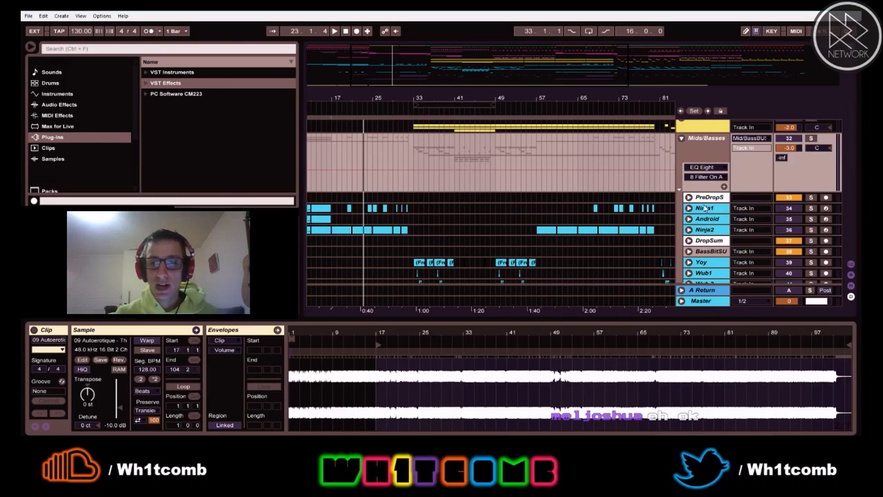
pyautogui.scroll(2, 703, 210)
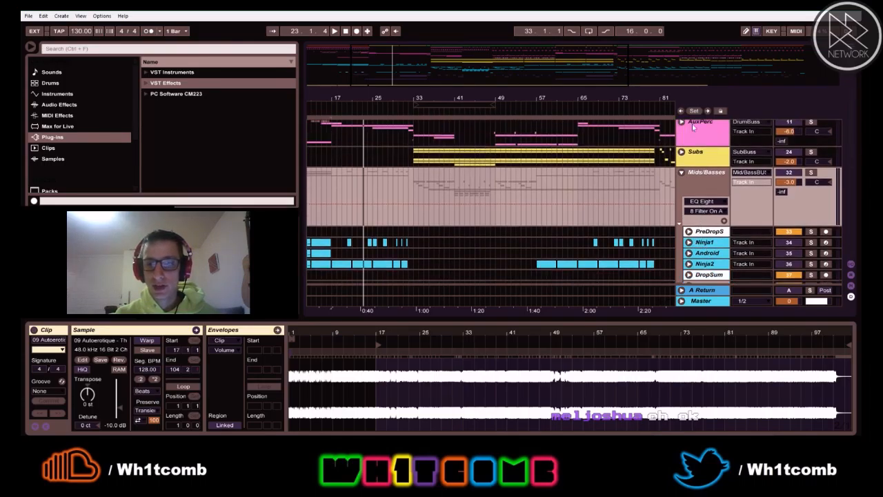
pyautogui.click(682, 161)
pyautogui.scroll(-1, 687, 171)
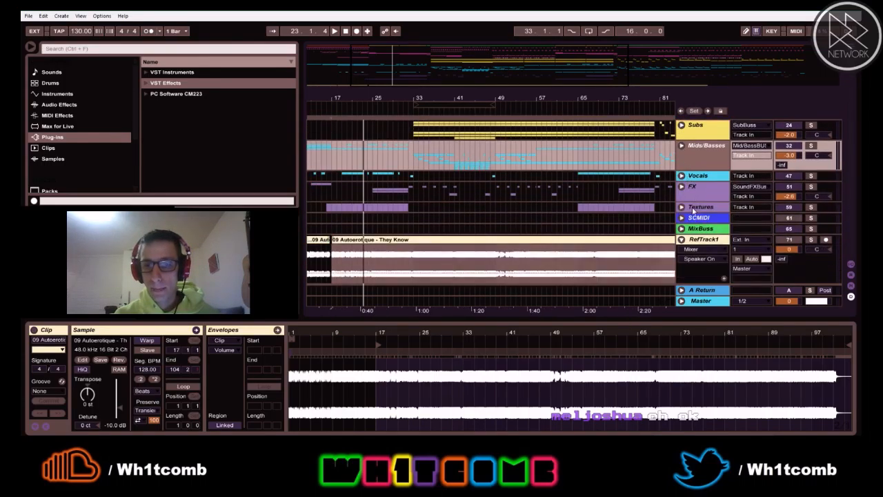
# - Insert four new audio tracks below RefTrack1
pyautogui.click(704, 243)
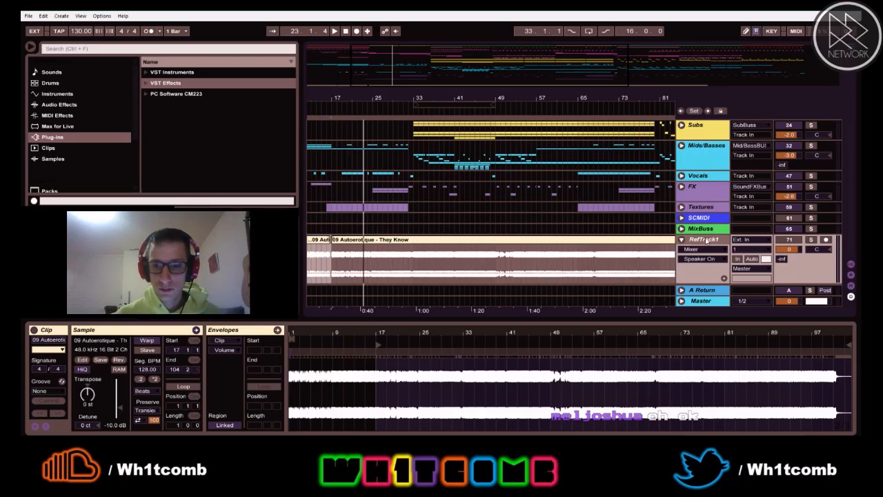
pyautogui.hotkey('ctrl', 't')
pyautogui.hotkey('ctrl', 't')
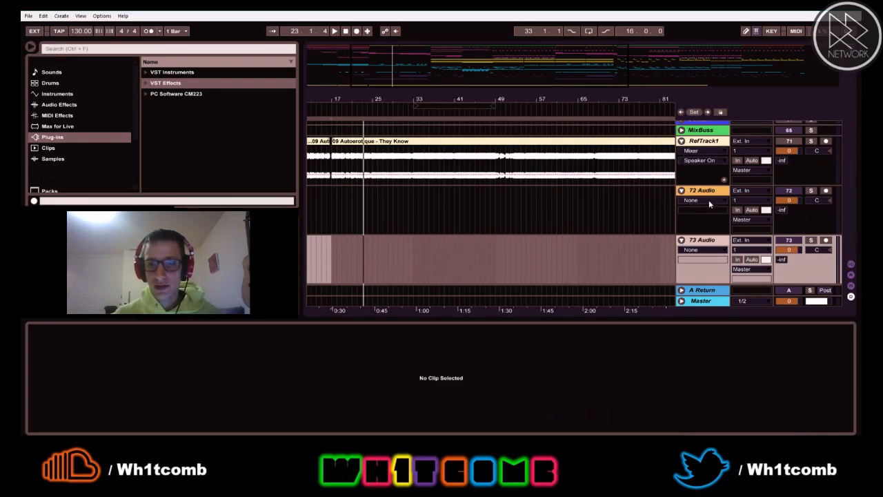
pyautogui.hotkey('ctrl', 't')
pyautogui.hotkey('ctrl', 't')
# - Group the four new audio tracks below RefTrack1
pyautogui.scroll(5, 695, 220)
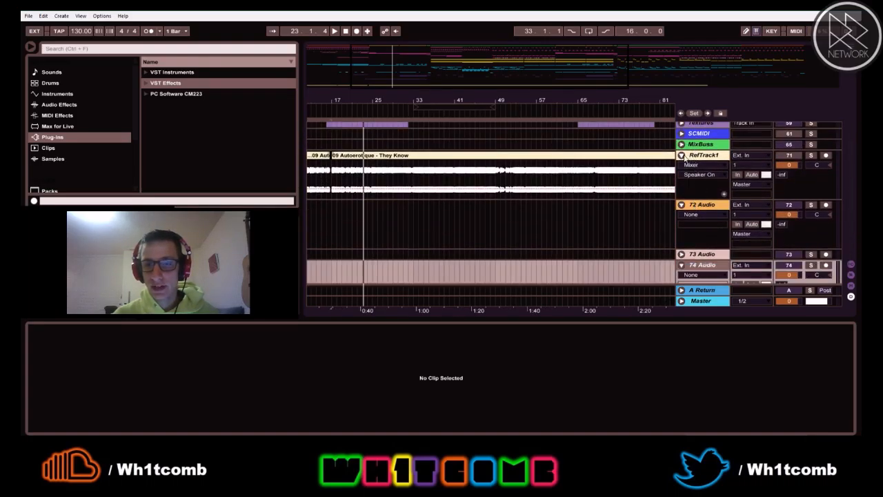
pyautogui.scroll(-3, 696, 180)
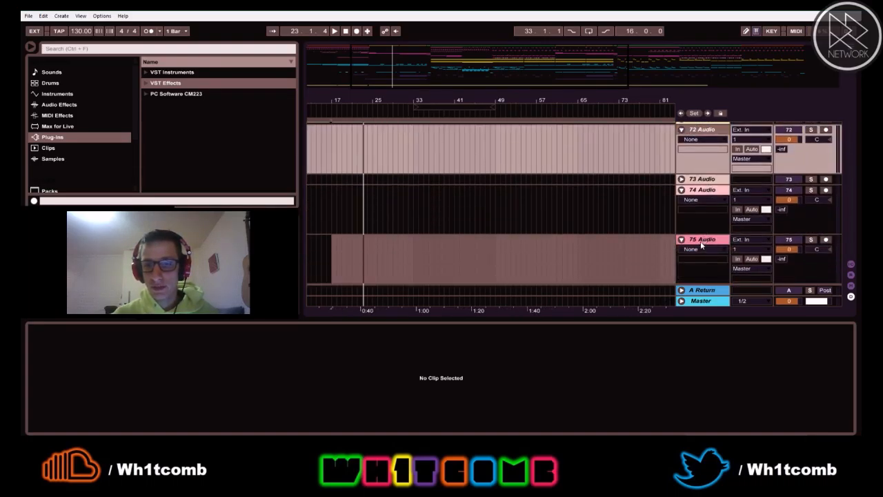
pyautogui.click(701, 240)
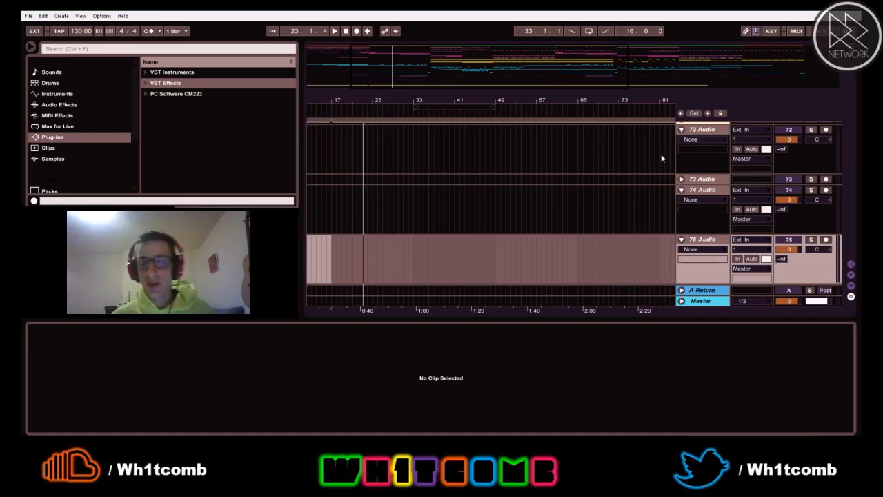
pyautogui.hotkey('ctrl', 'g')
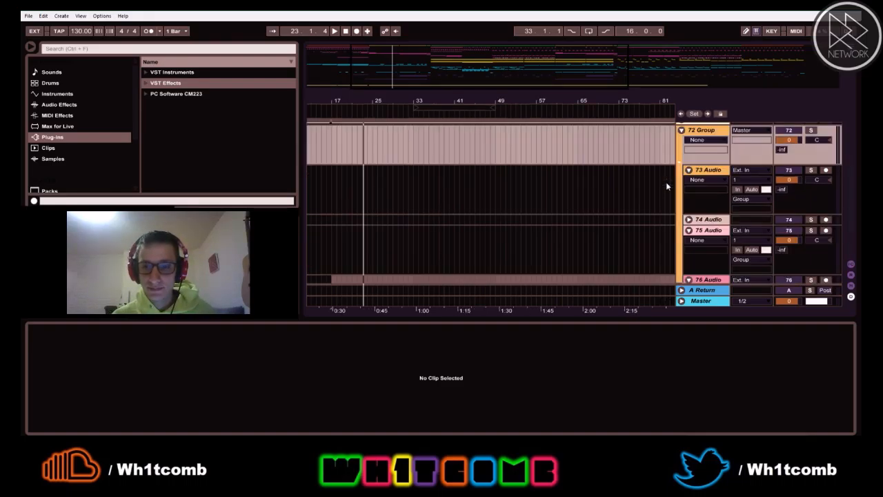
# - Fold the first and third audio tracks inside the new group
pyautogui.scroll(2, 696, 197)
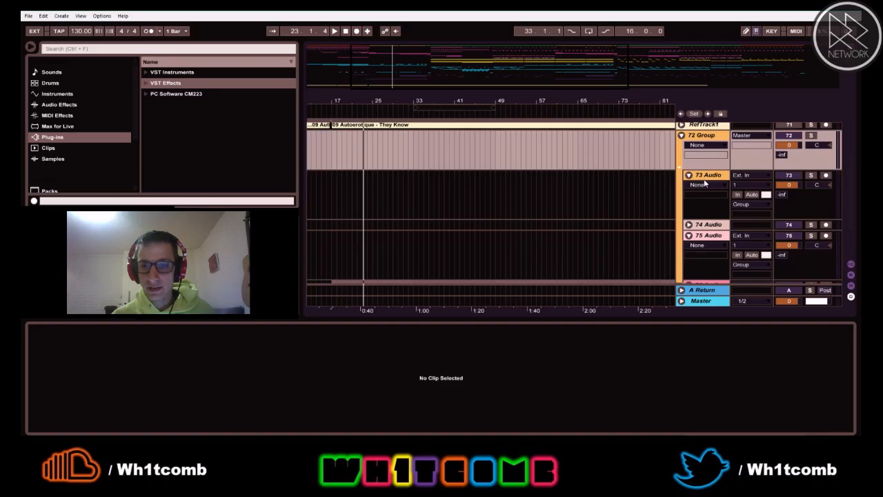
pyautogui.scroll(2, 704, 173)
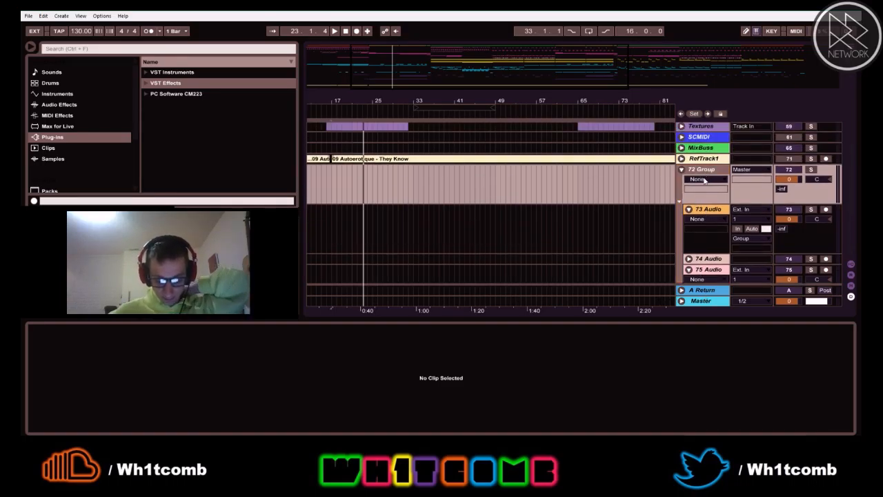
pyautogui.scroll(-1, 702, 182)
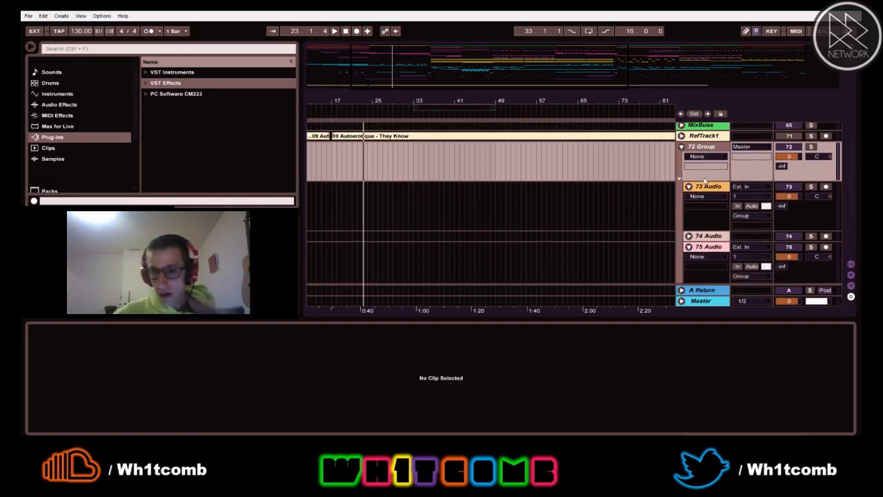
pyautogui.click(689, 187)
pyautogui.click(689, 208)
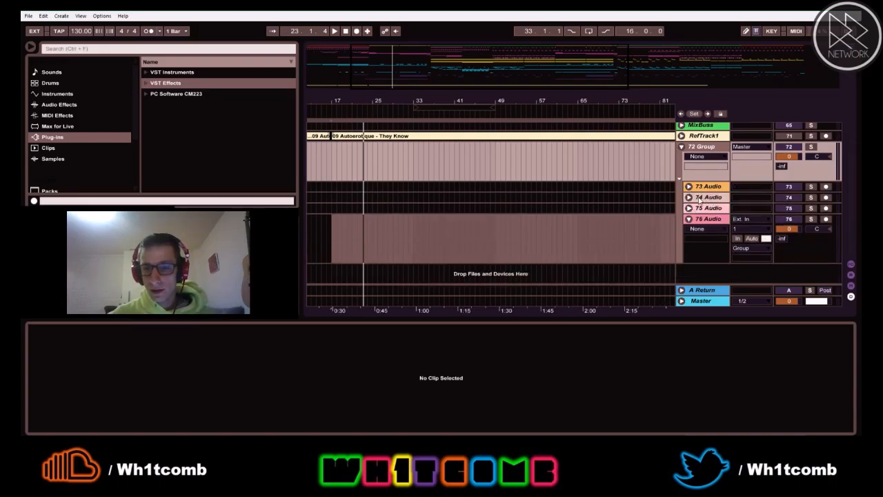
# - Insert another audio track inside the group and rename the group's first track Subbuss
pyautogui.click(707, 186)
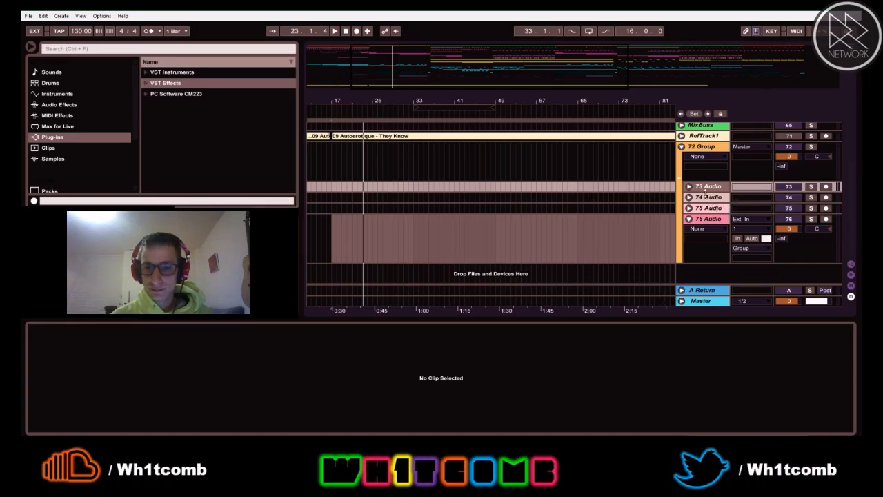
pyautogui.hotkey('ctrl', 't')
pyautogui.click(709, 188)
pyautogui.click(689, 198)
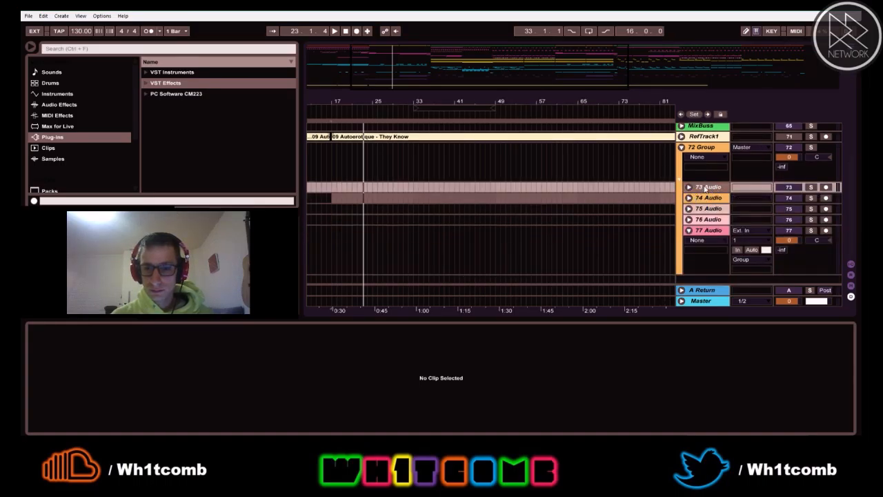
pyautogui.hotkey('ctrl', 'r')
pyautogui.write('S')
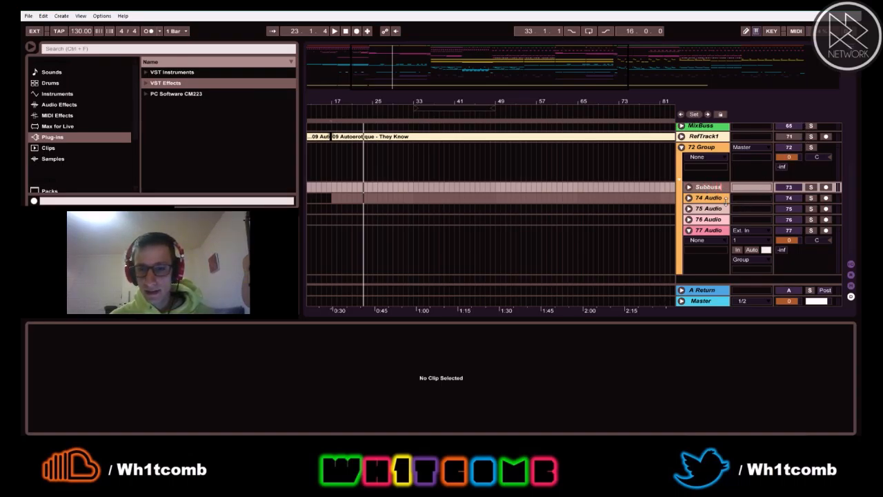
# - Route the output of 74 Audio to Subbuss and set Subbuss's monitoring to In
pyautogui.click(689, 197)
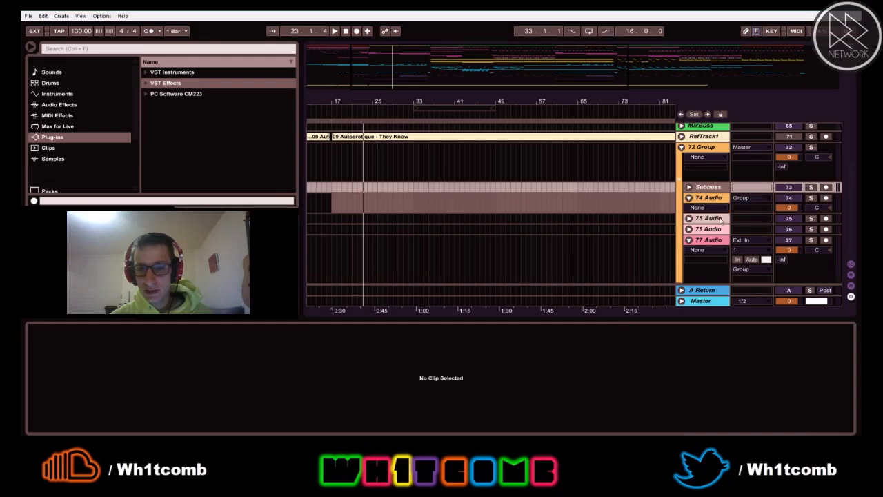
pyautogui.click(750, 200)
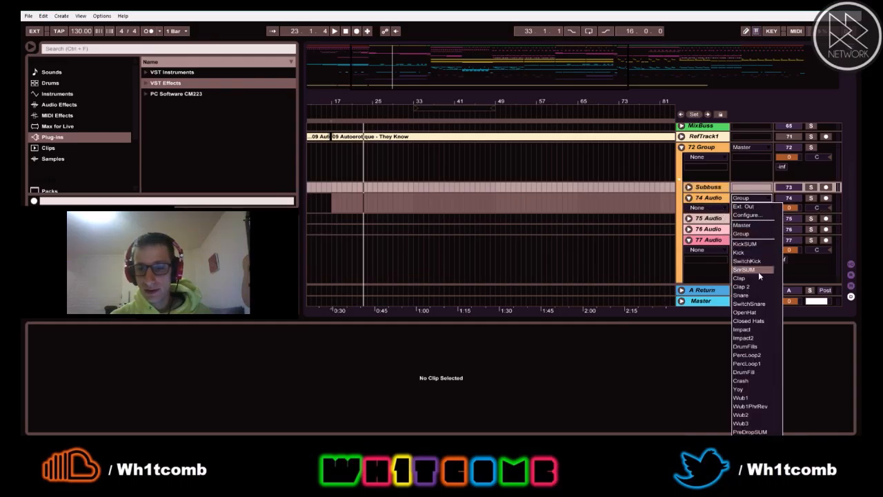
pyautogui.scroll(-3, 756, 362)
pyautogui.scroll(-17, 755, 371)
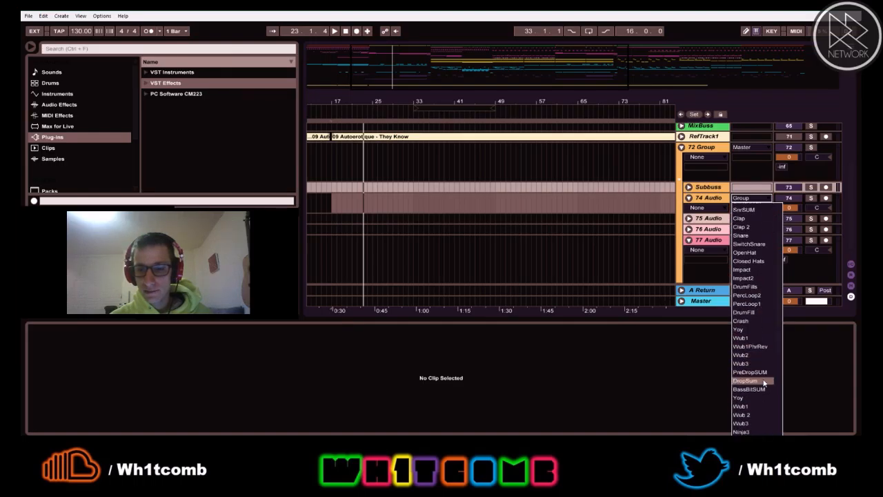
pyautogui.scroll(-6, 763, 390)
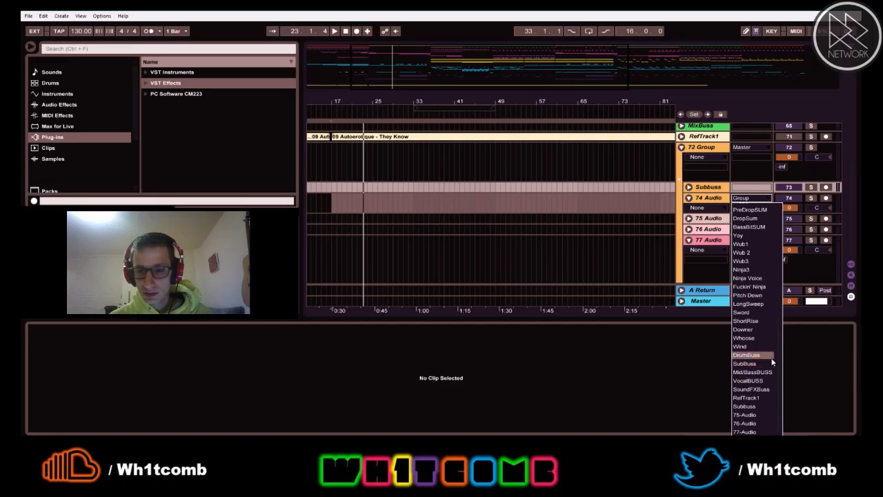
pyautogui.click(752, 406)
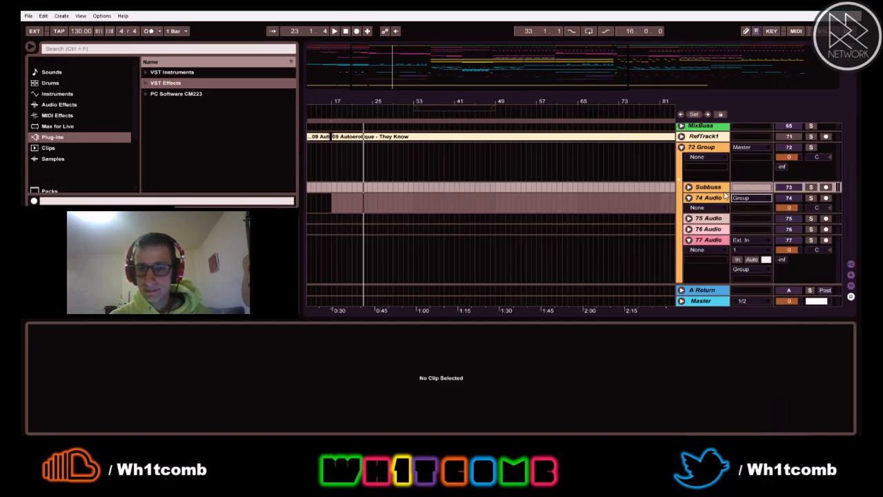
pyautogui.click(688, 188)
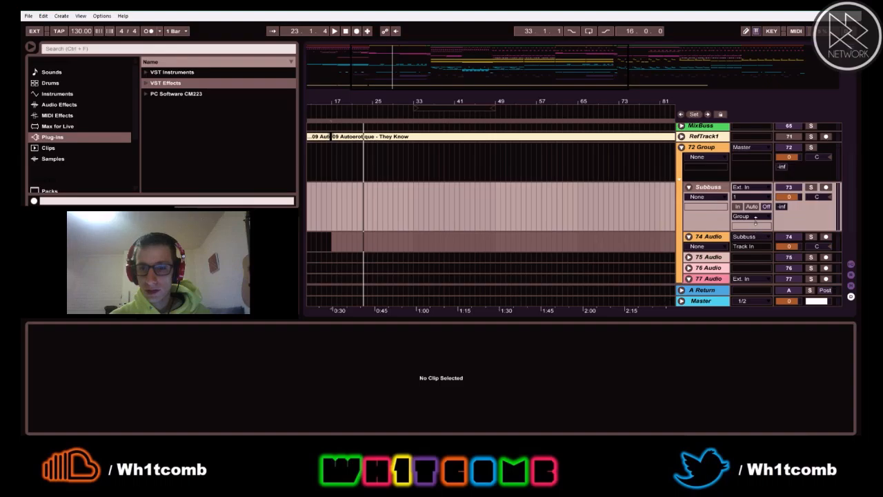
# - Delete 72 Group together with all its audio tracks
pyautogui.click(702, 169)
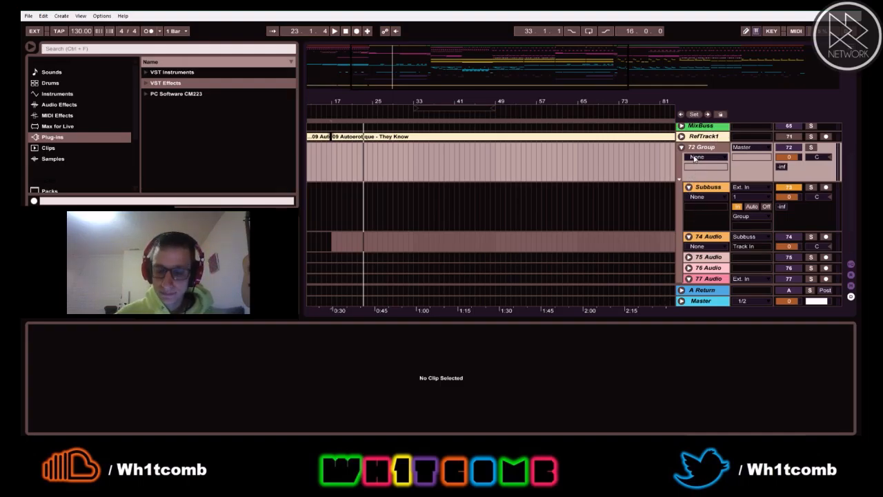
pyautogui.scroll(5, 695, 158)
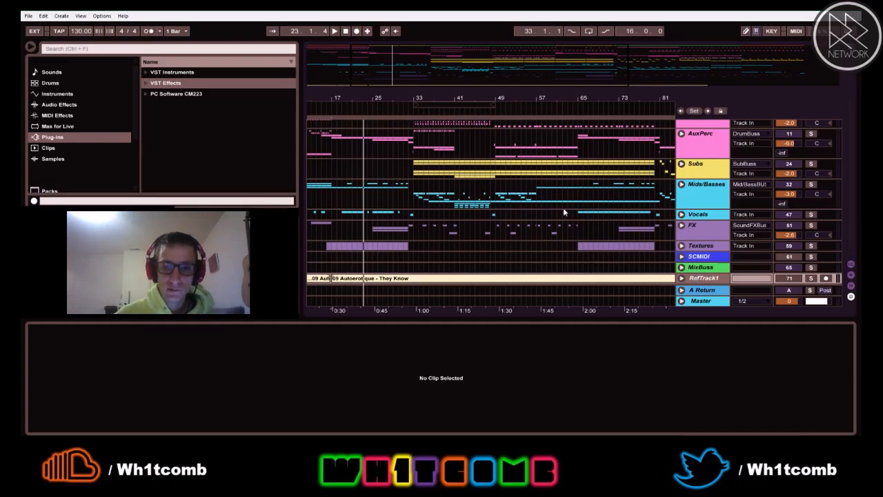
# - Insert a new audio track below RefTrack1 and show the contents of the Samples folder in the browser
pyautogui.hotkey('ctrl', 't')
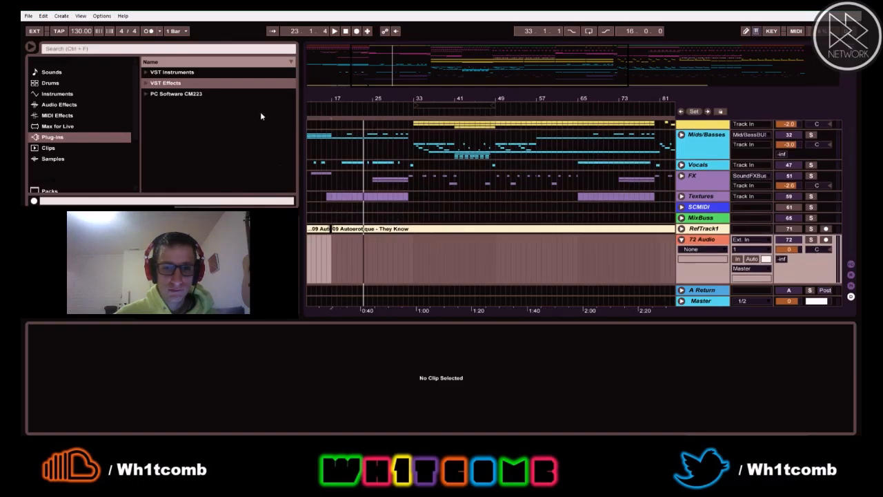
pyautogui.click(46, 115)
pyautogui.click(55, 94)
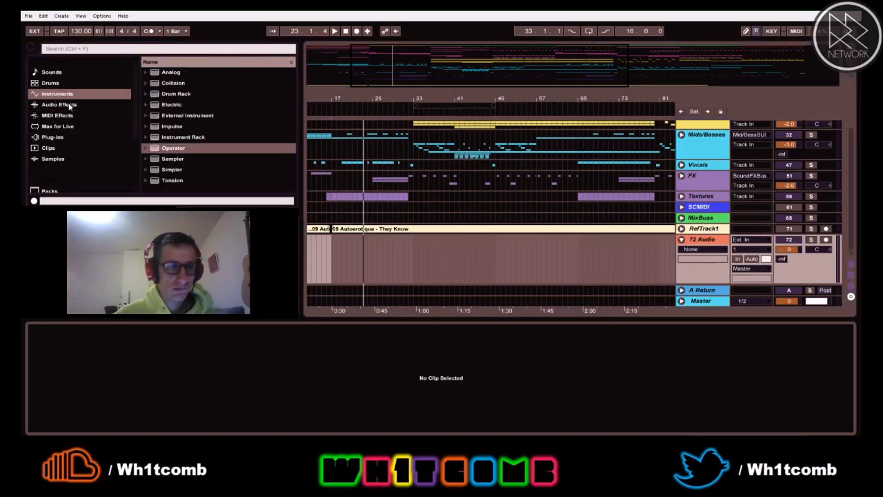
pyautogui.click(70, 106)
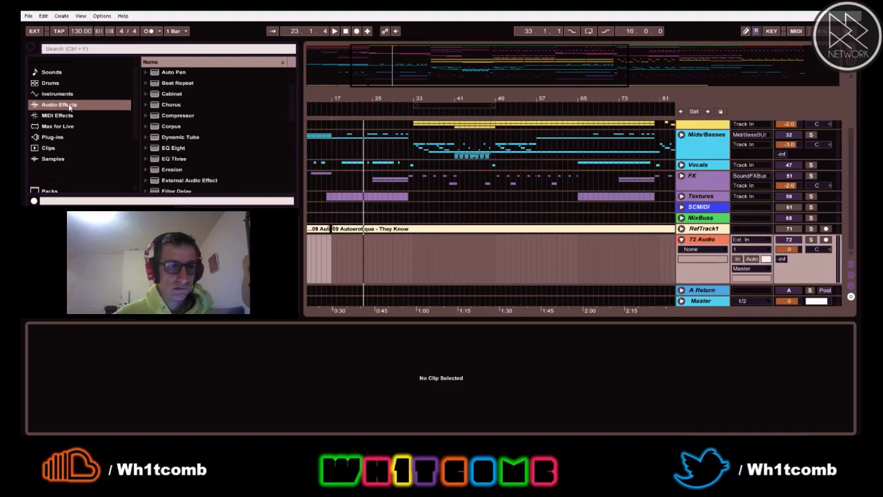
pyautogui.scroll(-5, 59, 160)
pyautogui.click(51, 149)
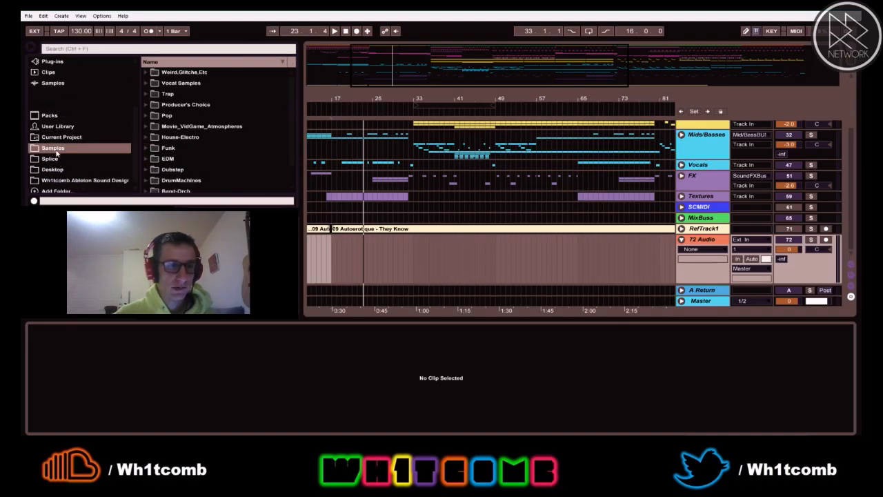
# - Browse the Trap Music - 600 MB Sample Pack down to the VTR1 Chords folder and lower the system volume
pyautogui.click(145, 94)
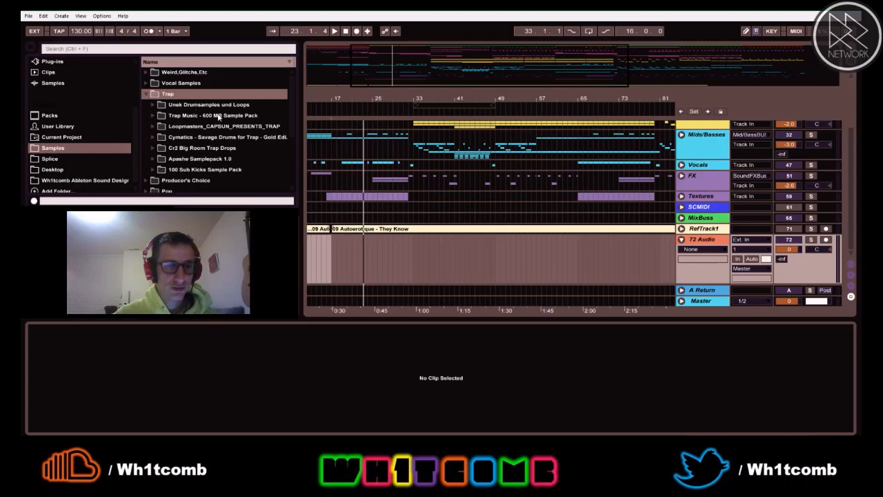
pyautogui.click(154, 116)
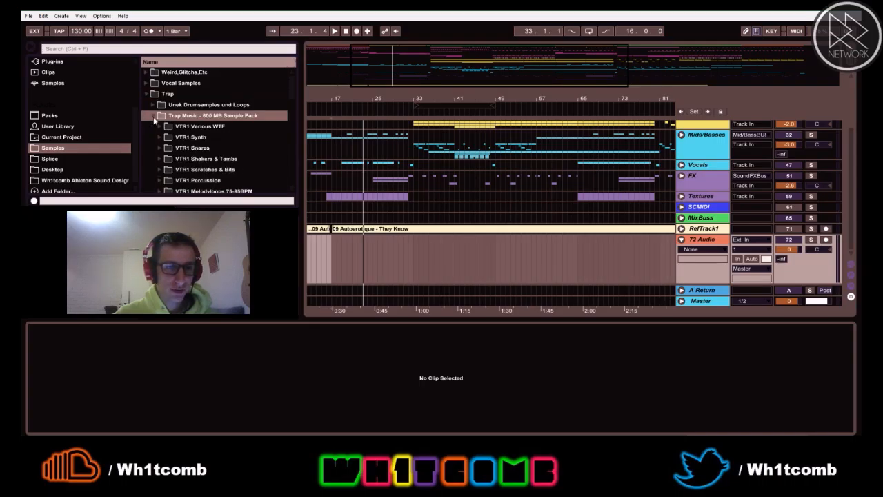
pyautogui.scroll(-1, 163, 129)
pyautogui.click(162, 118)
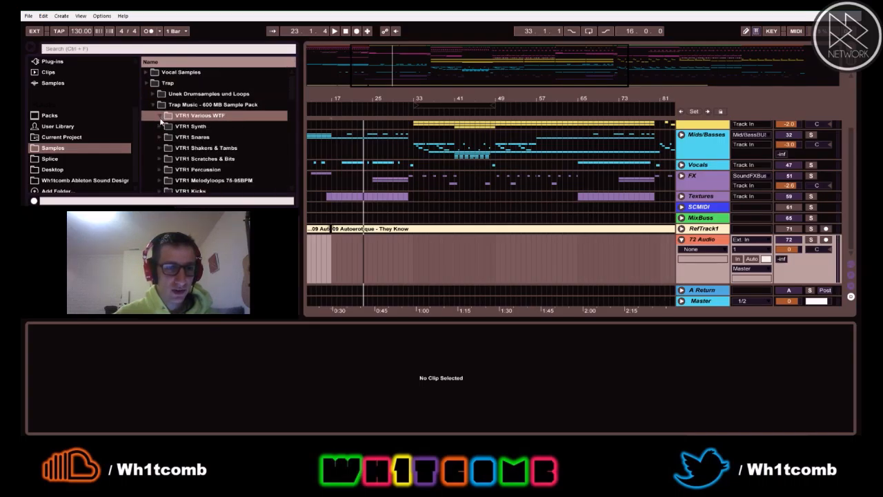
pyautogui.click(159, 126)
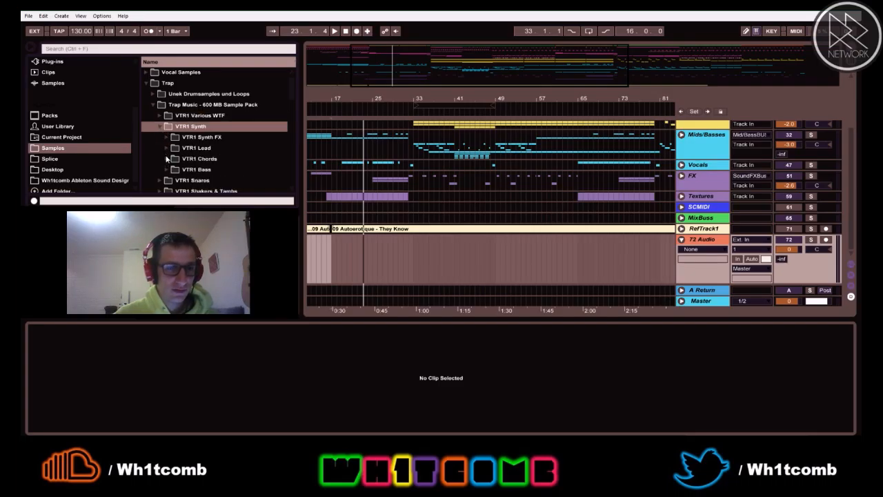
pyautogui.click(166, 159)
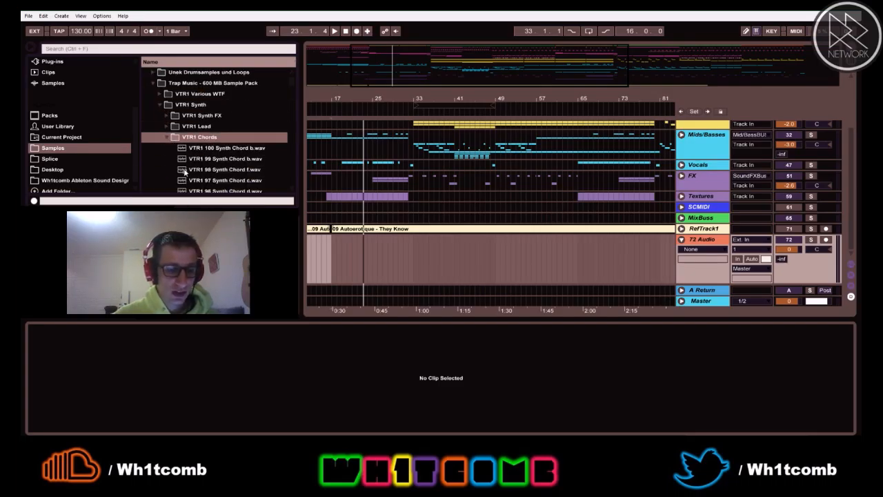
pyautogui.press('XF86AudioLowerVolume')
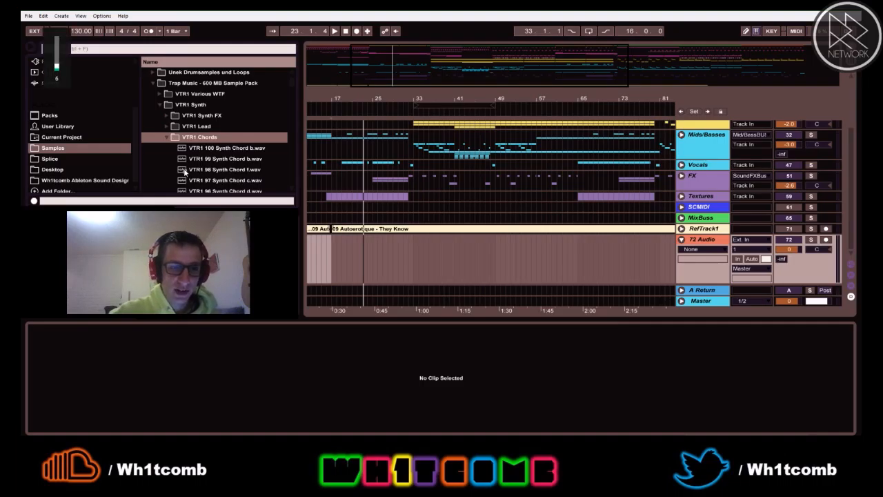
# - Place VTR1 82 BPM Melody Loop 45 e.wav from the VTR1 Melodyloops 75-95BPM folder on the new audio track at bar 17
pyautogui.click(163, 105)
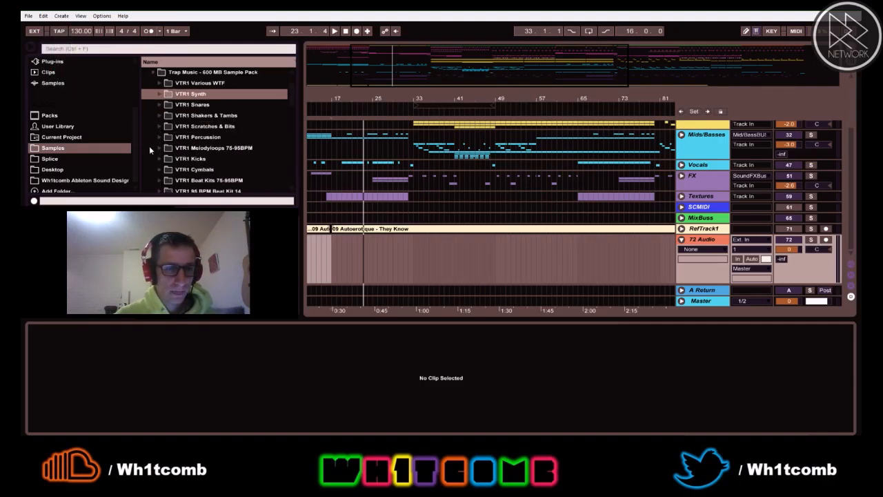
pyautogui.click(159, 148)
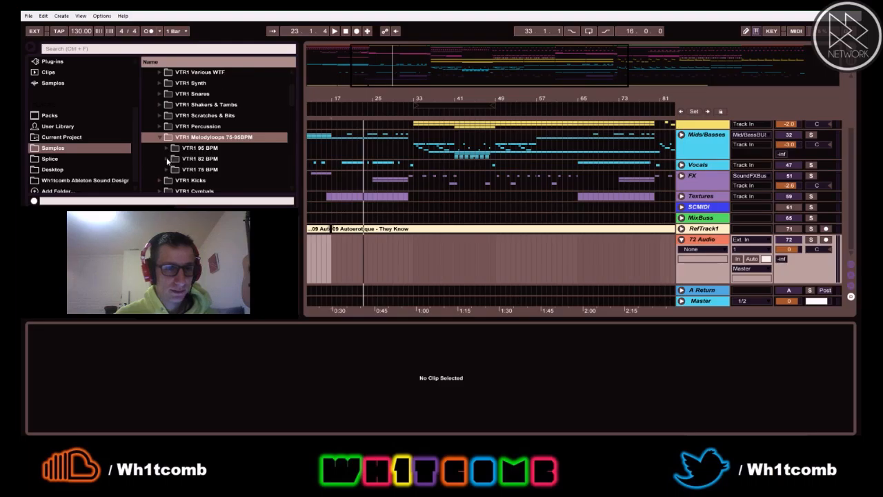
pyautogui.click(169, 159)
pyautogui.click(201, 170)
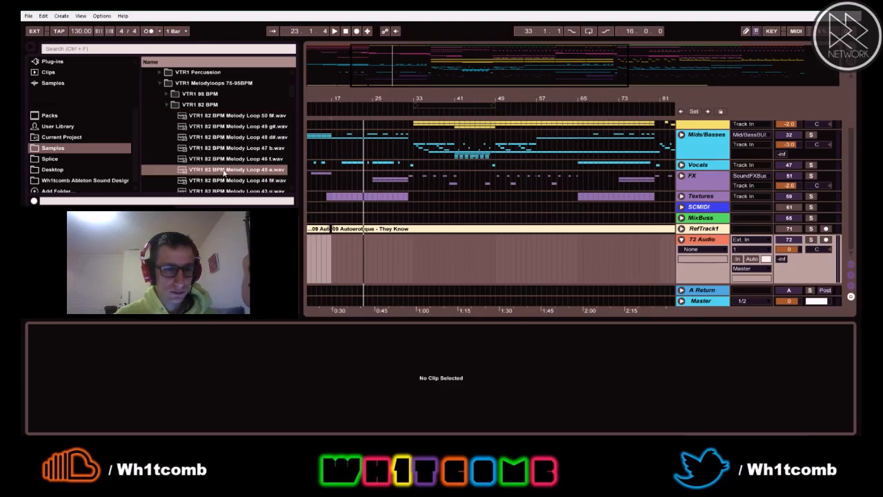
pyautogui.moveTo(201, 170); pyautogui.dragTo(338, 267)
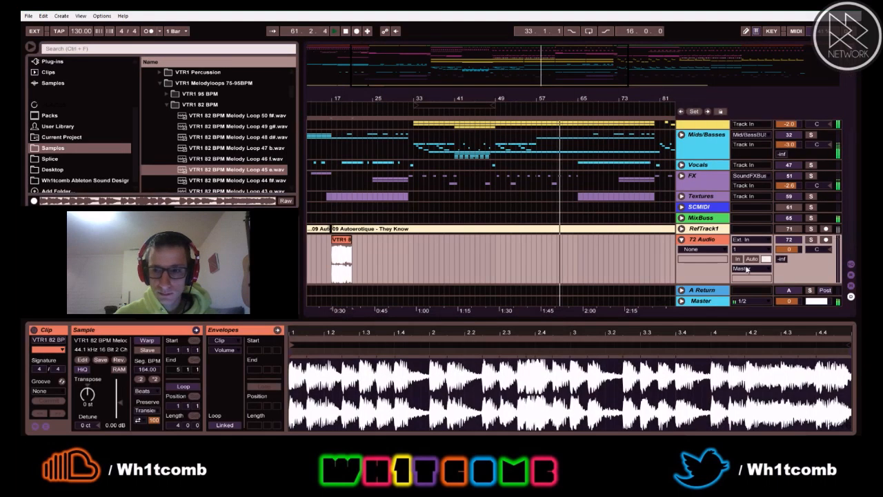
# - Play the melody loop soloed and set its clip gain to -5 dB
pyautogui.press('space')
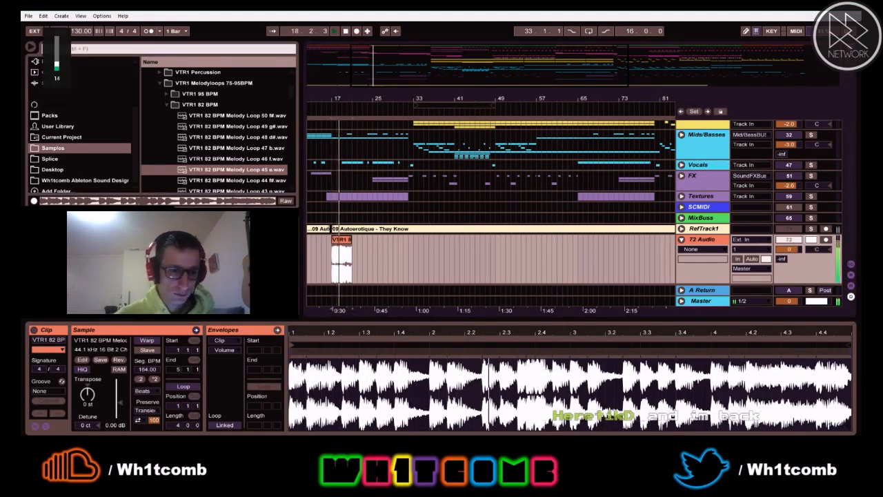
pyautogui.moveTo(337, 95); pyautogui.dragTo(335, 178)
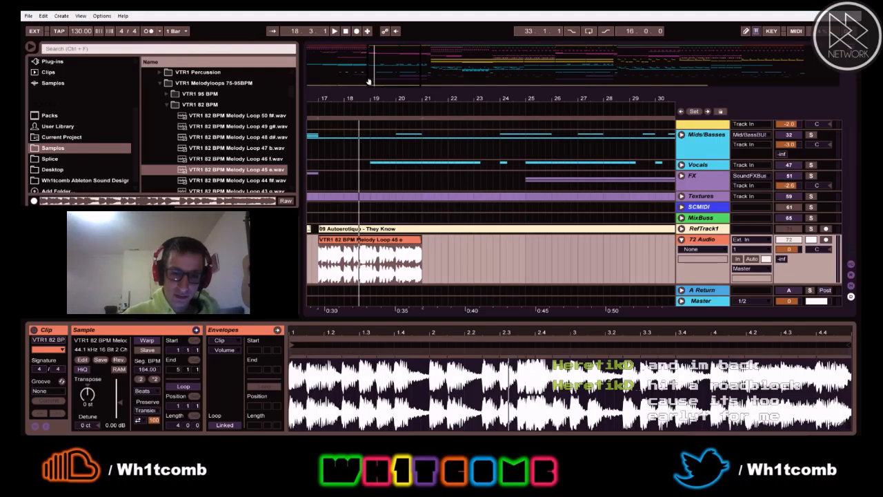
pyautogui.click(116, 426)
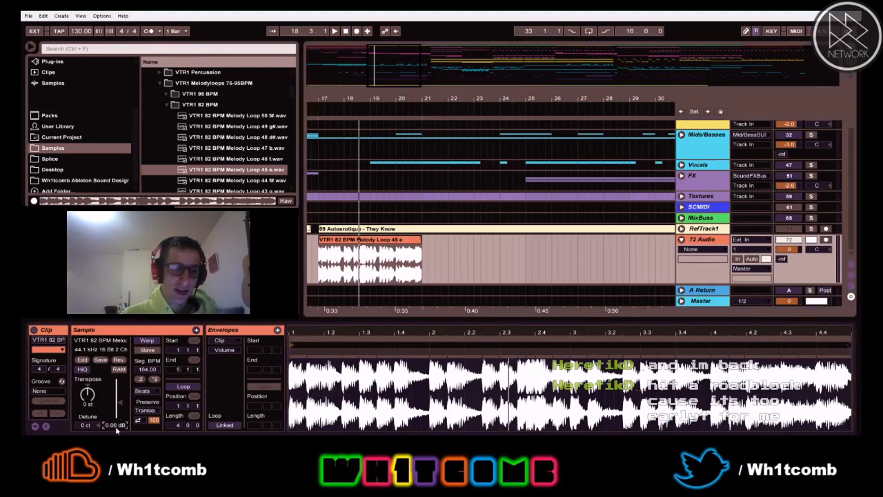
pyautogui.write('-')
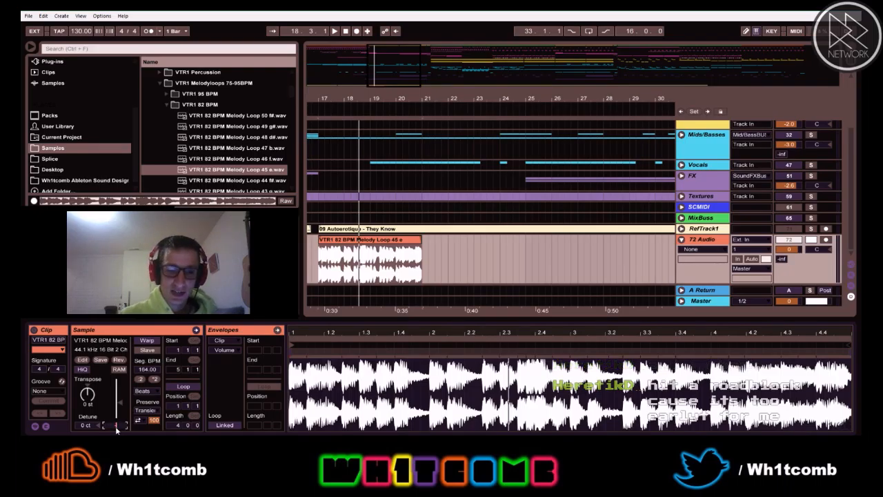
pyautogui.write('5')
pyautogui.press('Return')
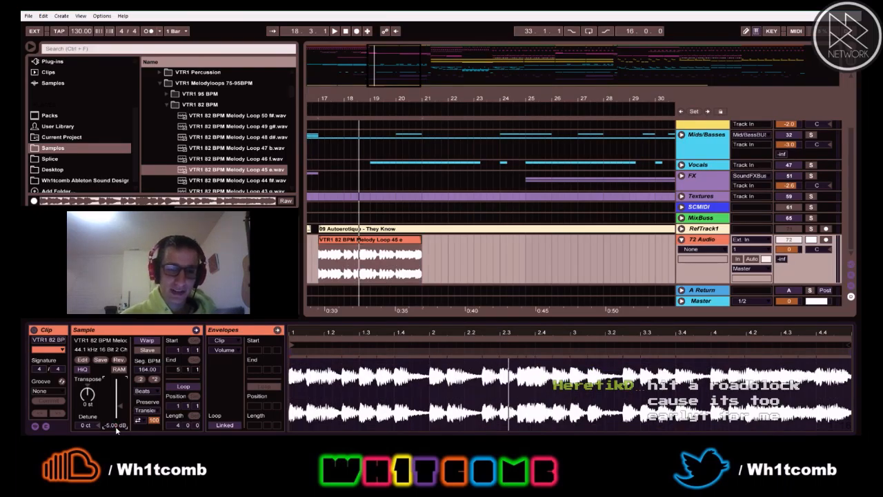
# - Turn off warping for the melody loop and play it from bar 17 to compare it with the warped version
pyautogui.moveTo(328, 99); pyautogui.dragTo(347, 269)
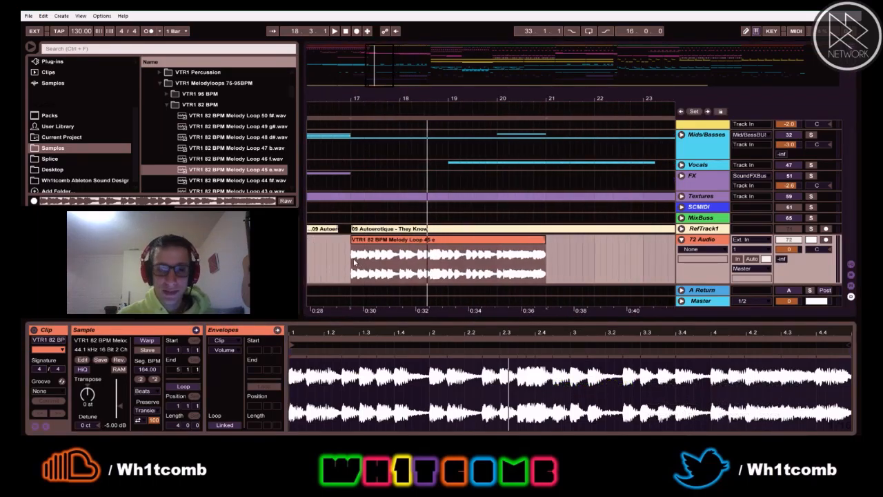
pyautogui.press('space')
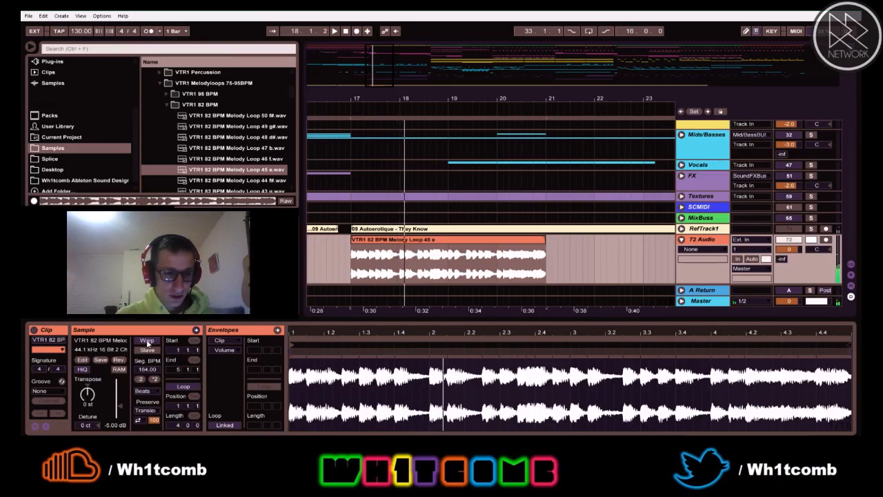
pyautogui.click(147, 340)
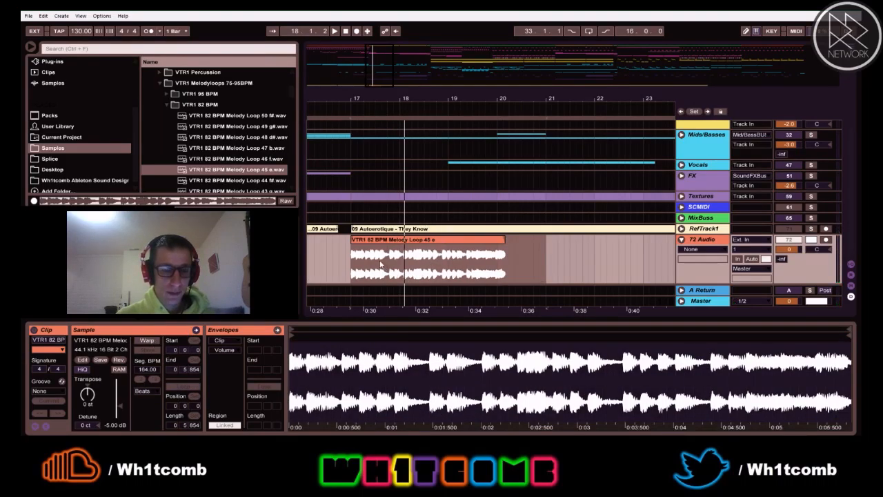
pyautogui.click(353, 263)
pyautogui.press('space')
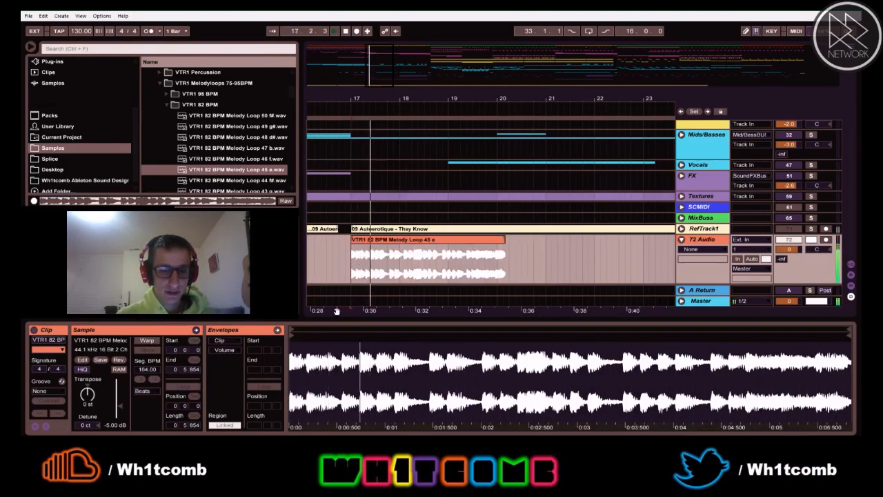
pyautogui.press('space')
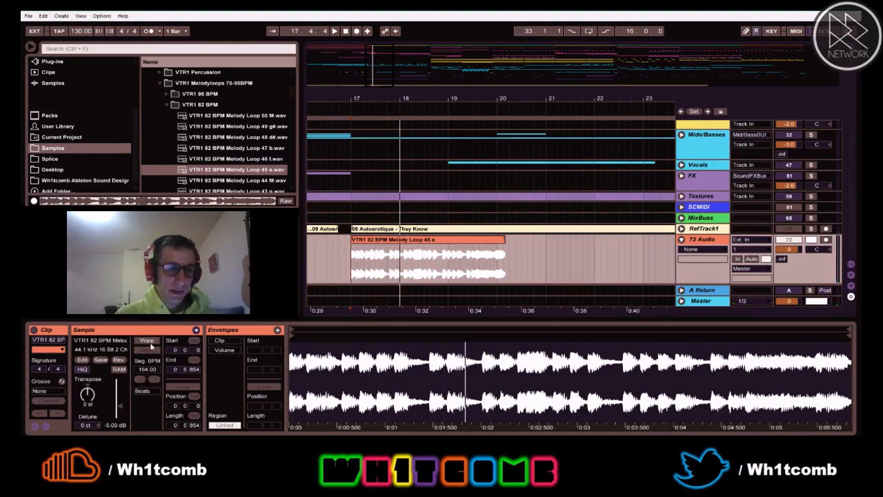
# - Turn warping back on for the melody loop, restore its four-bar length and play it
pyautogui.click(146, 341)
pyautogui.press('space')
pyautogui.hotkey('ctrl', 'z')
pyautogui.hotkey('ctrl', 'z')
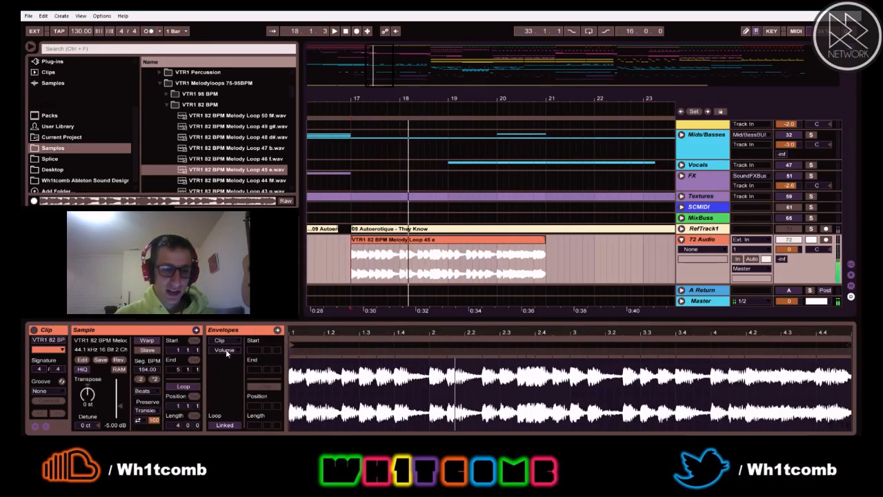
# - Examine the loop's transients in the clip waveform and play the clip from bar 17 with the Beats warp mode
pyautogui.moveTo(353, 334); pyautogui.dragTo(343, 371)
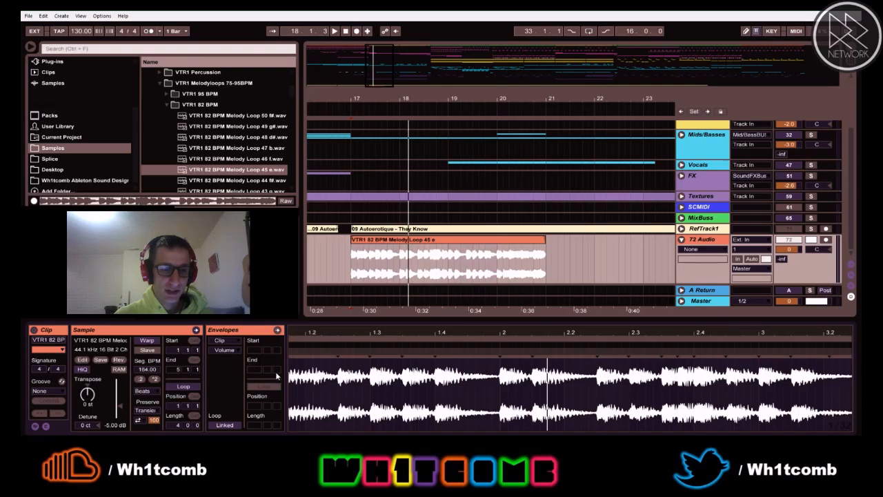
pyautogui.click(145, 391)
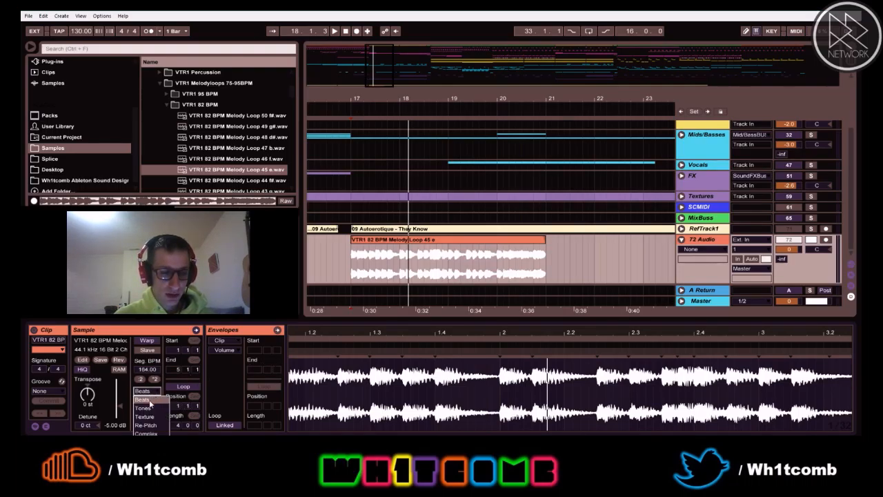
pyautogui.click(151, 401)
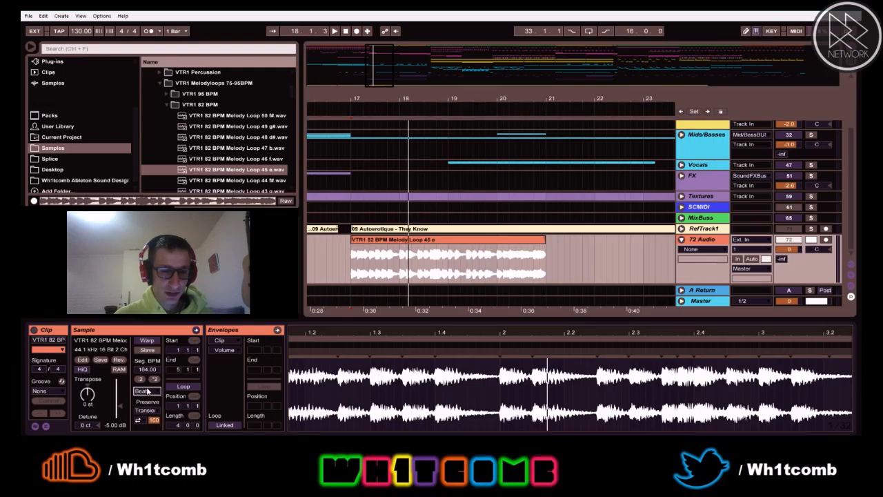
pyautogui.press('space')
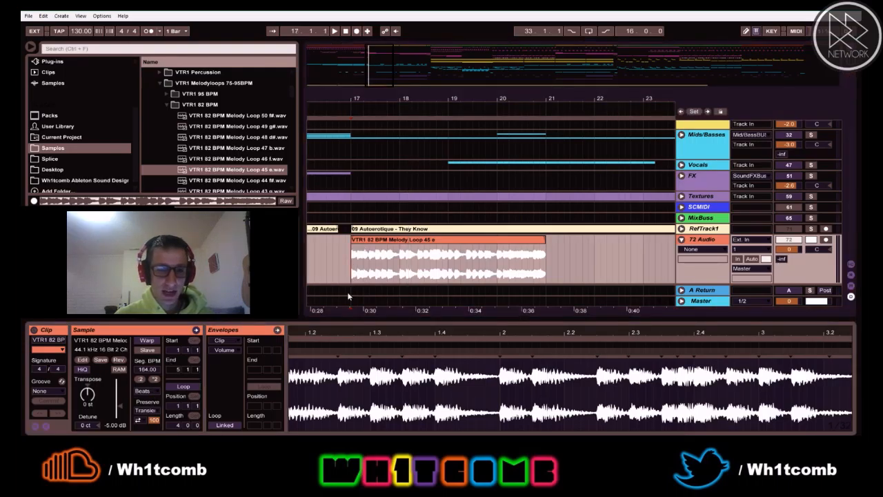
pyautogui.press('space')
# - Set the melody loop's warp mode to Tones with a grain size of 100 and listen to it
pyautogui.click(146, 391)
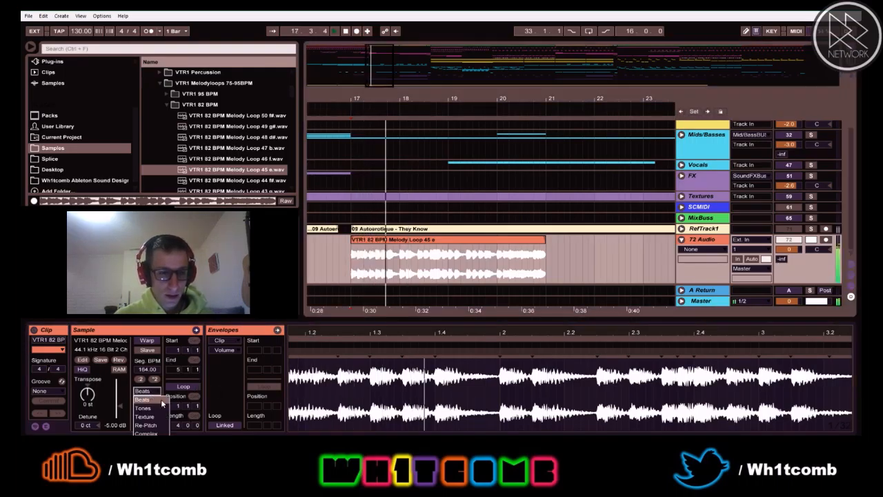
pyautogui.click(155, 411)
pyautogui.moveTo(145, 413); pyautogui.dragTo(145, 366)
pyautogui.press('space')
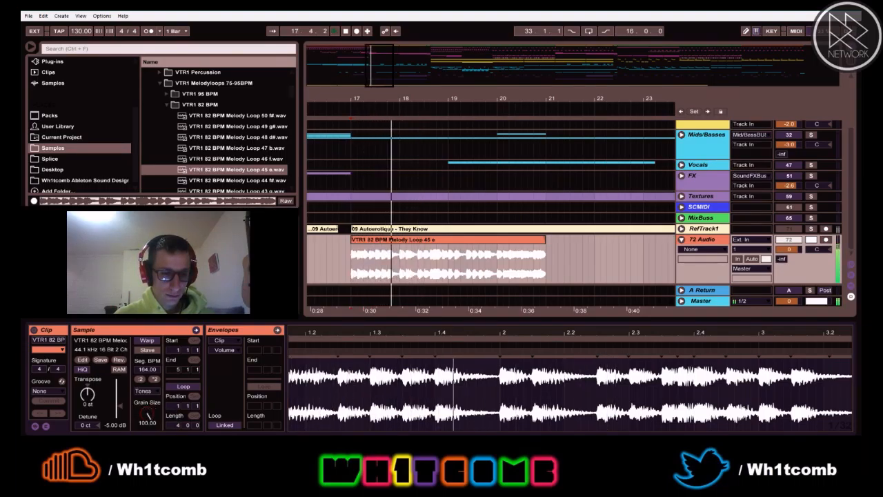
# - Play the melody loop in Texture warp mode with a grain size of 181.44 and flux of 85.16
pyautogui.click(145, 390)
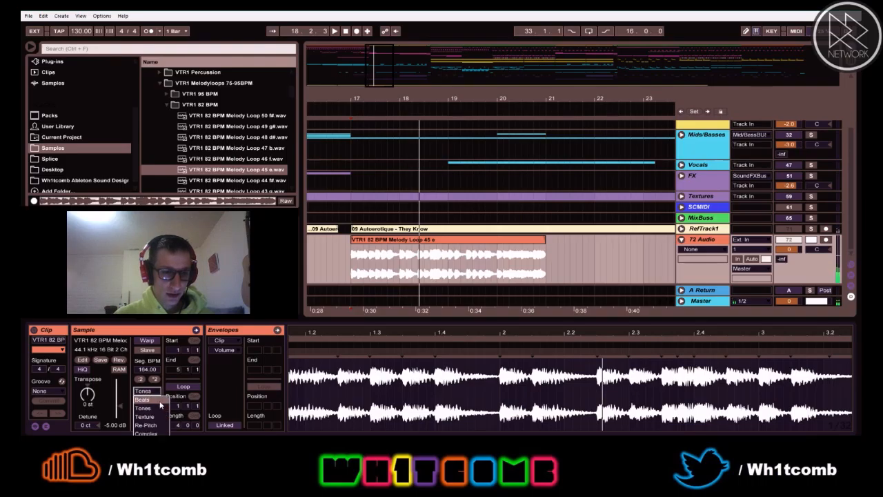
pyautogui.click(152, 418)
pyautogui.press('space')
pyautogui.moveTo(146, 411); pyautogui.dragTo(146, 387)
pyautogui.moveTo(146, 426); pyautogui.dragTo(147, 387)
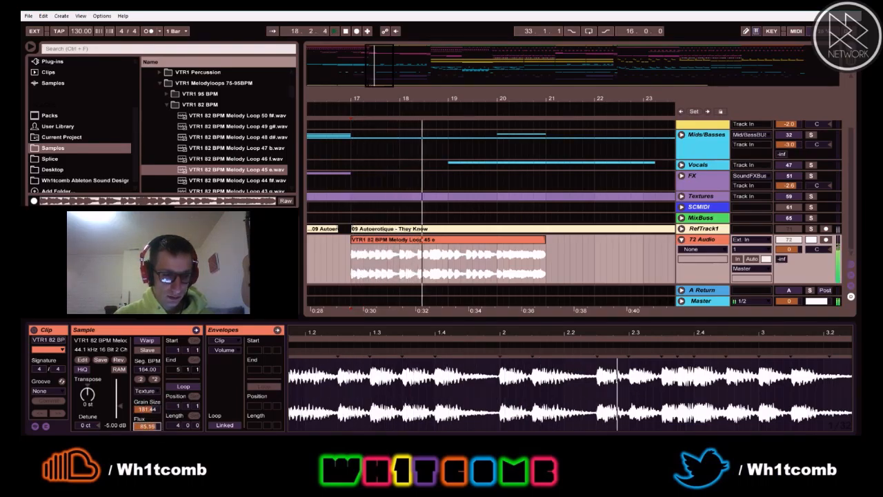
# - Set the melody loop's warp mode to Complex
pyautogui.click(146, 392)
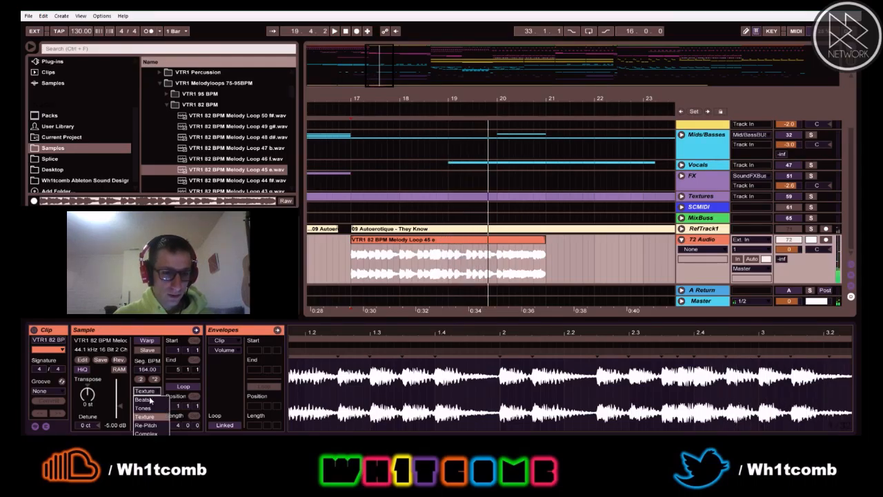
pyautogui.click(147, 433)
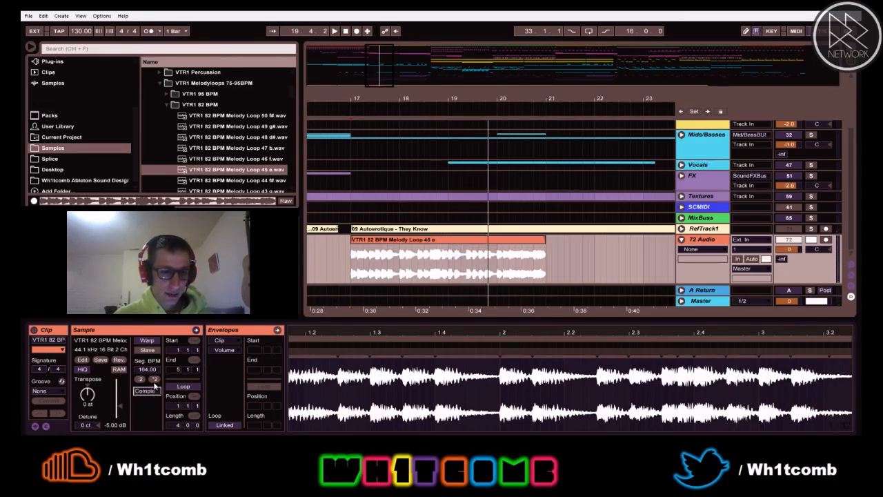
# - Set the melody loop's warp mode to Complex Pro, raise its envelope value, and listen to the clip from bar 17
pyautogui.click(146, 392)
pyautogui.click(151, 431)
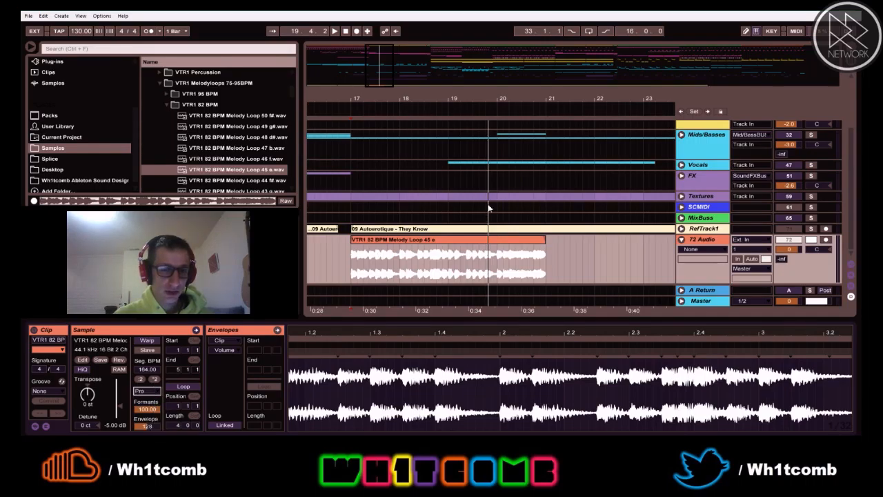
pyautogui.click(347, 267)
pyautogui.click(352, 269)
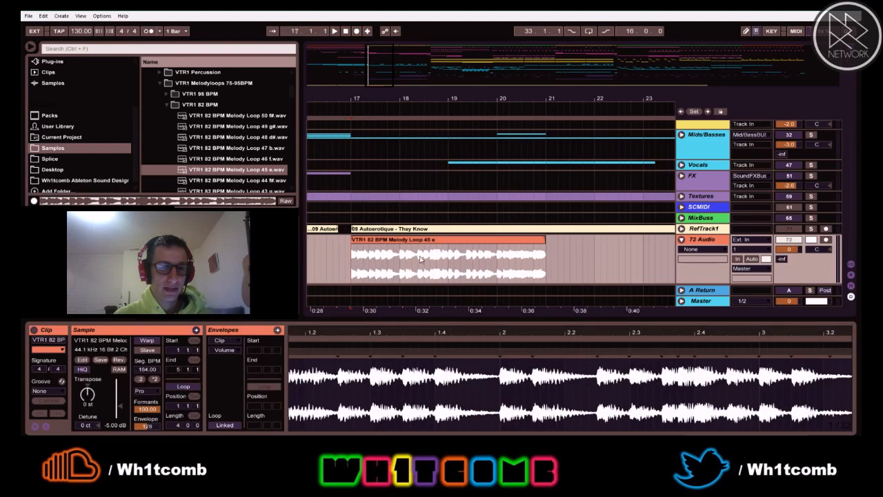
pyautogui.press('space')
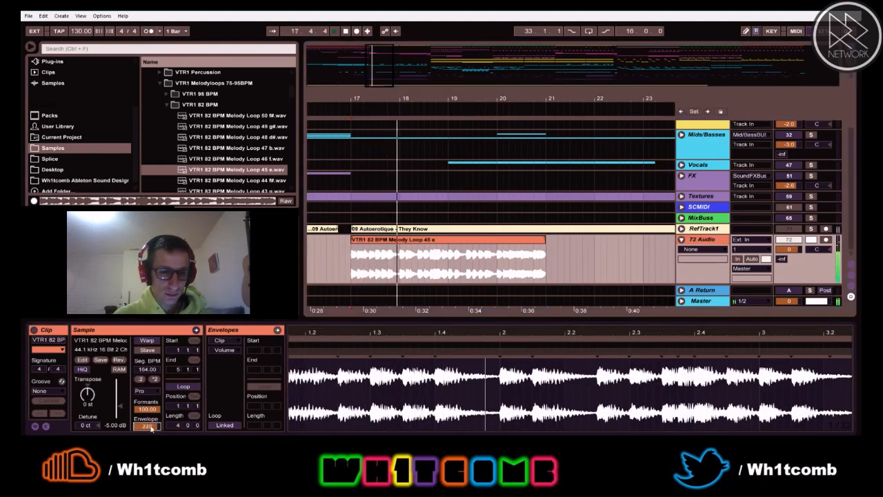
pyautogui.press('space')
# - Switch the melody loop's warp mode back to Texture
pyautogui.moveTo(353, 332); pyautogui.dragTo(403, 357)
pyautogui.click(151, 391)
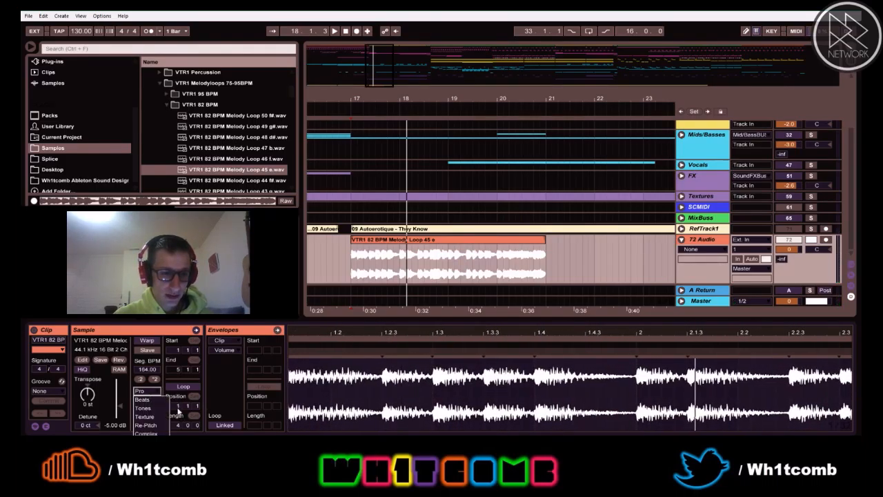
pyautogui.click(154, 419)
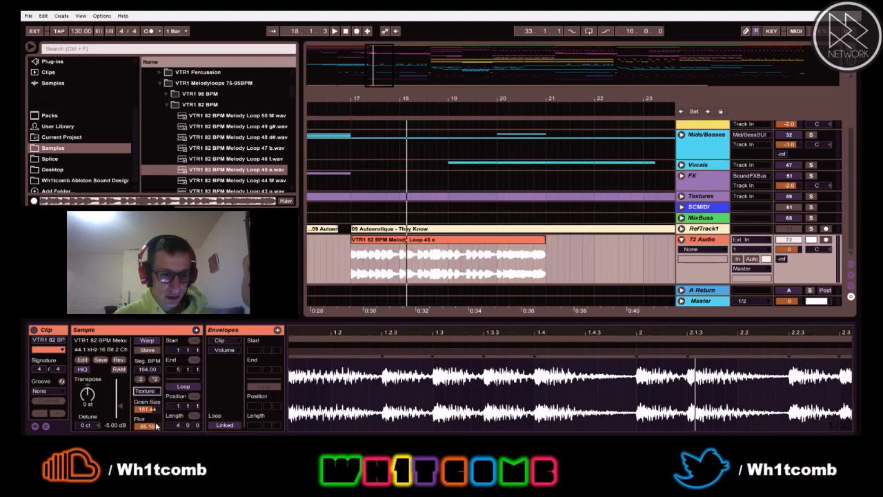
pyautogui.moveTo(356, 98); pyautogui.dragTo(352, 255)
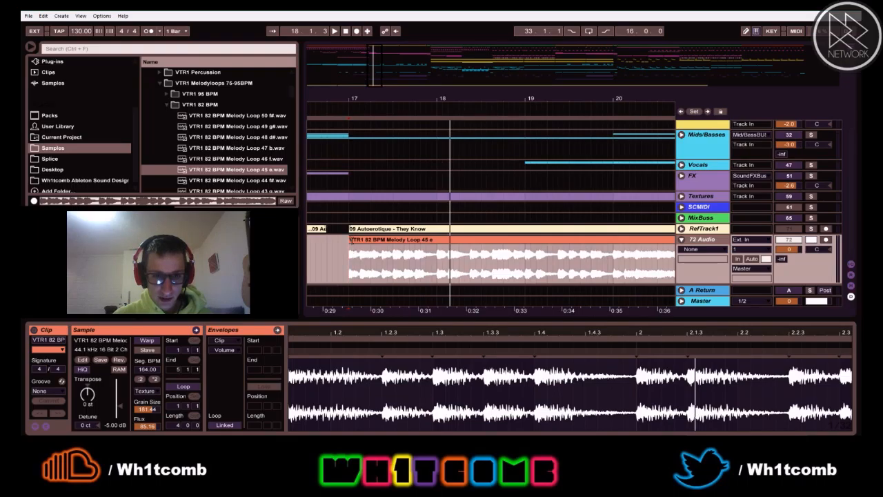
pyautogui.click(352, 240)
pyautogui.hotkey('ctrl', 'd')
pyautogui.moveTo(370, 100); pyautogui.dragTo(339, 232)
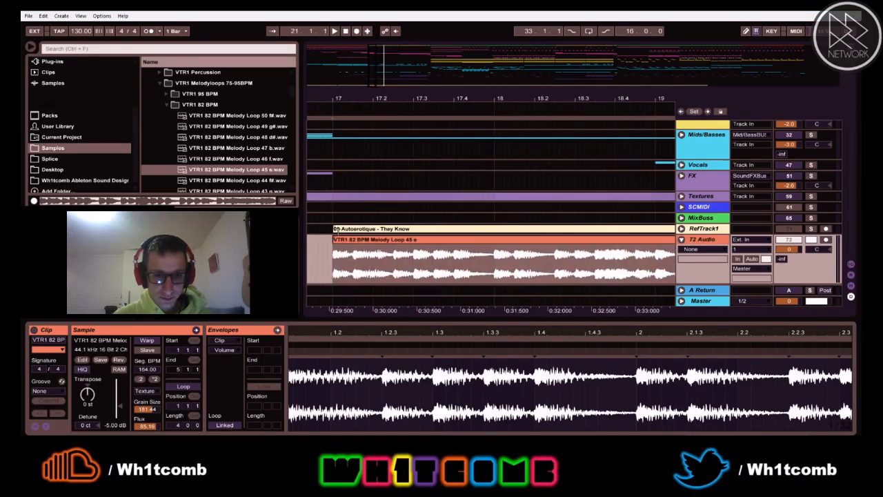
pyautogui.moveTo(369, 336); pyautogui.dragTo(428, 336)
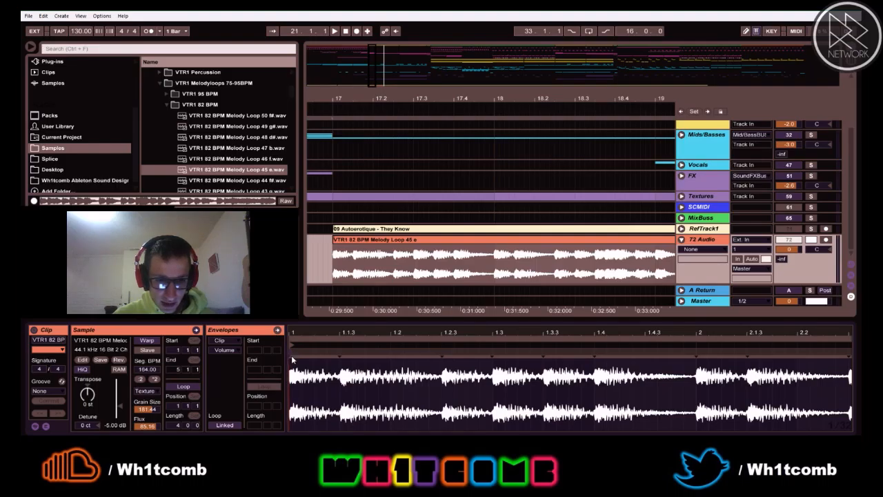
pyautogui.hotkey('ctrl', 'z')
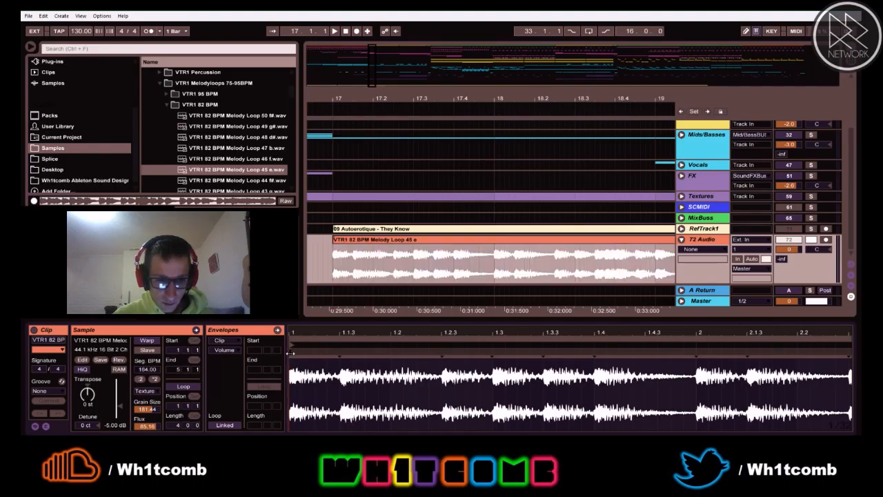
# - Place warp markers on the transient at 1.1.3 and at the loop's start, and start playback
pyautogui.click(339, 357)
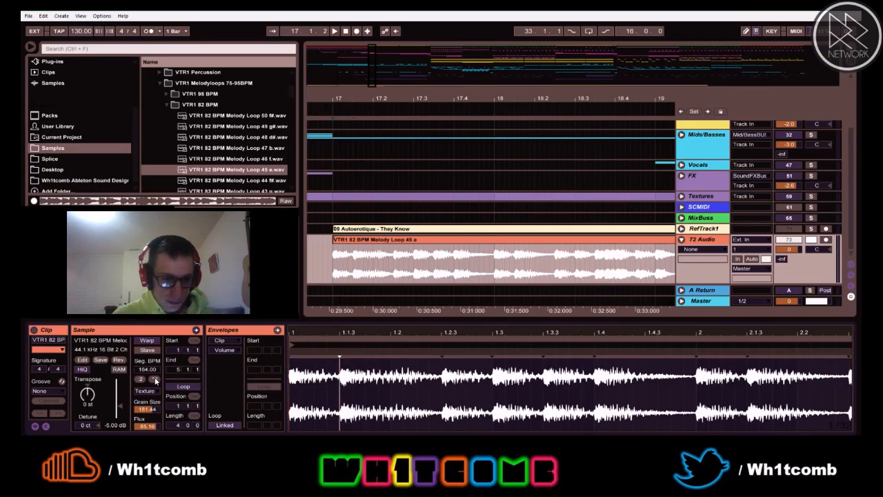
pyautogui.moveTo(340, 353)
pyautogui.mouseDown()
pyautogui.moveTo(376, 353)
pyautogui.moveTo(340, 353)
pyautogui.mouseUp()
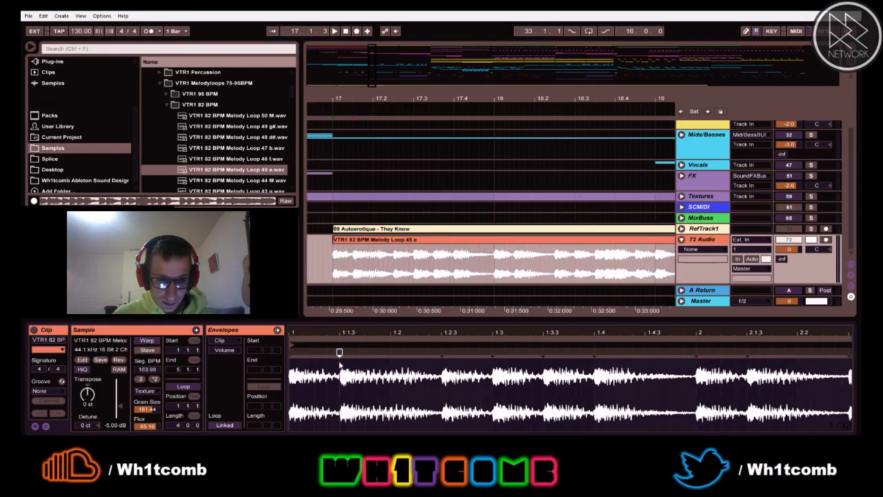
pyautogui.click(291, 351)
pyautogui.press('space')
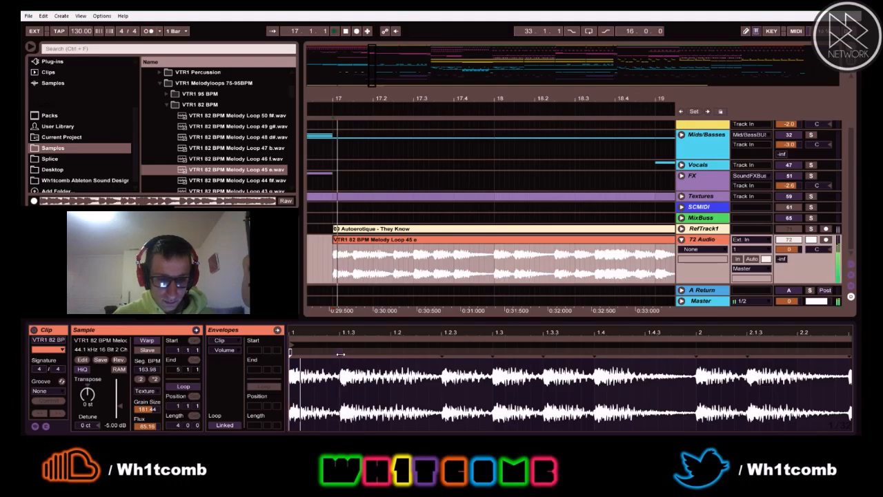
# - Move the warp marker from 1.1.3 to slightly past 1.2.3 and listen to the stretched opening
pyautogui.moveTo(290, 352); pyautogui.dragTo(454, 352)
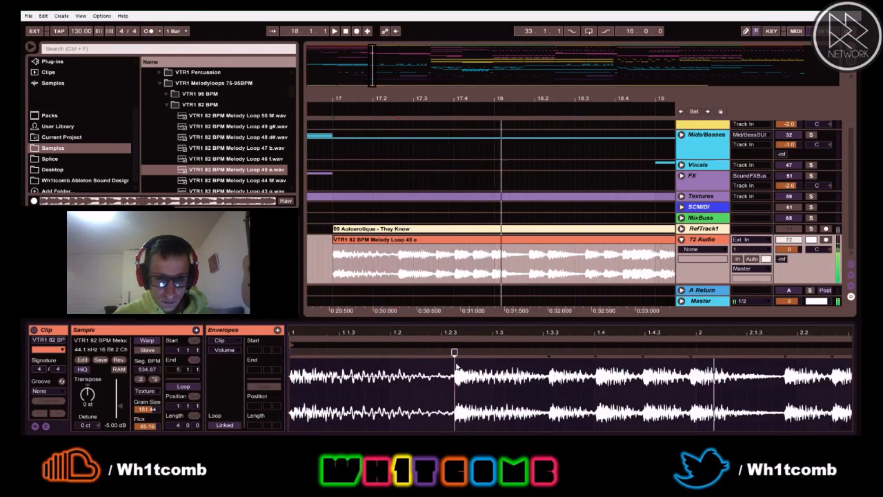
pyautogui.press('space')
pyautogui.press('space')
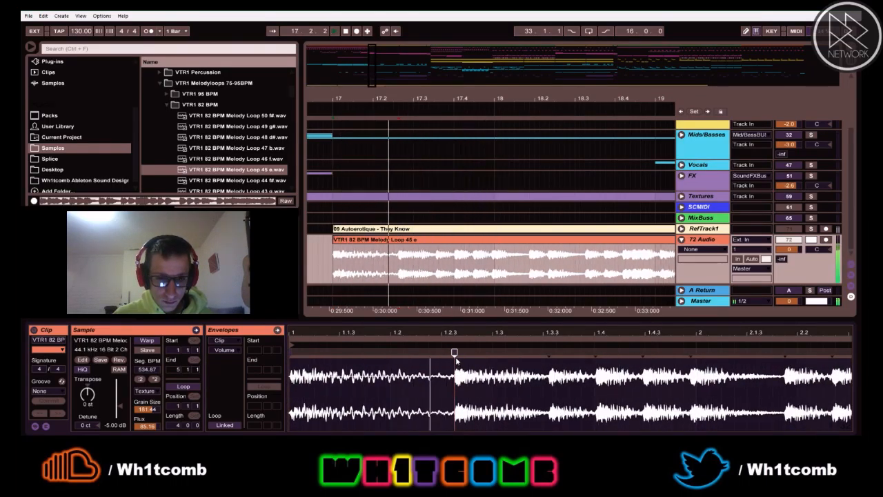
# - Stretch the loop's first note further by moving the warp marker to 1.4, and play it in Texture mode
pyautogui.moveTo(455, 364); pyautogui.dragTo(724, 365)
pyautogui.press('space')
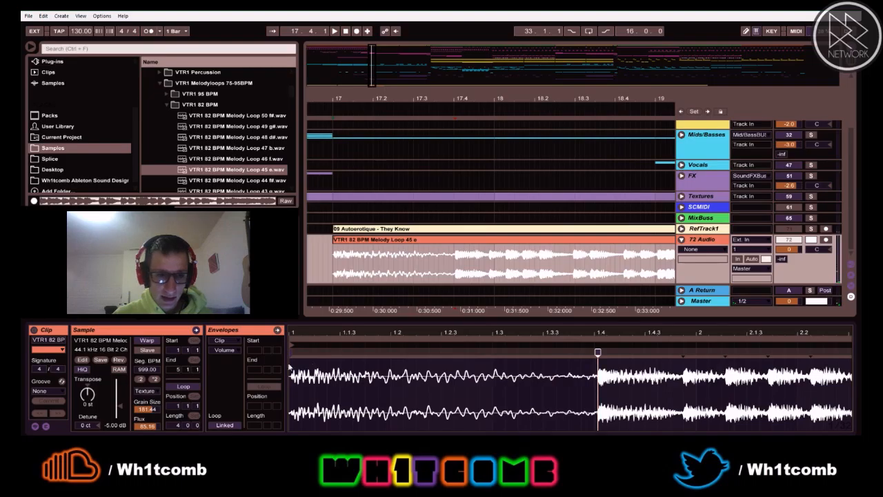
pyautogui.press('space')
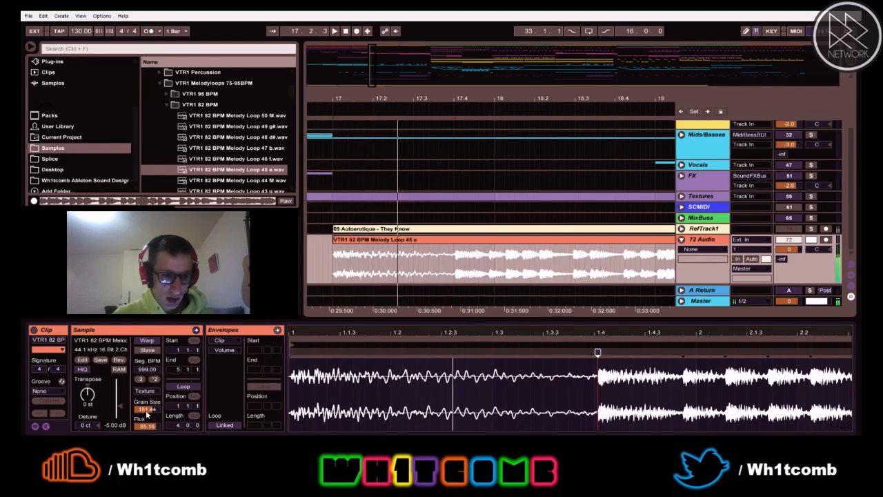
# - Set the stretched loop's warp mode to Complex Pro and replay it
pyautogui.click(145, 390)
pyautogui.click(145, 441)
pyautogui.press('space')
pyautogui.press('space')
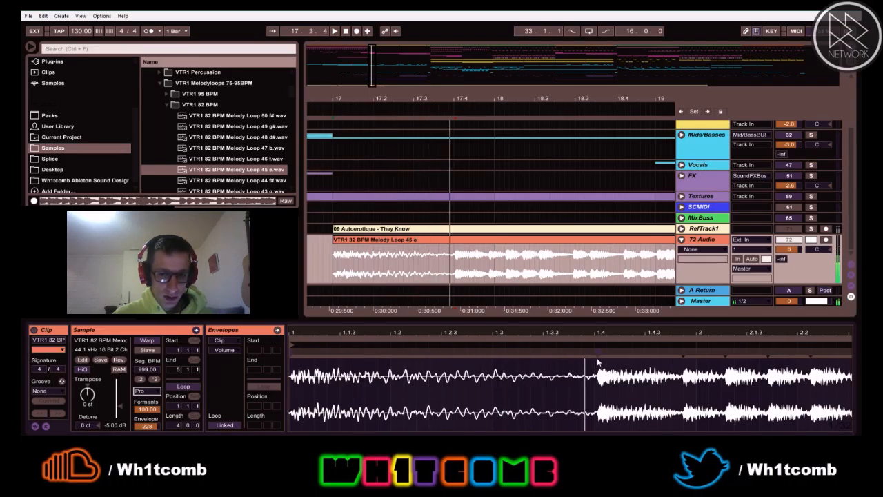
# - Pull the warp marker back from 1.4 to slightly past 1.3.3 and replay the loop
pyautogui.moveTo(600, 351); pyautogui.dragTo(557, 352)
pyautogui.press('space')
pyautogui.press('space')
# - Set the Complex Pro formants to 44.53 and the envelope to 153 while listening to the loop
pyautogui.moveTo(147, 410); pyautogui.dragTo(147, 419)
pyautogui.press('space')
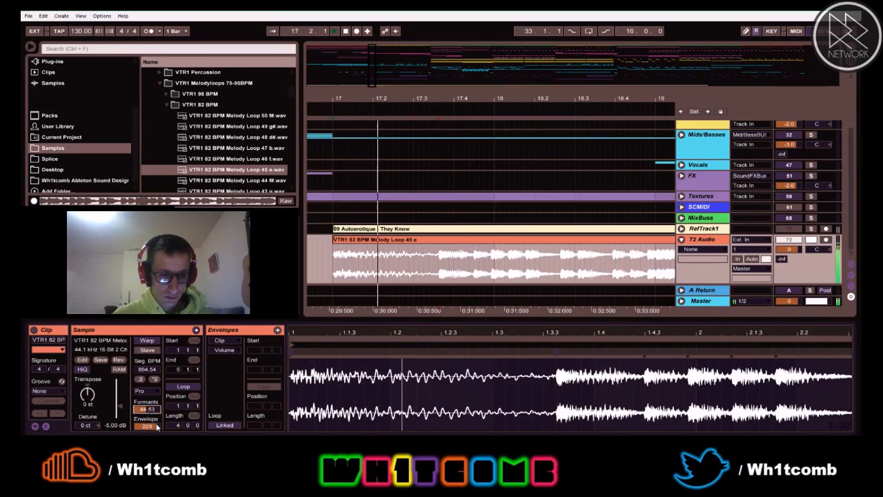
pyautogui.moveTo(147, 424); pyautogui.dragTo(154, 427)
pyautogui.press('space')
pyautogui.press('space')
# - Move the warp marker to 1.3 and the following transient to 2.1.3, and listen to the stretched note from 17.3
pyautogui.moveTo(557, 350); pyautogui.dragTo(493, 353)
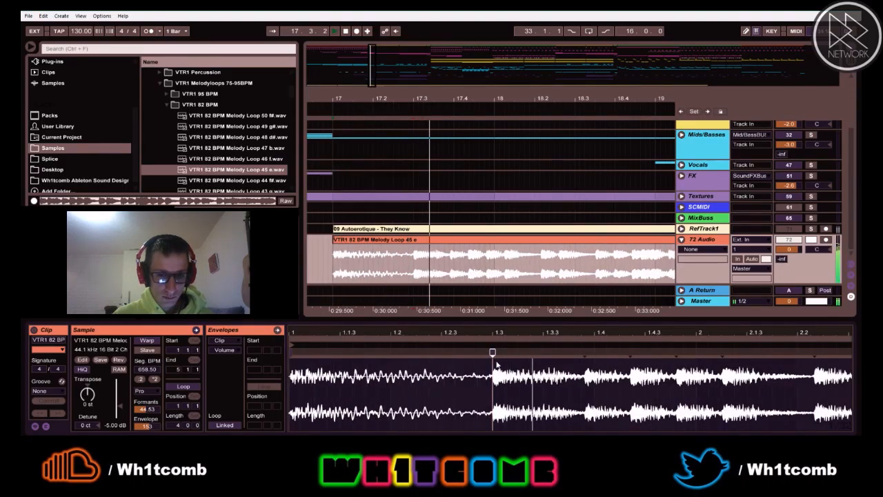
pyautogui.press('space')
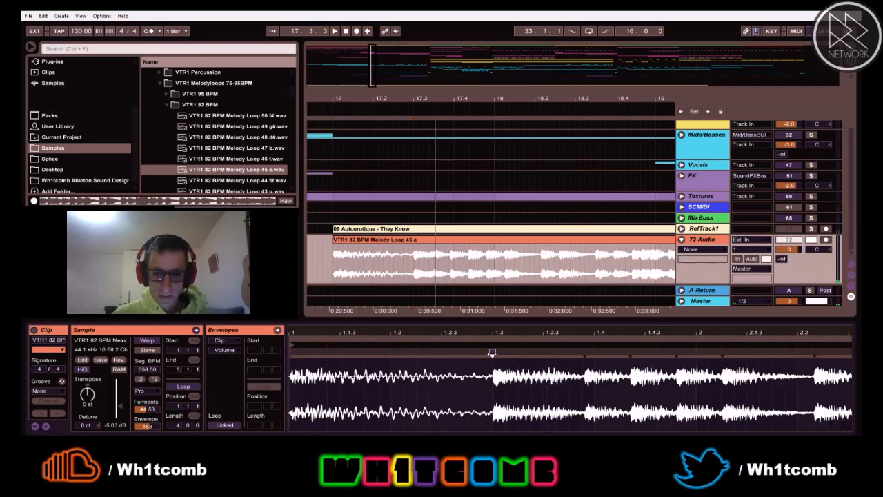
pyautogui.moveTo(586, 353); pyautogui.dragTo(746, 352)
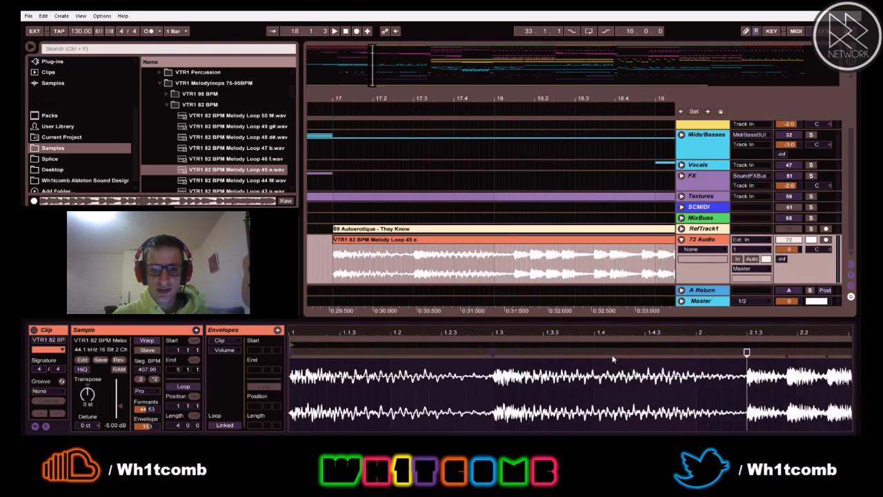
pyautogui.moveTo(560, 333); pyautogui.dragTo(560, 356)
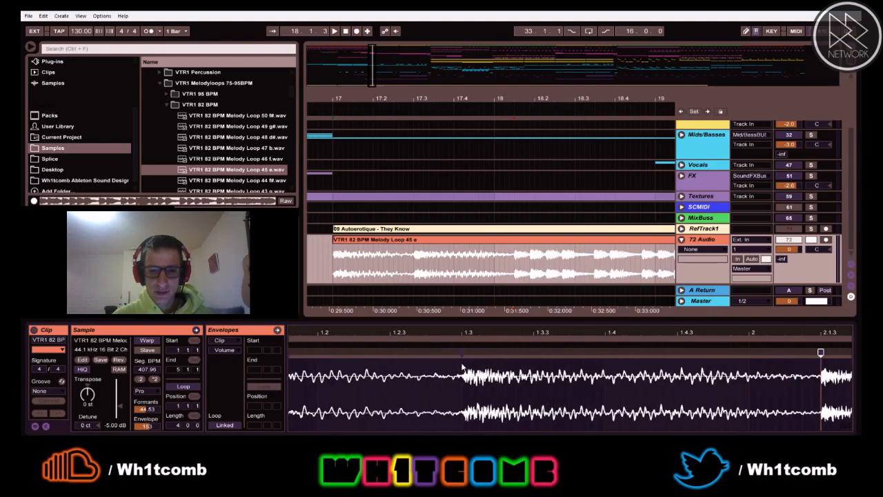
pyautogui.click(411, 263)
pyautogui.press('space')
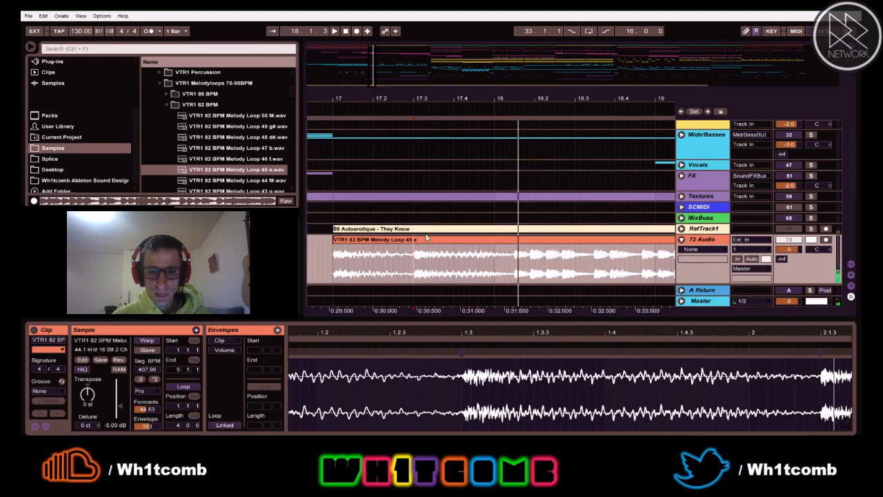
# - Delete the 72 Audio track holding the melody loop
pyautogui.click(707, 242)
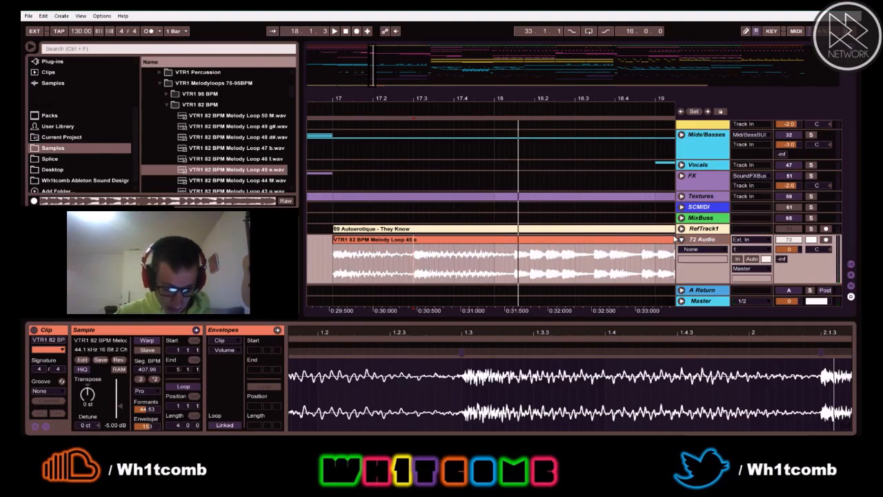
pyautogui.press('Delete')
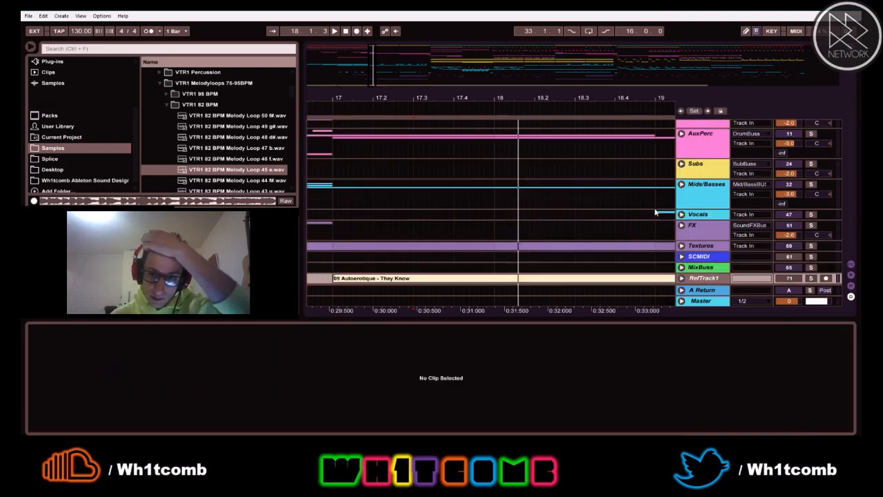
pyautogui.scroll(3, 654, 203)
pyautogui.scroll(-2, 602, 162)
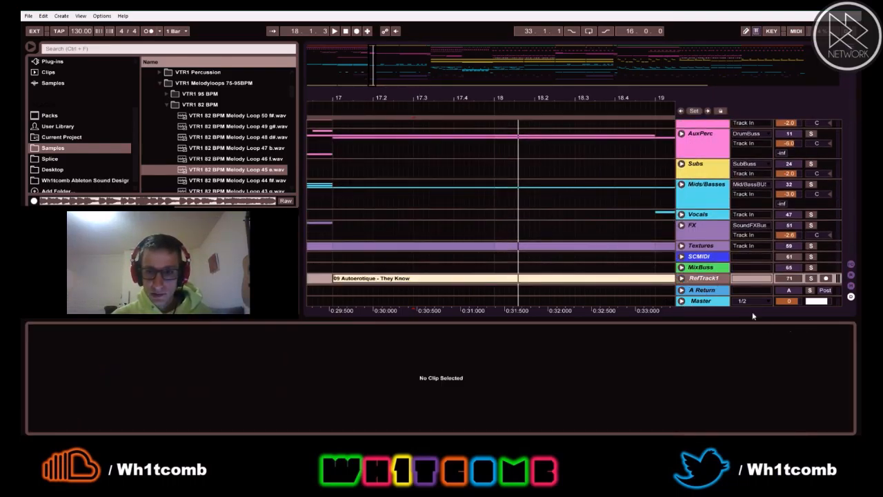
# - Unfold the RefTrack1 track and play the arrangement from bar 17, continuing from about bar 25
pyautogui.click(681, 278)
pyautogui.click(334, 258)
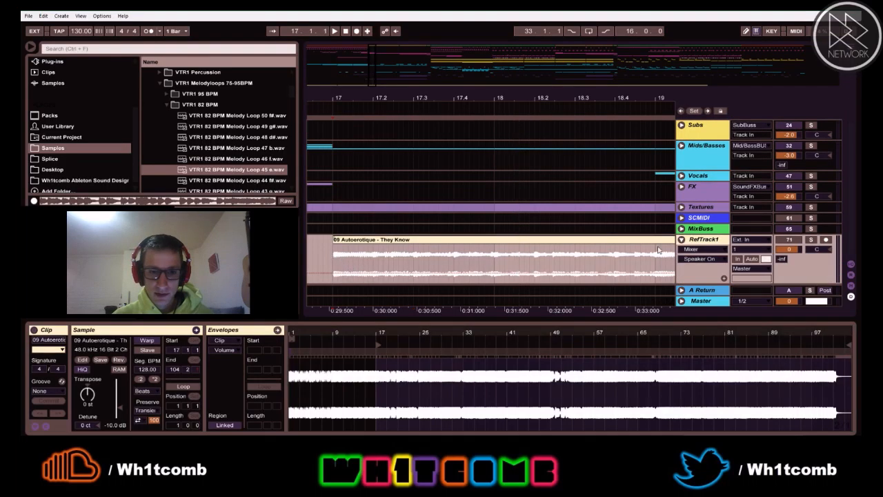
pyautogui.press('space')
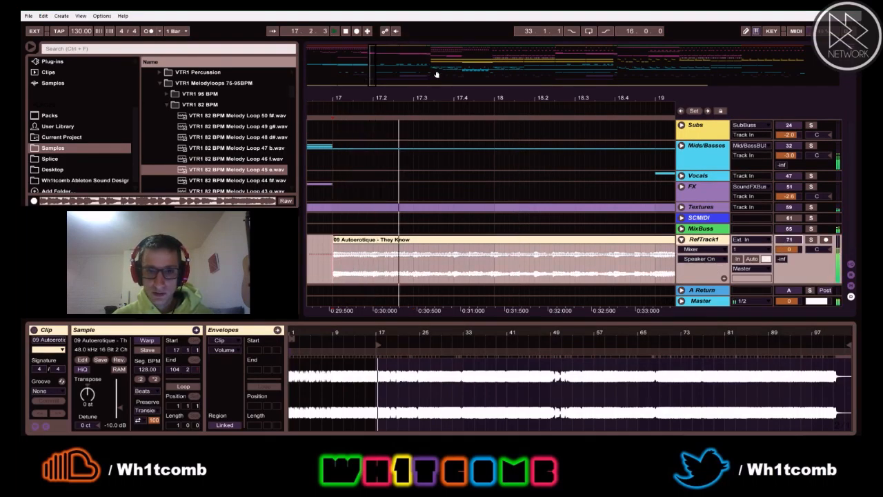
pyautogui.moveTo(542, 98); pyautogui.dragTo(542, 35)
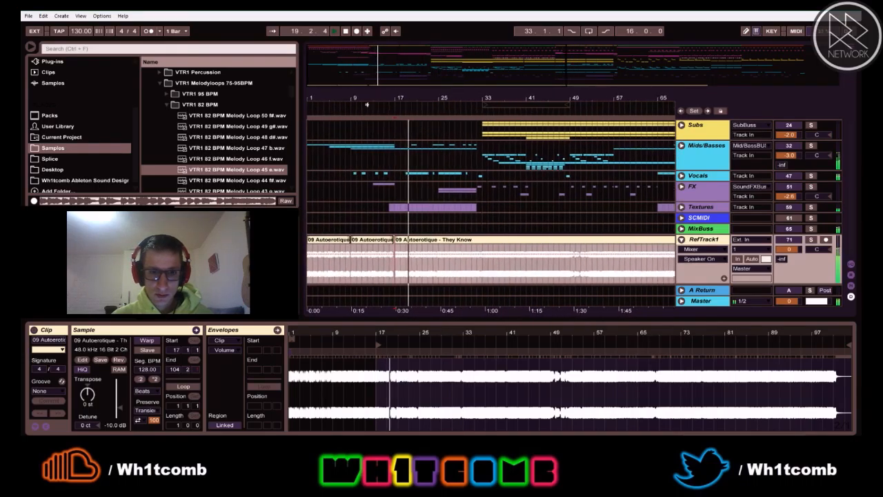
pyautogui.moveTo(367, 102); pyautogui.dragTo(296, 155)
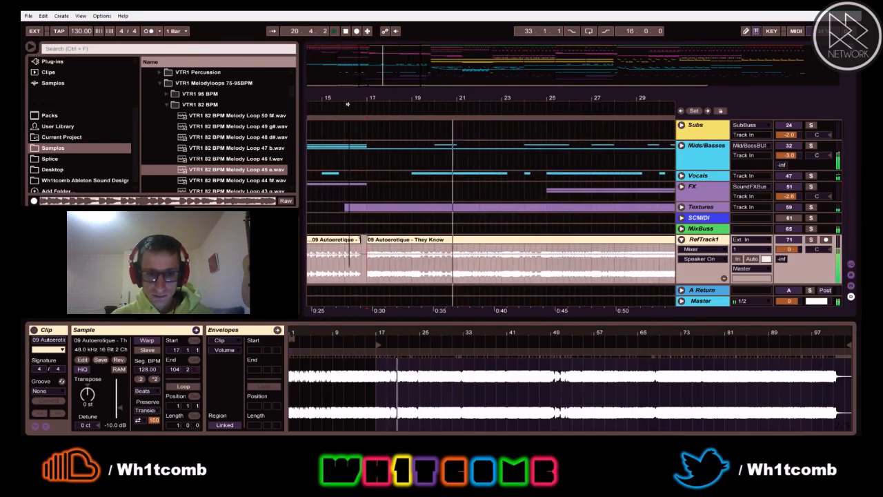
pyautogui.click(542, 252)
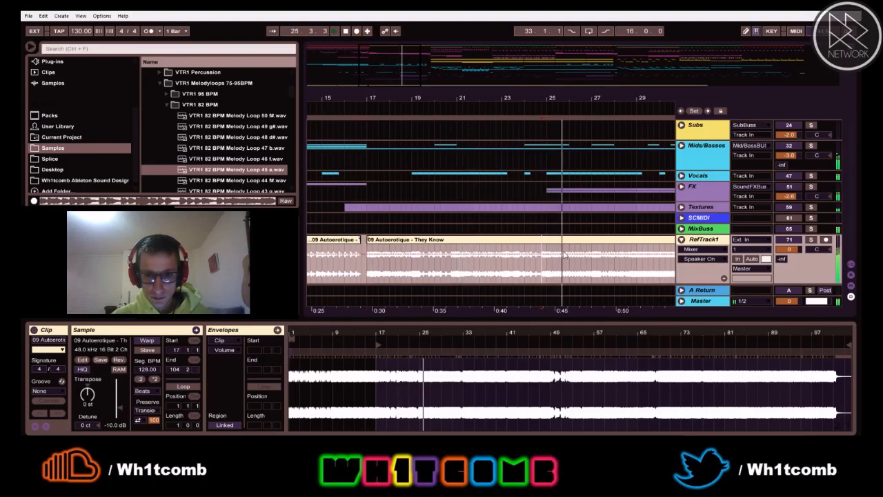
# - Solo the RefTrack1 track and listen to its build-up from about bar 25 to bar 32
pyautogui.click(810, 239)
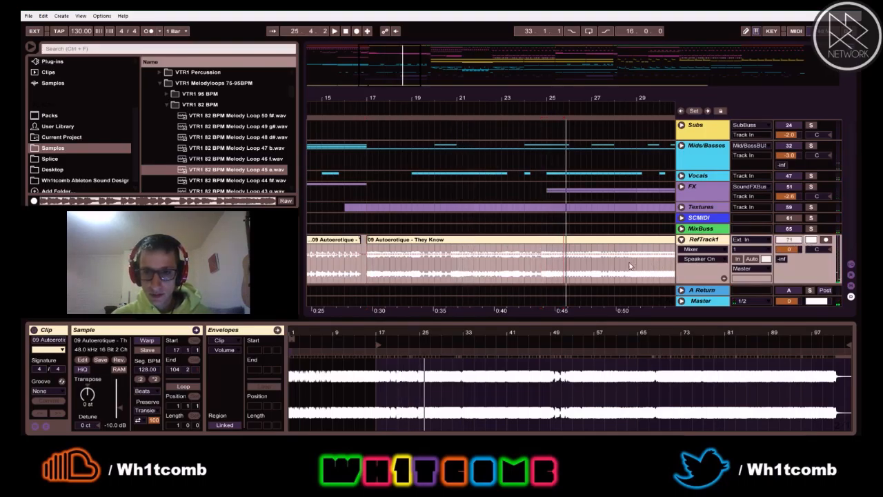
pyautogui.click(542, 248)
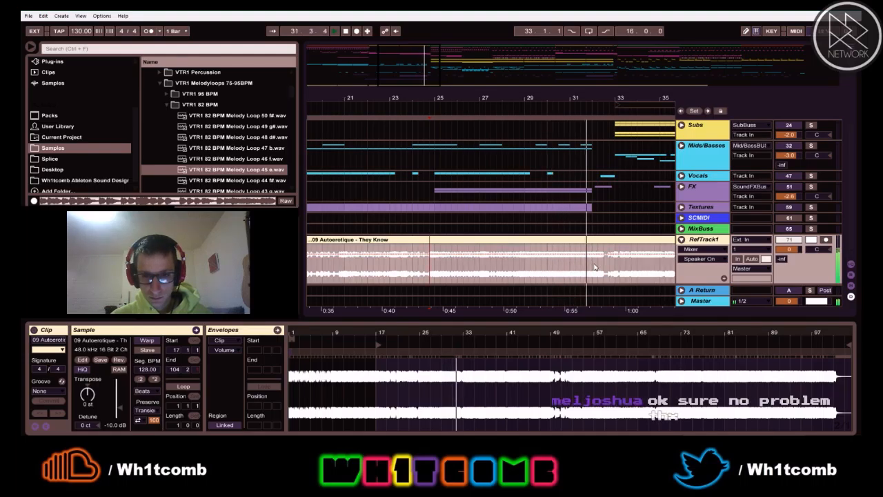
pyautogui.press('space')
# - Select the reference track's break from bar 32 to 32.4, just before the drop at bar 33
pyautogui.moveTo(595, 269); pyautogui.dragTo(614, 269)
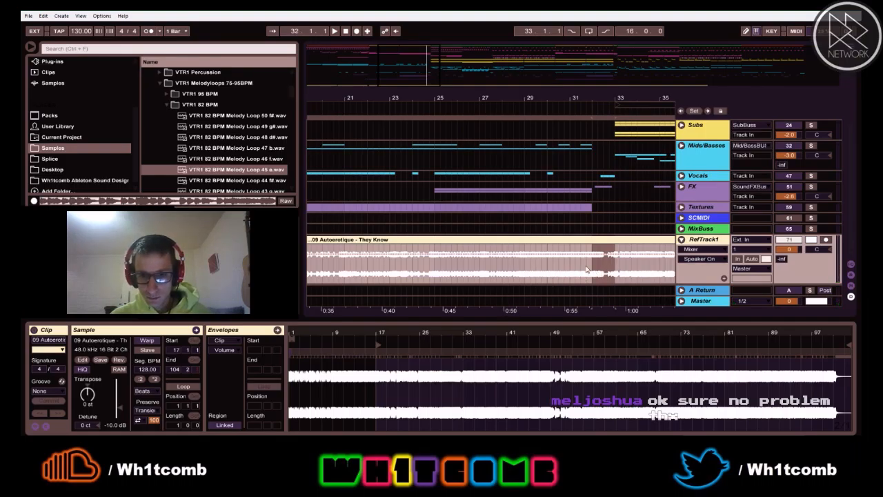
pyautogui.moveTo(595, 269); pyautogui.dragTo(609, 272)
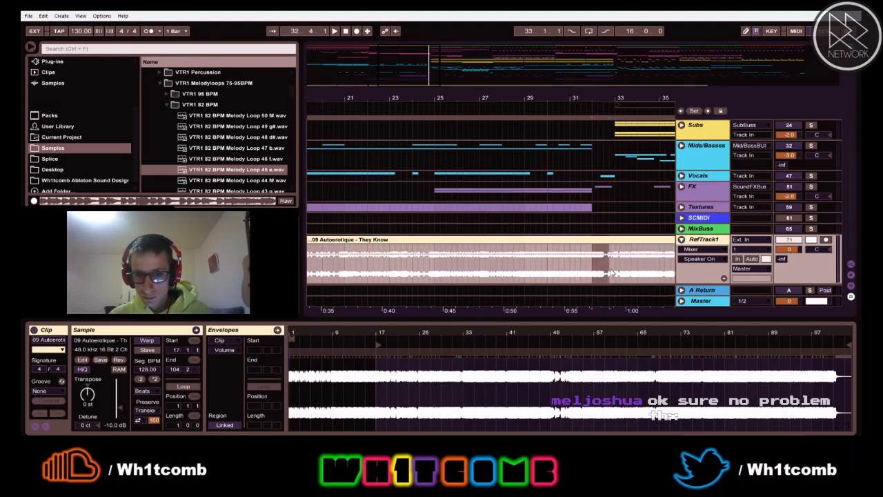
# - Delete the selected gap between bars 32 and 33 from the reference clip and play from bar 32 into the drop
pyautogui.press('Delete')
pyautogui.click(594, 274)
pyautogui.press('space')
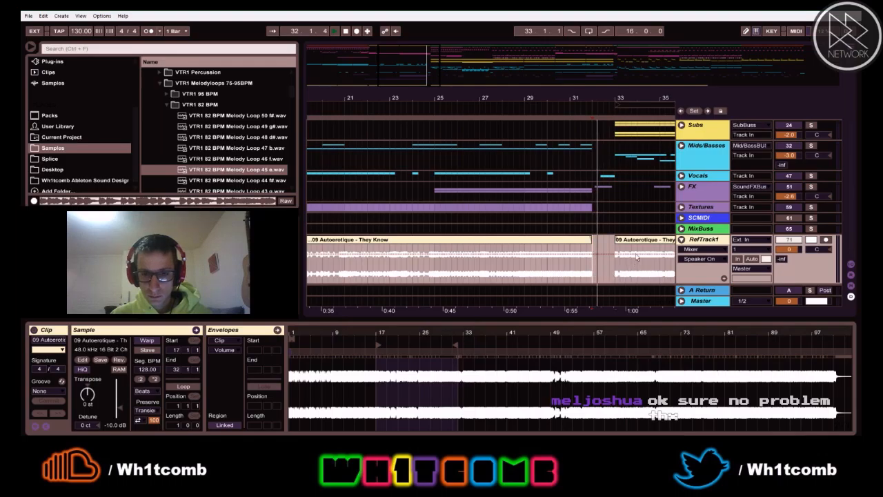
pyautogui.moveTo(608, 93); pyautogui.dragTo(417, 98)
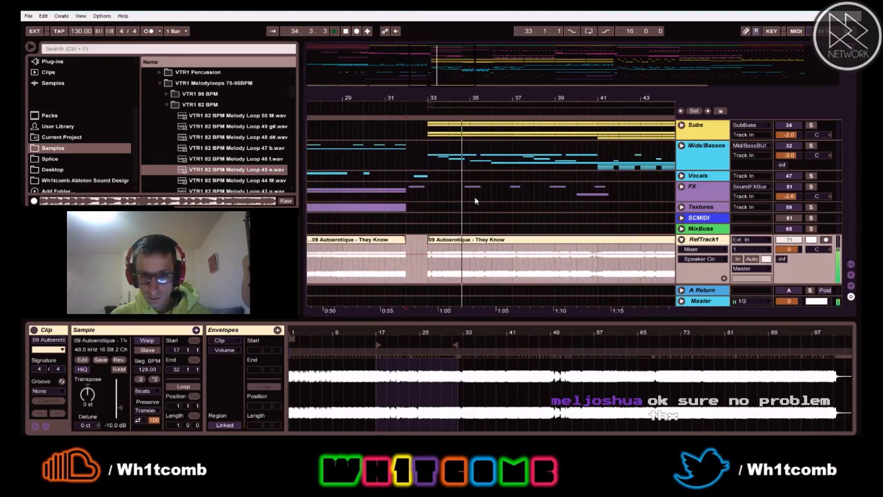
# - Audition the reference around bar 49, select its drop from bar 33 to 49 and split the clip there
pyautogui.click(598, 273)
pyautogui.moveTo(552, 93); pyautogui.dragTo(472, 69)
pyautogui.click(578, 267)
pyautogui.press('space')
pyautogui.press('space')
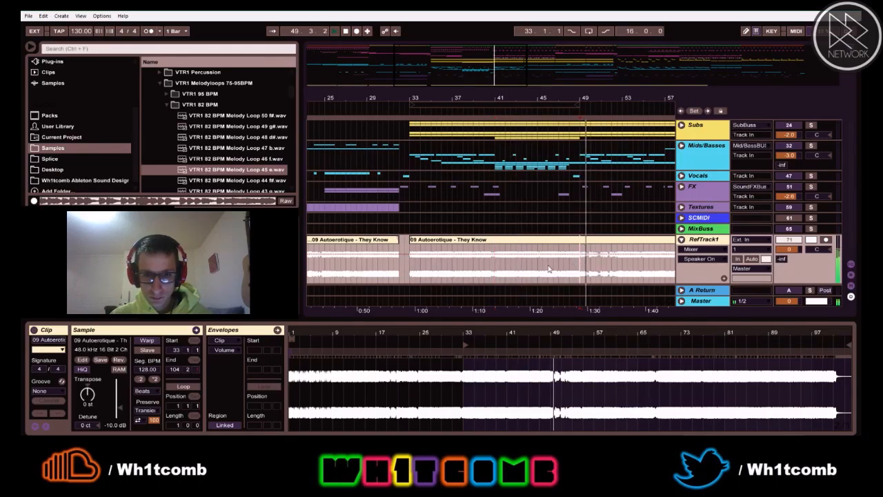
pyautogui.moveTo(411, 275); pyautogui.dragTo(581, 270)
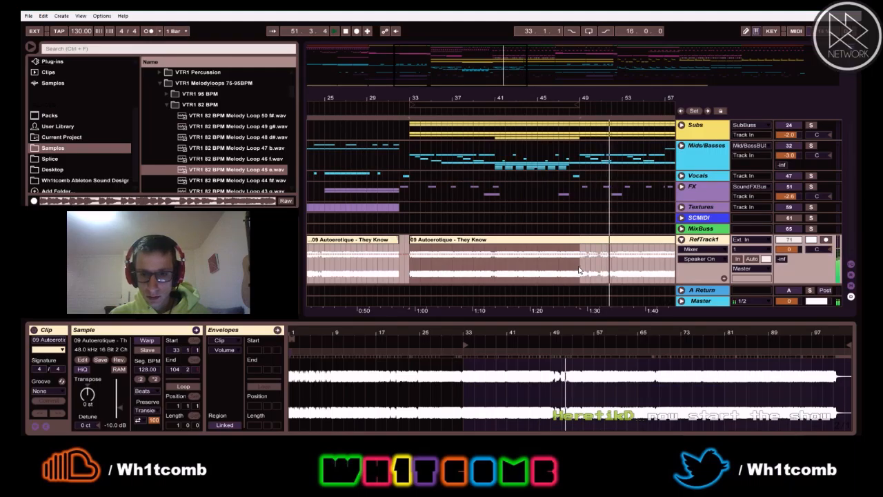
pyautogui.hotkey('ctrl', 'e')
# - Play the reference from about bar 48 across the cut and split its remaining clip at bar 65
pyautogui.click(576, 274)
pyautogui.press('space')
pyautogui.press('space')
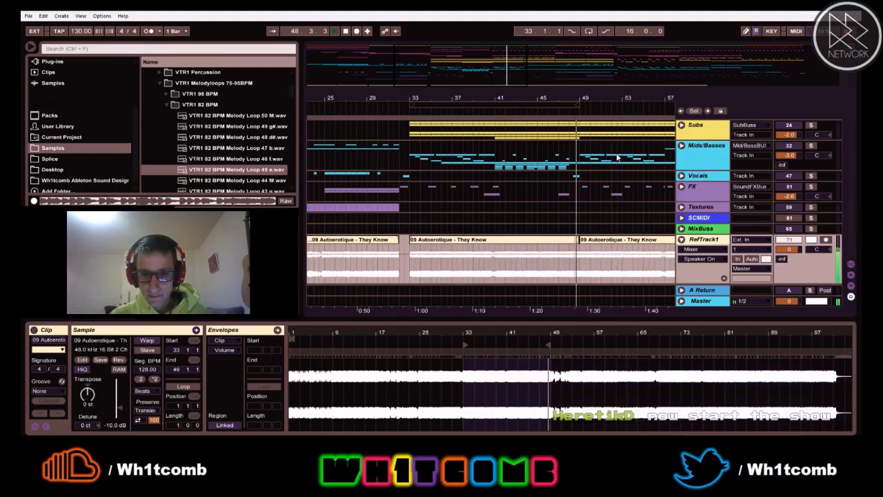
pyautogui.moveTo(614, 101); pyautogui.dragTo(574, 101)
pyautogui.moveTo(575, 309); pyautogui.dragTo(473, 310)
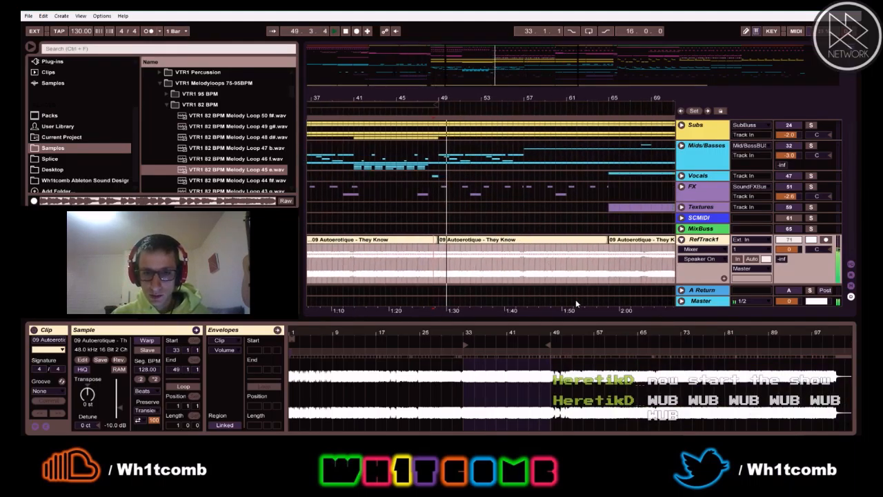
# - Play the reference from about bar 64, deactivate RefTrack1 and turn off its solo
pyautogui.click(598, 280)
pyautogui.press('space')
pyautogui.press('space')
pyautogui.click(793, 242)
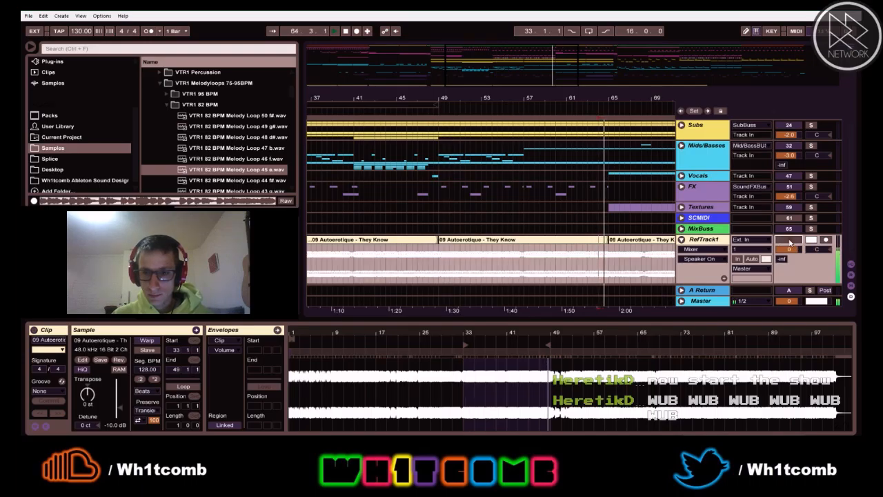
pyautogui.click(810, 240)
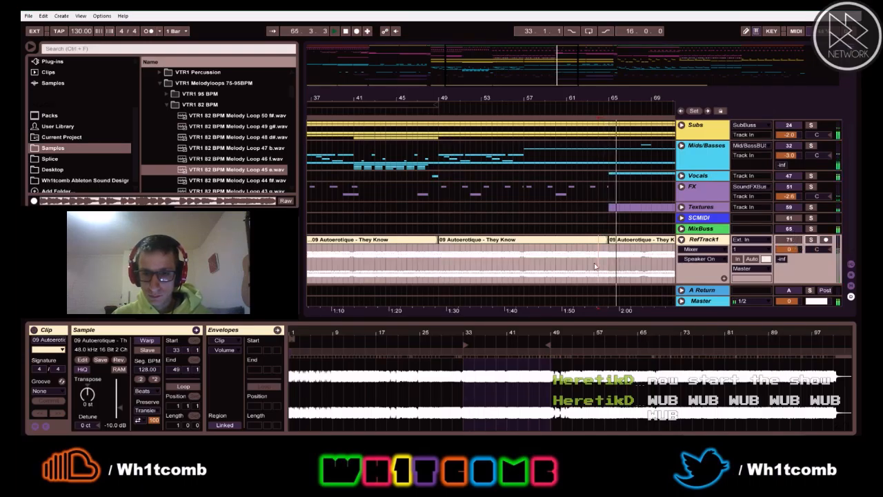
# - Listen to the arrangement without the reference from about bars 64, 58 and 57
pyautogui.press('space')
pyautogui.press('space')
pyautogui.click(536, 272)
pyautogui.press('space')
pyautogui.press('space')
pyautogui.click(521, 264)
pyautogui.press('space')
pyautogui.press('space')
# - Listen to the arrangement from bar 49 and through the section change around bar 57
pyautogui.click(437, 267)
pyautogui.press('space')
pyautogui.press('space')
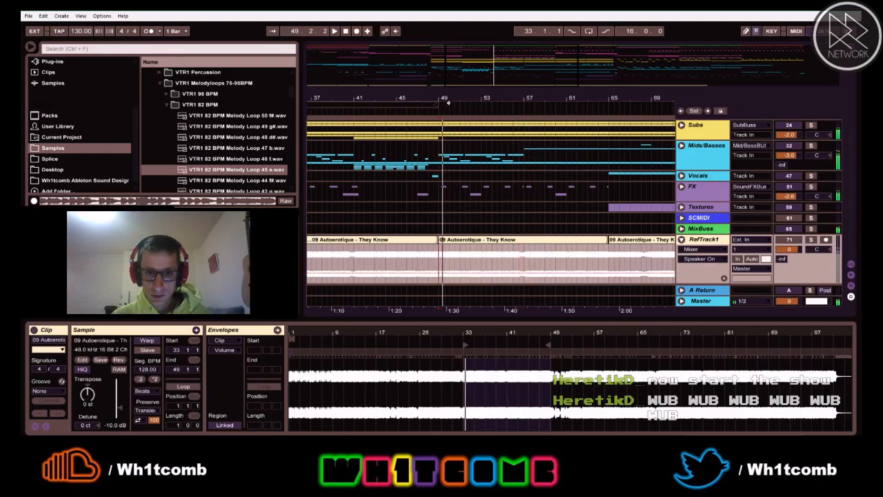
pyautogui.click(514, 269)
pyautogui.press('space')
pyautogui.press('space')
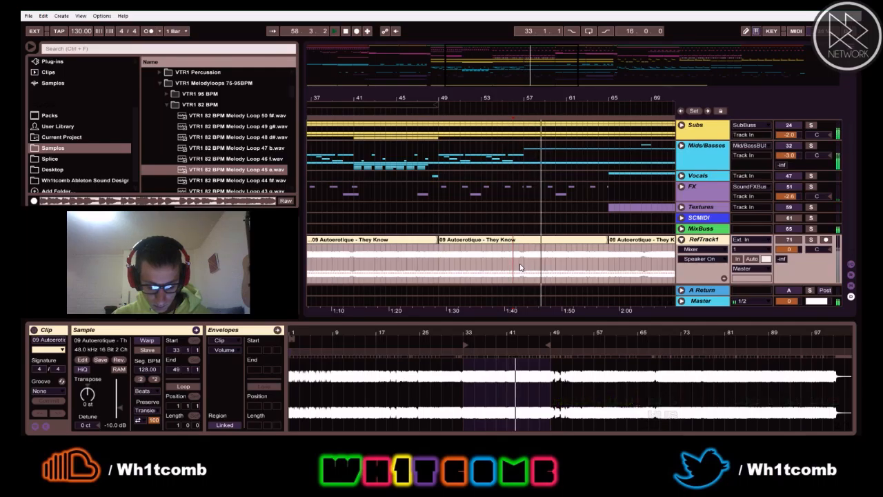
pyautogui.click(520, 266)
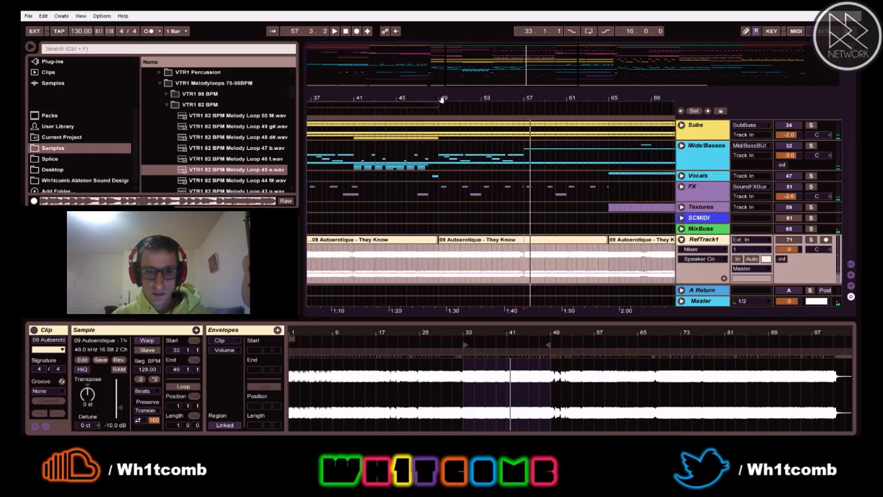
# - Select and play the reference build-up clip from bar 17 to 32, and reactivate RefTrack1
pyautogui.moveTo(459, 99); pyautogui.dragTo(456, 59)
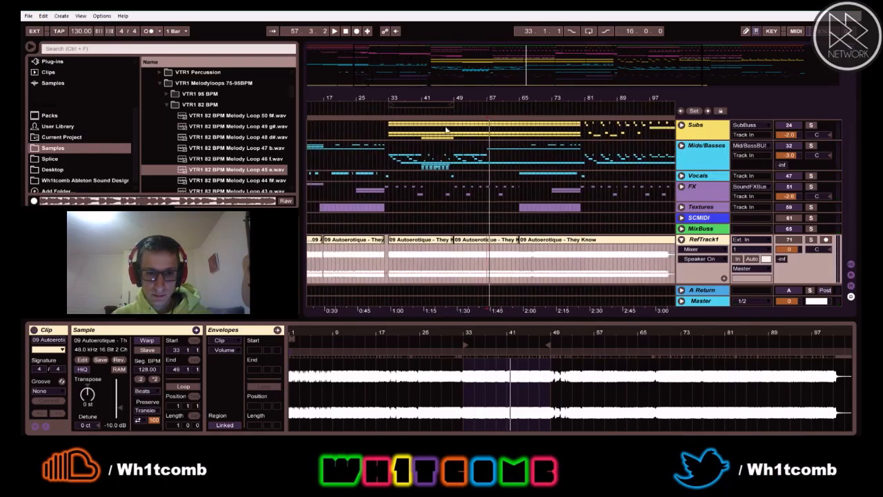
pyautogui.click(328, 252)
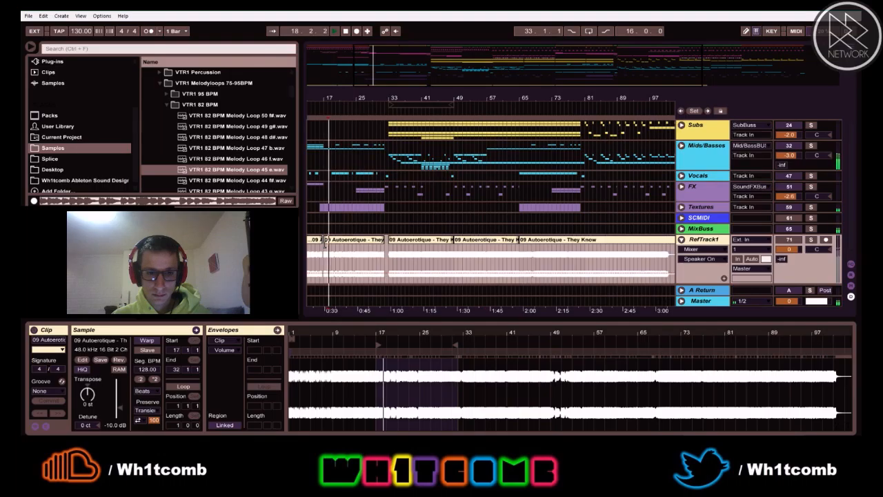
pyautogui.click(325, 241)
pyautogui.press('space')
pyautogui.press('space')
pyautogui.click(789, 239)
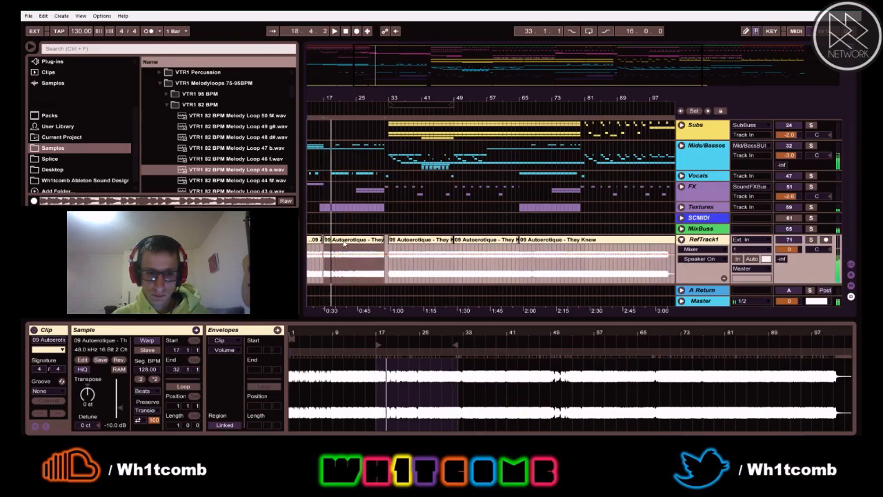
# - Paste a copy of the bar 17 to 32 build-up clip at bar 57 on RefTrack1 and play it
pyautogui.click(521, 251)
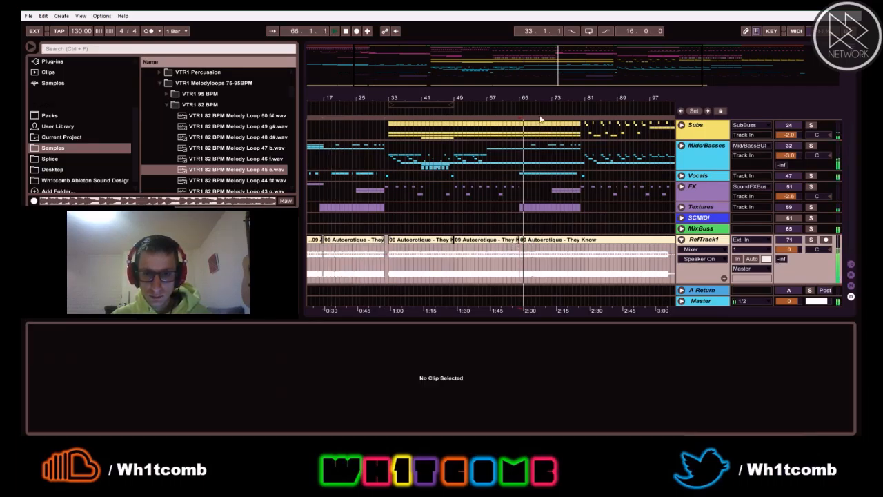
pyautogui.moveTo(539, 96); pyautogui.dragTo(491, 75)
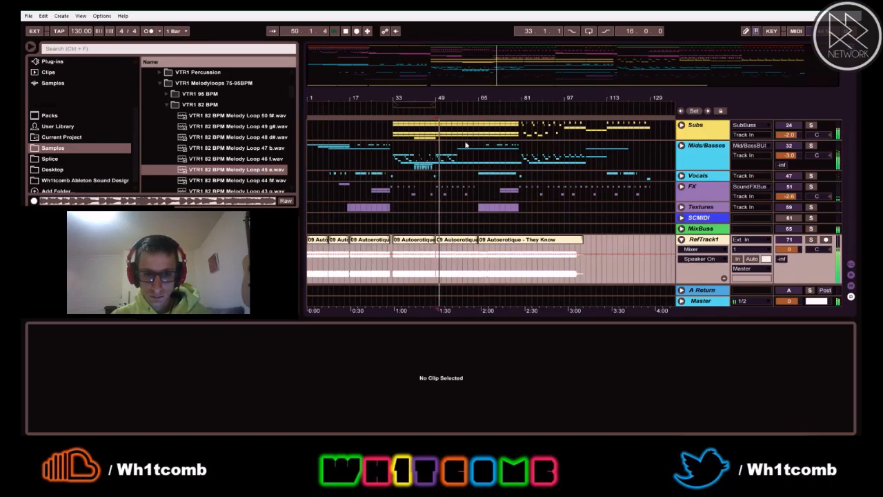
pyautogui.moveTo(469, 97); pyautogui.dragTo(475, 138)
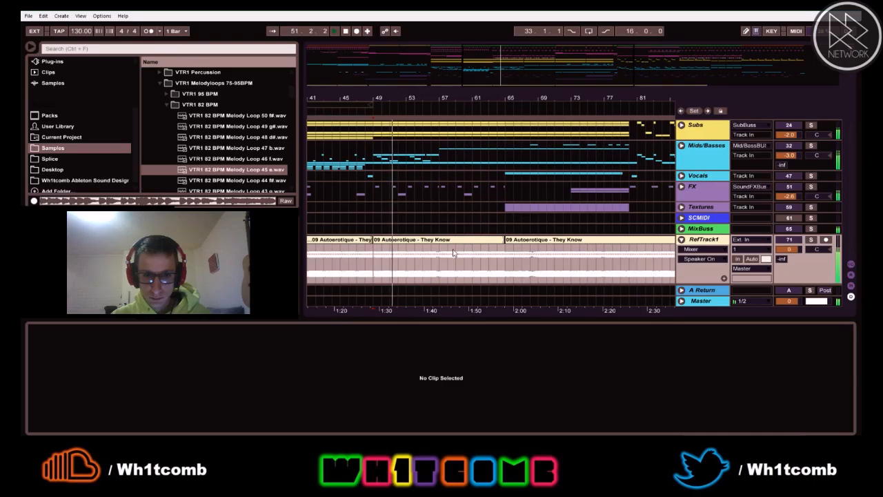
pyautogui.click(440, 254)
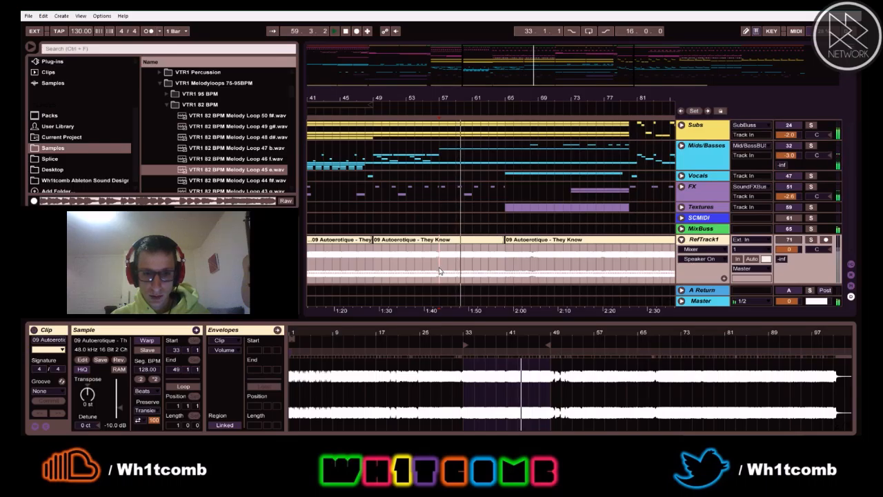
pyautogui.hotkey('ctrl', 'v')
pyautogui.press('space')
pyautogui.press('space')
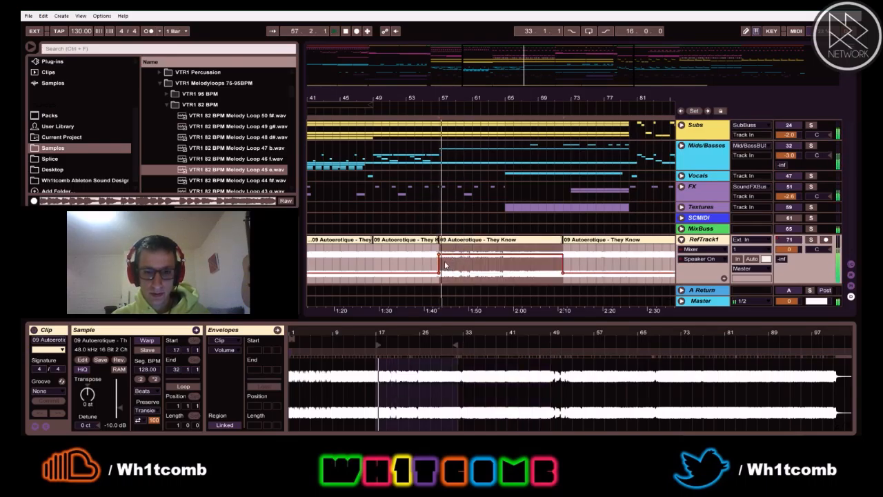
# - Flatten the Speaker On automation over the pasted build-up, switch RefTrack1 back on and replay from bar 57
pyautogui.moveTo(445, 254); pyautogui.dragTo(441, 269)
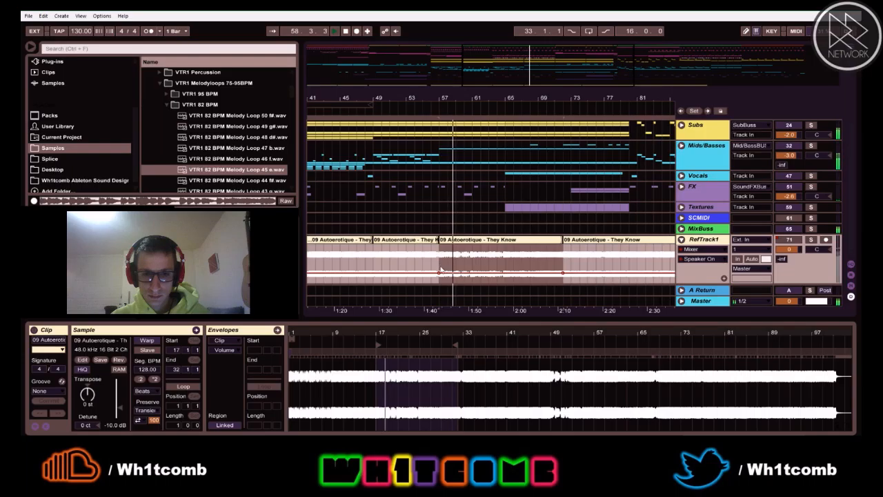
pyautogui.click(562, 275)
pyautogui.click(788, 239)
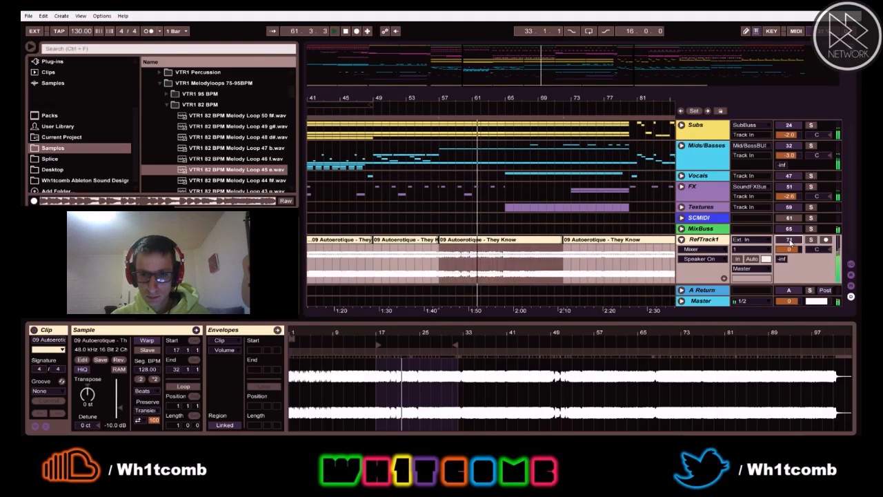
pyautogui.press('space')
pyautogui.press('space')
# - Copy the bar 17 to 32 build-up clip again and paste it at bar 65 on RefTrack1
pyautogui.moveTo(444, 99); pyautogui.dragTo(482, 99)
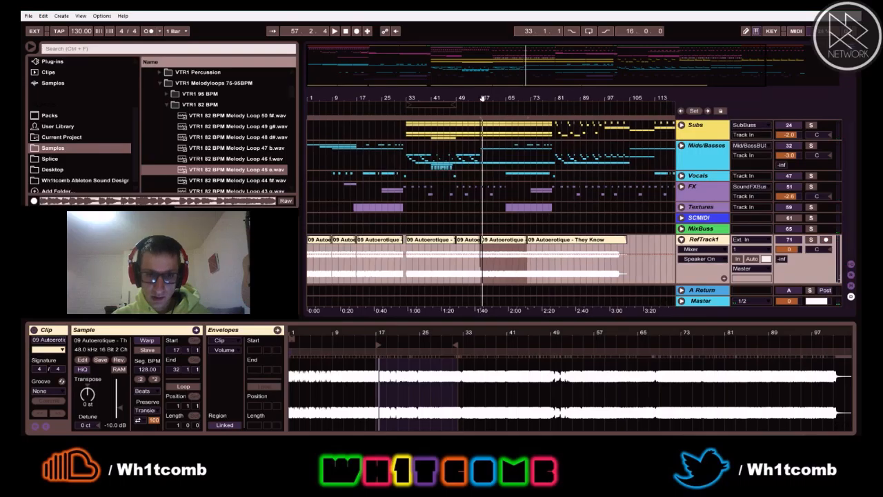
pyautogui.click(372, 240)
pyautogui.press('space')
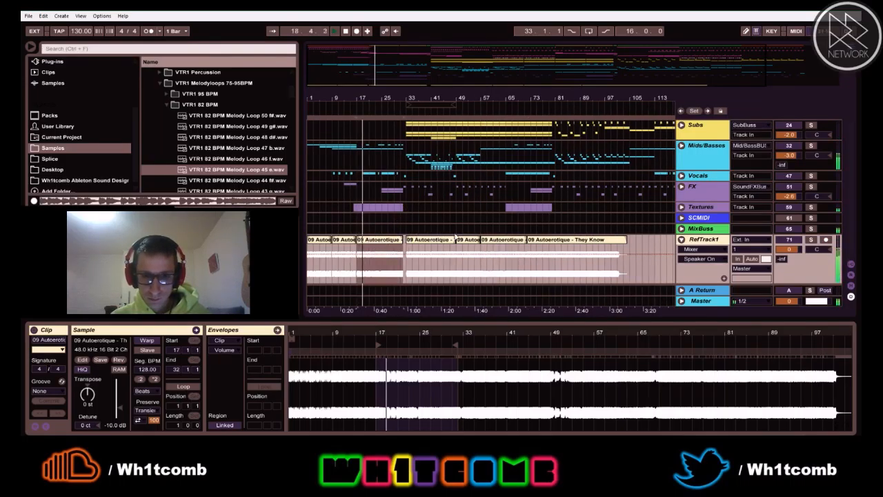
pyautogui.click(494, 251)
pyautogui.press('space')
pyautogui.press('space')
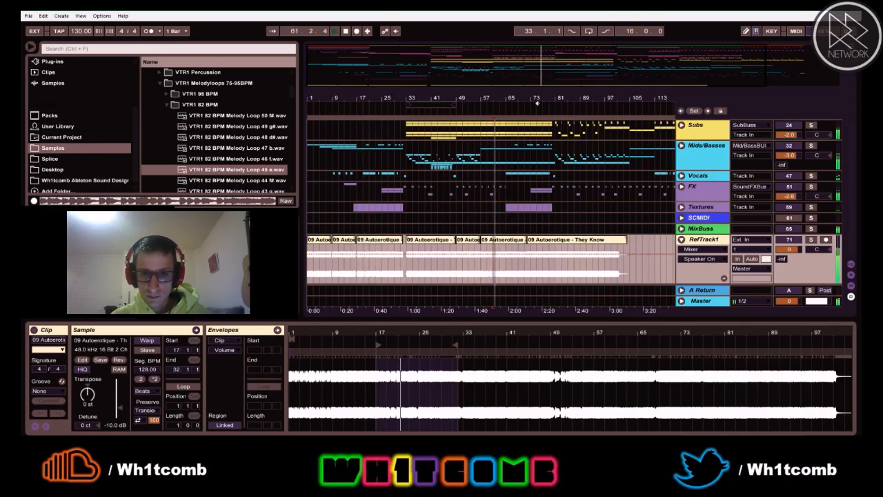
pyautogui.moveTo(537, 103); pyautogui.dragTo(537, 128)
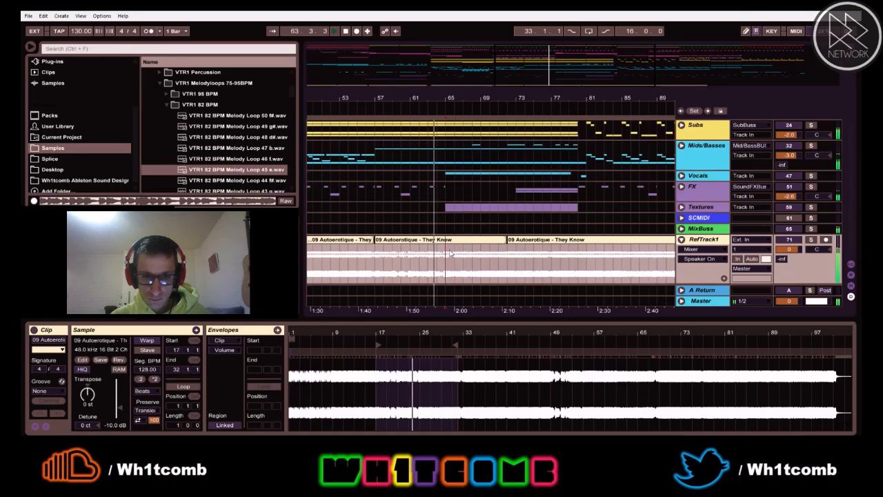
pyautogui.hotkey('ctrl', 'v')
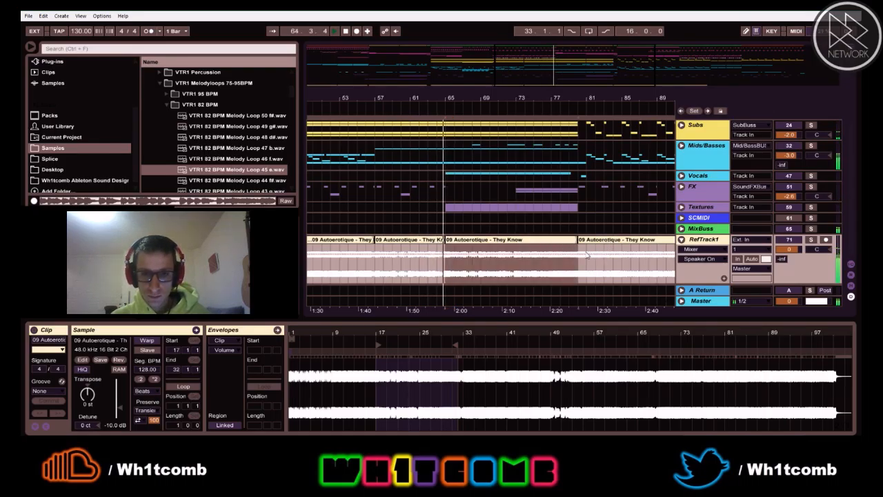
# - Duplicate the reference drop clip from bar 33 to the second drop at bar 81 on RefTrack1
pyautogui.moveTo(480, 102); pyautogui.dragTo(477, 77)
pyautogui.click(417, 247)
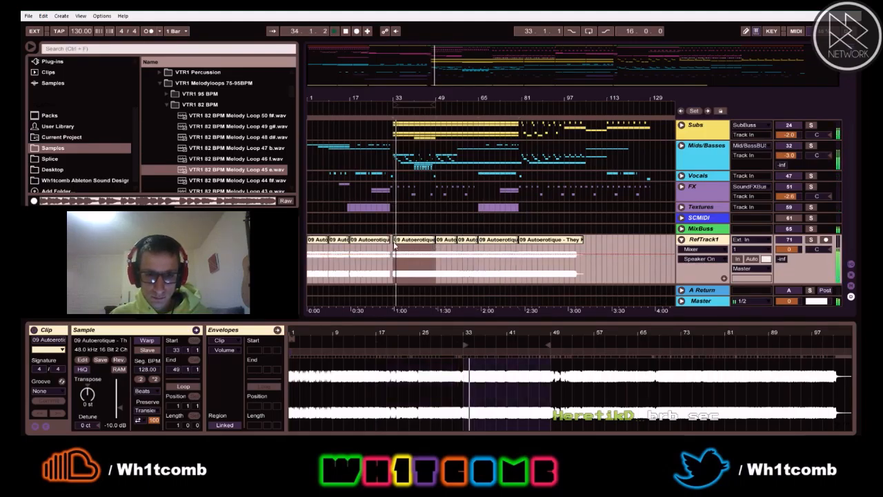
pyautogui.moveTo(404, 241); pyautogui.dragTo(530, 253)
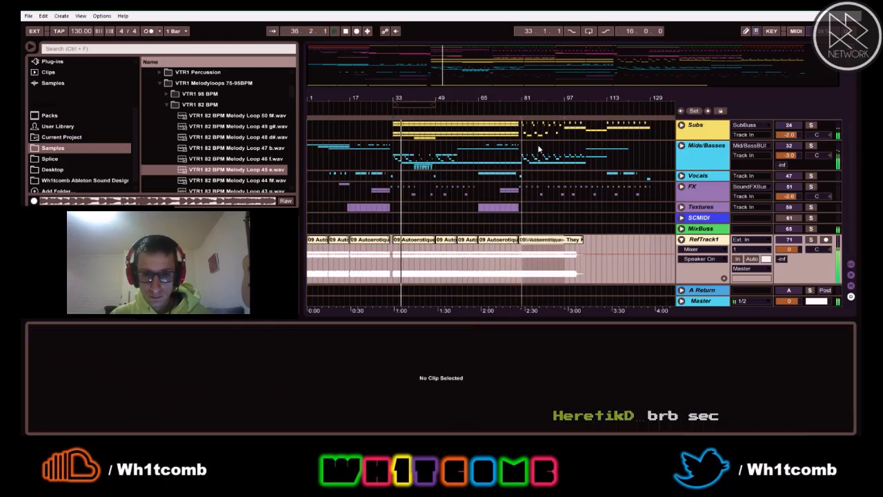
pyautogui.moveTo(531, 95); pyautogui.dragTo(530, 162)
pyautogui.press('space')
# - Extend the end of the bar 65 build-up clip to bar 81 so it meets the copied drop, and play it
pyautogui.moveTo(520, 241)
pyautogui.mouseDown()
pyautogui.moveTo(504, 252)
pyautogui.moveTo(515, 254)
pyautogui.mouseUp()
pyautogui.moveTo(569, 100); pyautogui.dragTo(507, 98)
pyautogui.press('space')
pyautogui.moveTo(430, 243)
pyautogui.mouseDown()
pyautogui.moveTo(440, 243)
pyautogui.moveTo(426, 240)
pyautogui.moveTo(433, 240)
pyautogui.mouseUp()
pyautogui.press('space')
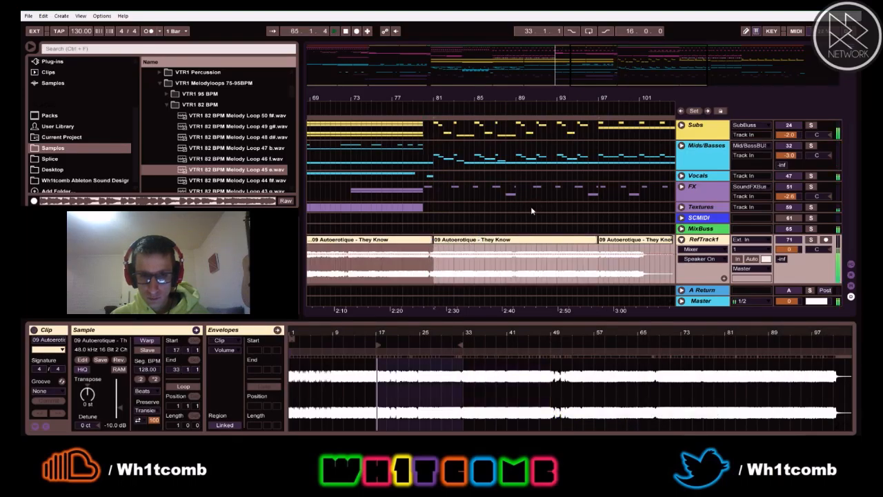
# - Select the copied drop clip at bar 81 and play it alongside the arrangement
pyautogui.click(498, 240)
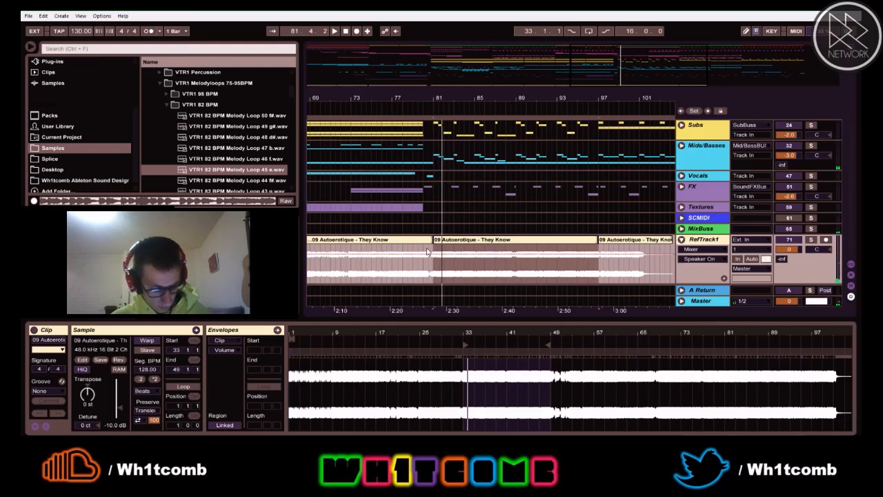
pyautogui.press('space')
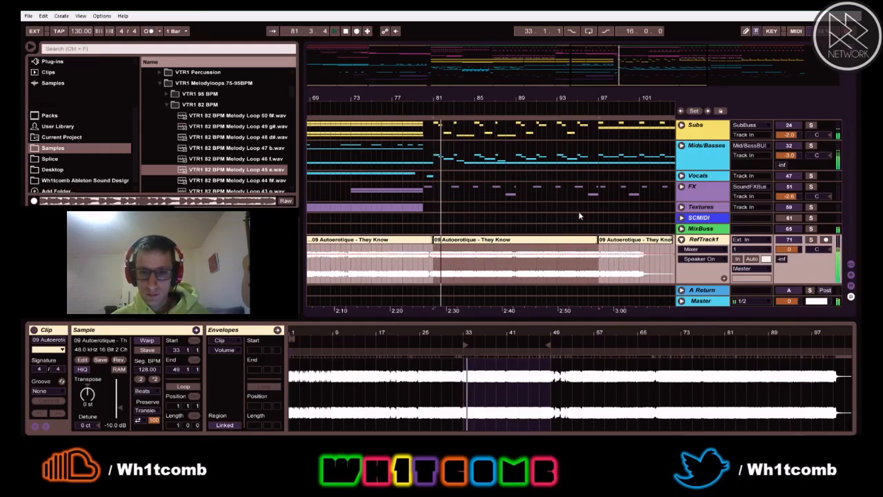
pyautogui.moveTo(485, 94); pyautogui.dragTo(468, 78)
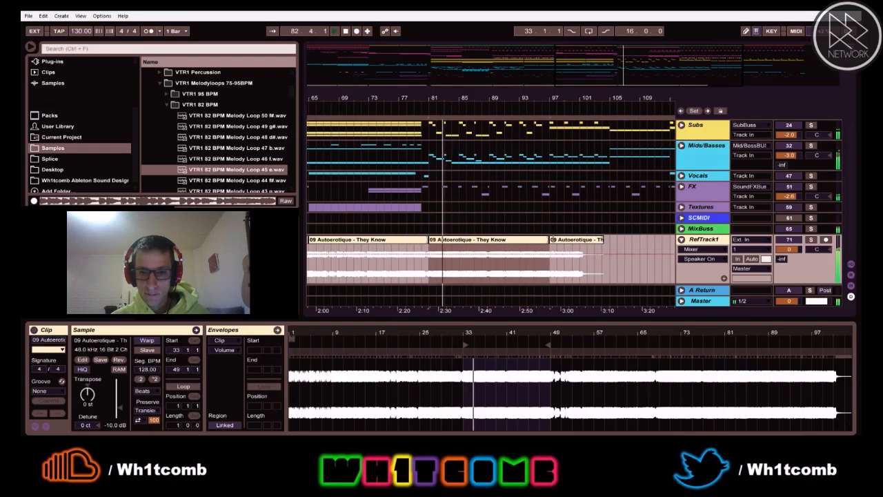
# - Play the leftover reference ending from bar 97 and replace it with a copy of the bar 81 drop clip
pyautogui.click(554, 239)
pyautogui.press('space')
pyautogui.press('space')
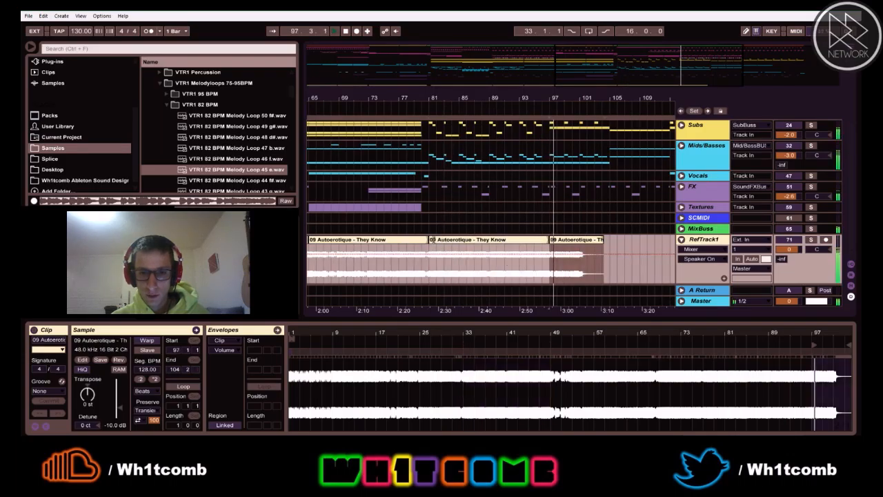
pyautogui.moveTo(452, 241); pyautogui.dragTo(562, 250)
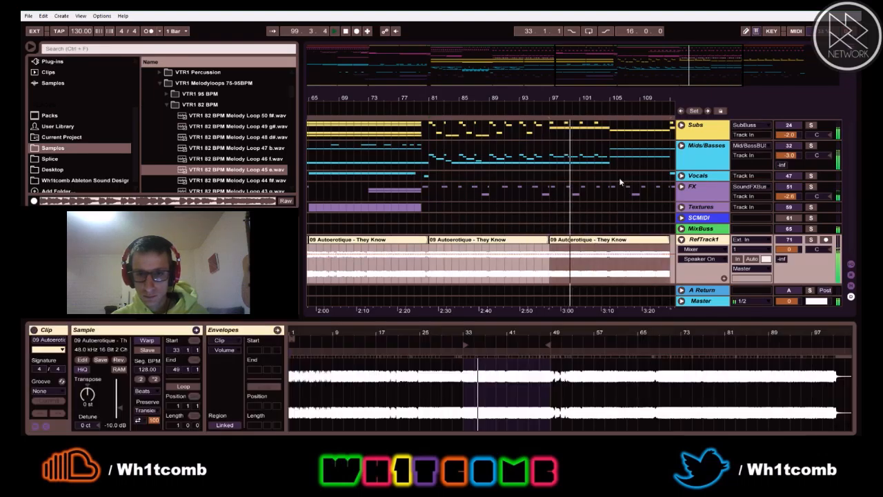
pyautogui.moveTo(524, 99); pyautogui.dragTo(462, 97)
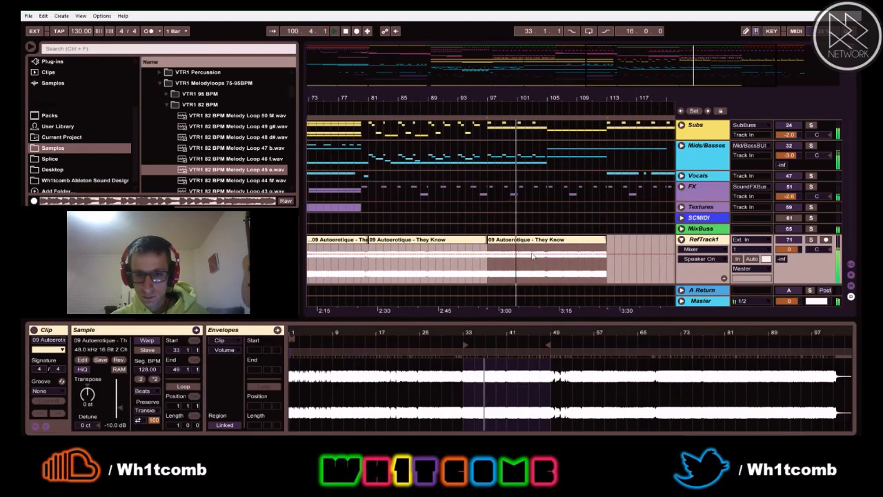
# - Try ending the bar 97 drop clip on RefTrack1 at bar 105, and restore its end to bar 113
pyautogui.click(541, 275)
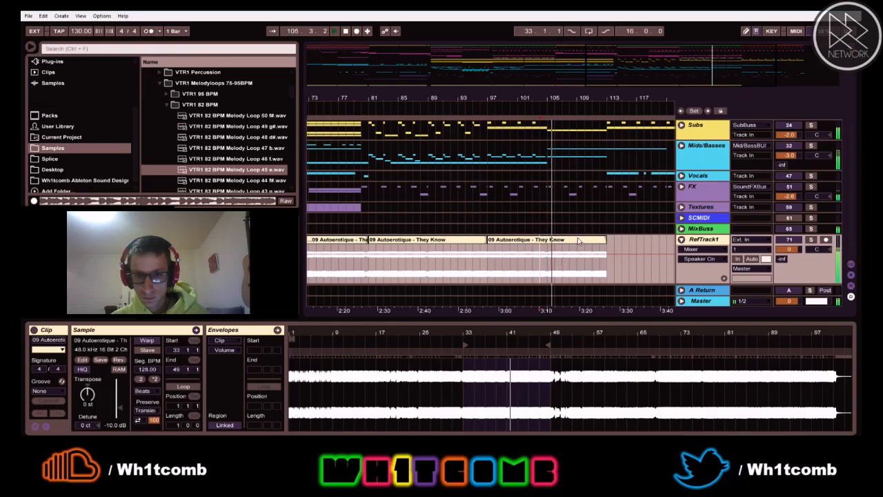
pyautogui.moveTo(607, 240); pyautogui.dragTo(547, 240)
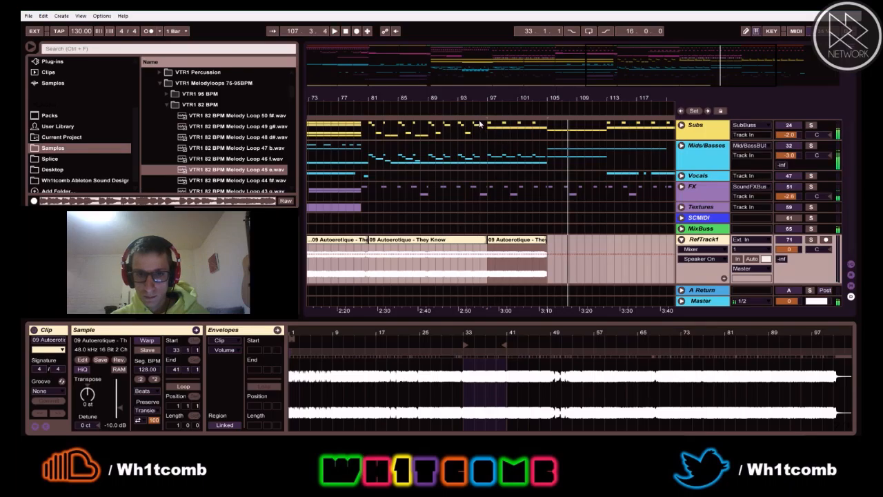
pyautogui.click(551, 244)
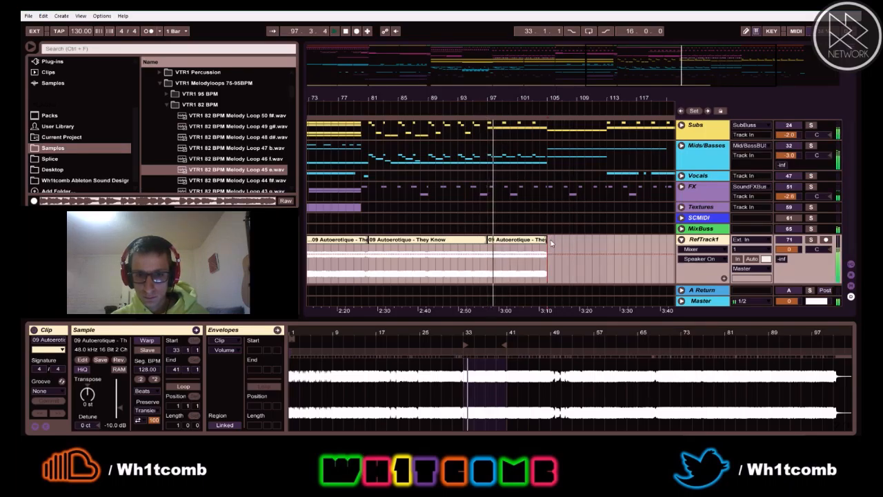
pyautogui.moveTo(548, 242); pyautogui.dragTo(609, 246)
# - Play the arrangement from bar 113 and from bar 65 to compare the sections around the drop
pyautogui.click(614, 250)
pyautogui.press('space')
pyautogui.press('space')
pyautogui.click(608, 247)
pyautogui.press('space')
pyautogui.moveTo(432, 94); pyautogui.dragTo(505, 69)
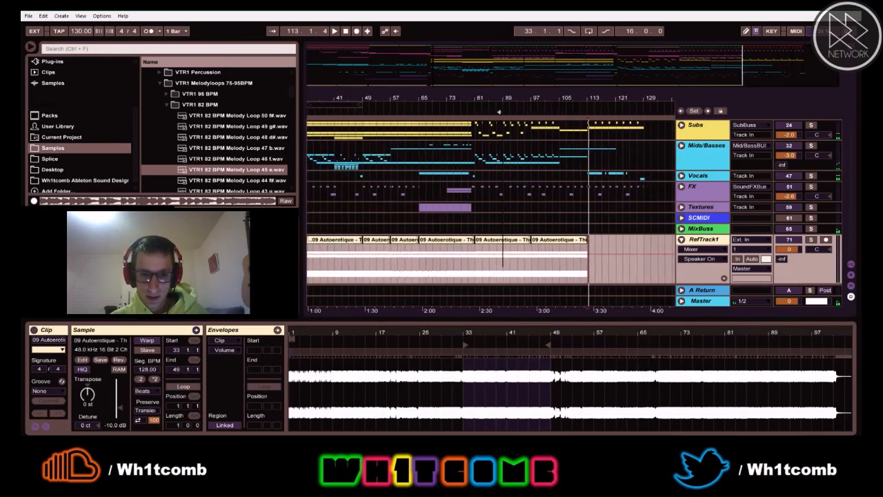
pyautogui.click(418, 250)
pyautogui.press('space')
# - Copy the eight-bar reference clip at bar 57 to bar 113 and duplicate it once to fill RefTrack1 up to bar 129
pyautogui.click(403, 243)
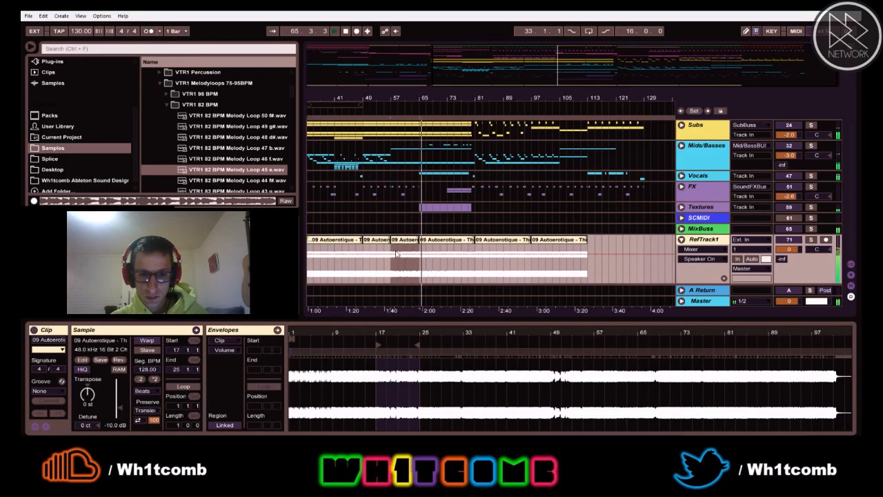
pyautogui.moveTo(396, 240); pyautogui.dragTo(597, 238)
pyautogui.click(600, 245)
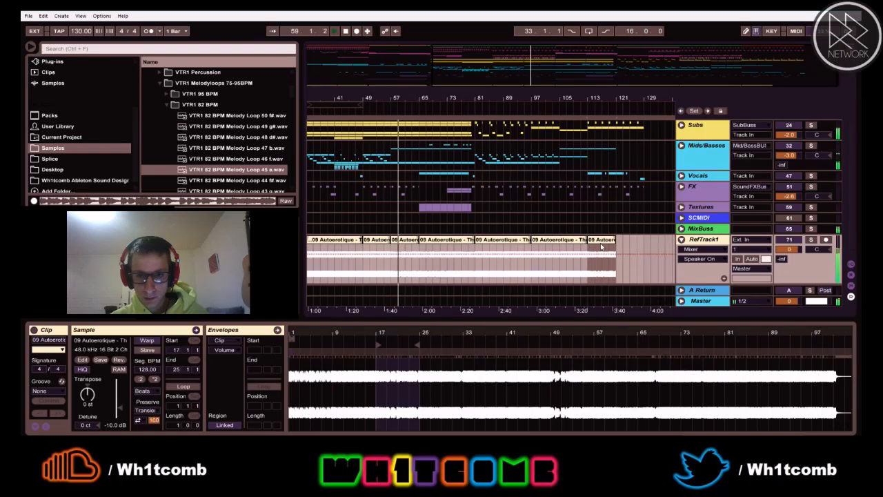
pyautogui.hotkey('ctrl', 'd')
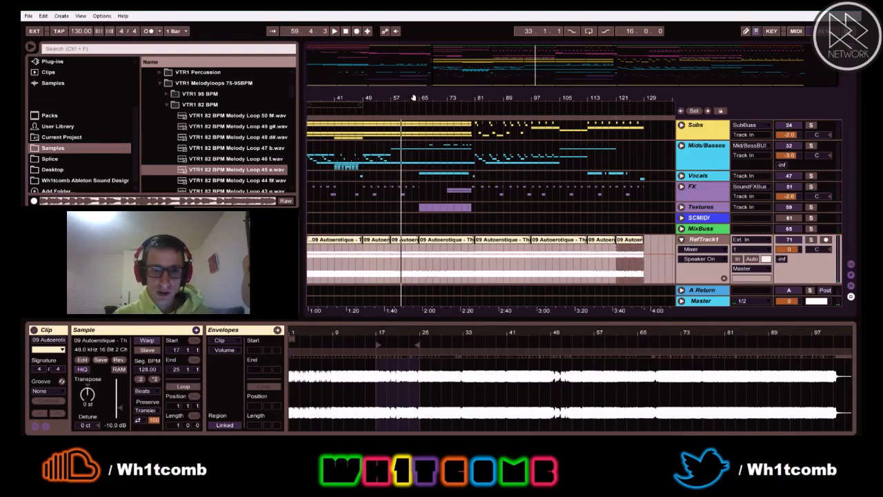
# - Select all RefTrack1 clips from bar 1 to bar 129 and consolidate them into a single clip
pyautogui.moveTo(413, 98); pyautogui.dragTo(413, 69)
pyautogui.click(323, 239)
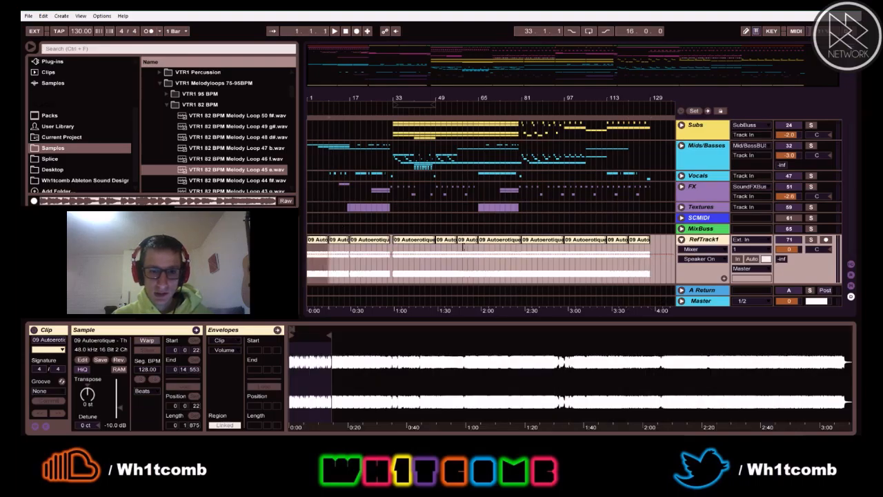
pyautogui.keyDown('shift'); pyautogui.click(640, 241); pyautogui.keyUp('shift')
pyautogui.hotkey('ctrl', 'j')
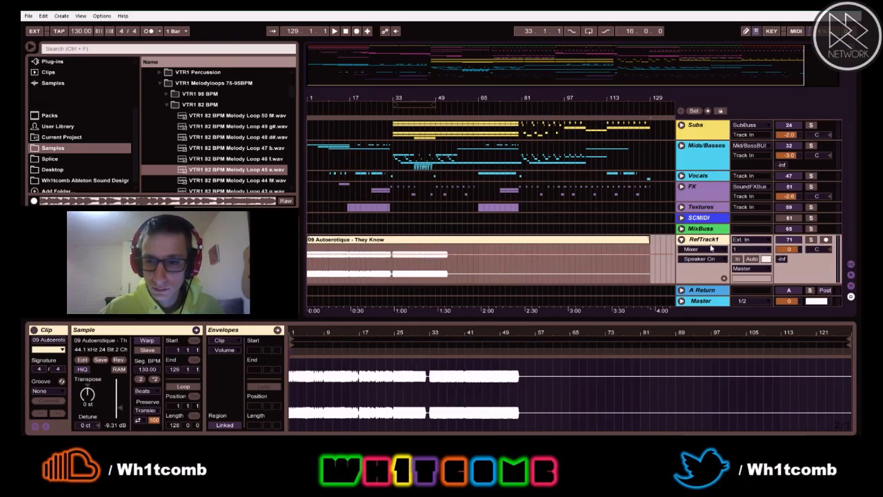
# - Play the consolidated reference clip with the arrangement around the first drop at bar 33
pyautogui.click(378, 271)
pyautogui.press('space')
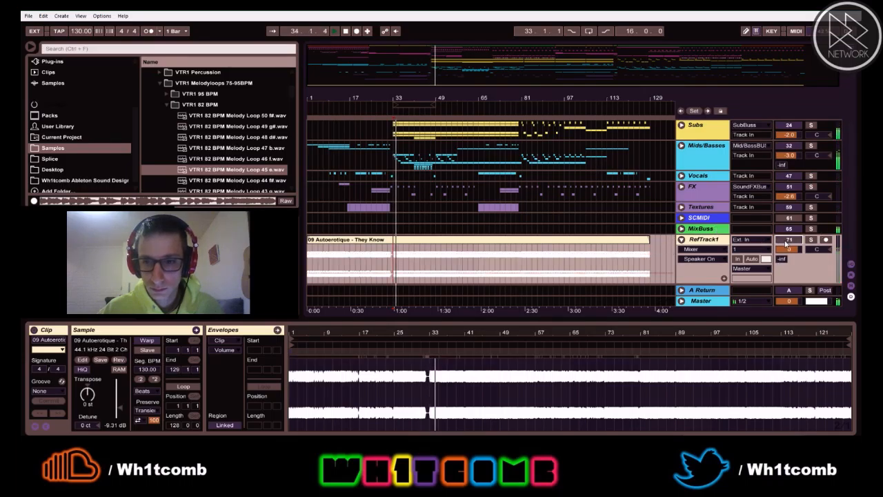
pyautogui.press('space')
# - Set the consolidated reference clip's gain to -15 dB and play it from the start
pyautogui.doubleClick(511, 251)
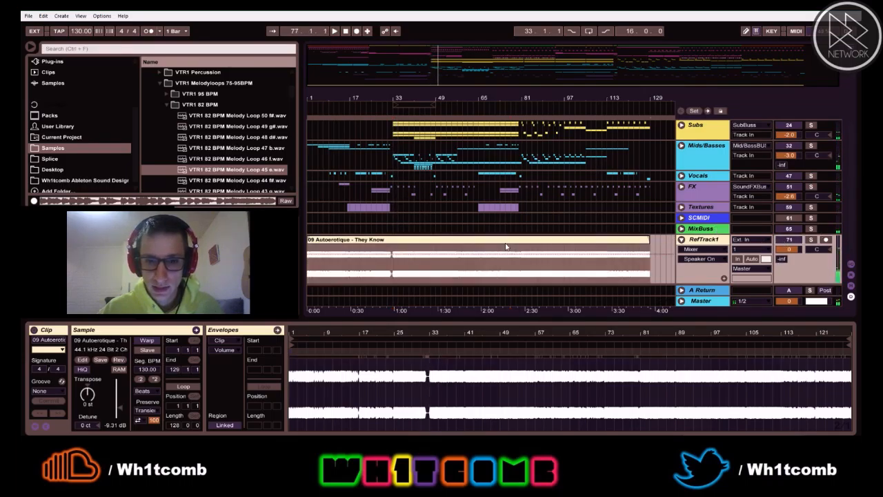
pyautogui.click(109, 427)
pyautogui.write('-15')
pyautogui.press('Return')
pyautogui.press('space')
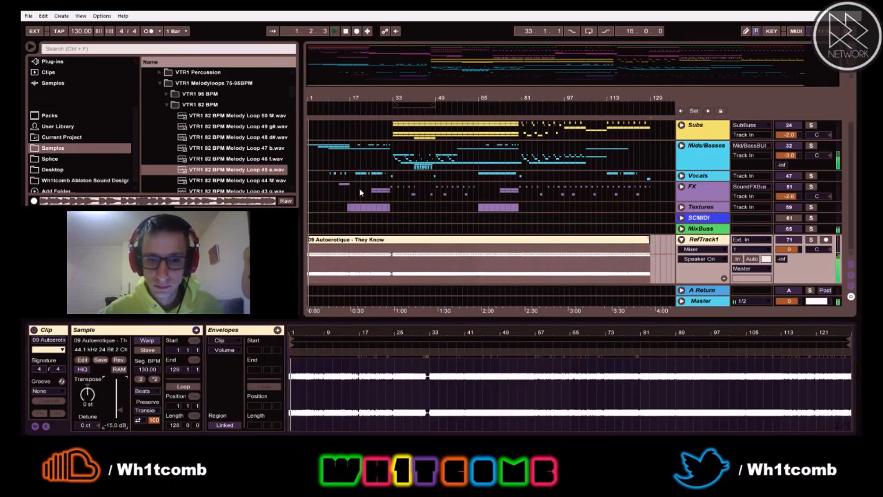
pyautogui.press('space')
pyautogui.press('space')
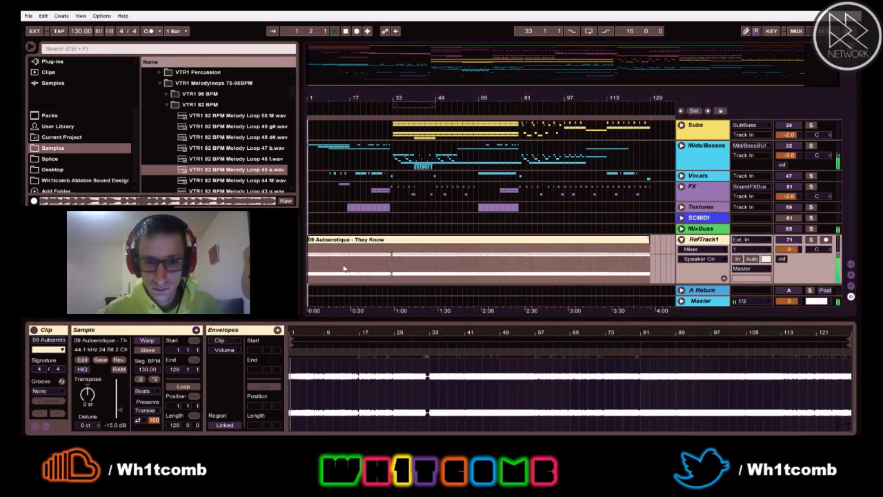
# - Play the first drop from bar 33 at the new reference level and return the playhead to the start
pyautogui.click(392, 271)
pyautogui.press('space')
pyautogui.press('space')
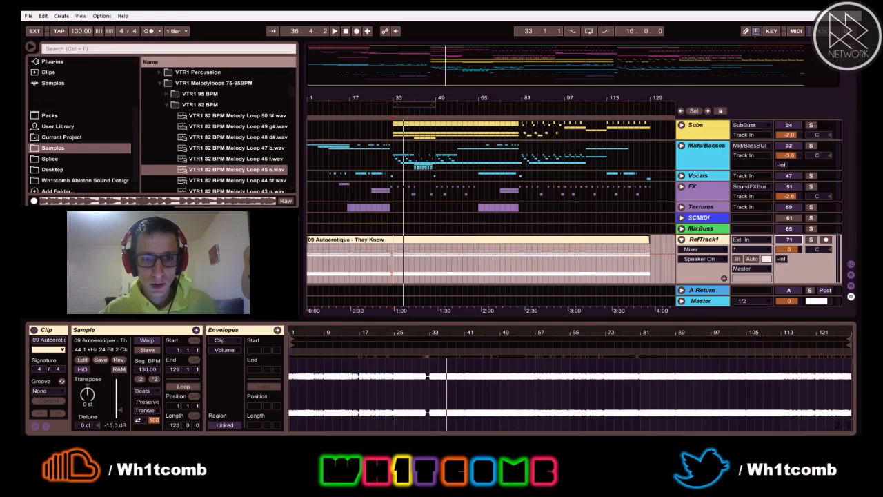
pyautogui.click(345, 32)
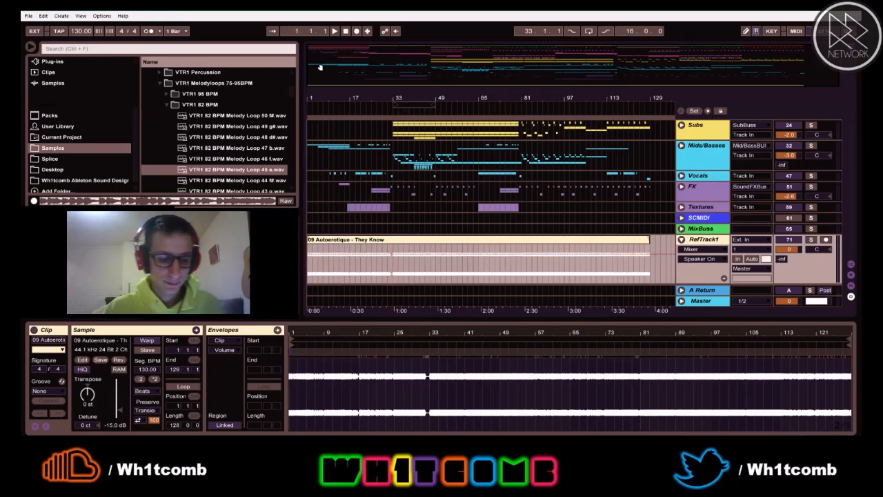
# - Play the arrangement from the start and raise the system volume to 58
pyautogui.press('XF86AudioLowerVolume')
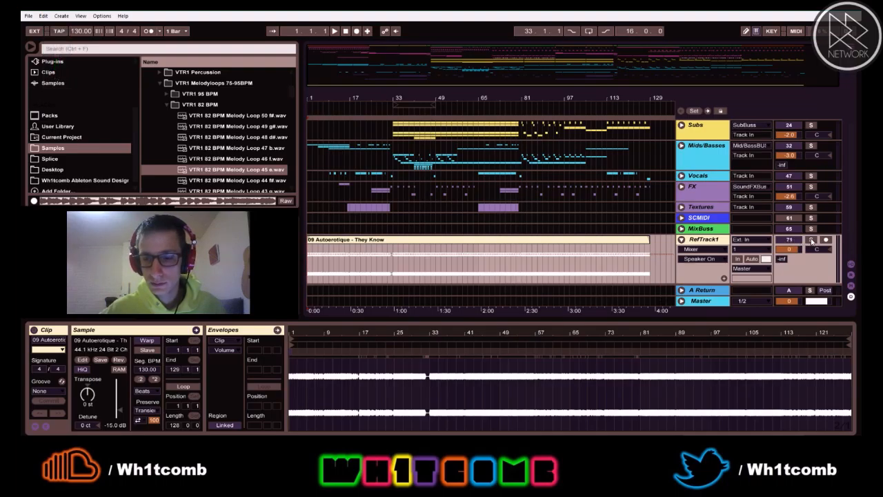
pyautogui.press('space')
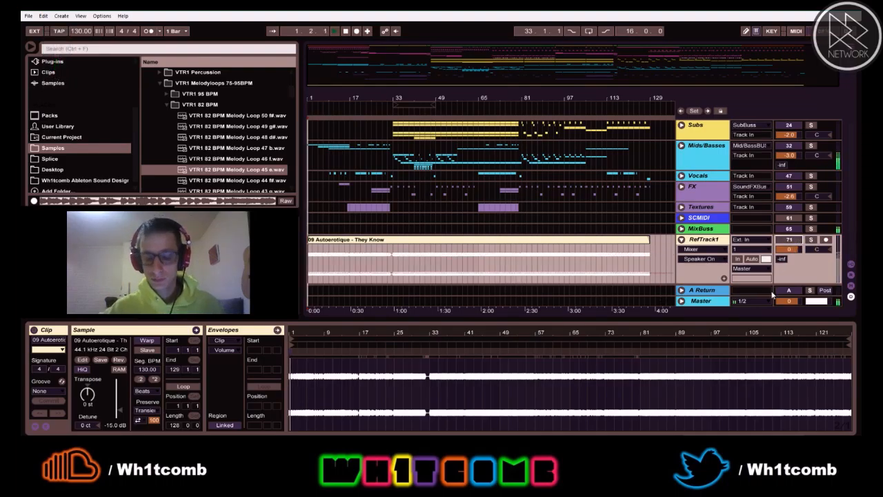
pyautogui.press('XF86AudioRaiseVolume')
pyautogui.press('XF86AudioRaiseVolume')
pyautogui.press('XF86AudioRaiseVolume')
pyautogui.press('XF86AudioRaiseVolume')
pyautogui.press('XF86AudioRaiseVolume')
pyautogui.press('XF86AudioRaiseVolume')
pyautogui.press('XF86AudioRaiseVolume')
pyautogui.press('XF86AudioRaiseVolume')
pyautogui.press('XF86AudioRaiseVolume')
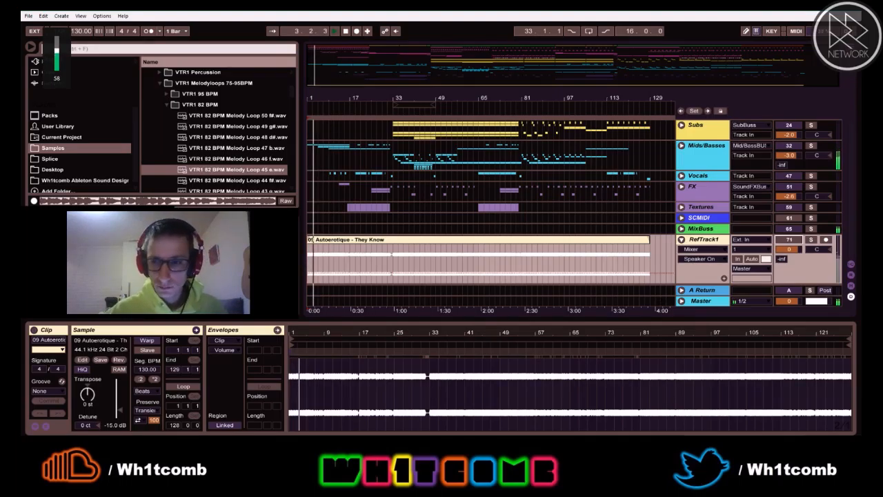
# - Toggle solo on RefTrack1 repeatedly during the intro to compare the reference with the arrangement
pyautogui.click(810, 240)
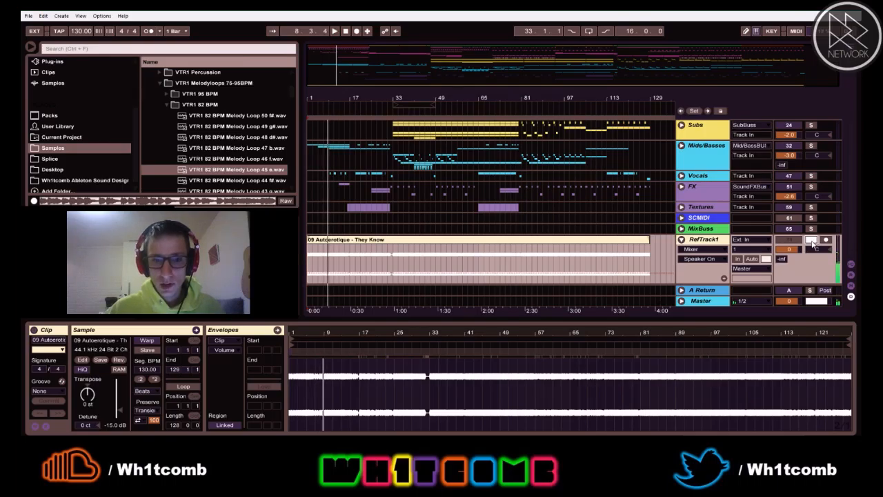
pyautogui.click(811, 239)
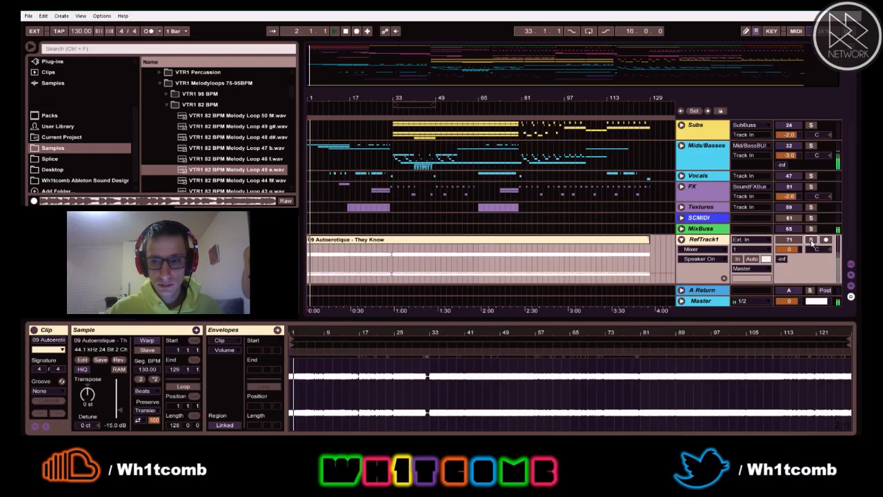
pyautogui.click(811, 239)
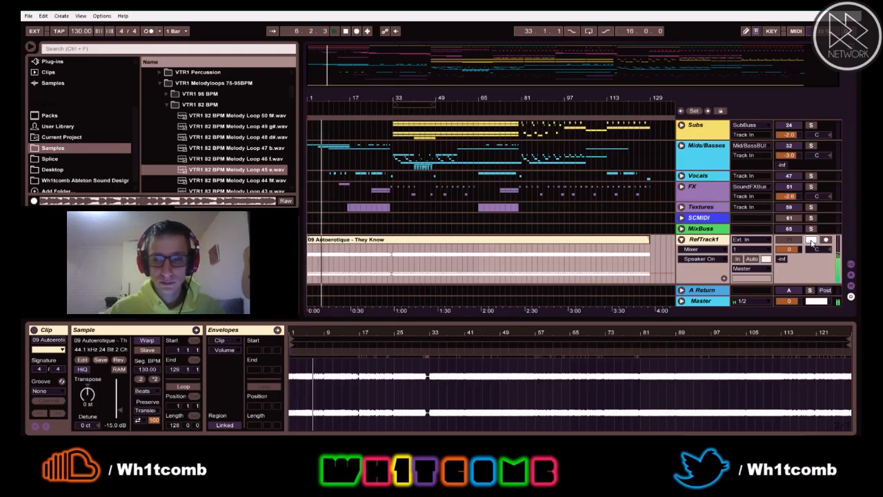
pyautogui.click(811, 239)
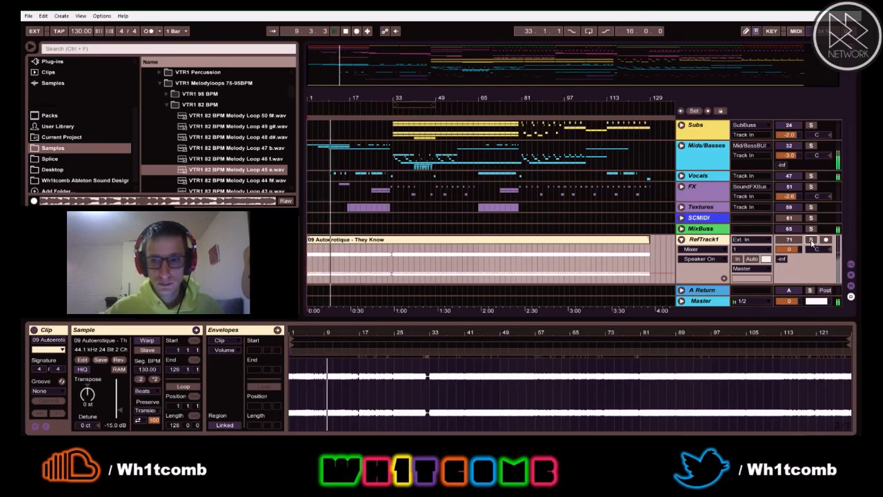
pyautogui.click(812, 239)
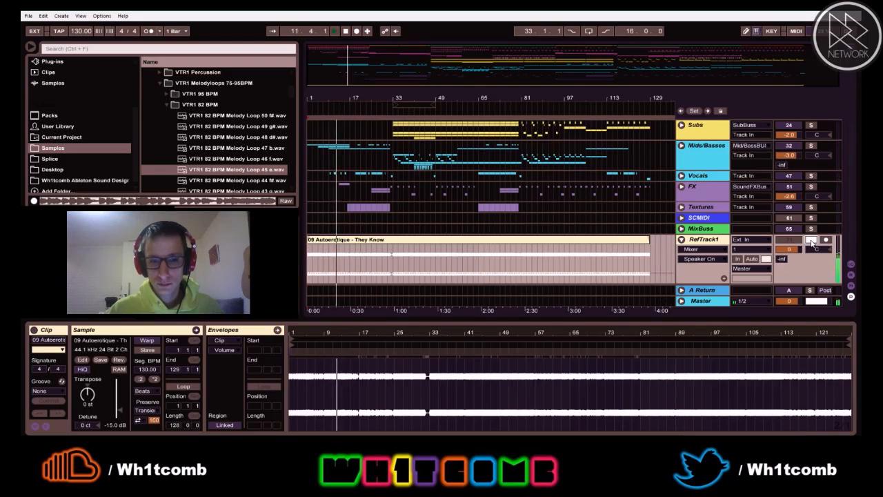
pyautogui.click(811, 239)
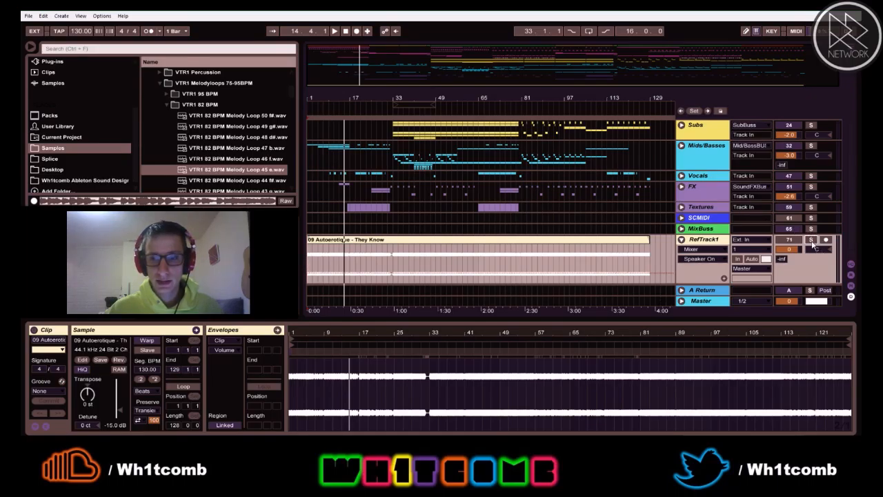
# - Replay the intro from the start and compare both tracks again, leaving RefTrack1 soloed
pyautogui.press('space')
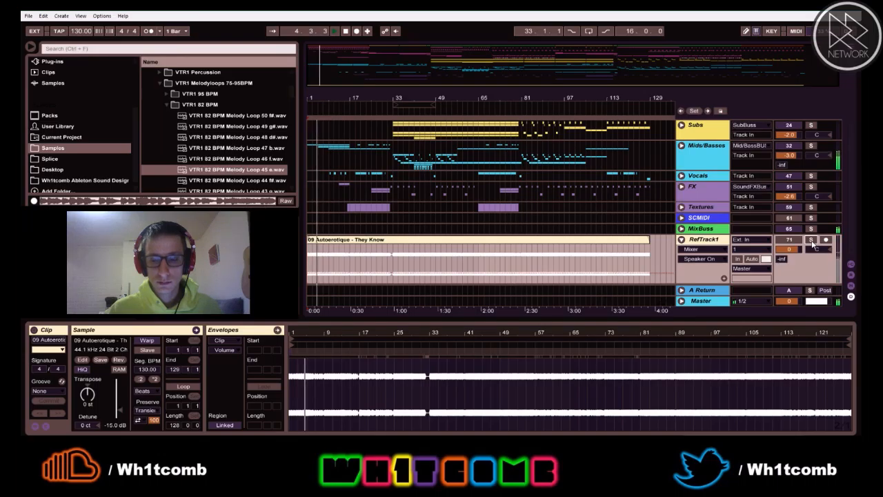
pyautogui.click(811, 240)
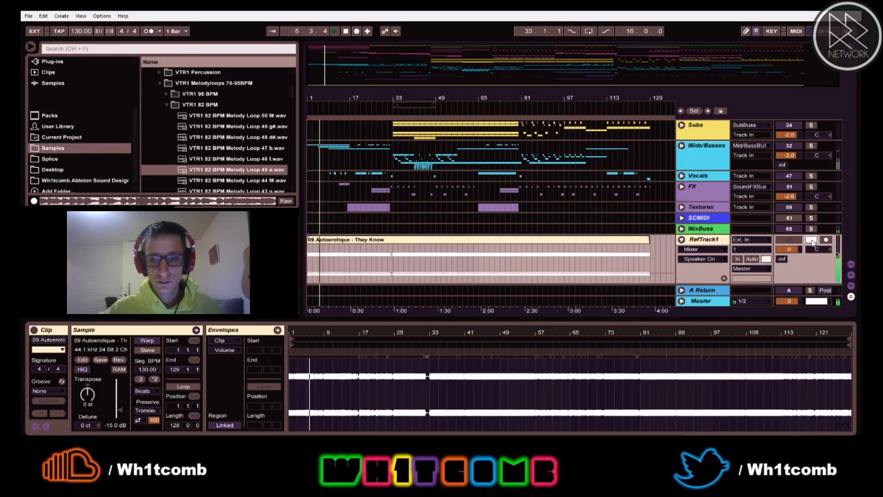
pyautogui.click(812, 240)
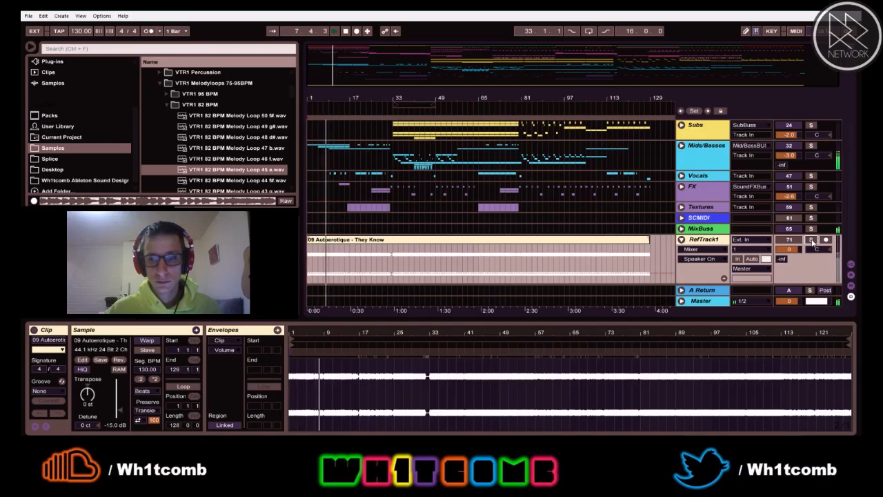
pyautogui.click(811, 240)
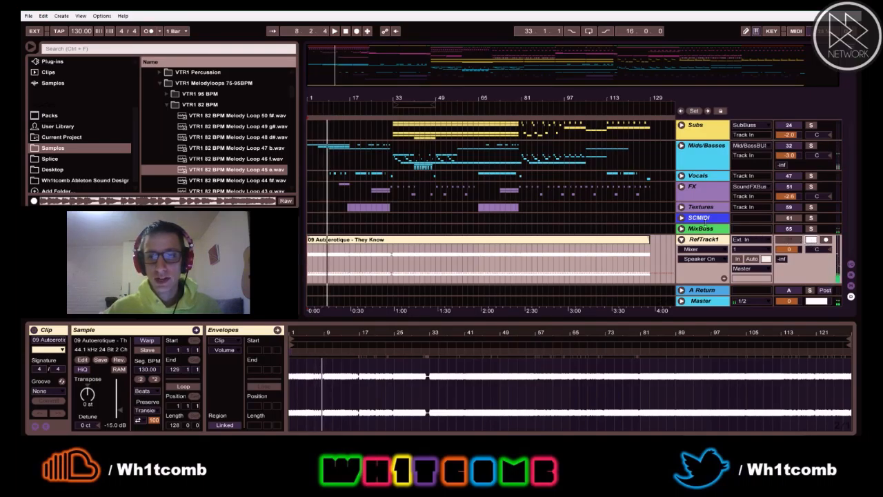
# - Expand the Kick&Snare group and open the device chain of the SnrSUM track
pyautogui.scroll(3, 705, 221)
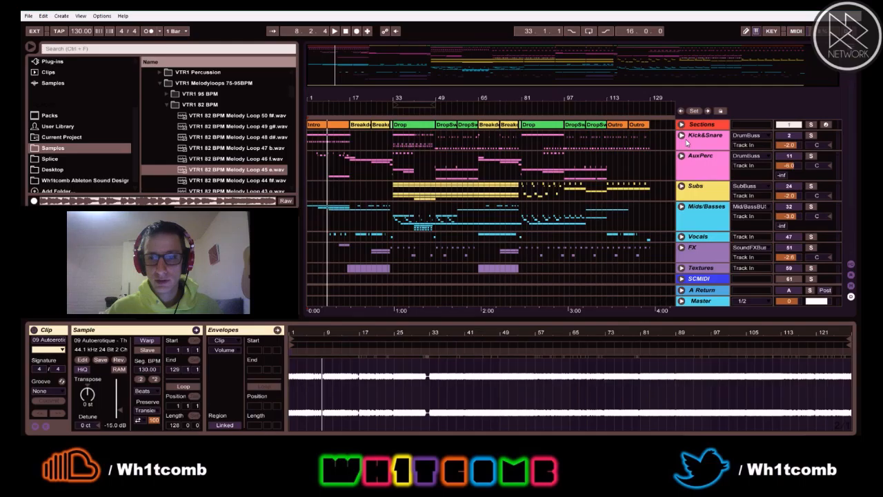
pyautogui.click(682, 136)
pyautogui.scroll(-1, 738, 180)
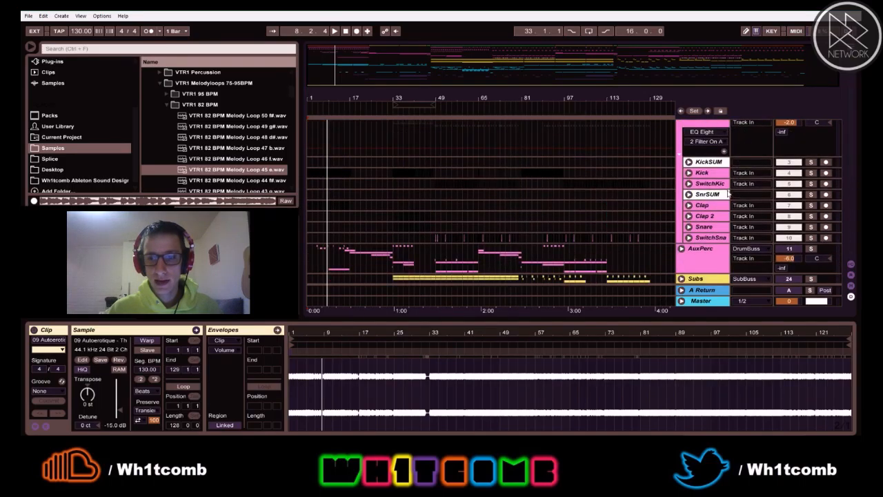
pyautogui.click(708, 196)
pyautogui.click(712, 196)
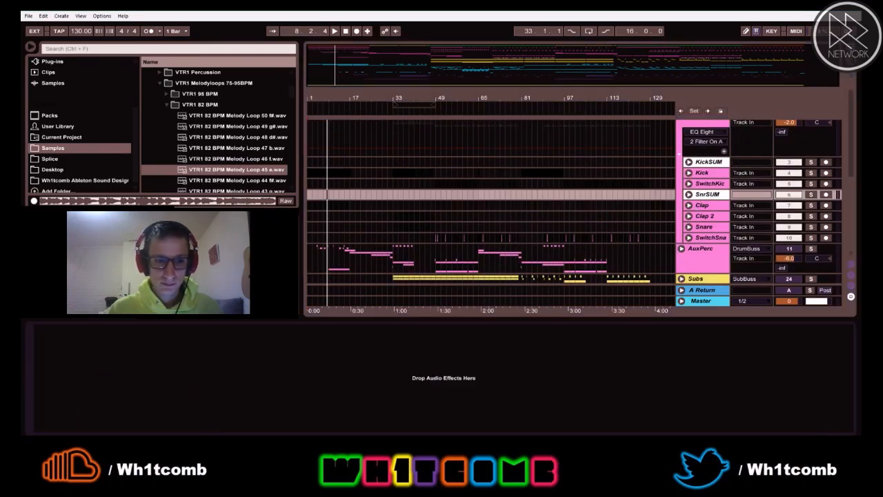
# - Look through the built-in audio effects in the browser
pyautogui.scroll(-1, 80, 161)
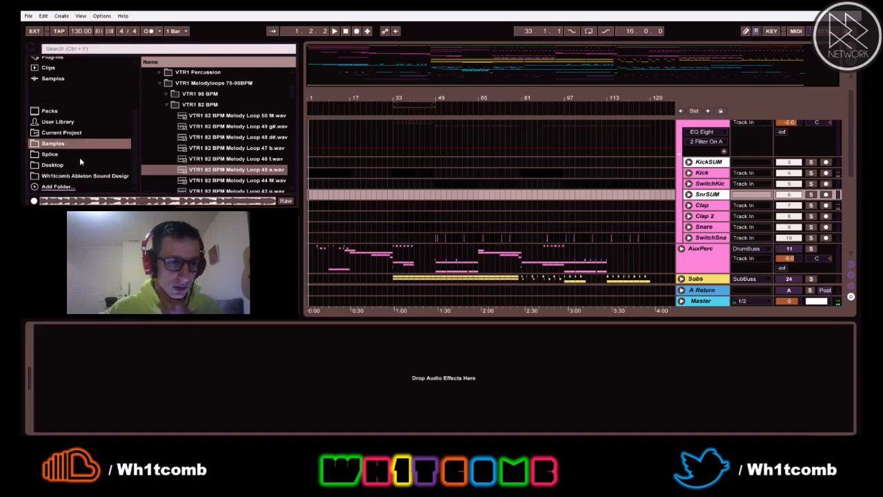
pyautogui.scroll(4, 69, 146)
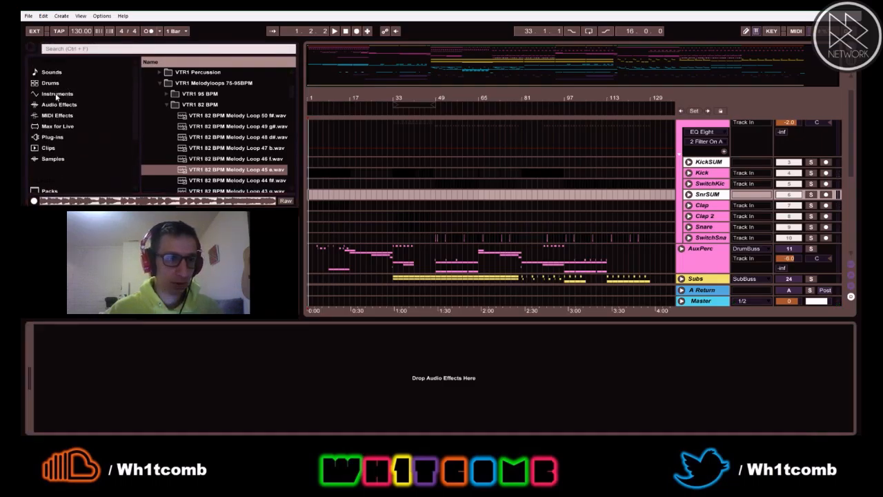
pyautogui.click(57, 94)
pyautogui.click(55, 106)
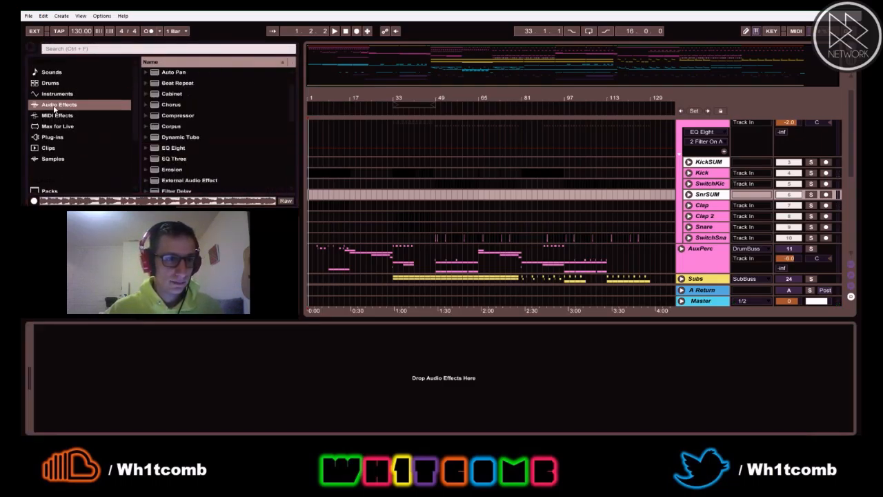
pyautogui.scroll(-8, 200, 118)
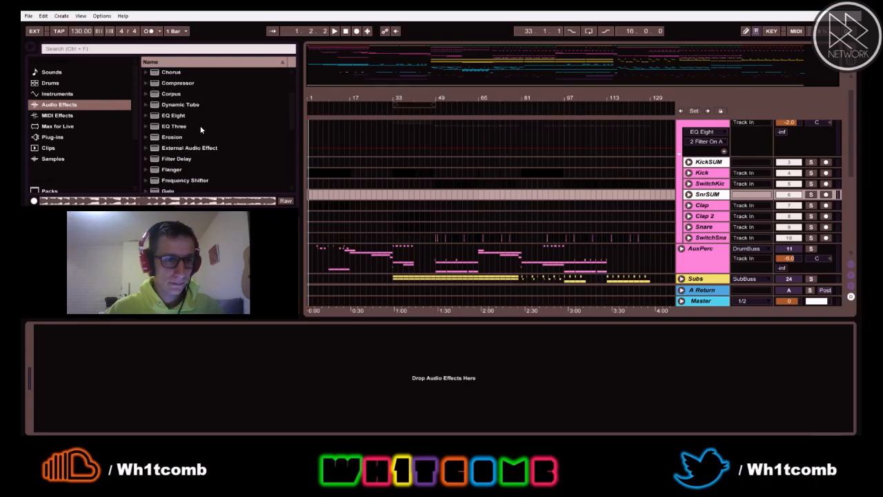
pyautogui.scroll(-1, 52, 121)
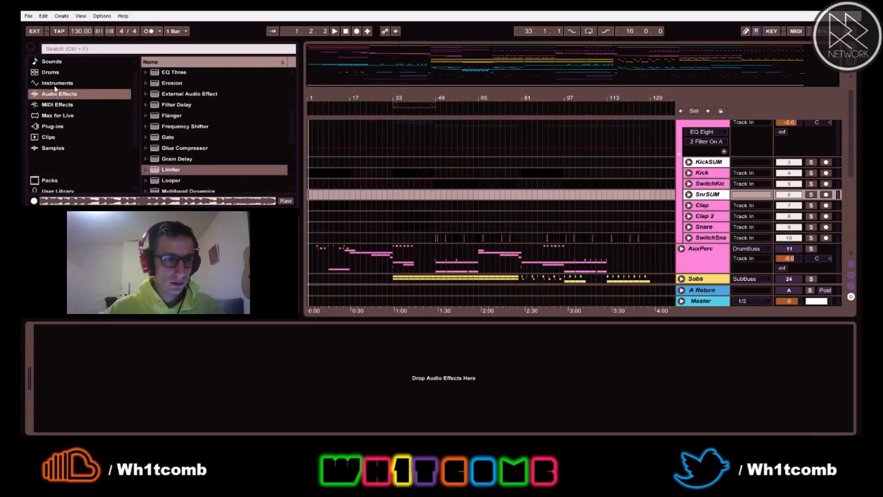
# - Load the Voxengo MSED plug-in from the _EQ folder of the VST effects onto the SnrSUM track
pyautogui.click(50, 127)
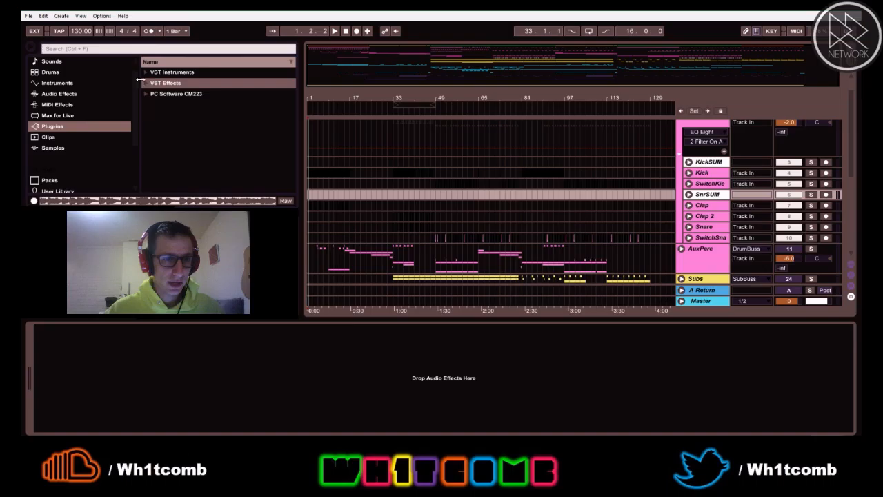
pyautogui.click(144, 83)
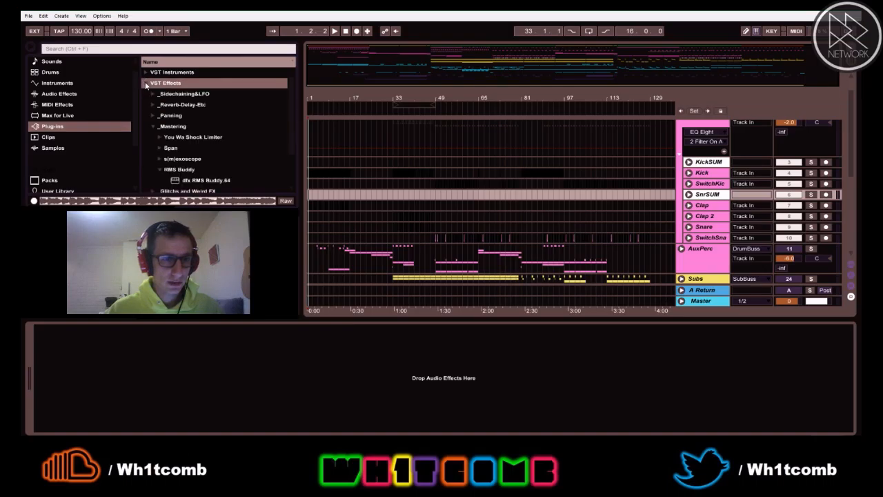
pyautogui.click(152, 128)
pyautogui.click(153, 116)
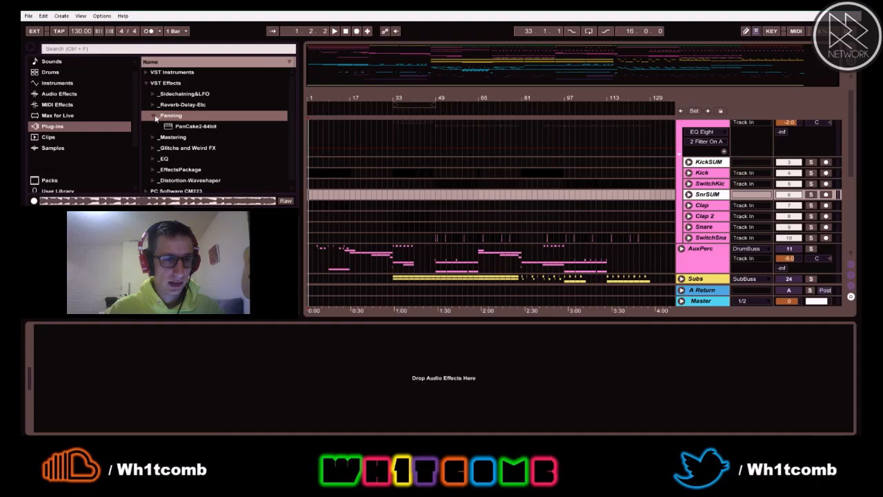
pyautogui.click(155, 116)
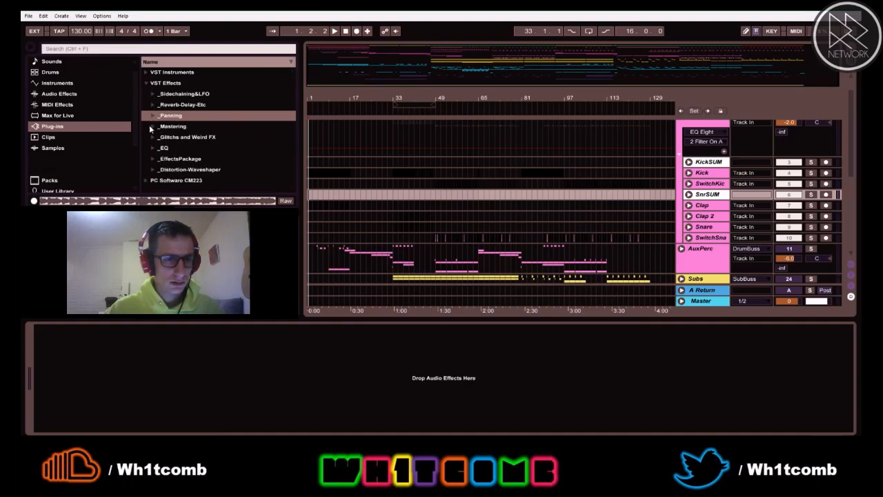
pyautogui.click(152, 148)
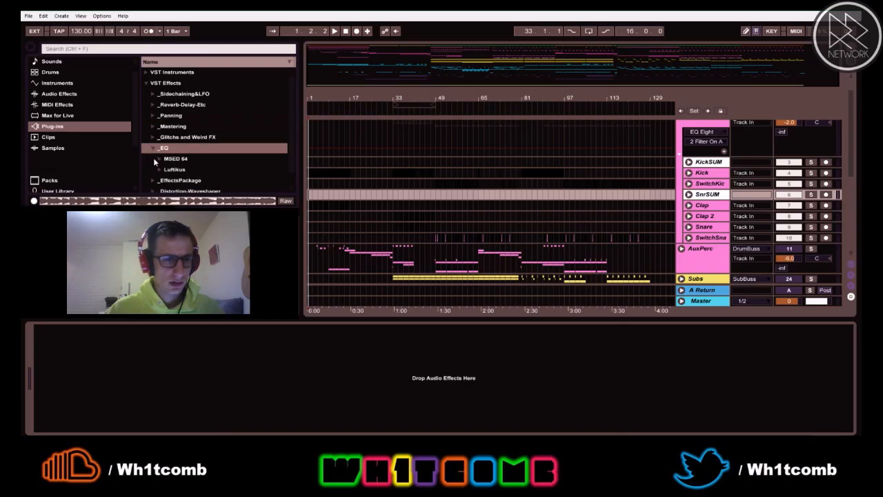
pyautogui.click(158, 159)
pyautogui.click(167, 170)
pyautogui.click(187, 181)
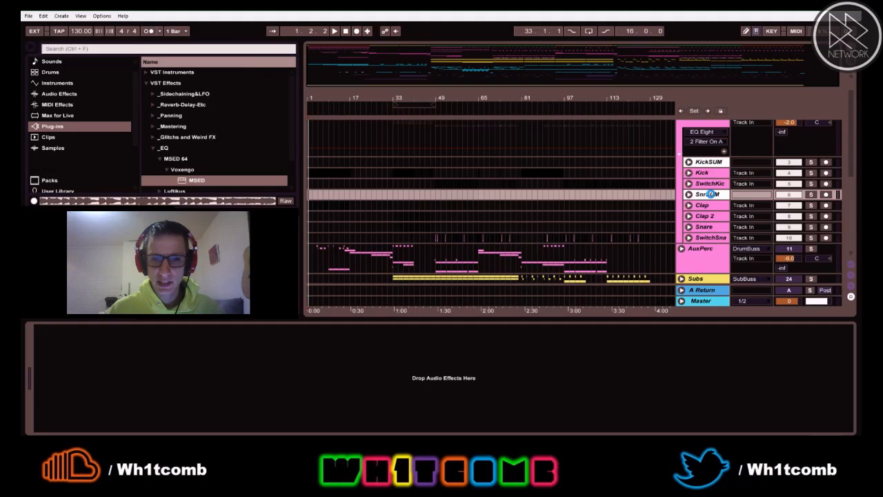
# - Solo SnrSUM and play it while auditioning MSED with the side muted, and with only the mid muted
pyautogui.click(812, 196)
pyautogui.press('space')
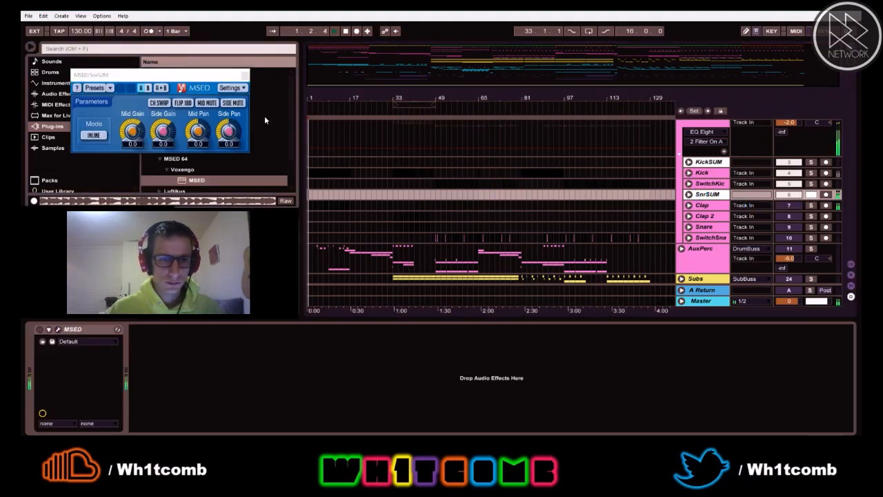
pyautogui.click(233, 103)
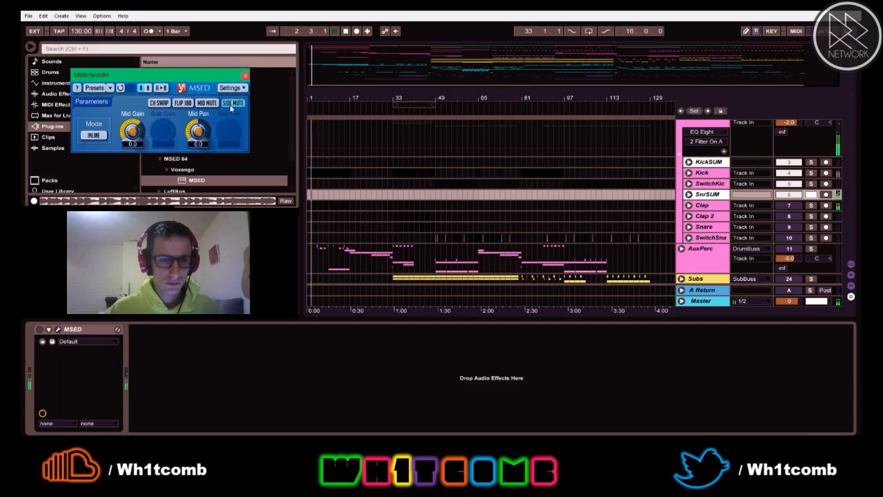
pyautogui.click(232, 104)
pyautogui.click(207, 102)
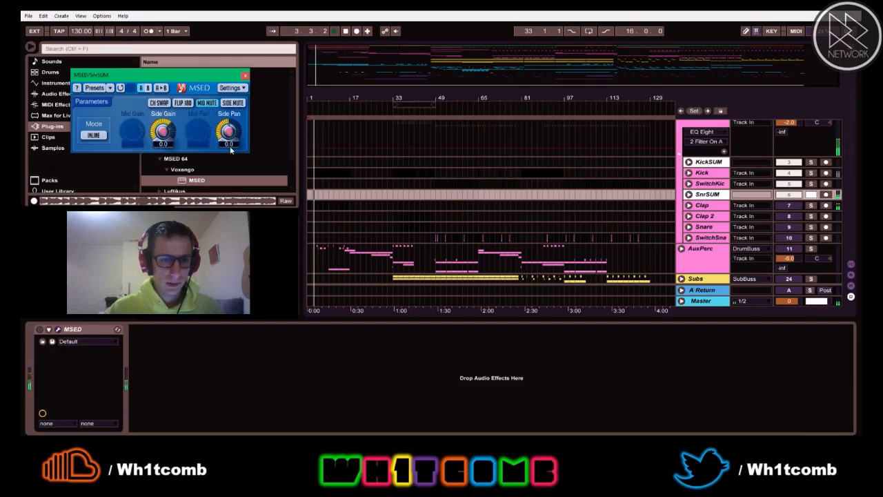
# - Set MSED's Side Gain to 1.0, unmute the mid signal during playback and close the plug-in window
pyautogui.click(164, 144)
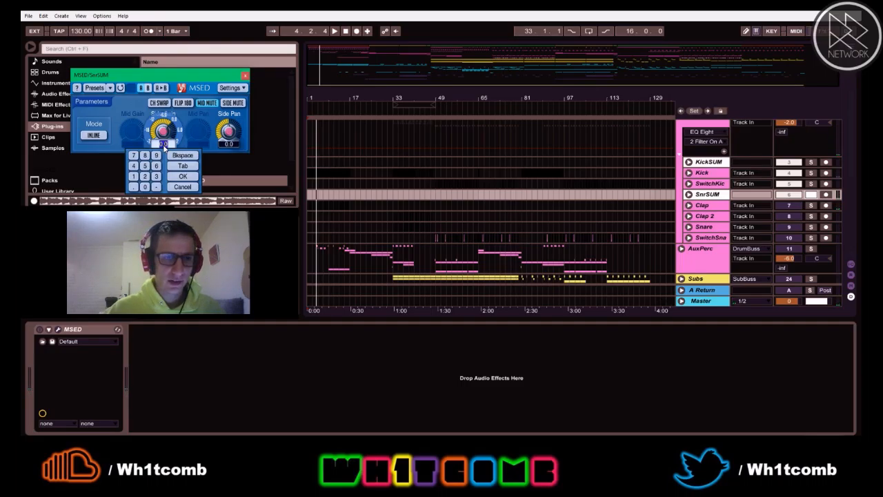
pyautogui.write('1')
pyautogui.press('Return')
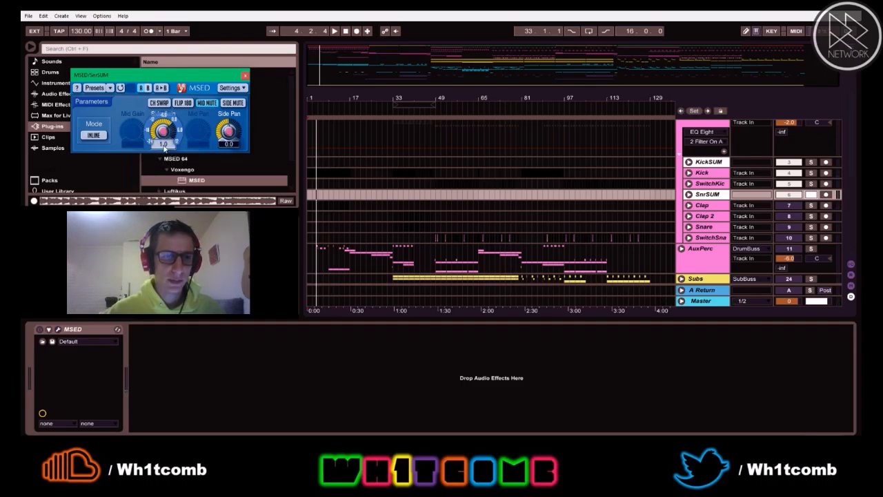
pyautogui.press('space')
pyautogui.click(207, 102)
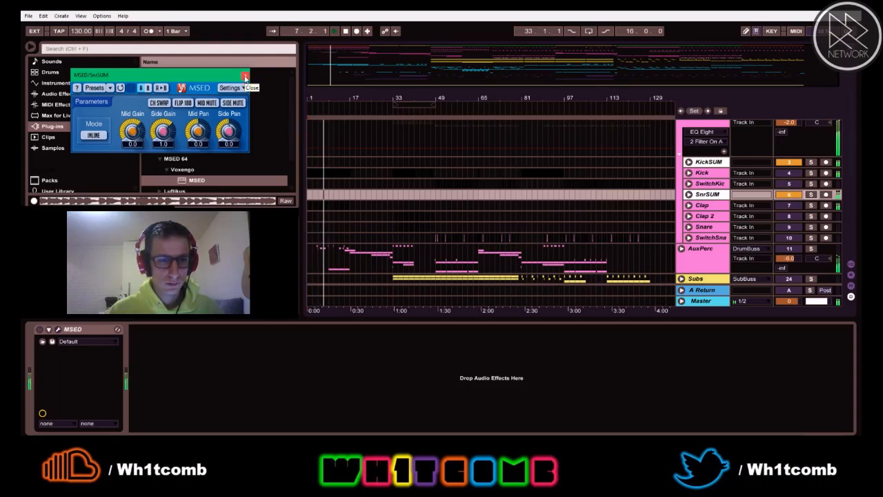
pyautogui.click(245, 75)
# - Toggle solo on RefTrack1 while replaying the intro to compare the processed snare with the reference
pyautogui.scroll(-5, 620, 151)
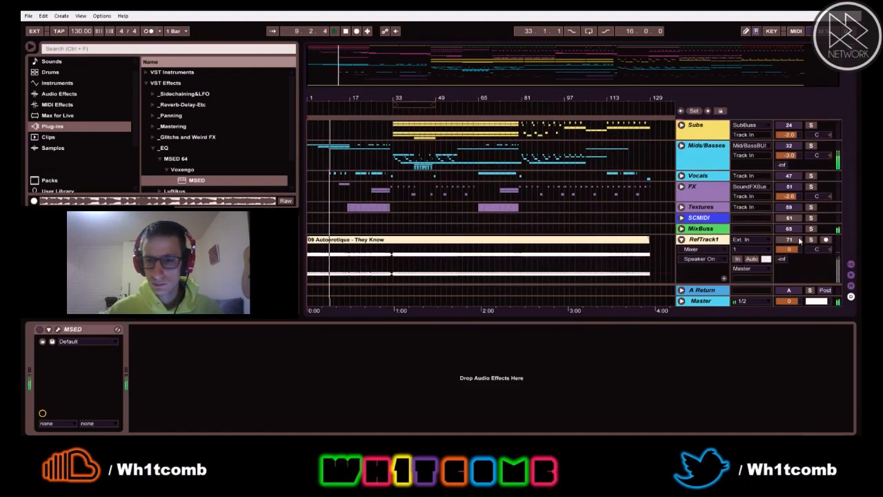
pyautogui.click(812, 240)
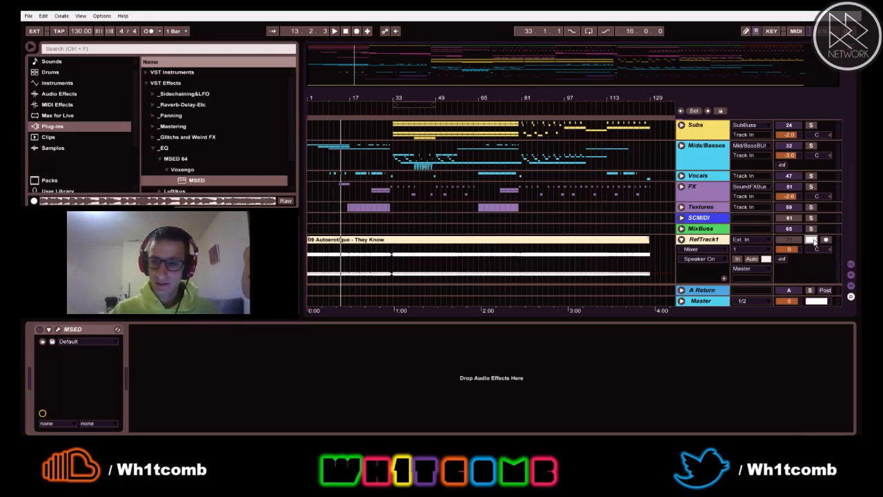
pyautogui.press('space')
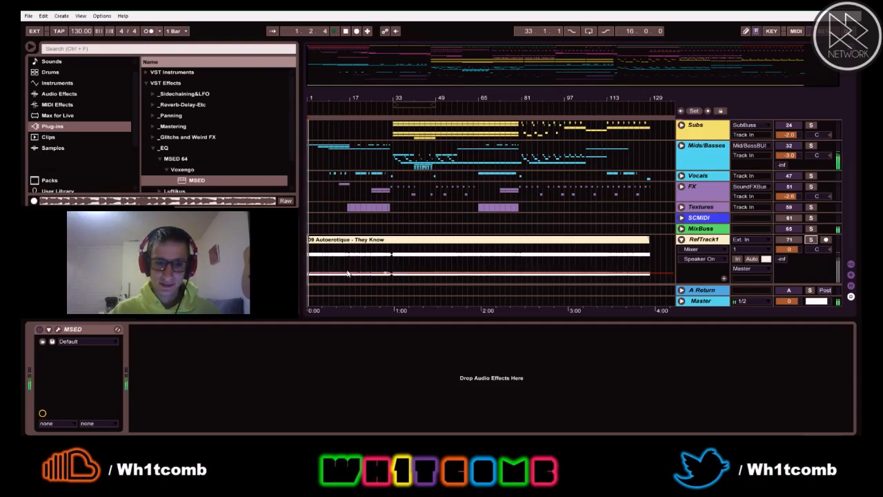
pyautogui.click(811, 240)
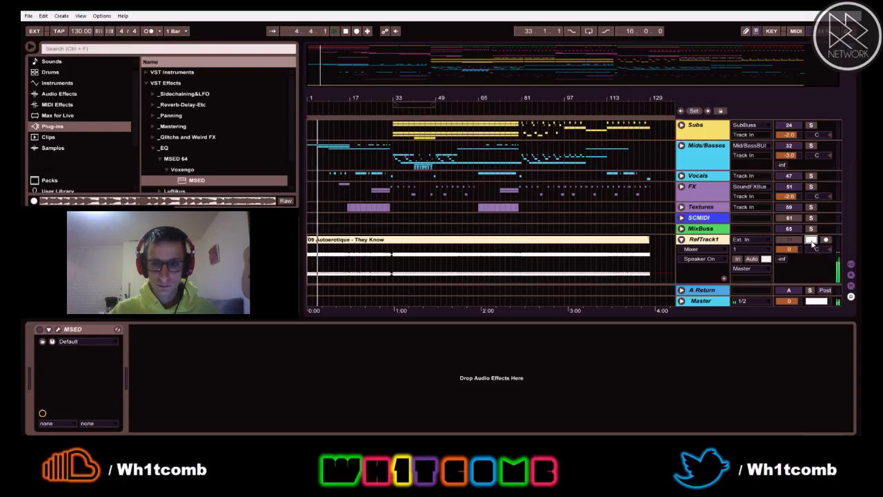
pyautogui.click(811, 240)
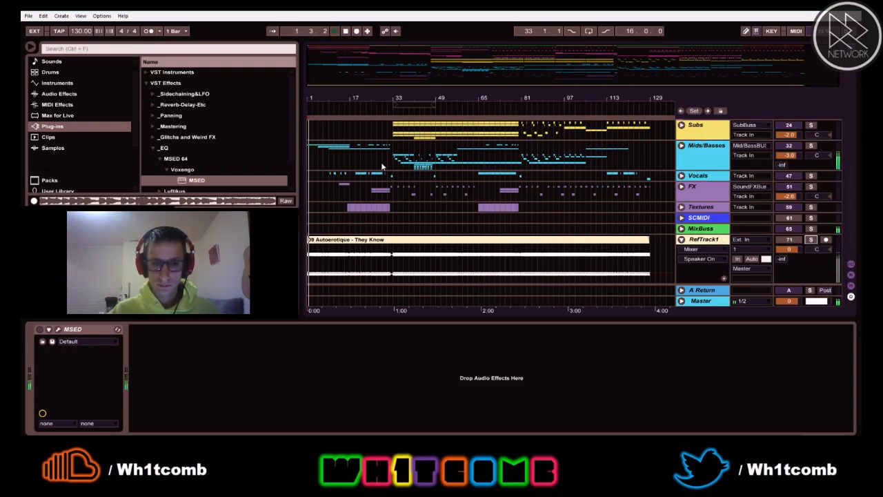
# - Collapse the Kick&Snare group and briefly play the first Drop section from bar 33
pyautogui.scroll(10, 417, 182)
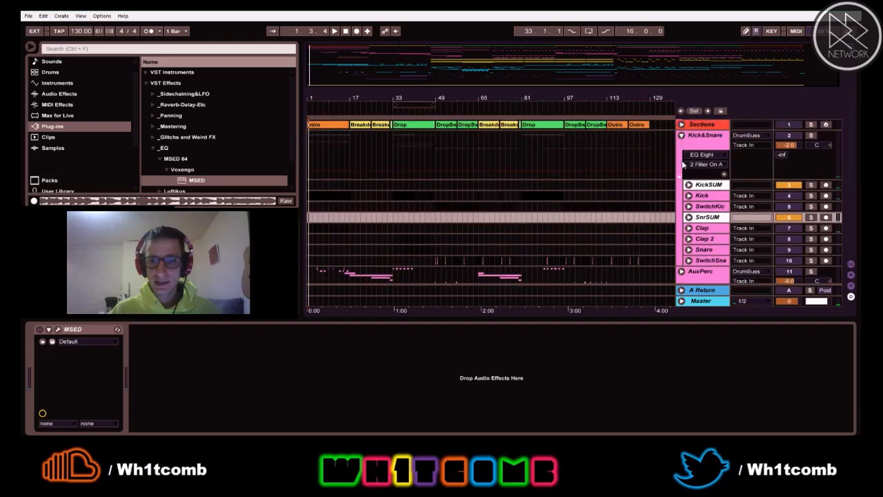
pyautogui.click(682, 137)
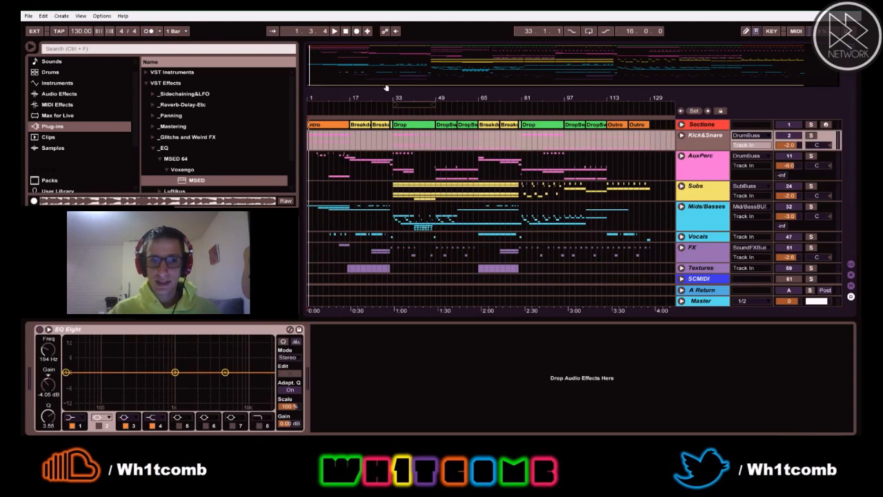
pyautogui.moveTo(384, 98); pyautogui.dragTo(384, 140)
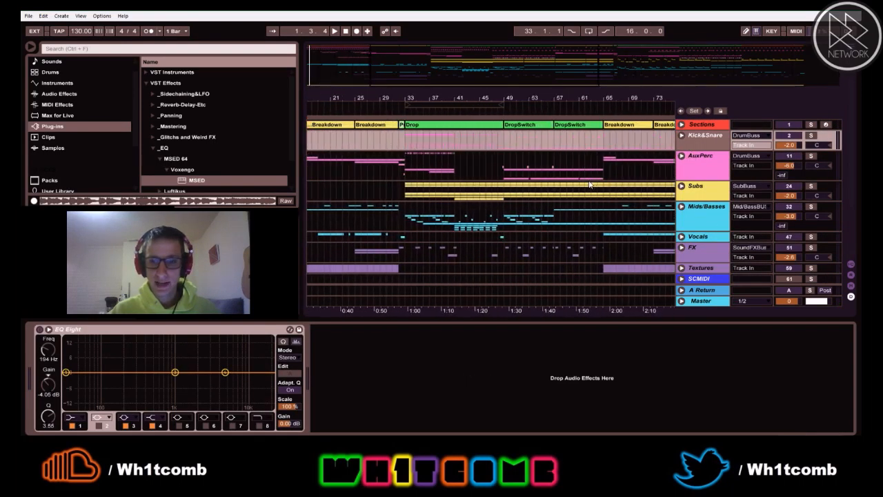
pyautogui.scroll(-2, 586, 180)
pyautogui.scroll(2, 458, 147)
pyautogui.click(406, 170)
pyautogui.press('space')
pyautogui.press('space')
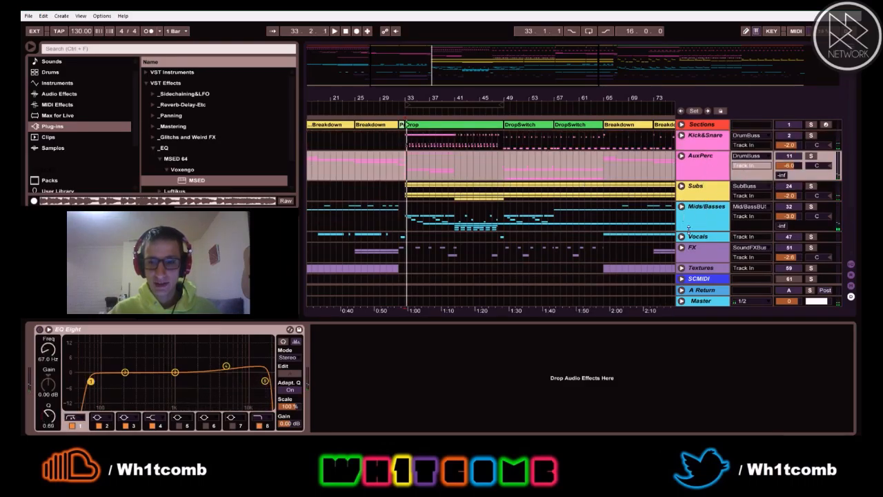
# - Expand the FX group and audition the soloed ShortRise track from about bar 40
pyautogui.scroll(-2, 563, 243)
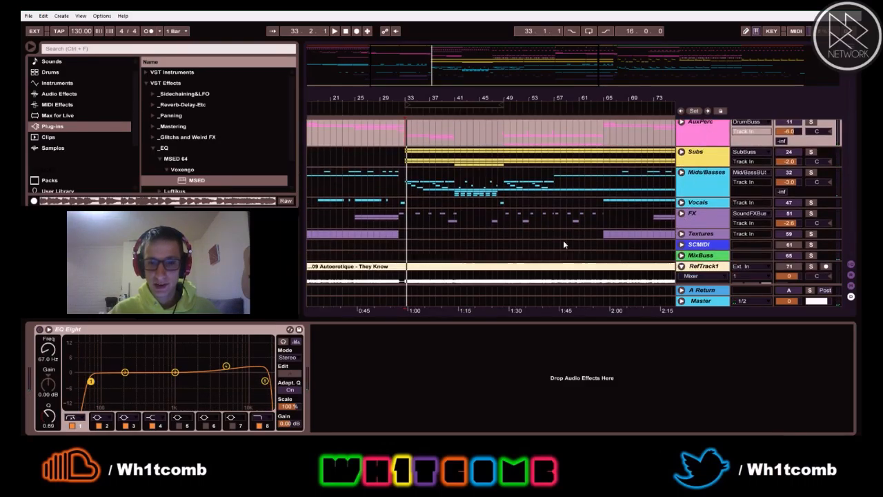
pyautogui.click(683, 214)
pyautogui.scroll(-2, 414, 262)
pyautogui.scroll(-2, 426, 248)
pyautogui.click(449, 259)
pyautogui.press('space')
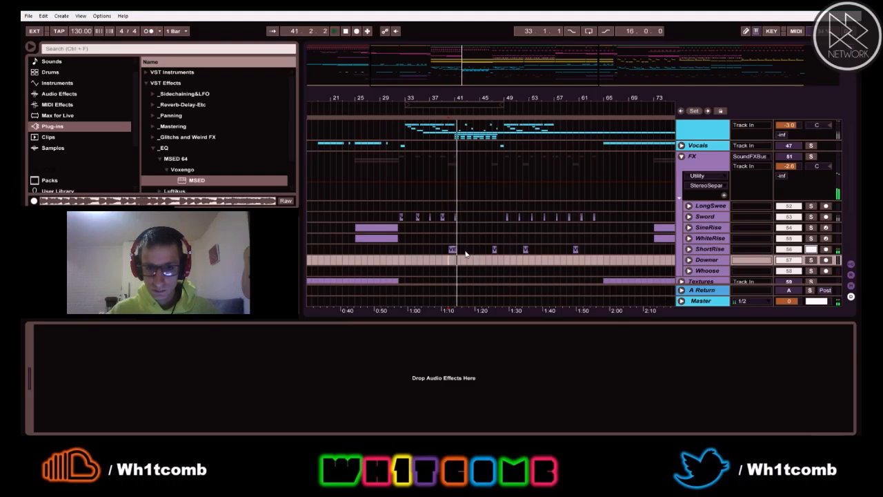
pyautogui.press('space')
pyautogui.press('space')
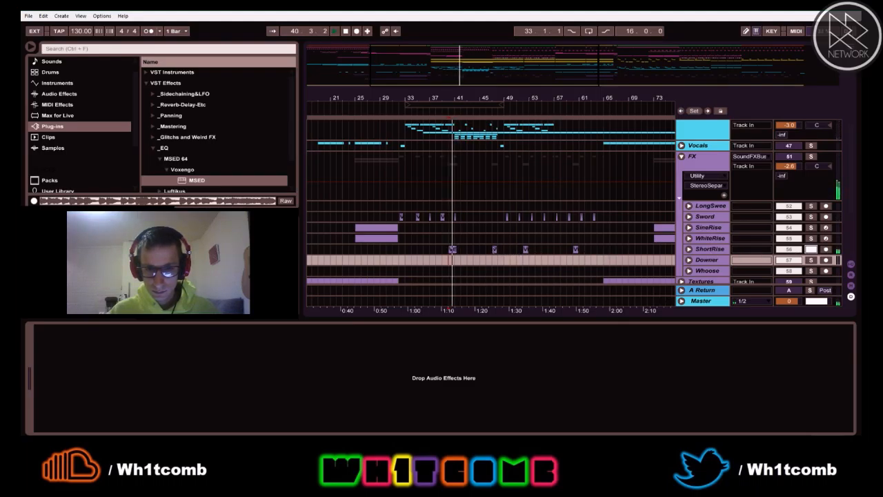
pyautogui.click(509, 251)
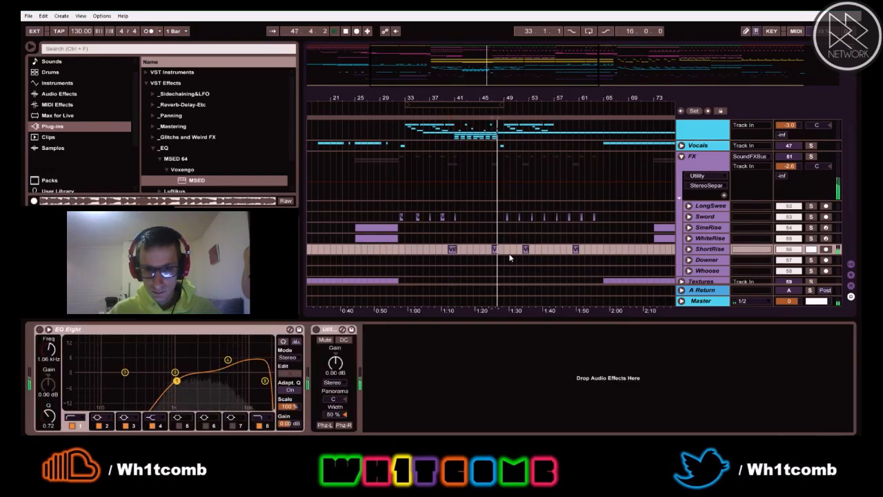
# - Select all four ShortRise clips, set their warp mode to Complex and play them back
pyautogui.doubleClick(452, 251)
pyautogui.press('space')
pyautogui.keyDown('shift'); pyautogui.click(575, 249); pyautogui.keyUp('shift')
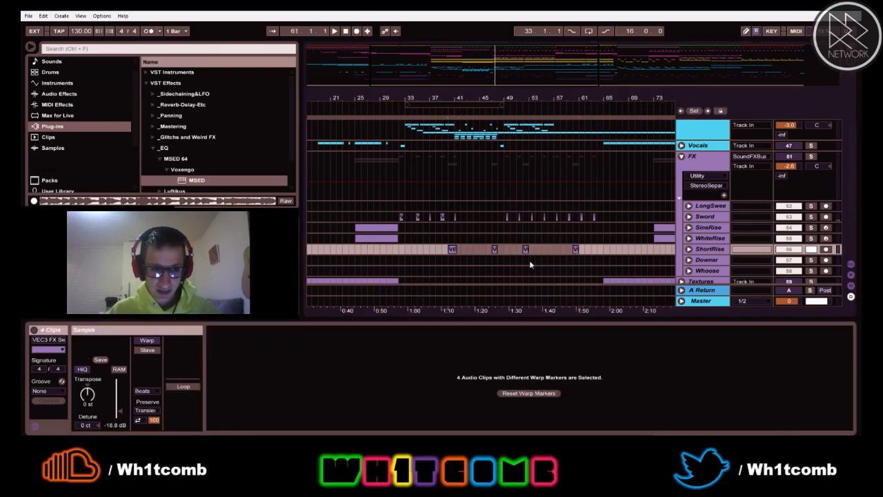
pyautogui.click(143, 390)
pyautogui.click(150, 416)
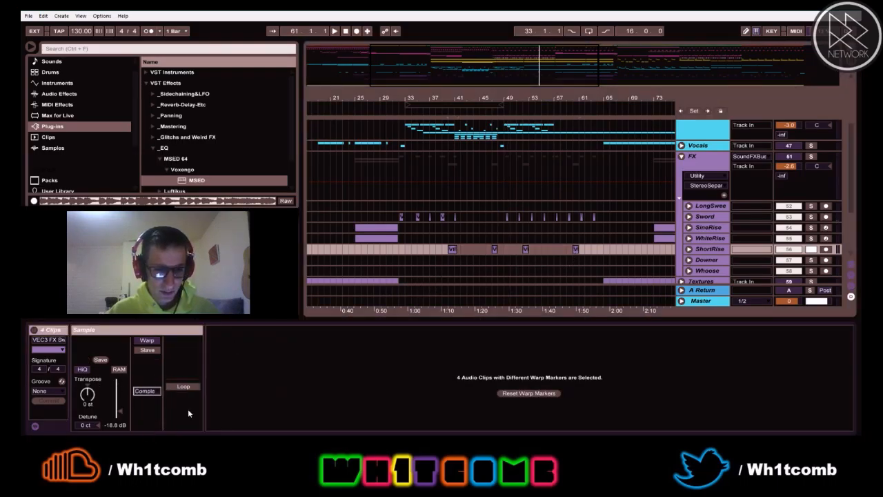
pyautogui.press('space')
pyautogui.press('space')
# - Turn off the ShortRise solo and select the Downer track in the FX group
pyautogui.click(682, 157)
pyautogui.click(682, 192)
pyautogui.scroll(-2, 690, 208)
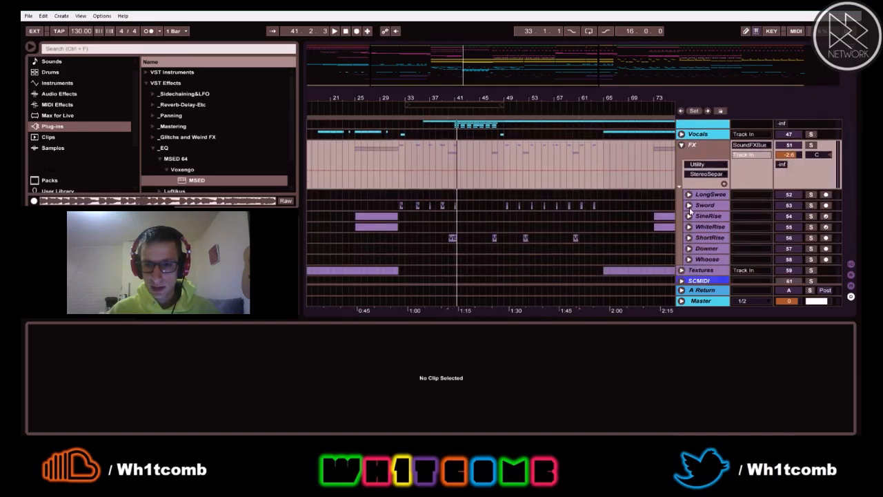
pyautogui.scroll(-3, 689, 207)
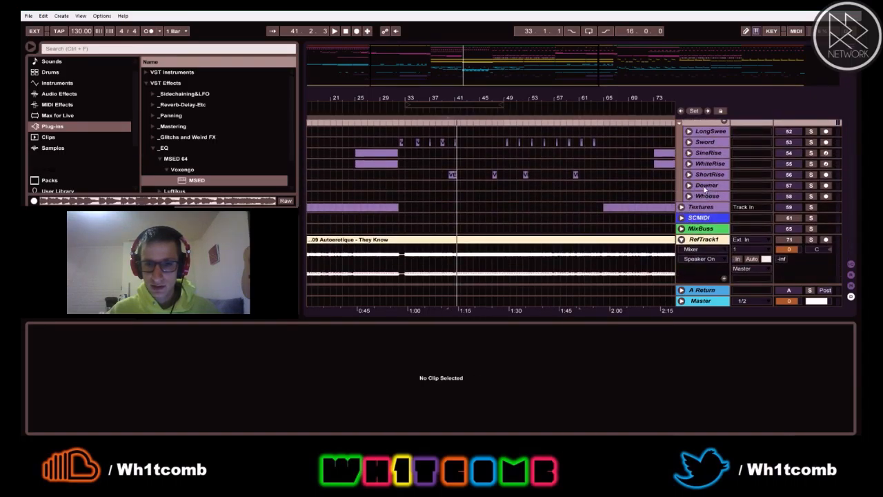
pyautogui.click(705, 186)
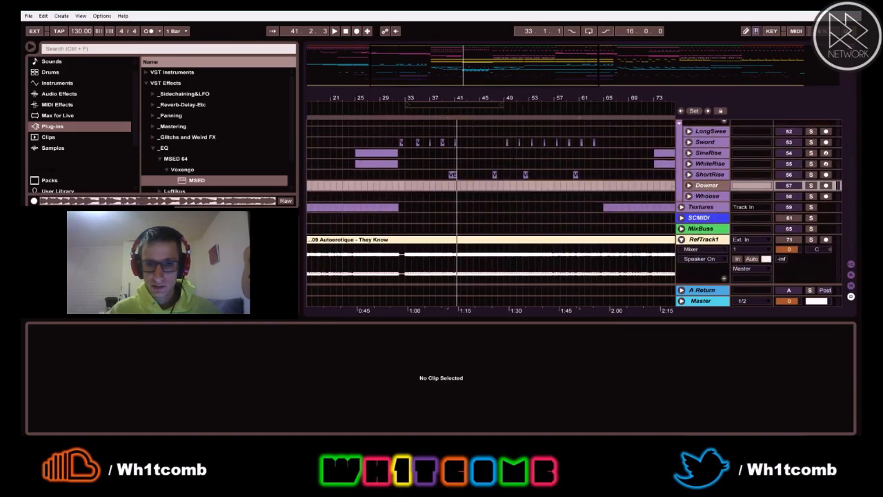
# - Play the arrangement briefly from its beginning
pyautogui.press('-')
pyautogui.press('-')
pyautogui.press('-')
pyautogui.press('-')
pyautogui.press('space')
pyautogui.press('space')
pyautogui.press('space')
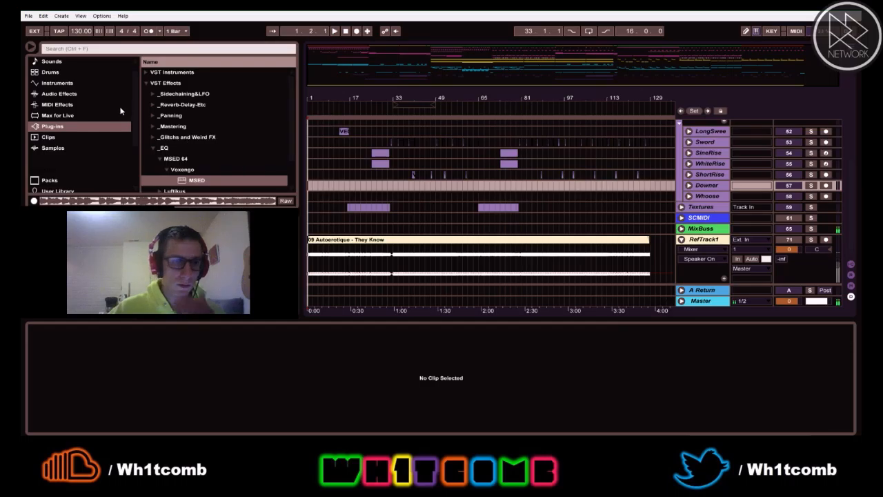
# - Browse the Samples folder to the trap pack's FX folder and preview the Cymatics - Impacts 49.wav sample
pyautogui.scroll(1, 73, 104)
pyautogui.click(59, 105)
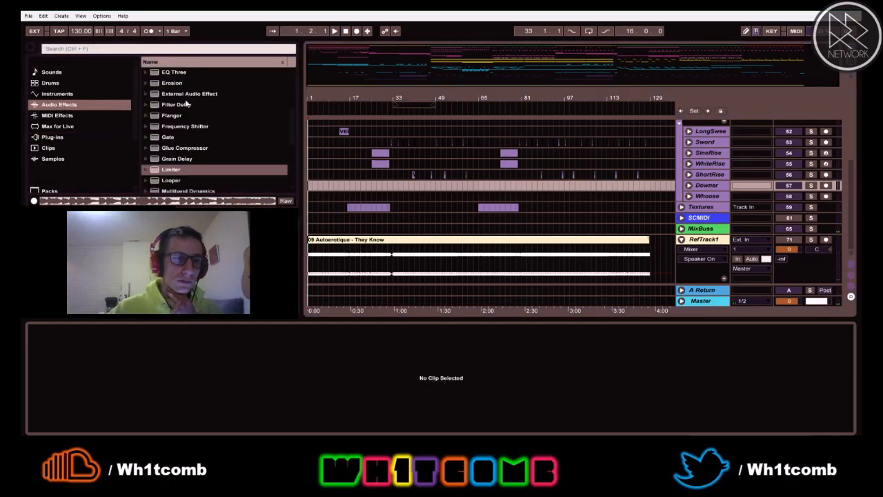
pyautogui.scroll(-4, 72, 141)
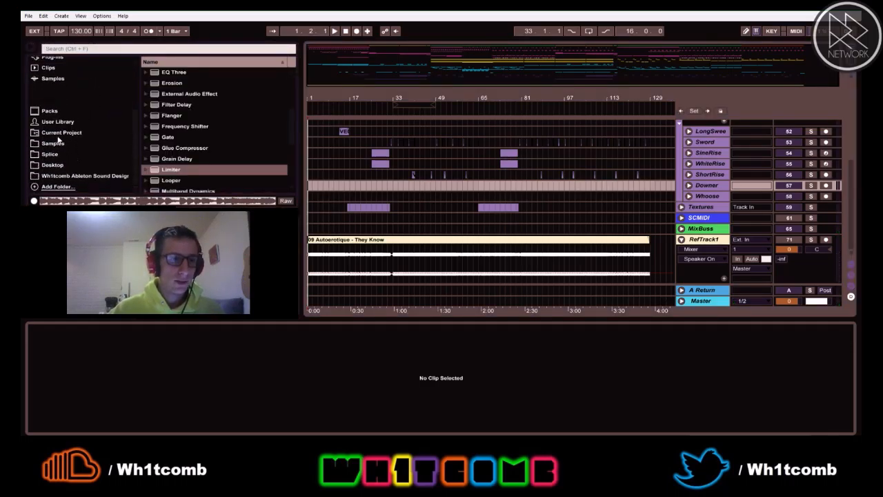
pyautogui.click(52, 145)
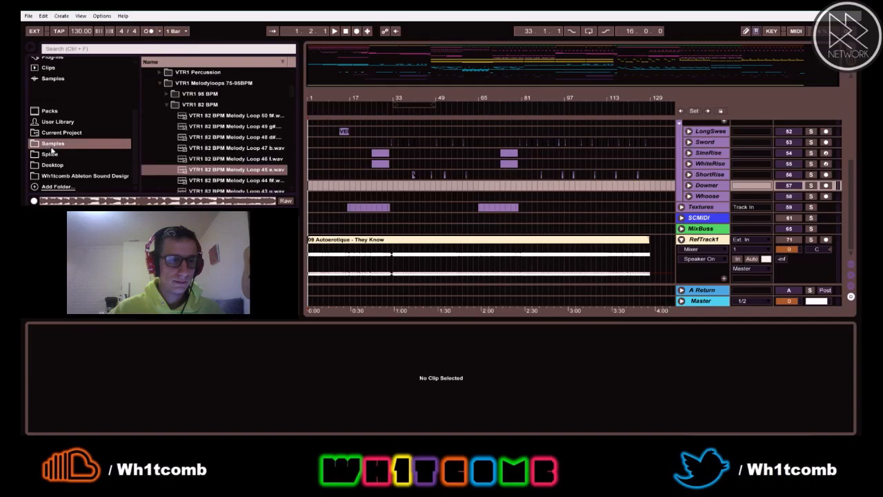
pyautogui.click(155, 82)
pyautogui.scroll(5, 157, 122)
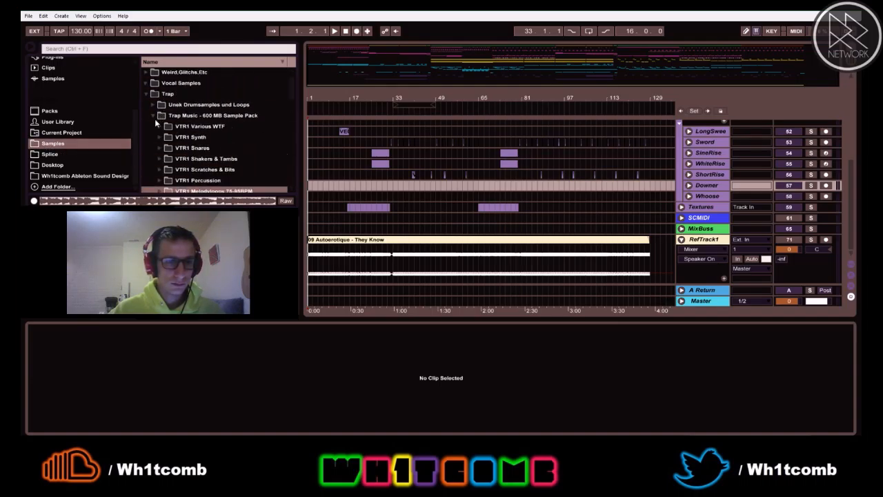
pyautogui.click(153, 117)
pyautogui.click(154, 138)
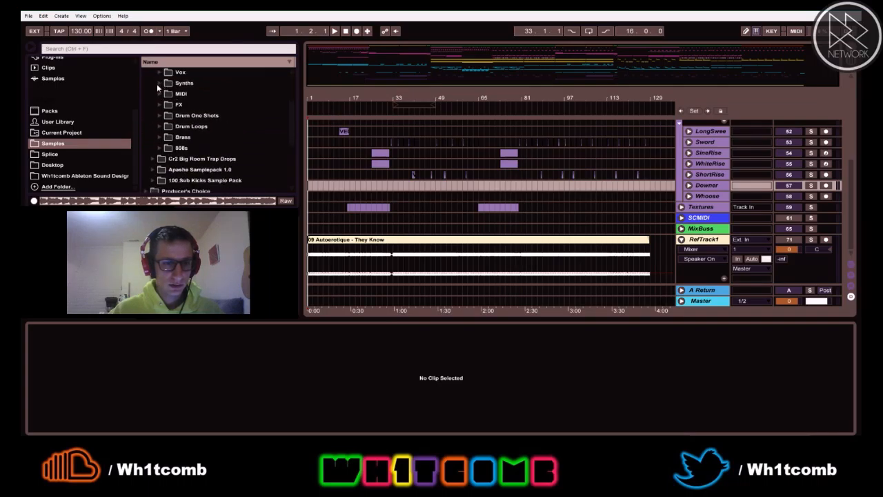
pyautogui.click(158, 105)
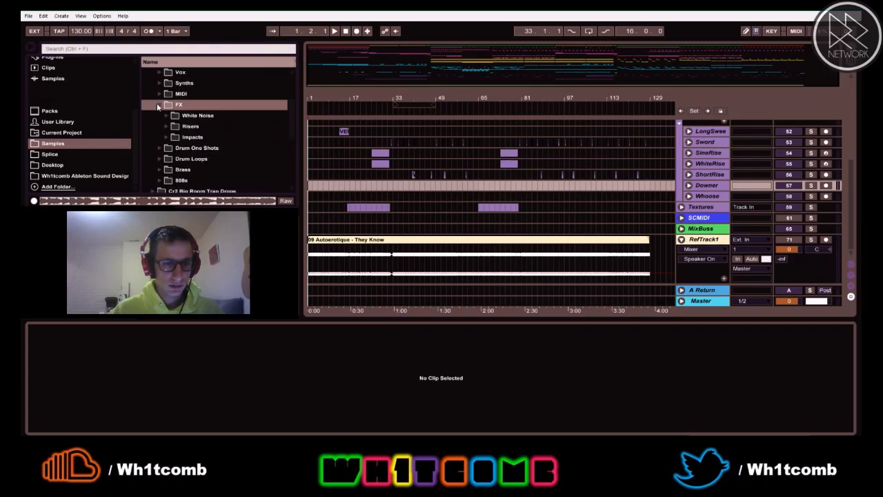
pyautogui.click(167, 138)
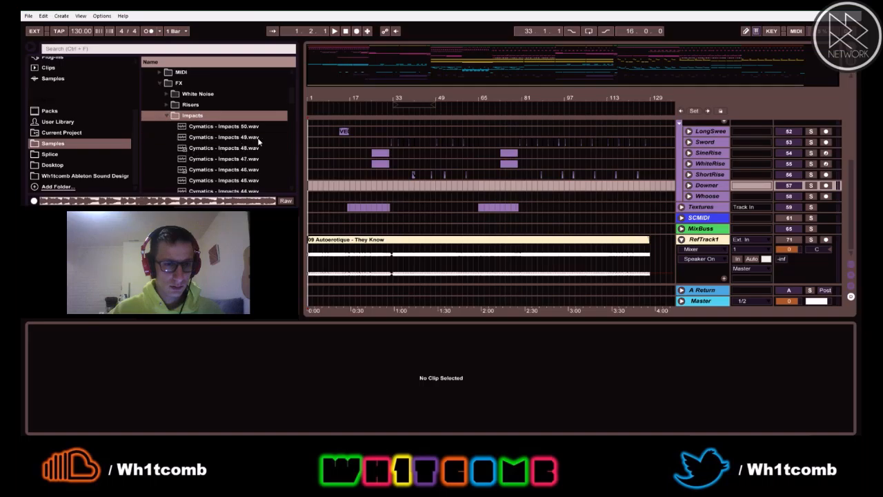
pyautogui.click(236, 140)
pyautogui.click(167, 116)
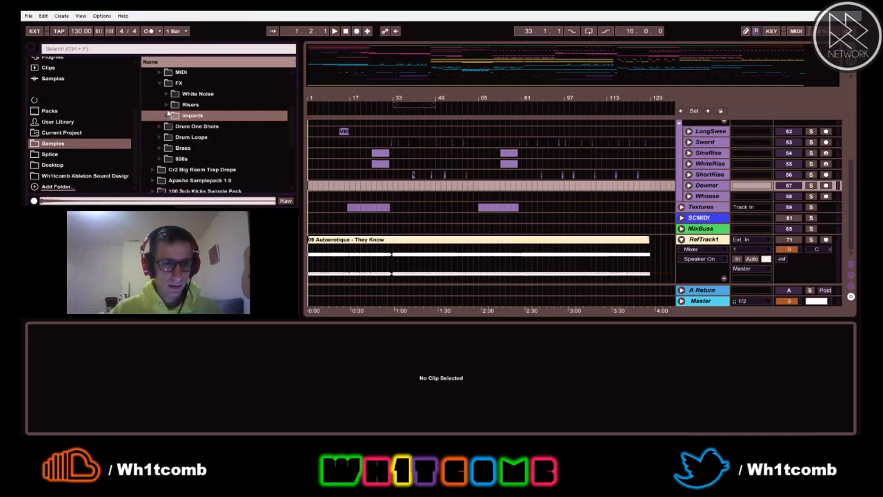
# - Preview the Cymatics White Noise Downlifter samples and place the chosen one on the Downer track at bar 1
pyautogui.click(167, 95)
pyautogui.click(175, 116)
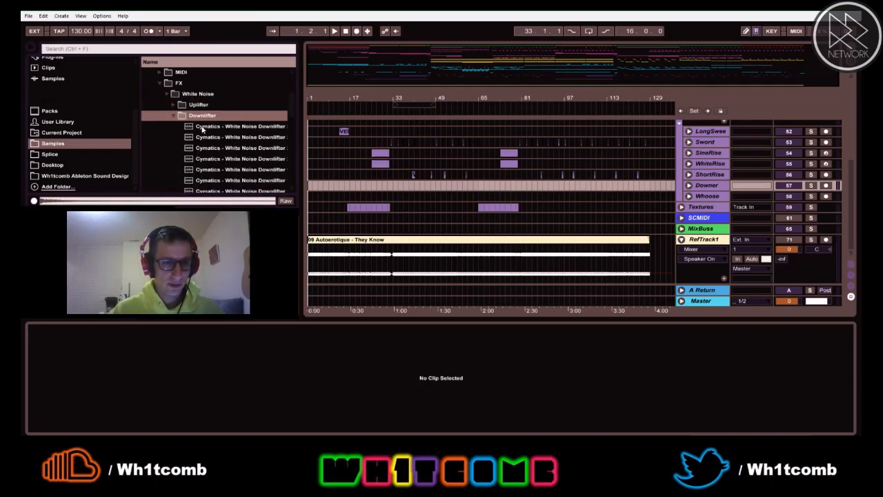
pyautogui.click(203, 137)
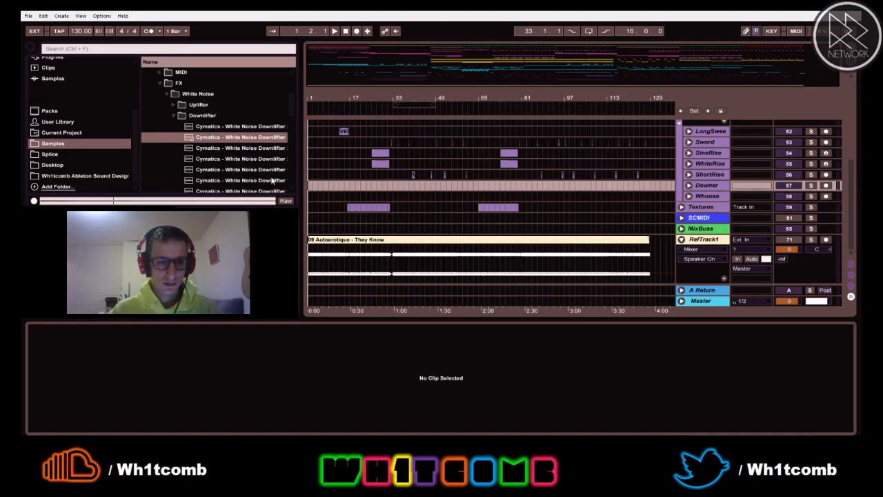
pyautogui.press('Down')
pyautogui.press('Down')
pyautogui.press('Down')
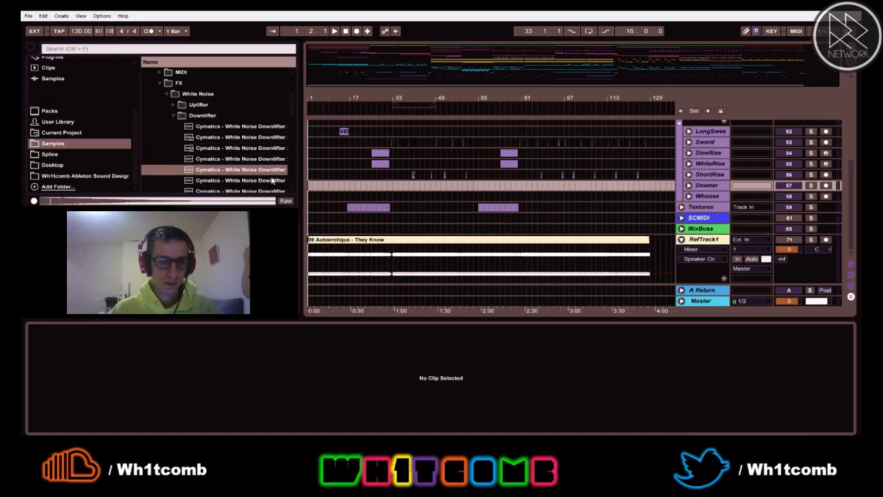
pyautogui.press('Down')
pyautogui.press('Down')
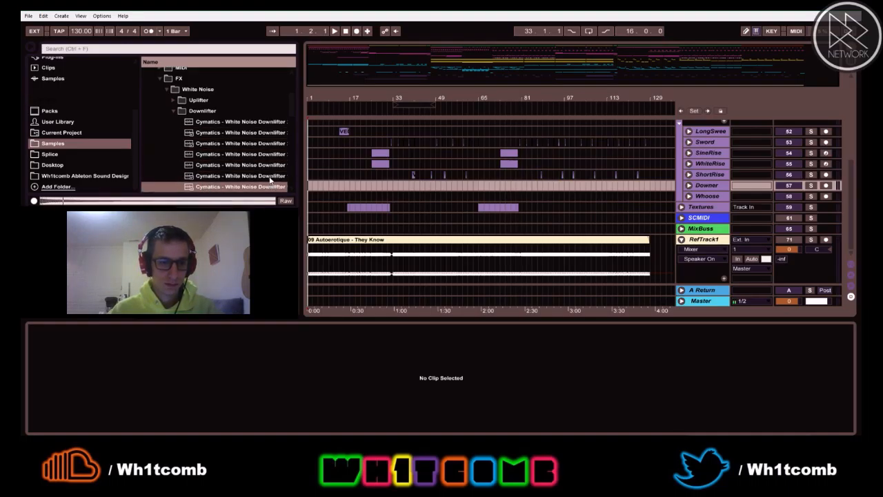
pyautogui.moveTo(266, 185); pyautogui.dragTo(326, 186)
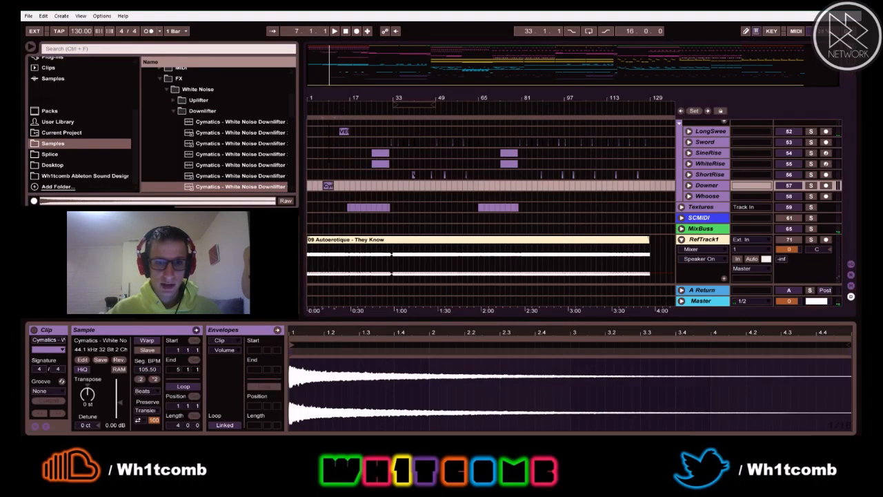
pyautogui.moveTo(312, 188); pyautogui.dragTo(306, 187)
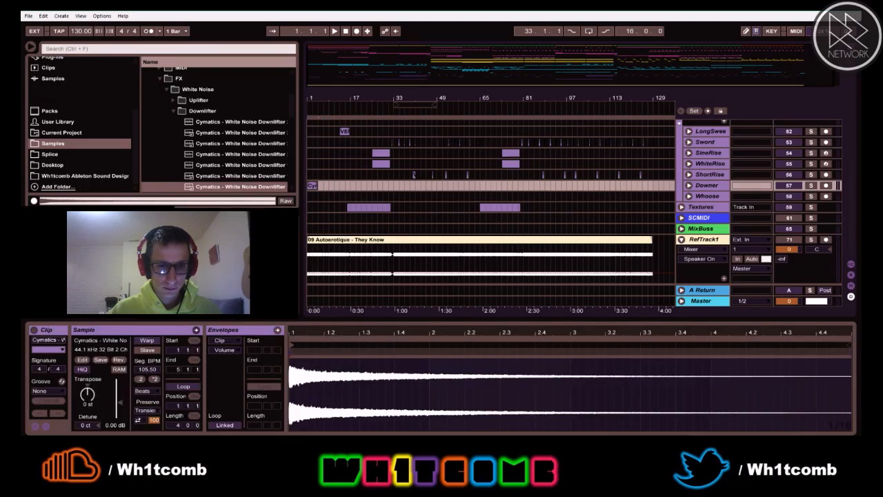
# - Set the downlifter clip's gain to -15 dB and play it back from bar 1
pyautogui.click(123, 425)
pyautogui.press('Return')
pyautogui.press('space')
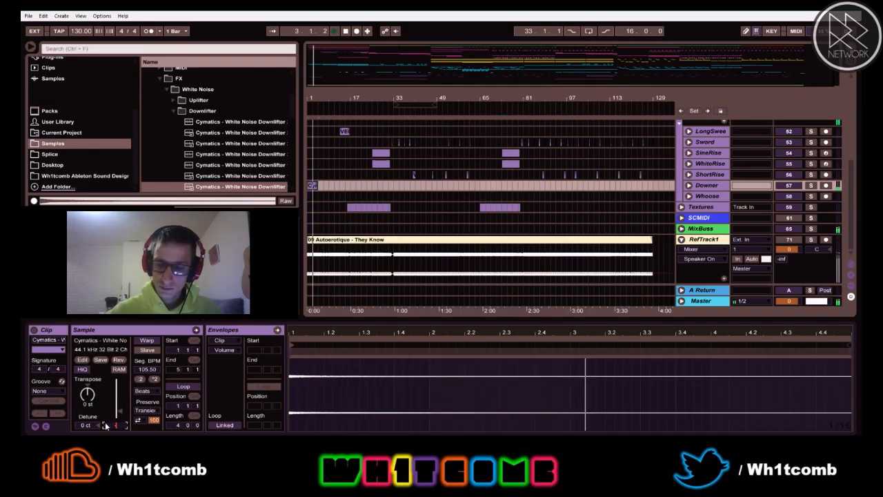
pyautogui.press('Delete')
pyautogui.write('-15')
pyautogui.press('Return')
pyautogui.press('space')
pyautogui.press('space')
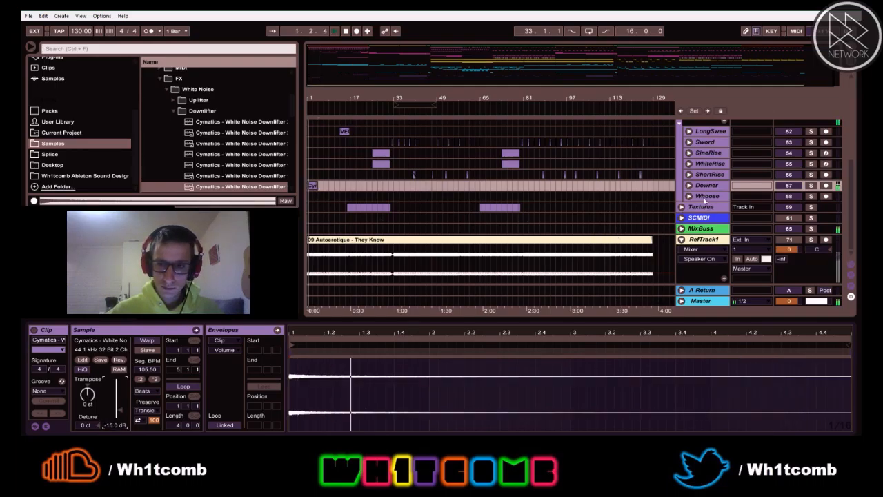
# - Unfold the Downer track, fade the downlifter clip out along its whole length and trim its end to bar 4
pyautogui.click(688, 186)
pyautogui.moveTo(336, 94); pyautogui.dragTo(298, 191)
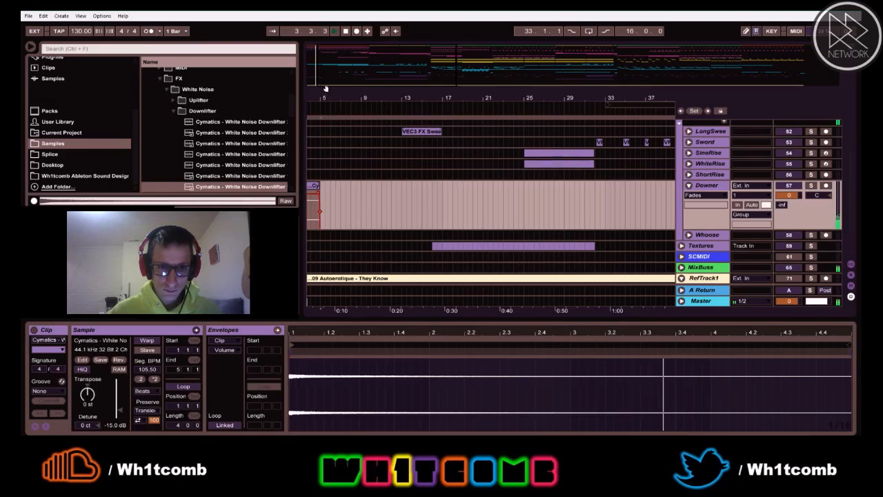
pyautogui.press('space')
pyautogui.press('space')
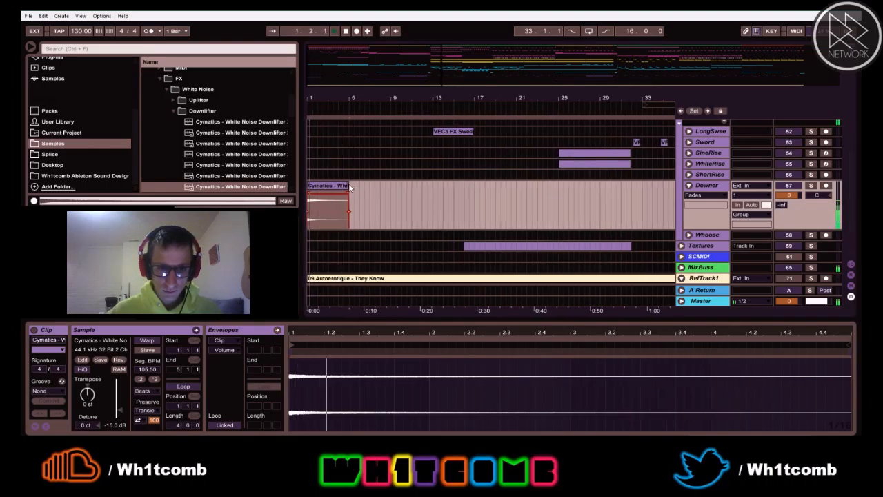
pyautogui.moveTo(348, 193); pyautogui.dragTo(310, 196)
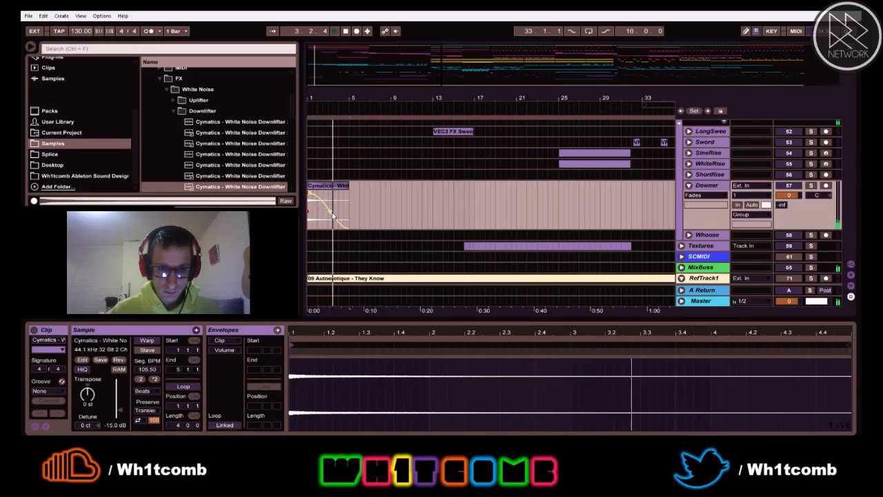
pyautogui.press('space')
pyautogui.press('space')
pyautogui.moveTo(349, 193); pyautogui.dragTo(337, 193)
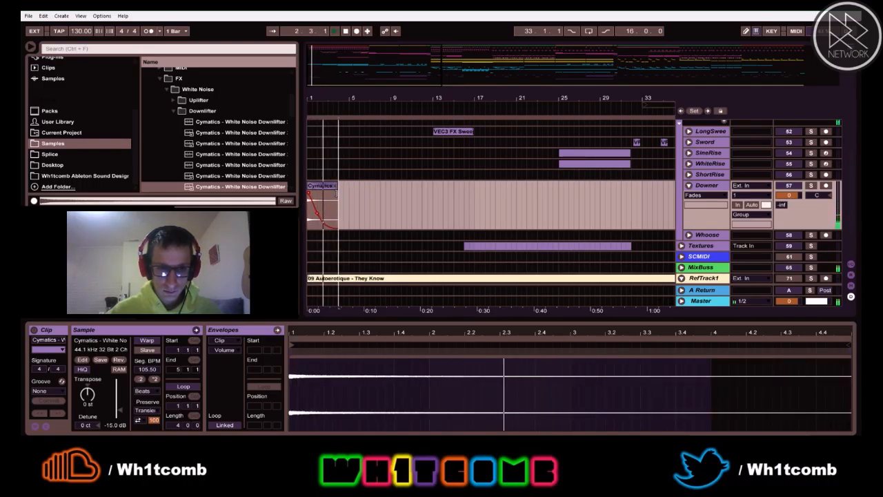
# - Fold the Downer track and compare the mix with the soloed RefTrack1 from bar 17
pyautogui.click(689, 185)
pyautogui.scroll(1, 690, 245)
pyautogui.scroll(-1, 707, 250)
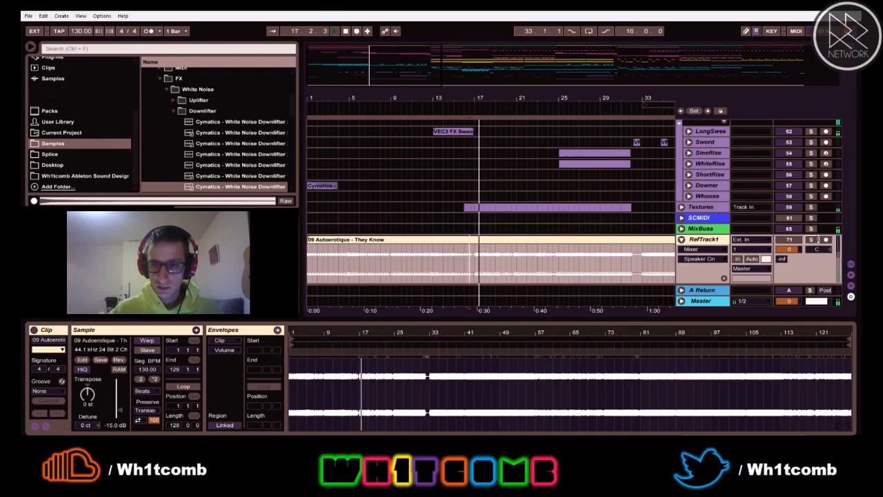
pyautogui.click(812, 240)
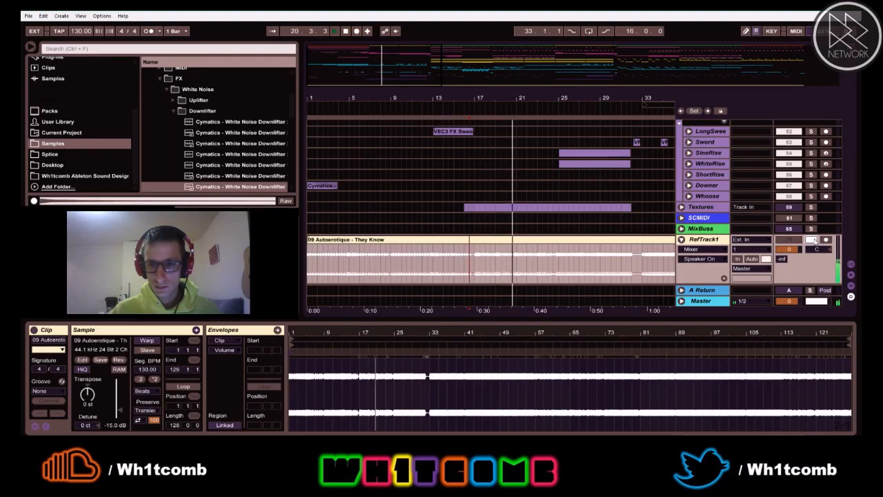
pyautogui.click(813, 240)
# - Collapse the FX group and toggle the RefTrack1 solo to compare the section leading up to bar 33
pyautogui.scroll(5, 644, 224)
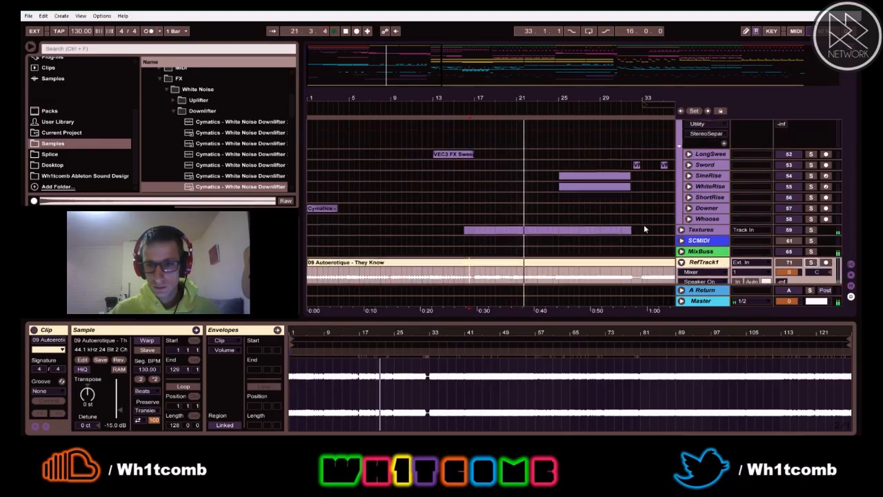
pyautogui.scroll(3, 686, 203)
pyautogui.click(682, 196)
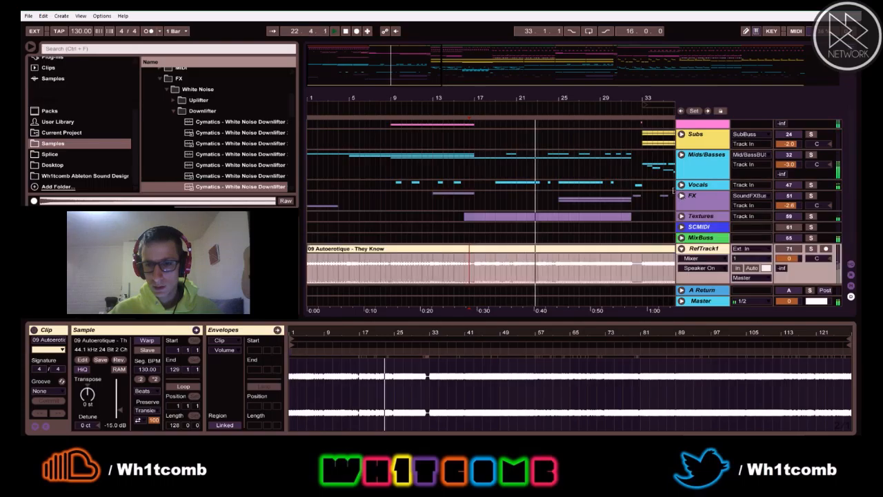
pyautogui.scroll(-1, 674, 194)
pyautogui.click(811, 240)
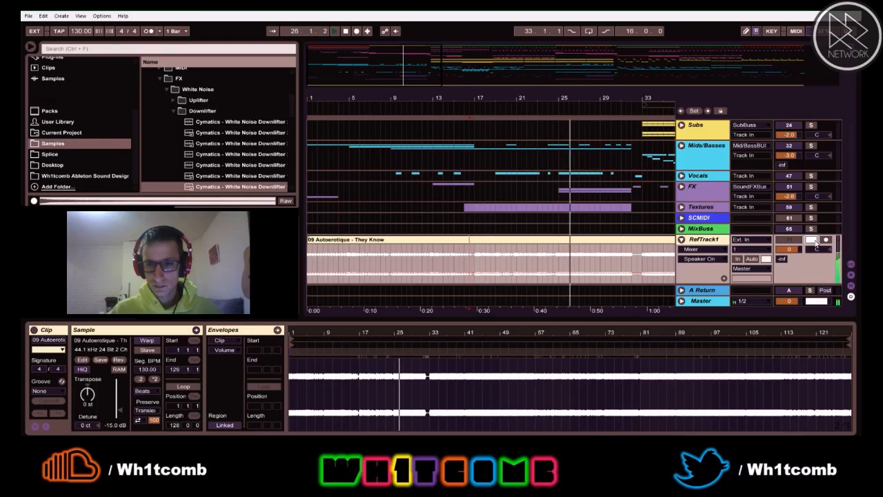
pyautogui.click(811, 240)
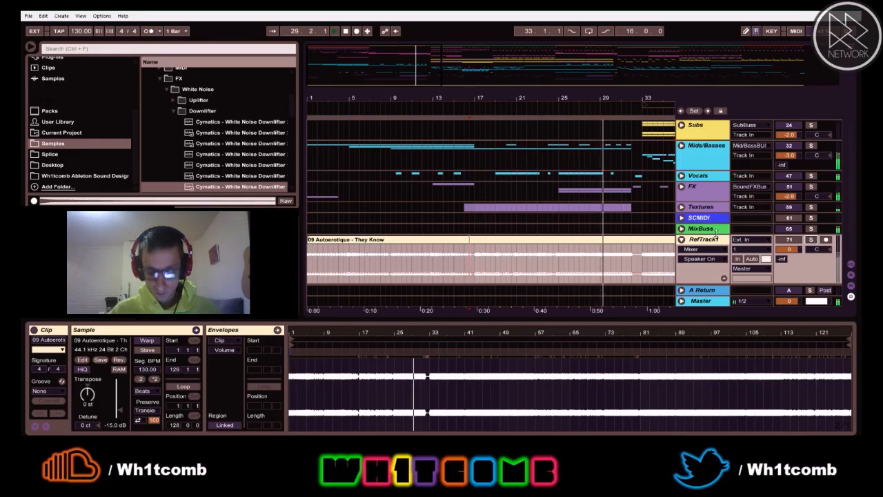
pyautogui.click(812, 240)
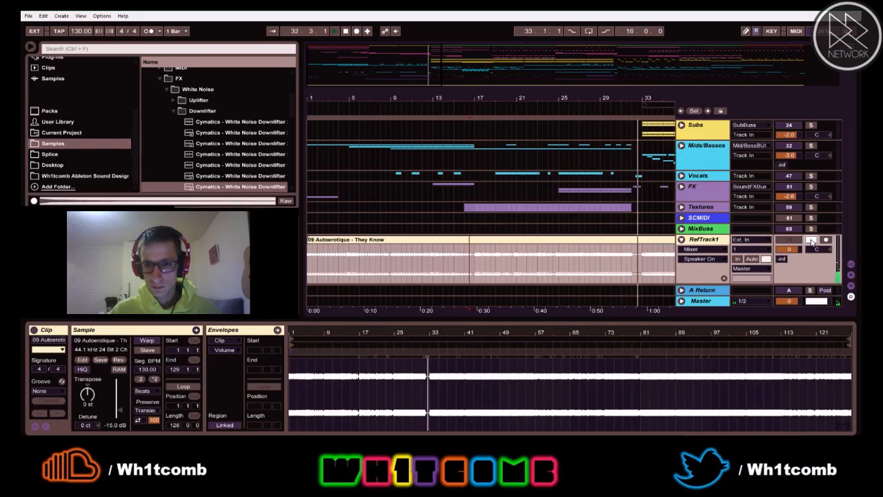
pyautogui.click(811, 240)
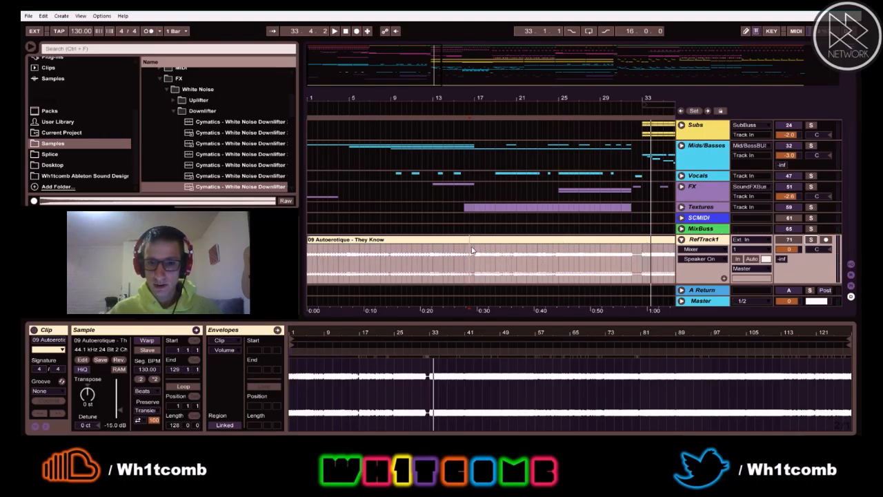
# - Replay the section from bar 17, then compare the drop at bar 33 with the reference by toggling RefTrack1's solo
pyautogui.press('space')
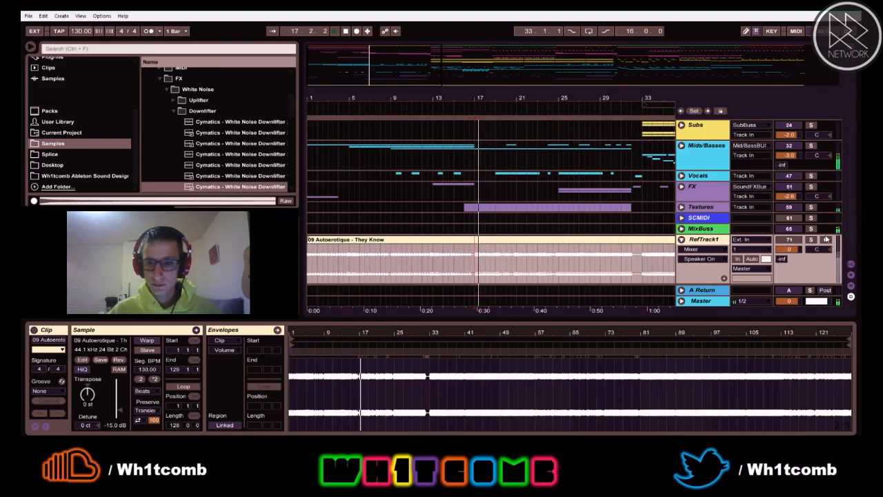
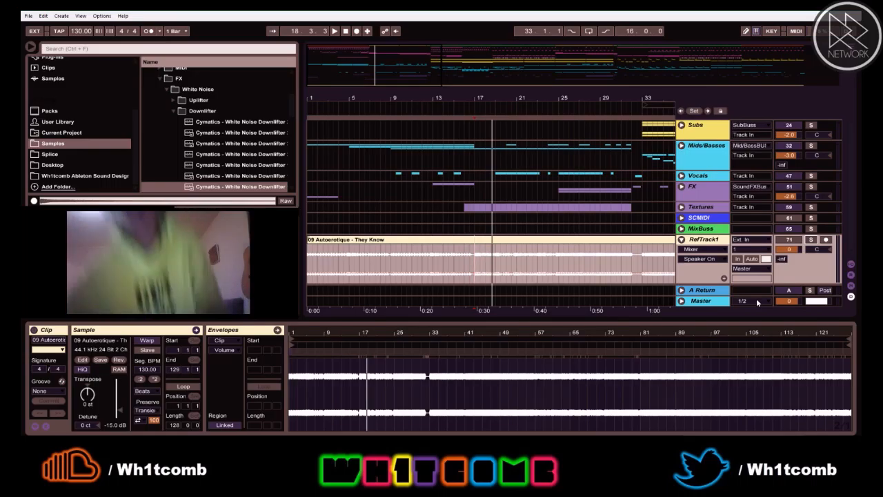
pyautogui.press('space')
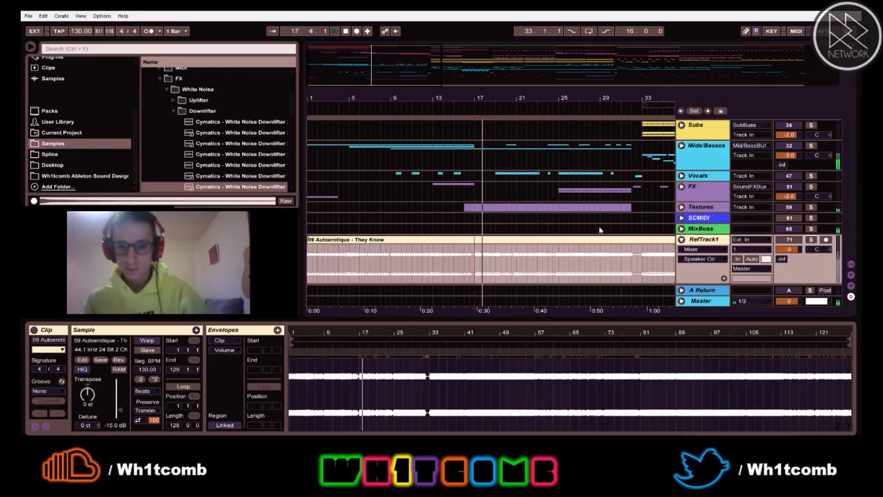
pyautogui.click(559, 256)
pyautogui.moveTo(609, 98); pyautogui.dragTo(536, 98)
pyautogui.click(571, 112)
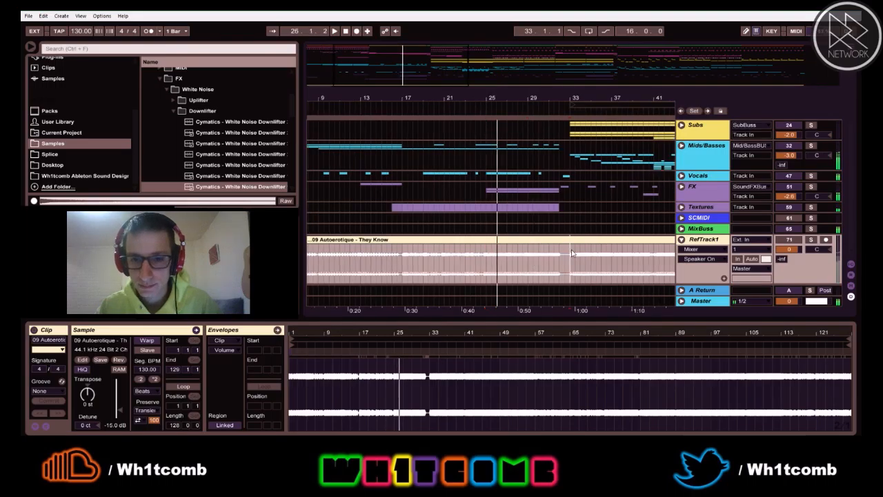
pyautogui.click(811, 240)
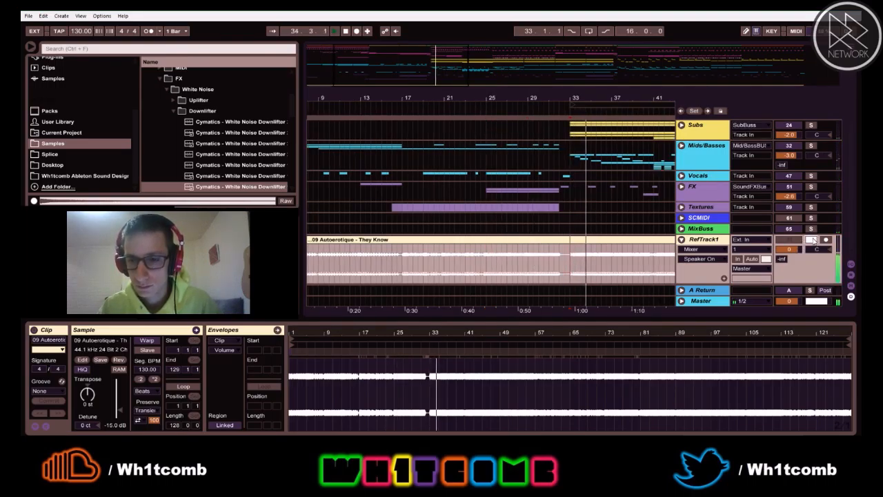
pyautogui.click(811, 239)
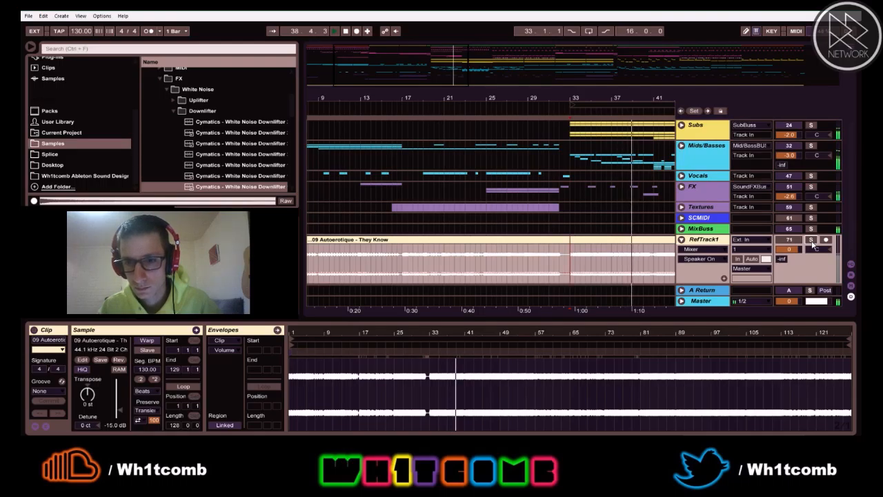
# - Replay the drop briefly from bar 33 and unfold the Mids/Basses group to show its tracks
pyautogui.press('space')
pyautogui.press('space')
pyautogui.press('space')
pyautogui.scroll(1, 674, 216)
pyautogui.scroll(1, 697, 200)
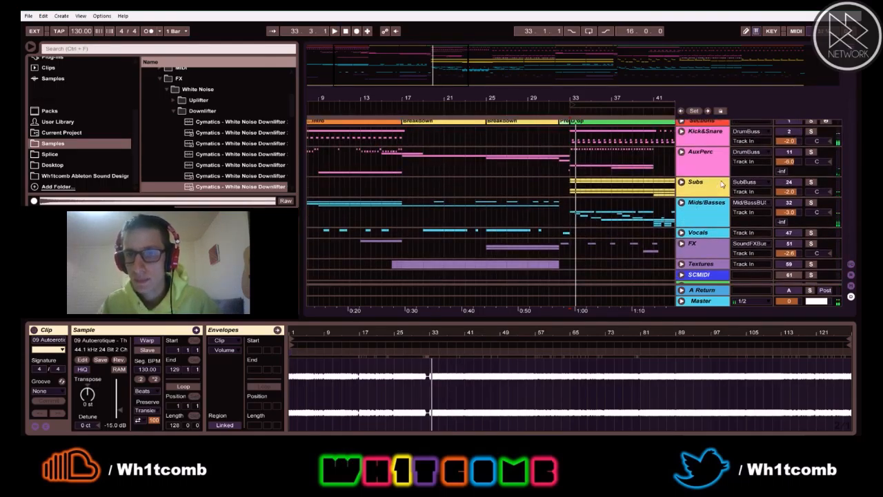
pyautogui.click(682, 204)
pyautogui.scroll(-3, 701, 239)
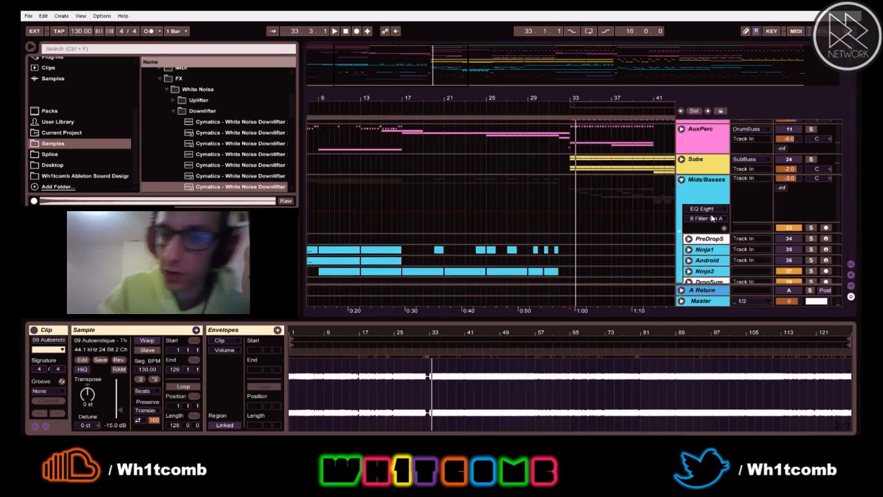
pyautogui.scroll(1, 705, 184)
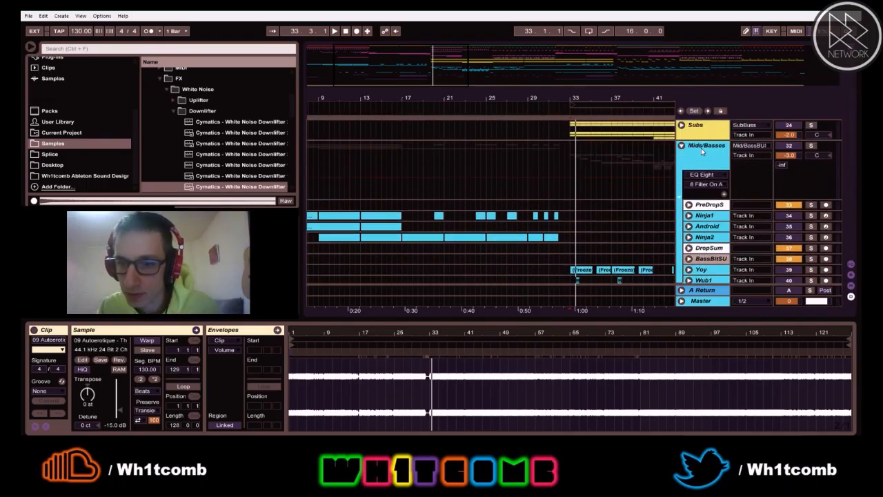
# - Inspect the device chains of the Mids/Basses group and its DropSum track
pyautogui.click(701, 147)
pyautogui.click(700, 149)
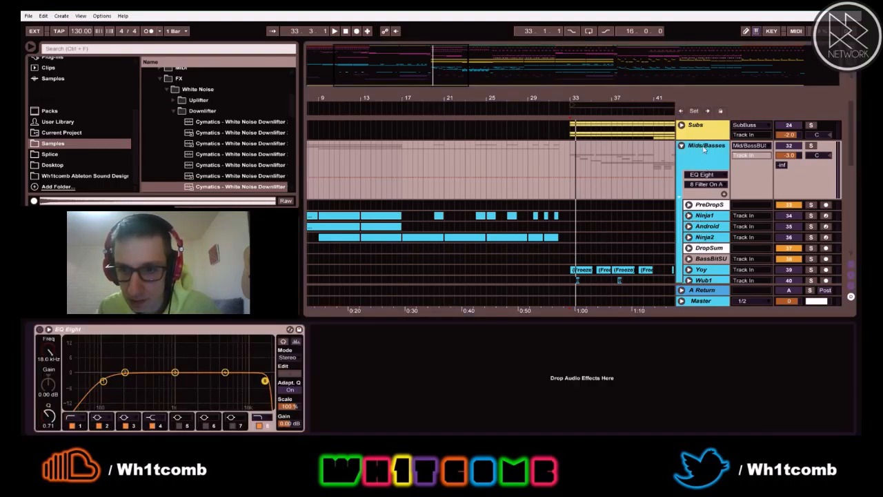
pyautogui.click(702, 250)
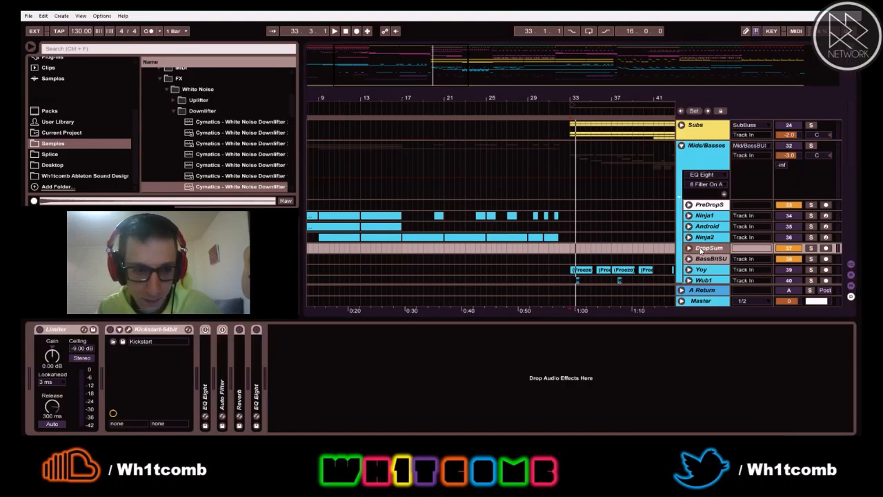
pyautogui.doubleClick(236, 373)
pyautogui.doubleClick(281, 328)
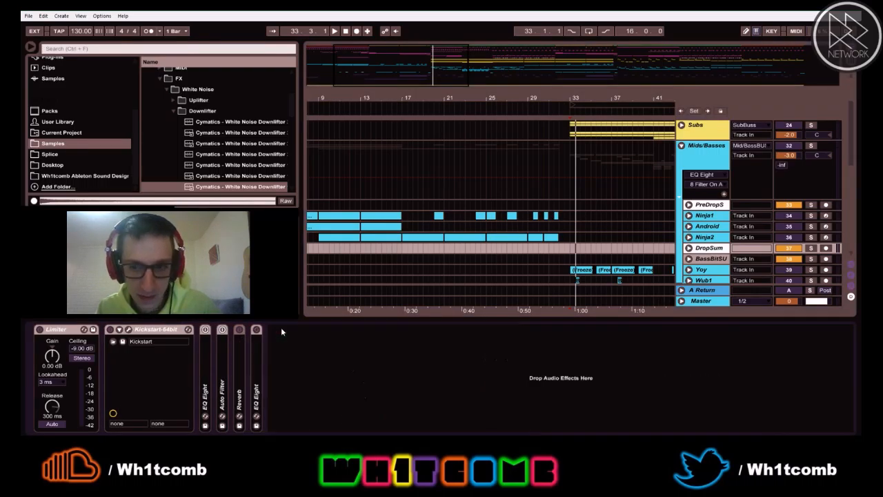
# - Add the Reverb audio effect after EQ Eight on the Mids/Basses group
pyautogui.click(697, 154)
pyautogui.scroll(4, 79, 99)
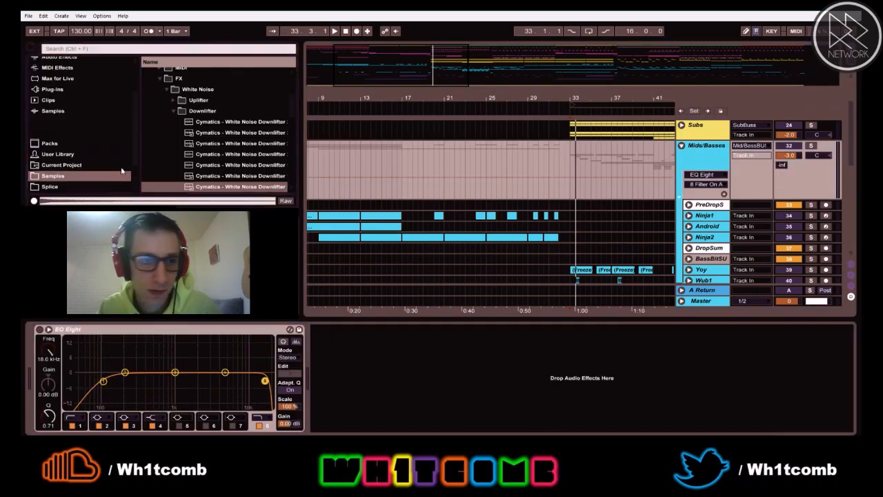
pyautogui.scroll(2, 78, 99)
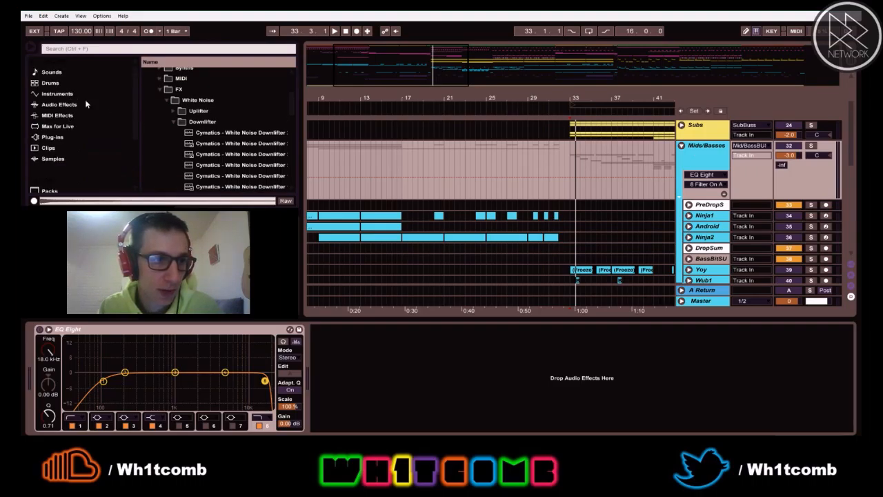
pyautogui.click(161, 90)
pyautogui.scroll(-1, 76, 114)
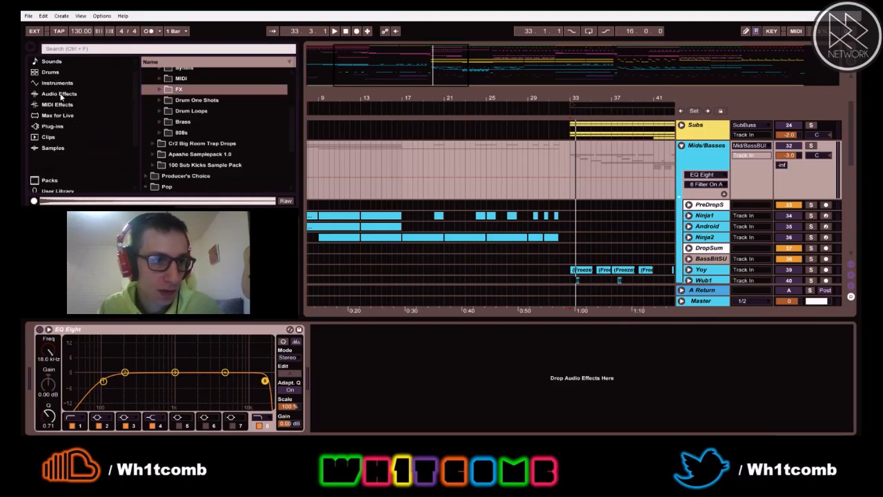
pyautogui.click(62, 94)
pyautogui.scroll(-3, 165, 157)
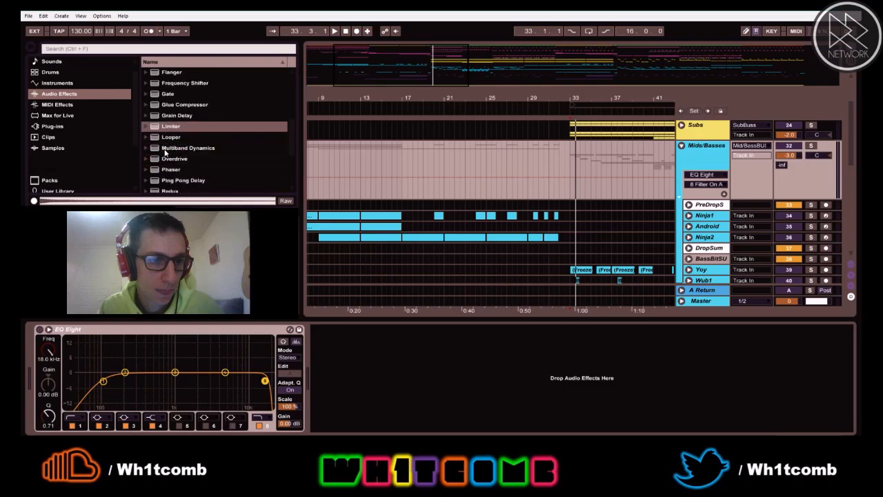
pyautogui.click(166, 159)
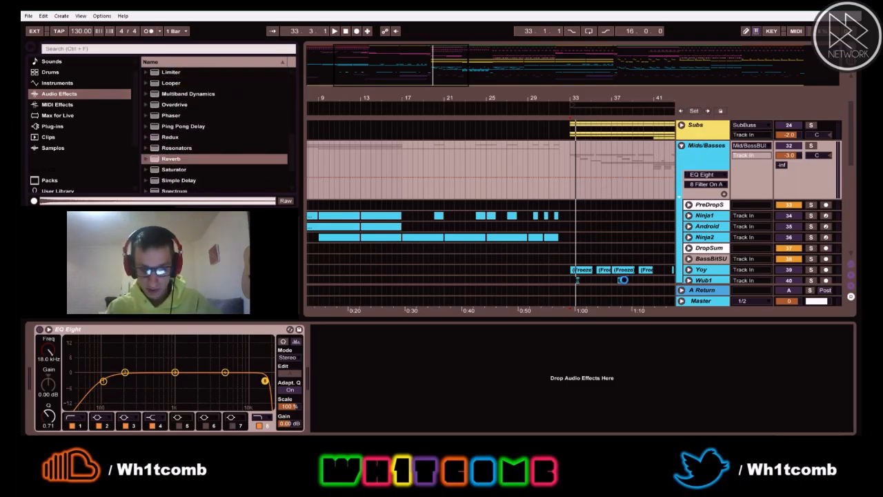
pyautogui.moveTo(619, 279); pyautogui.dragTo(620, 281)
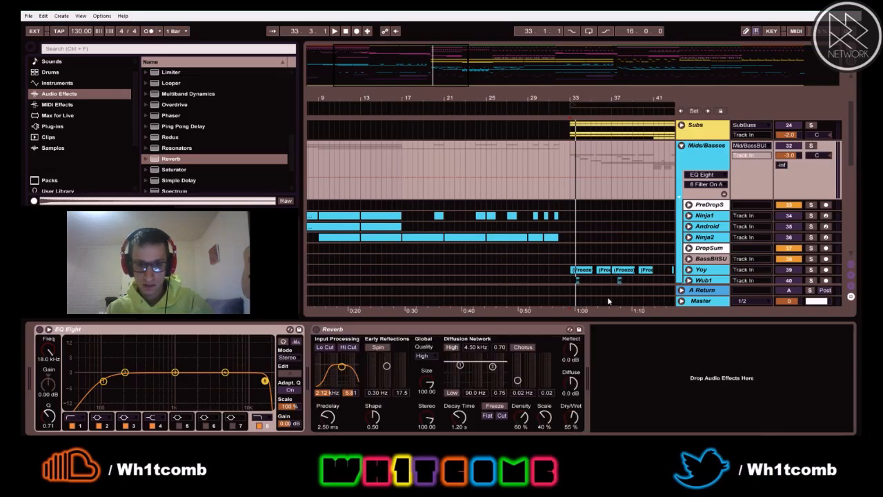
# - Play the drop and set the Dry/Wet of the Mids/Basses Reverb to 20%
pyautogui.press('space')
pyautogui.click(570, 427)
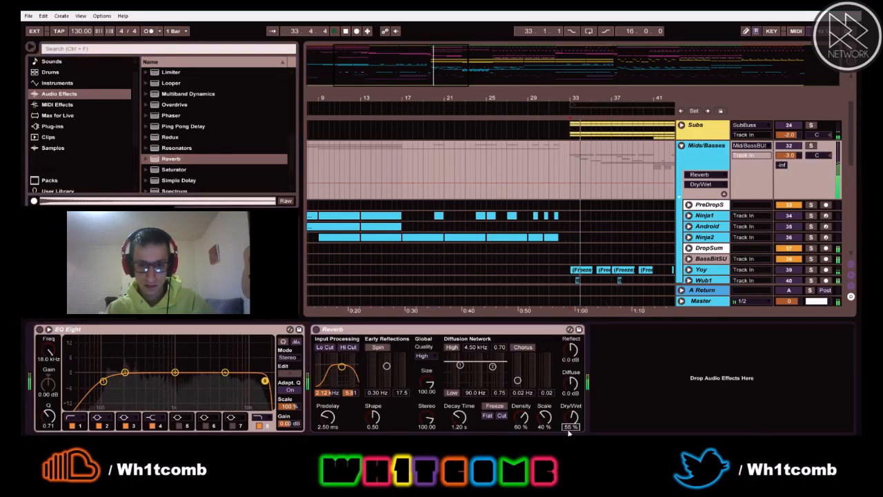
pyautogui.write('20')
pyautogui.press('Return')
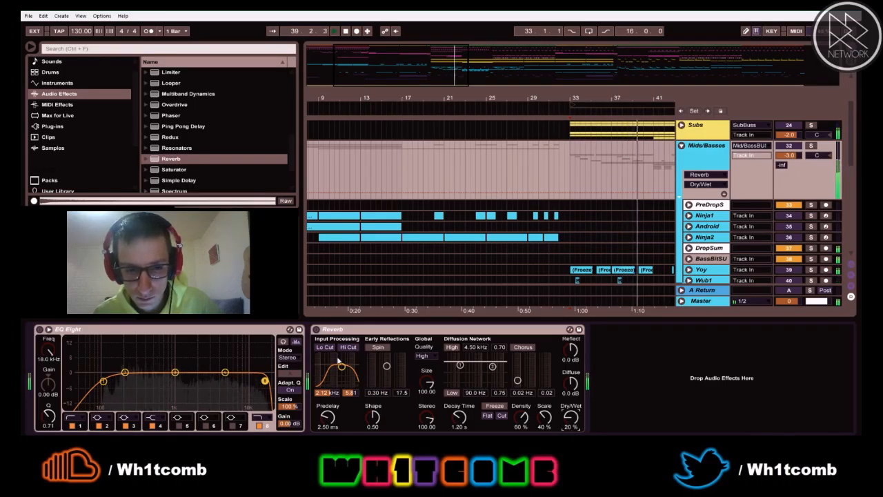
# - Refine the Mids/Basses Reverb with an input filter width of 6.17, Stereo at 120 and Dry/Wet at 15%
pyautogui.moveTo(342, 366)
pyautogui.mouseDown()
pyautogui.moveTo(349, 383)
pyautogui.moveTo(341, 365)
pyautogui.mouseUp()
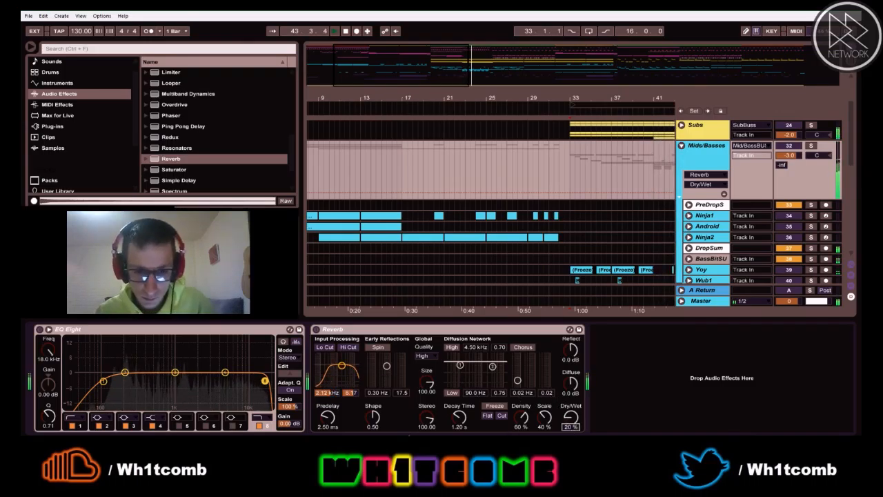
pyautogui.moveTo(428, 419); pyautogui.dragTo(427, 420)
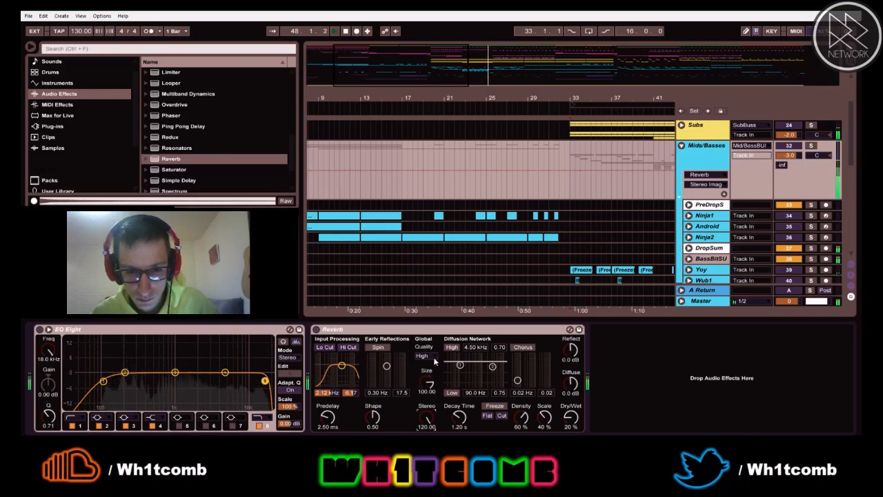
pyautogui.click(569, 427)
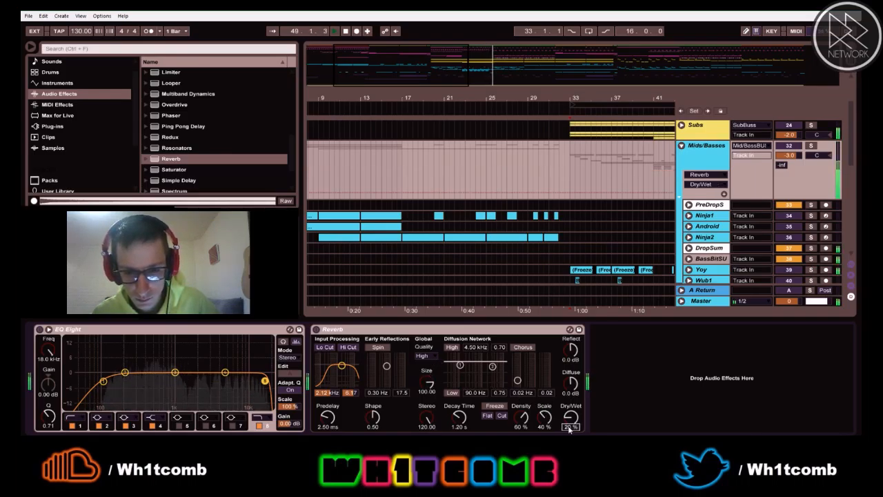
pyautogui.write('15')
pyautogui.press('Return')
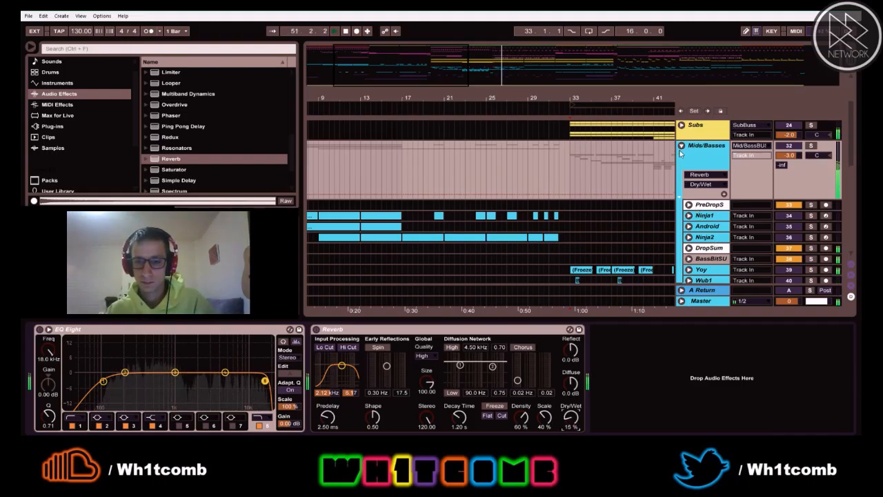
# - Check the Mids/Basses group with its solo, fold it, and compare the drop from bar 33 with the soloed RefTrack1
pyautogui.click(812, 146)
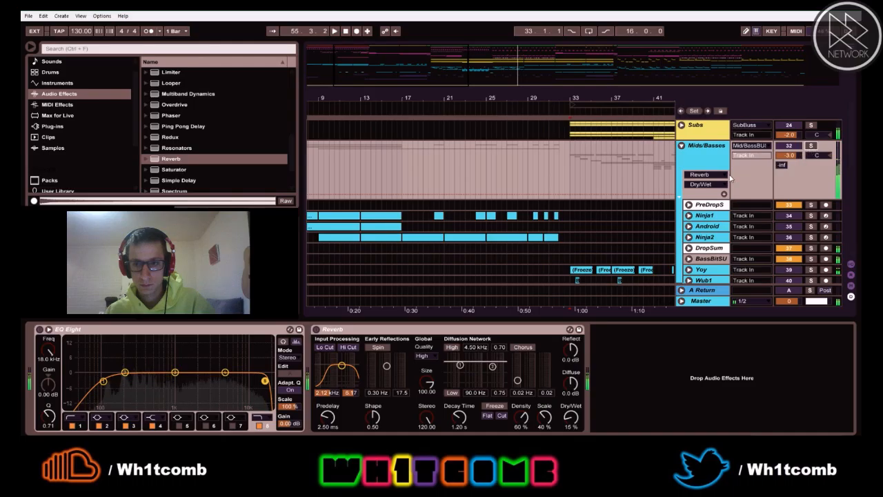
pyautogui.click(681, 145)
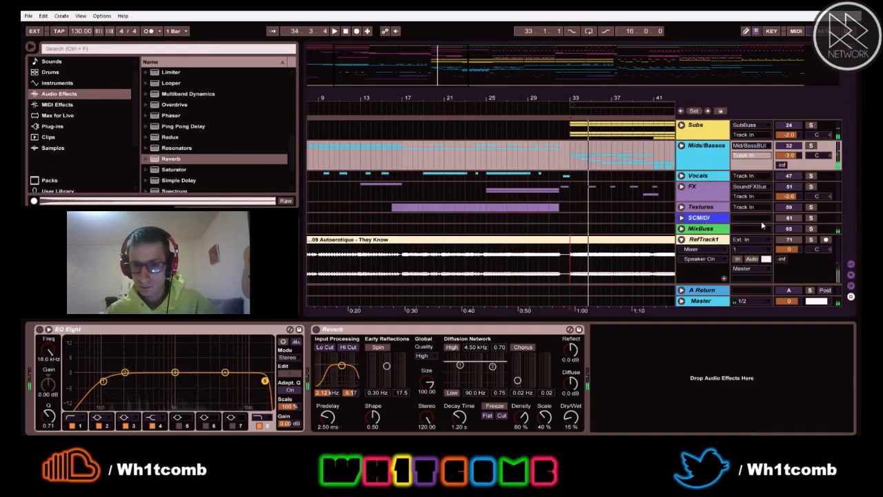
pyautogui.click(810, 240)
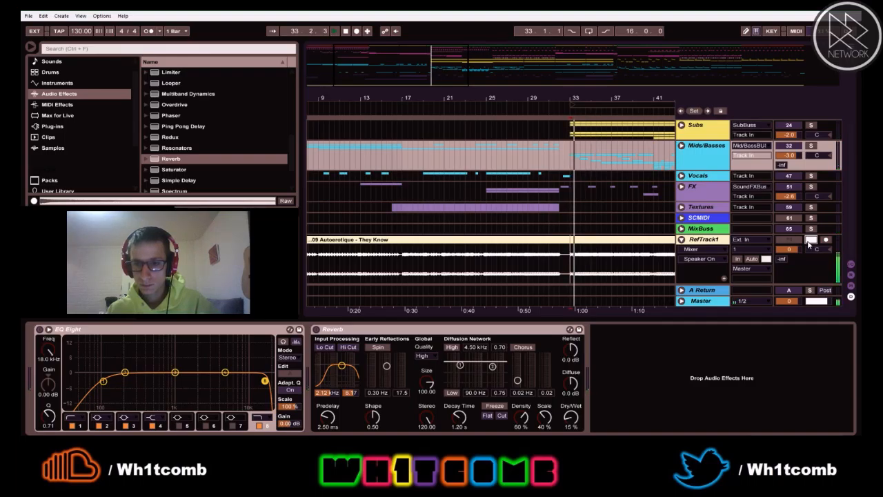
pyautogui.click(810, 240)
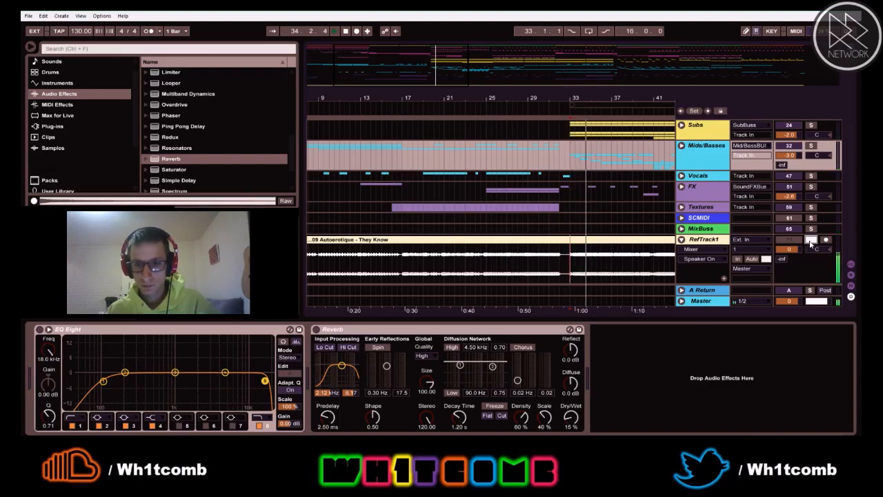
pyautogui.press('space')
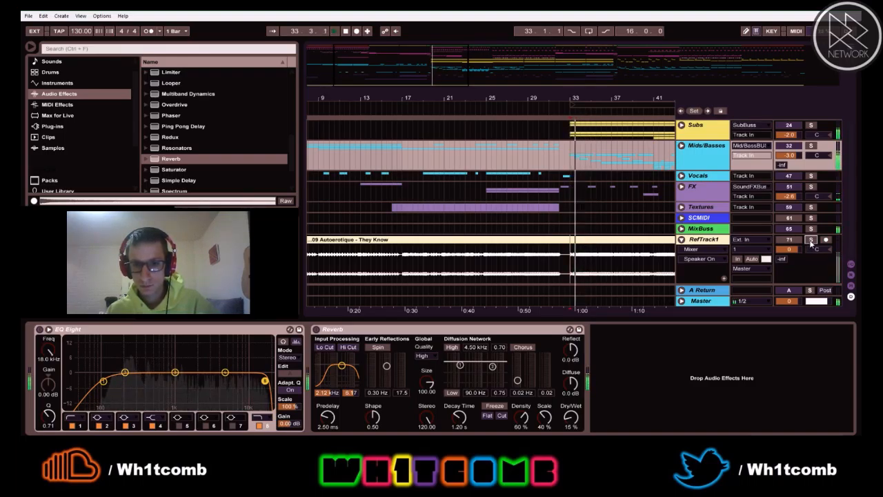
pyautogui.press('space')
# - Boost band 2 of the Mids/Basses EQ Eight by 3 dB at 232 Hz while the drop plays
pyautogui.scroll(1, 811, 244)
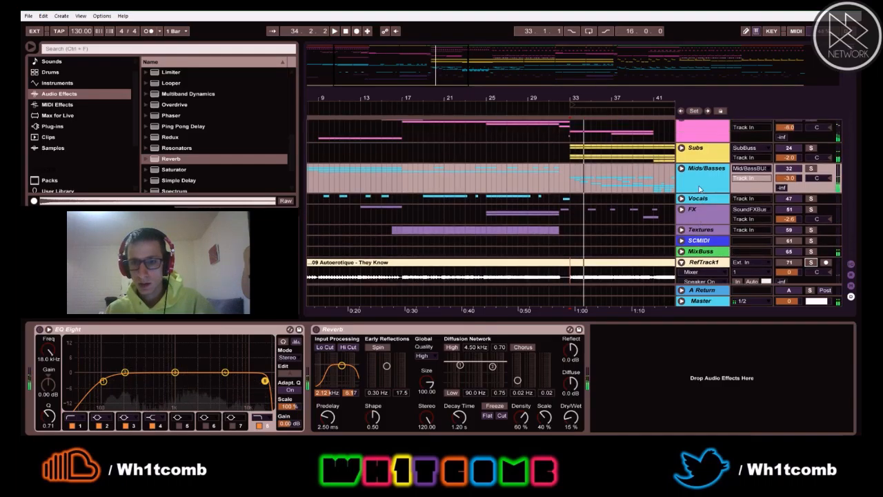
pyautogui.click(695, 171)
pyautogui.press('space')
pyautogui.moveTo(125, 378); pyautogui.dragTo(129, 364)
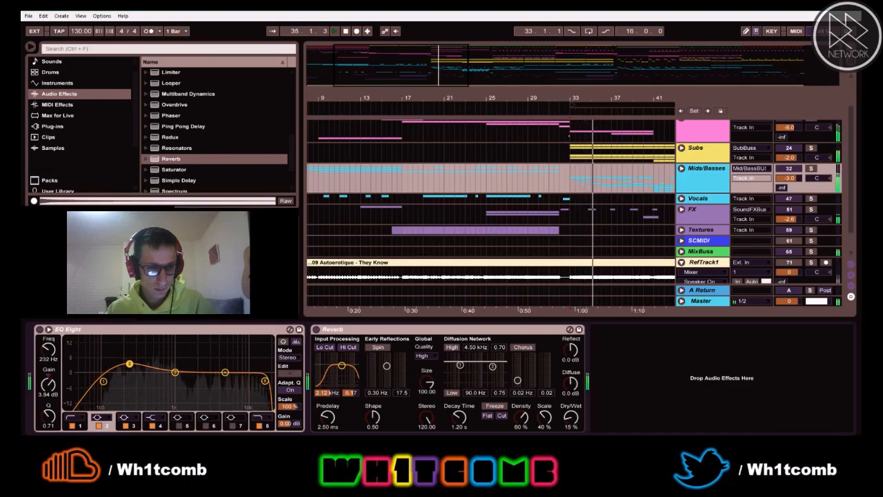
pyautogui.click(49, 391)
pyautogui.write('3')
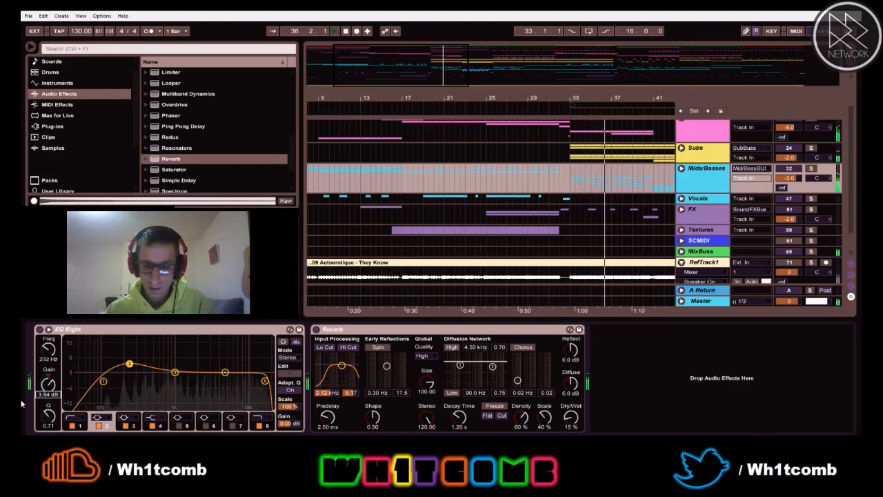
pyautogui.press('Return')
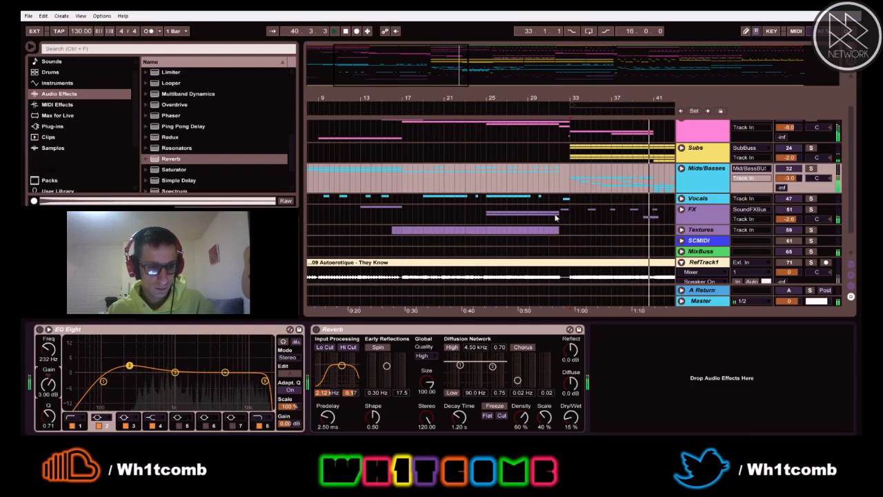
# - Replay the drop from bar 33 and toggle the Mids/Basses solo to hear the group alone and in the mix
pyautogui.click(812, 172)
pyautogui.press('space')
pyautogui.press('space')
pyautogui.click(811, 172)
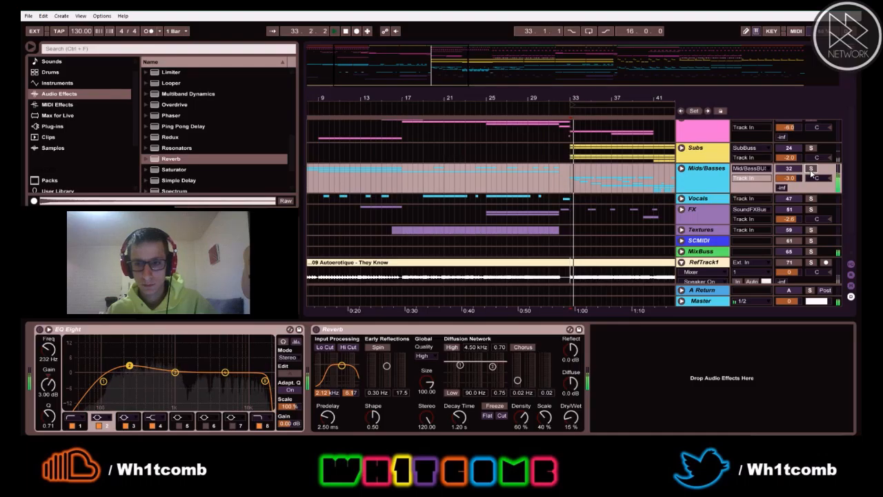
# - Lower the system volume and compare the drop with the reference at low level by toggling RefTrack1's solo
pyautogui.scroll(-1, 792, 262)
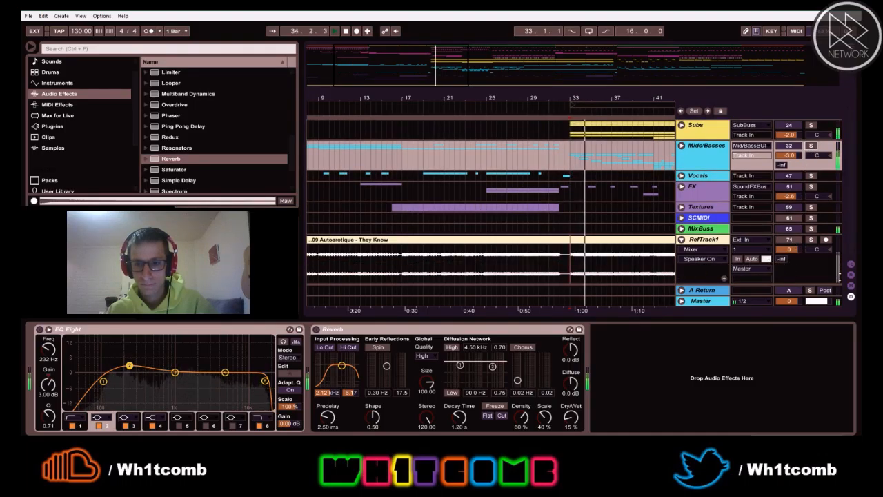
pyautogui.click(811, 240)
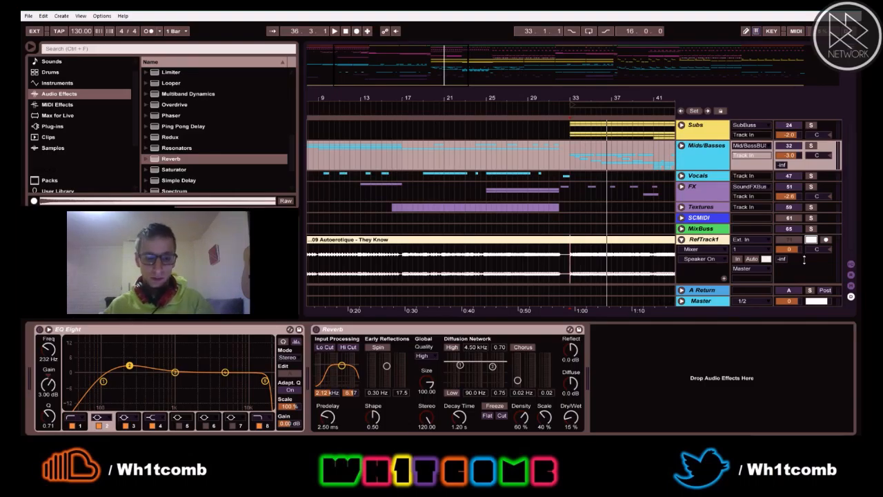
pyautogui.press('XF86AudioLowerVolume')
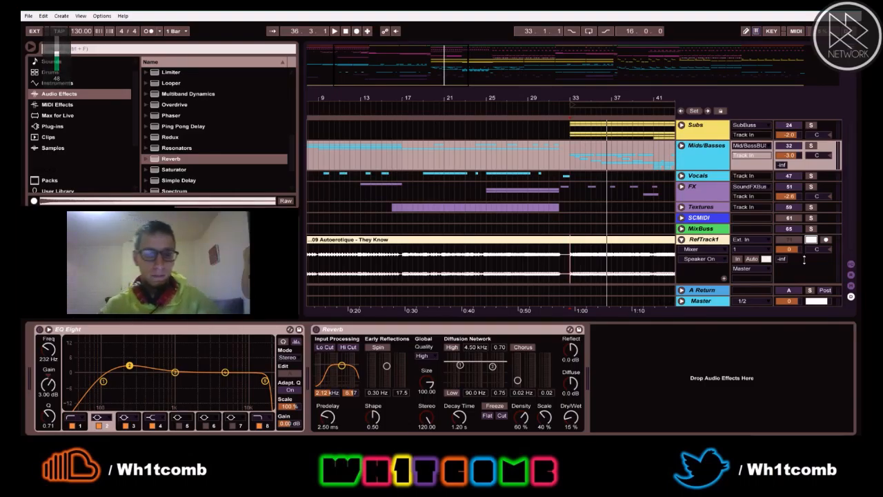
pyautogui.press('space')
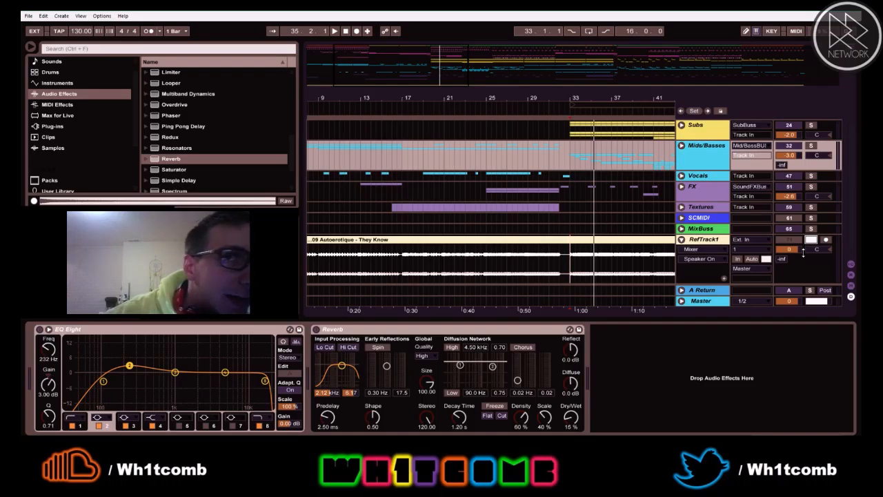
pyautogui.press('space')
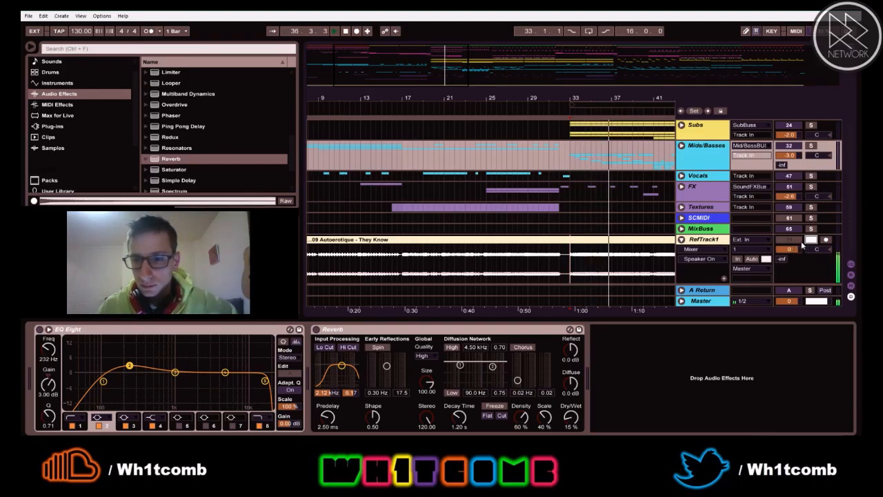
pyautogui.click(811, 239)
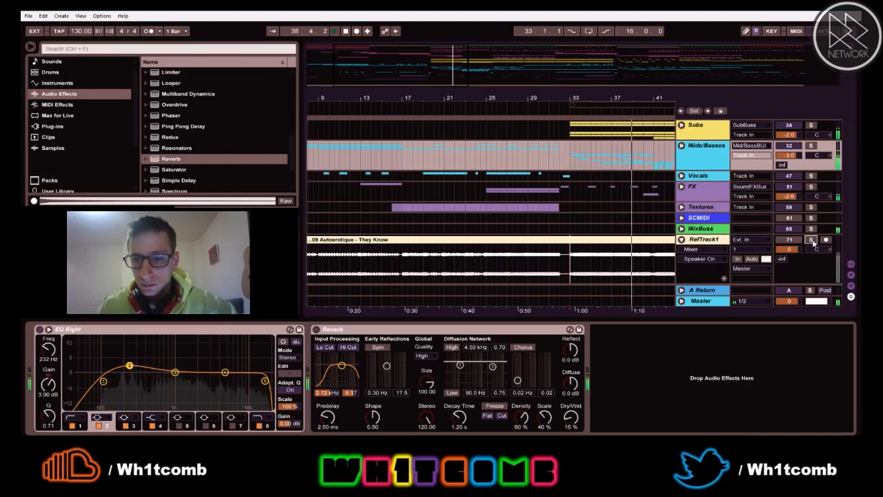
pyautogui.click(811, 240)
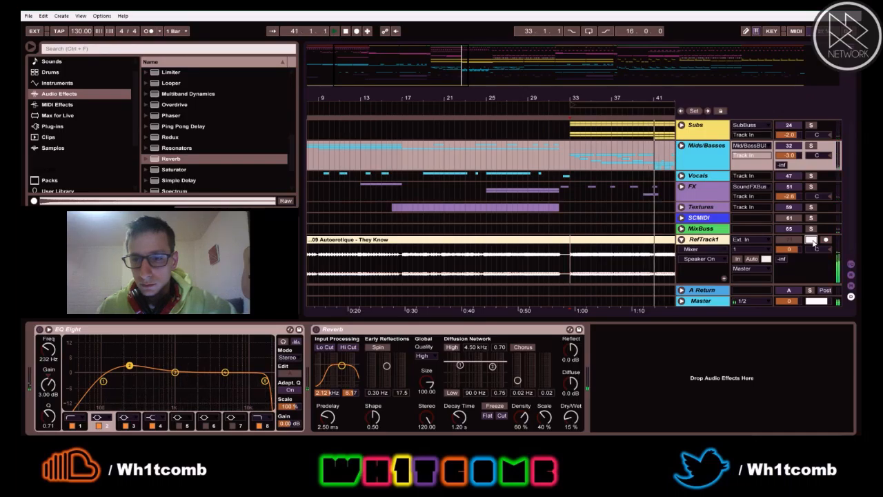
# - Replay the drop from bar 33 and switch RefTrack1's solo on and off to compare the mix with the reference
pyautogui.click(812, 239)
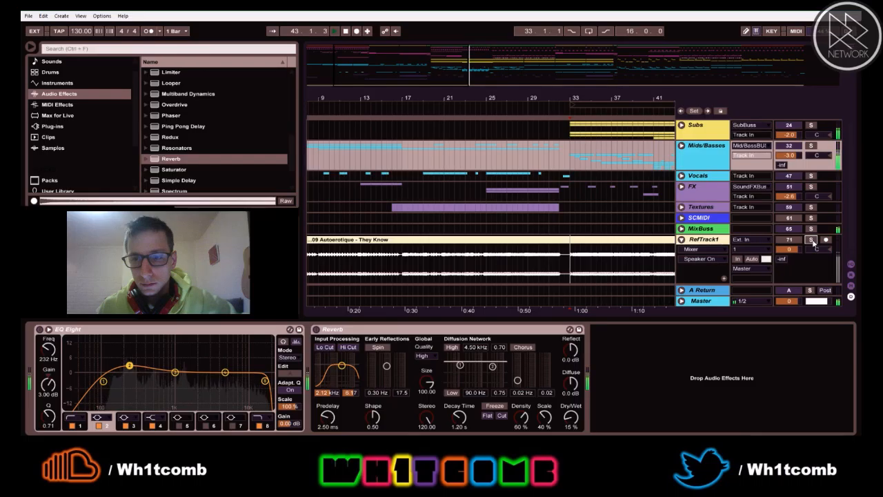
pyautogui.click(572, 173)
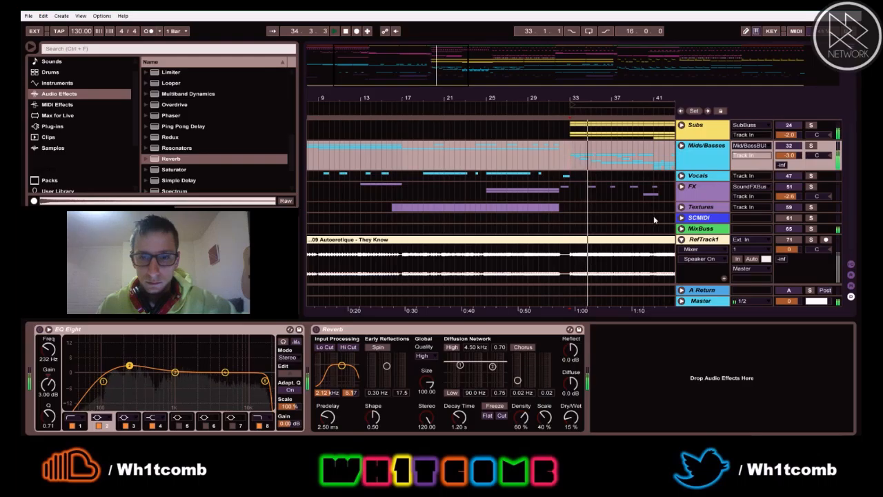
pyautogui.click(811, 240)
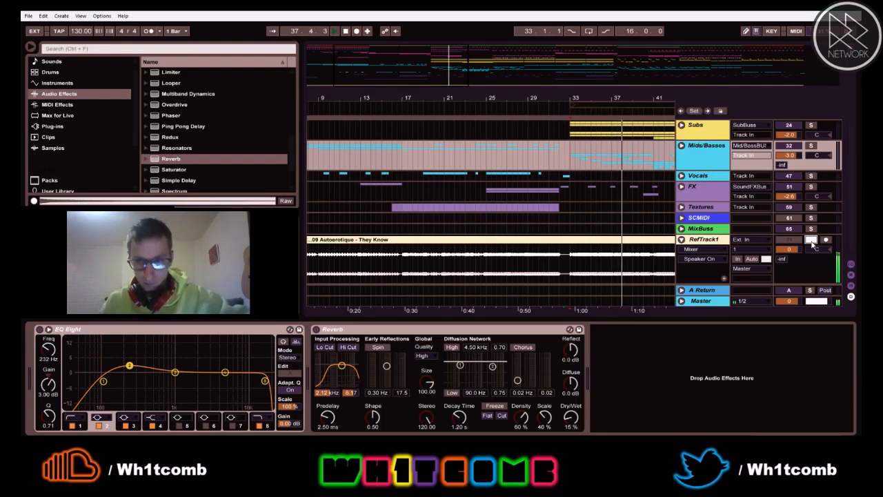
pyautogui.click(811, 240)
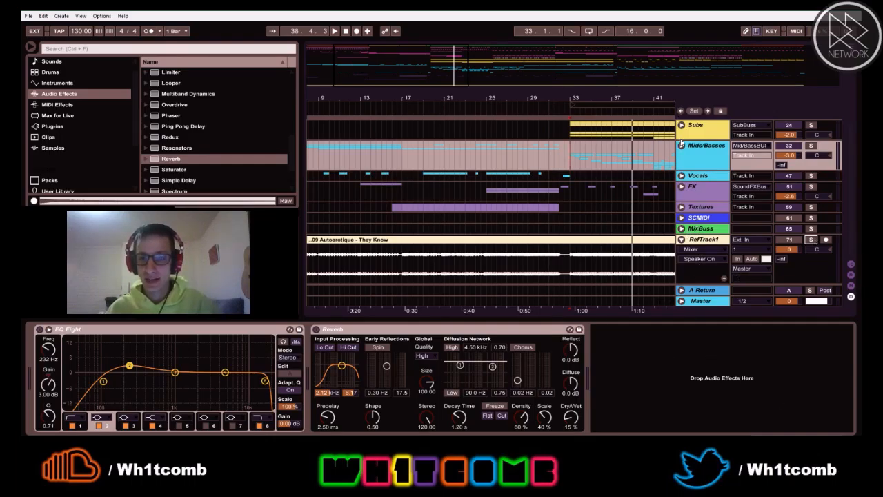
# - Select the Subs group and audition its sound from bar 33, soloed and in the mix
pyautogui.click(703, 241)
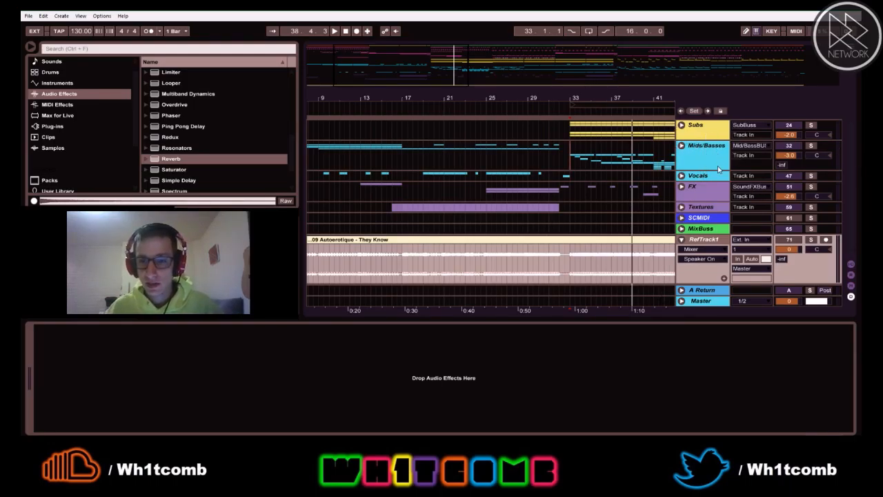
pyautogui.click(694, 127)
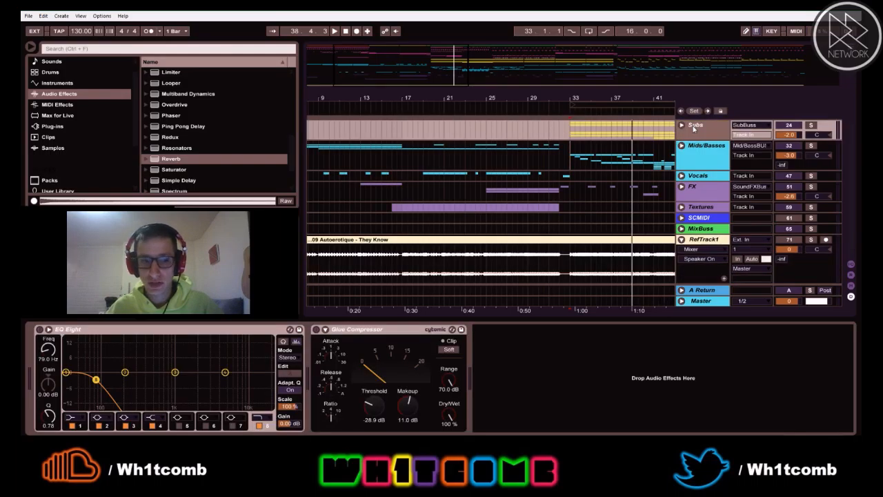
pyautogui.press('space')
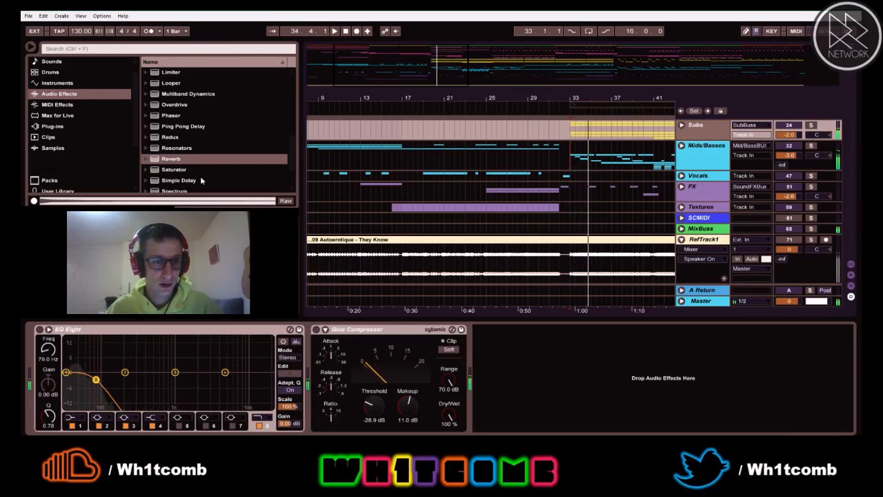
pyautogui.press('space')
pyautogui.scroll(5, 183, 155)
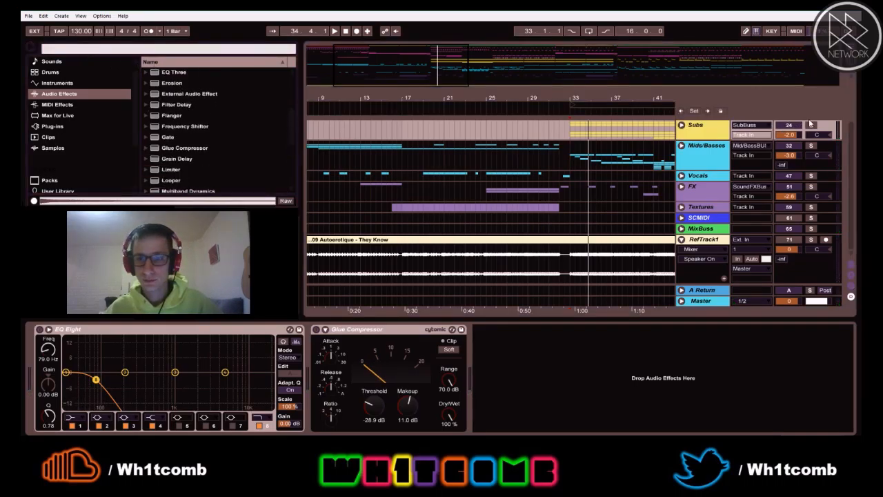
pyautogui.press('space')
# - Raise the Subs EQ Eight's high cut to 147 Hz and insert a second EQ Eight before the Glue Compressor
pyautogui.click(160, 49)
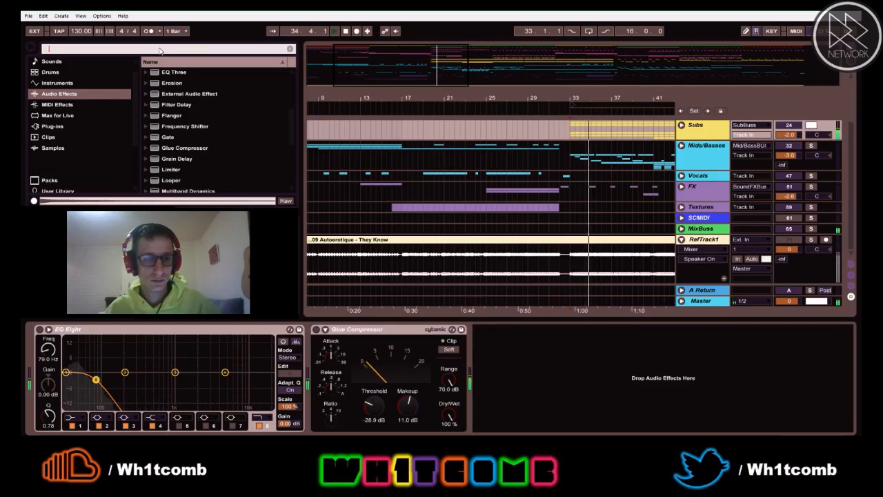
pyautogui.write('eq')
pyautogui.press('Return')
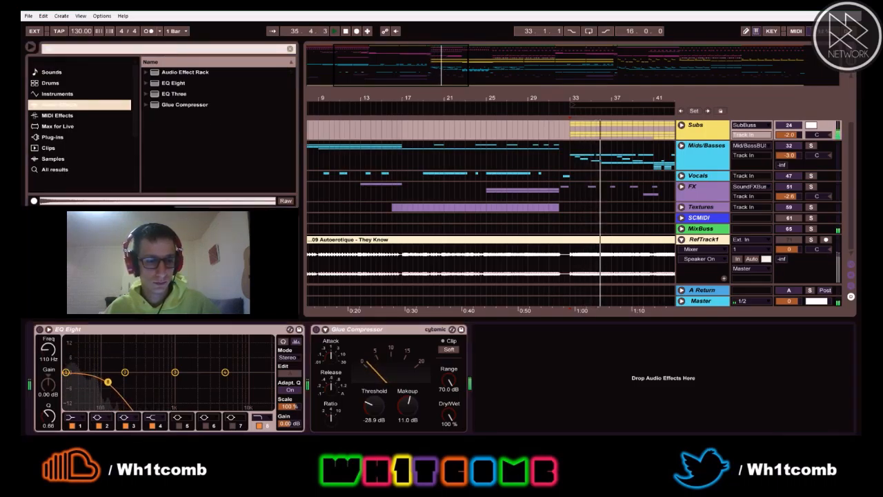
pyautogui.moveTo(108, 381); pyautogui.dragTo(116, 384)
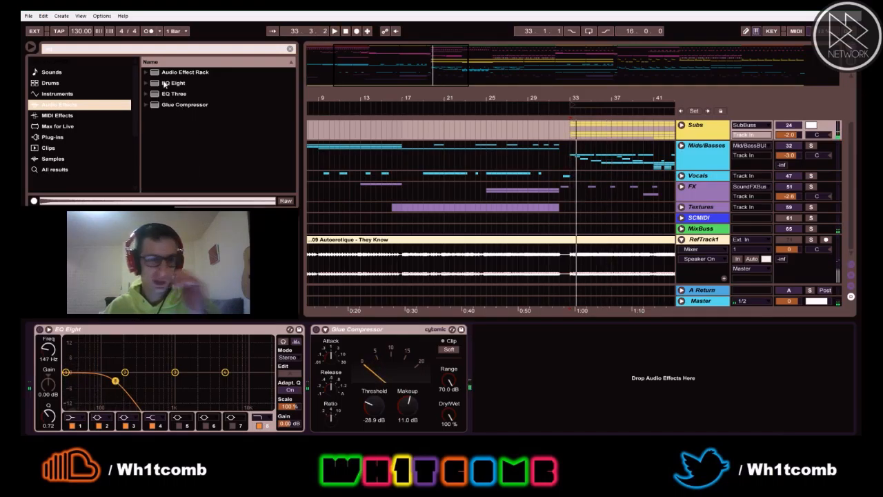
pyautogui.moveTo(172, 83); pyautogui.dragTo(310, 353)
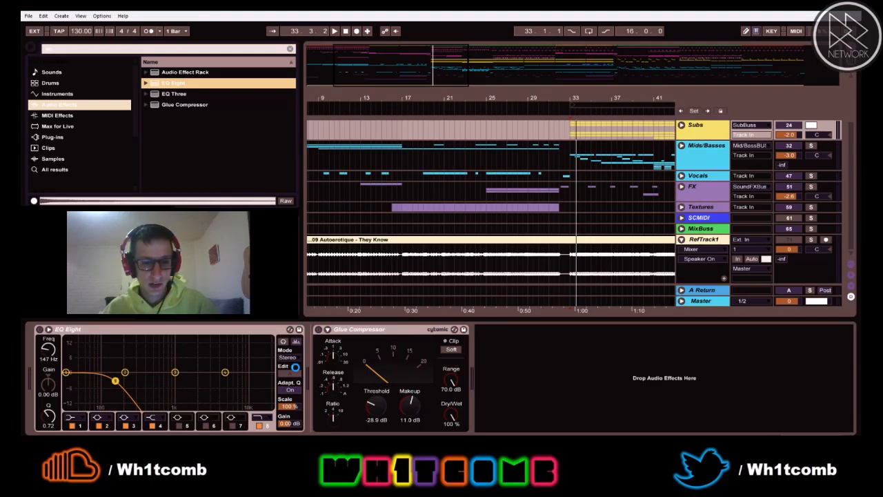
# - Boost band 2 of the new Subs EQ Eight by 3.84 dB at 144 Hz and enable band 8 as a high cut
pyautogui.moveTo(401, 372); pyautogui.dragTo(390, 363)
pyautogui.moveTo(326, 416); pyautogui.dragTo(326, 408)
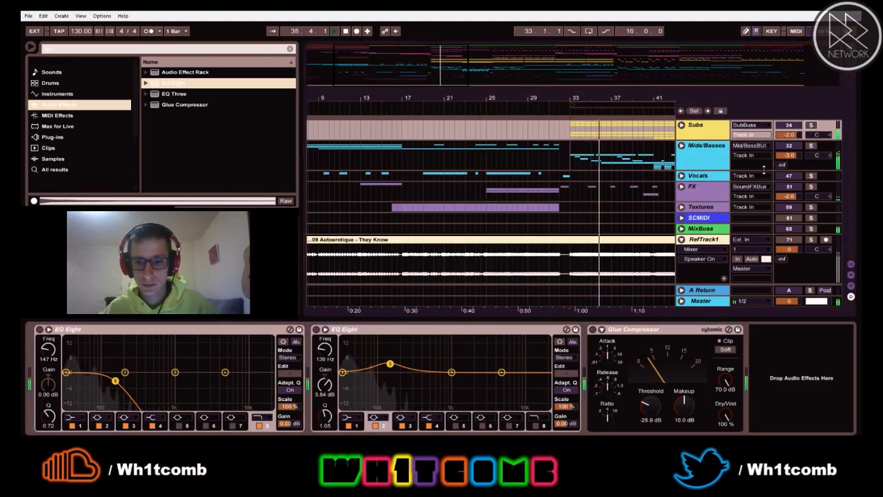
pyautogui.click(536, 427)
pyautogui.moveTo(541, 380); pyautogui.dragTo(411, 388)
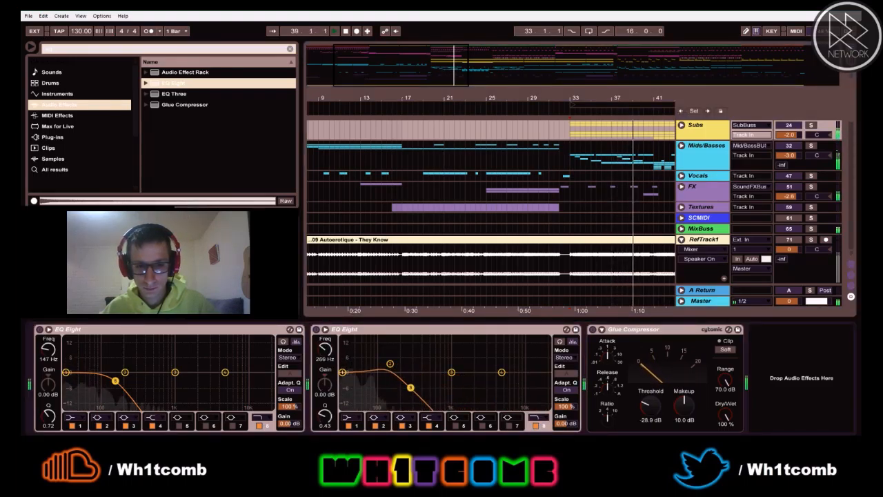
pyautogui.click(390, 362)
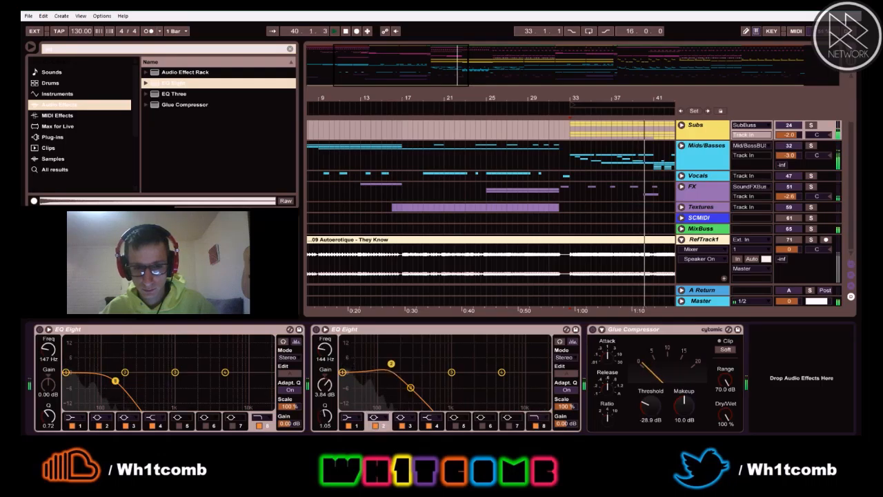
# - Change band 8 of the second Subs EQ Eight to the steeper high cut and set its frequency to 220 Hz
pyautogui.moveTo(410, 387); pyautogui.dragTo(420, 386)
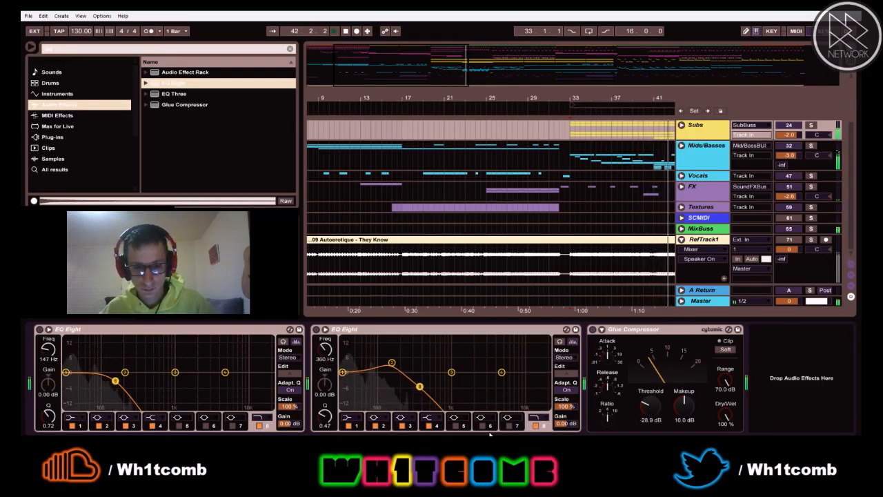
pyautogui.click(536, 426)
pyautogui.click(536, 426)
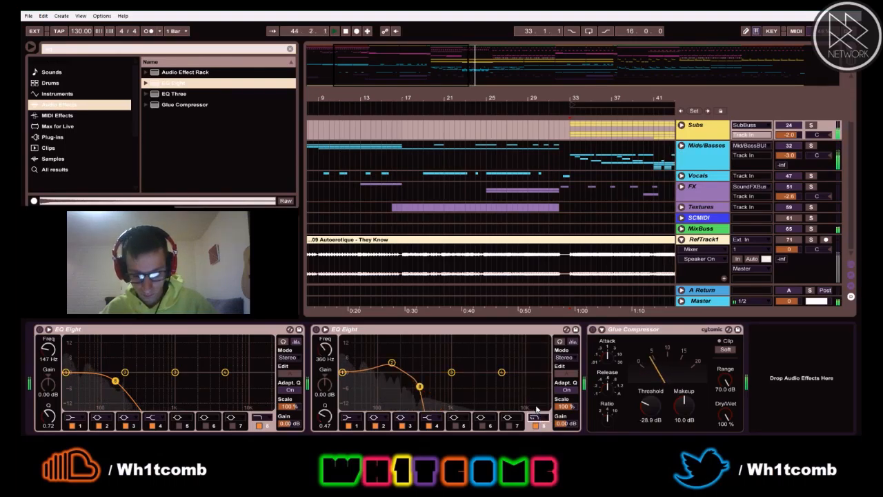
pyautogui.moveTo(419, 386); pyautogui.dragTo(418, 387)
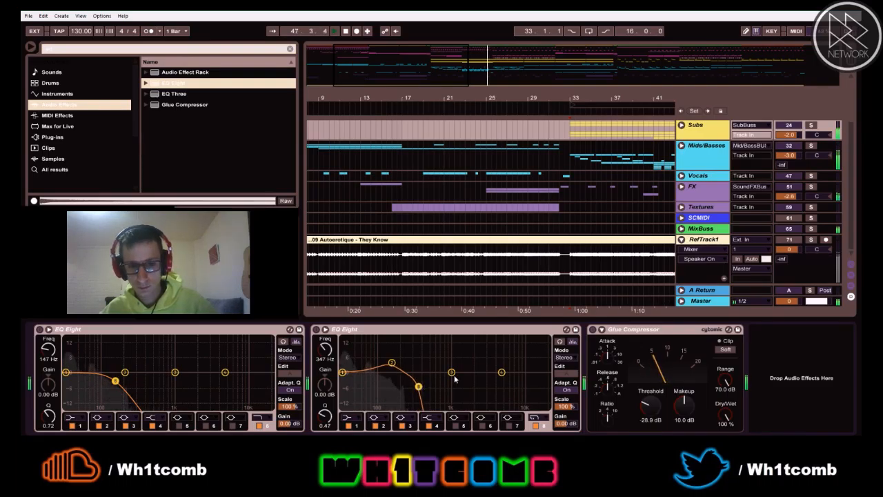
pyautogui.moveTo(407, 386); pyautogui.dragTo(406, 386)
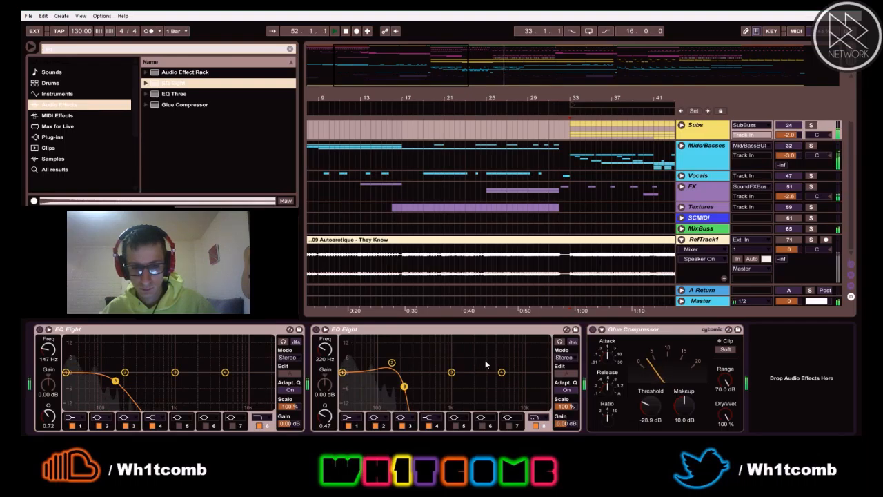
# - Audition the Subs group alone, check the mixer levels in Session View, and compare the drop with the soloed RefTrack1
pyautogui.click(810, 125)
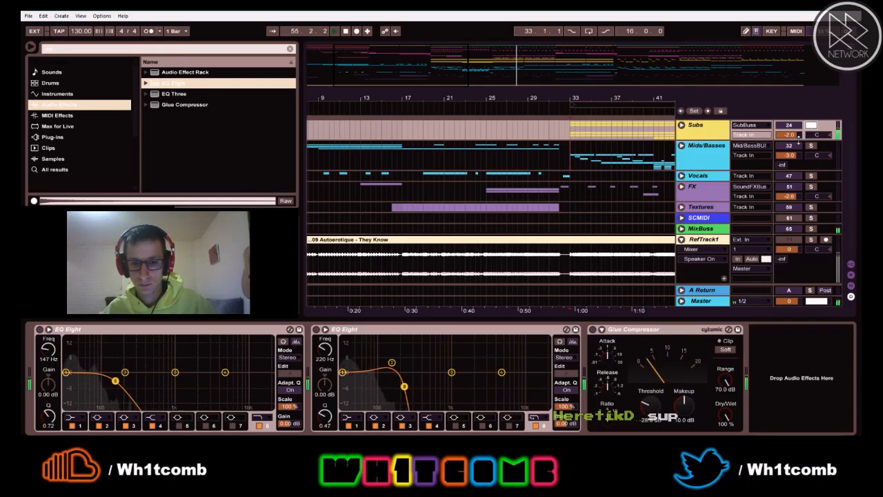
pyautogui.press('space')
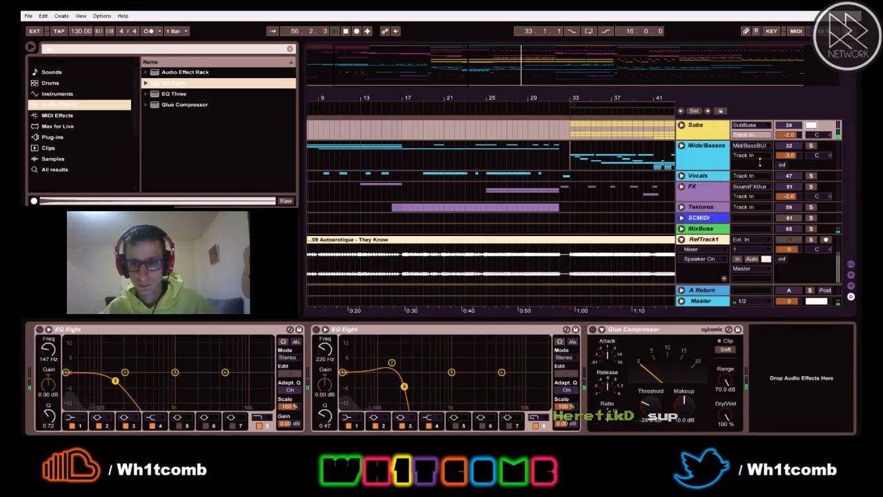
pyautogui.press('space')
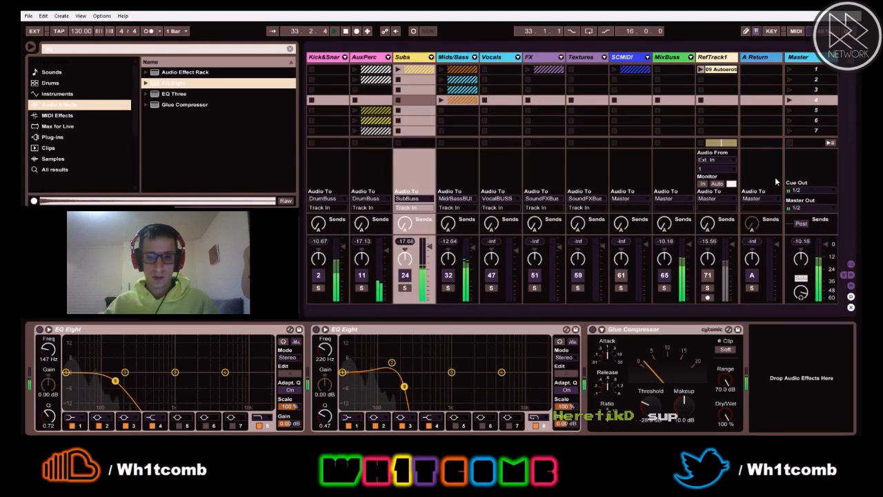
pyautogui.press('Tab')
pyautogui.press('Tab')
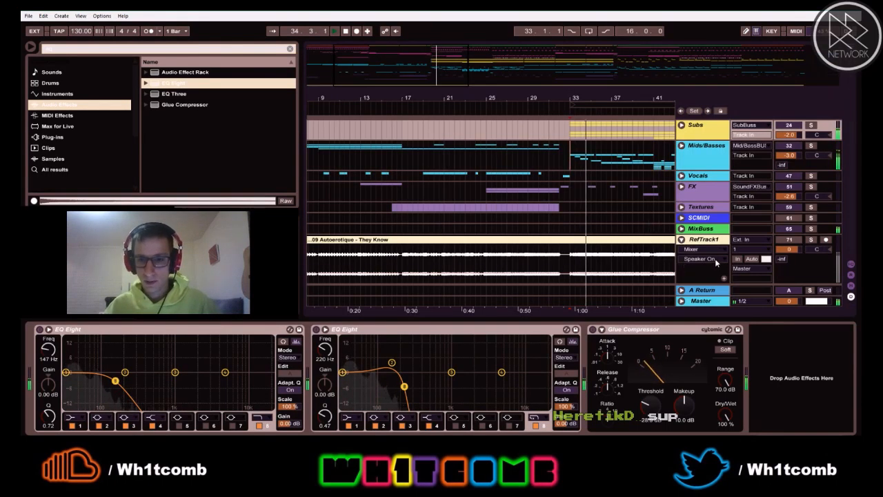
pyautogui.click(812, 239)
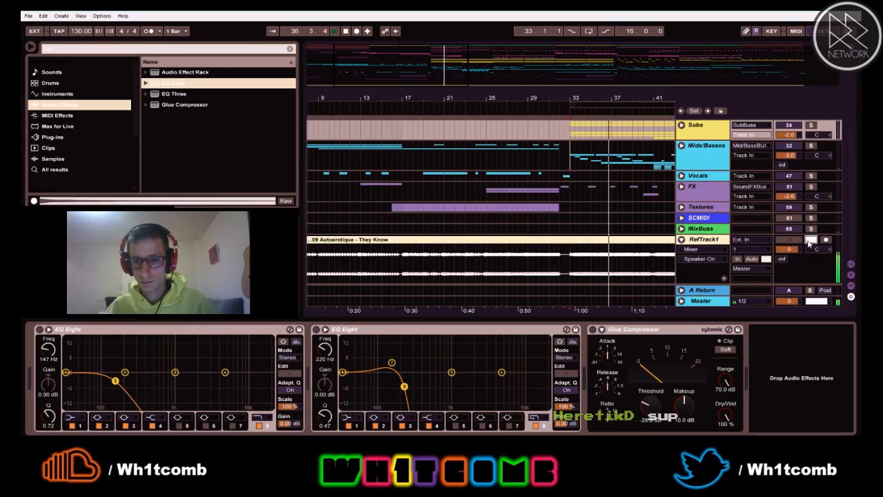
pyautogui.click(812, 240)
# - Replay the drop from bar 33 and audition its second half from around bar 44
pyautogui.moveTo(595, 97); pyautogui.dragTo(381, 98)
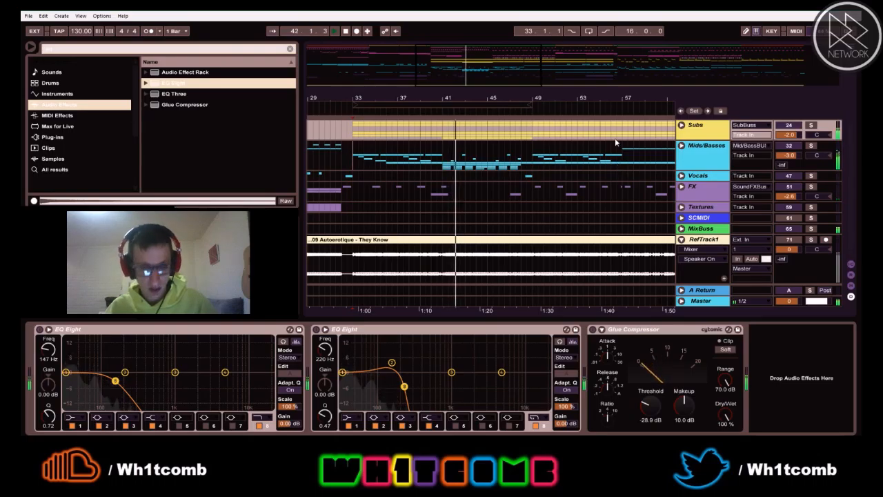
pyautogui.press('space')
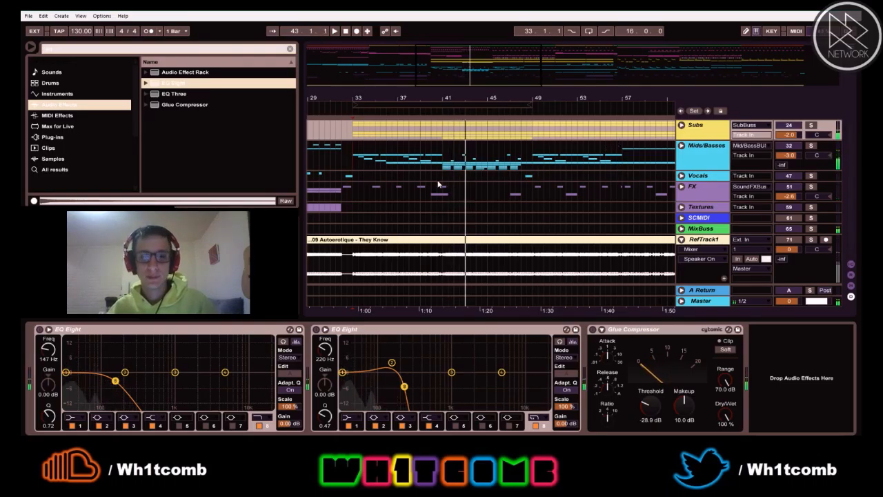
pyautogui.press('space')
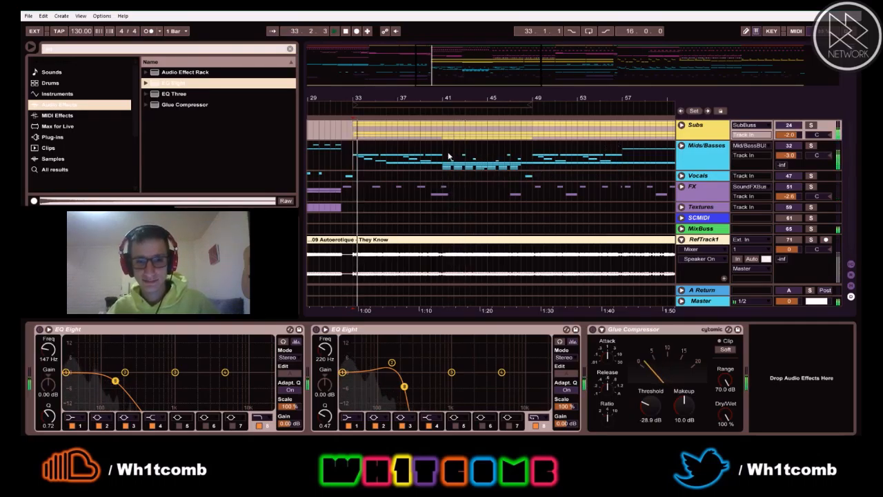
pyautogui.click(447, 156)
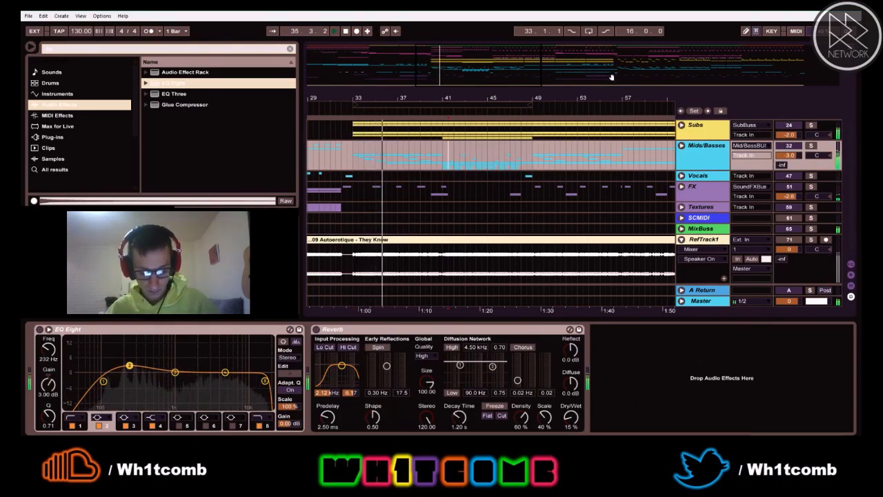
pyautogui.click(477, 149)
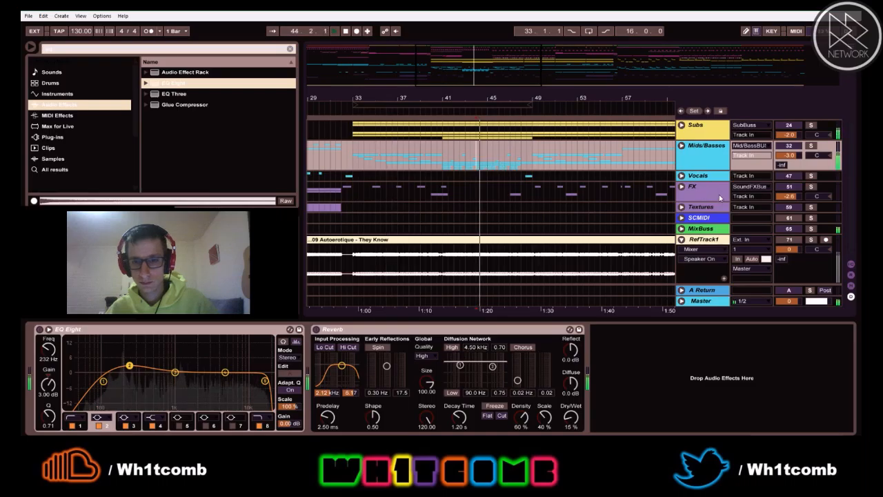
# - Compare the section after bar 44 with the reference by toggling RefTrack1's solo during playback
pyautogui.click(788, 240)
pyautogui.click(789, 240)
pyautogui.press('space')
pyautogui.press('space')
pyautogui.click(810, 240)
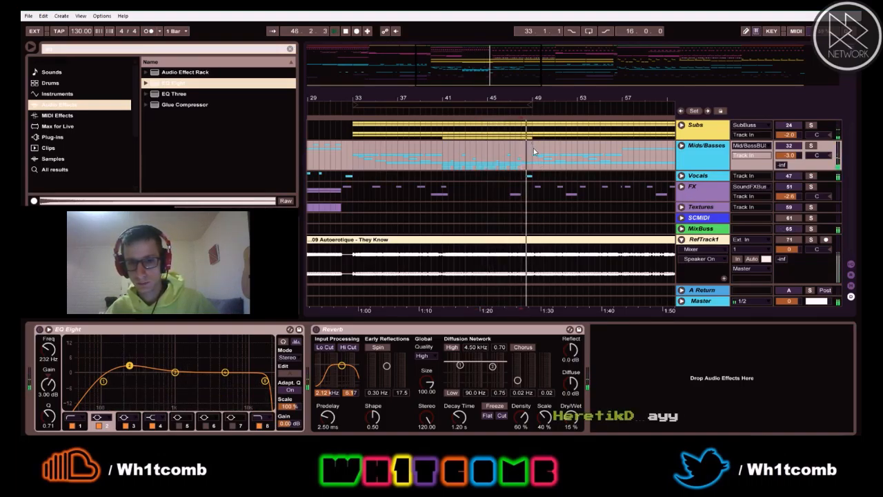
pyautogui.click(810, 239)
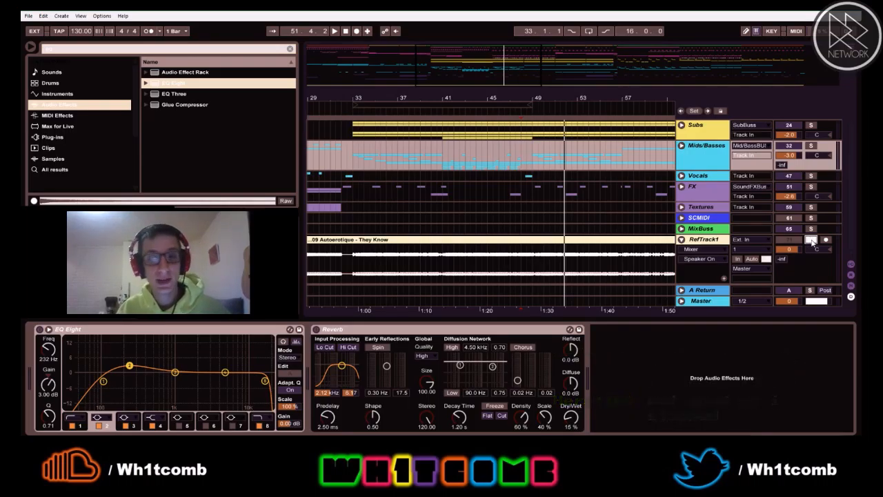
# - Replay the section from bar 49 and compare it with the reference by toggling RefTrack1's solo
pyautogui.press('space')
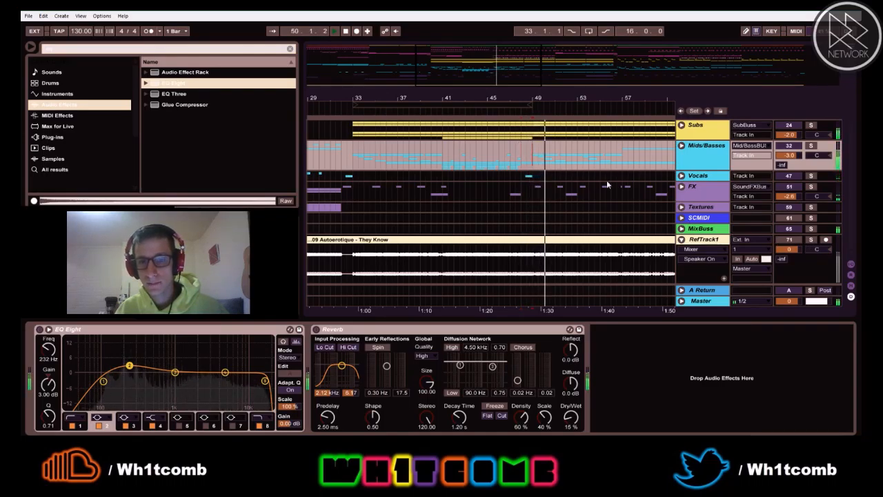
pyautogui.click(810, 239)
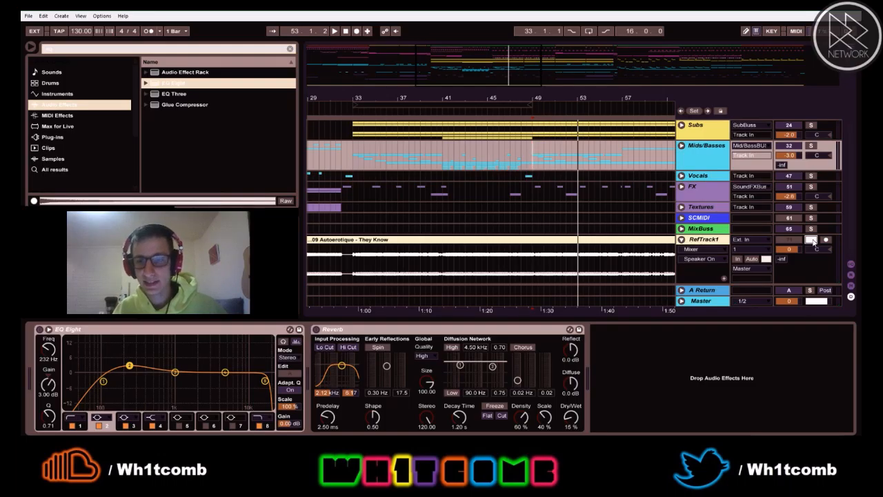
pyautogui.click(811, 240)
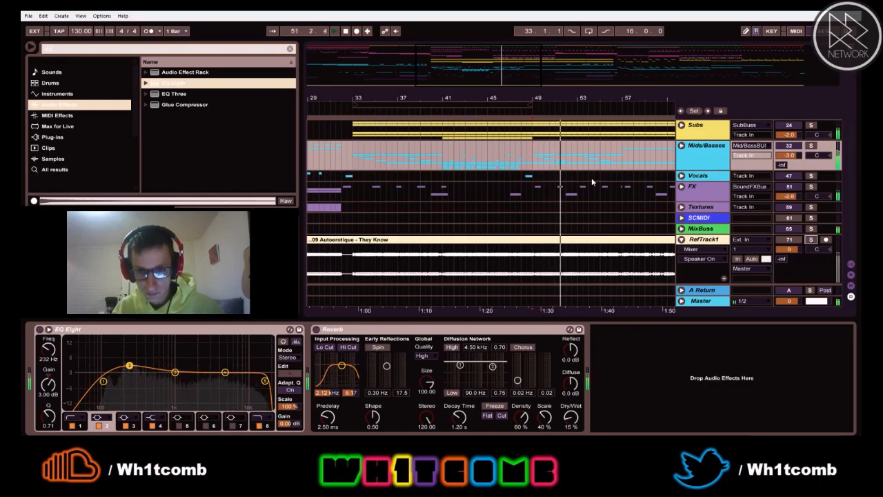
pyautogui.press('space')
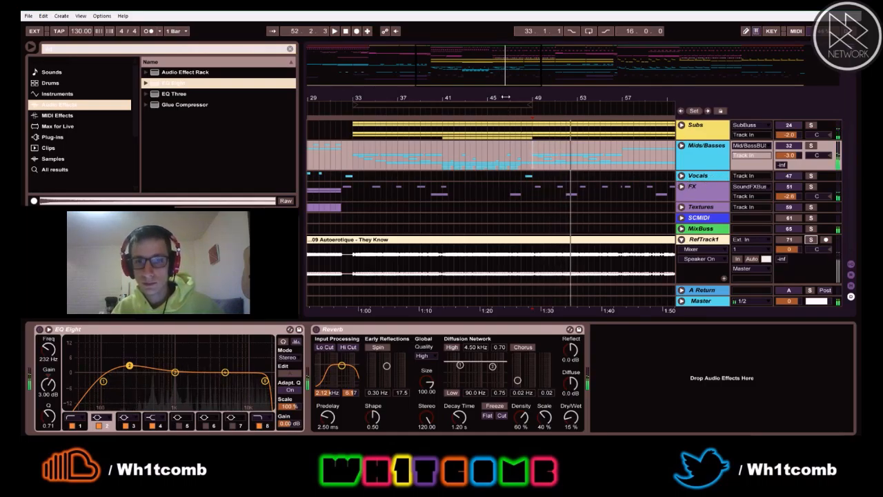
# - Save the Live Set as DaNinja5.06.16 PreMaster, replacing the existing file, and dismiss the sync notification
pyautogui.scroll(-5, 596, 203)
pyautogui.scroll(1, 596, 202)
pyautogui.scroll(4, 586, 200)
pyautogui.click(575, 195)
pyautogui.hotkey('ctrl', 'shift', 's')
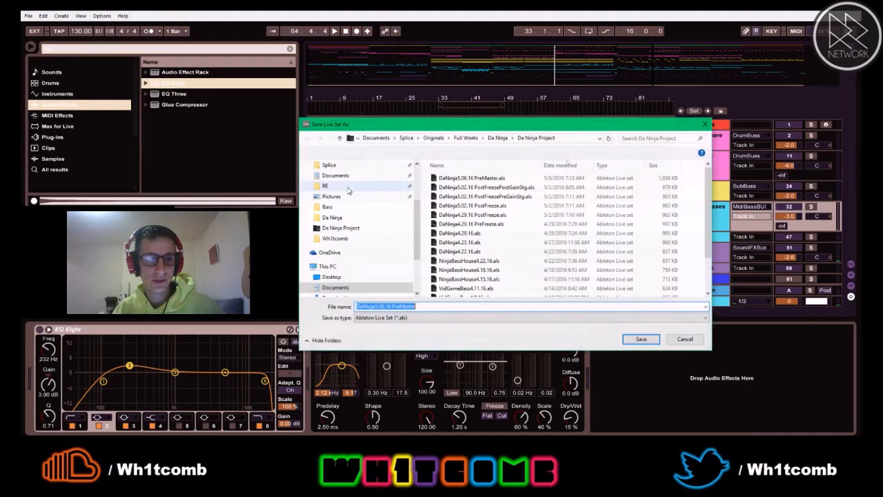
pyautogui.click(642, 339)
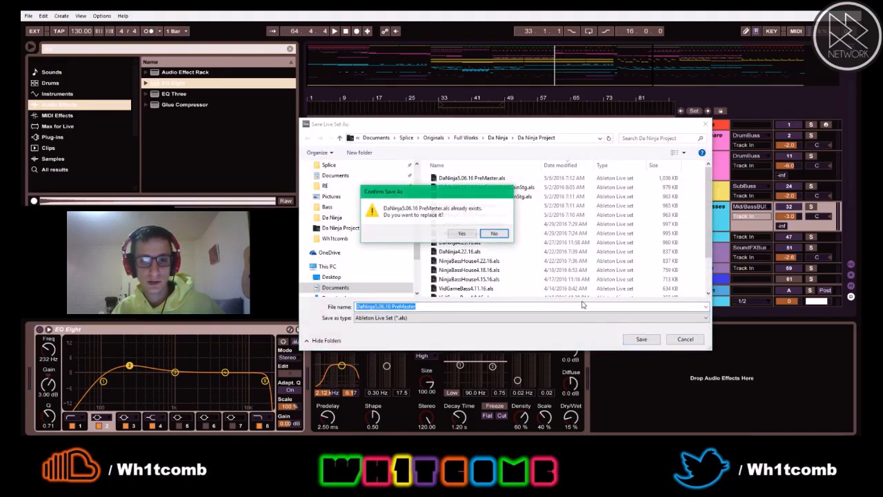
pyautogui.click(463, 235)
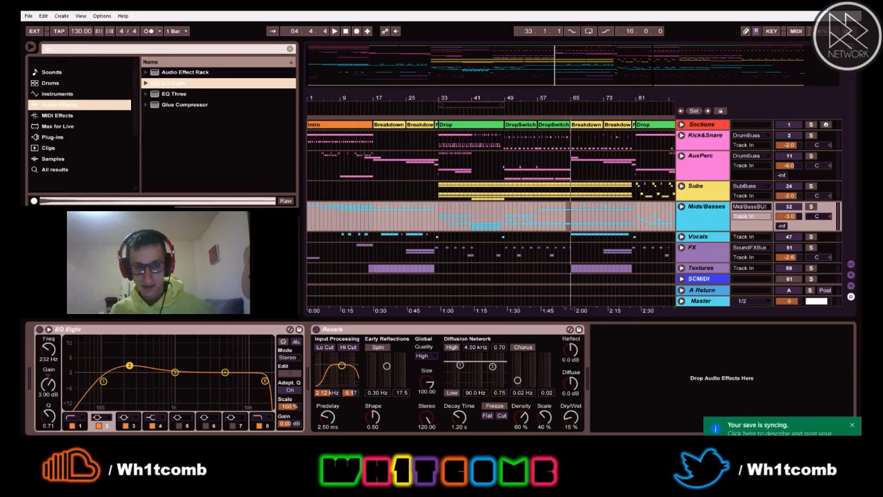
pyautogui.click(853, 428)
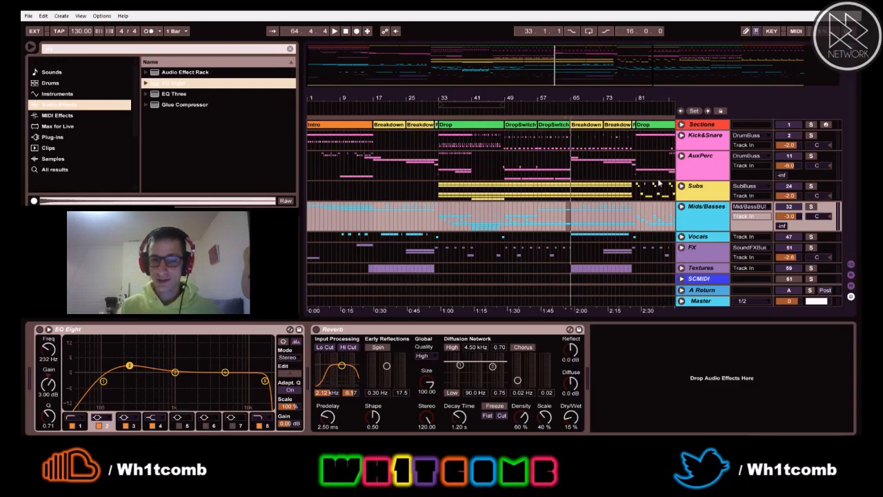
# - Fit the whole arrangement in view and clear the browser's search so the full list of audio effects is available
pyautogui.moveTo(552, 76); pyautogui.dragTo(552, 45)
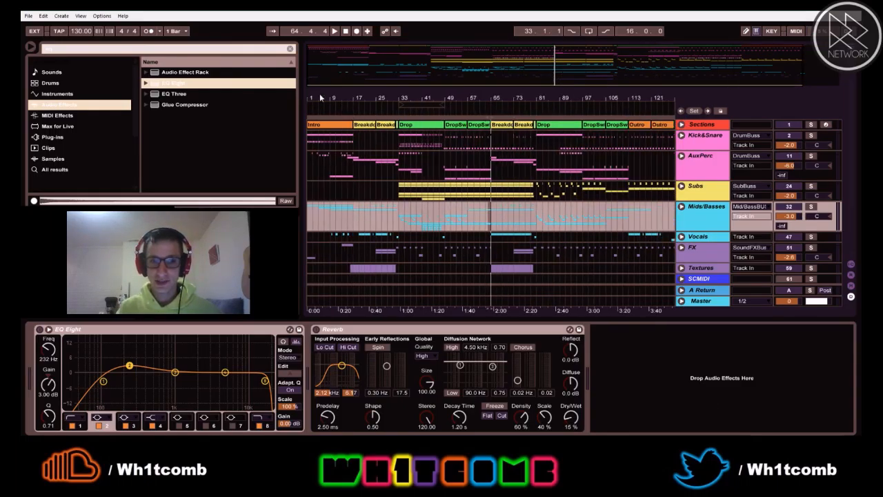
pyautogui.click(288, 51)
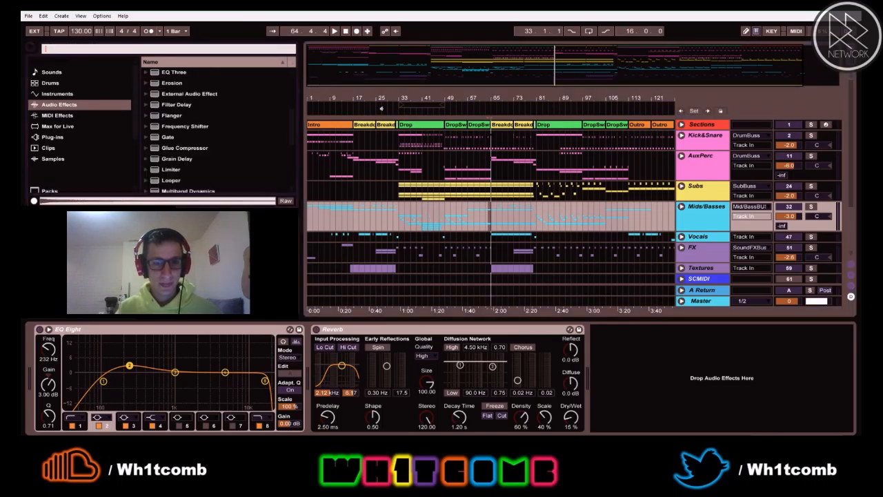